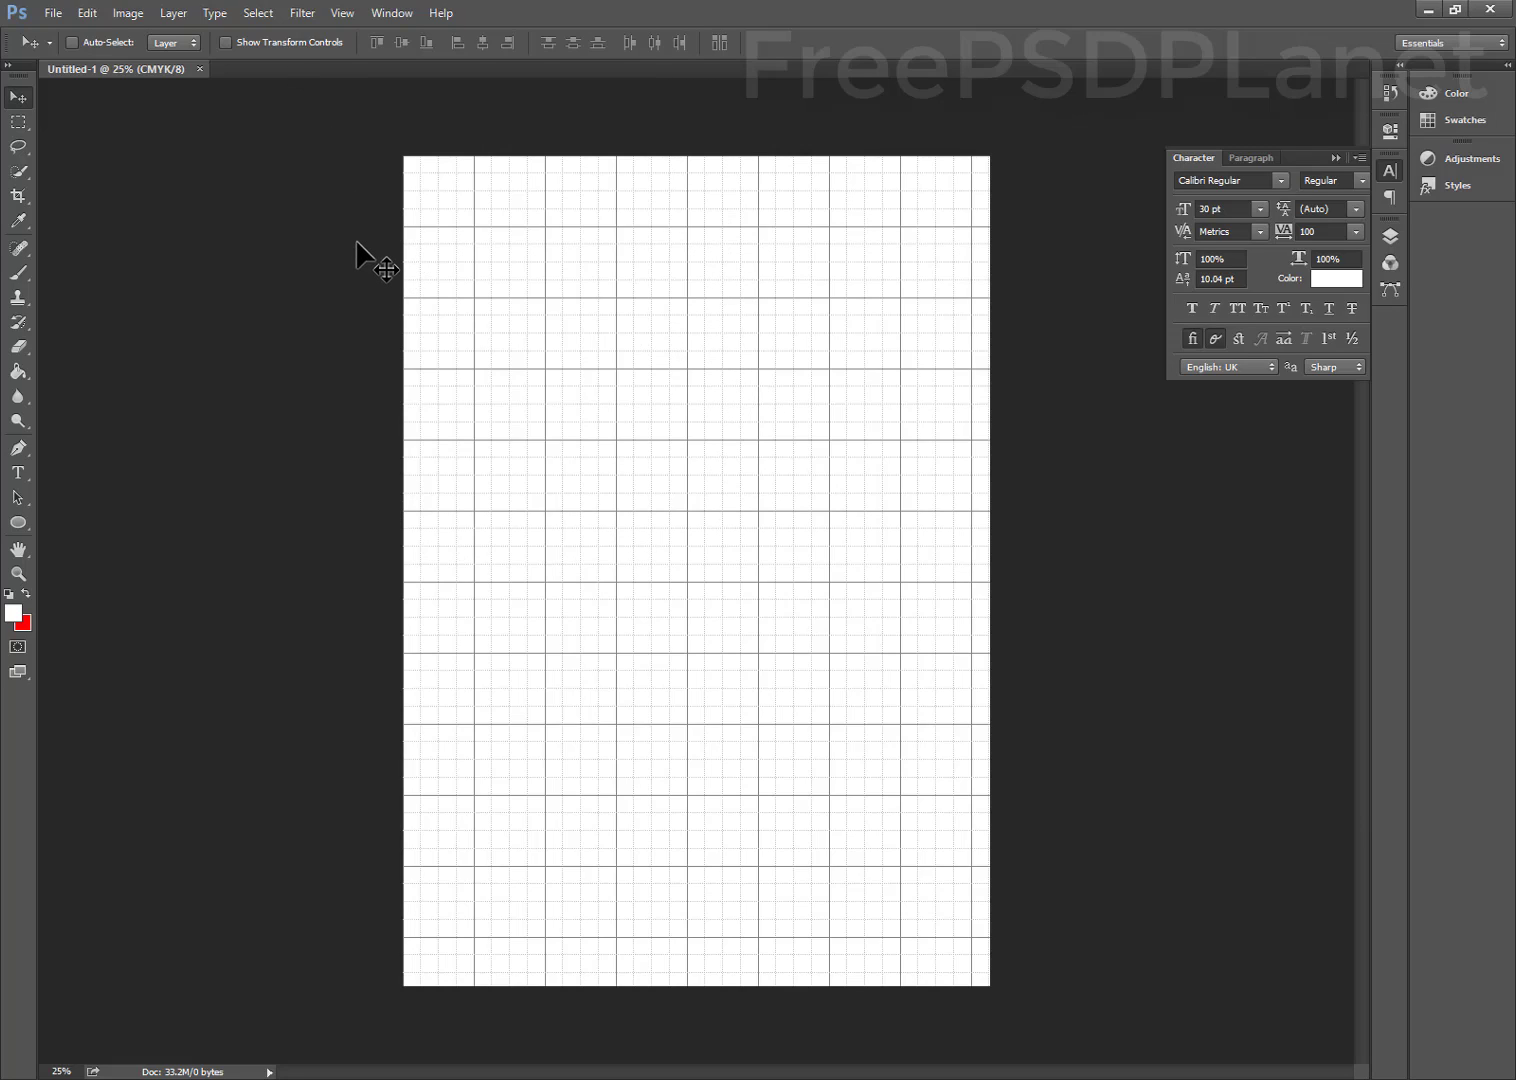
Hide the grid and add a new Solid Color fill layer from the Layers panel
key(ctrl+apostrophe)
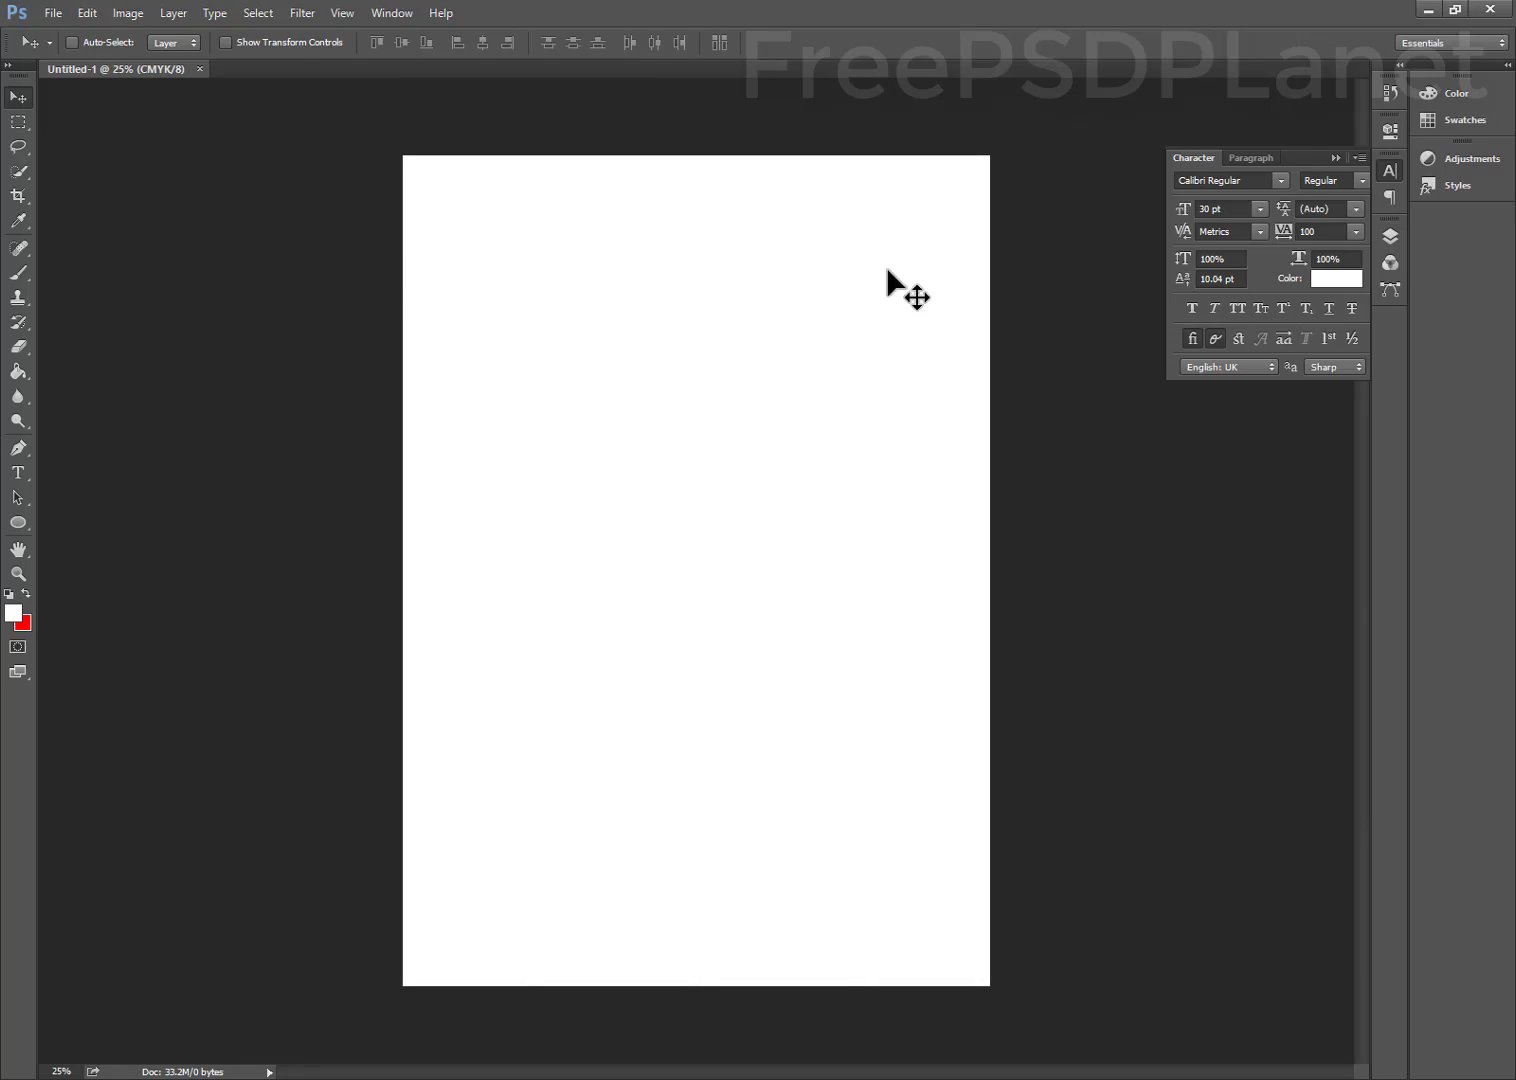
click(1394, 244)
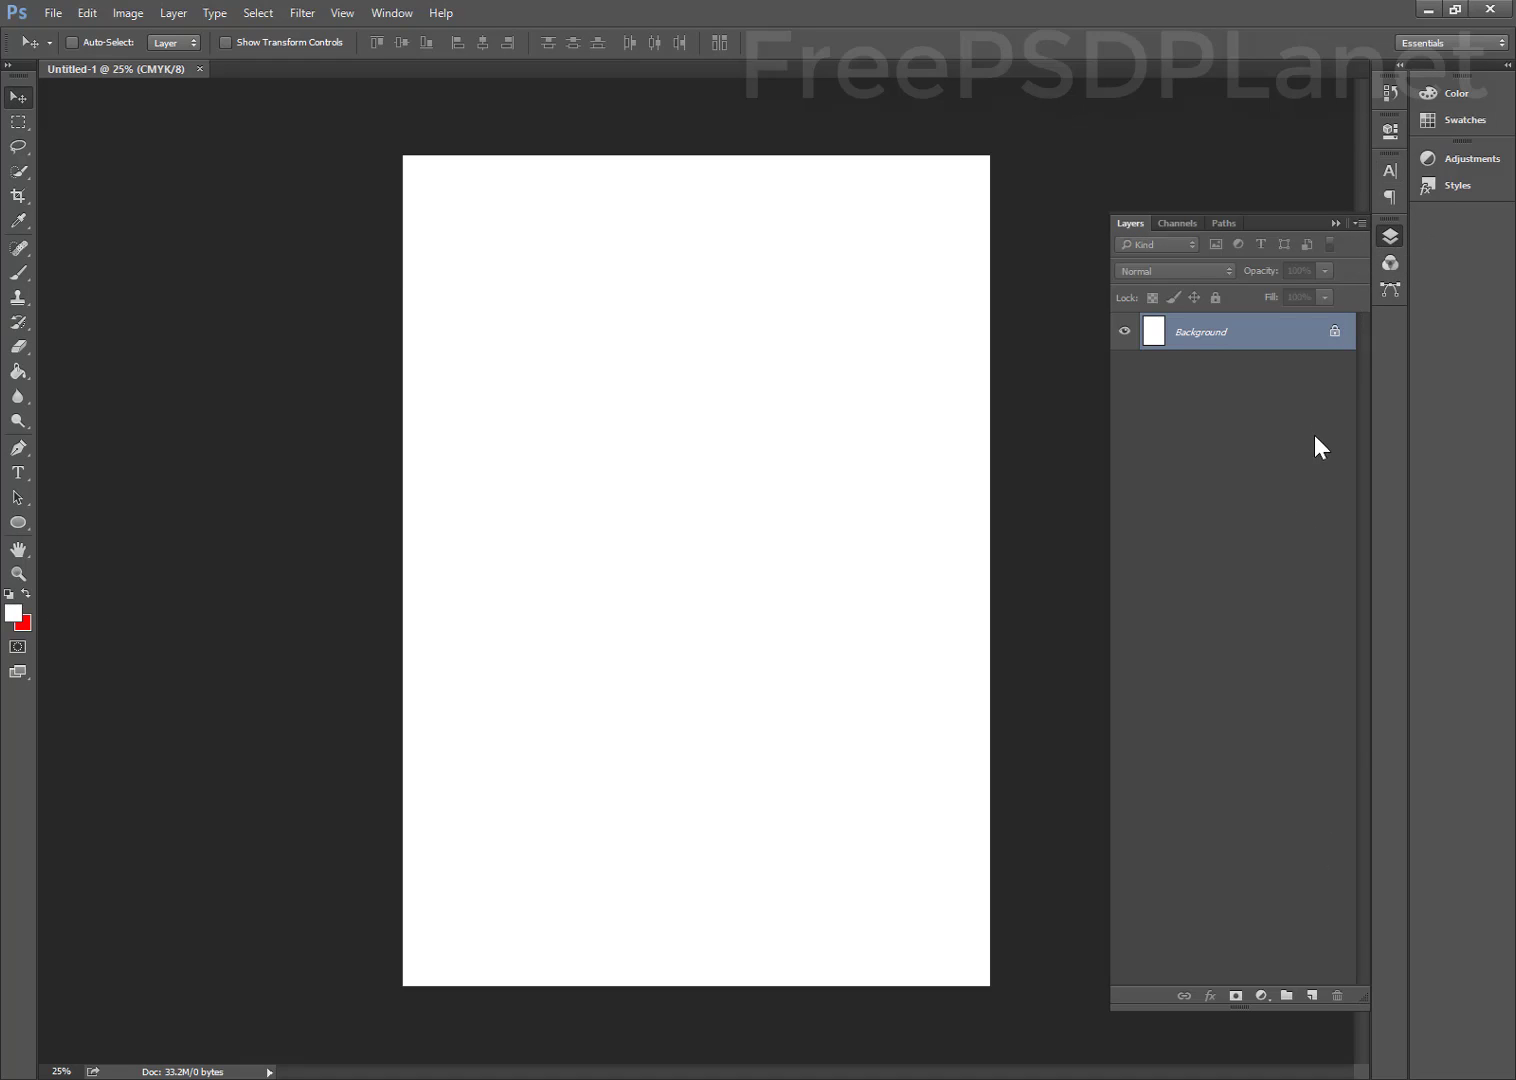
click(1261, 995)
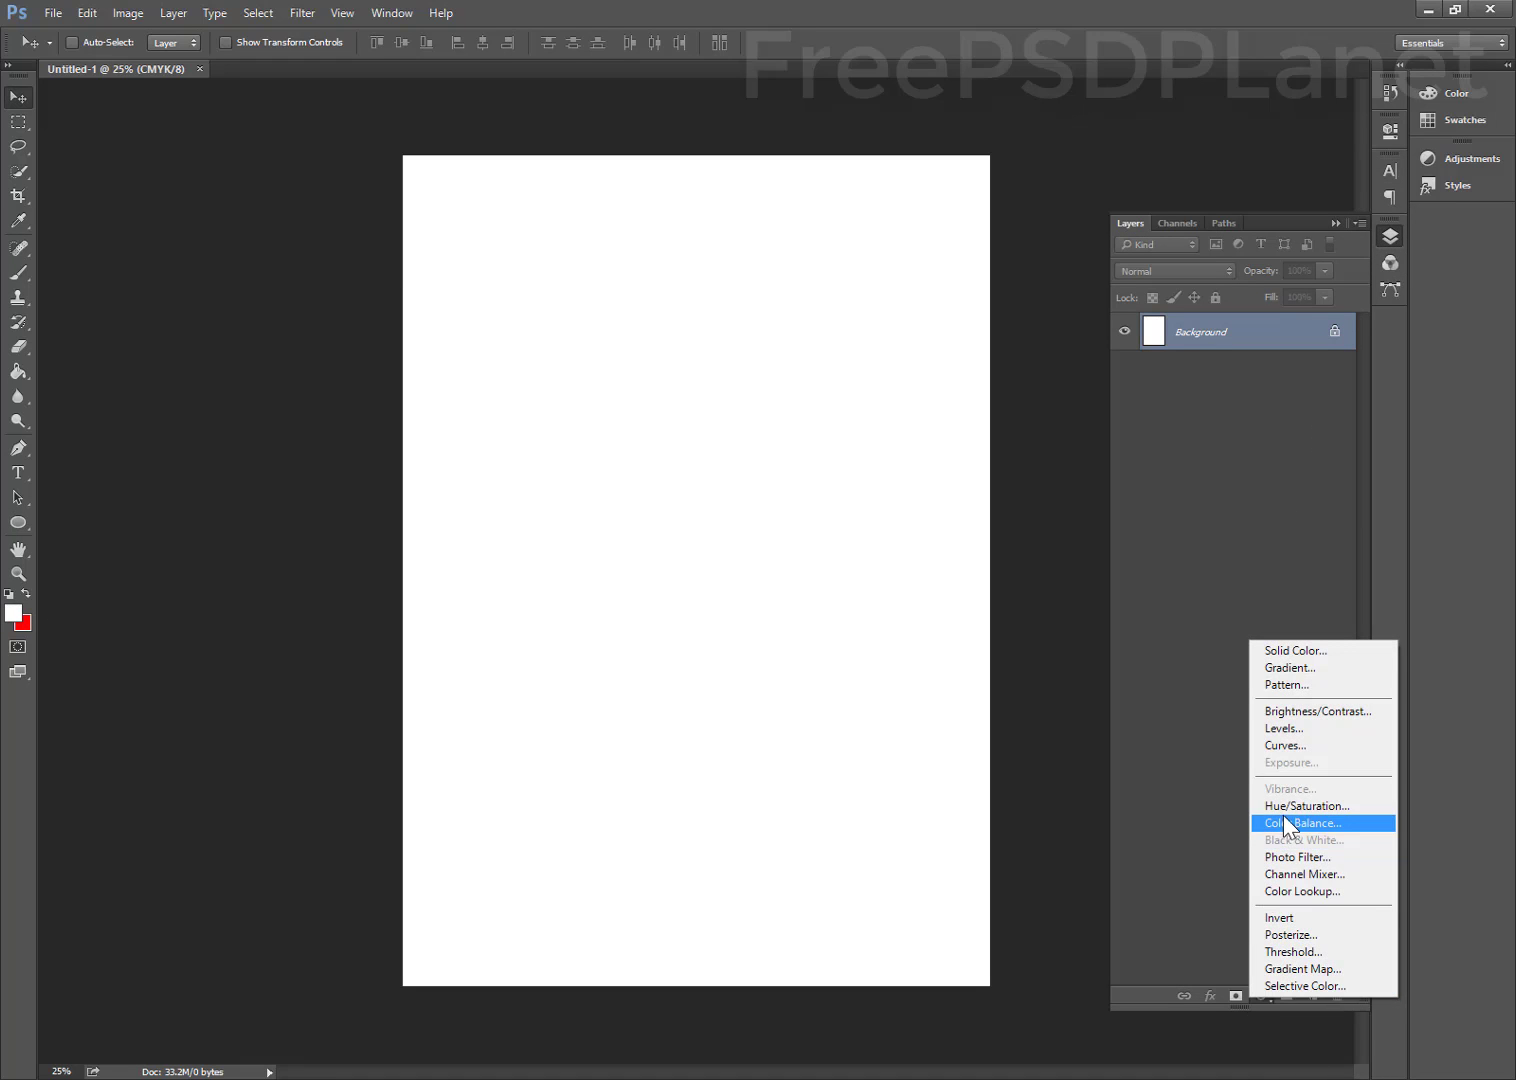
click(1295, 712)
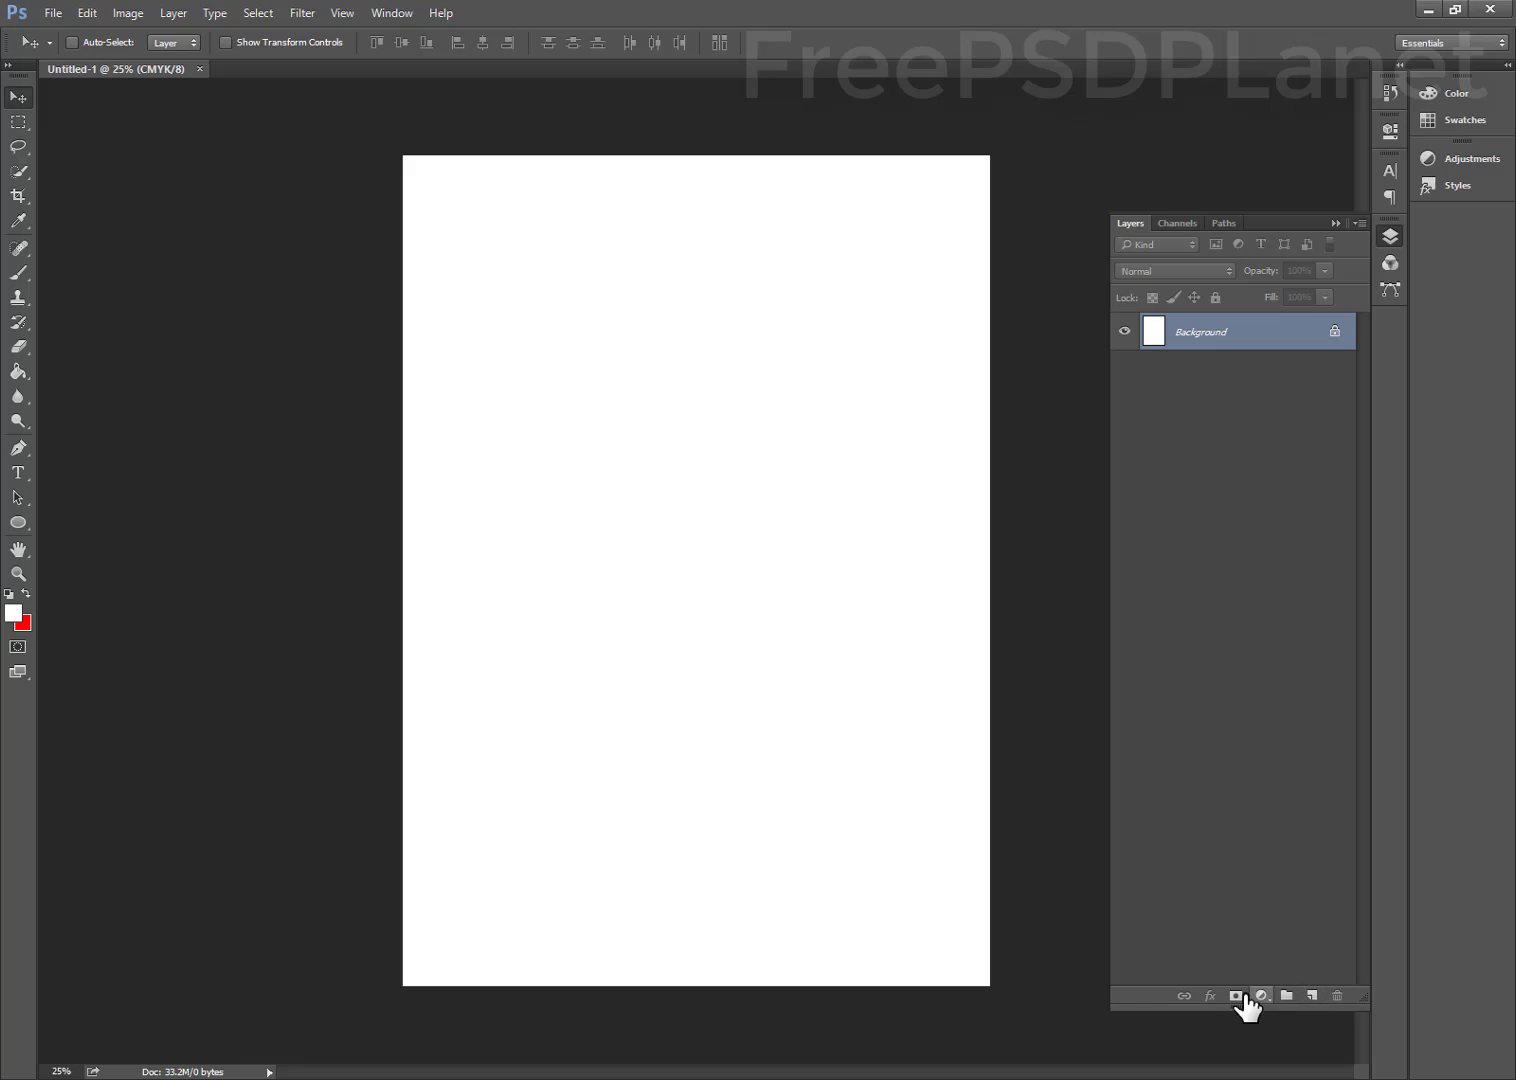
click(1261, 996)
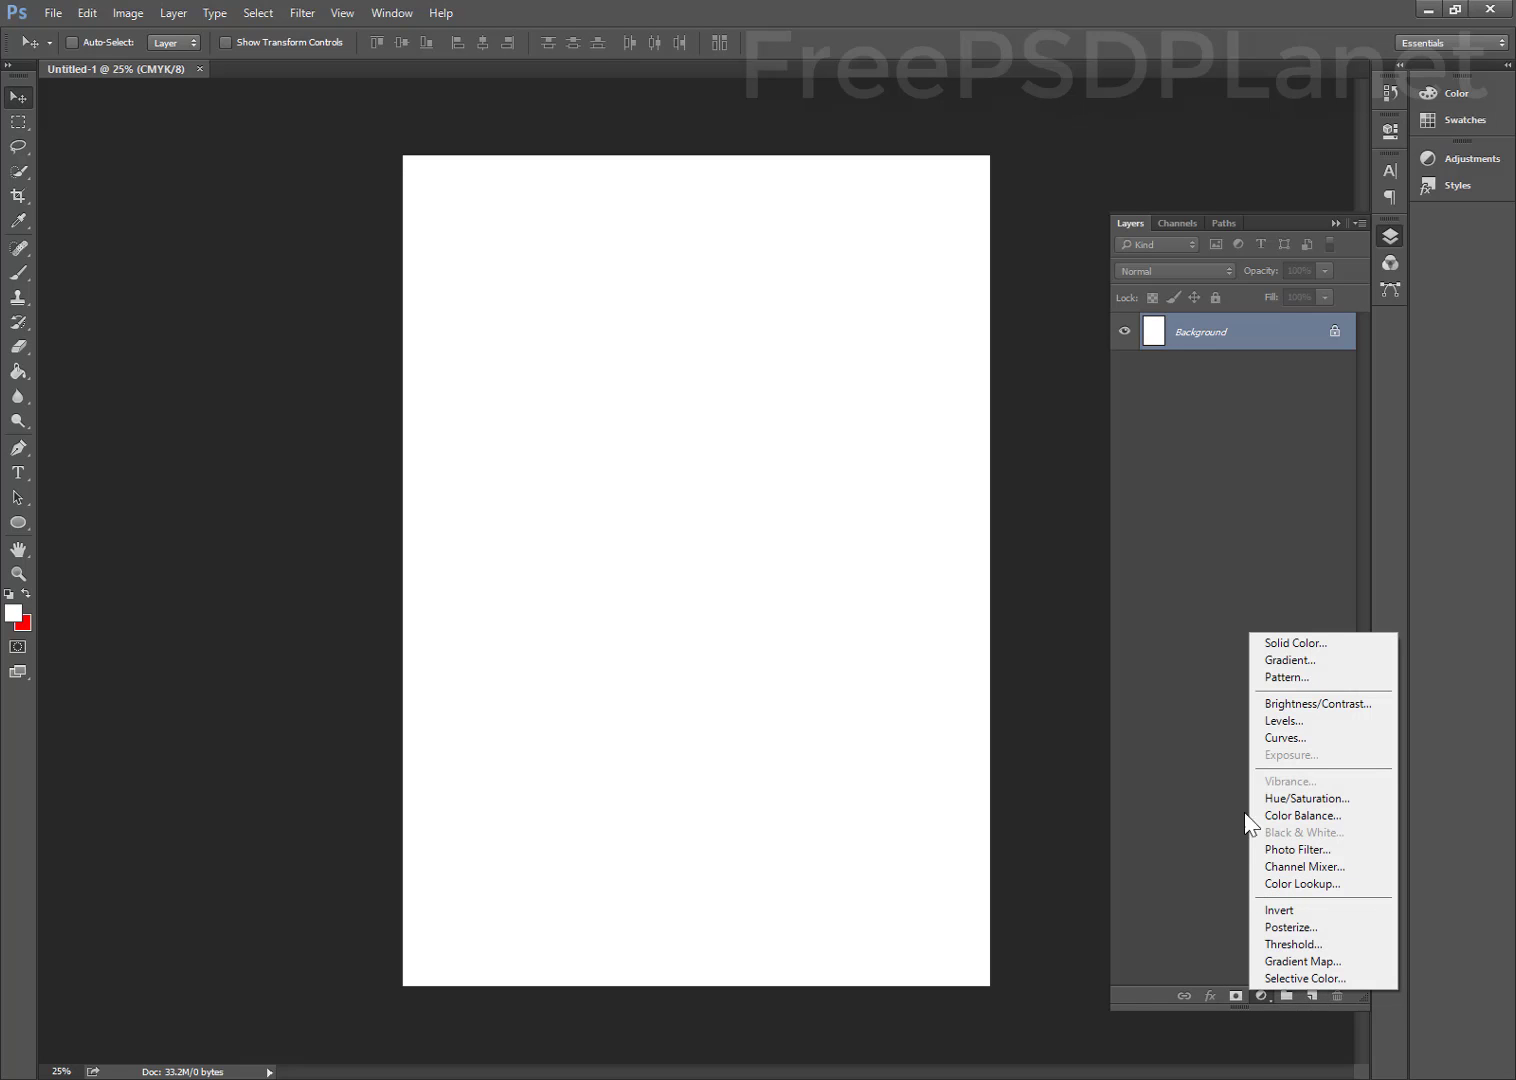
click(1296, 648)
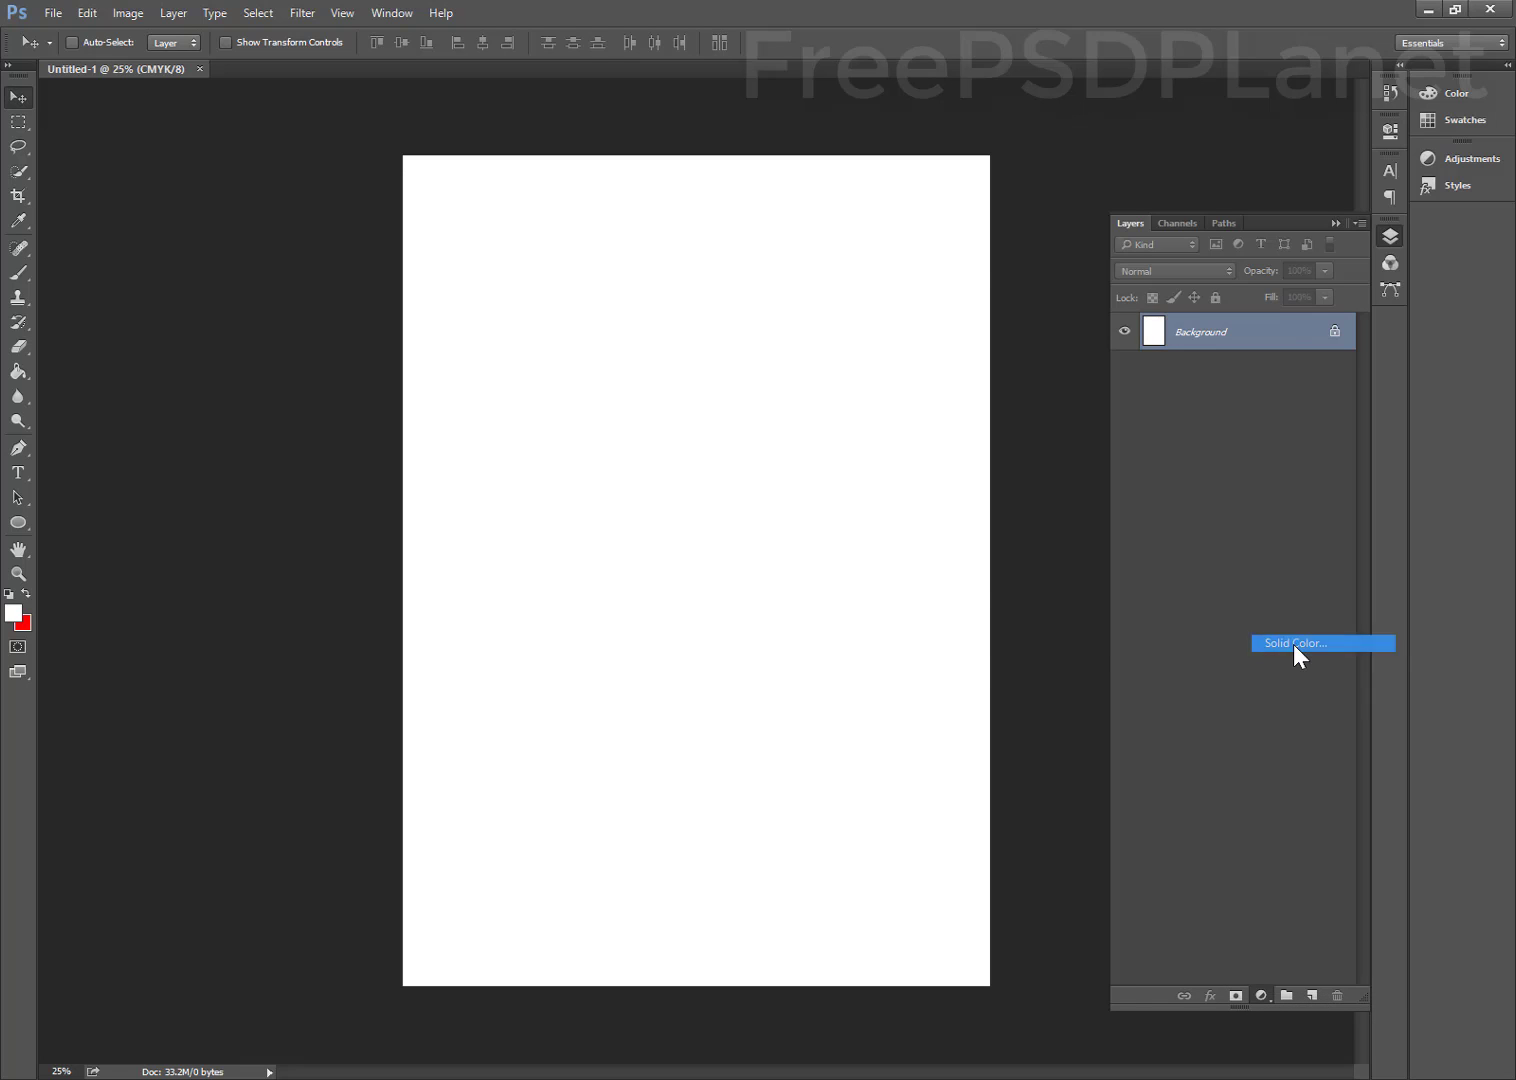
Choose an olive-brown colour for the fill layer and confirm it
click(1064, 480)
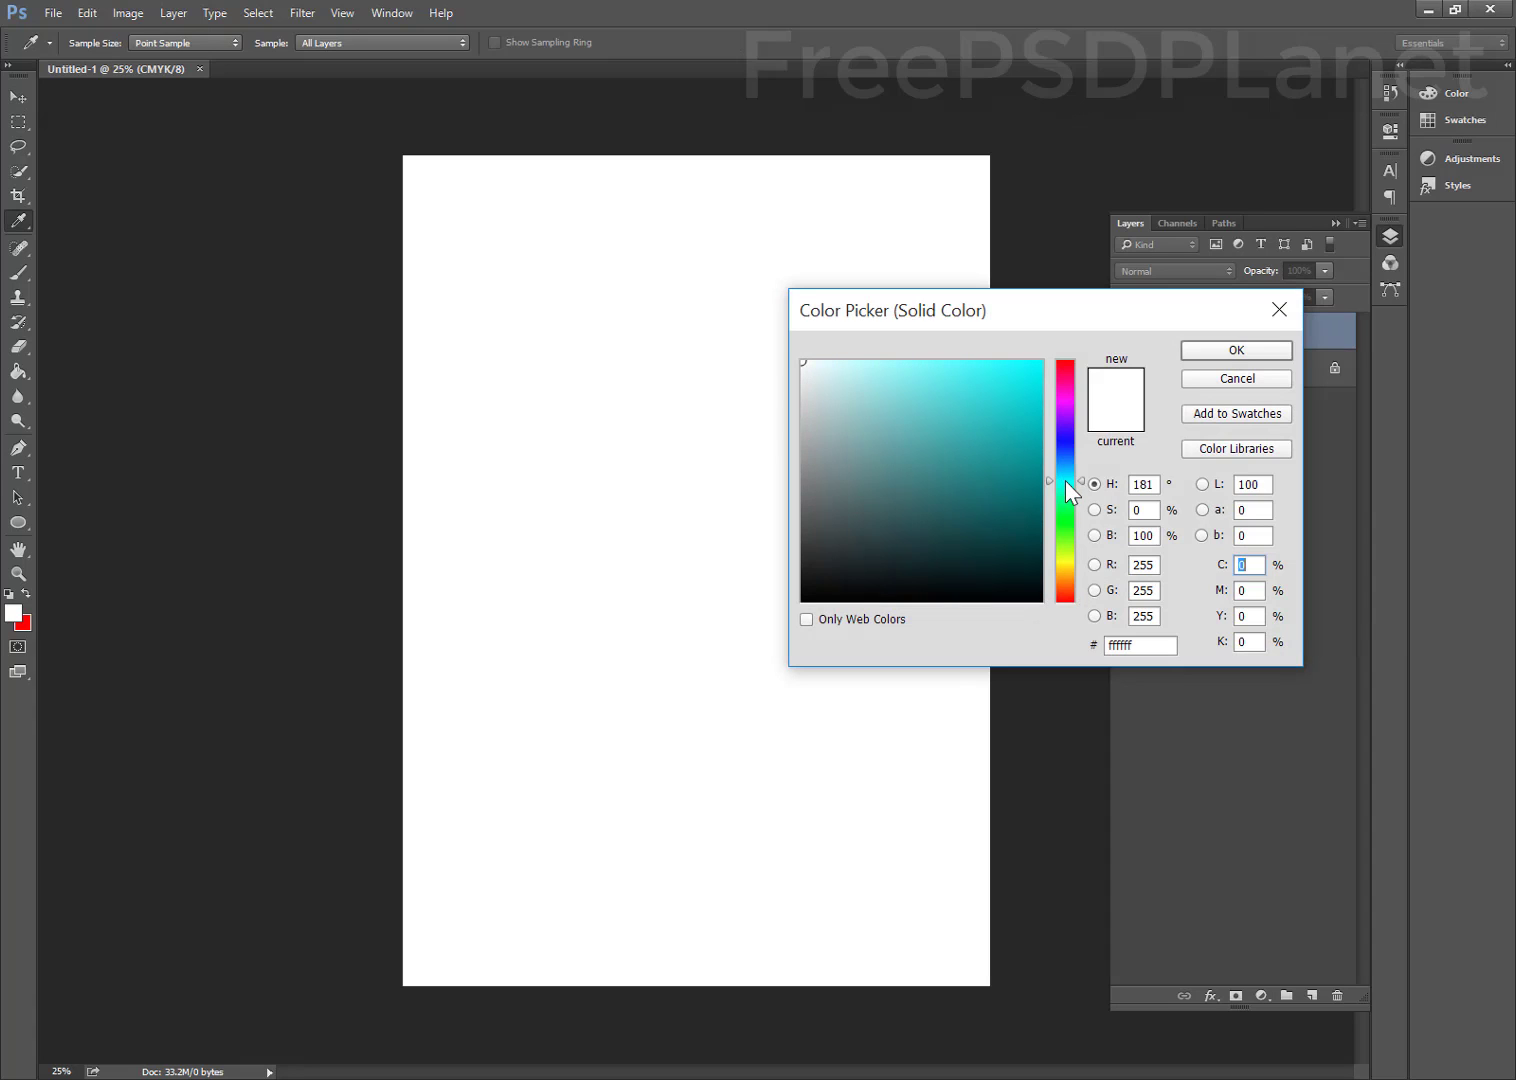
click(1064, 547)
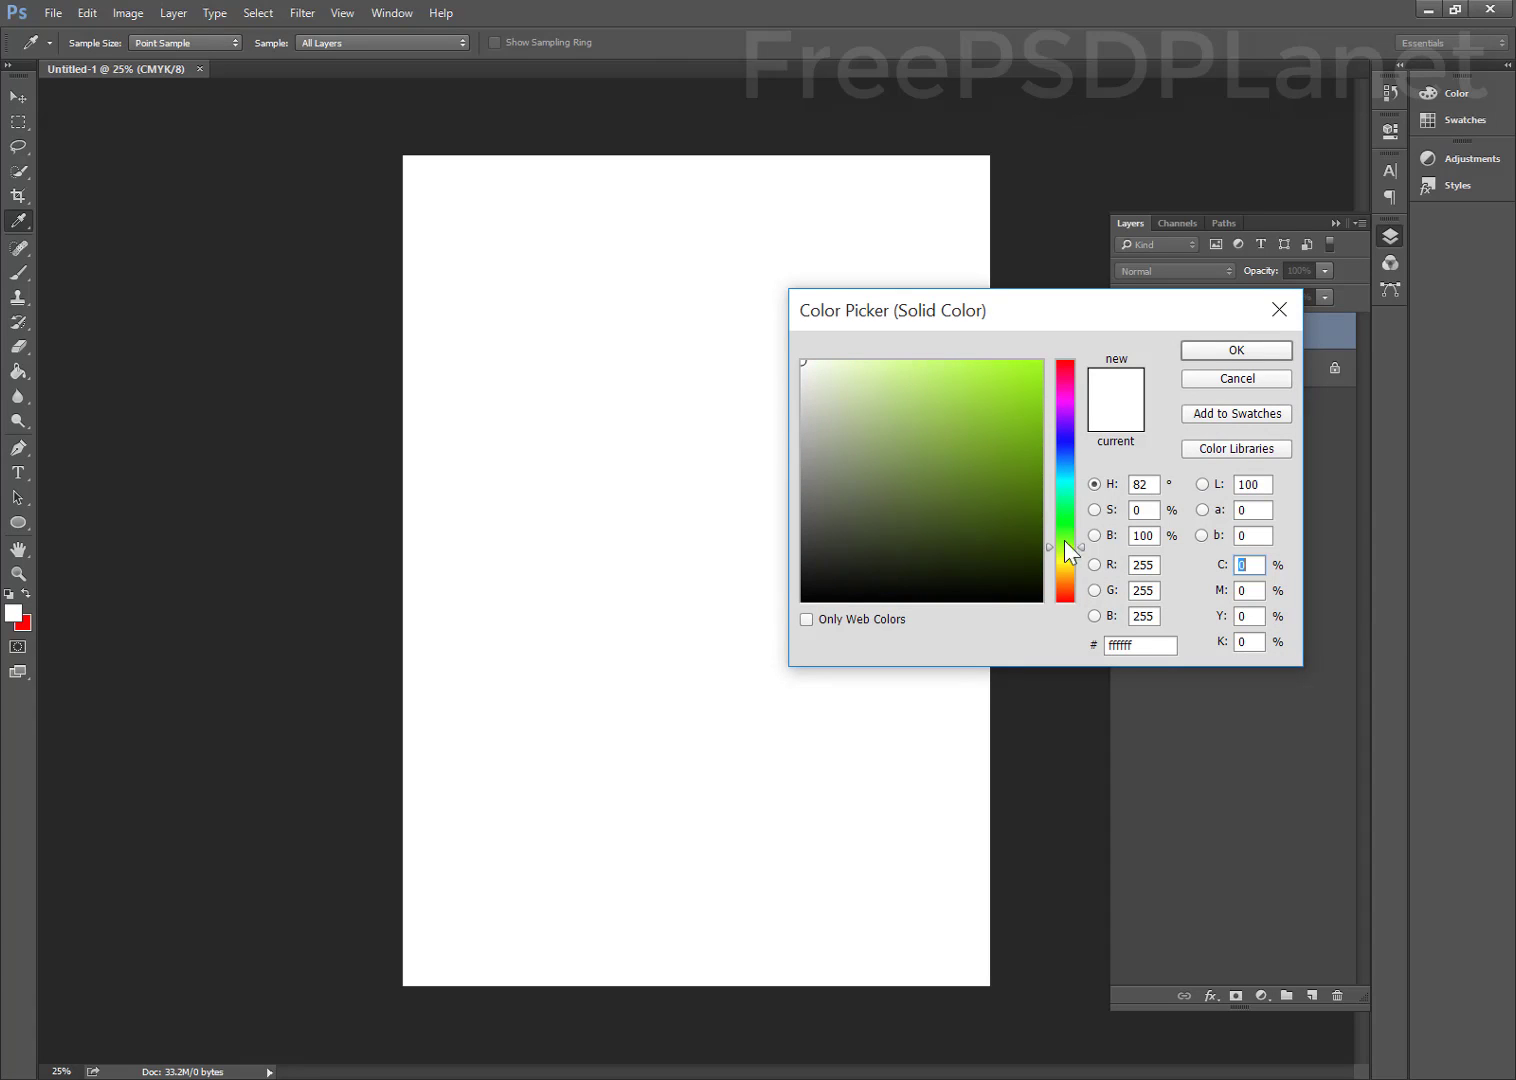
click(1019, 448)
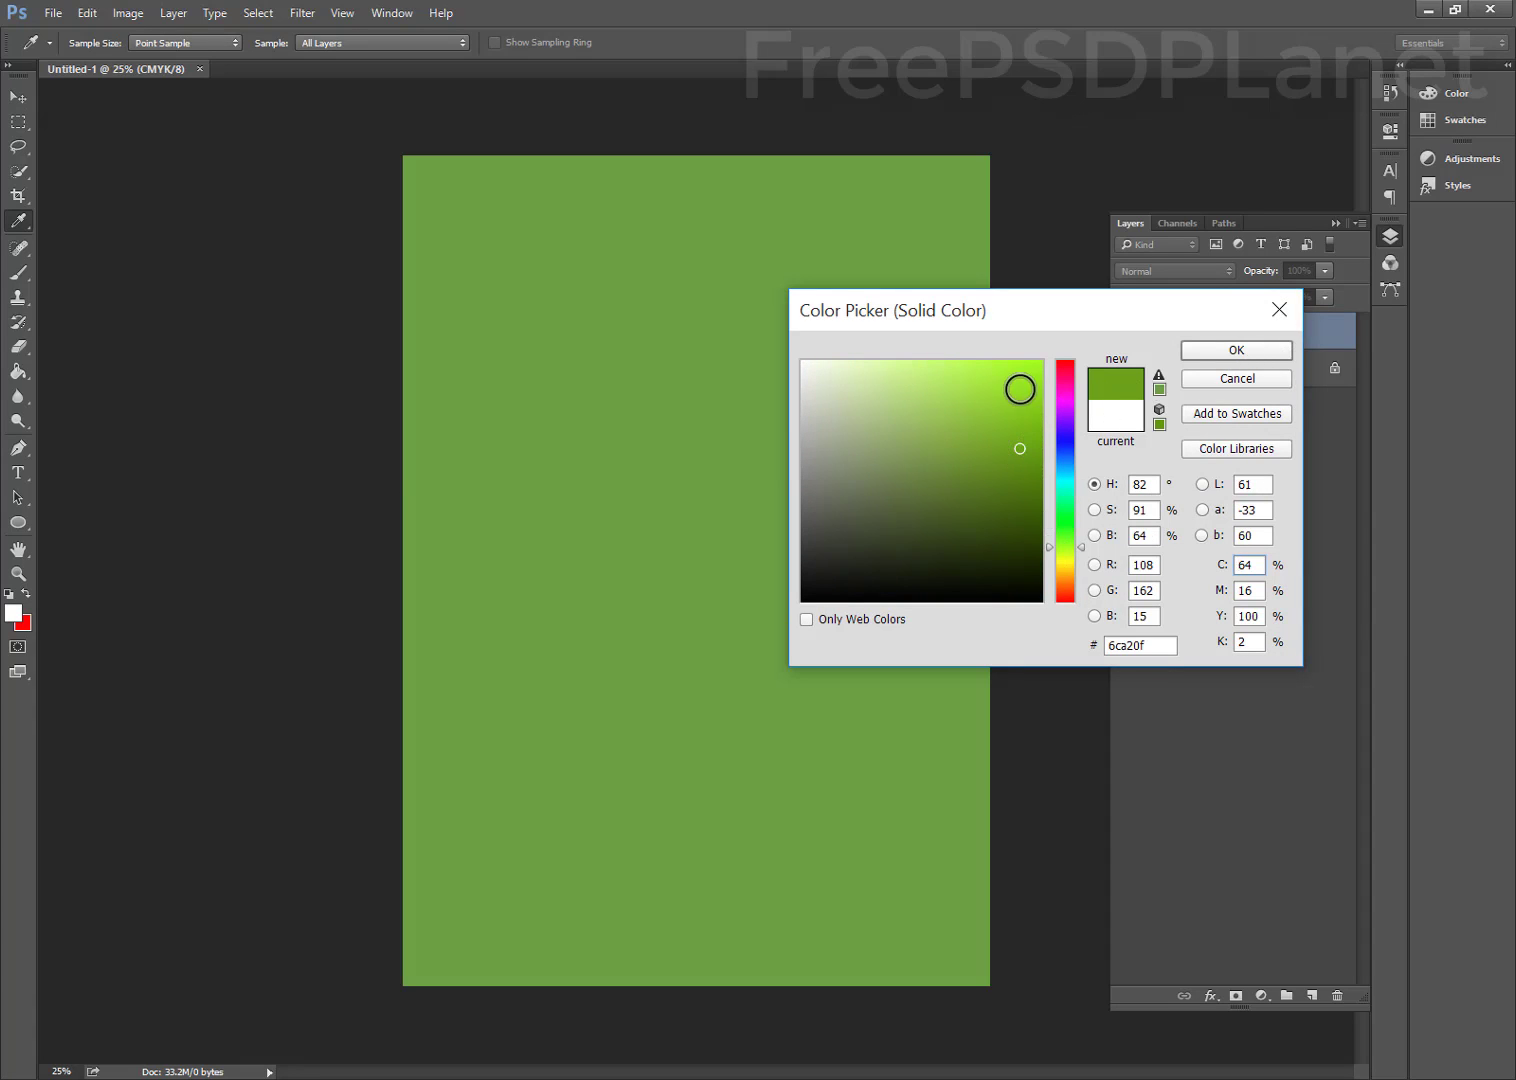
click(1018, 387)
click(1012, 502)
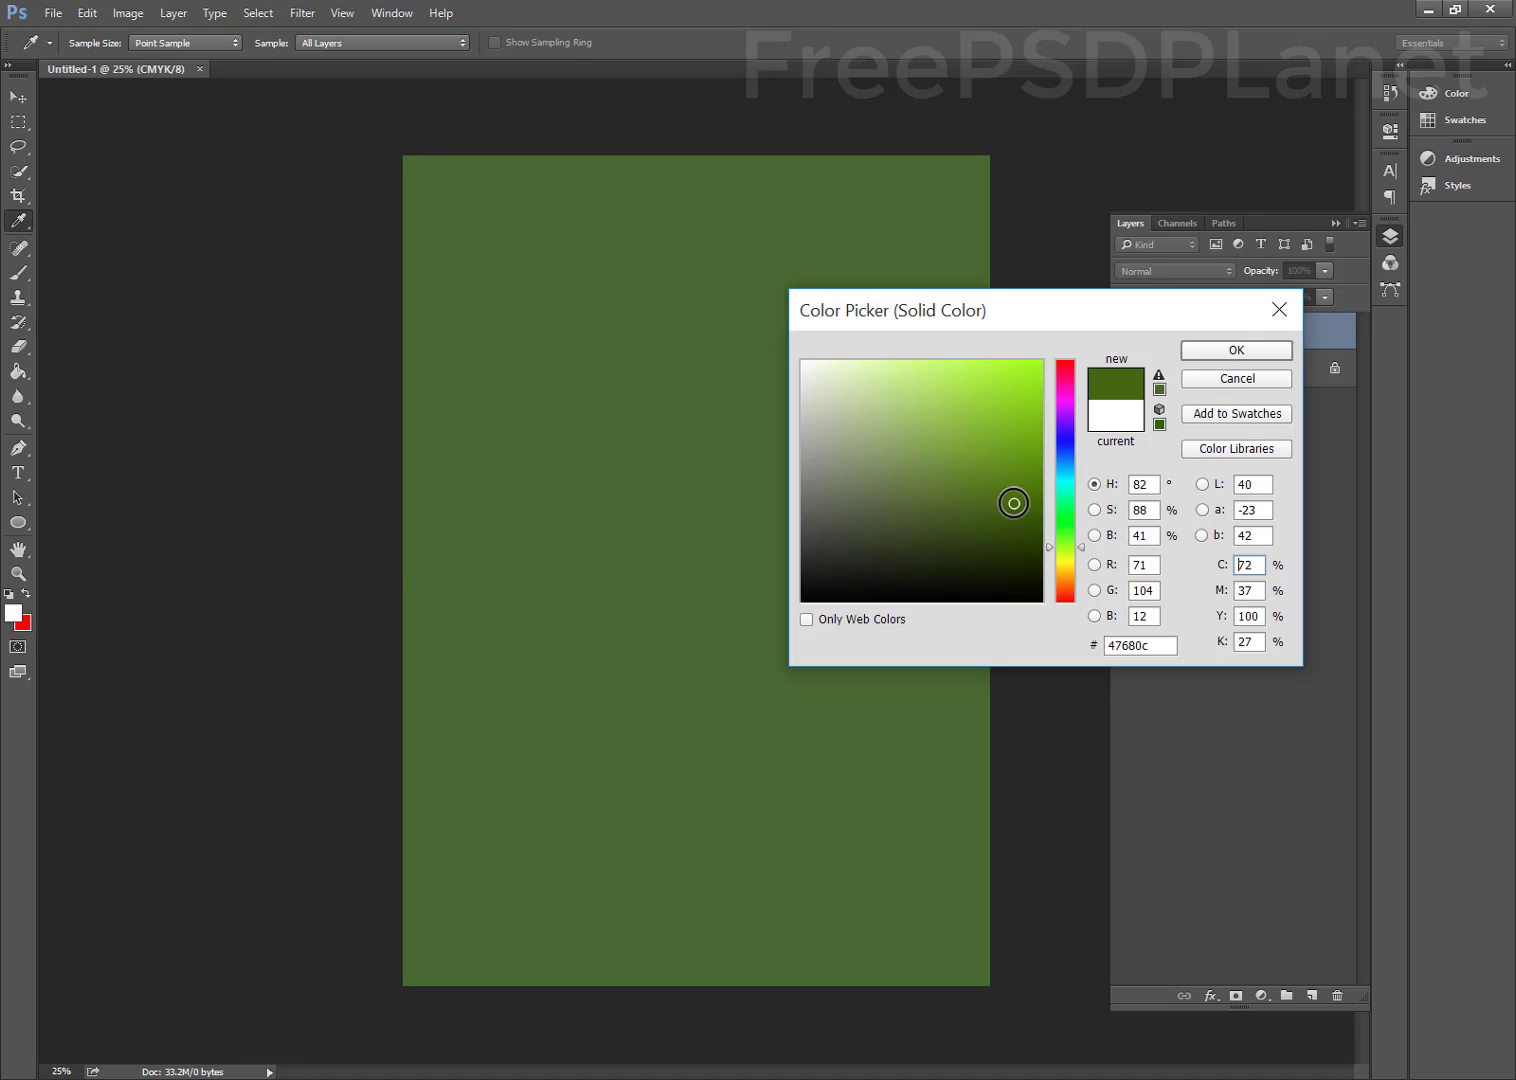
click(1064, 509)
drag(1060, 541, 1061, 567)
click(1212, 352)
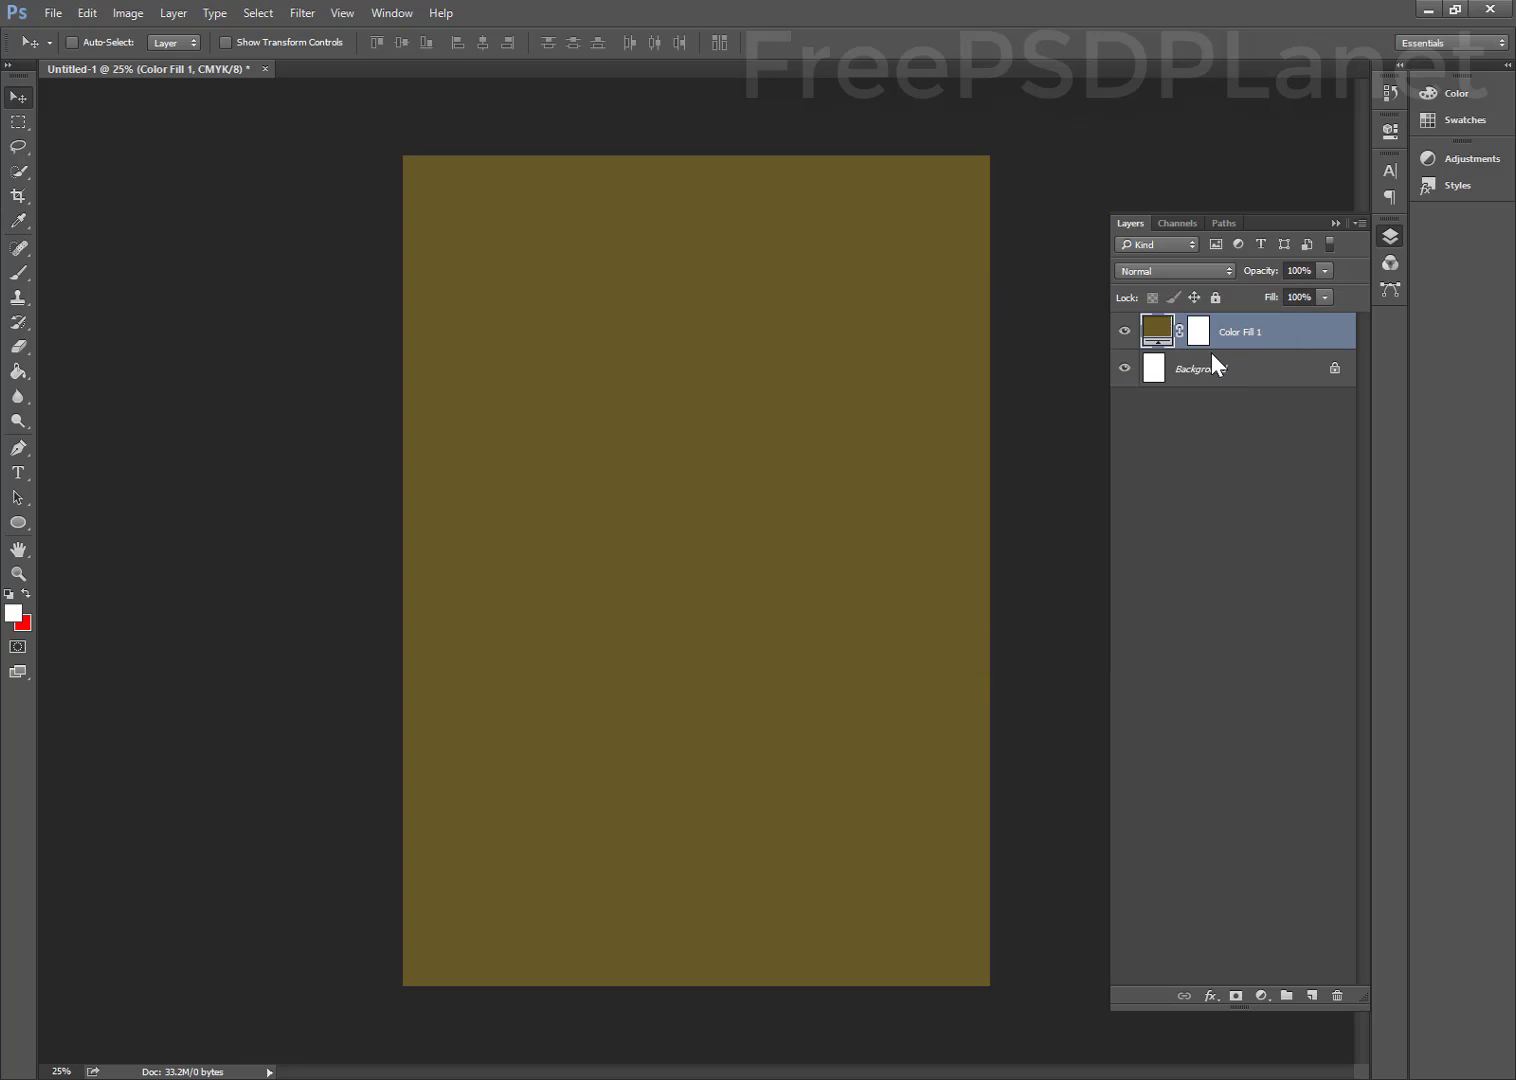
Add a Gradient Overlay to Color Fill 1 and open the gradient's left stop colour
double_click(1323, 339)
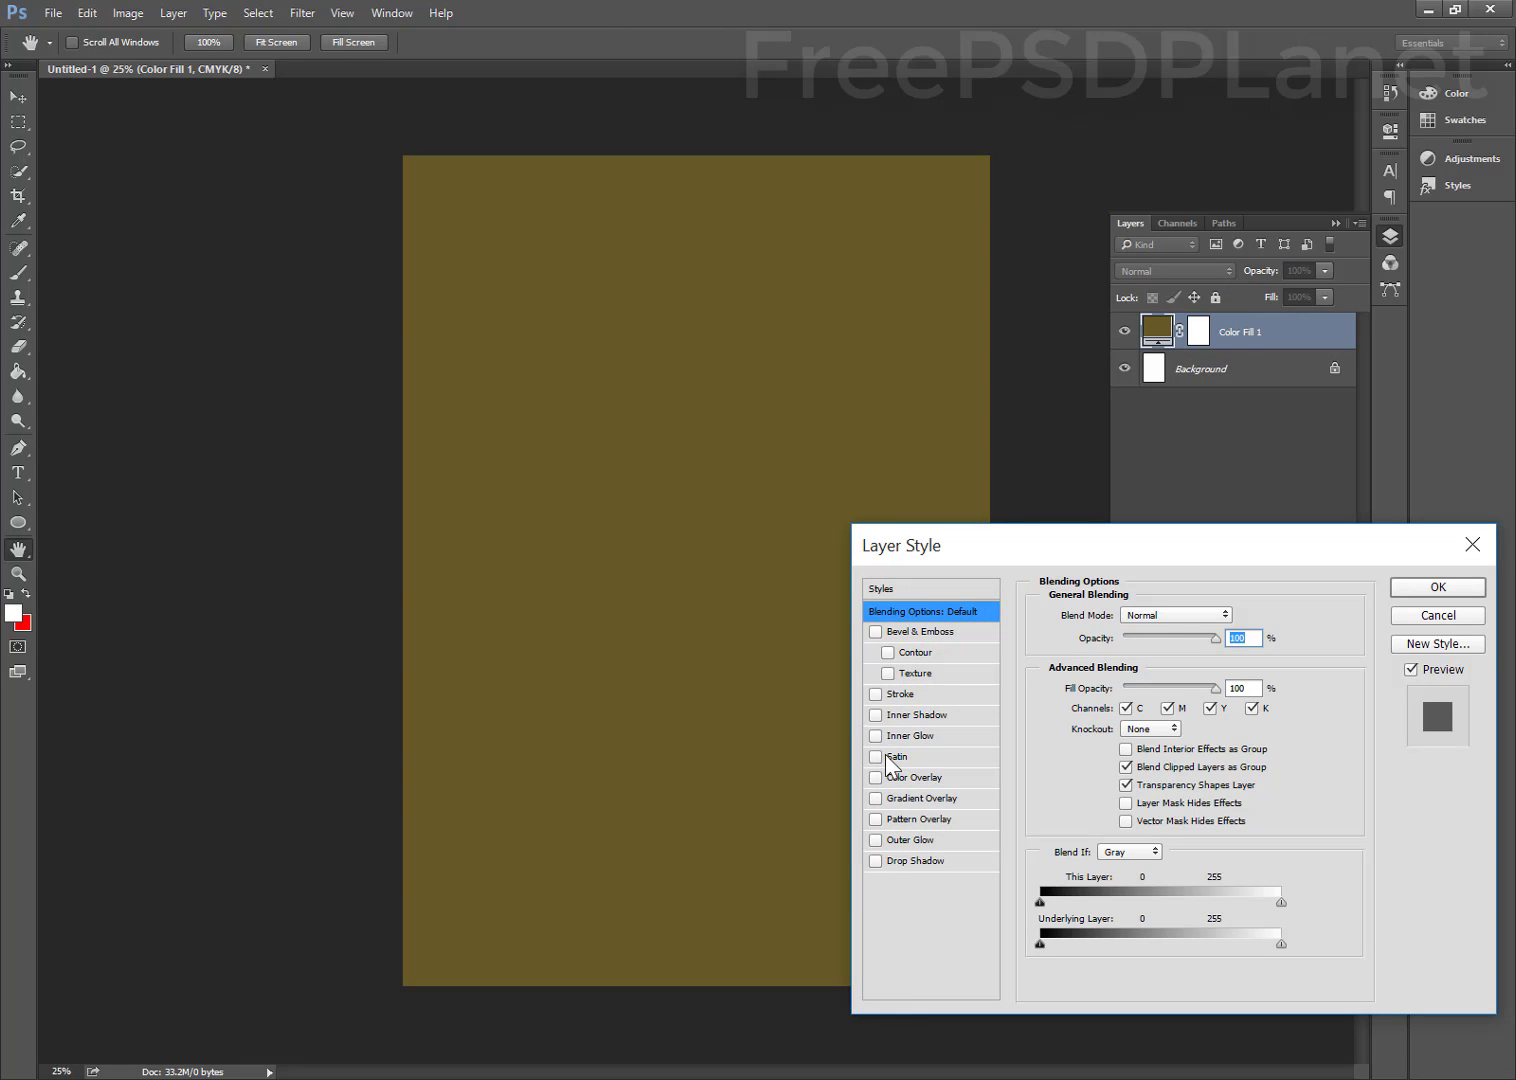
click(905, 798)
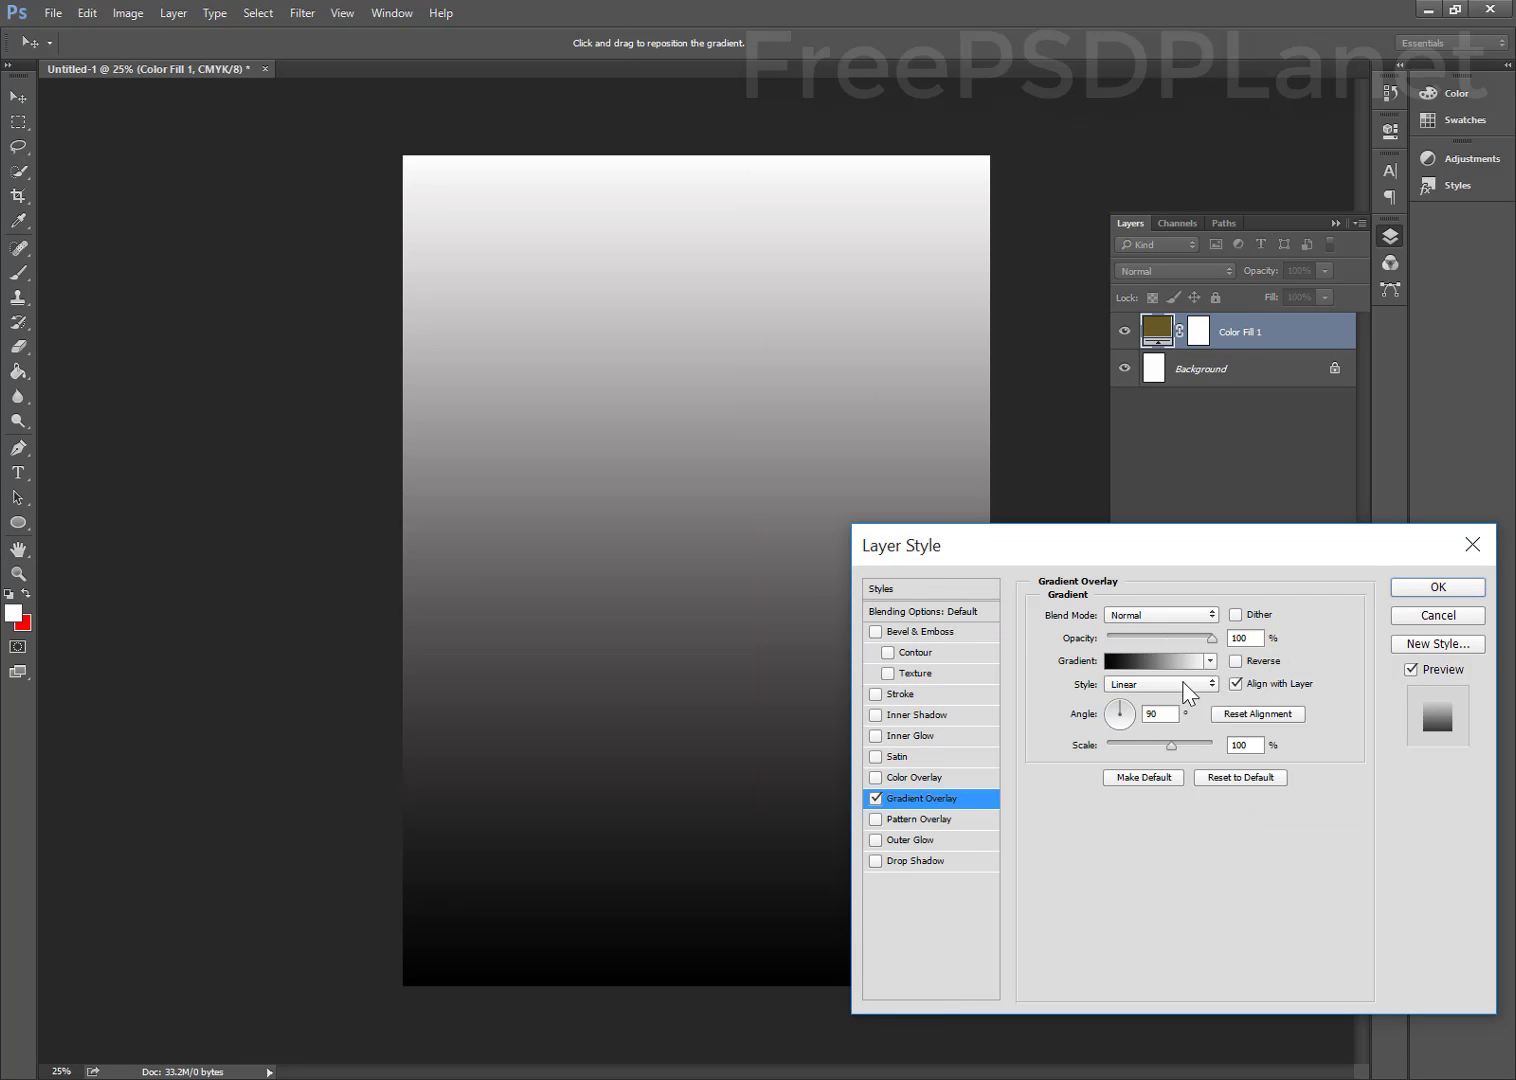
click(1130, 664)
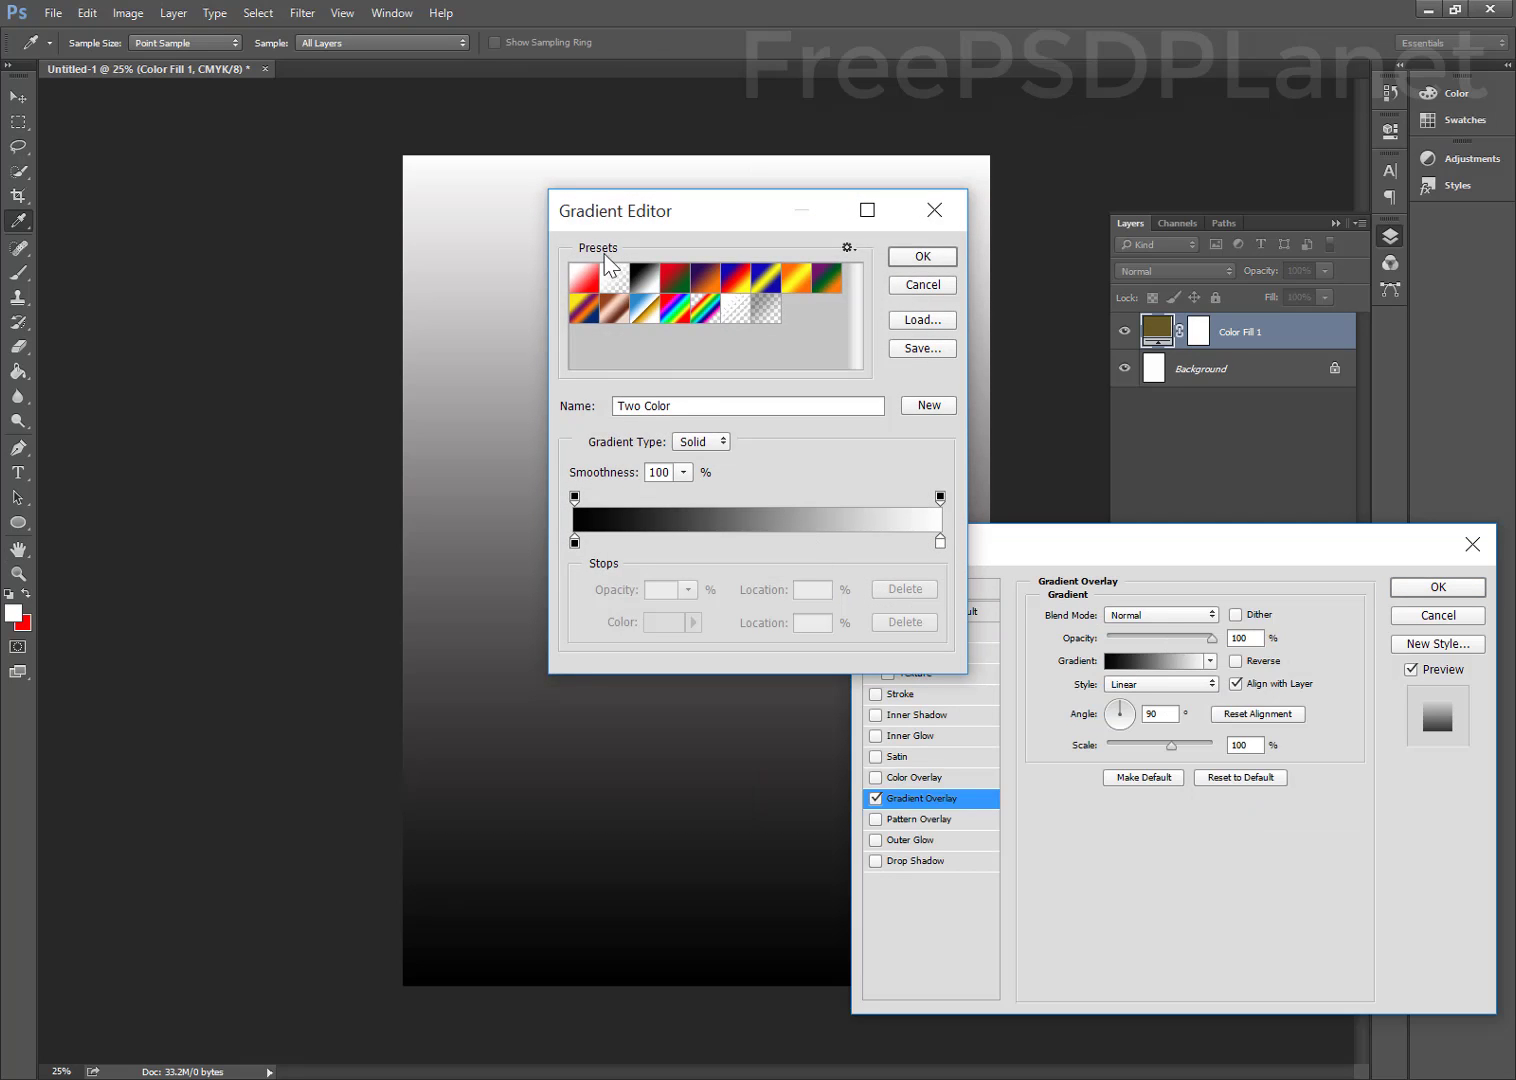
click(574, 543)
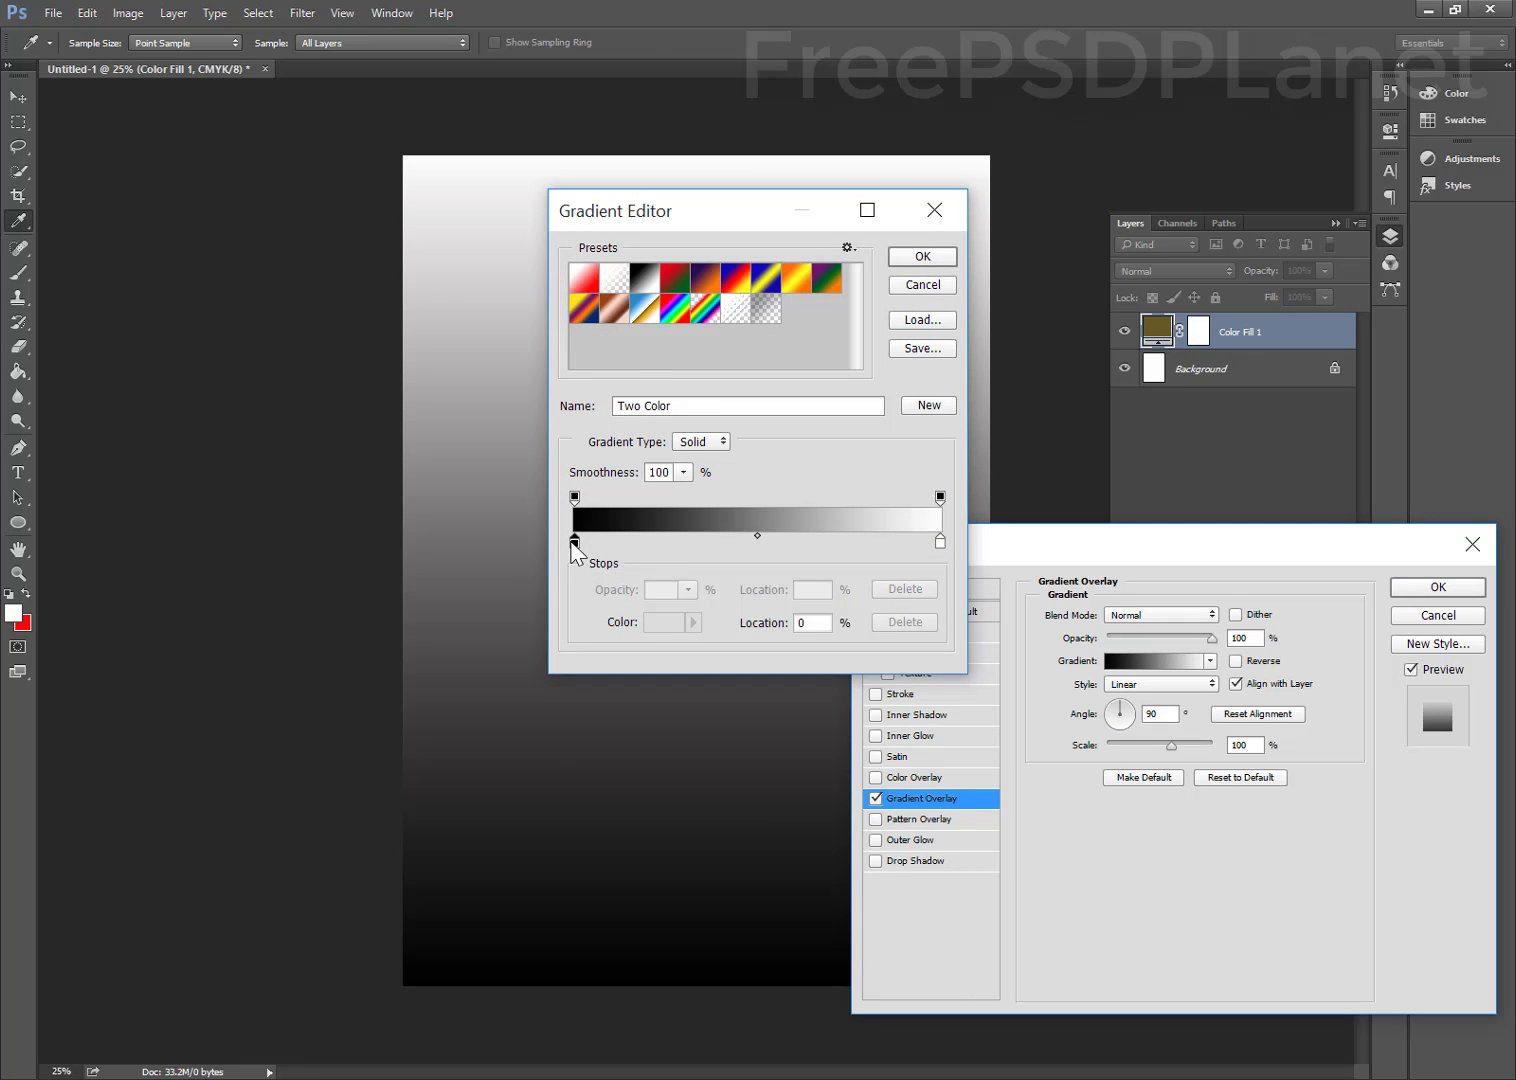
click(660, 624)
Set the left gradient stop to pink-red #ec1149
click(998, 479)
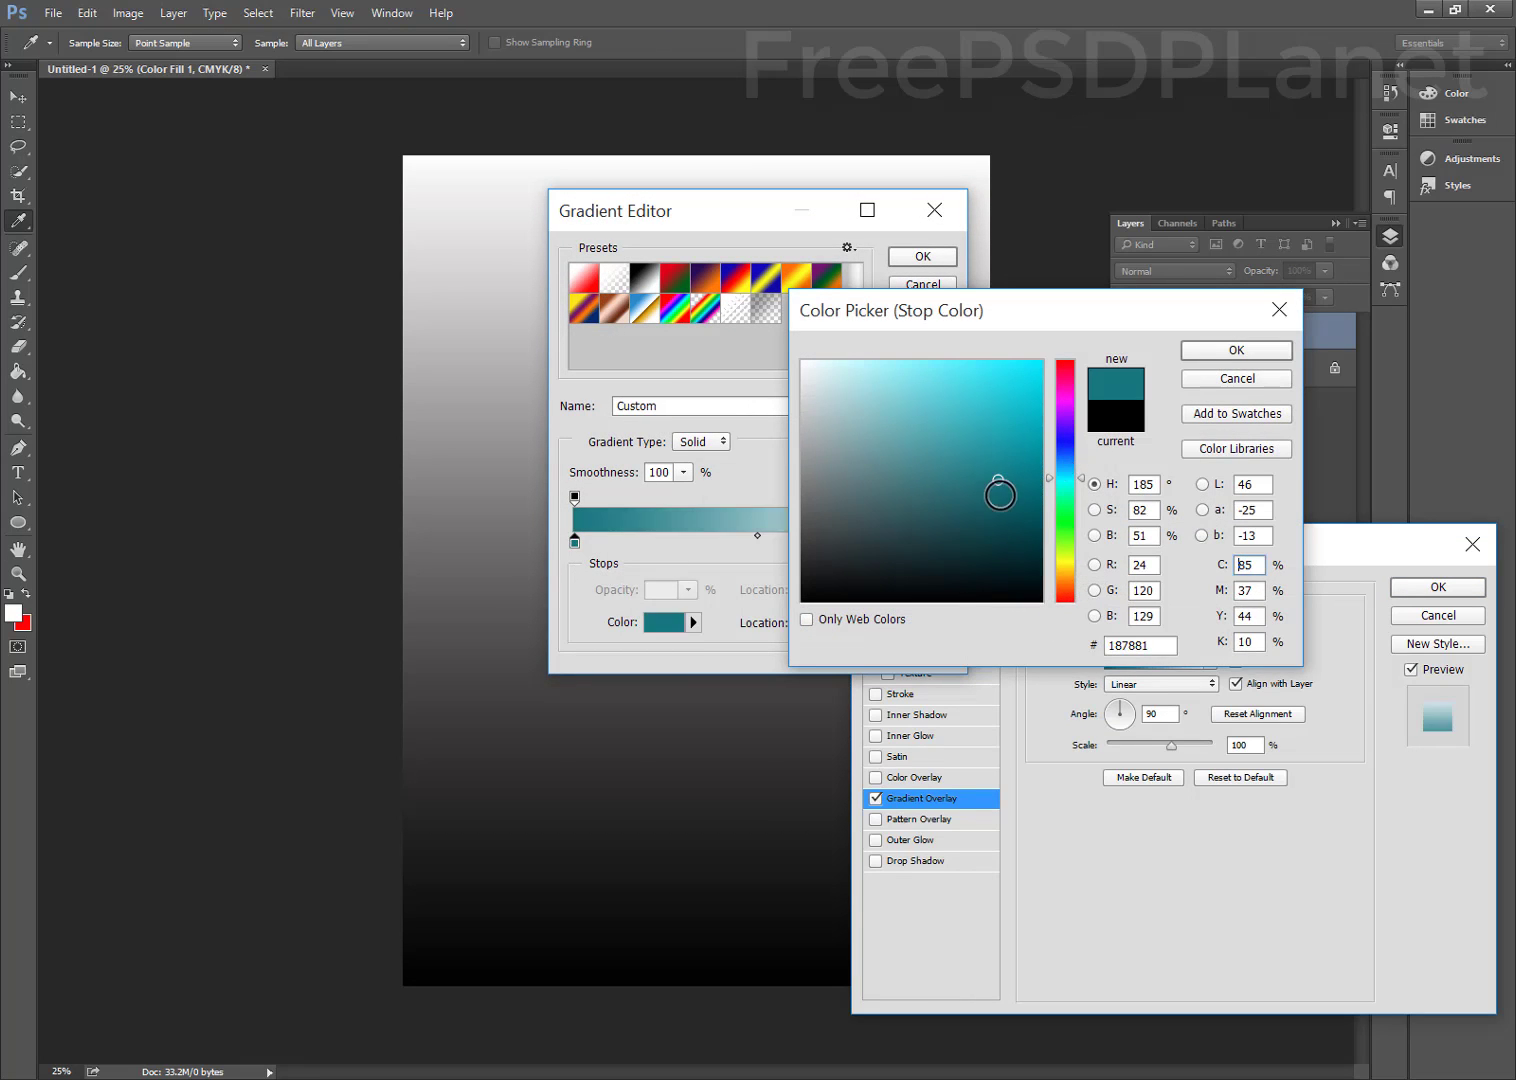
drag(1005, 505, 1006, 516)
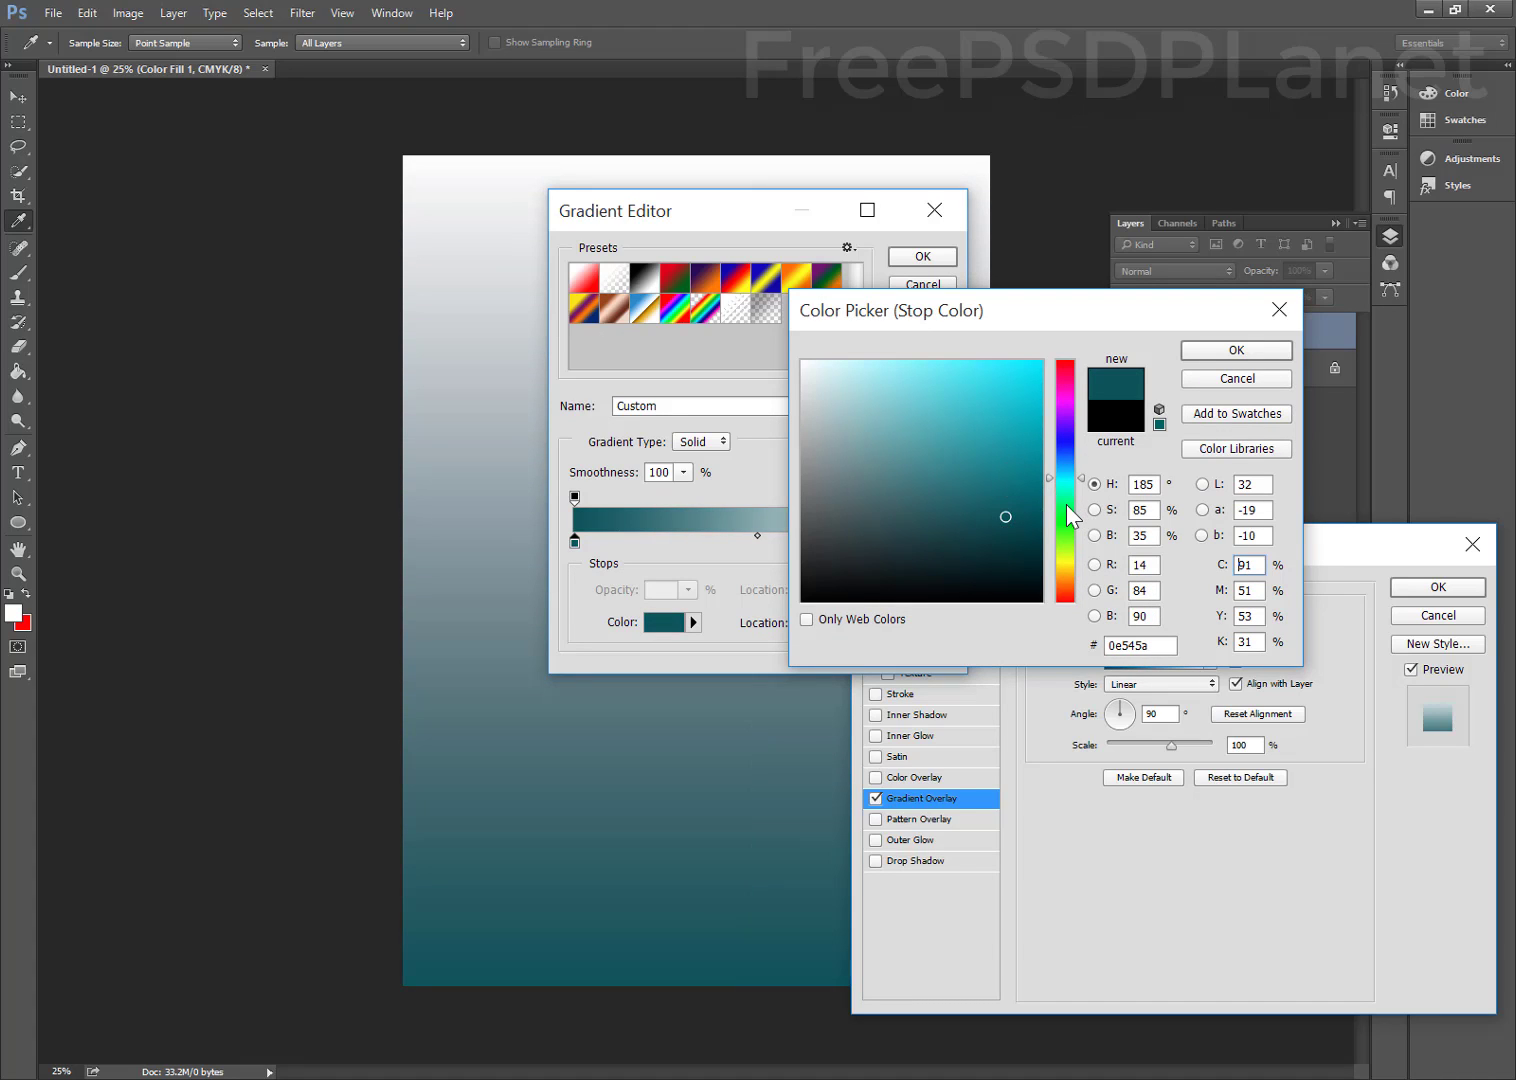
click(1066, 505)
click(1064, 554)
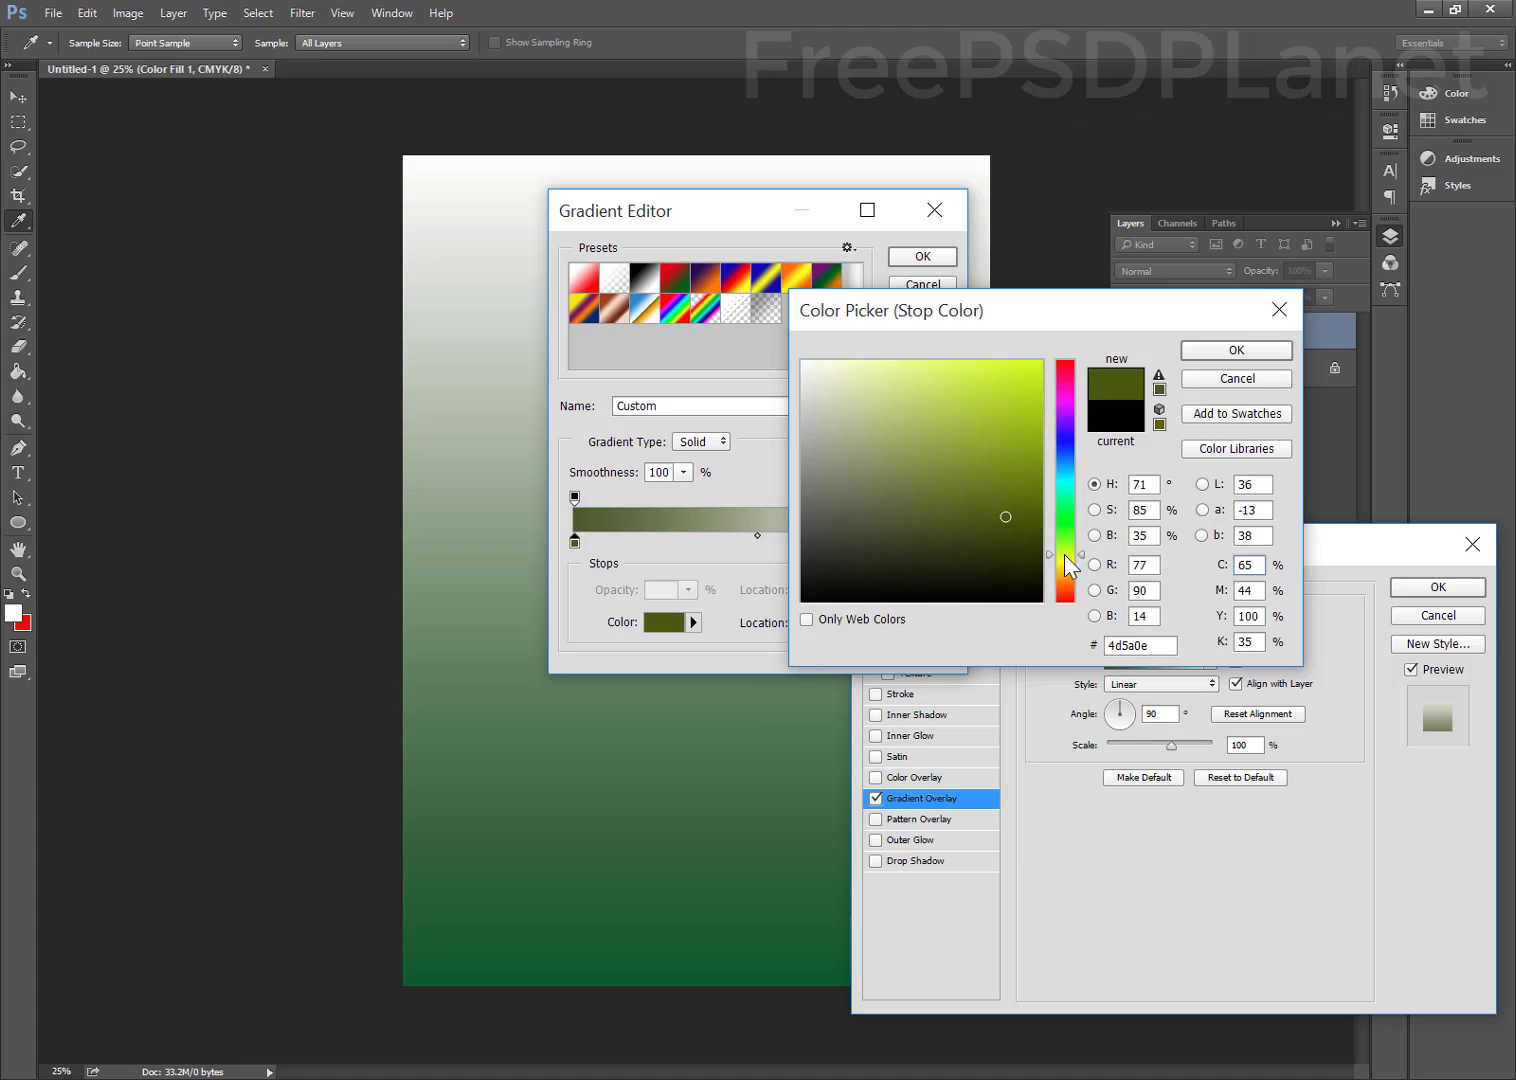
click(1067, 566)
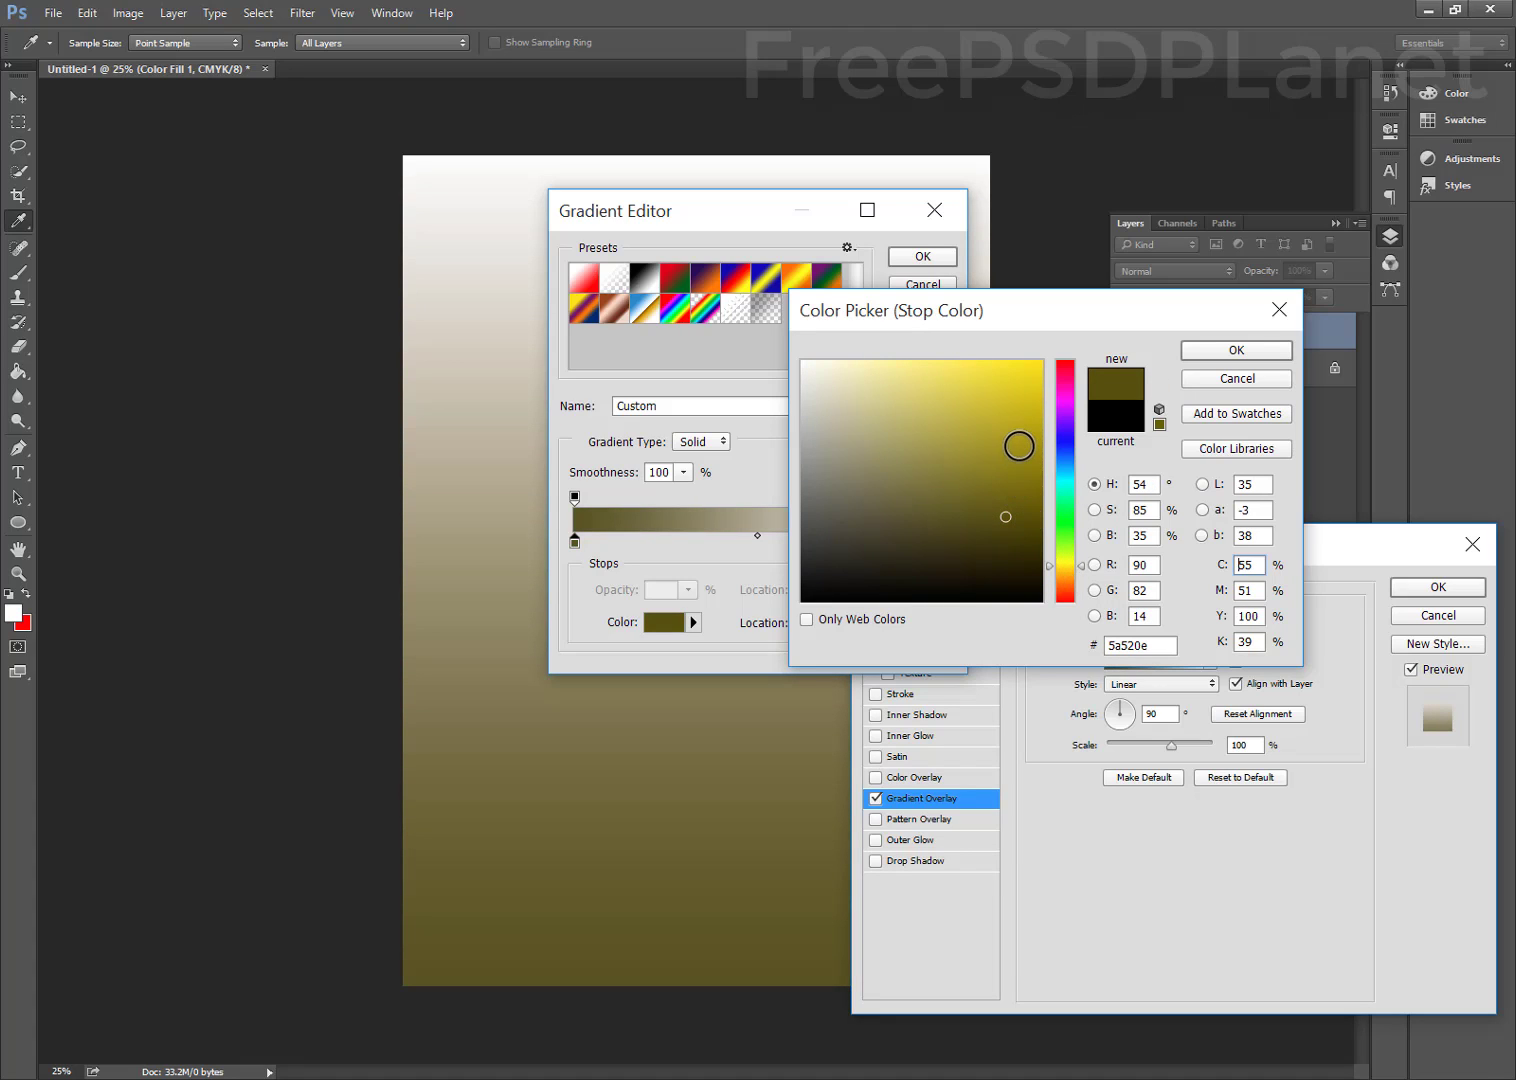
click(1062, 409)
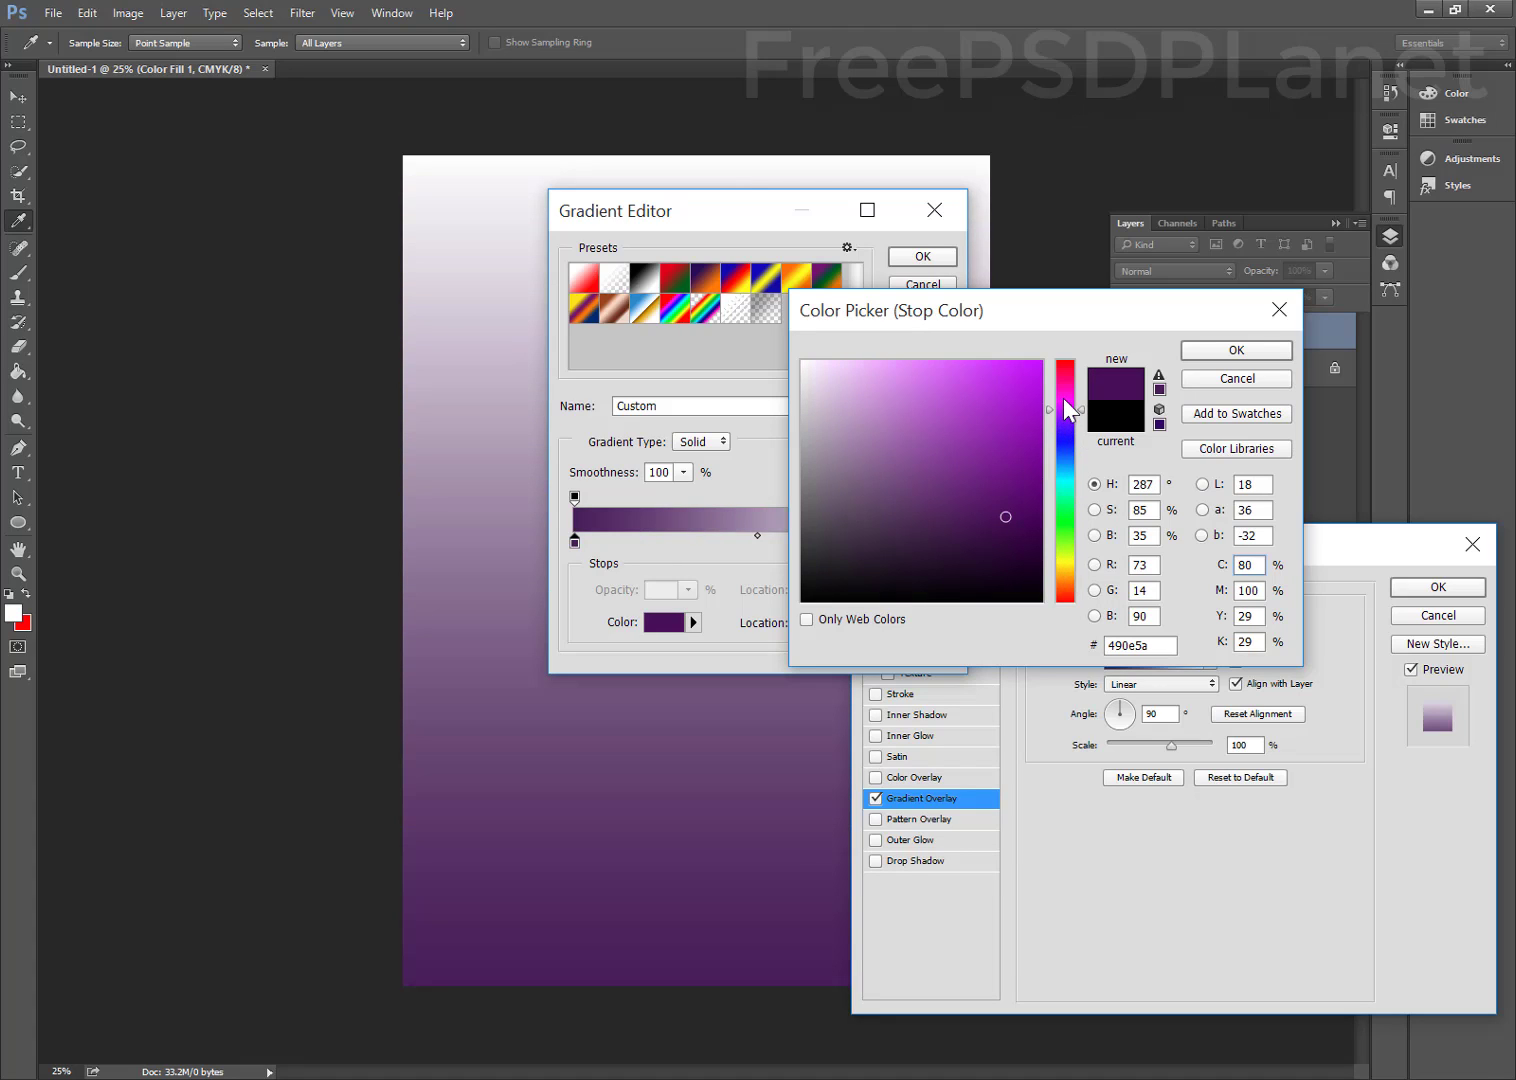
click(1064, 477)
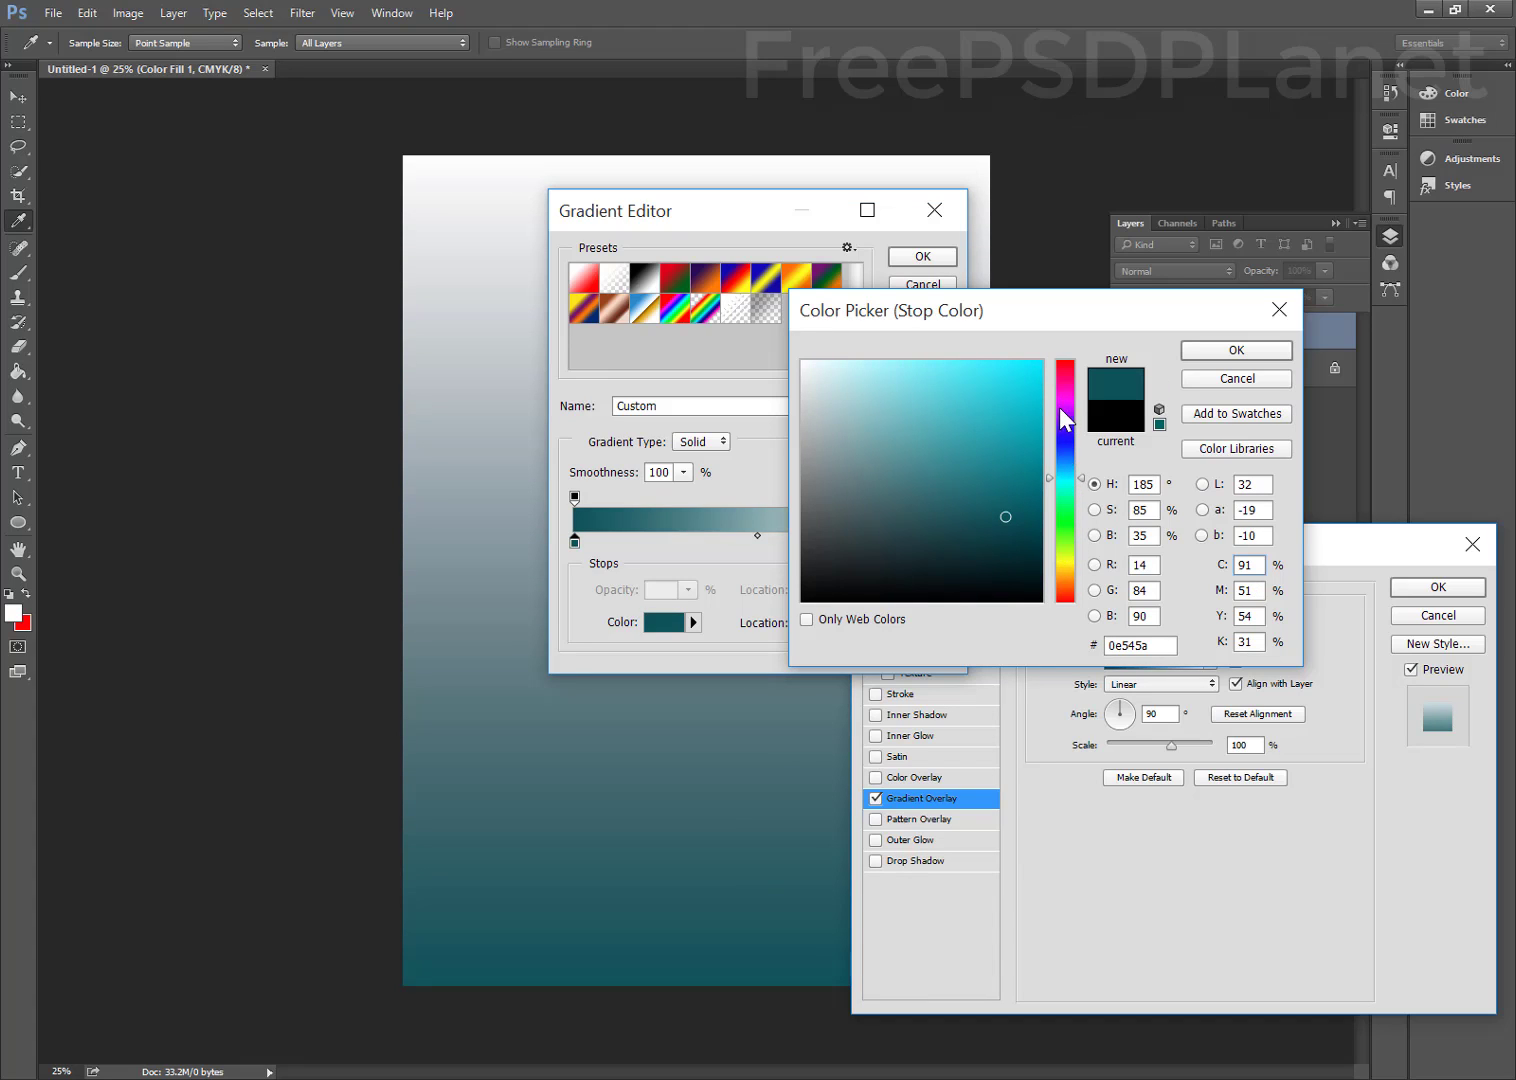
click(1069, 372)
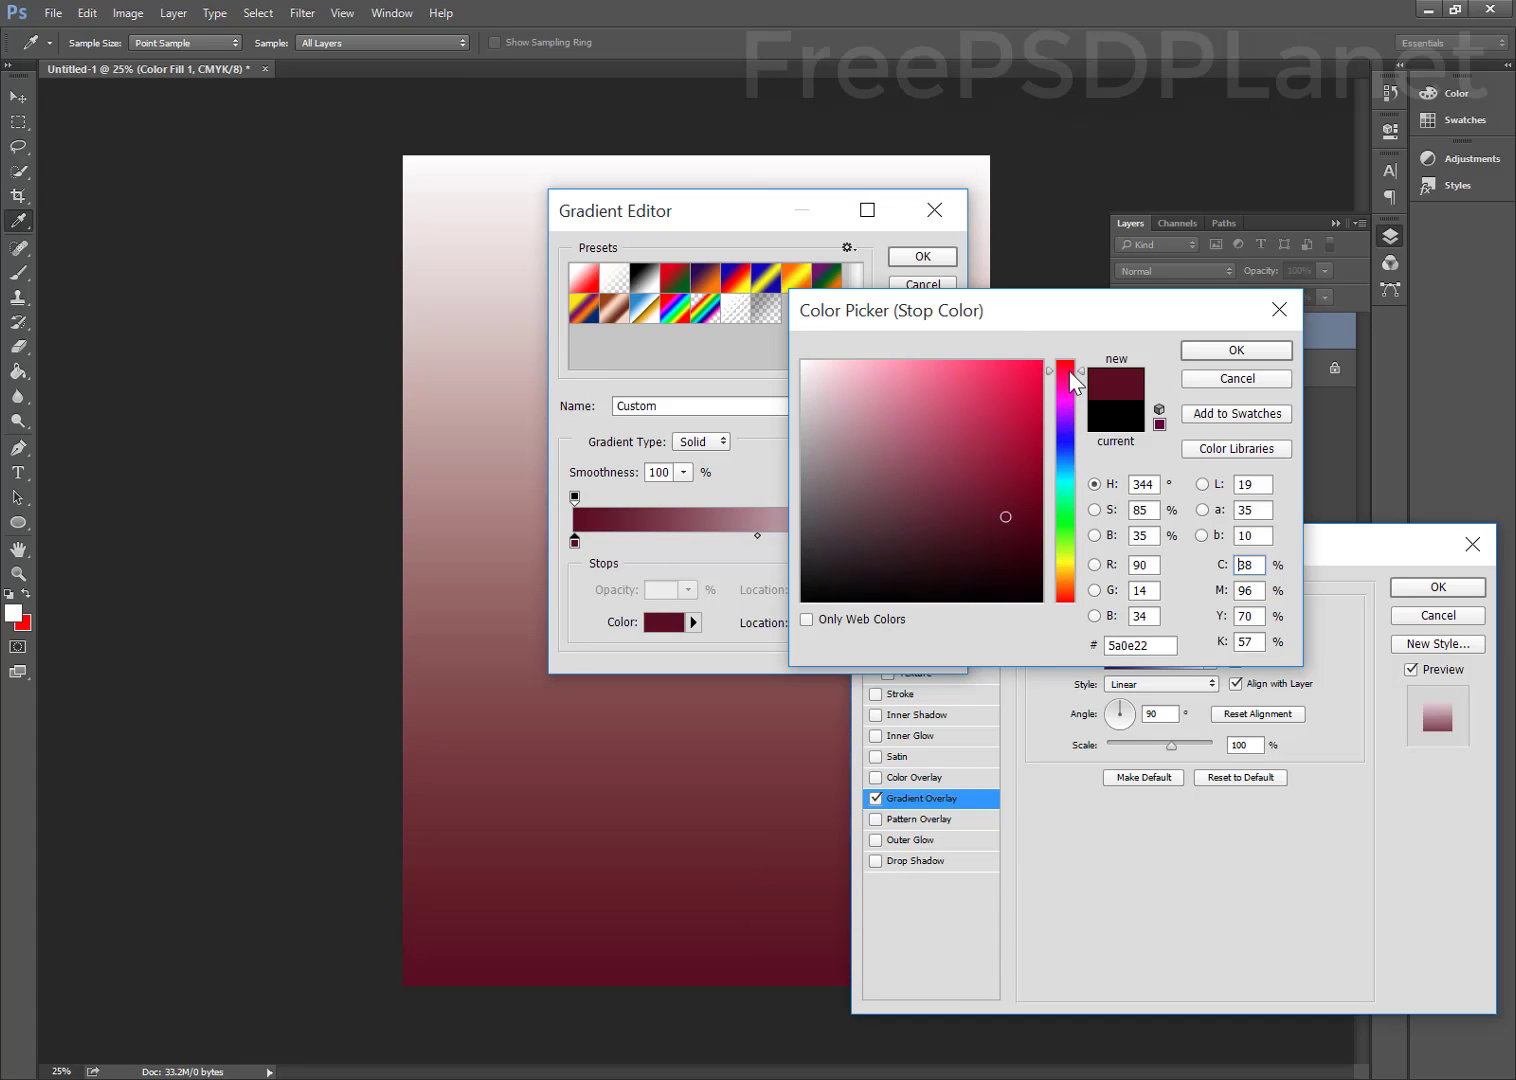
click(1006, 377)
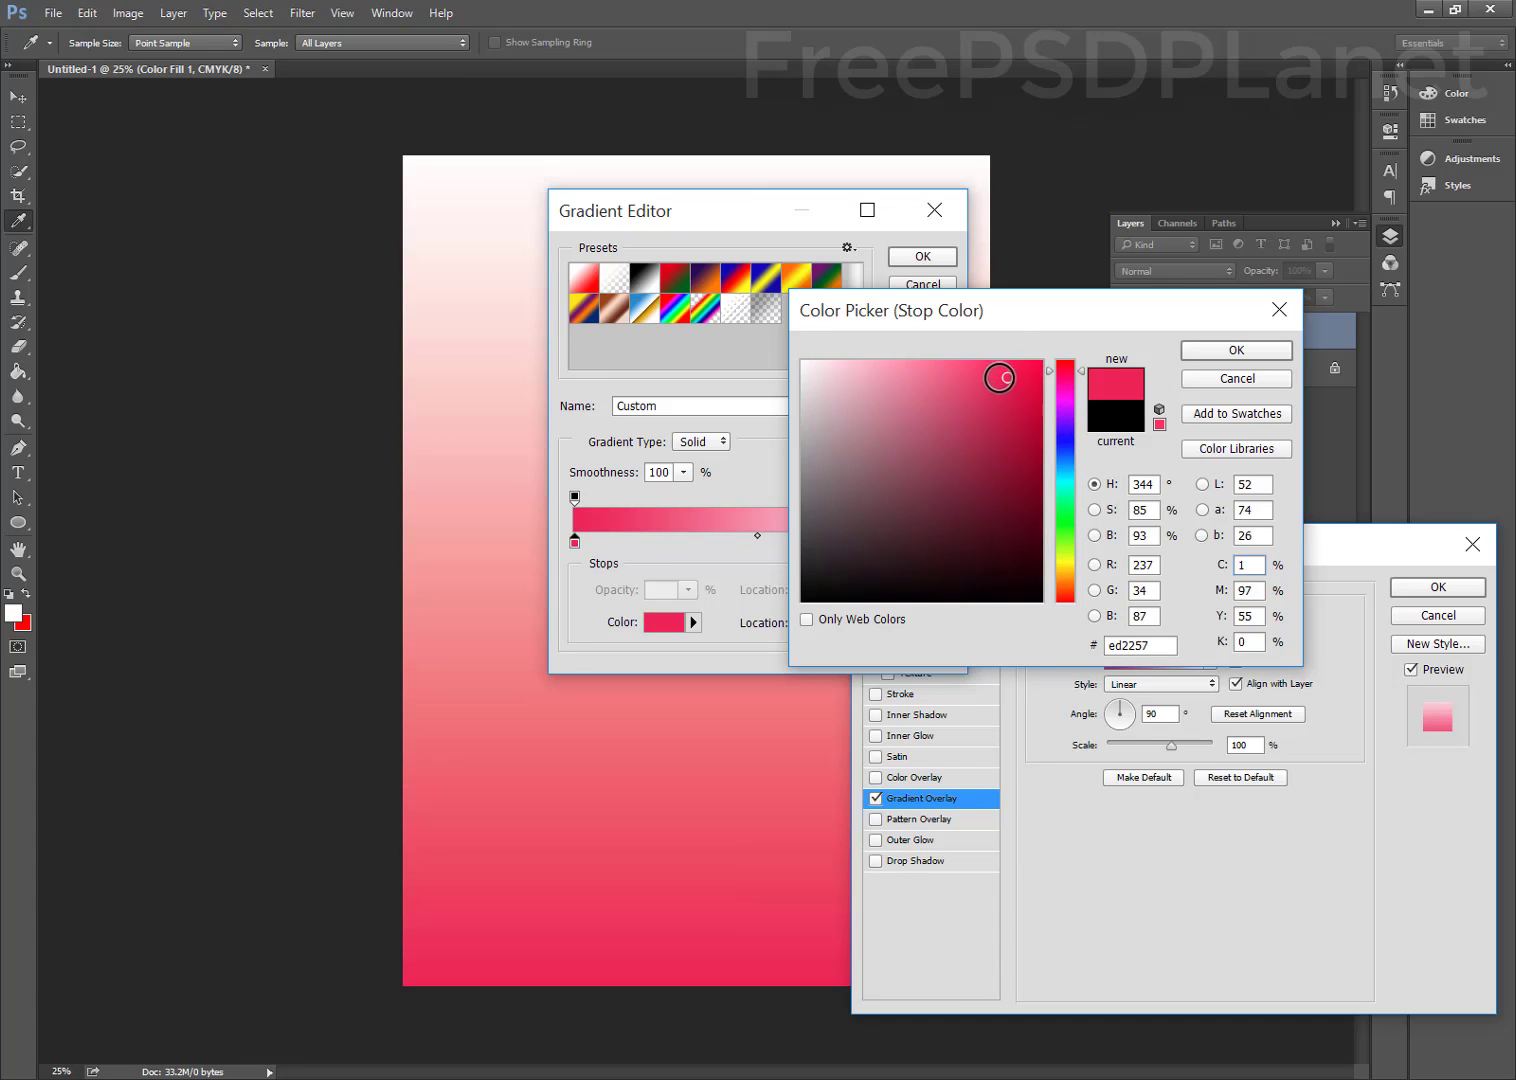
click(1025, 378)
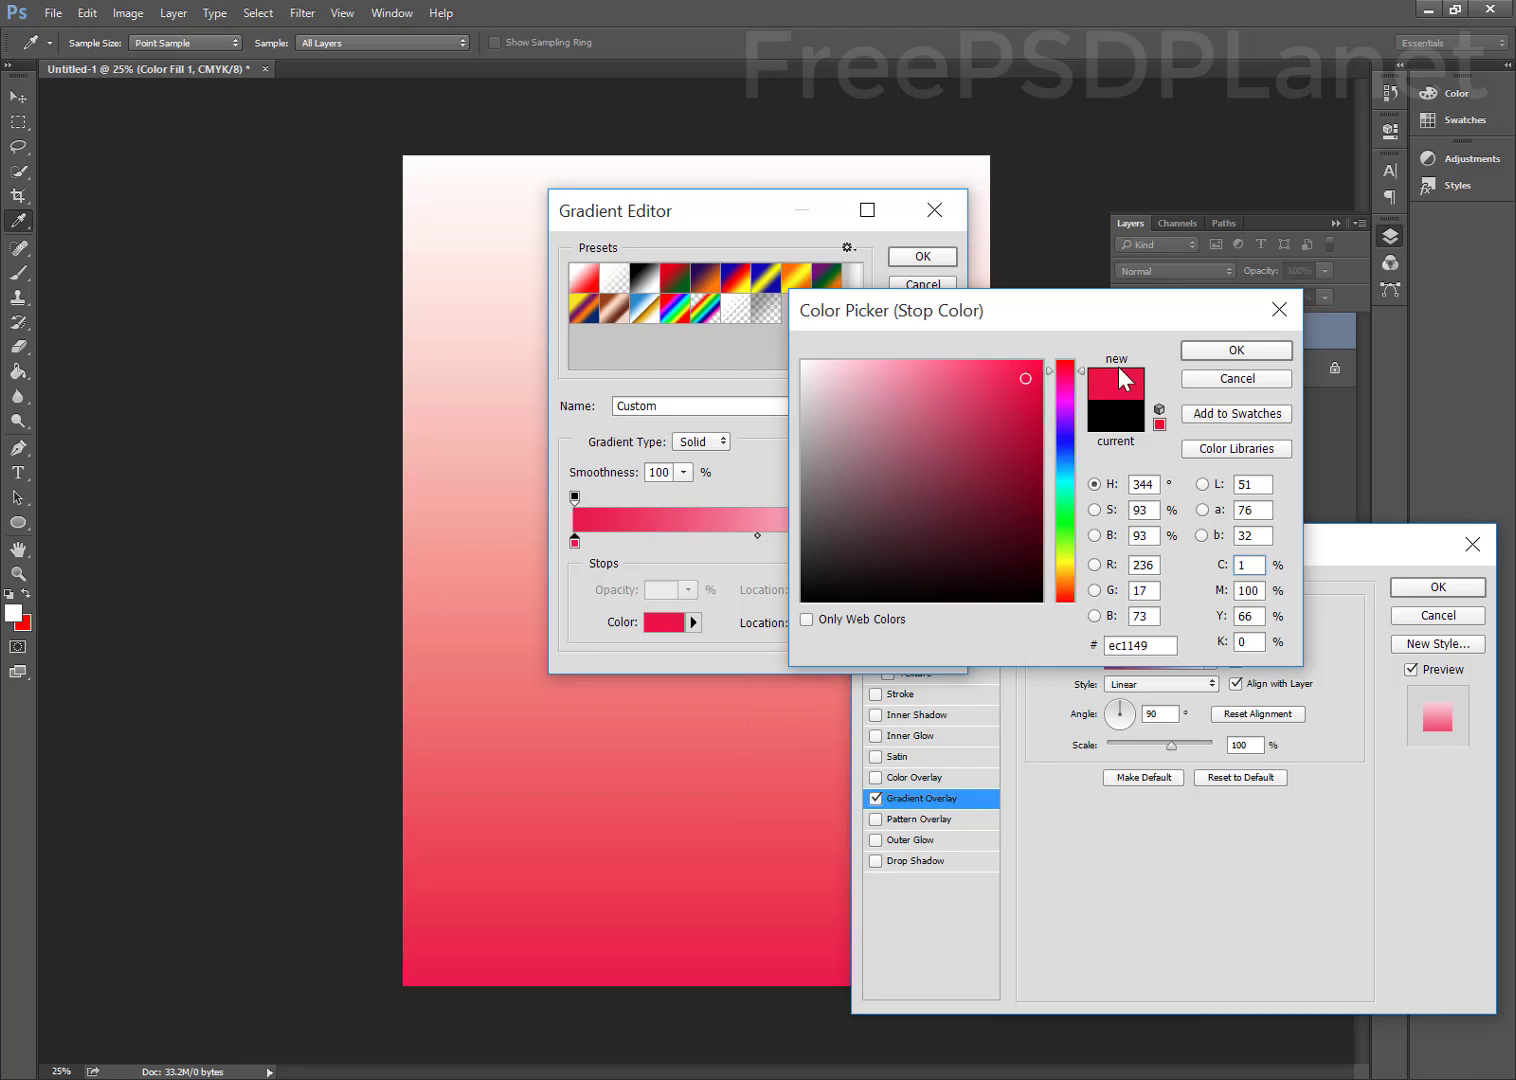
click(1208, 349)
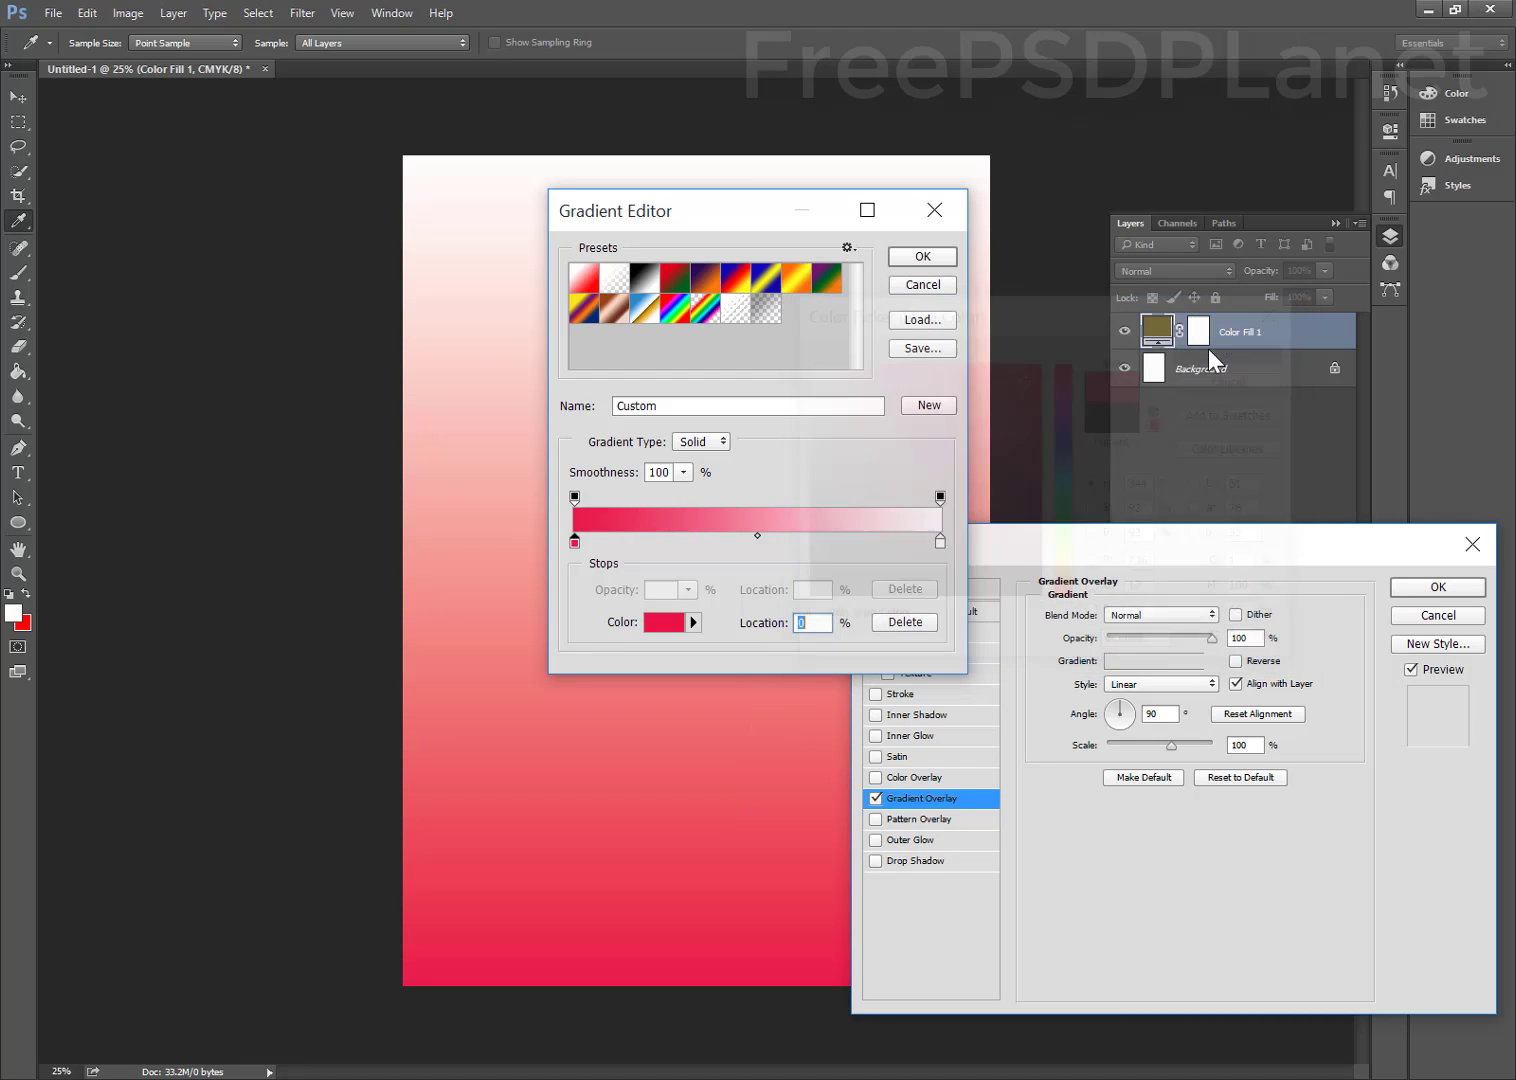
double_click(939, 540)
Set the right gradient stop to dark maroon and accept the red gradient
drag(1022, 411, 1029, 554)
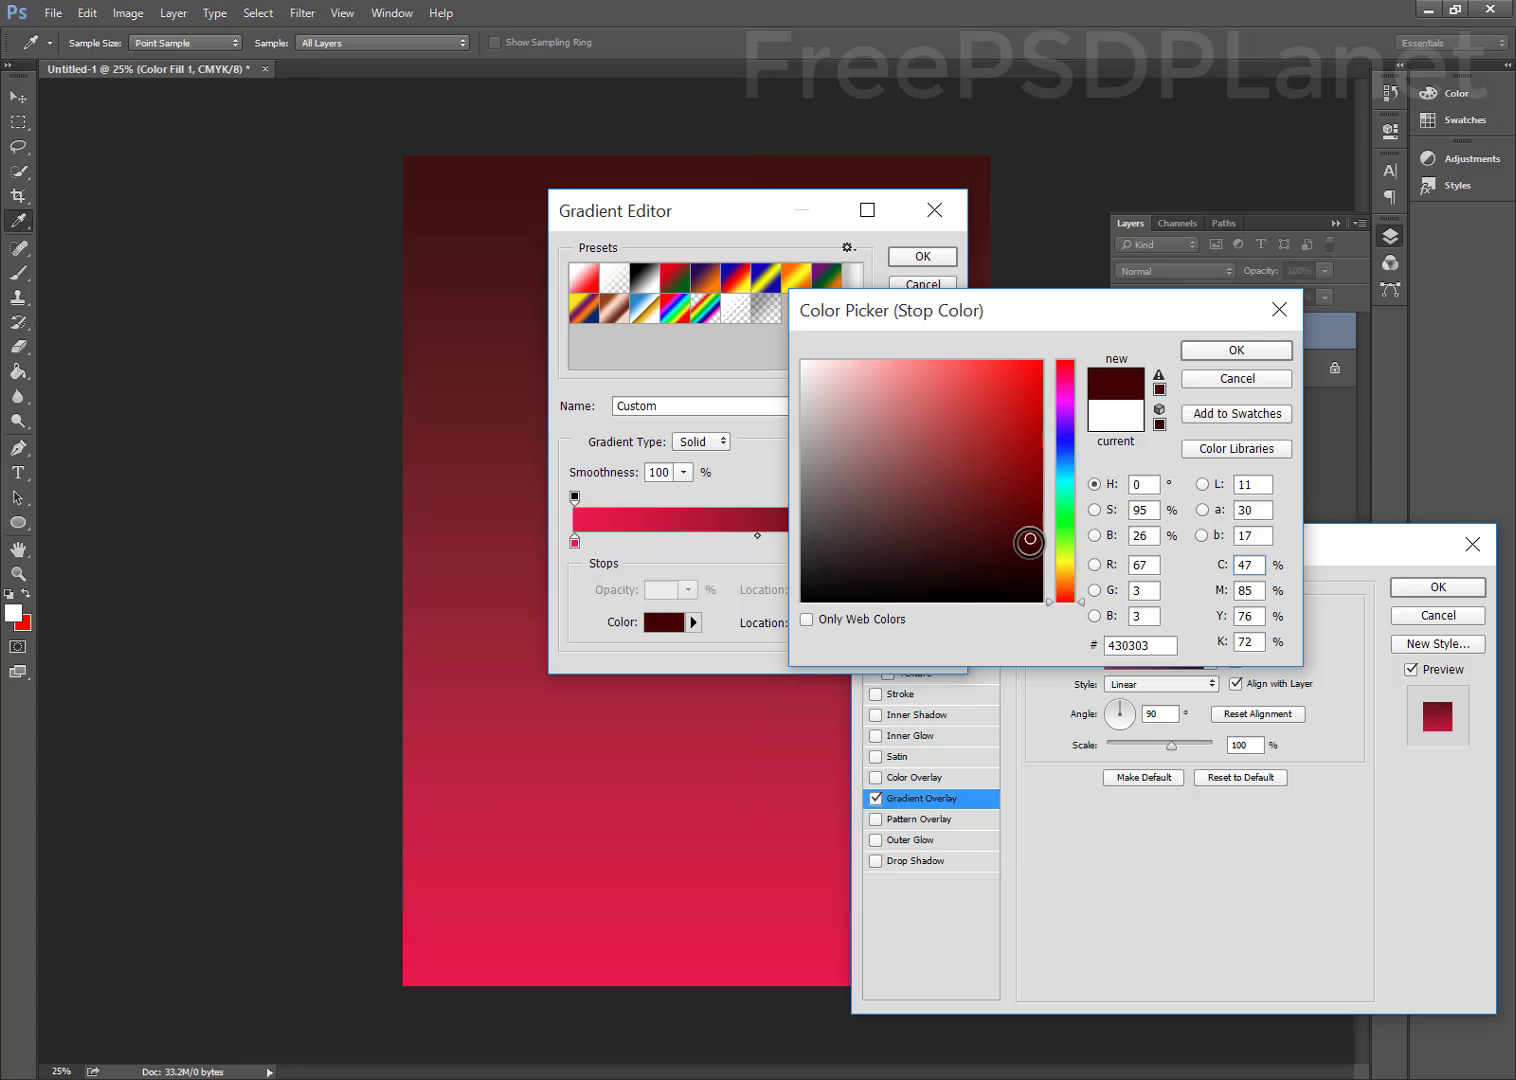
click(1224, 351)
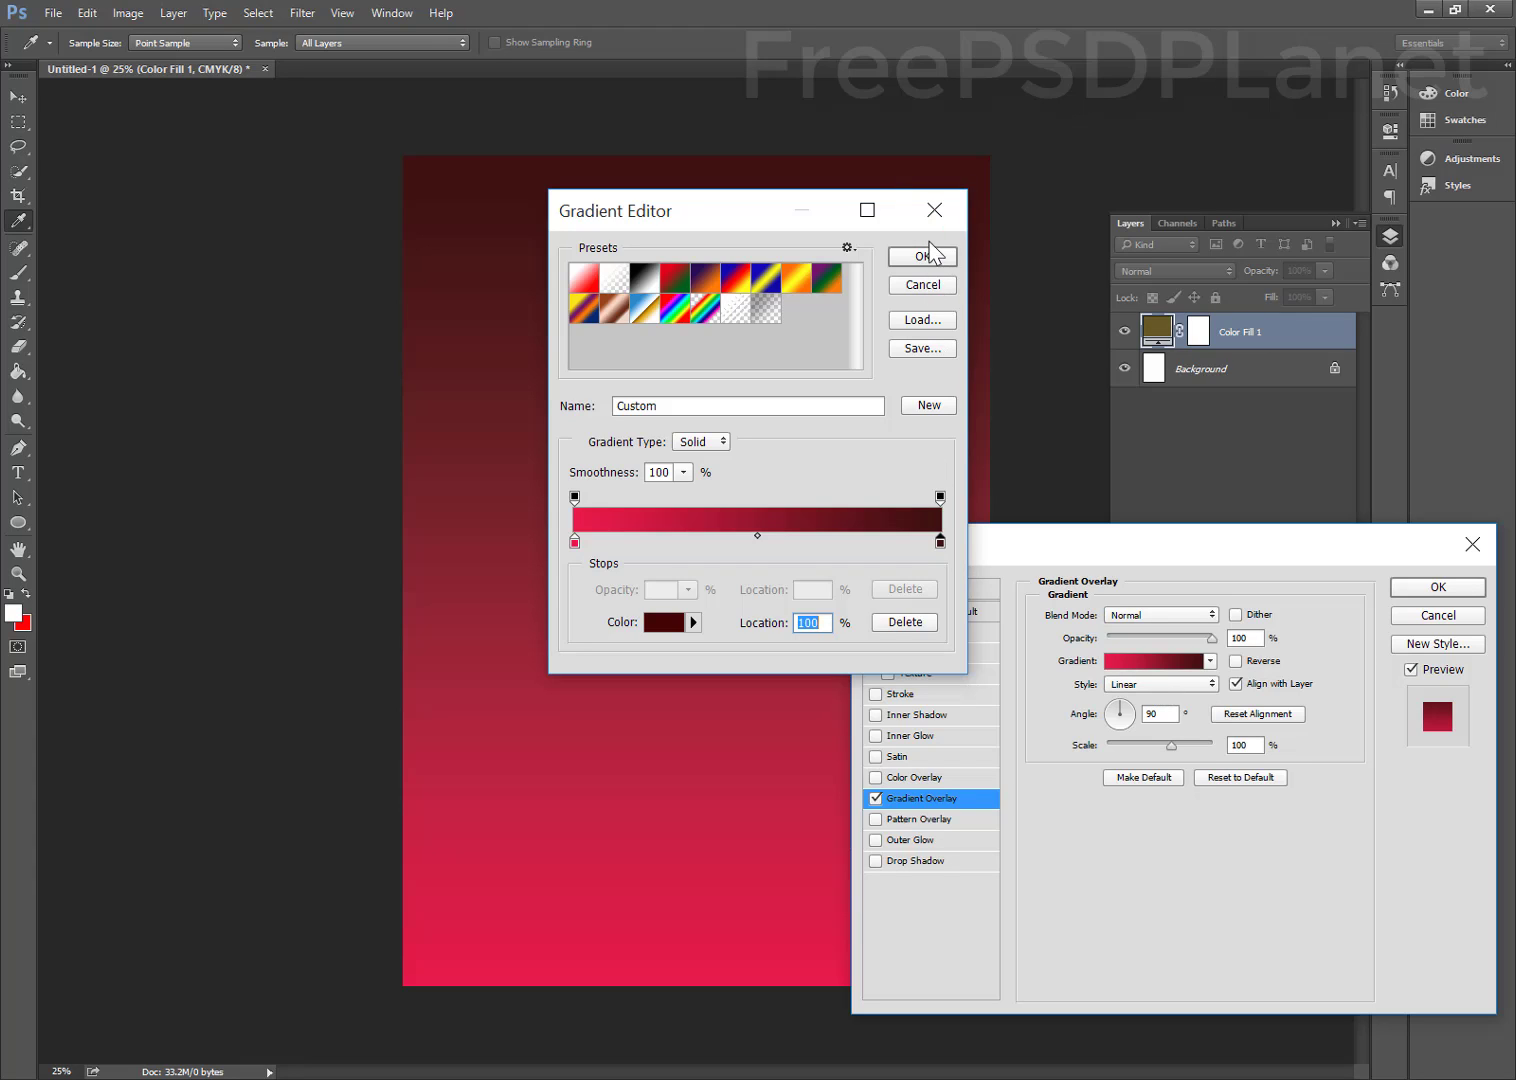
click(922, 256)
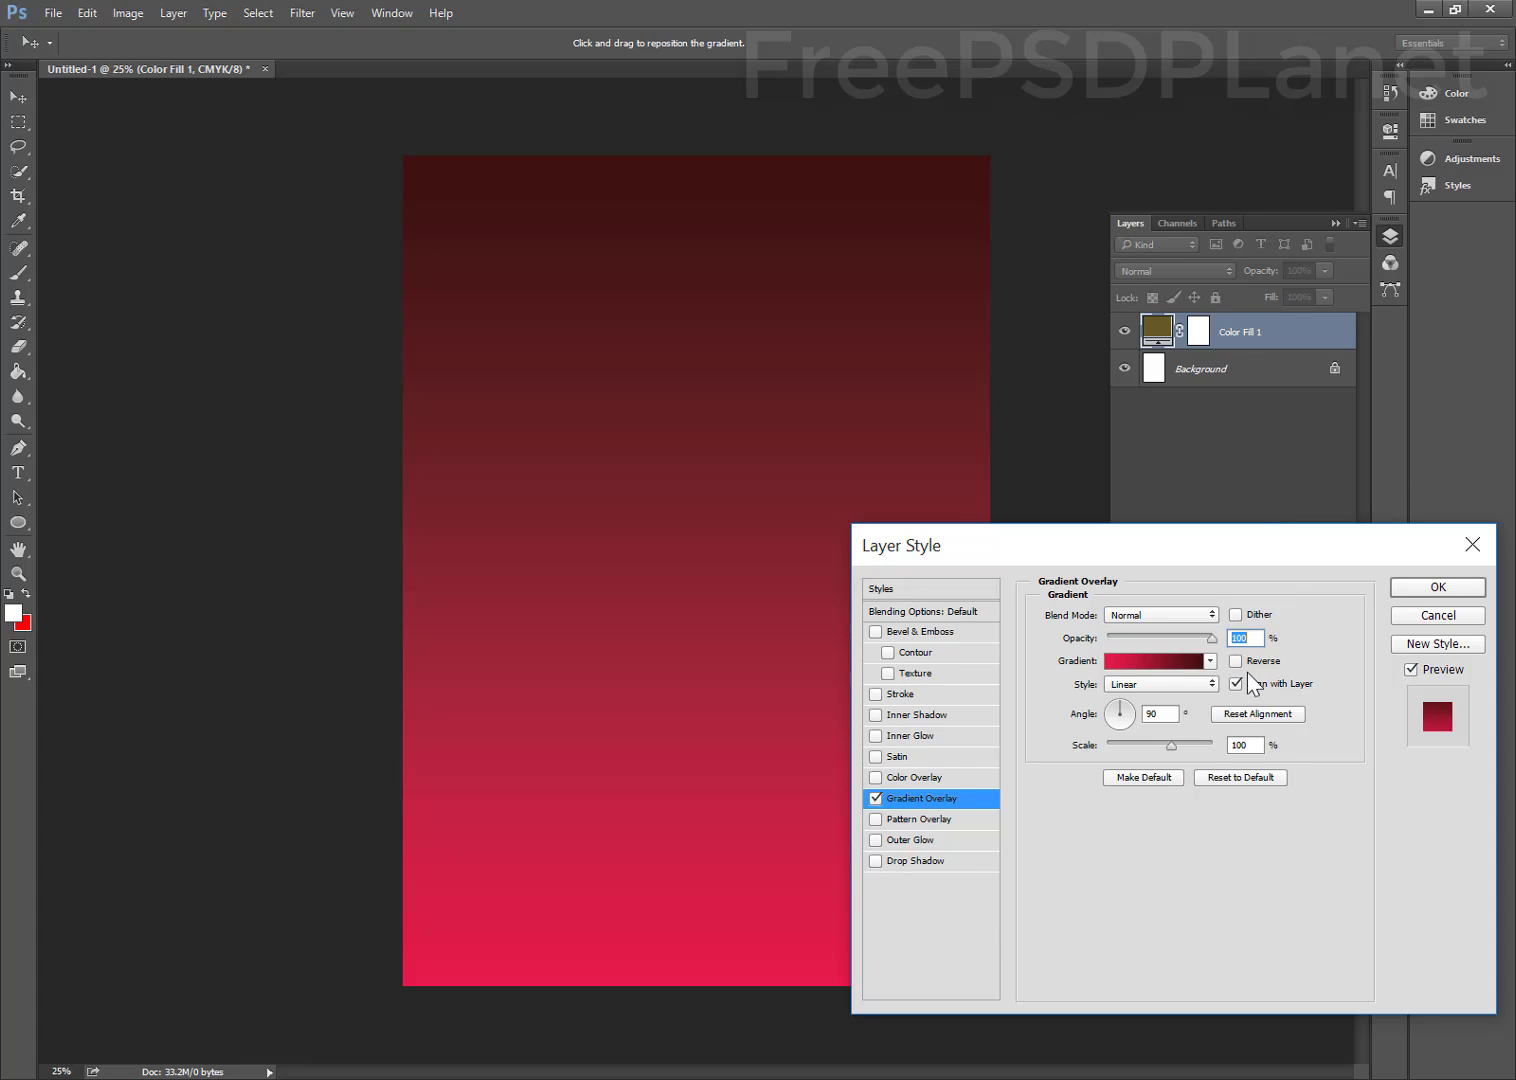
Make the gradient overlay Radial at 150% scale and apply it
click(1178, 686)
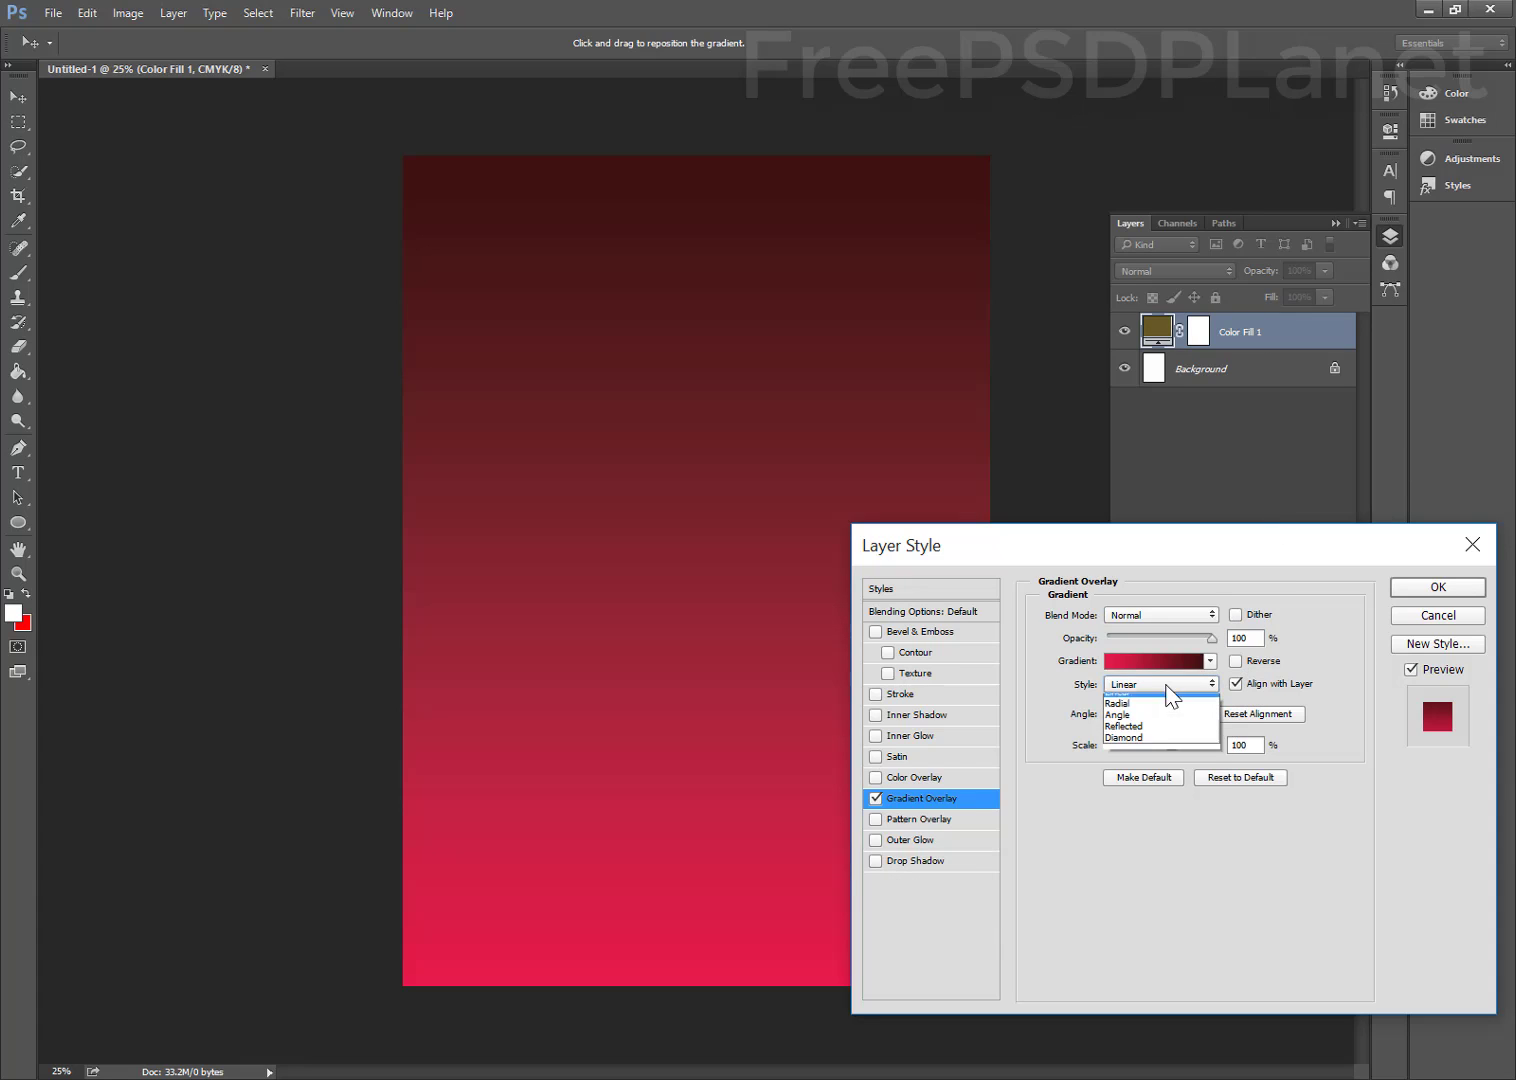
click(1118, 711)
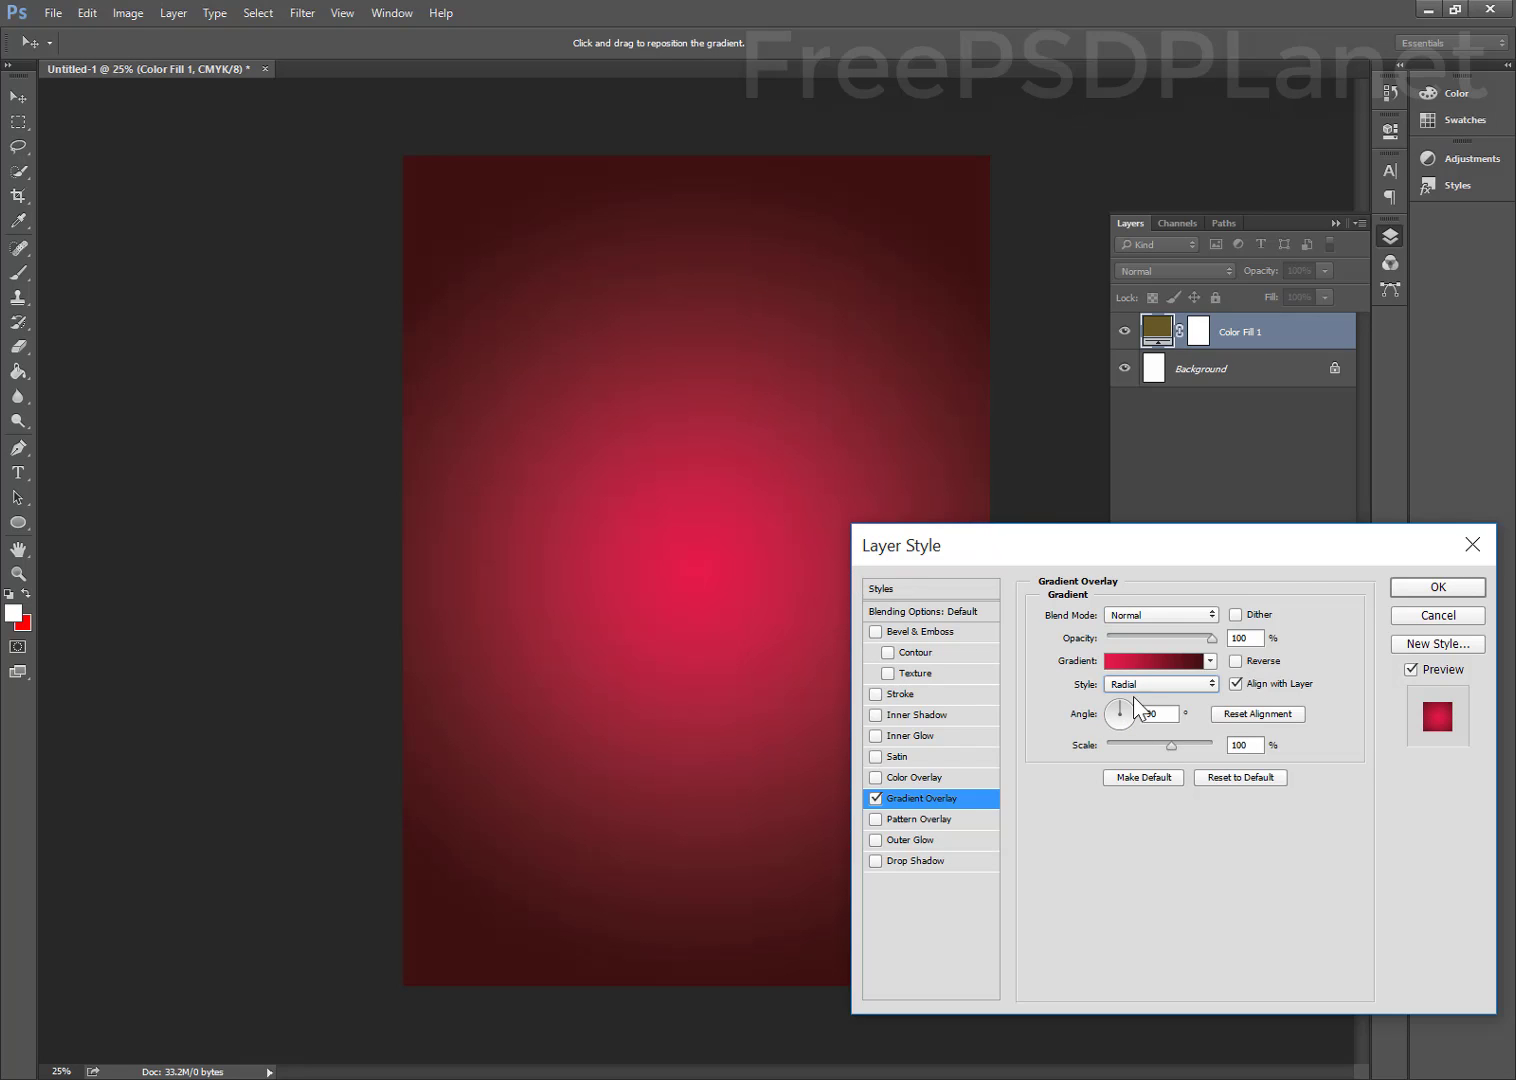
drag(1171, 744, 1209, 730)
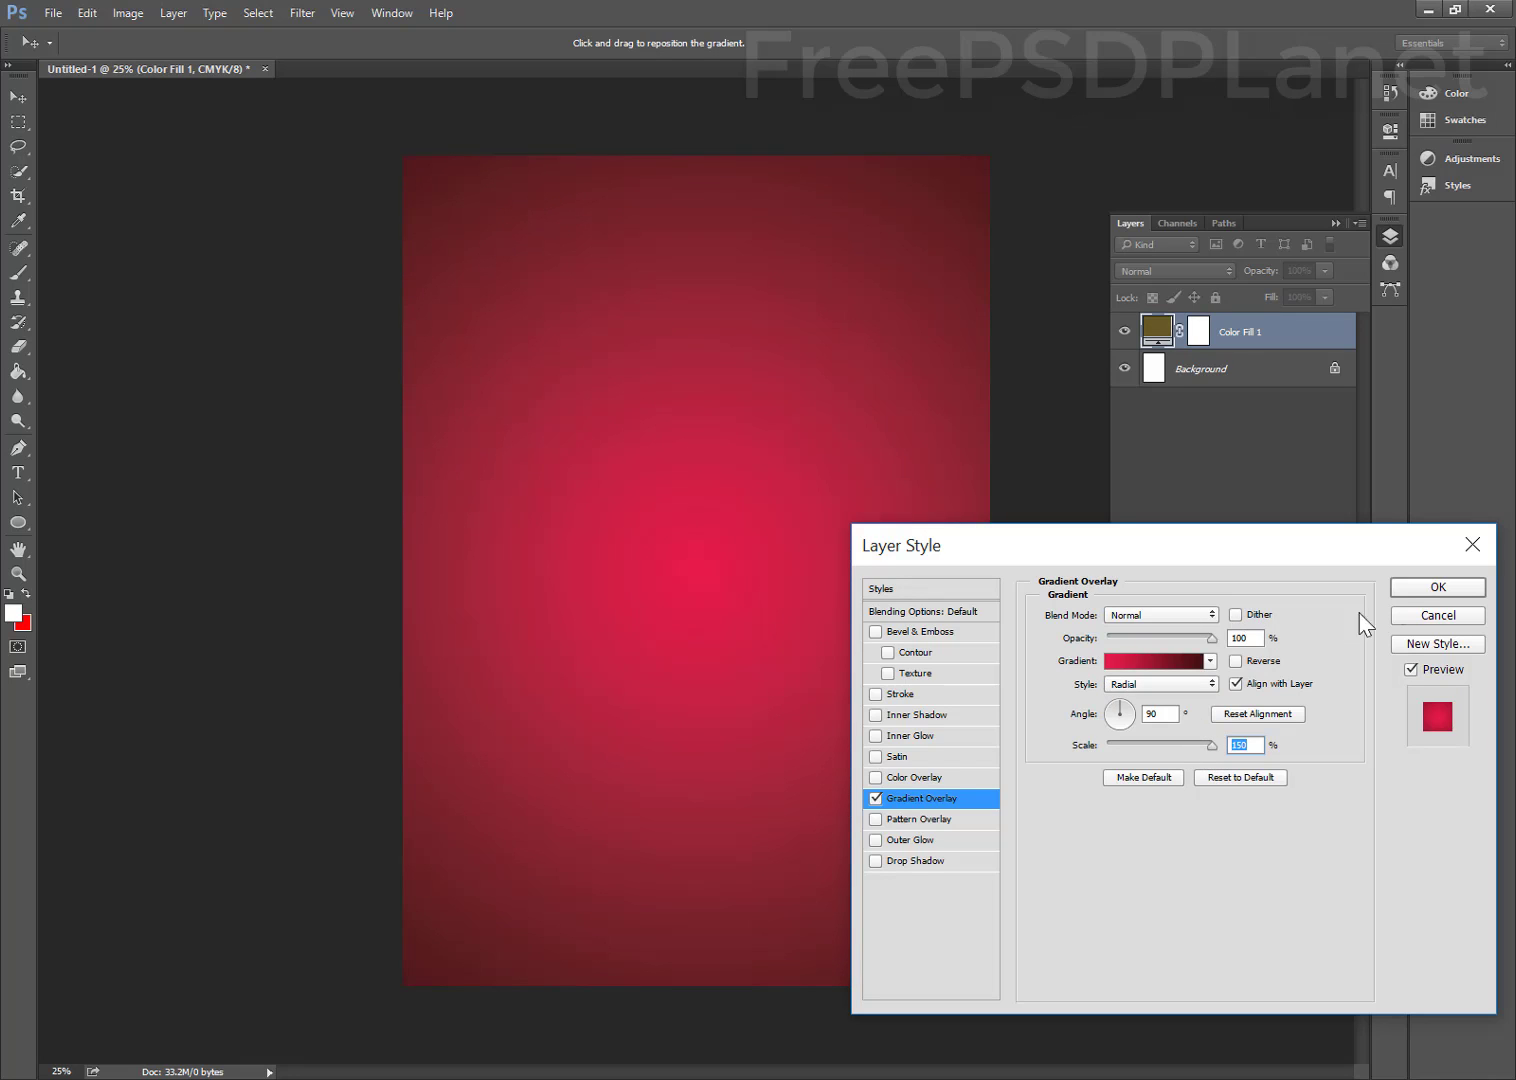
click(1420, 590)
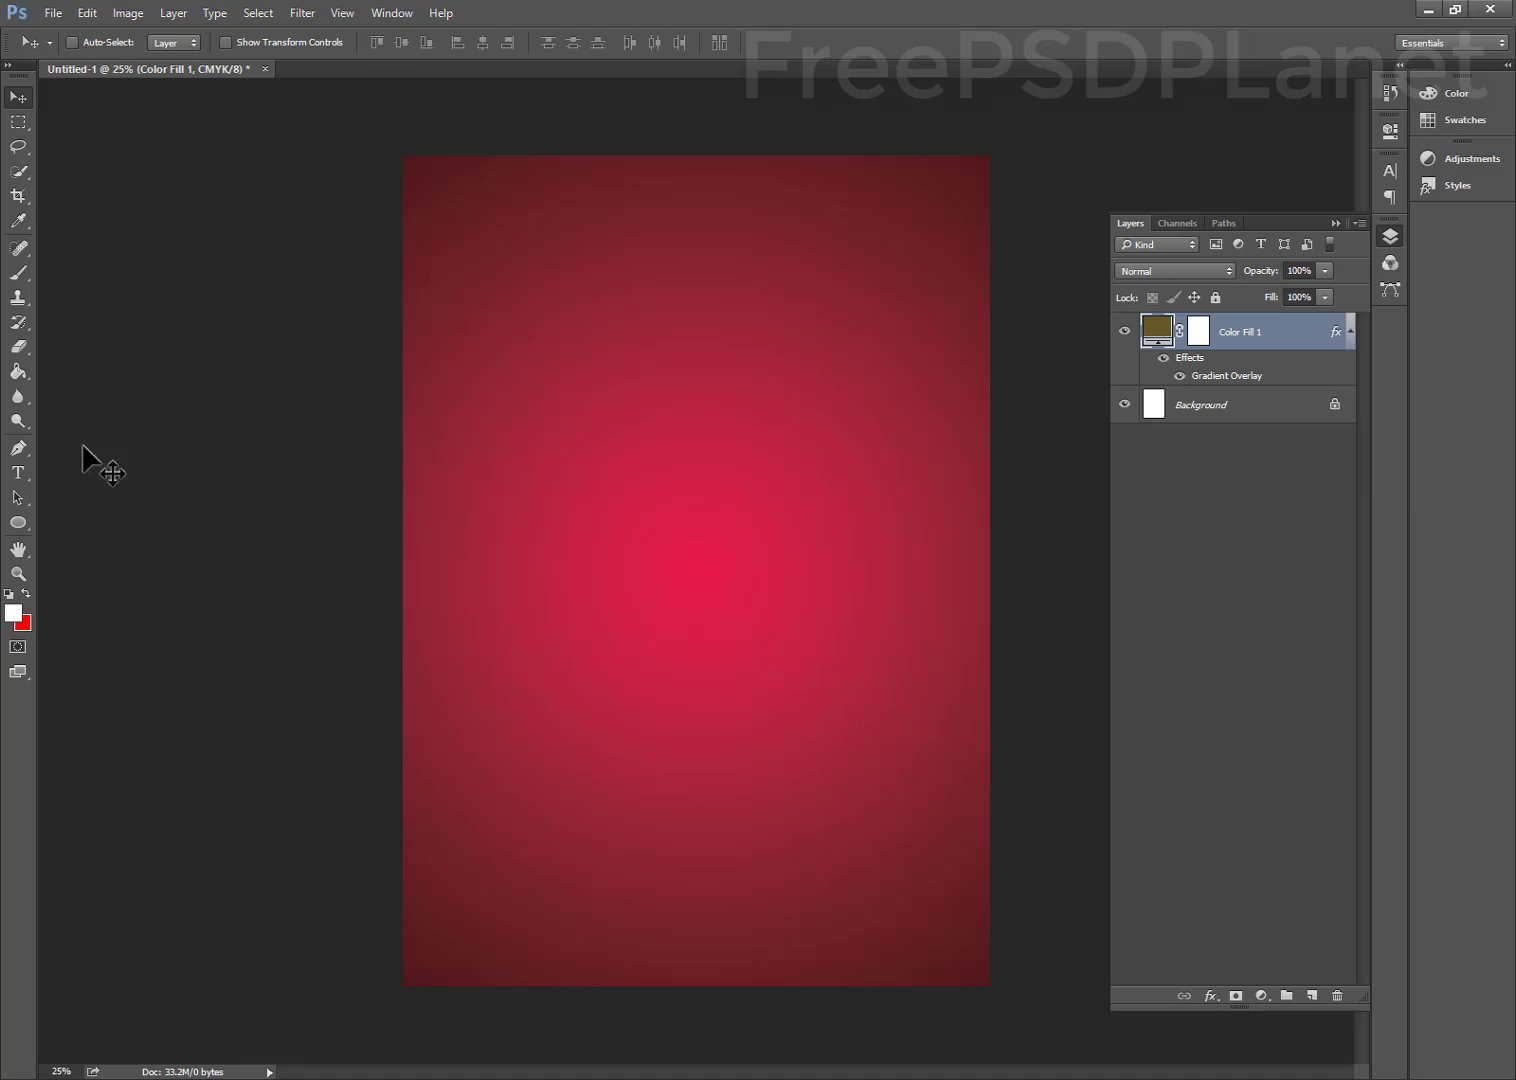
Draw a white 832×832 px square above the centre with 108 px rounded corners
click(18, 525)
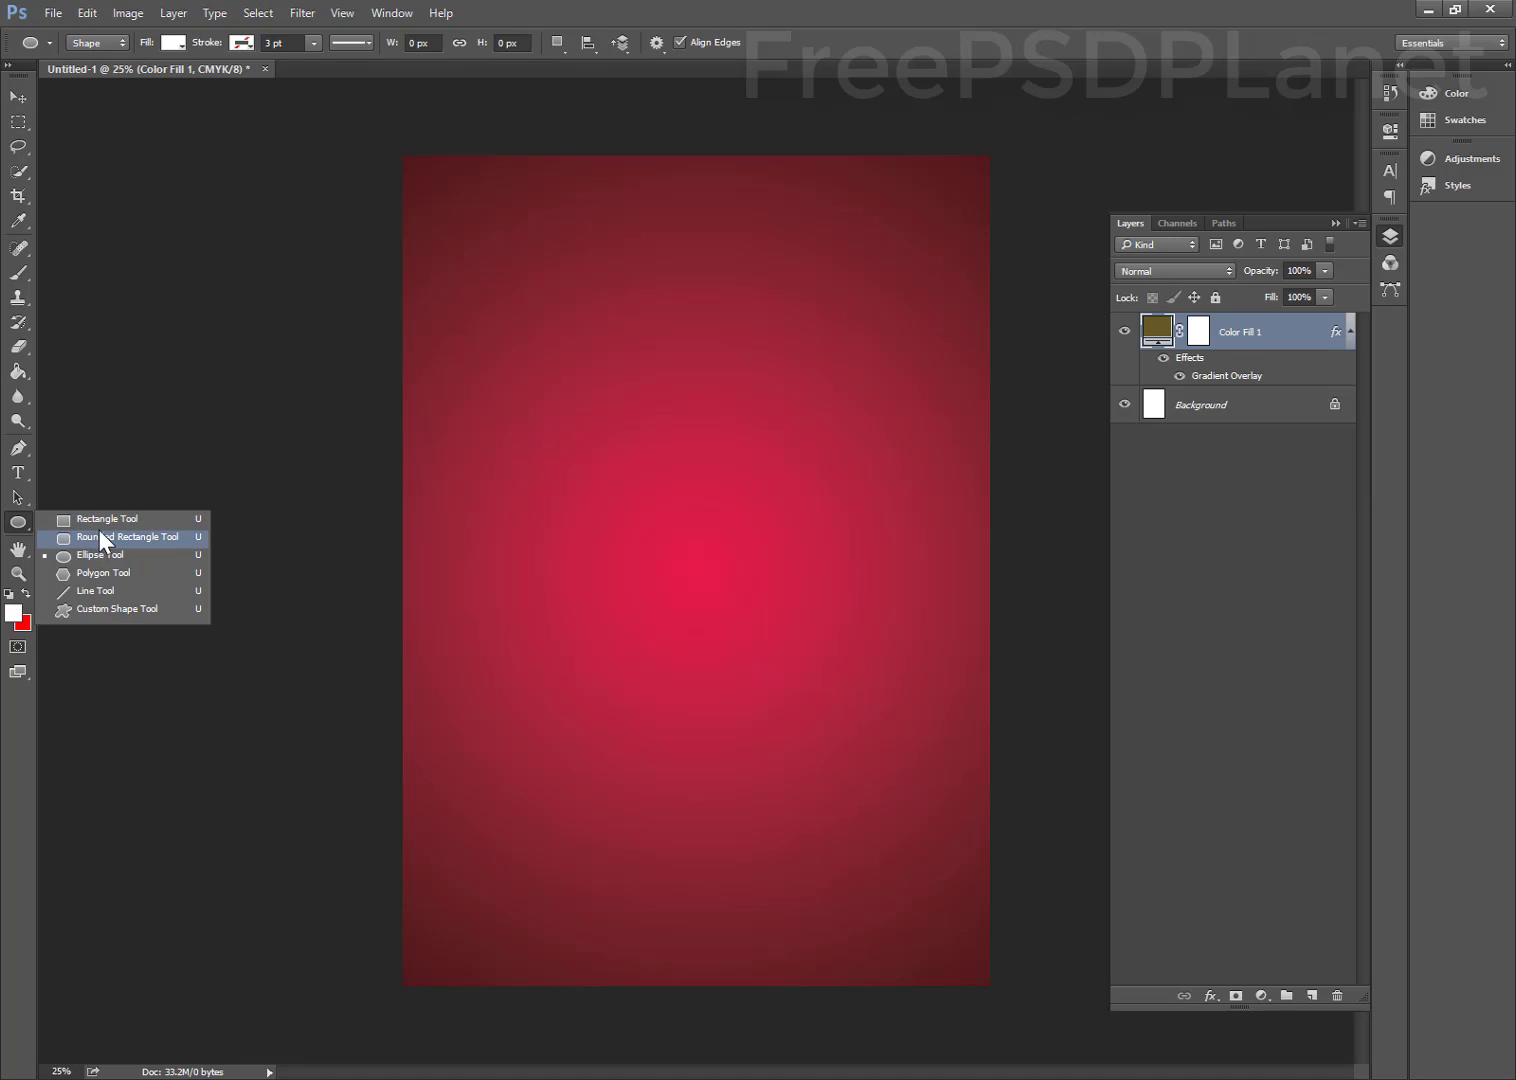
click(103, 521)
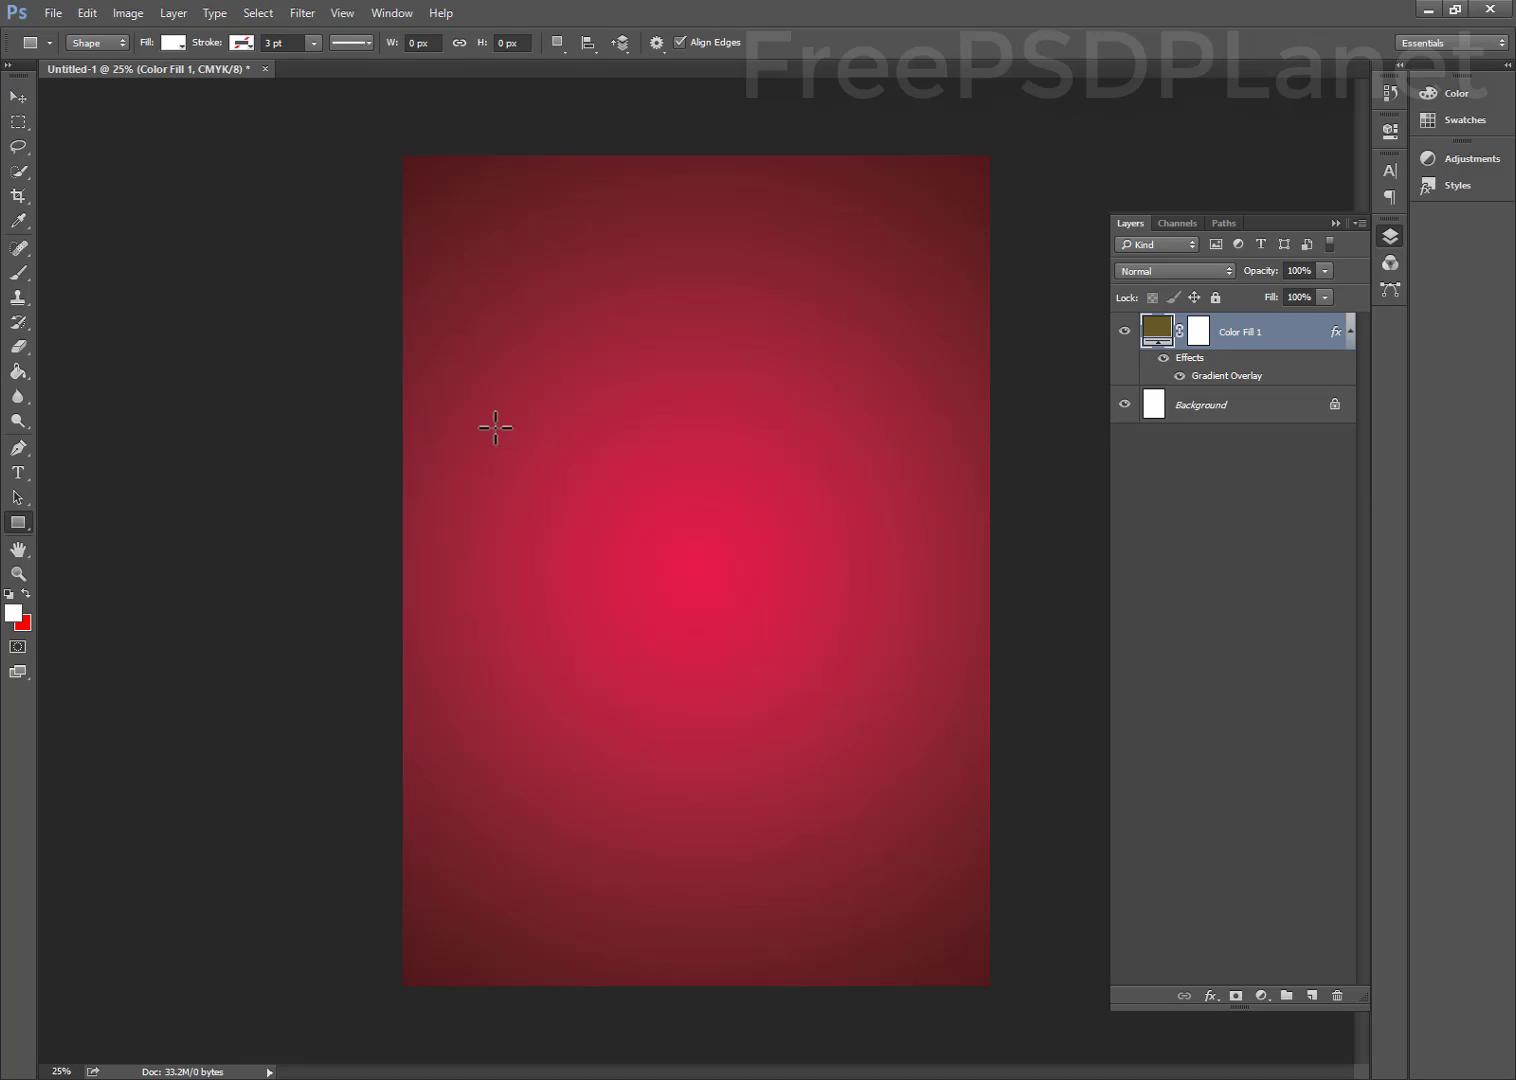
drag(492, 406, 692, 652)
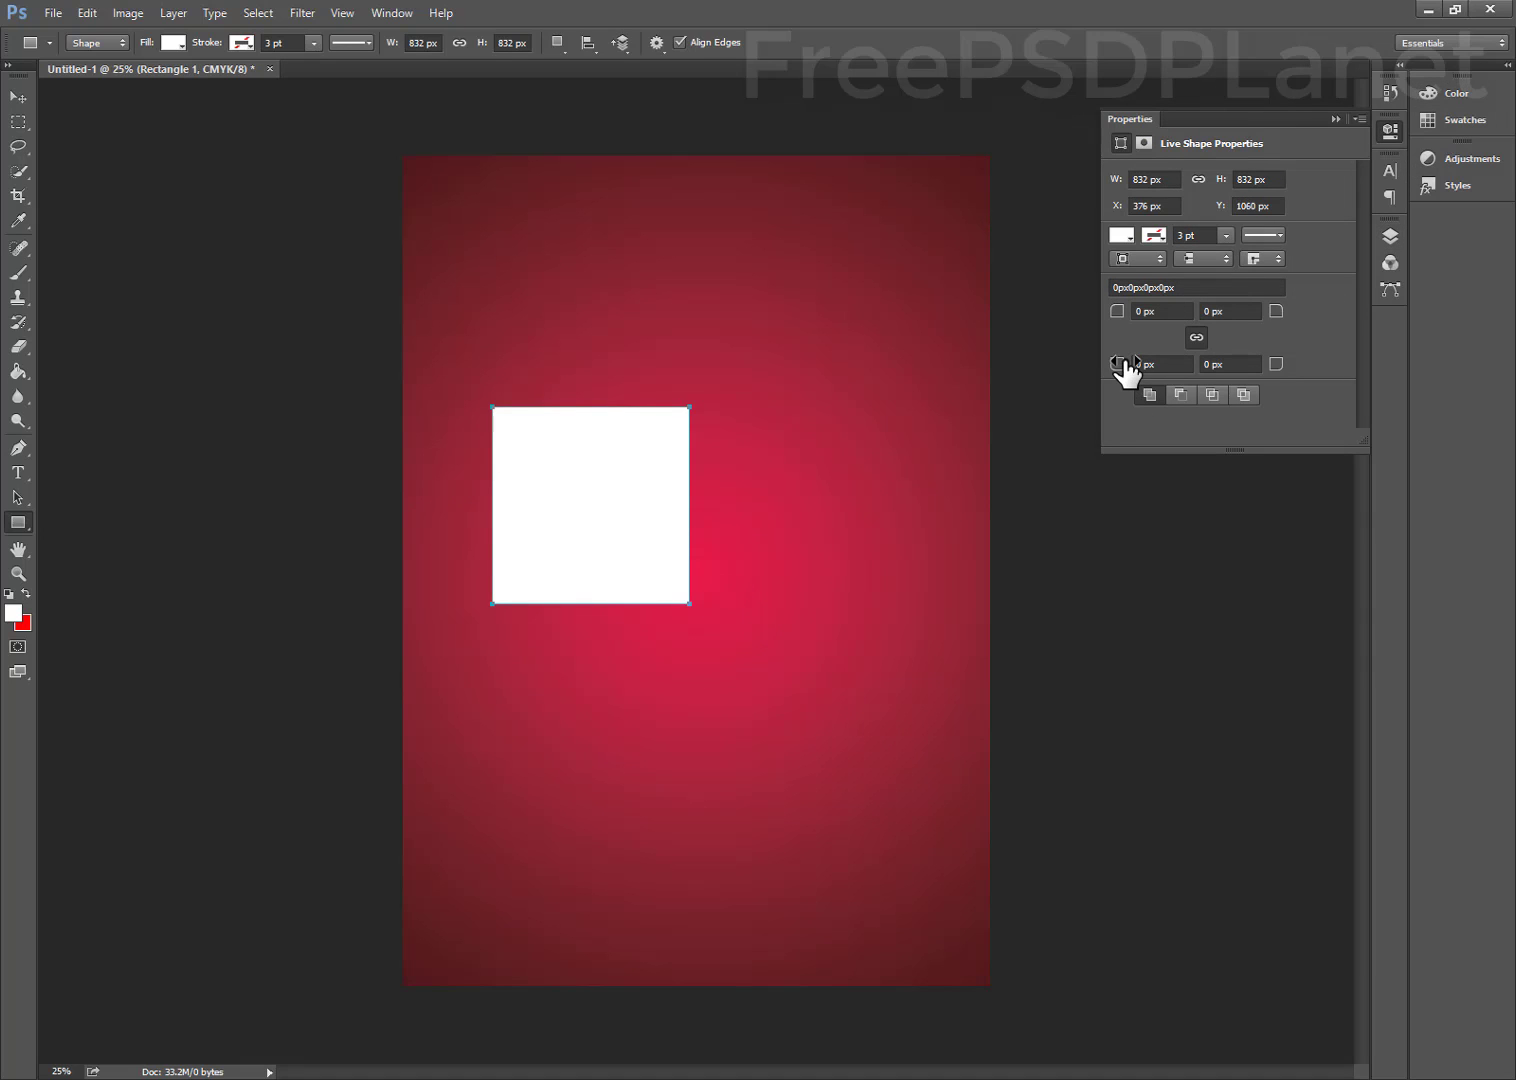
drag(1135, 365, 1208, 360)
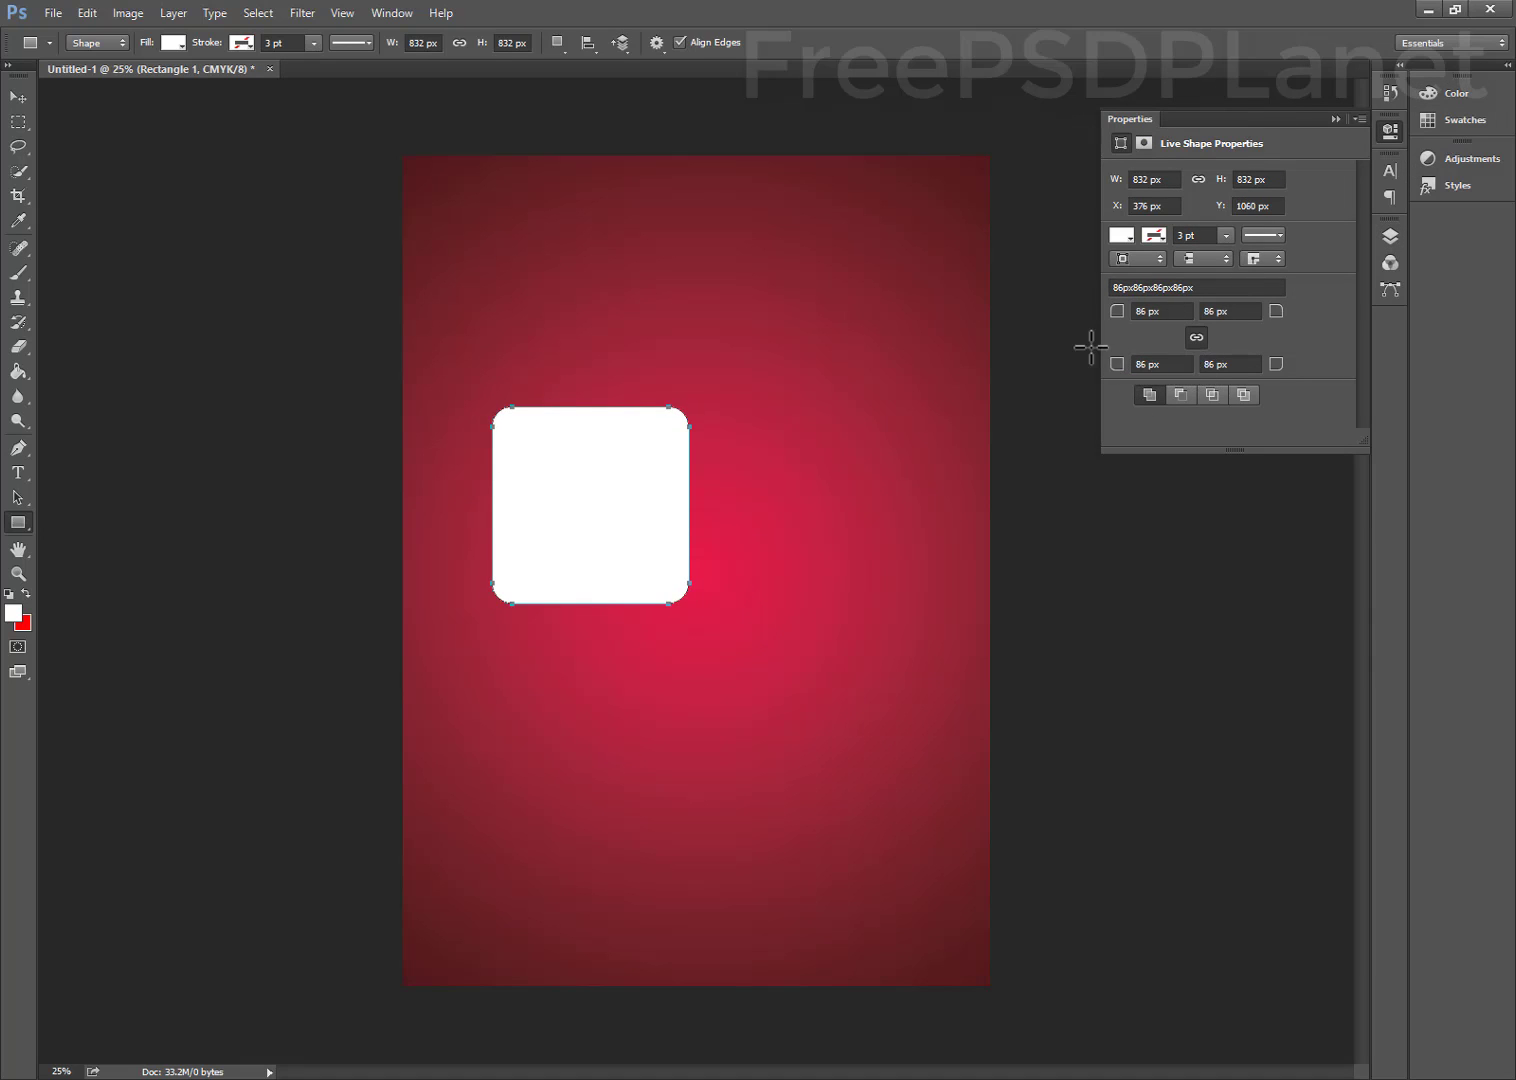
drag(1112, 364, 1137, 366)
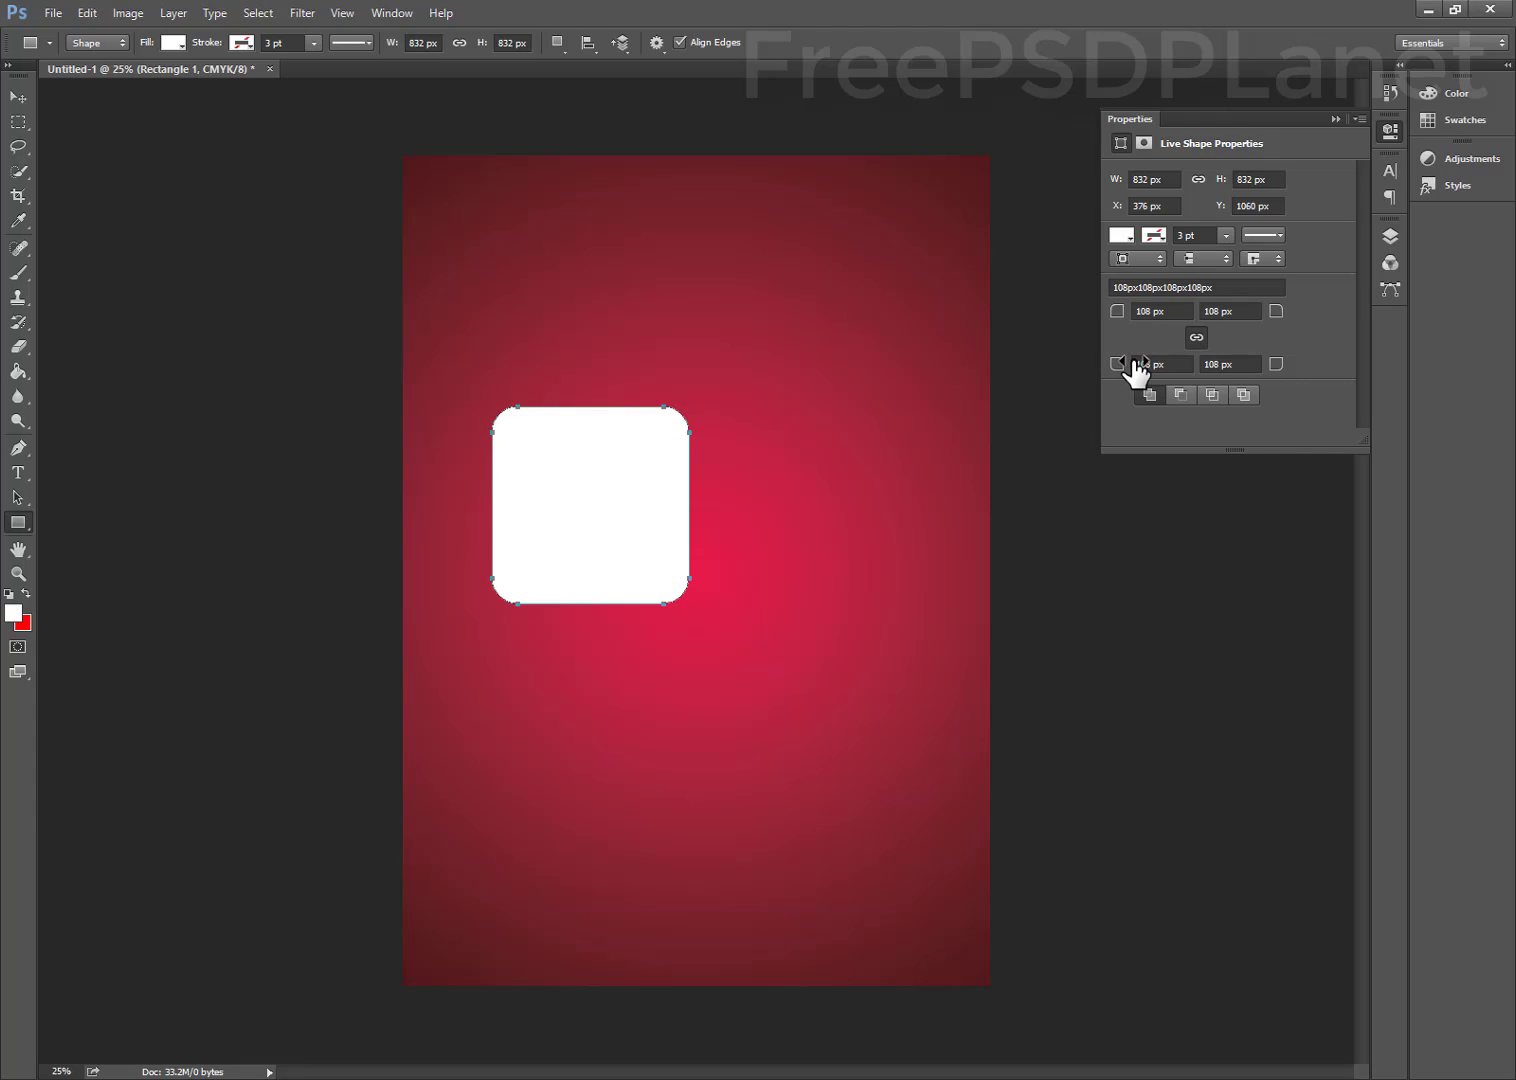
click(17, 97)
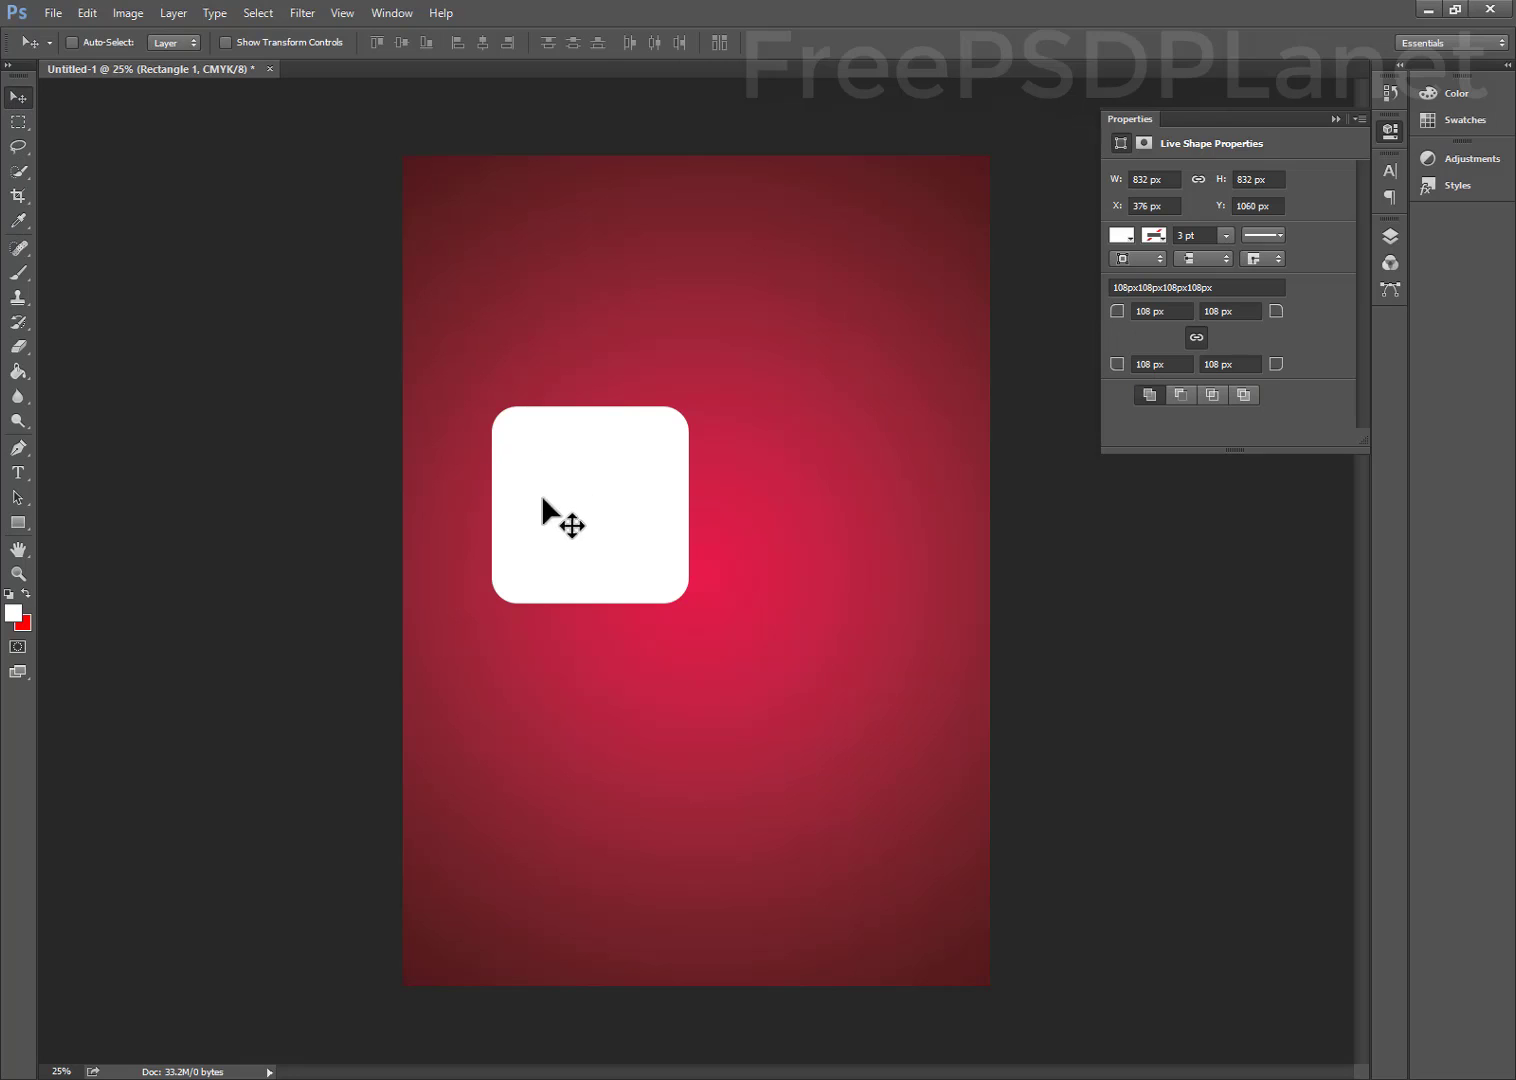
Rotate the rounded square to -60° and move it to the poster's top-left
click(87, 14)
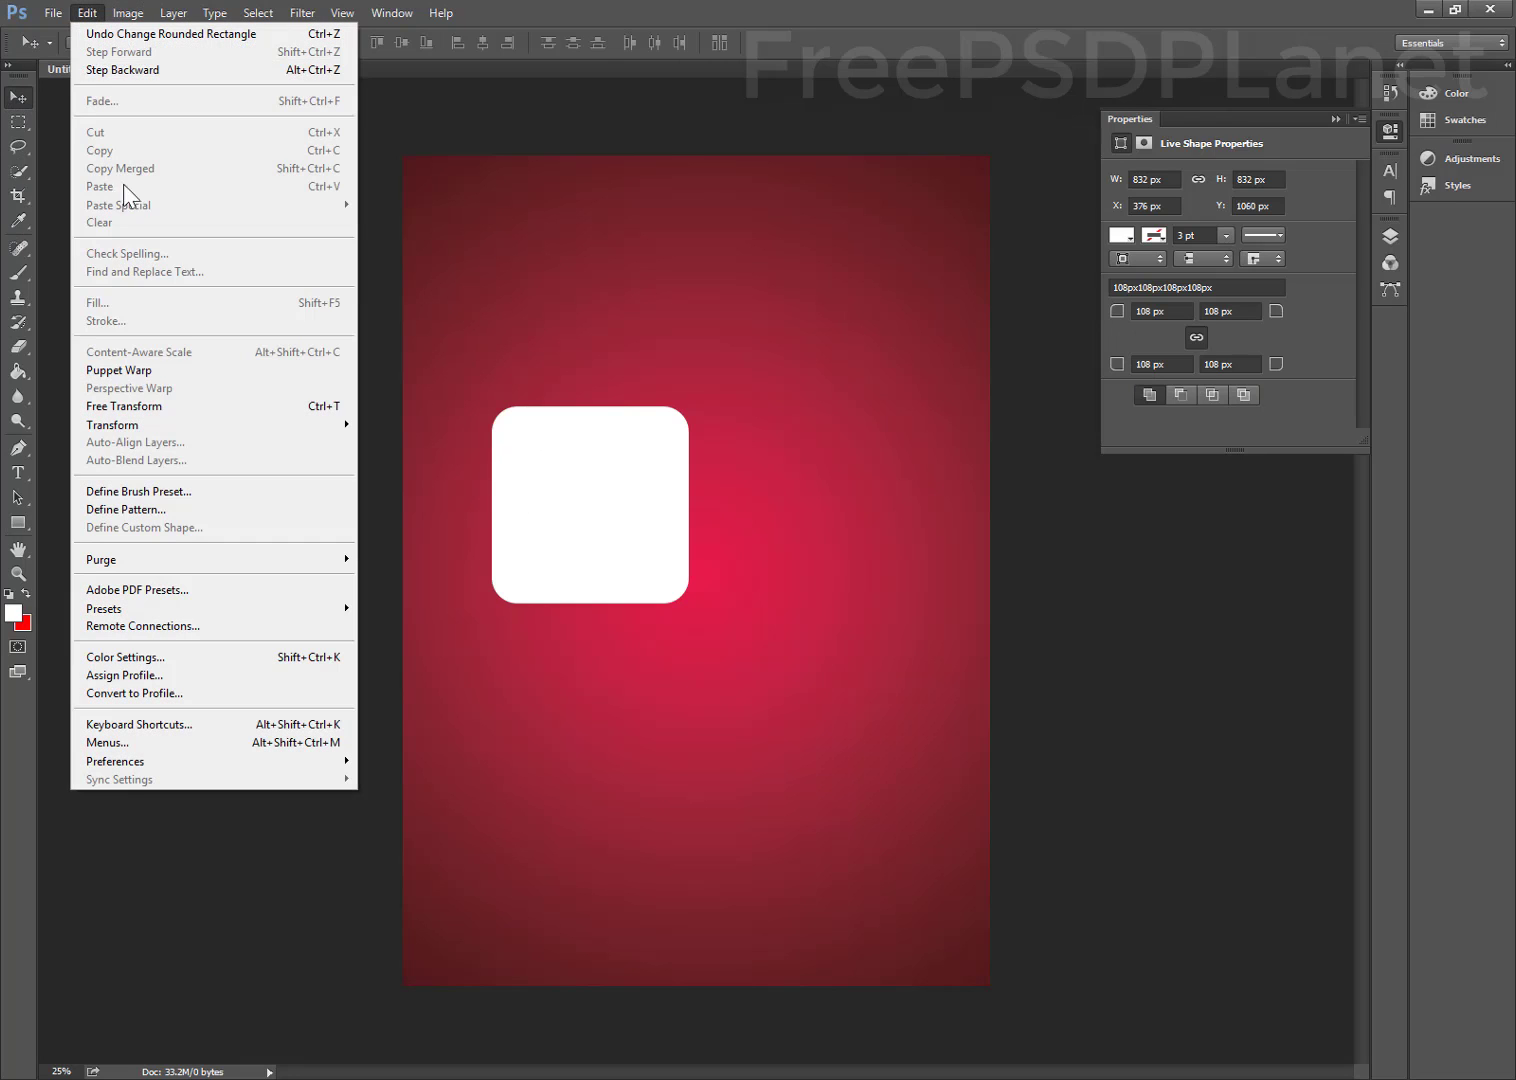
click(146, 397)
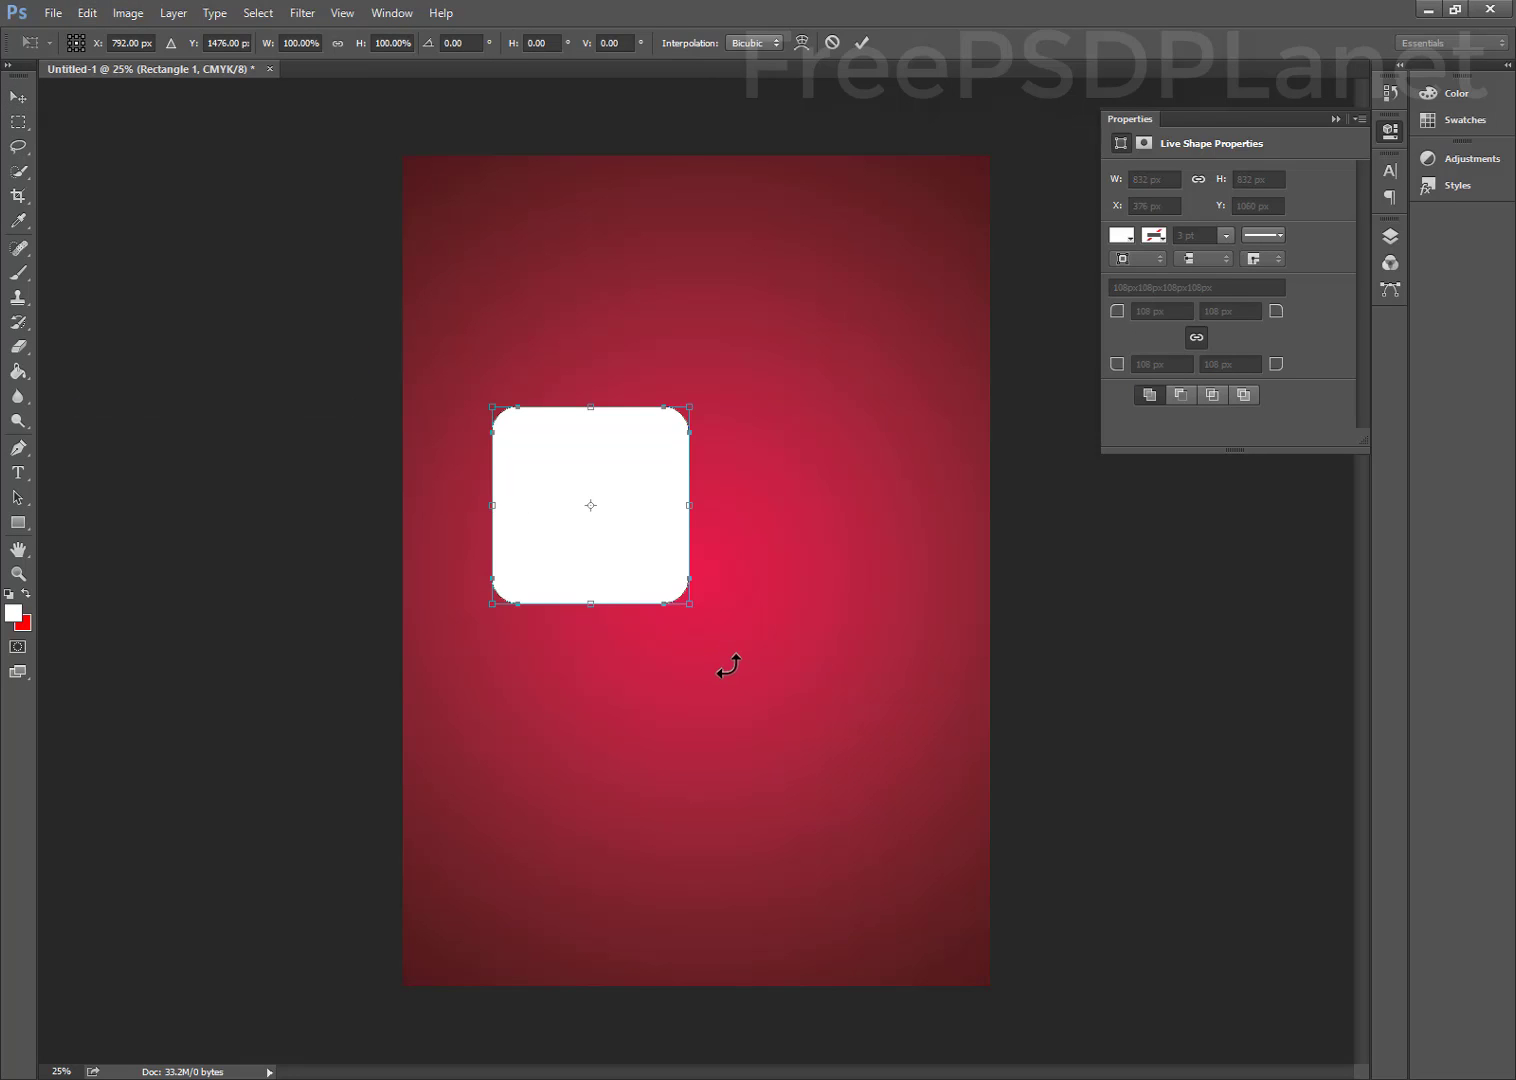
drag(728, 665, 774, 465)
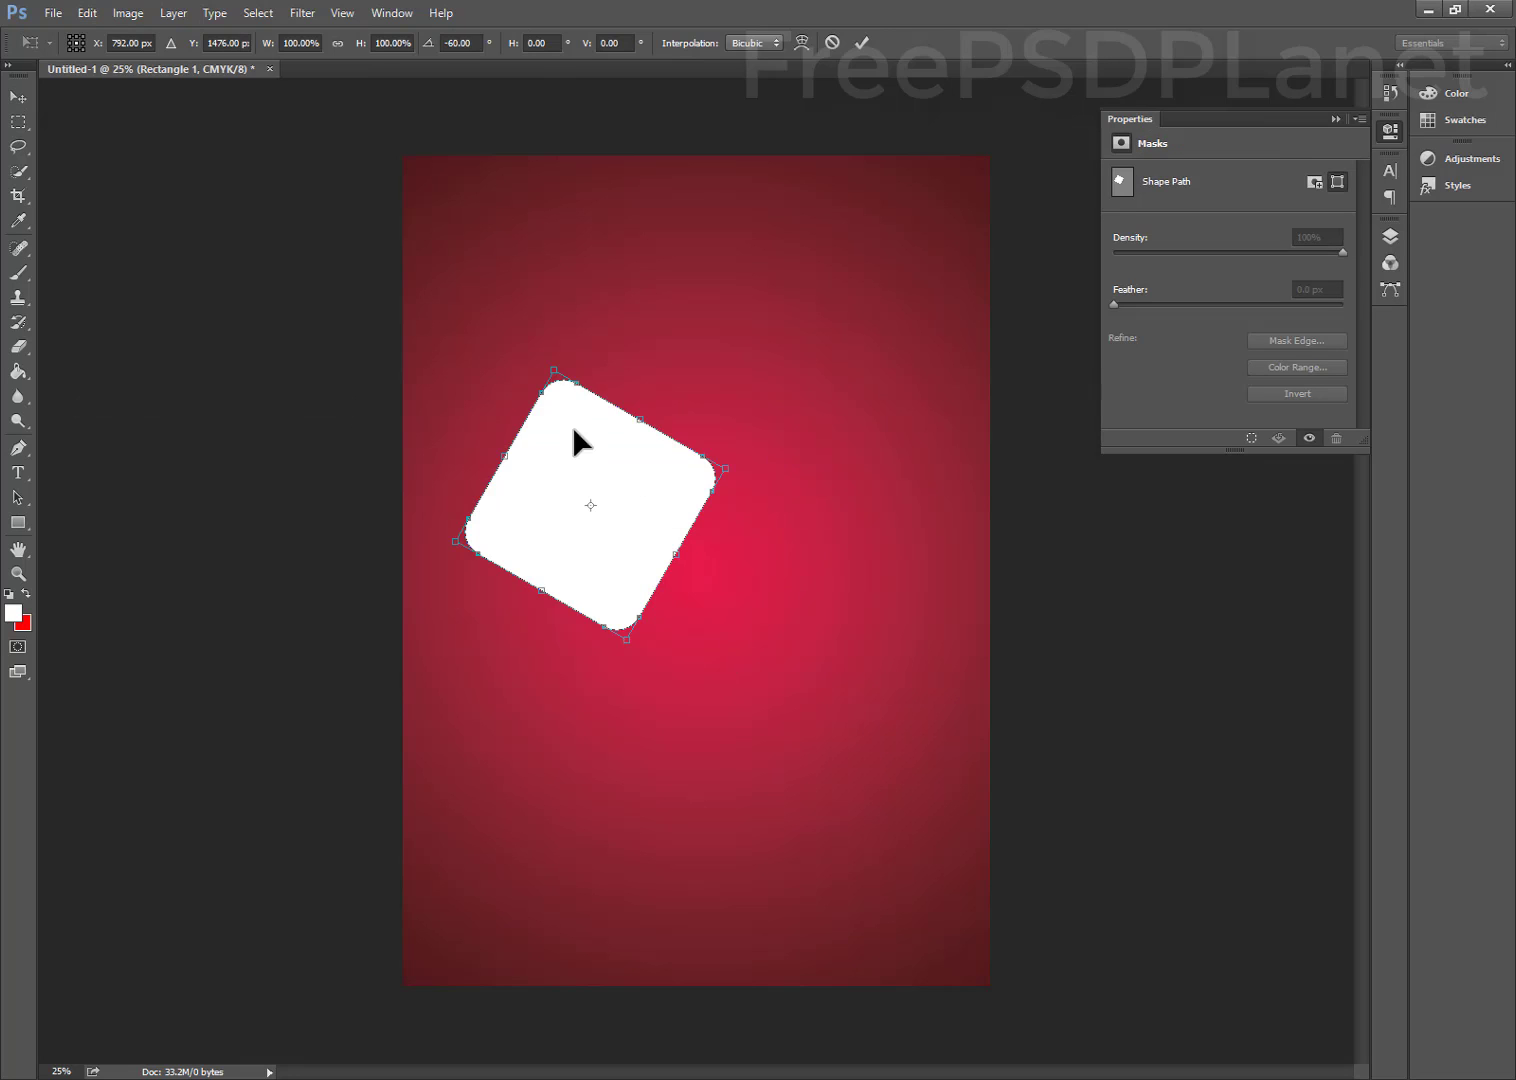
drag(574, 432, 570, 283)
click(873, 40)
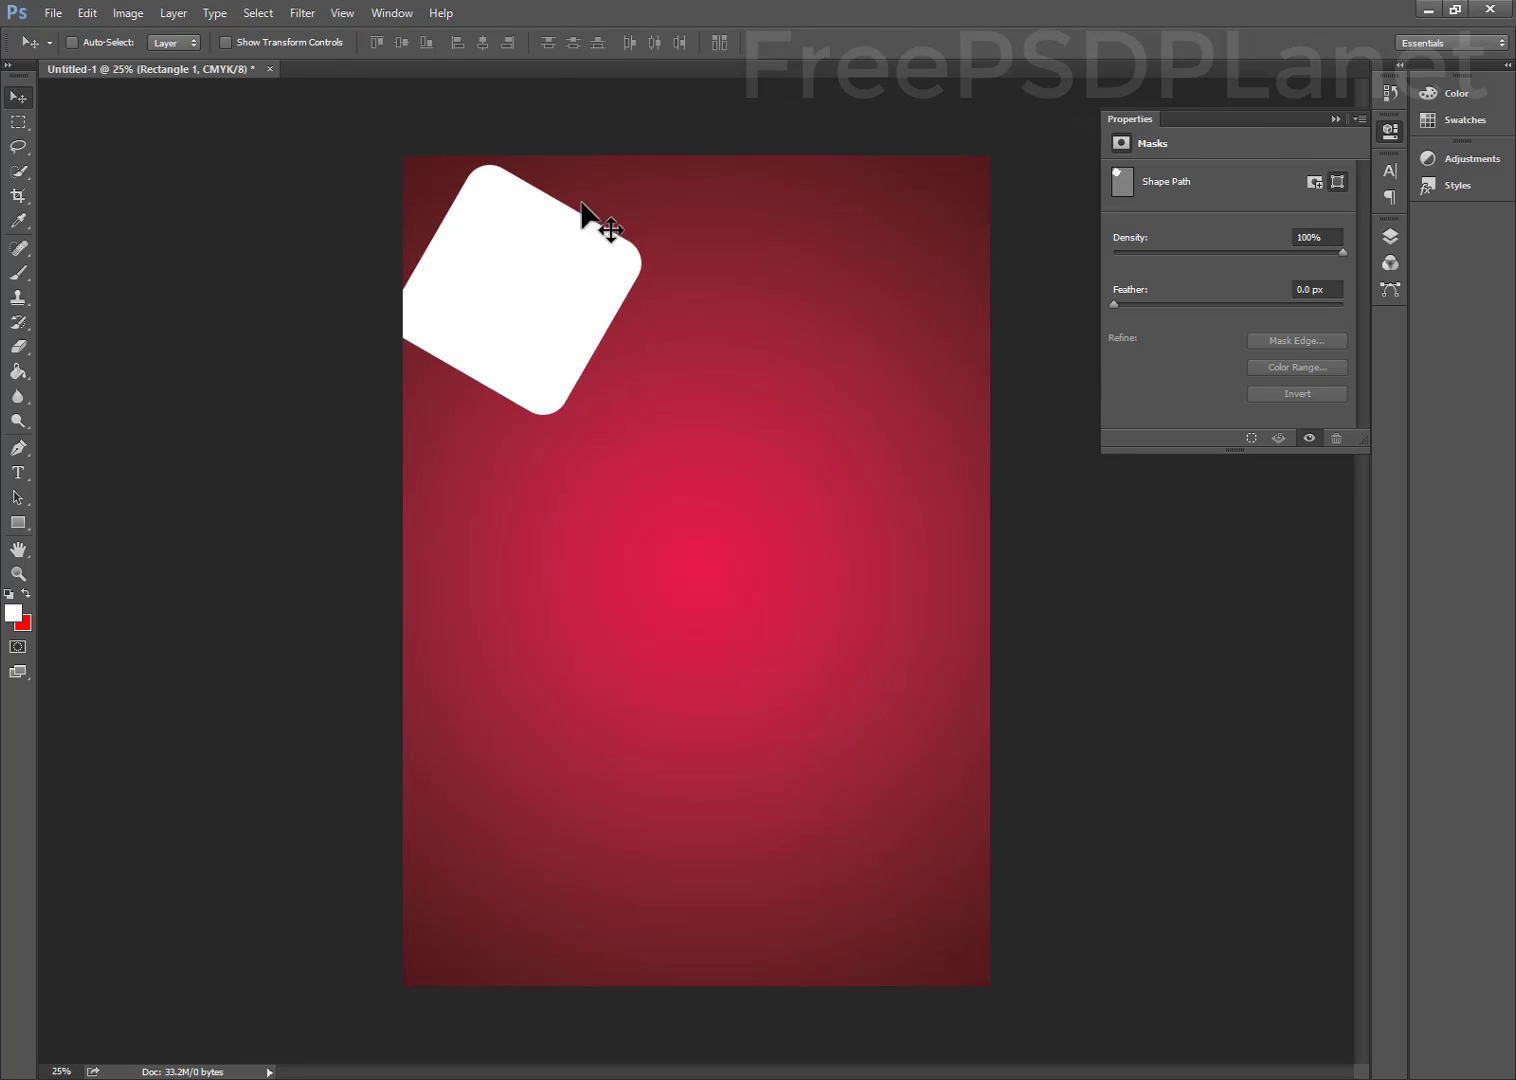
Alt-drag three copies of the square diagonally across the top of the poster
drag(551, 286, 820, 228)
drag(820, 228, 1000, 322)
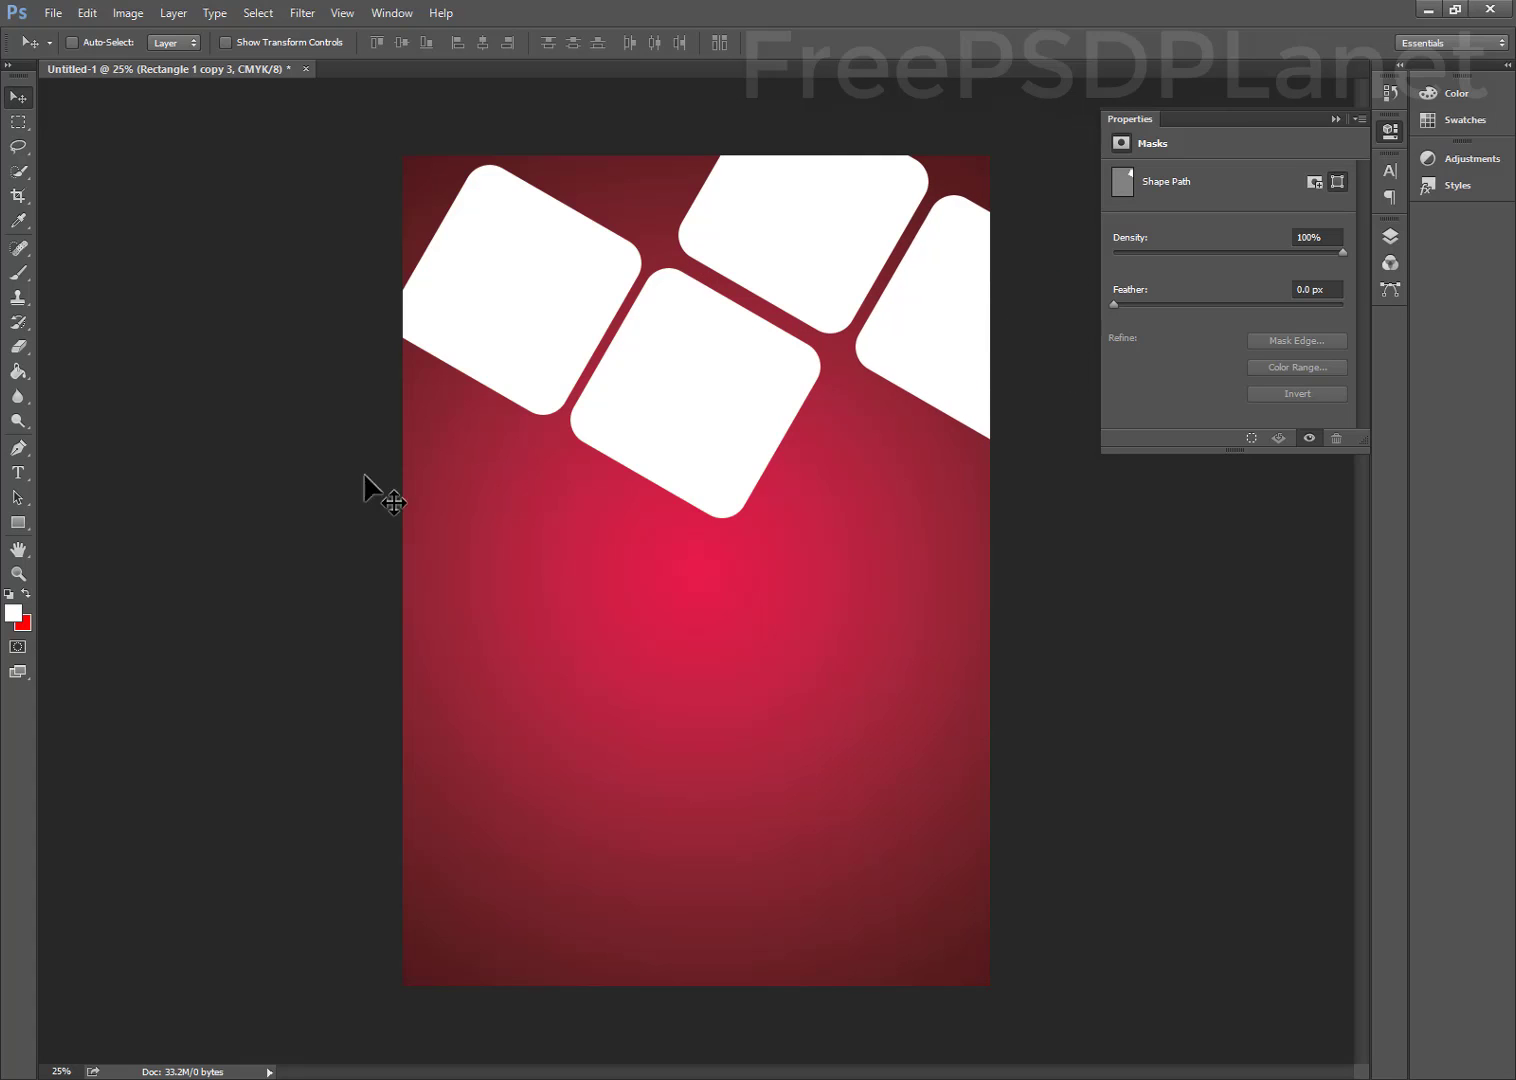
drag(365, 491, 1055, 231)
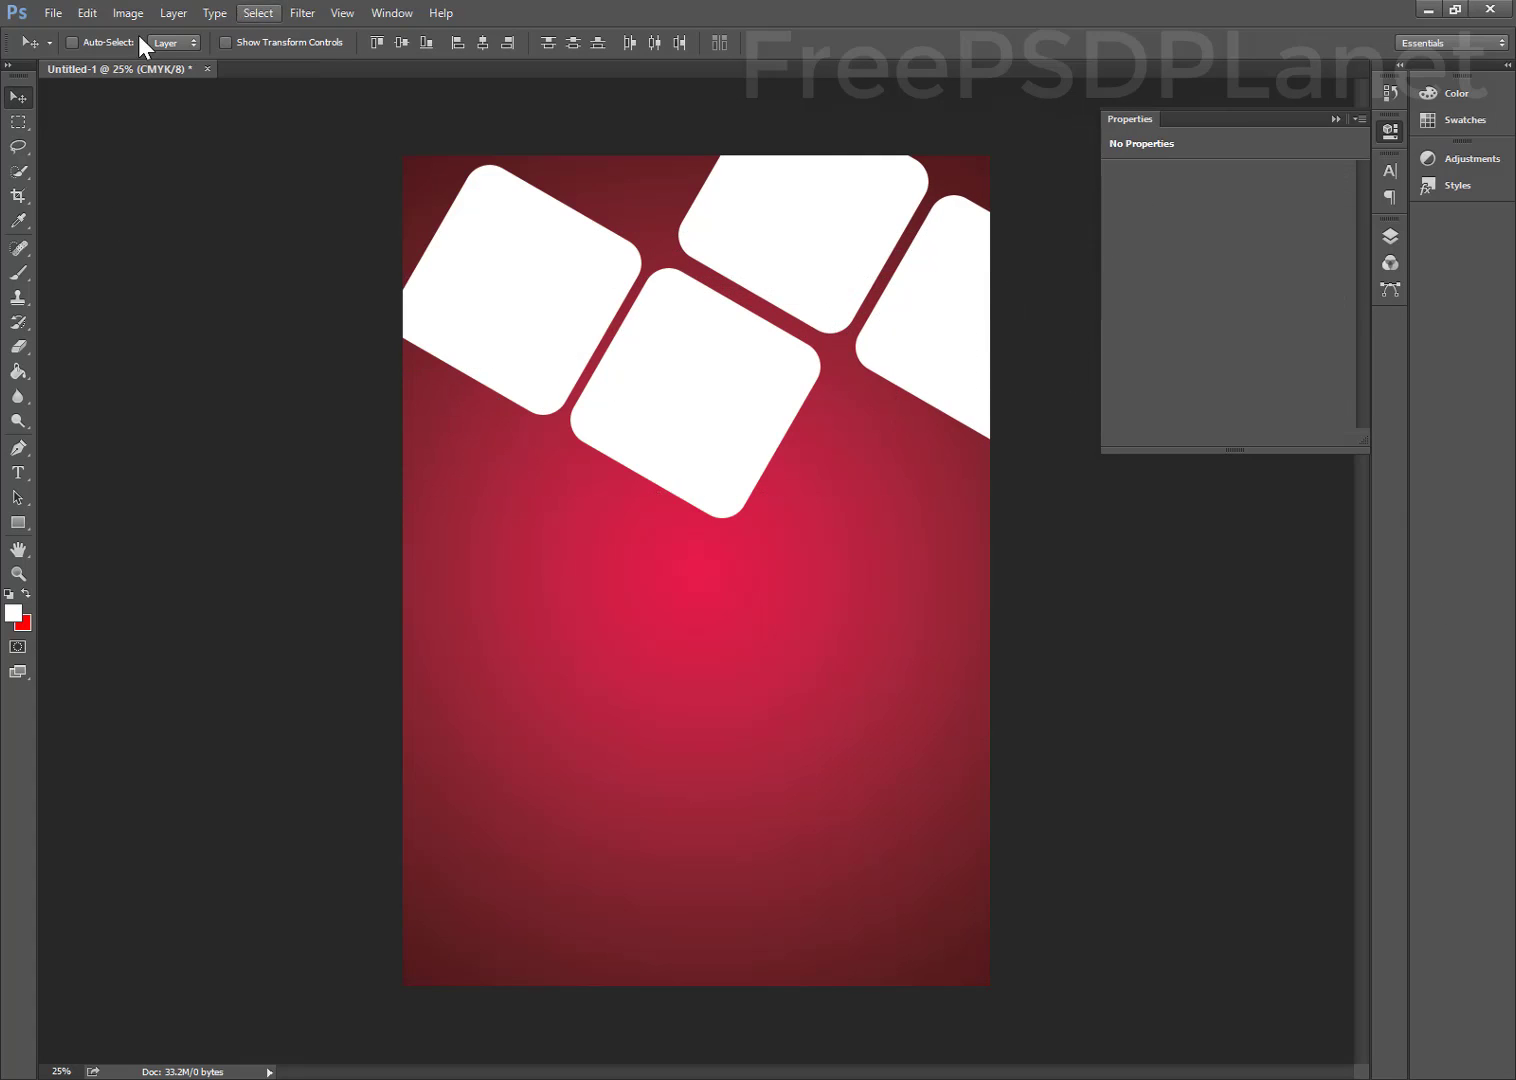
Select all four square layers and scale them together to about 84%
click(80, 11)
mouse_move(215, 12)
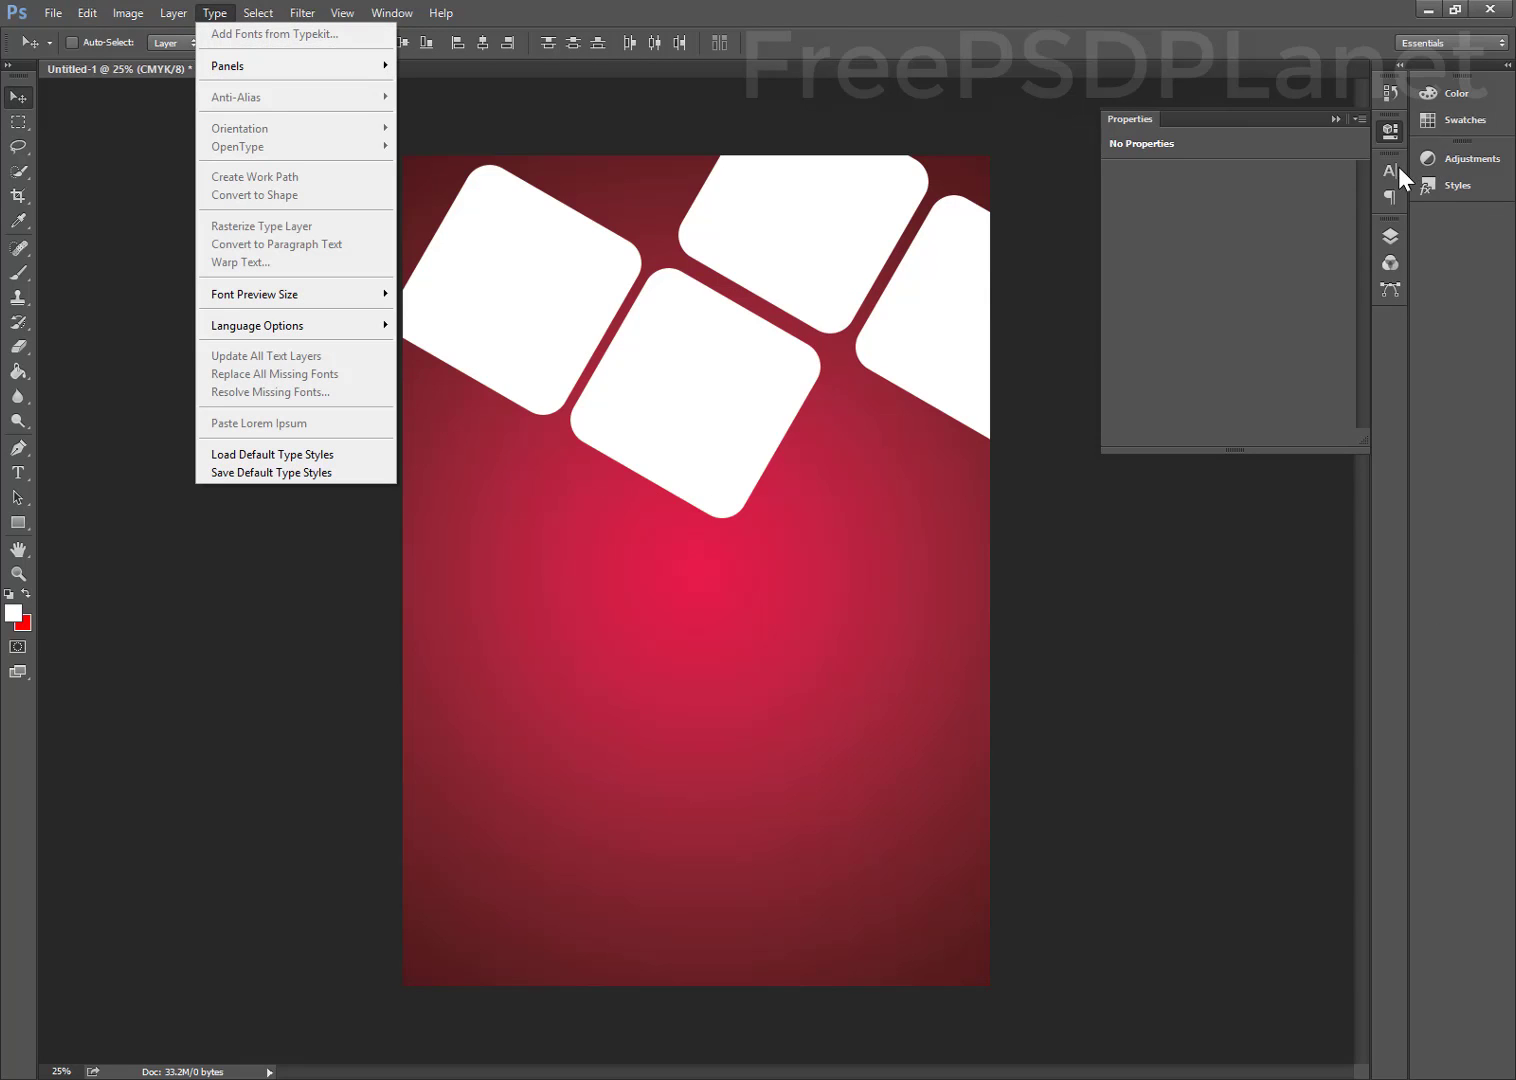
click(1390, 236)
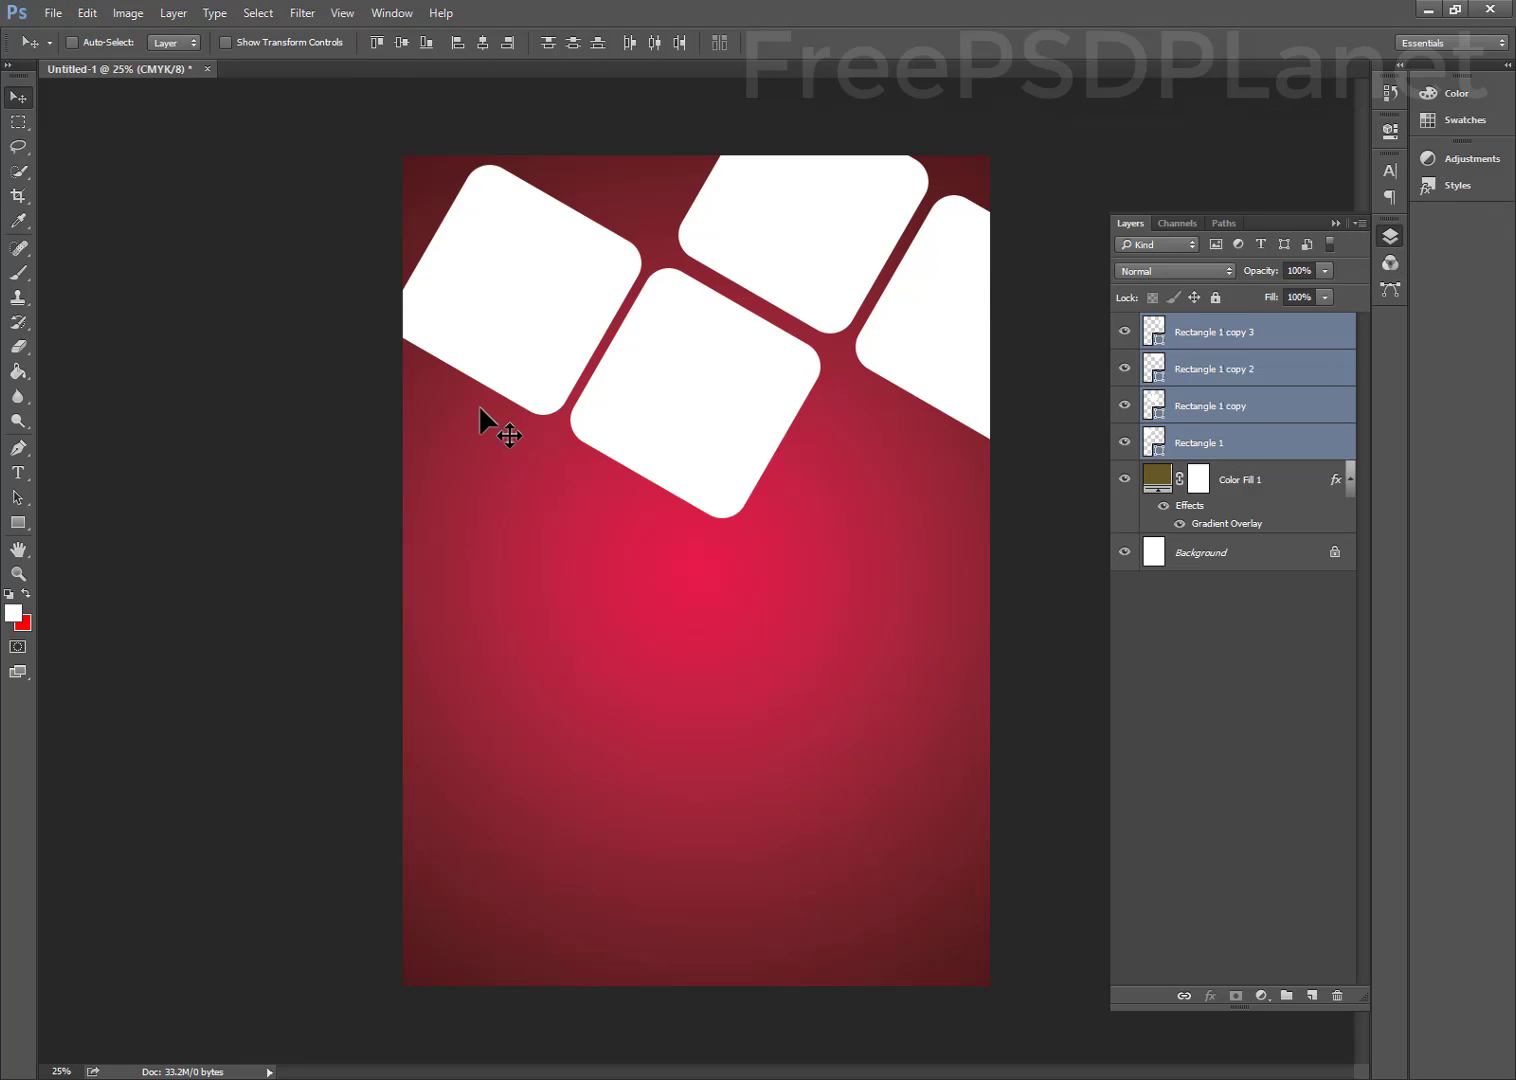
drag(325, 450, 1023, 285)
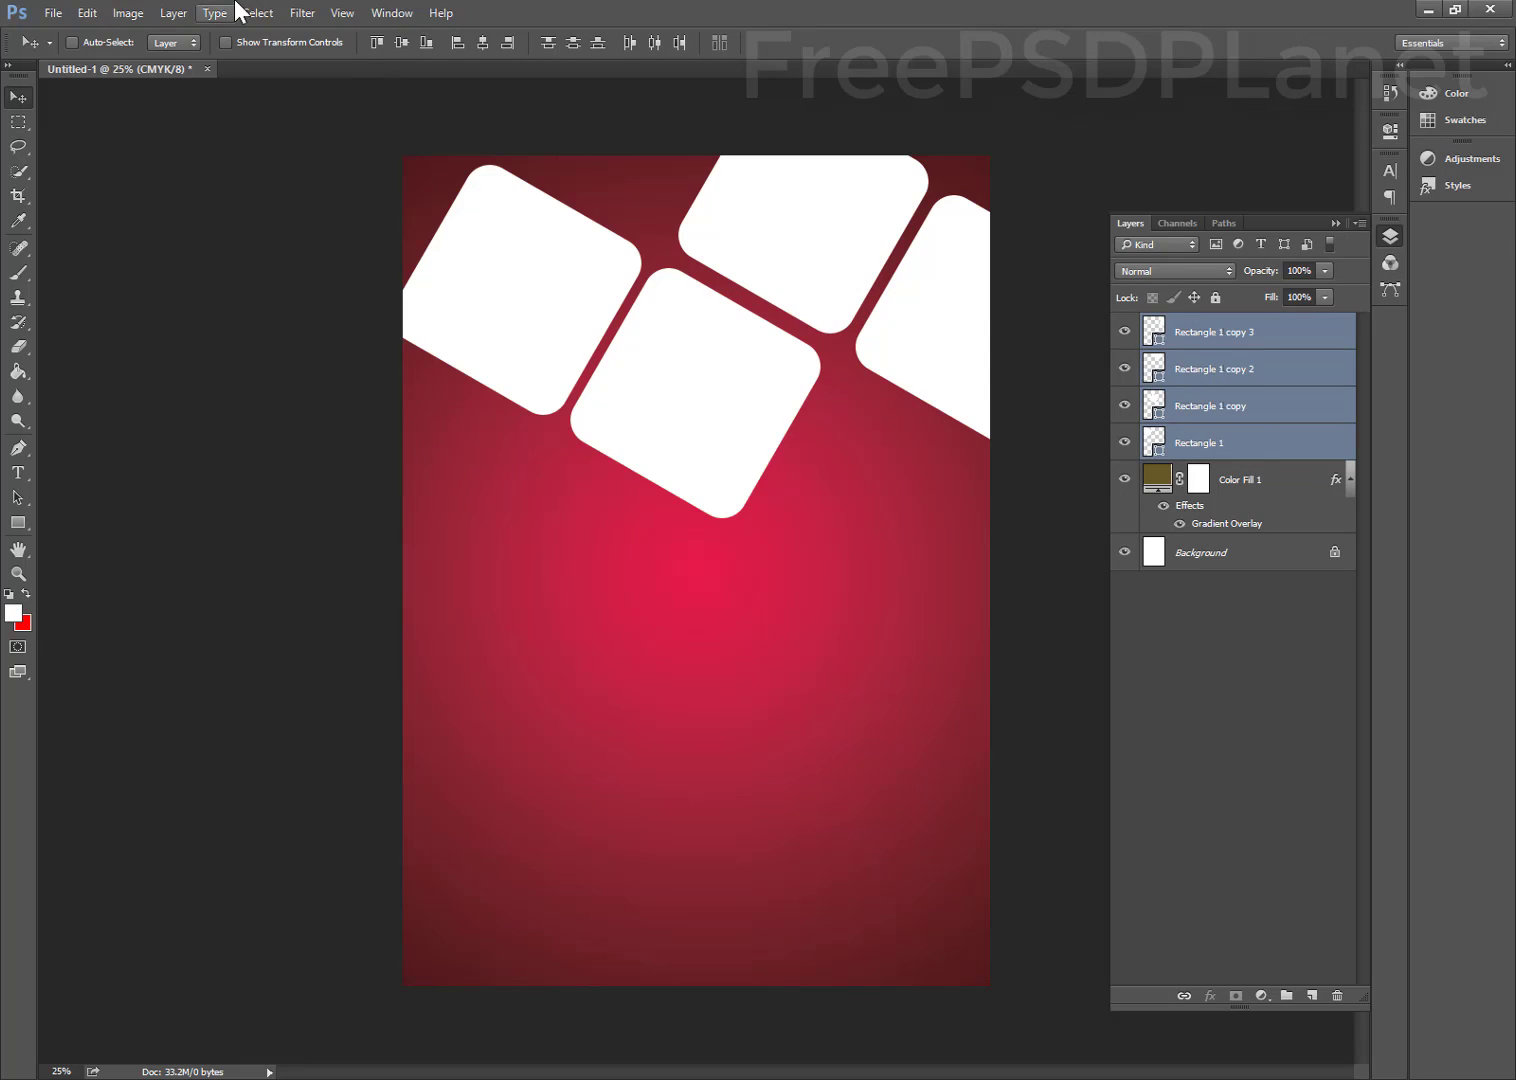
click(128, 12)
mouse_move(87, 12)
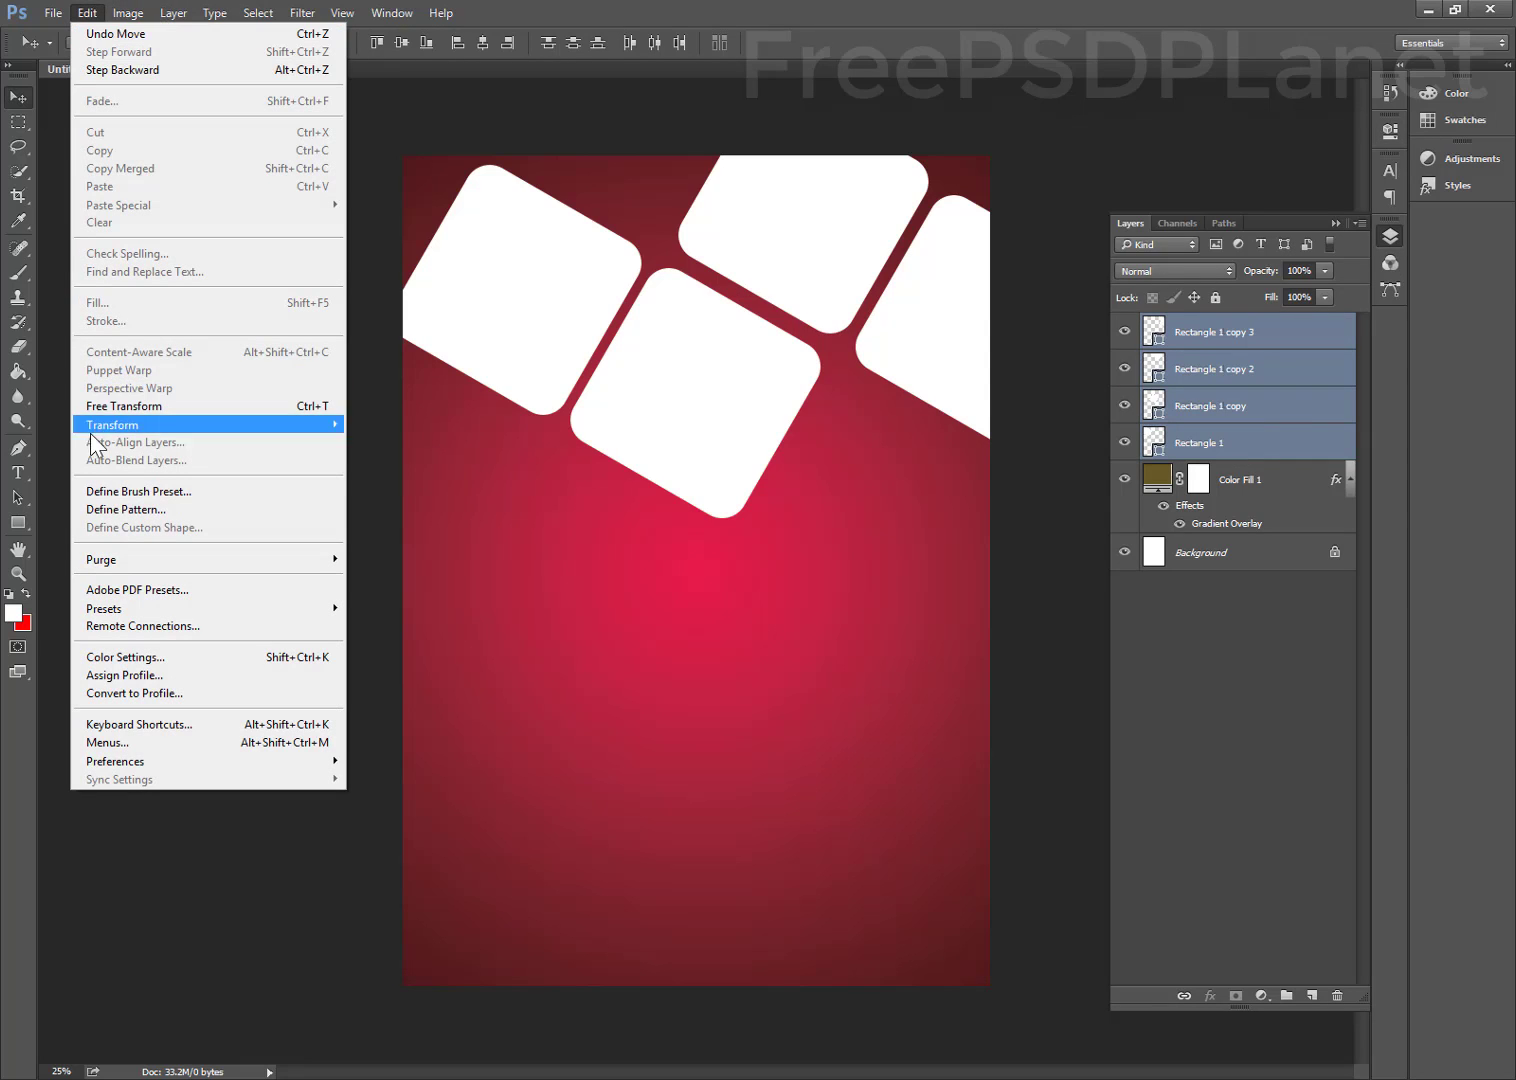
click(124, 406)
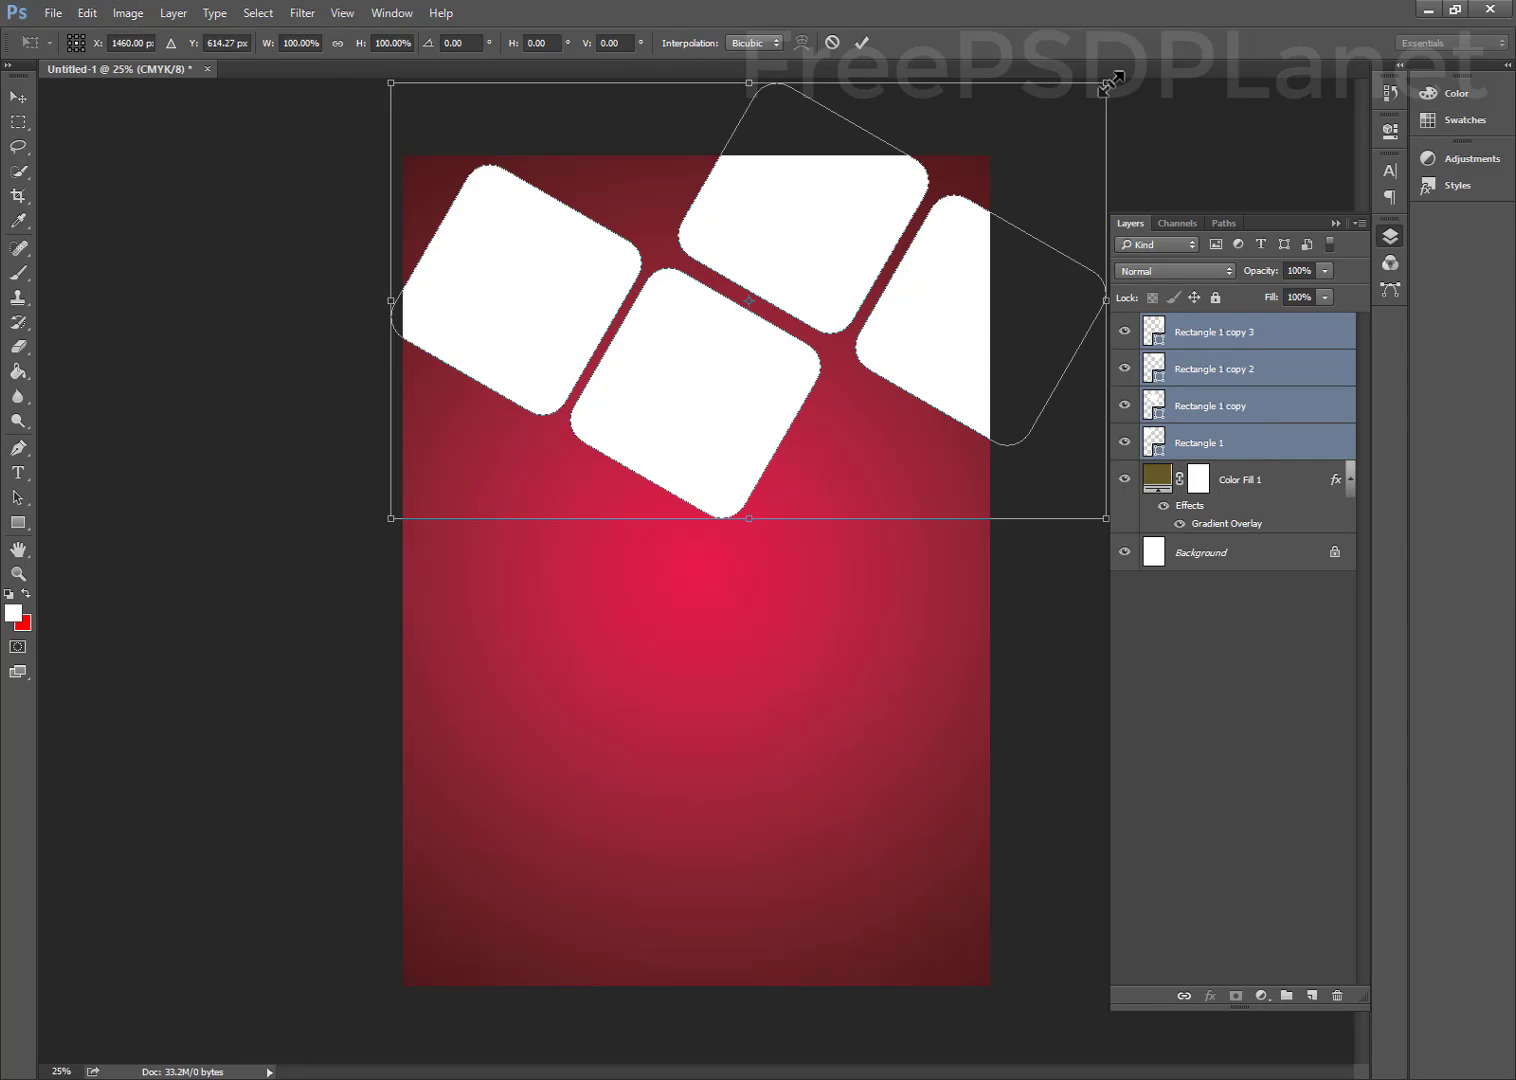
drag(1110, 84, 988, 139)
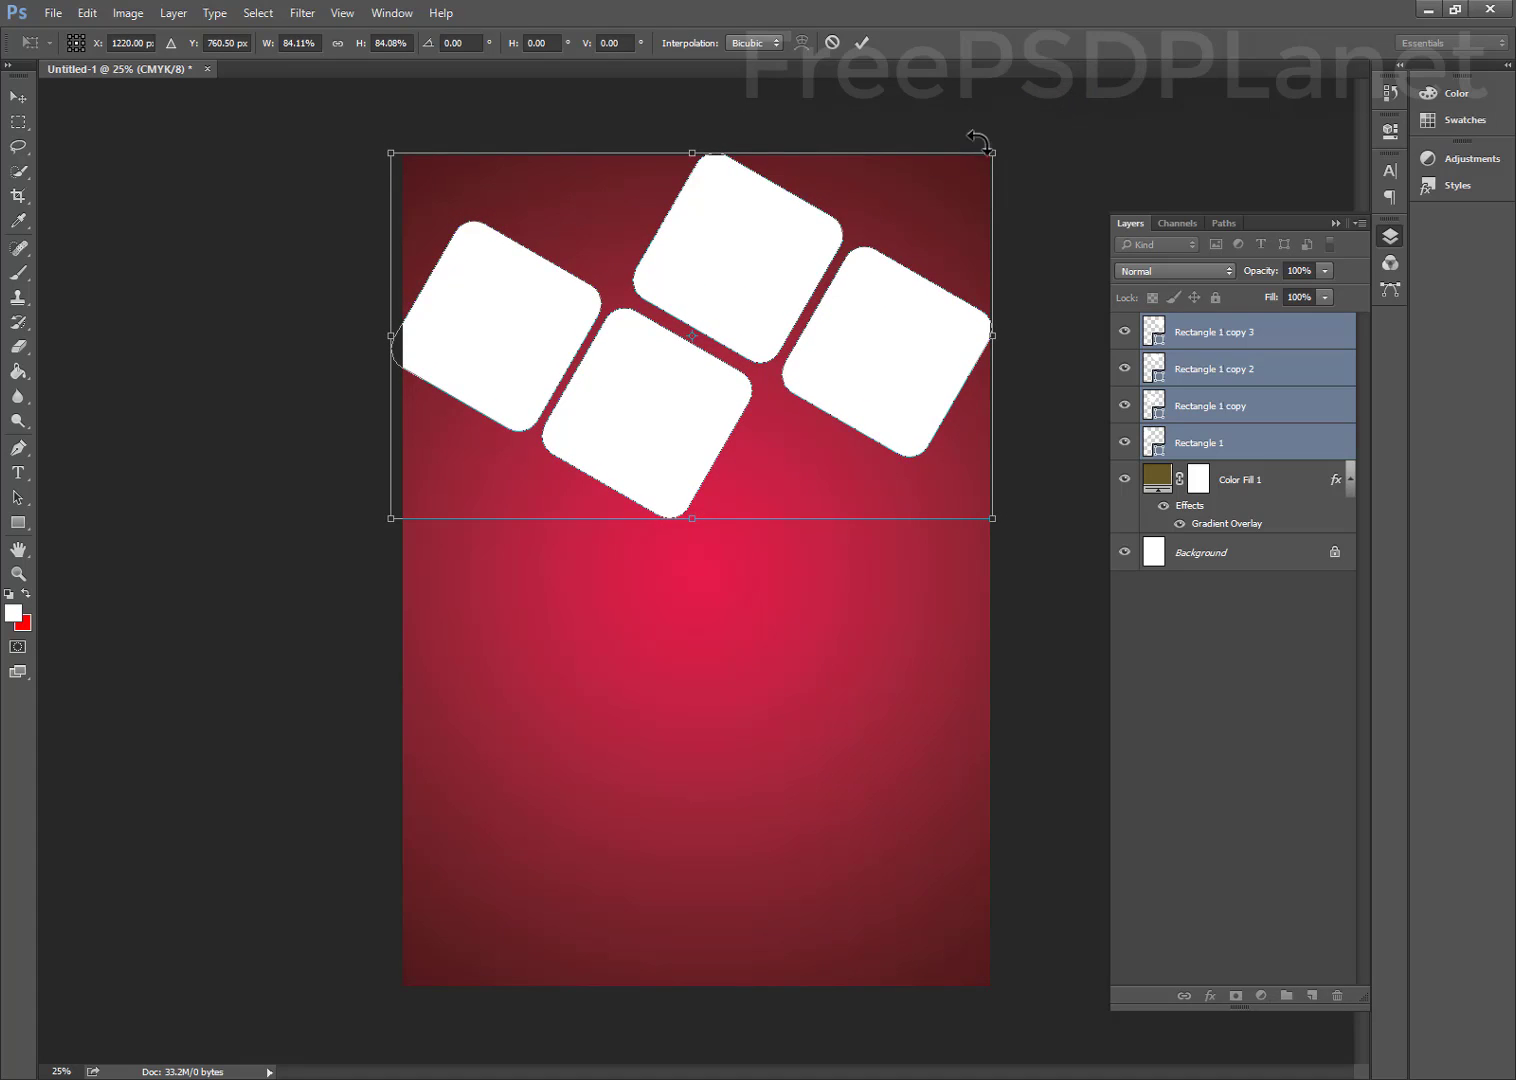
click(860, 42)
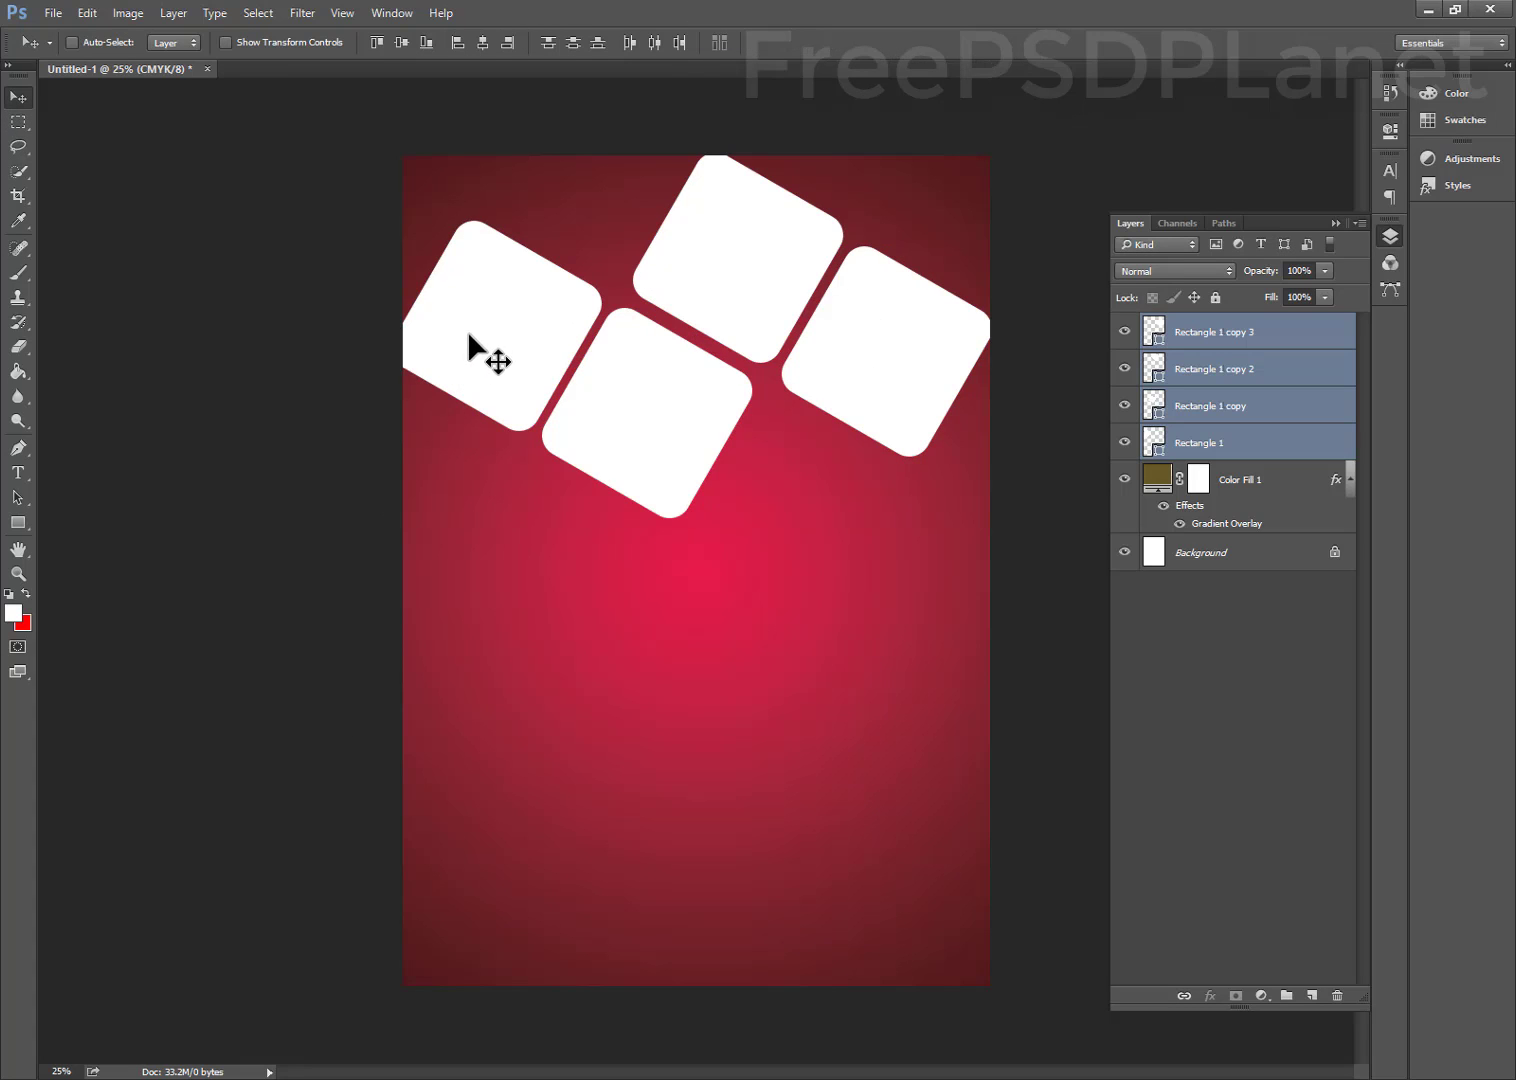
click(1210, 334)
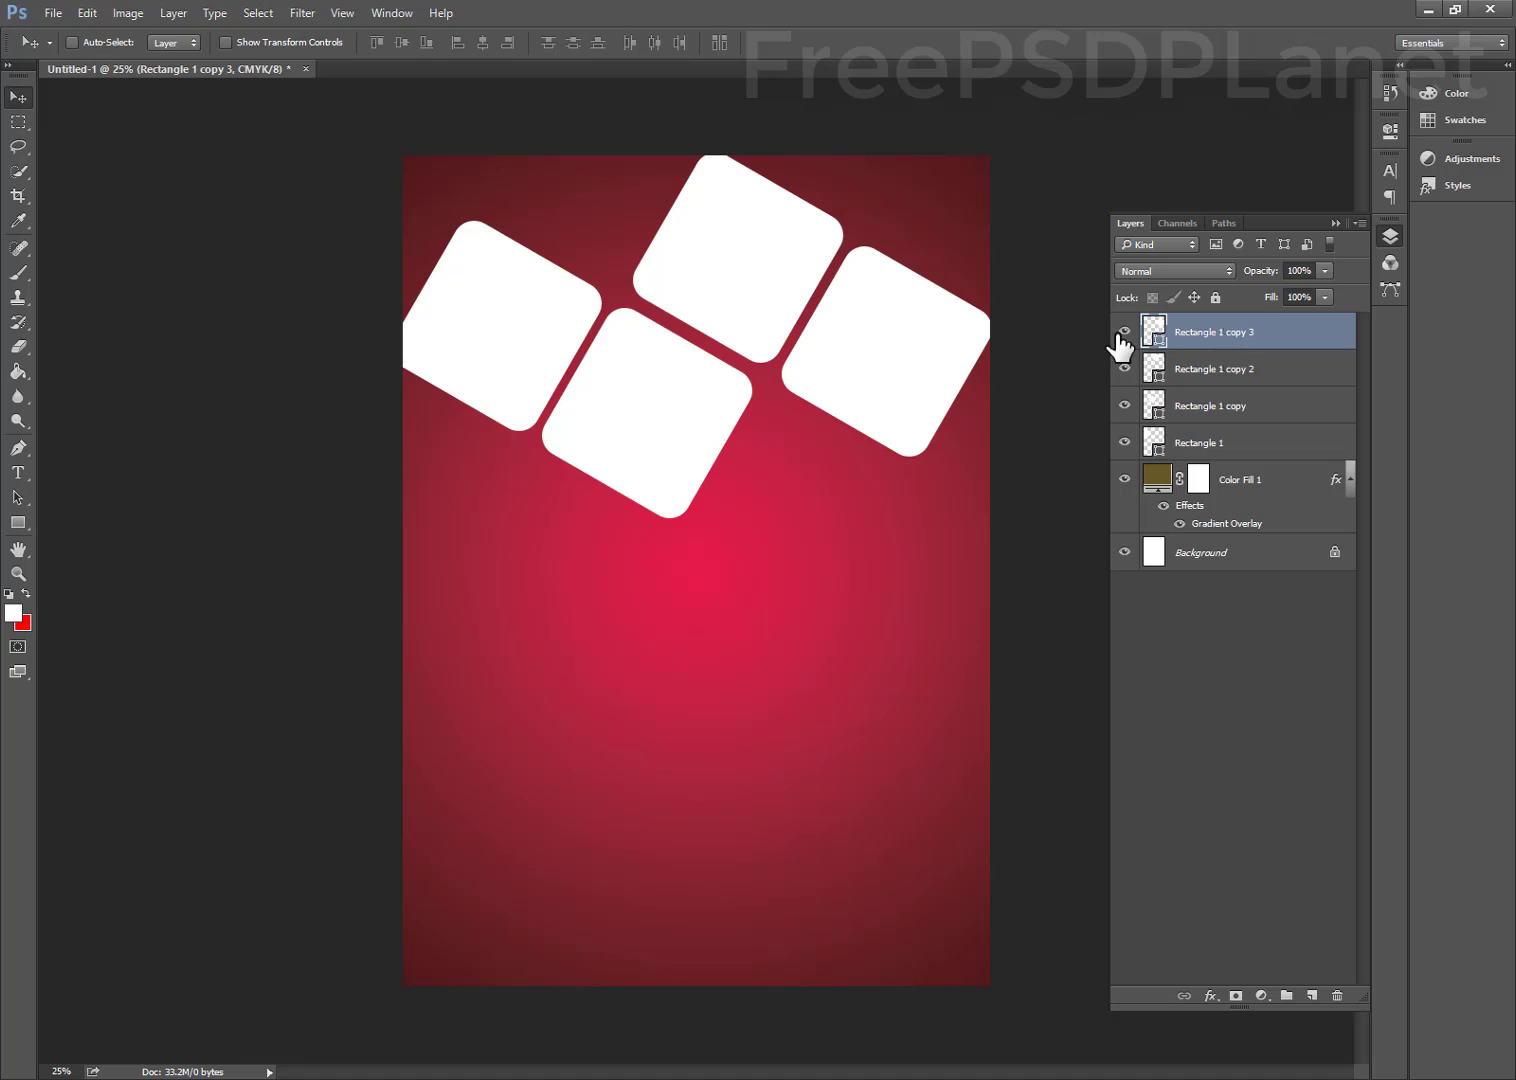
ctrl+click(505, 348)
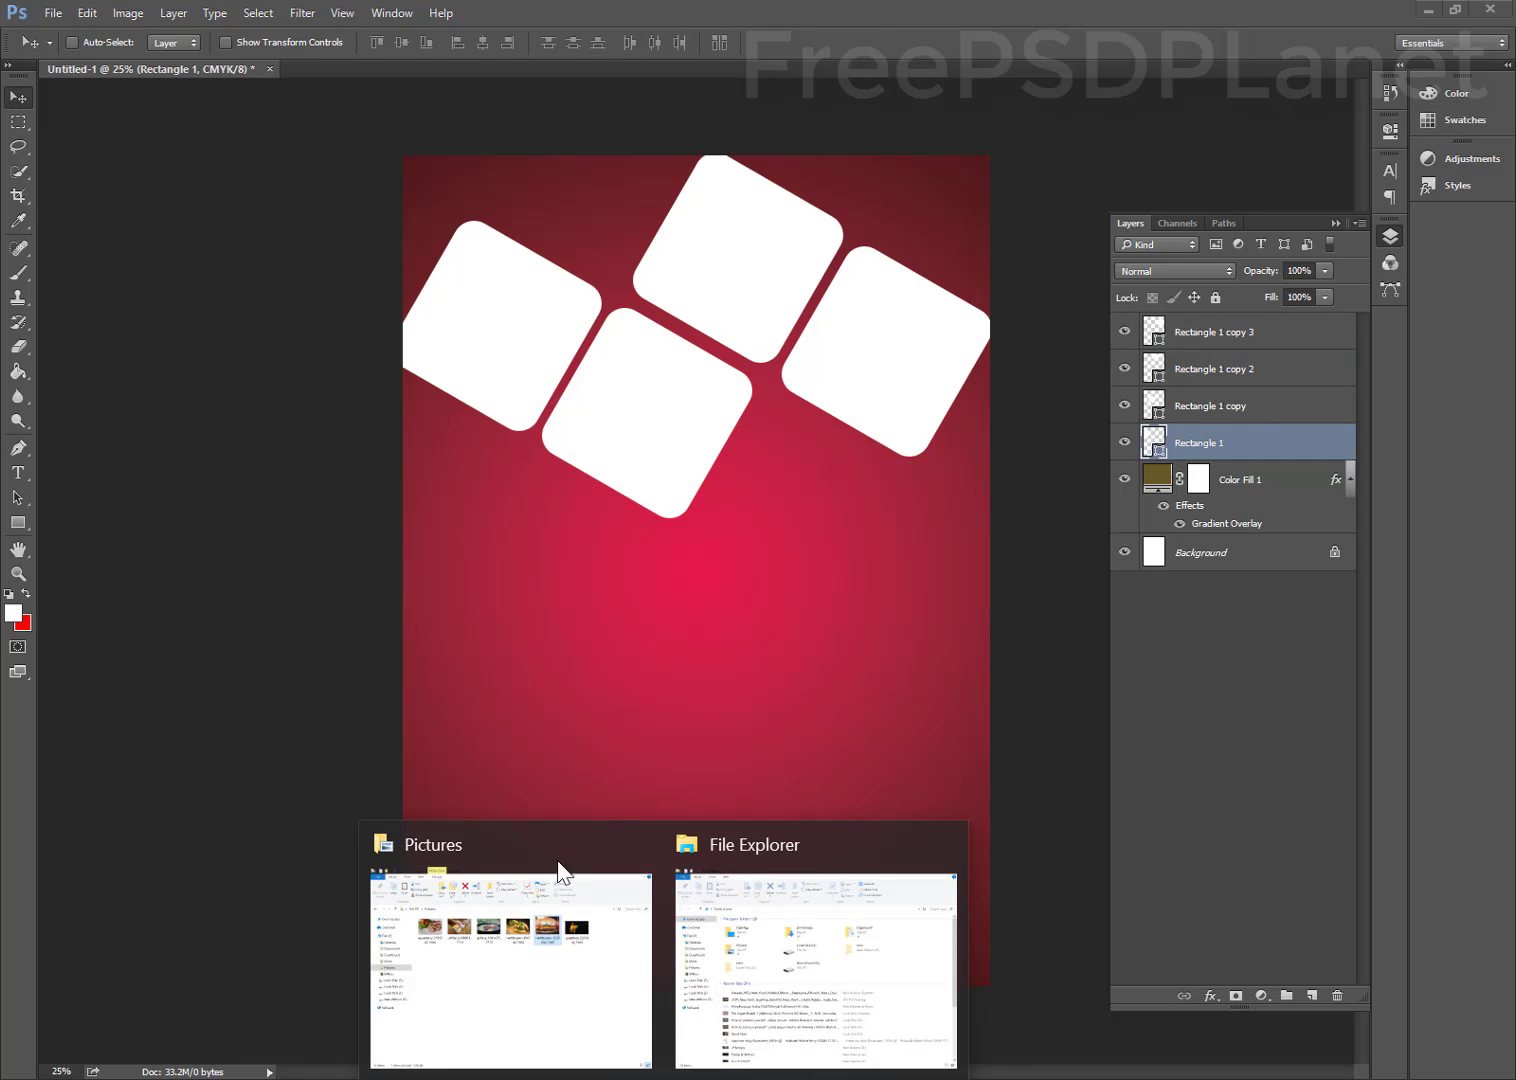
Drag the asparagus photo into the poster, scale it to about 18.6% and place it top-left
click(558, 874)
drag(310, 297, 501, 289)
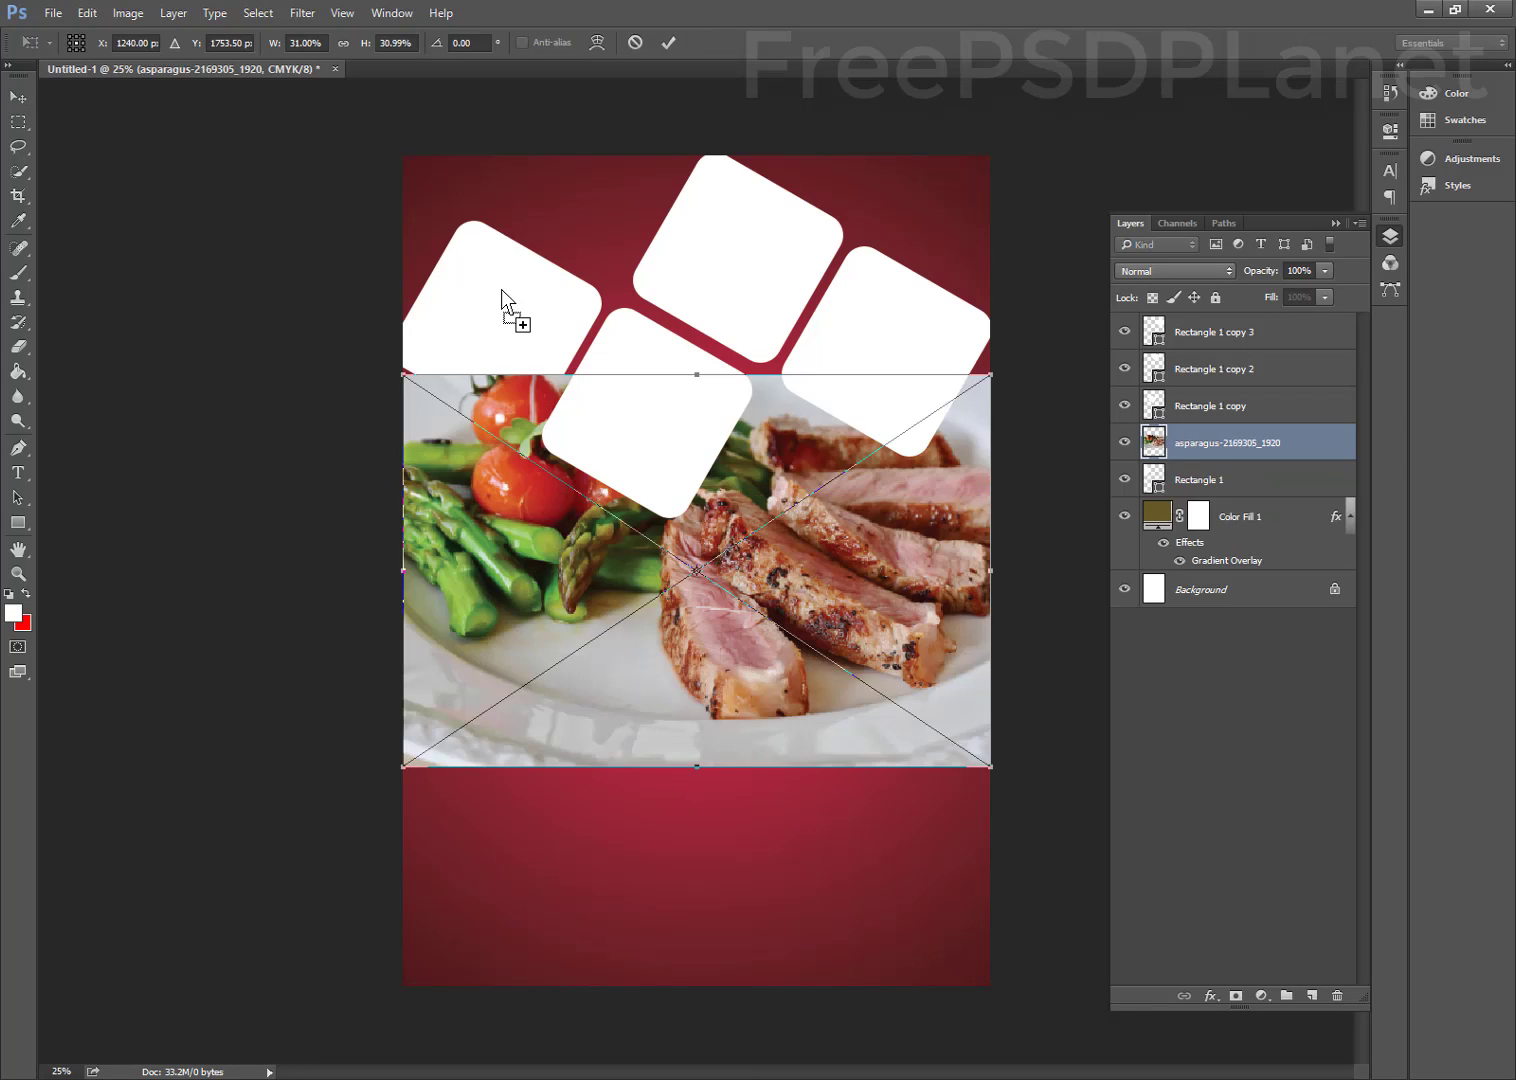
drag(492, 529, 465, 358)
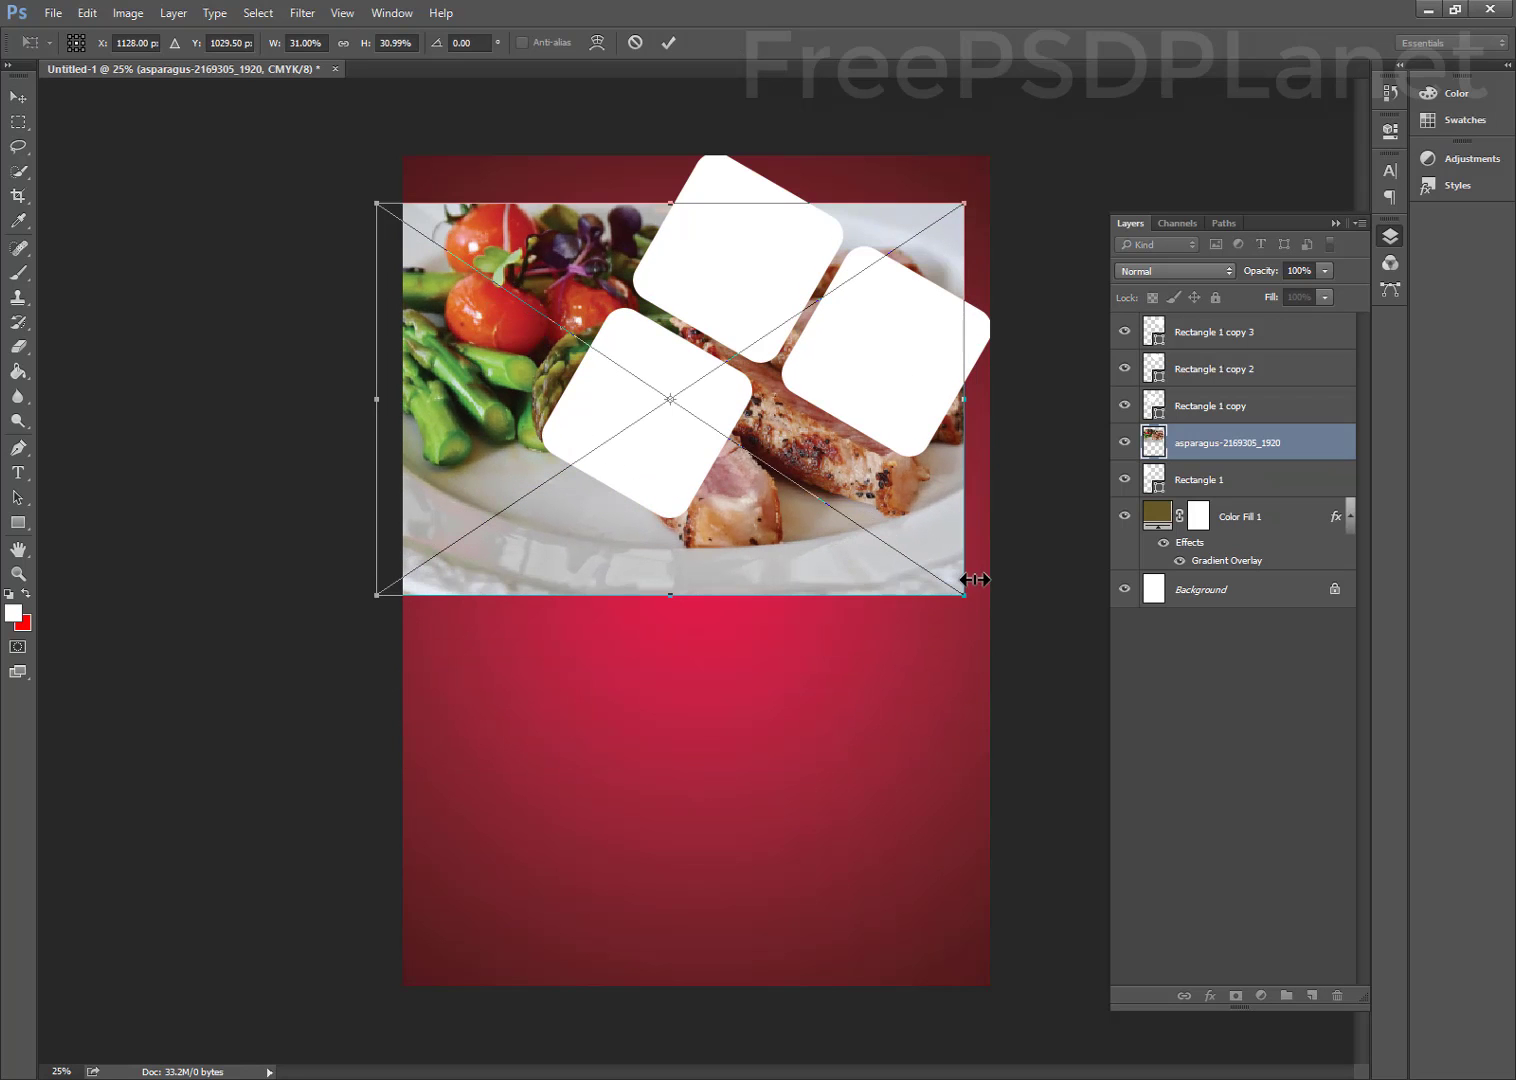
drag(965, 603, 688, 522)
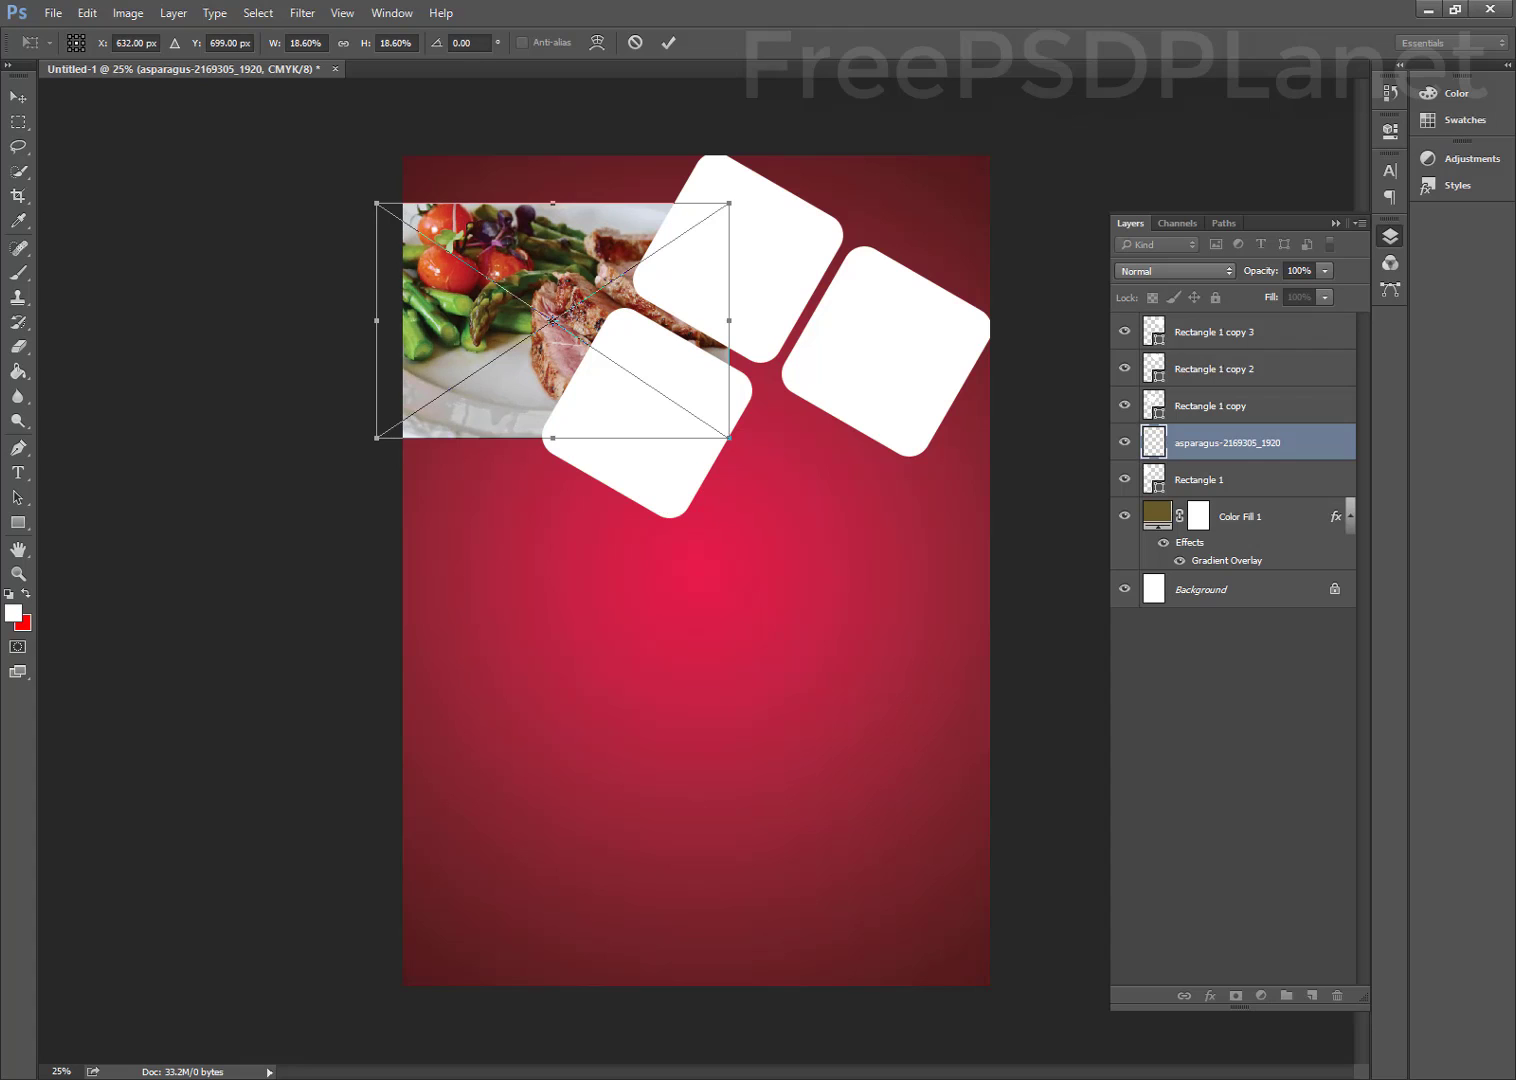
click(675, 38)
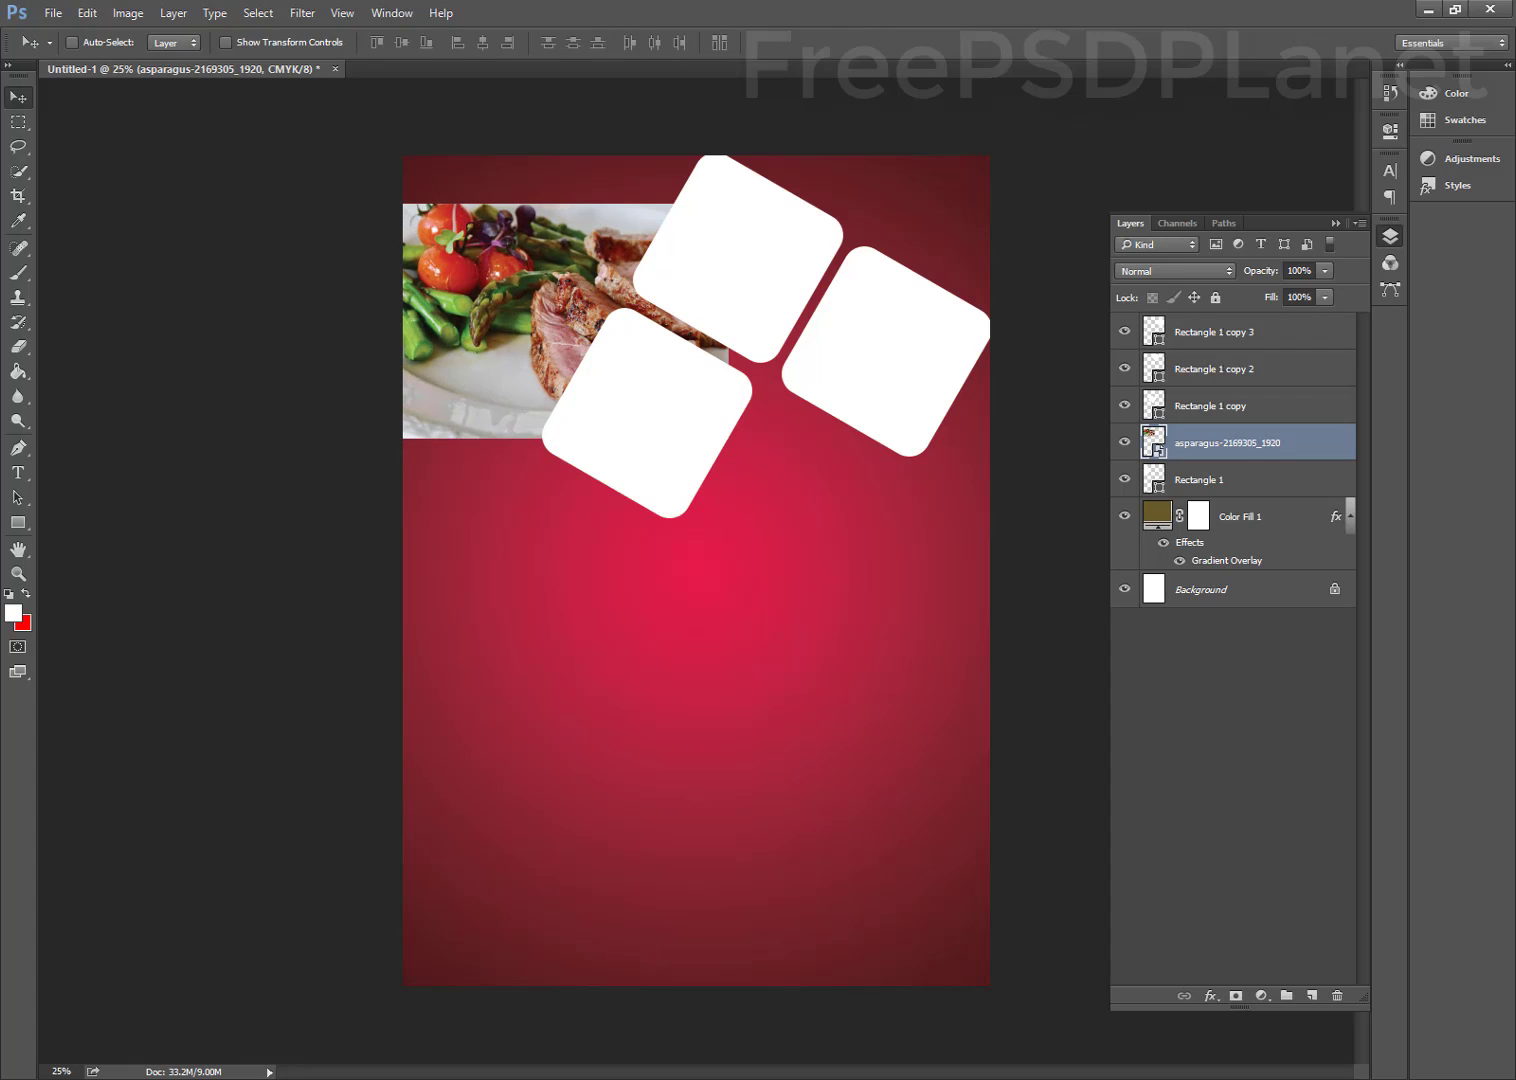
Clip the asparagus photo into Rectangle 1 and shift it so the sliced meat shows
right_click(1318, 445)
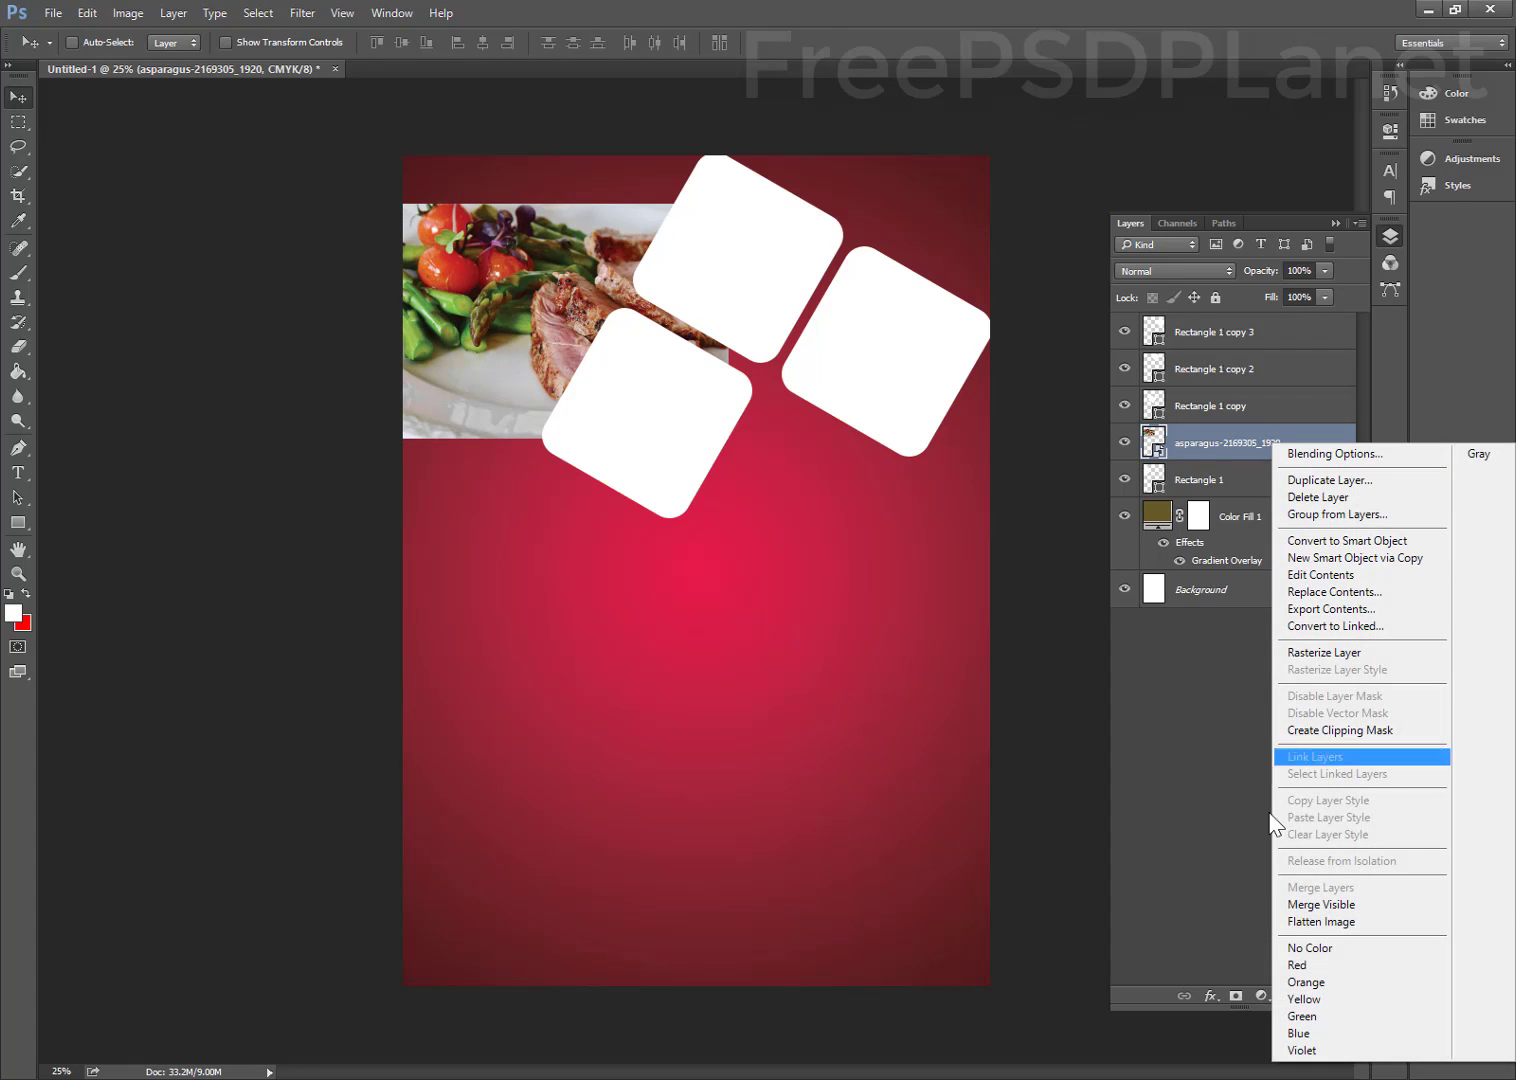
click(1300, 730)
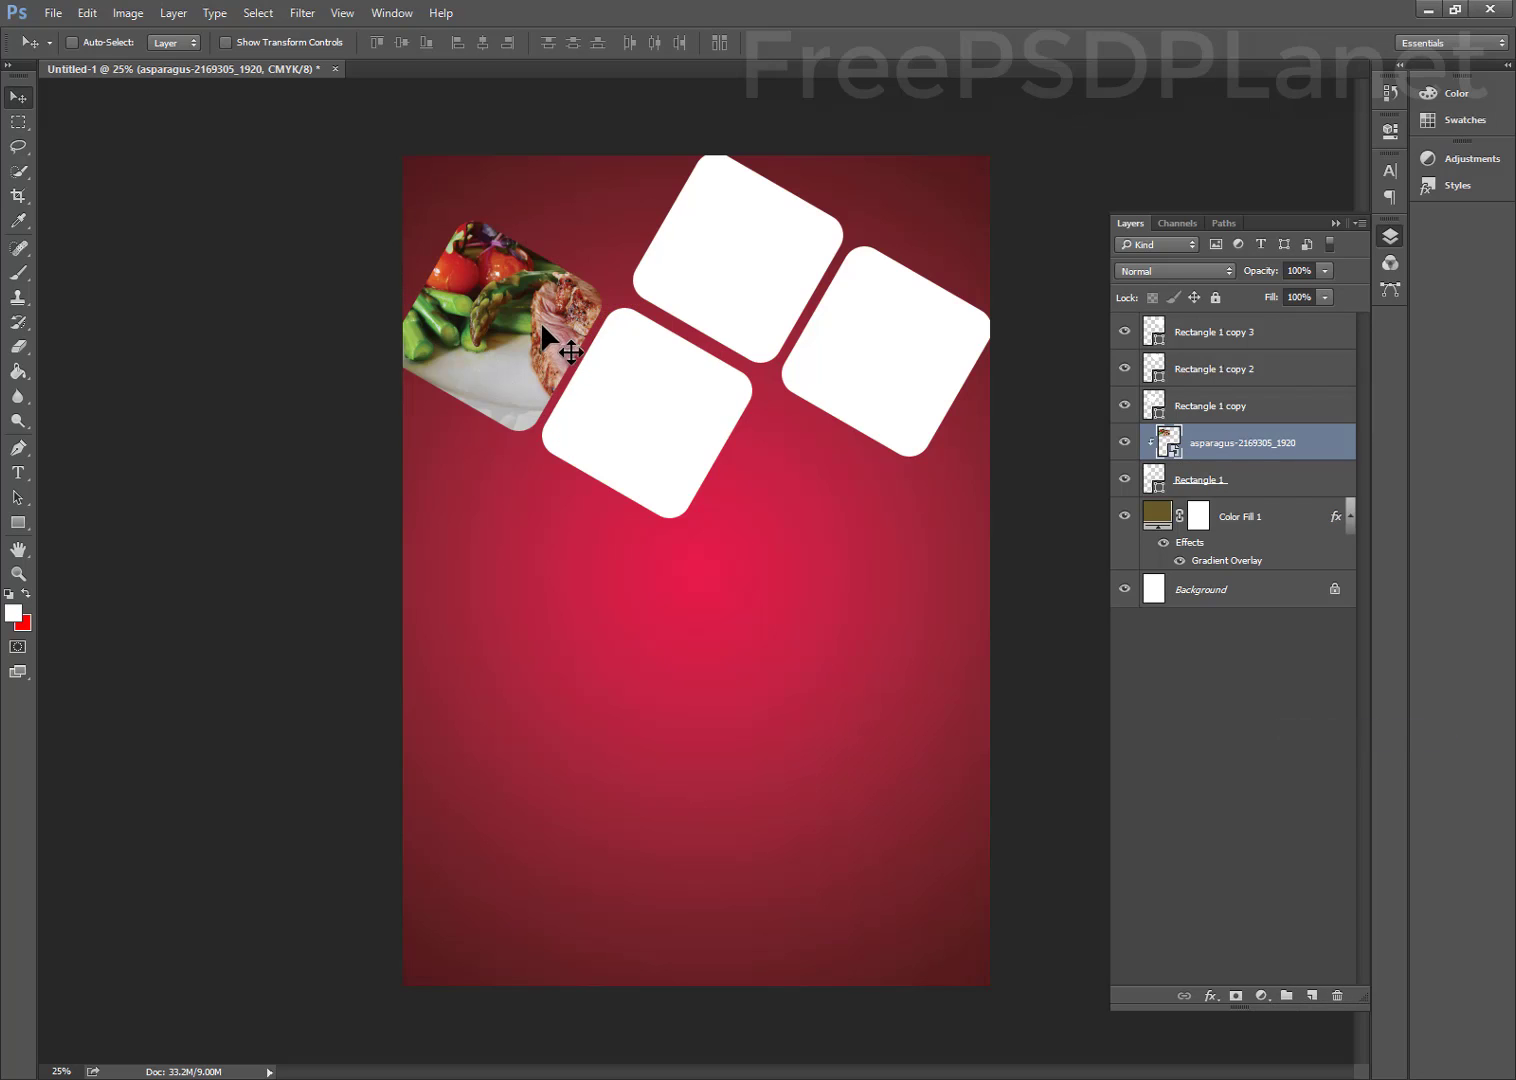
drag(540, 321, 501, 355)
ctrl+click(619, 404)
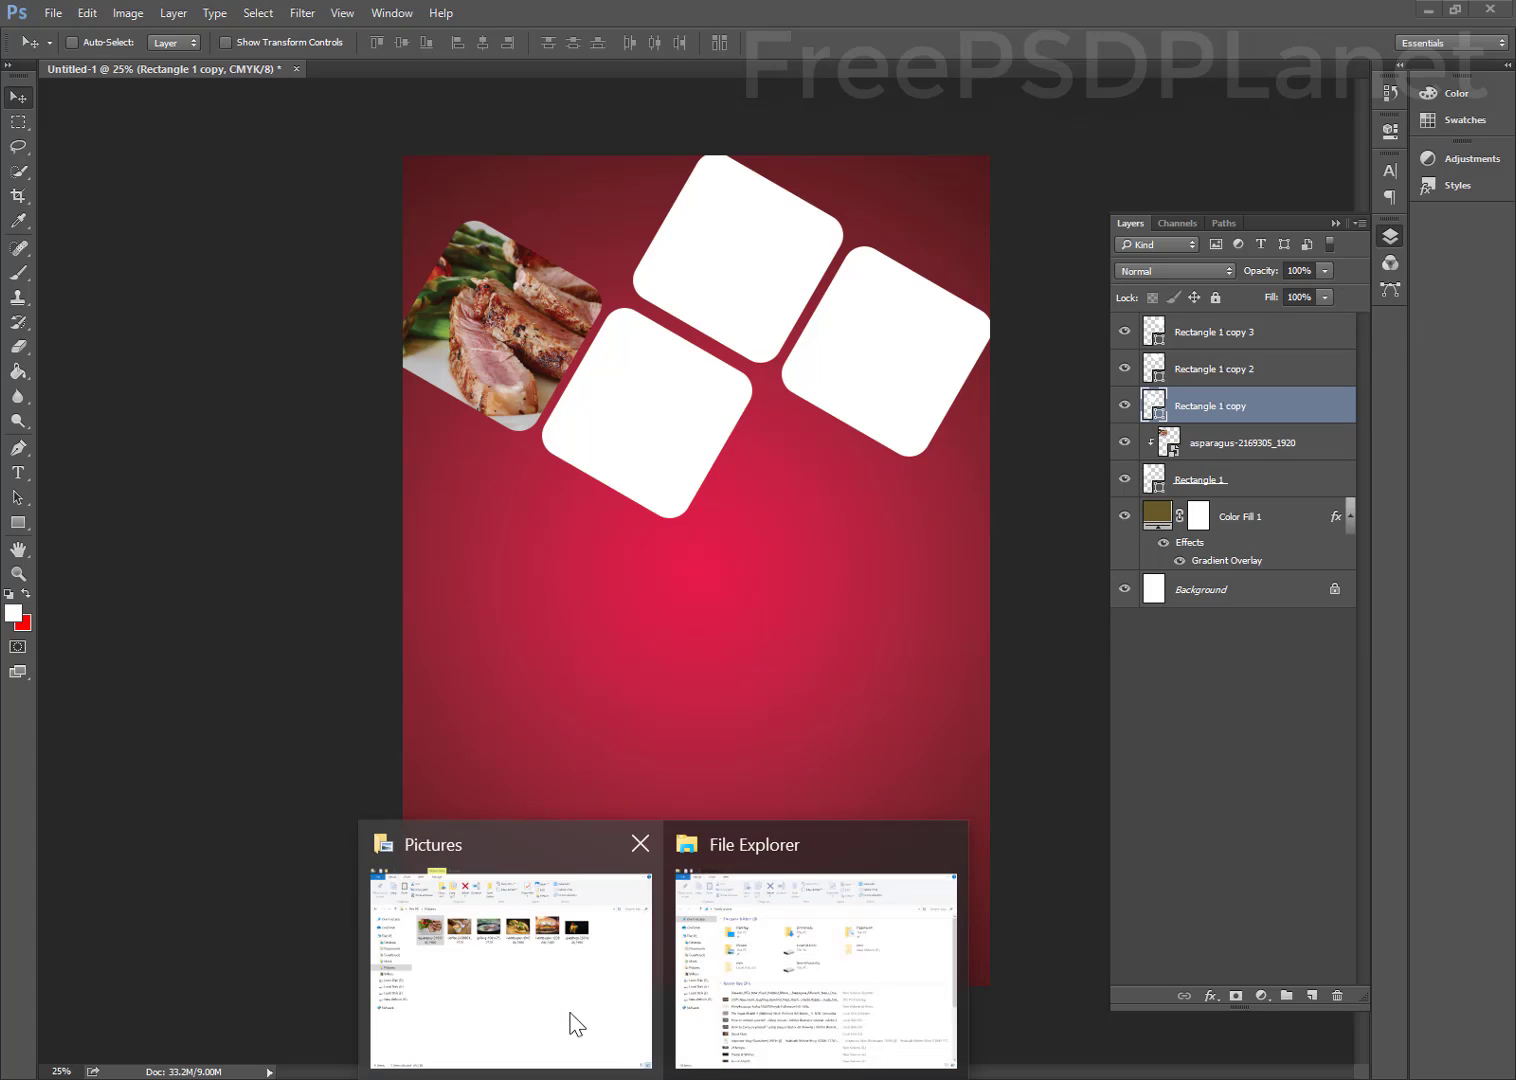
Drag the coffee photo into the poster, scaled to about 70%, over the second square
click(575, 1022)
drag(460, 305, 614, 368)
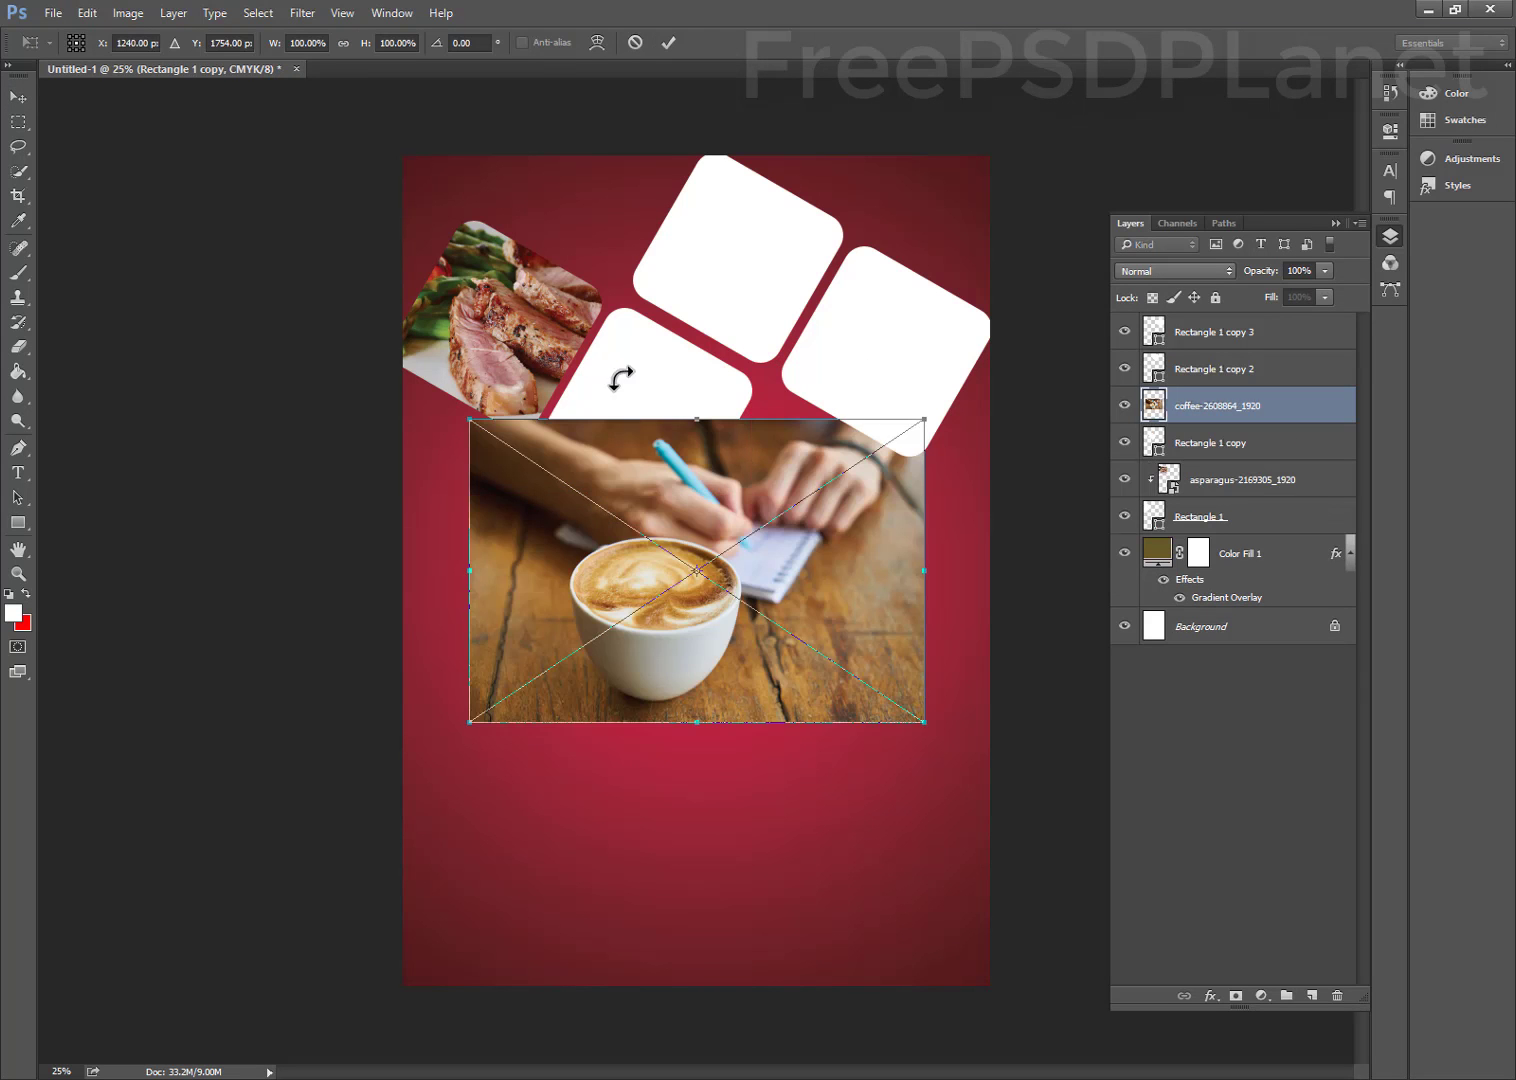
drag(639, 501, 687, 313)
drag(915, 238, 782, 325)
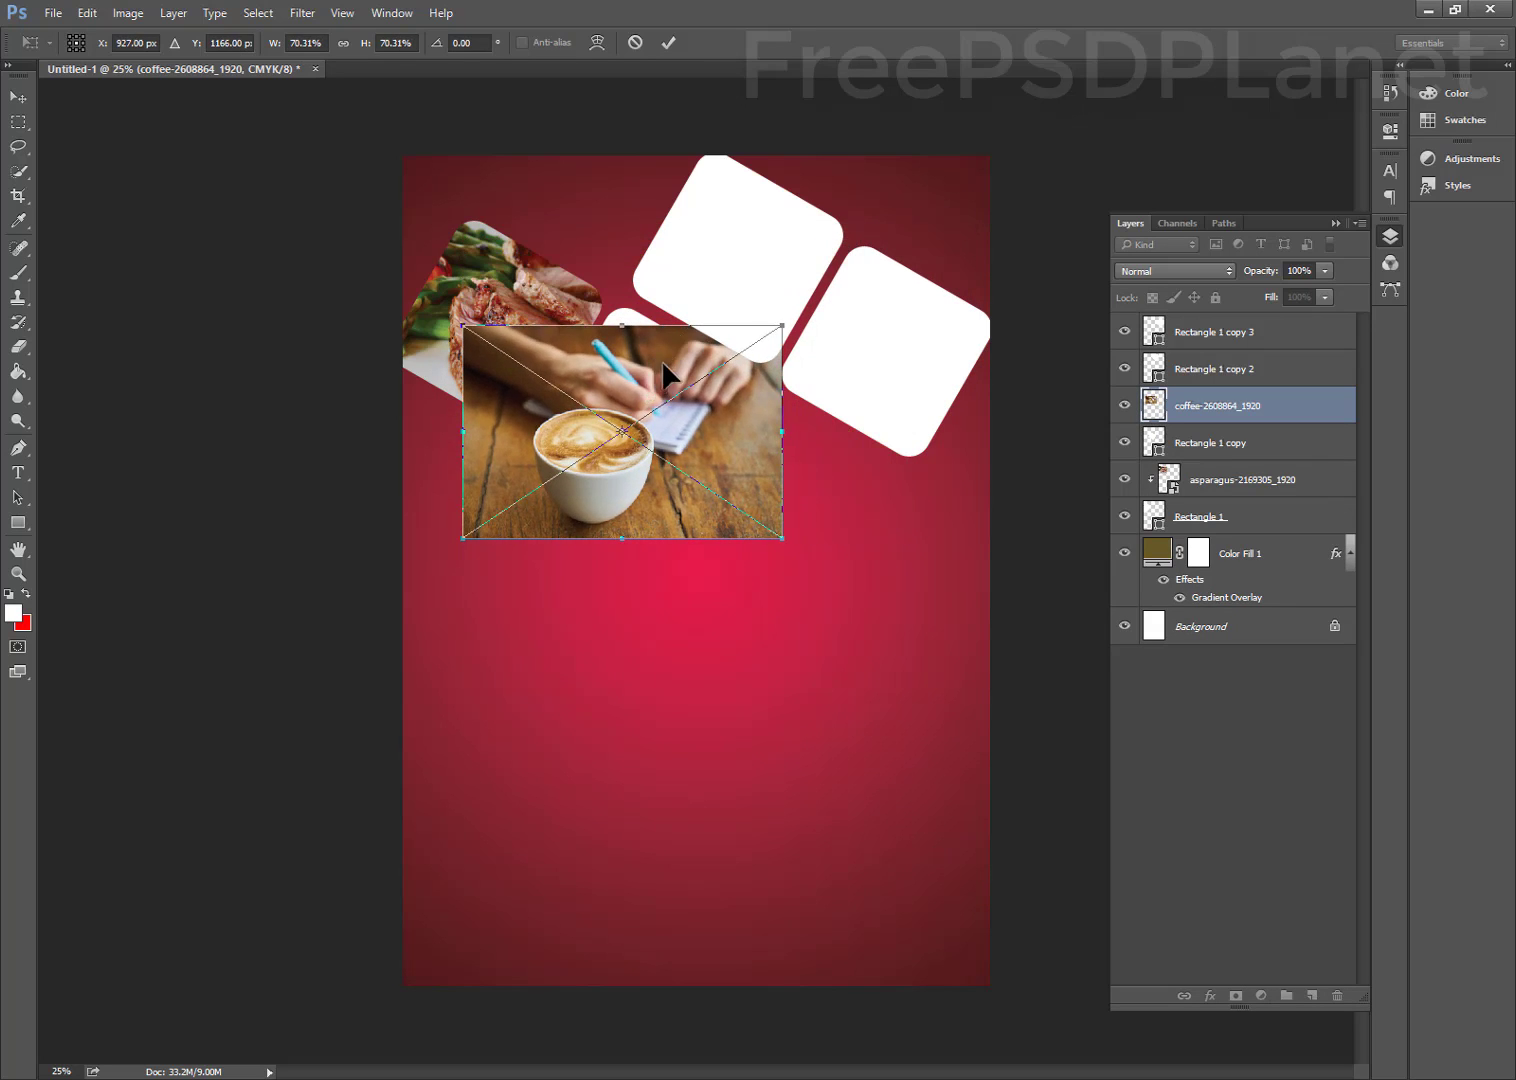
drag(663, 375, 723, 356)
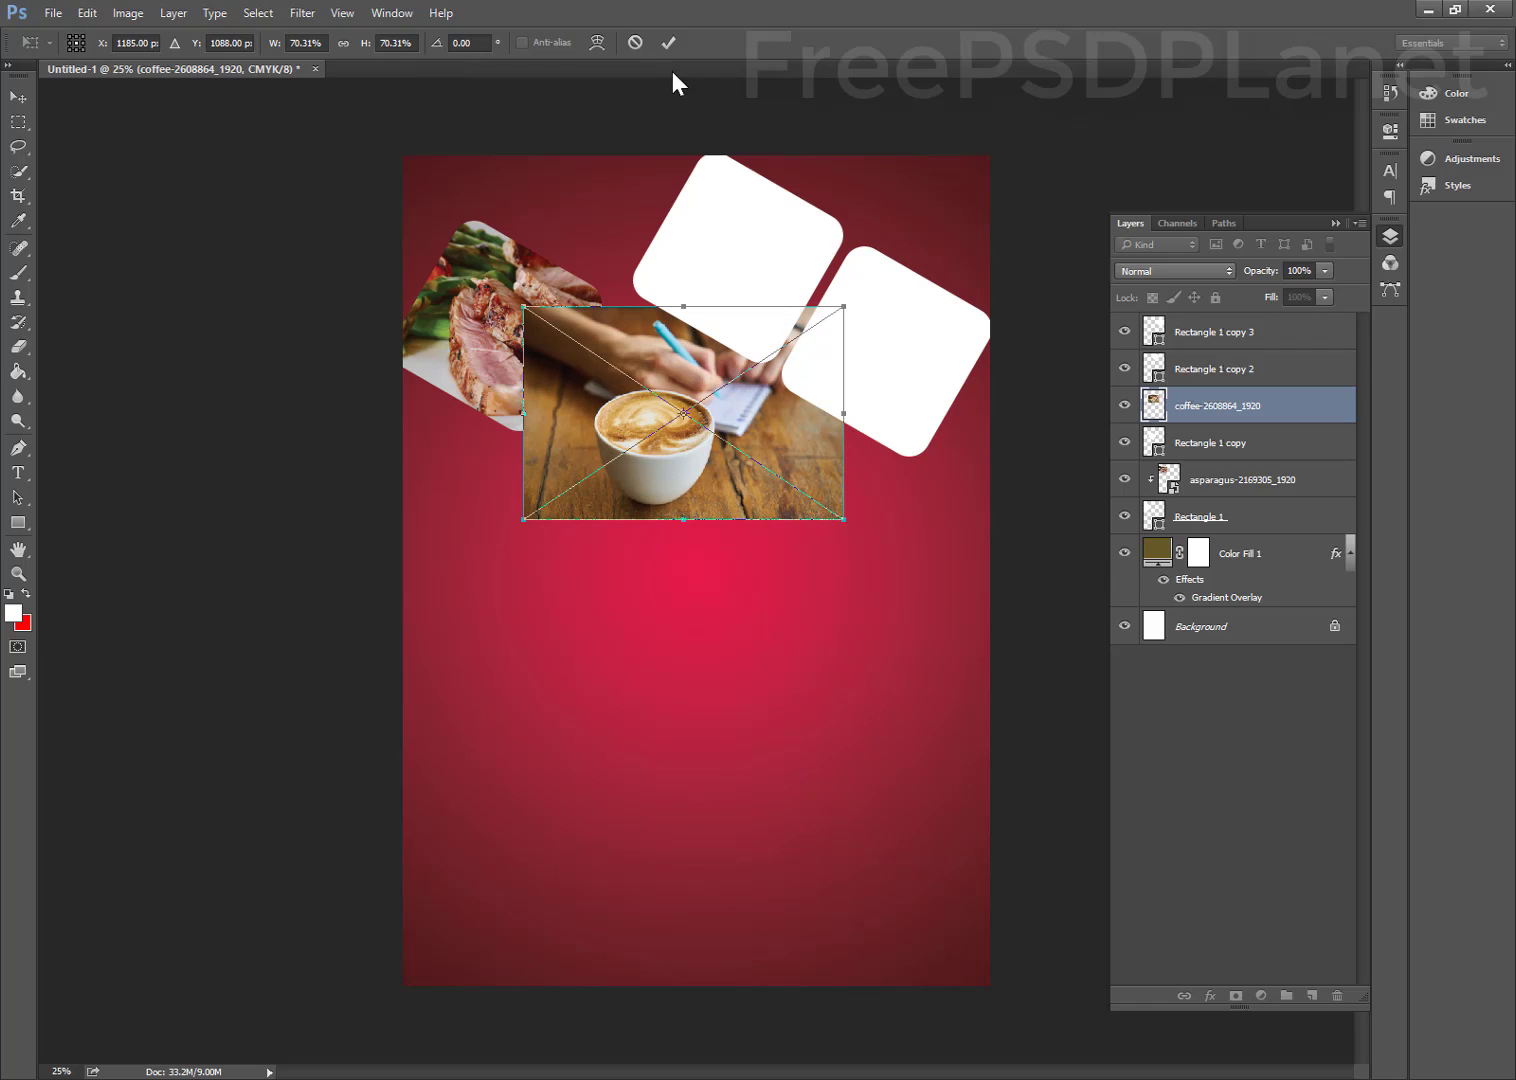
click(668, 45)
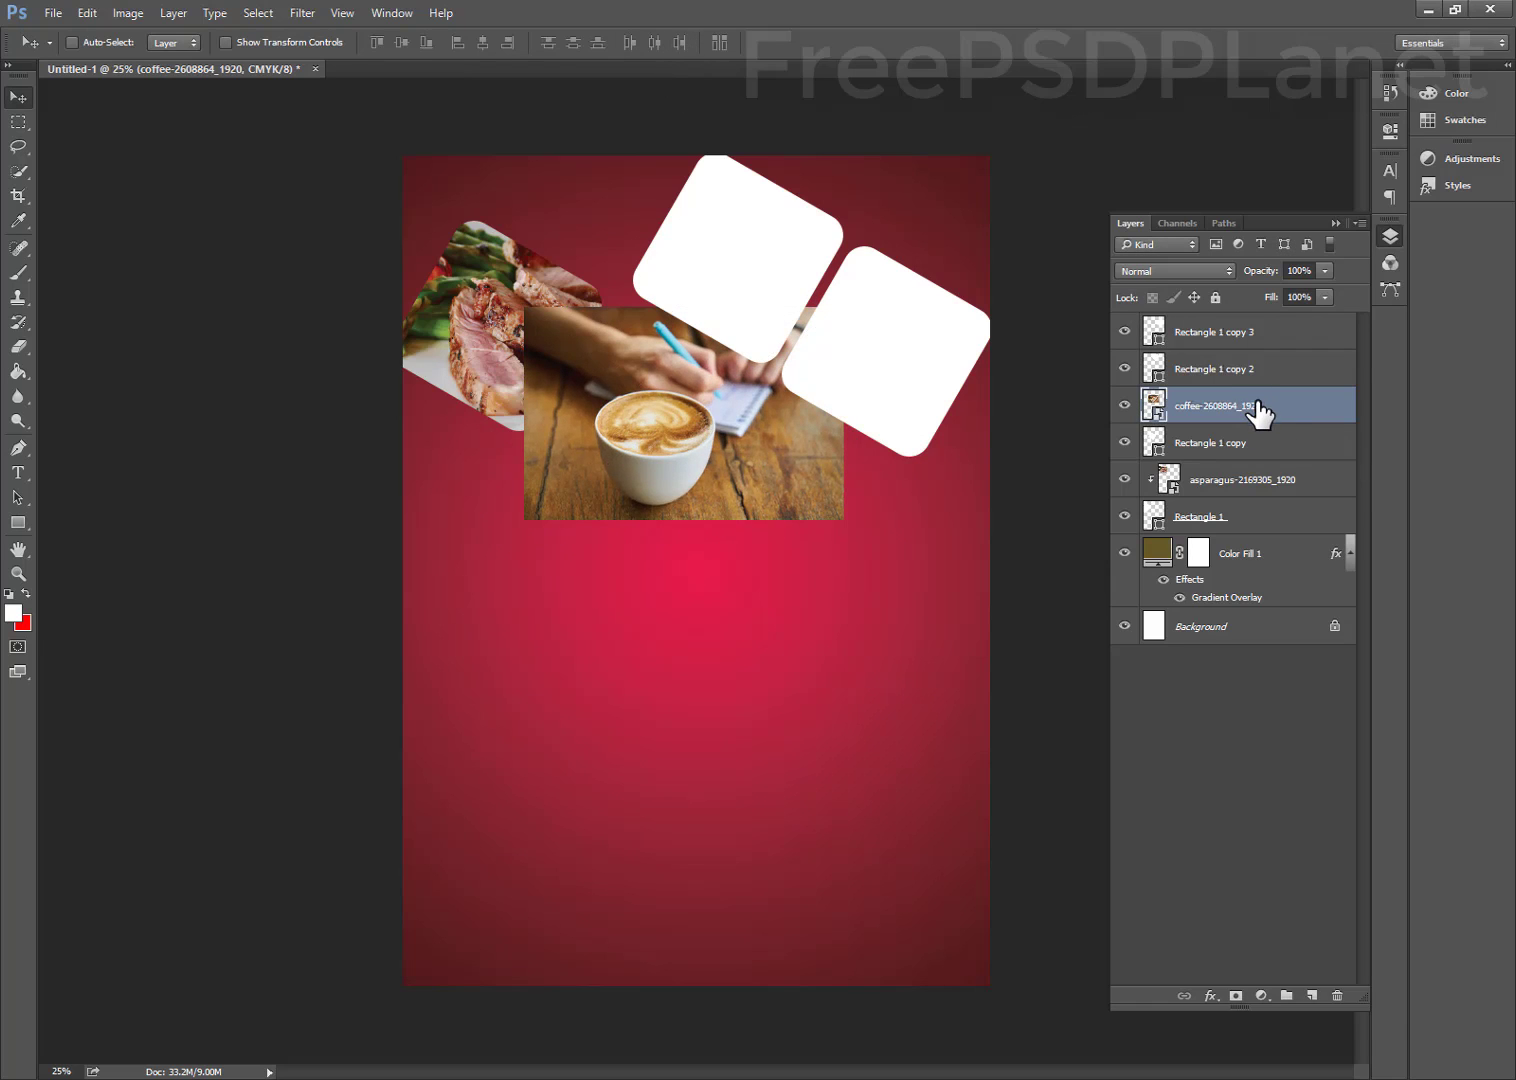
Clip the coffee photo into the second rounded square and nudge it into place
right_click(1258, 410)
click(1312, 688)
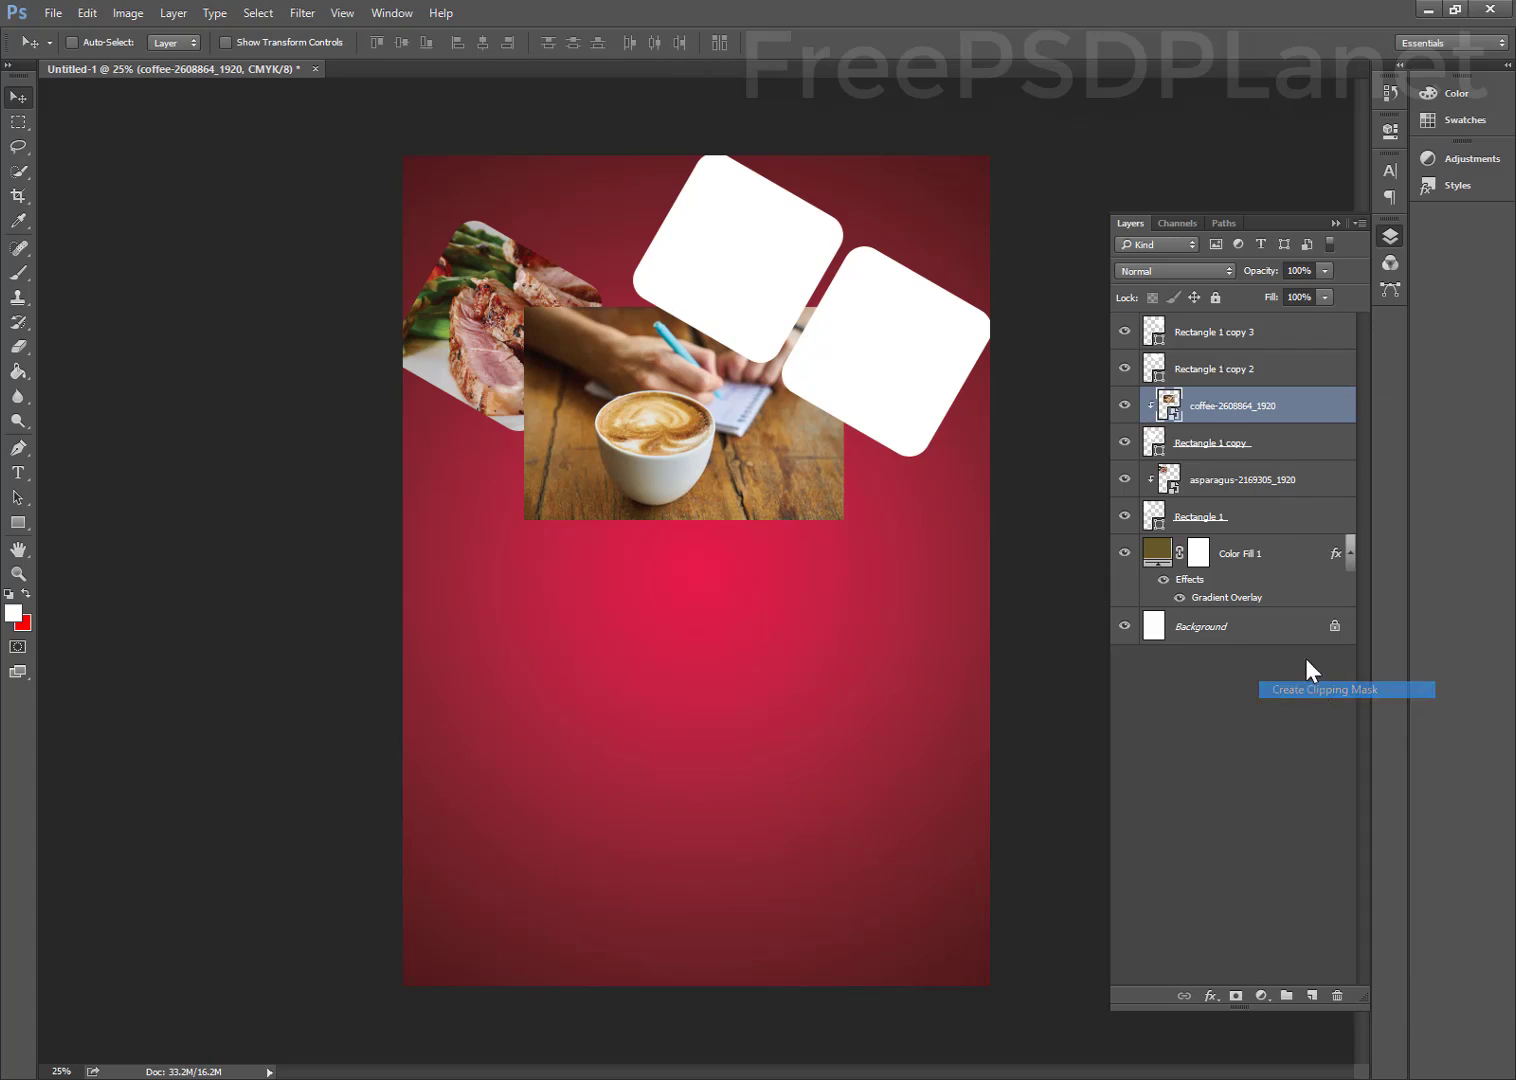
drag(660, 394, 656, 392)
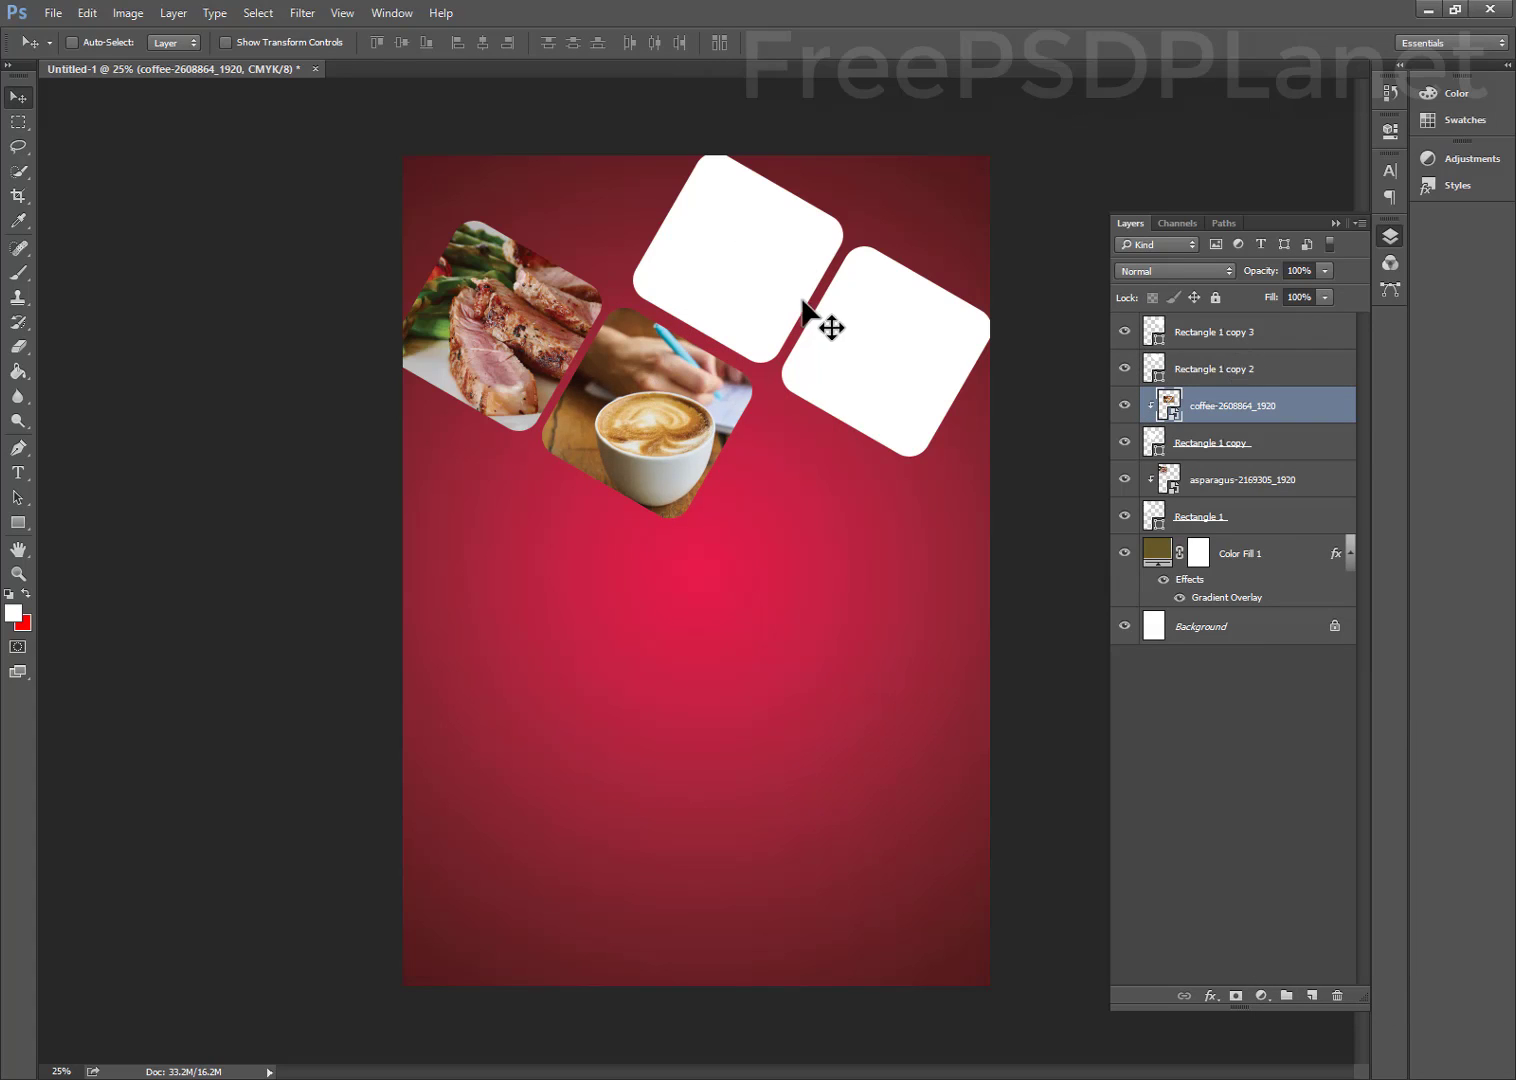
ctrl+click(721, 267)
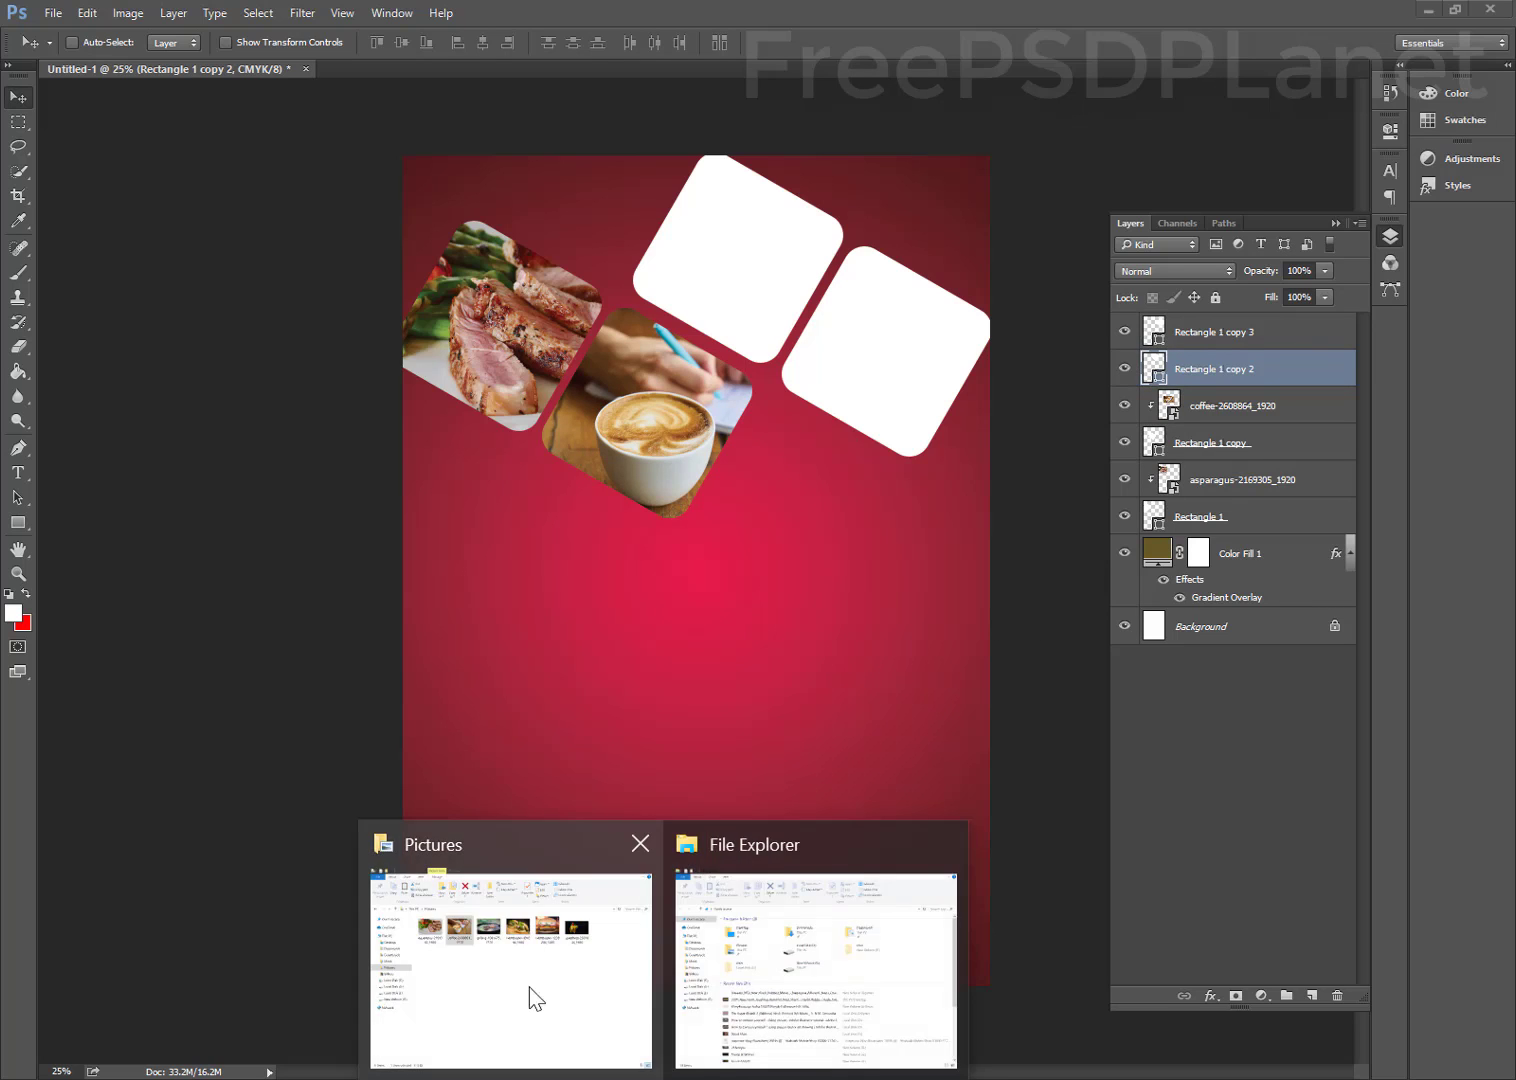
Drag the grilling photo into the poster, scaled to about 17.5%, over the top square
click(531, 999)
drag(645, 345, 762, 218)
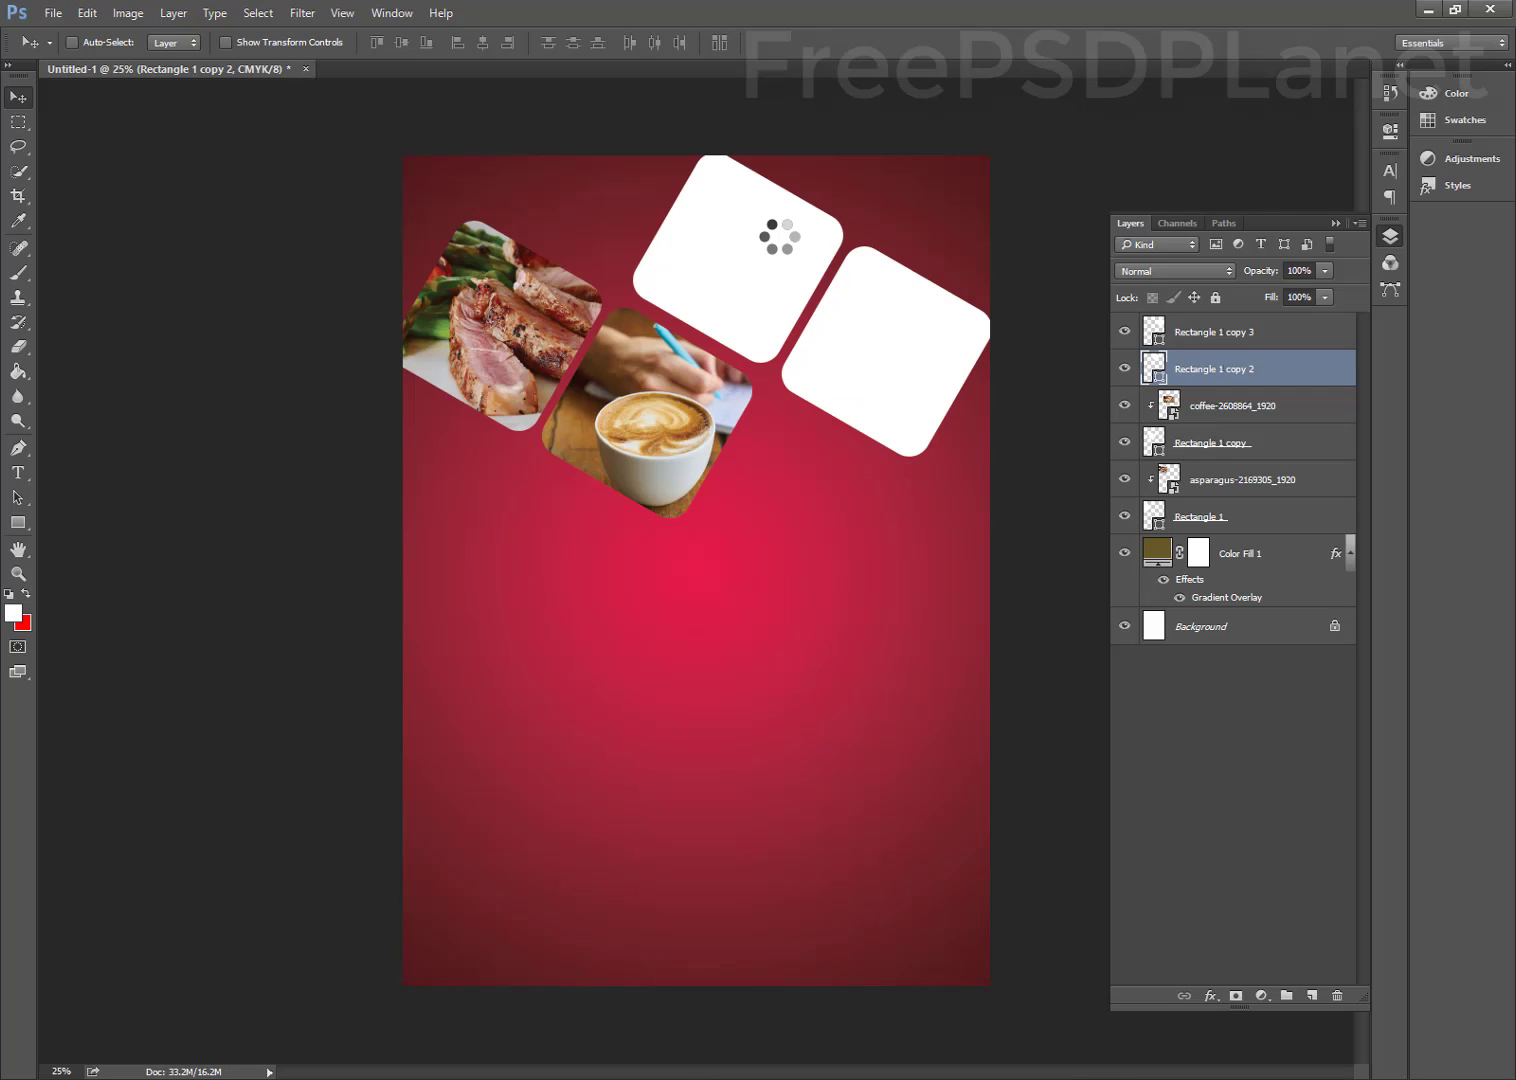
drag(699, 516, 574, 295)
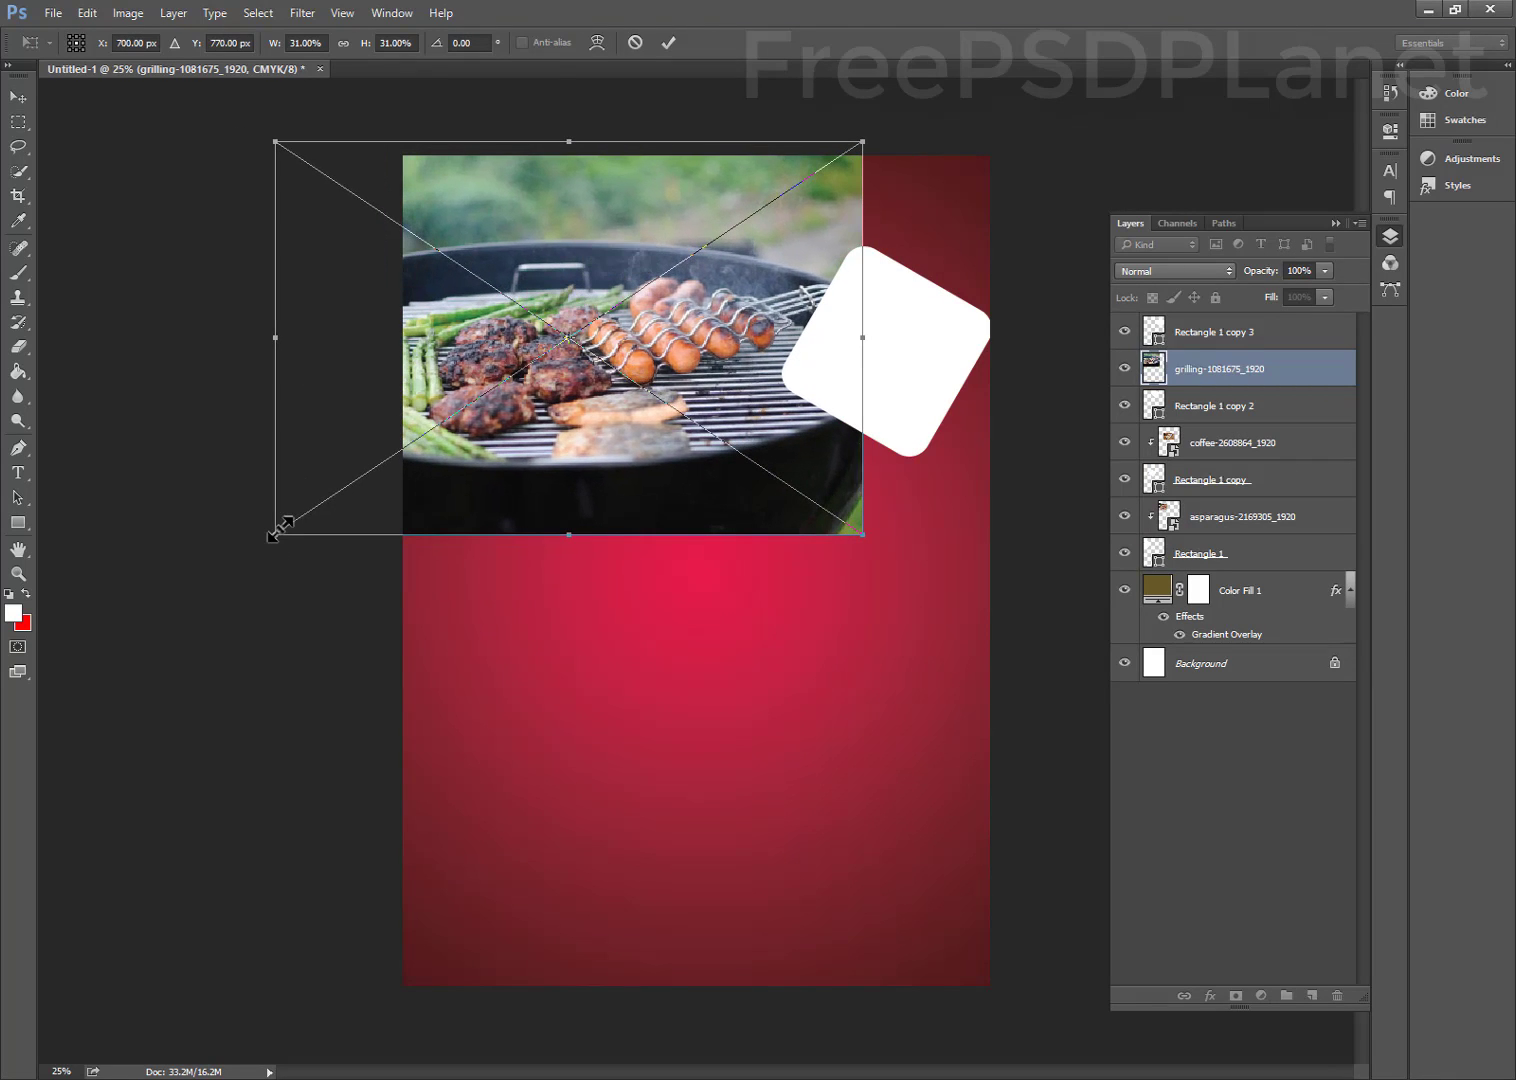
drag(280, 528, 566, 398)
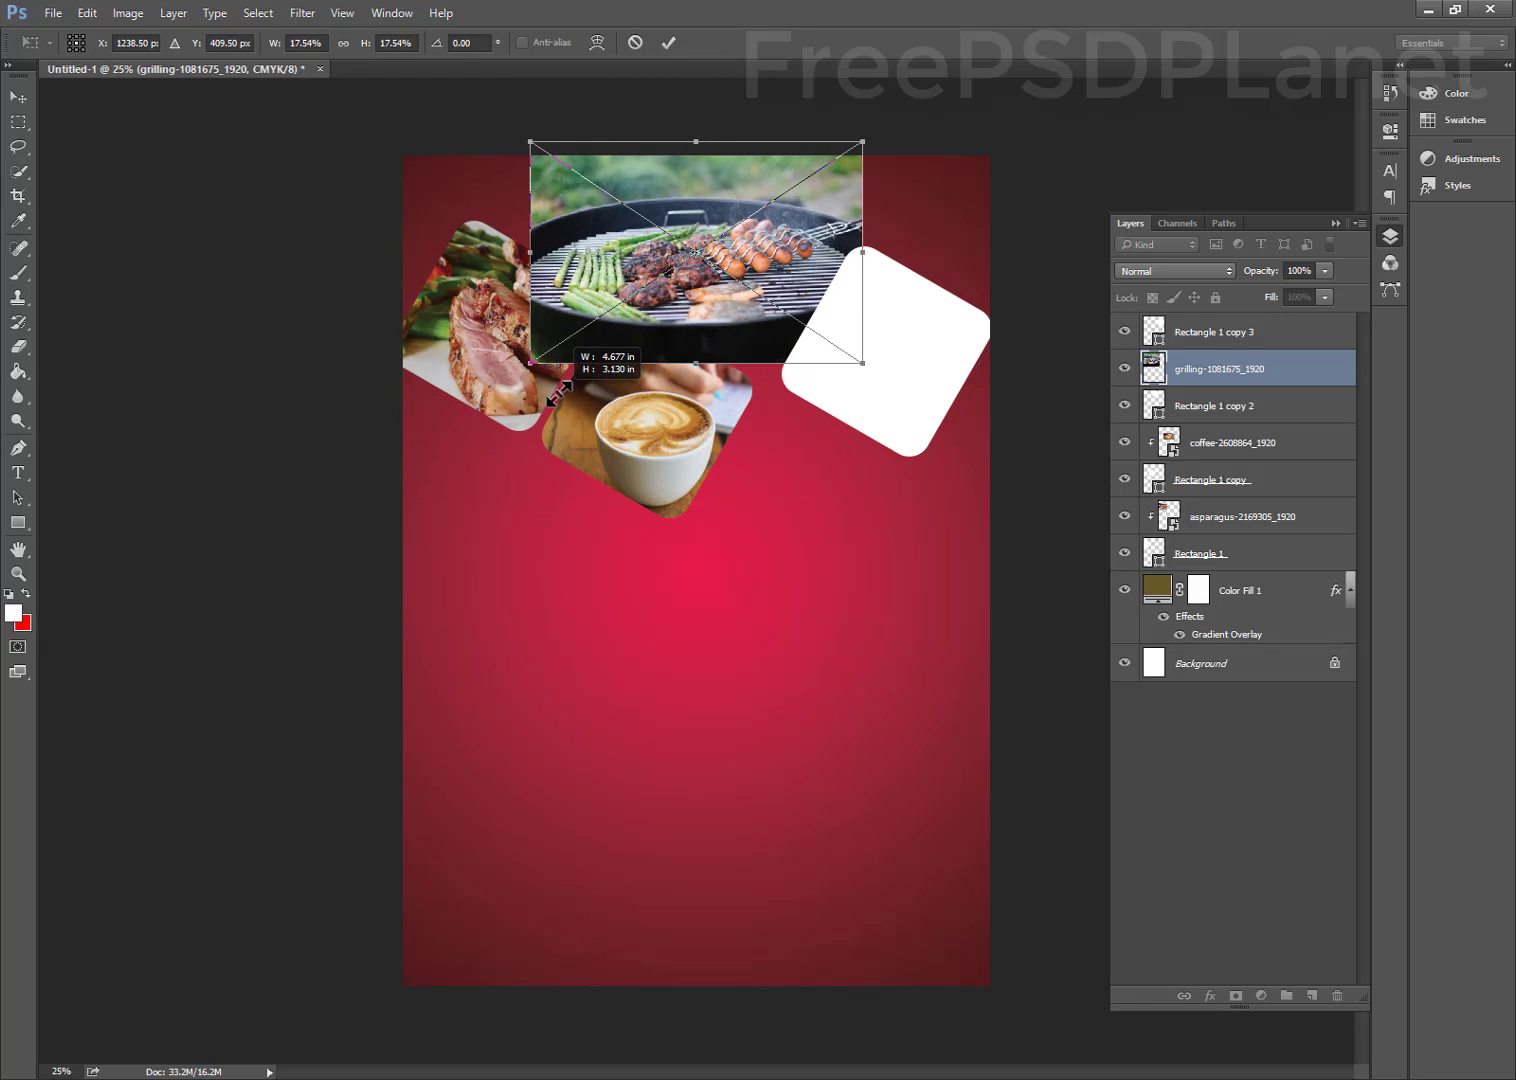
drag(605, 268, 659, 280)
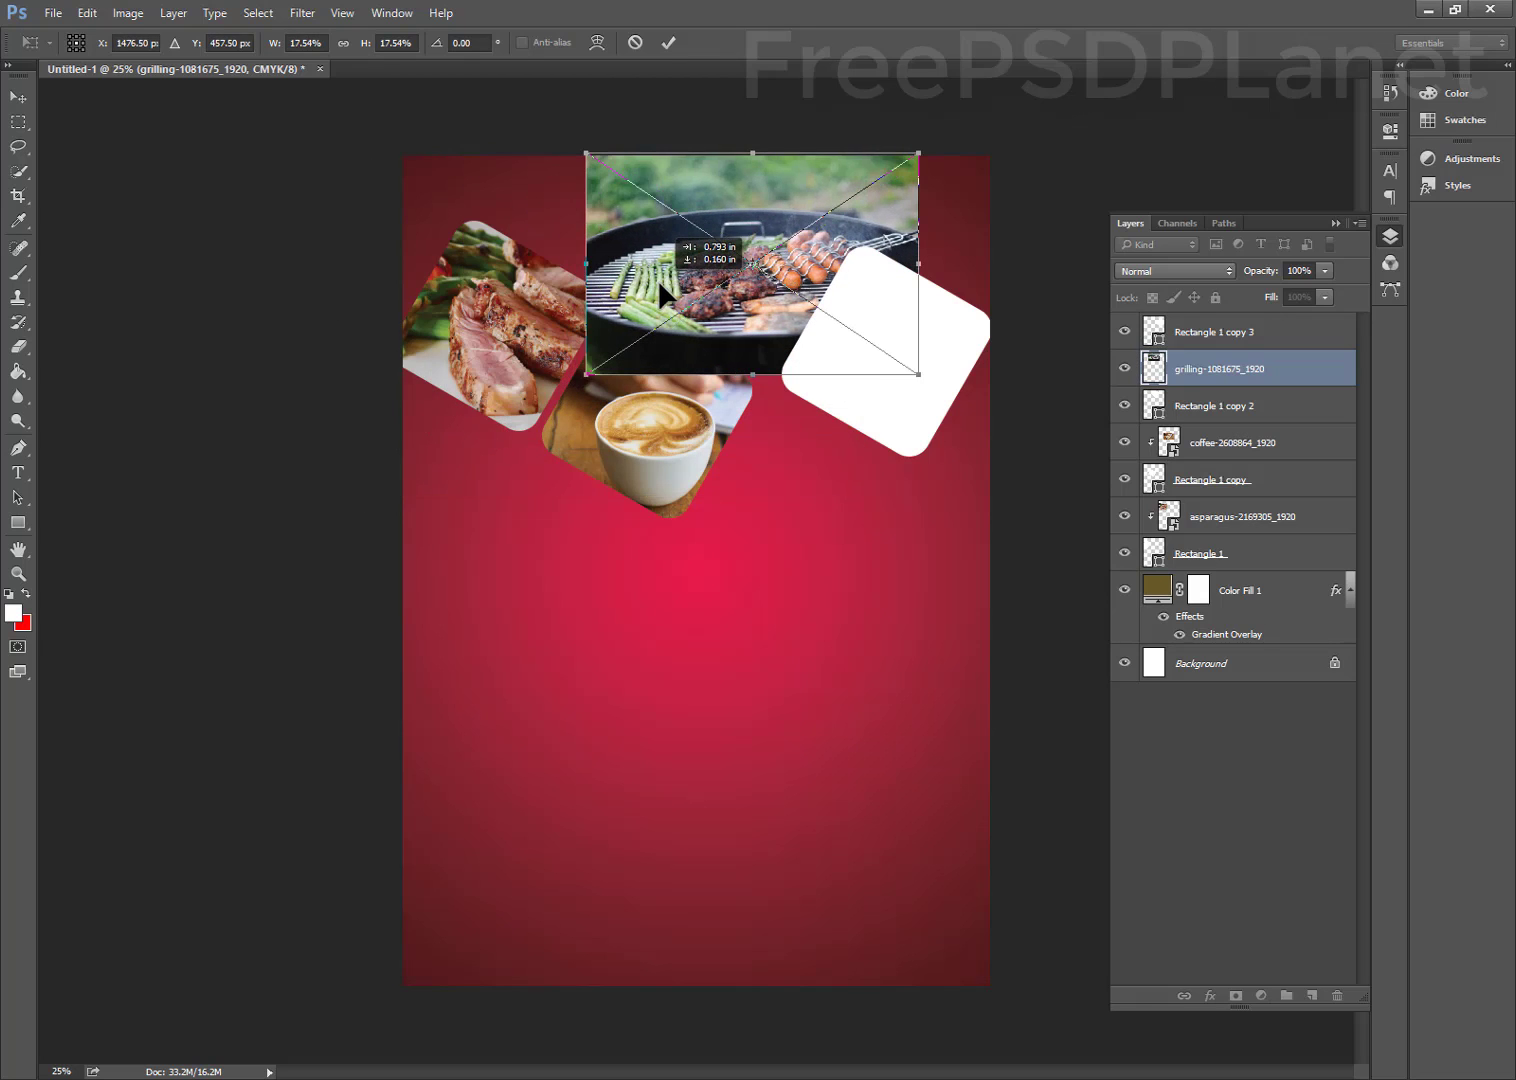
click(665, 48)
Clip the grilling photo into the top rounded square
right_click(1261, 372)
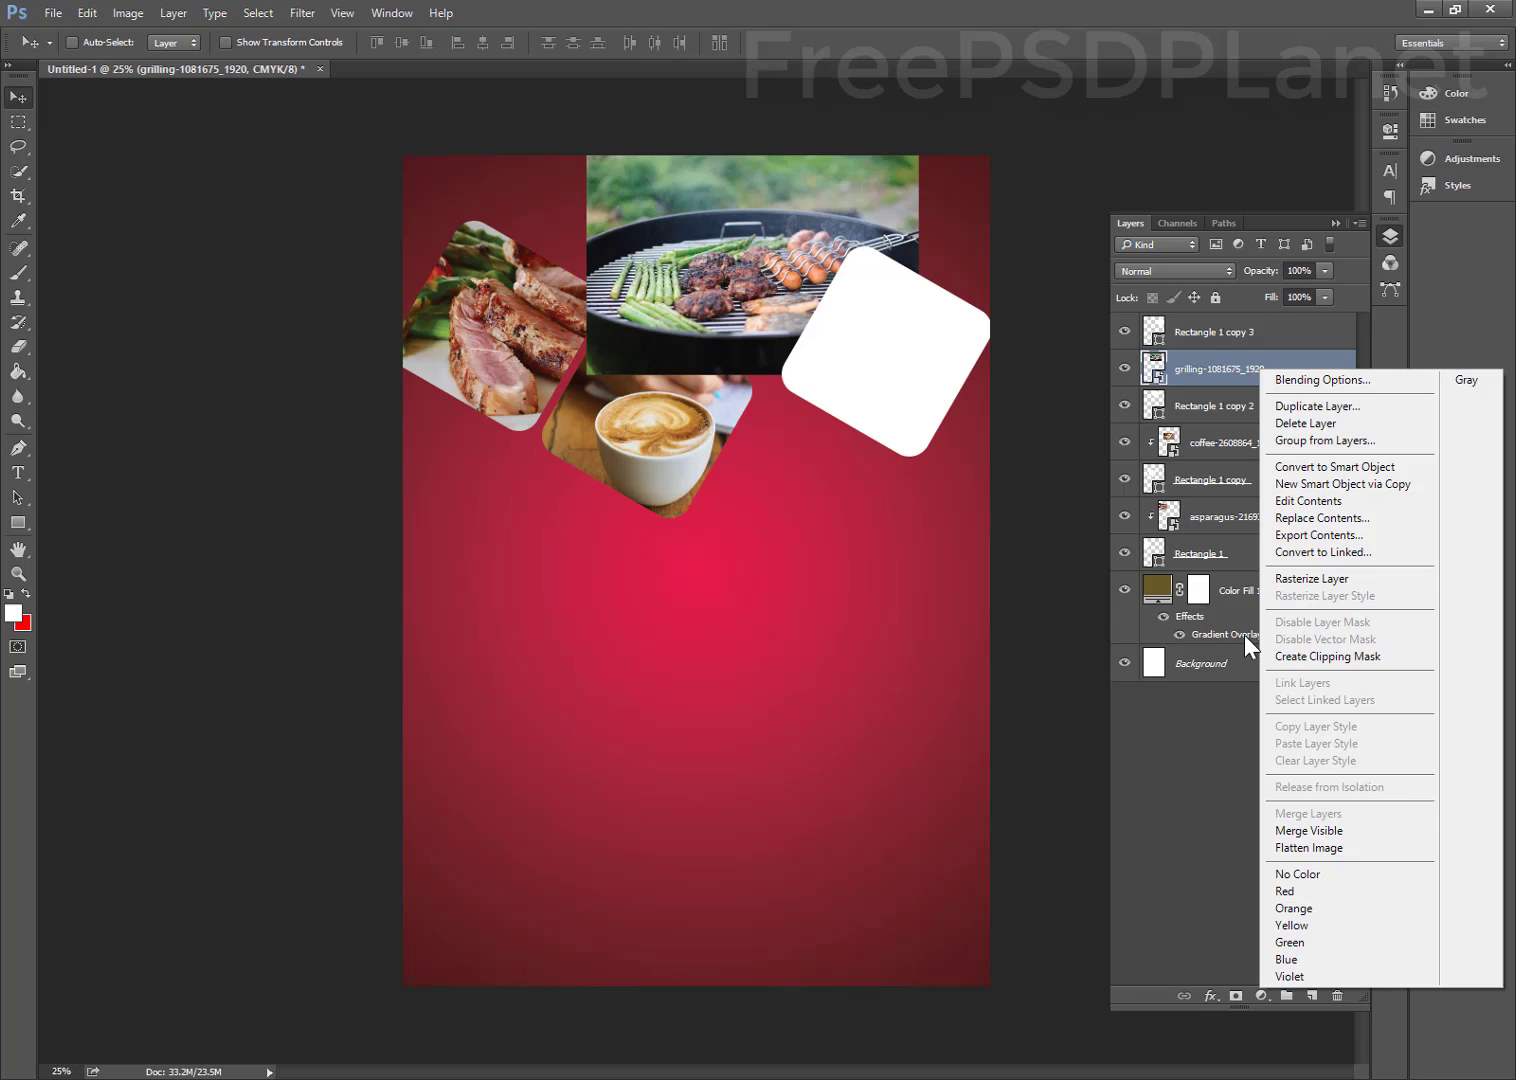
click(1341, 656)
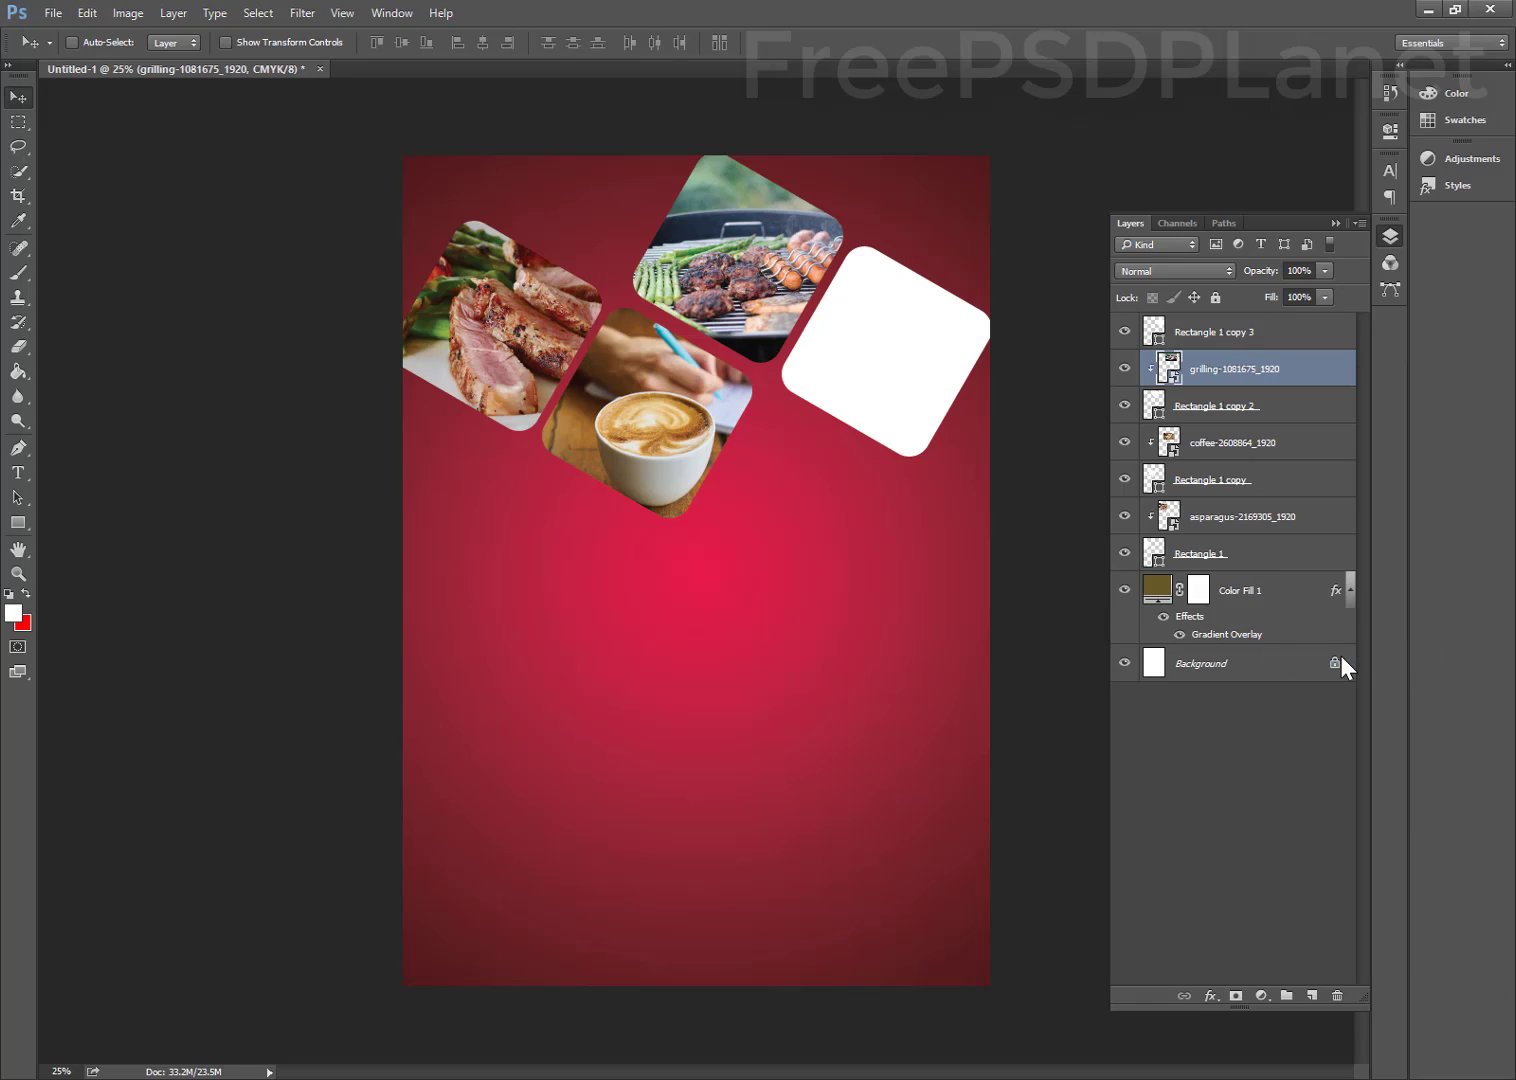
ctrl+click(868, 385)
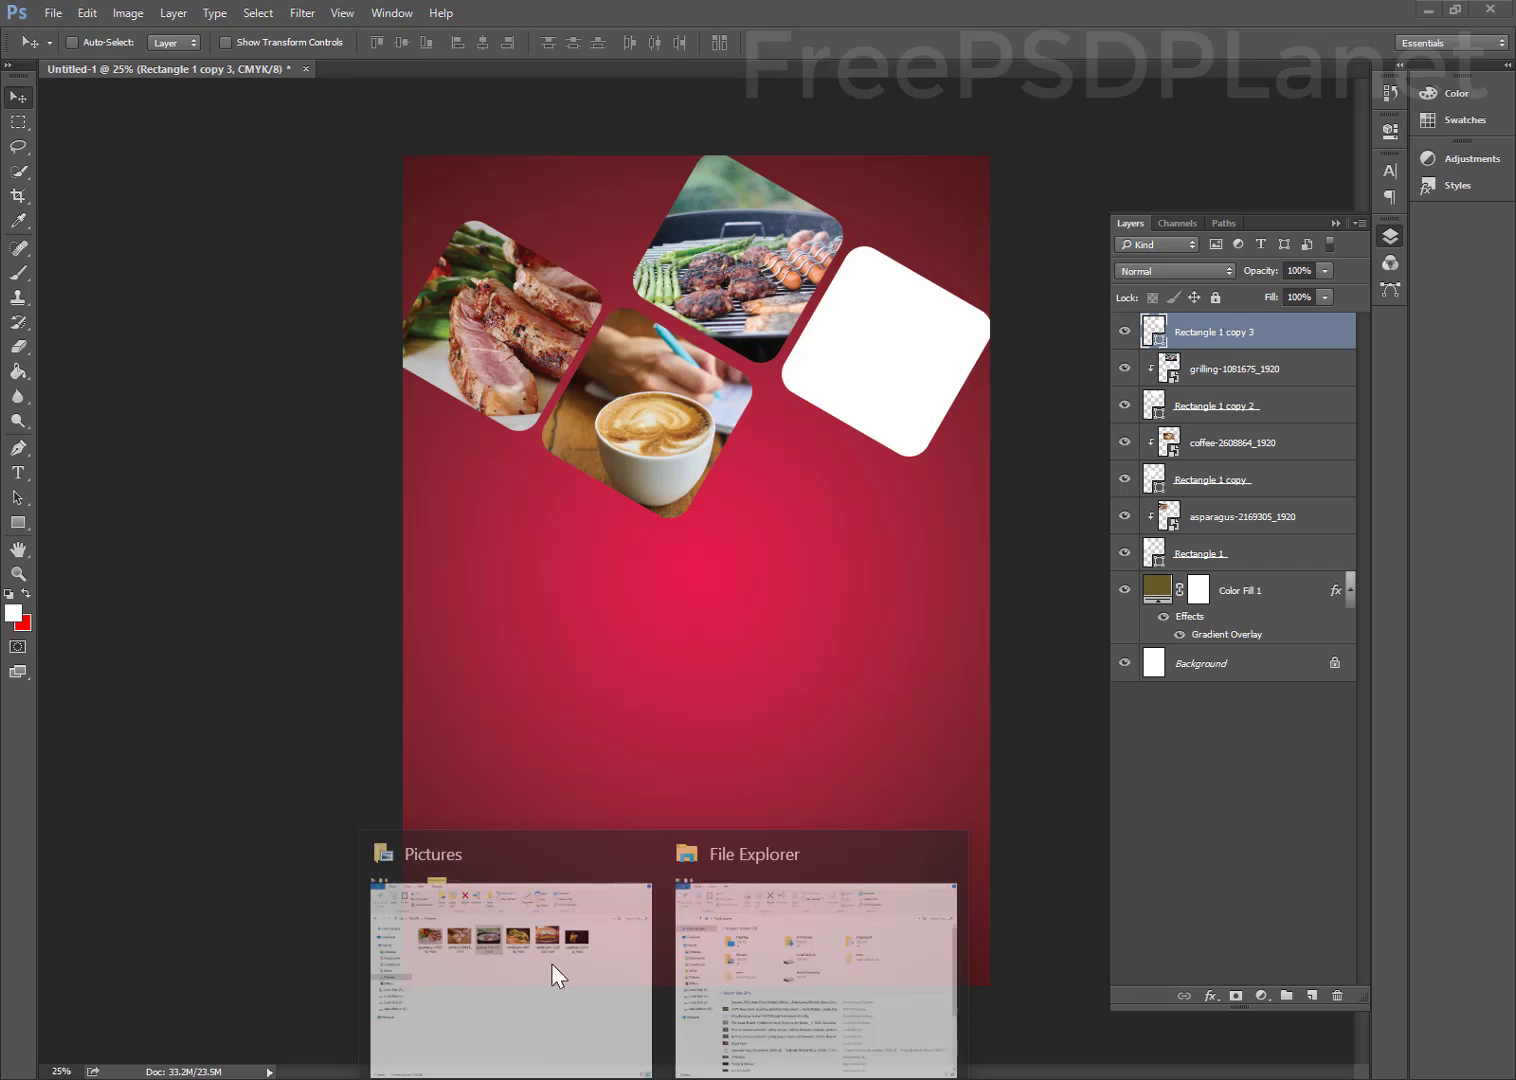
Drag the hamburger photo into the poster, scaled to about 23%, over the right square
click(550, 962)
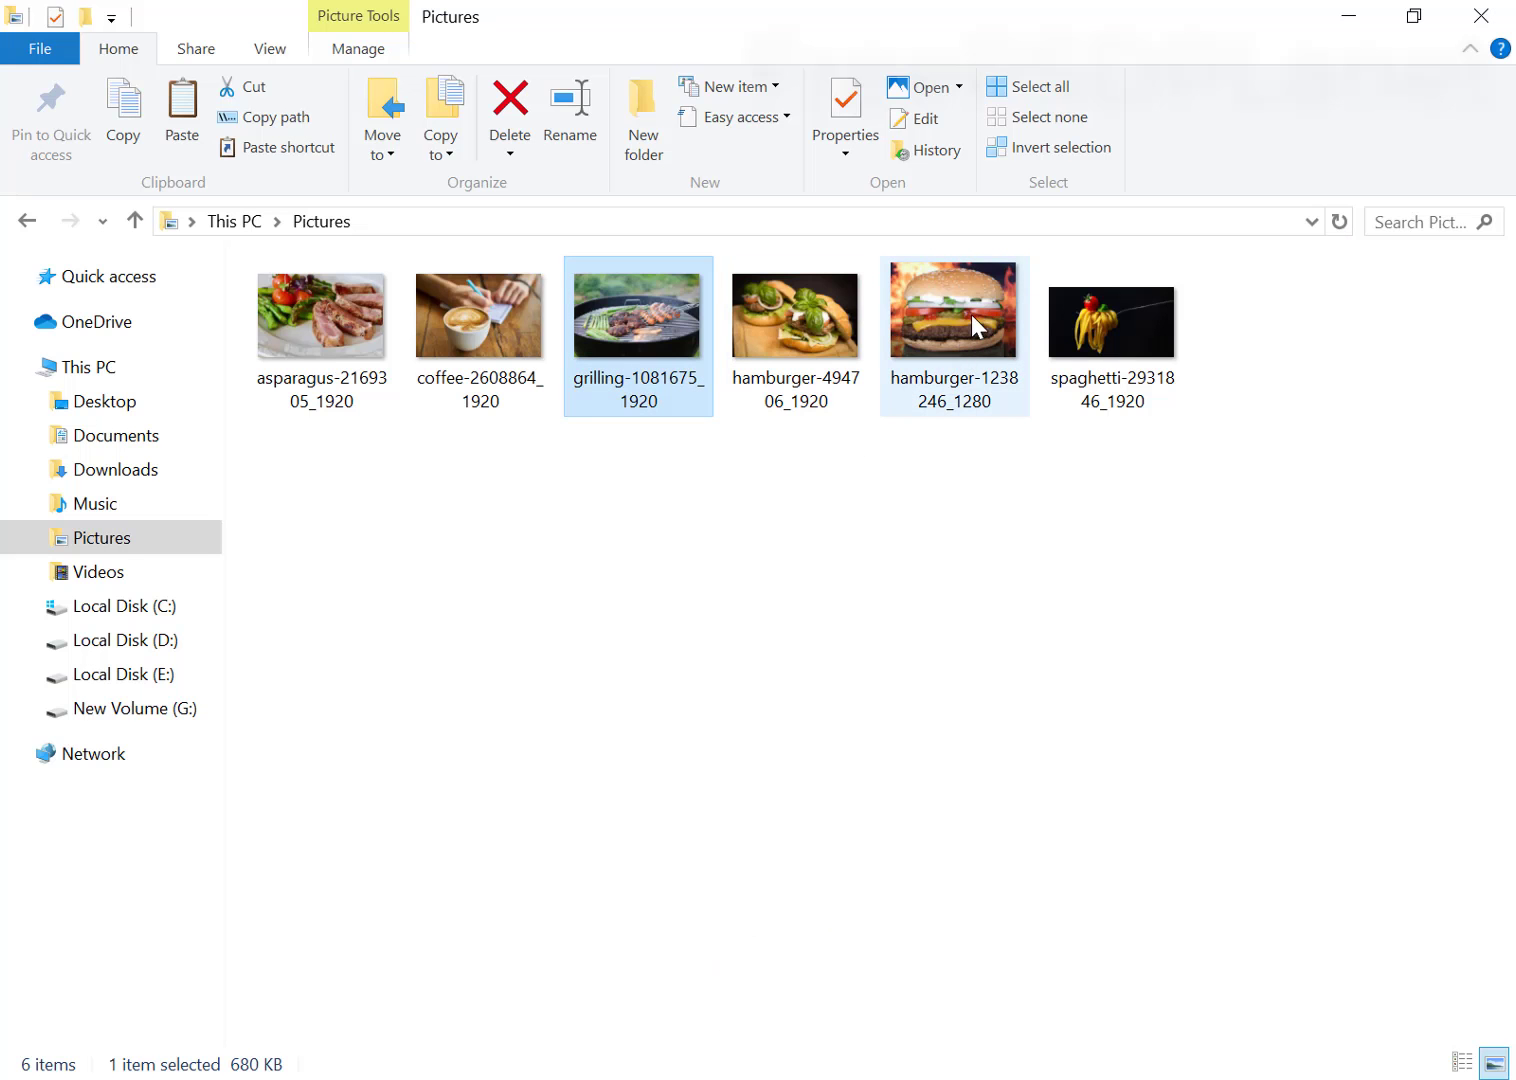
drag(973, 325, 860, 339)
drag(798, 415, 826, 309)
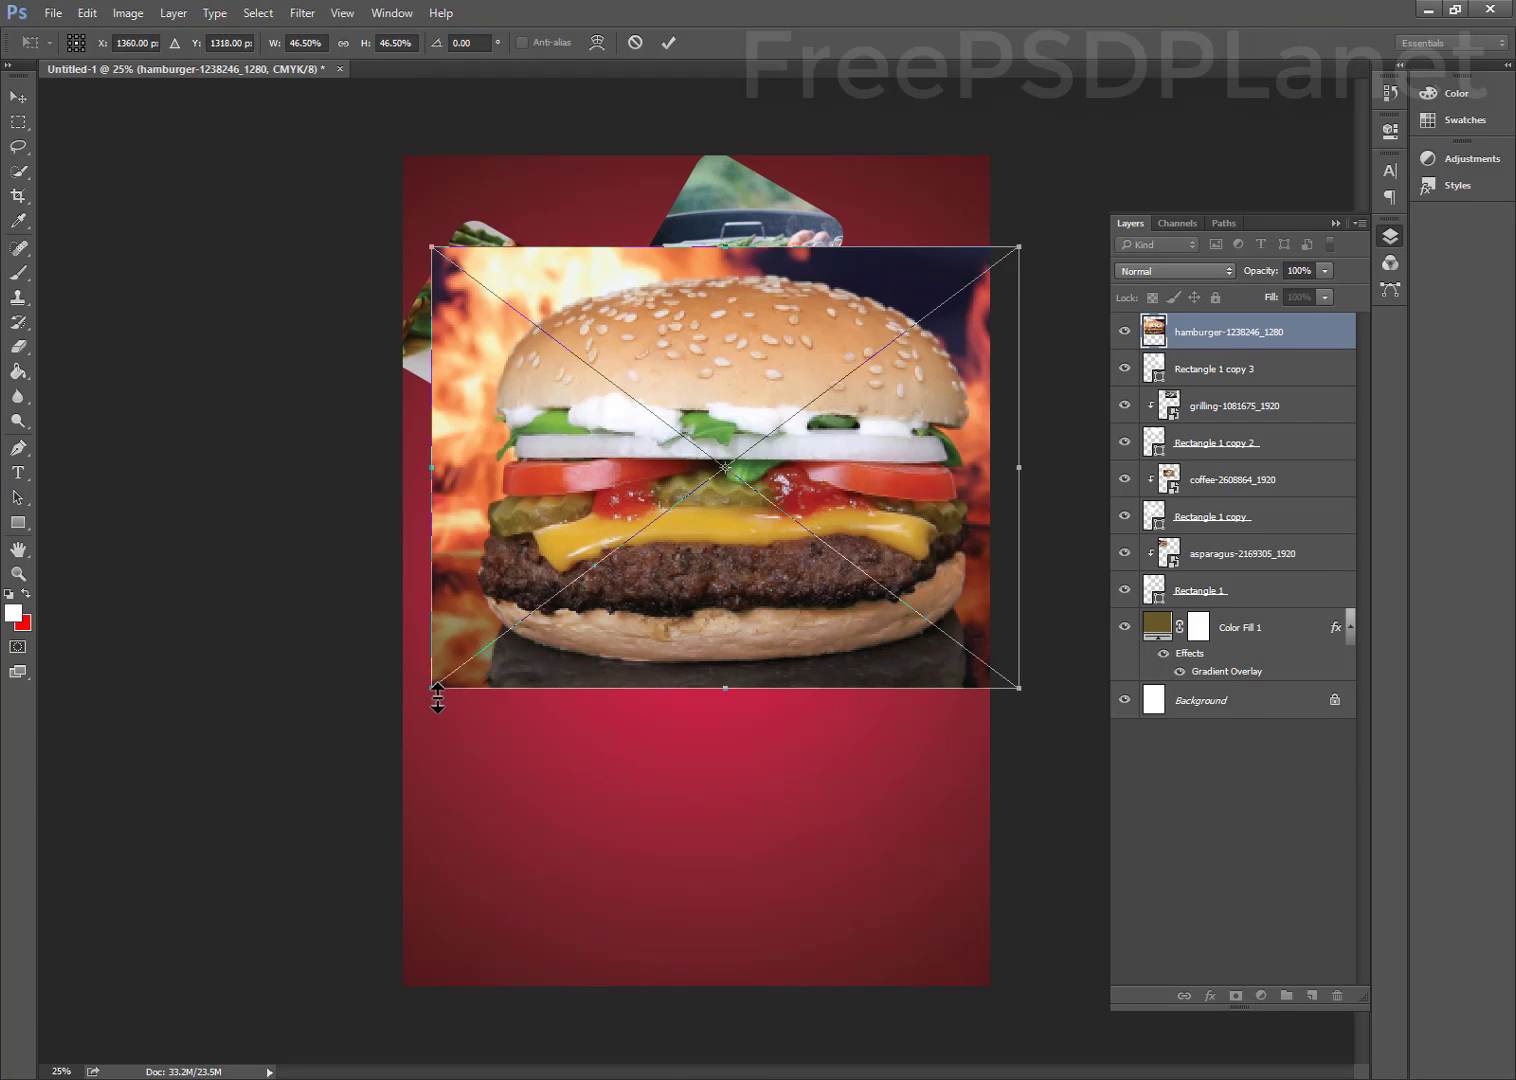
drag(432, 688, 741, 474)
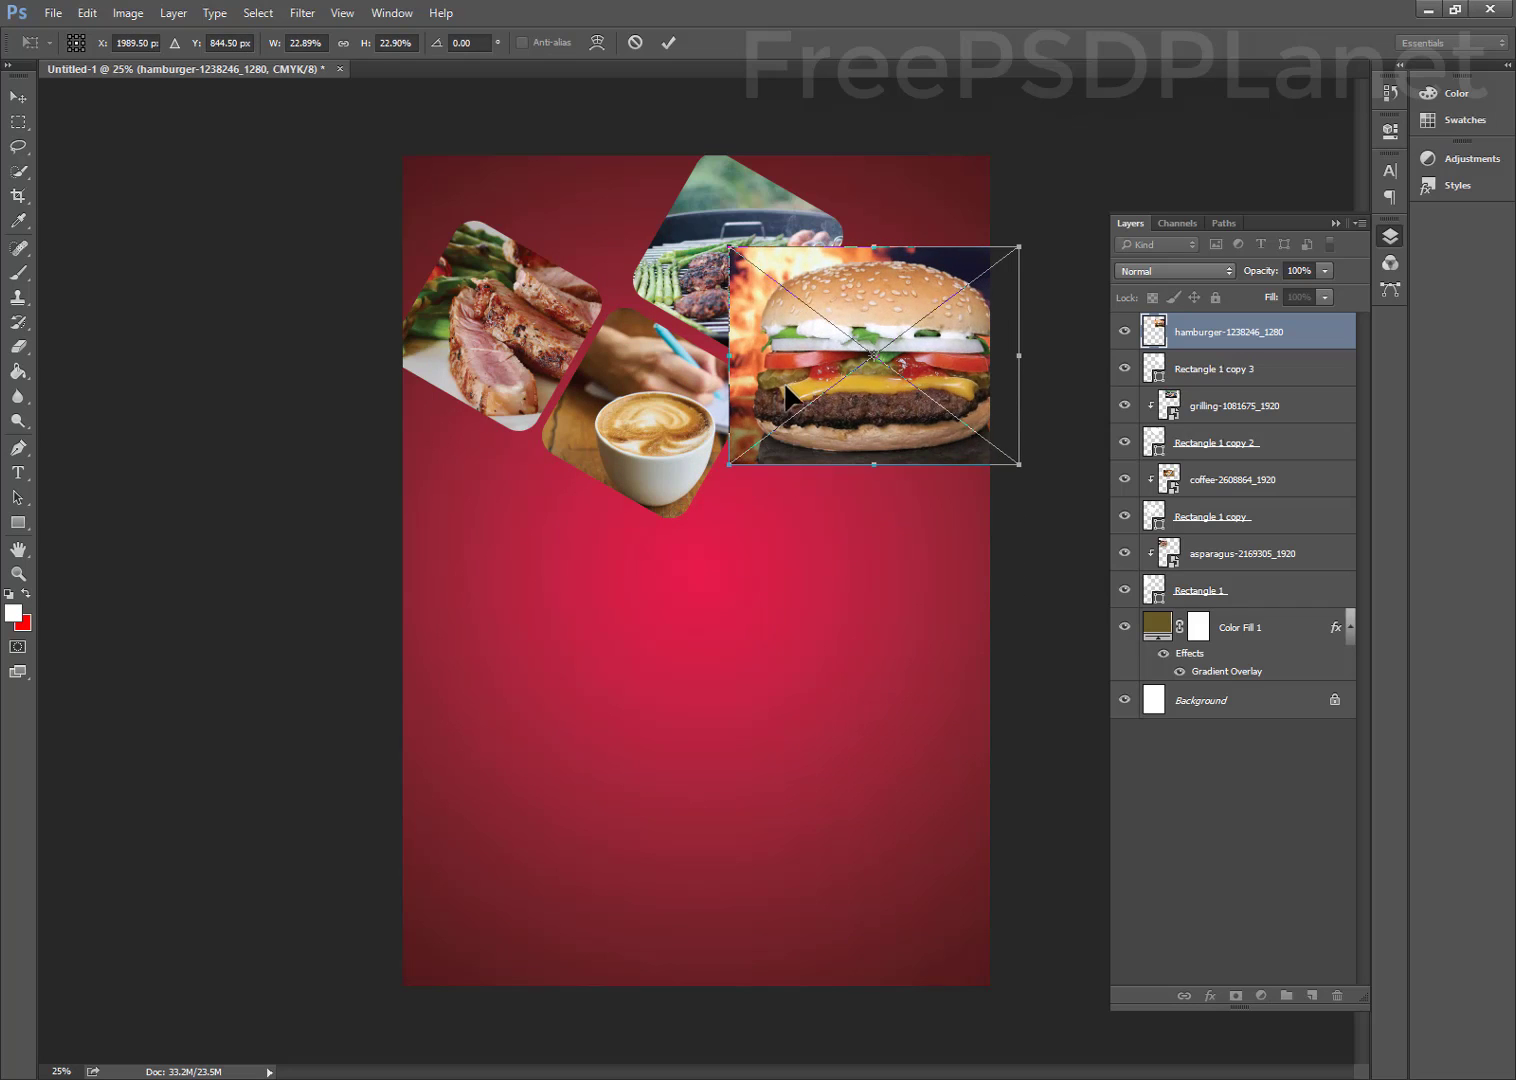
drag(788, 396, 812, 396)
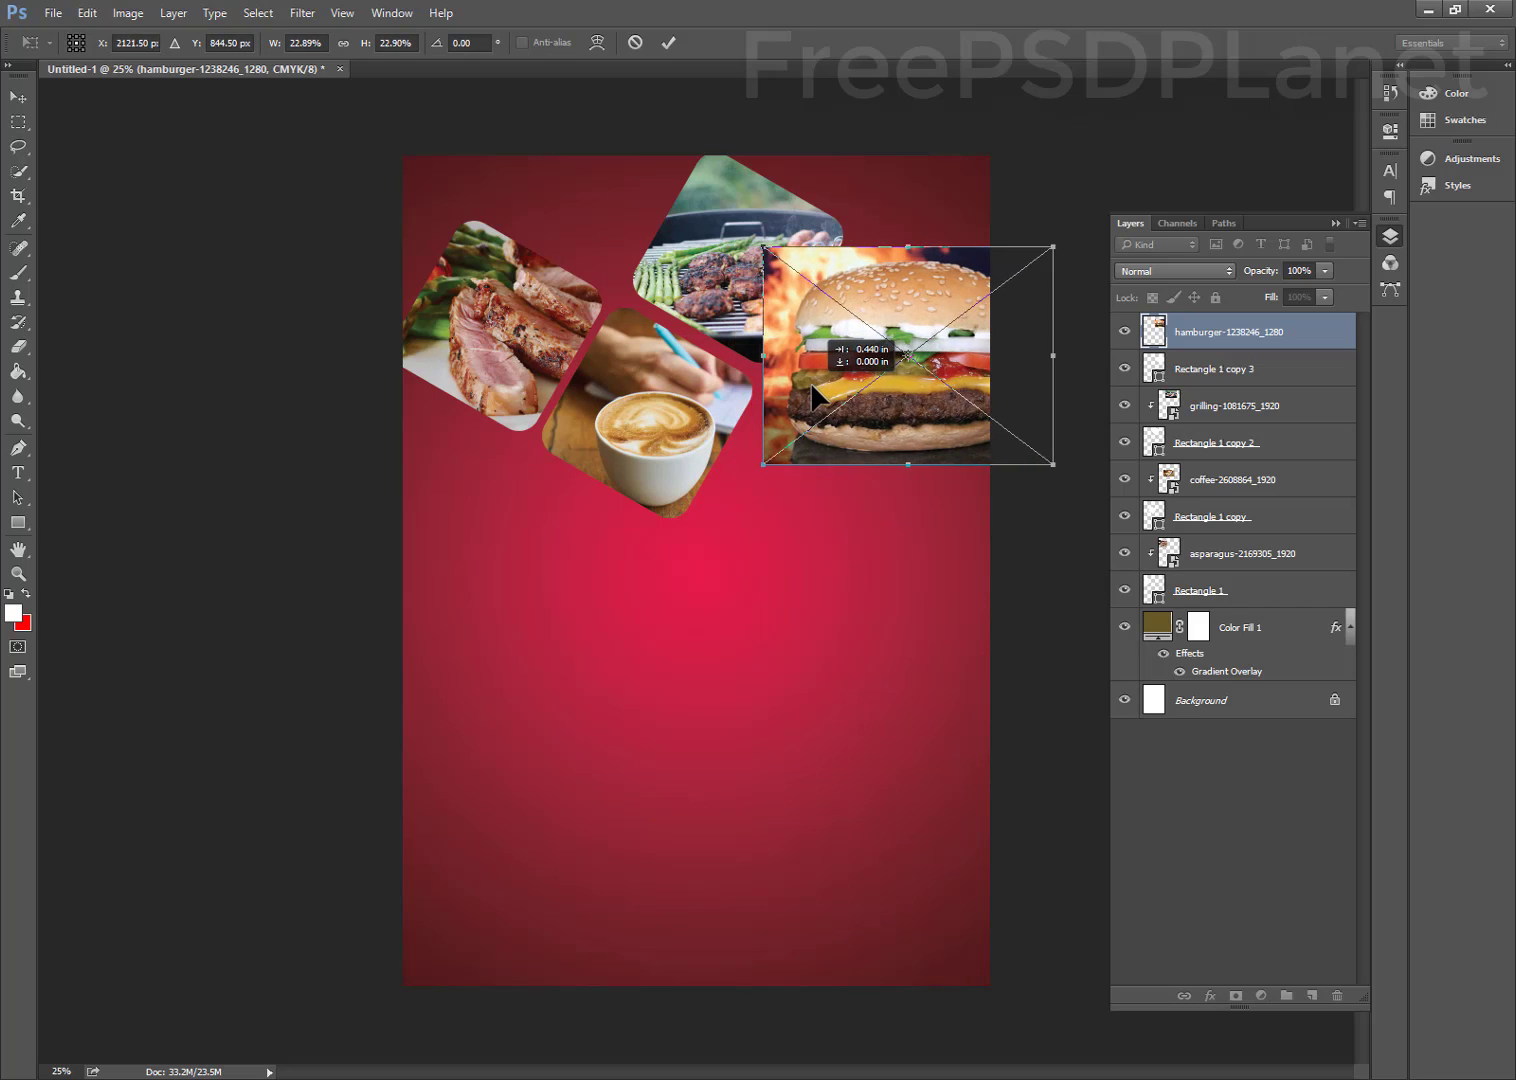
click(670, 38)
Clip the hamburger photo into the right rounded square and nudge it into place
right_click(1264, 335)
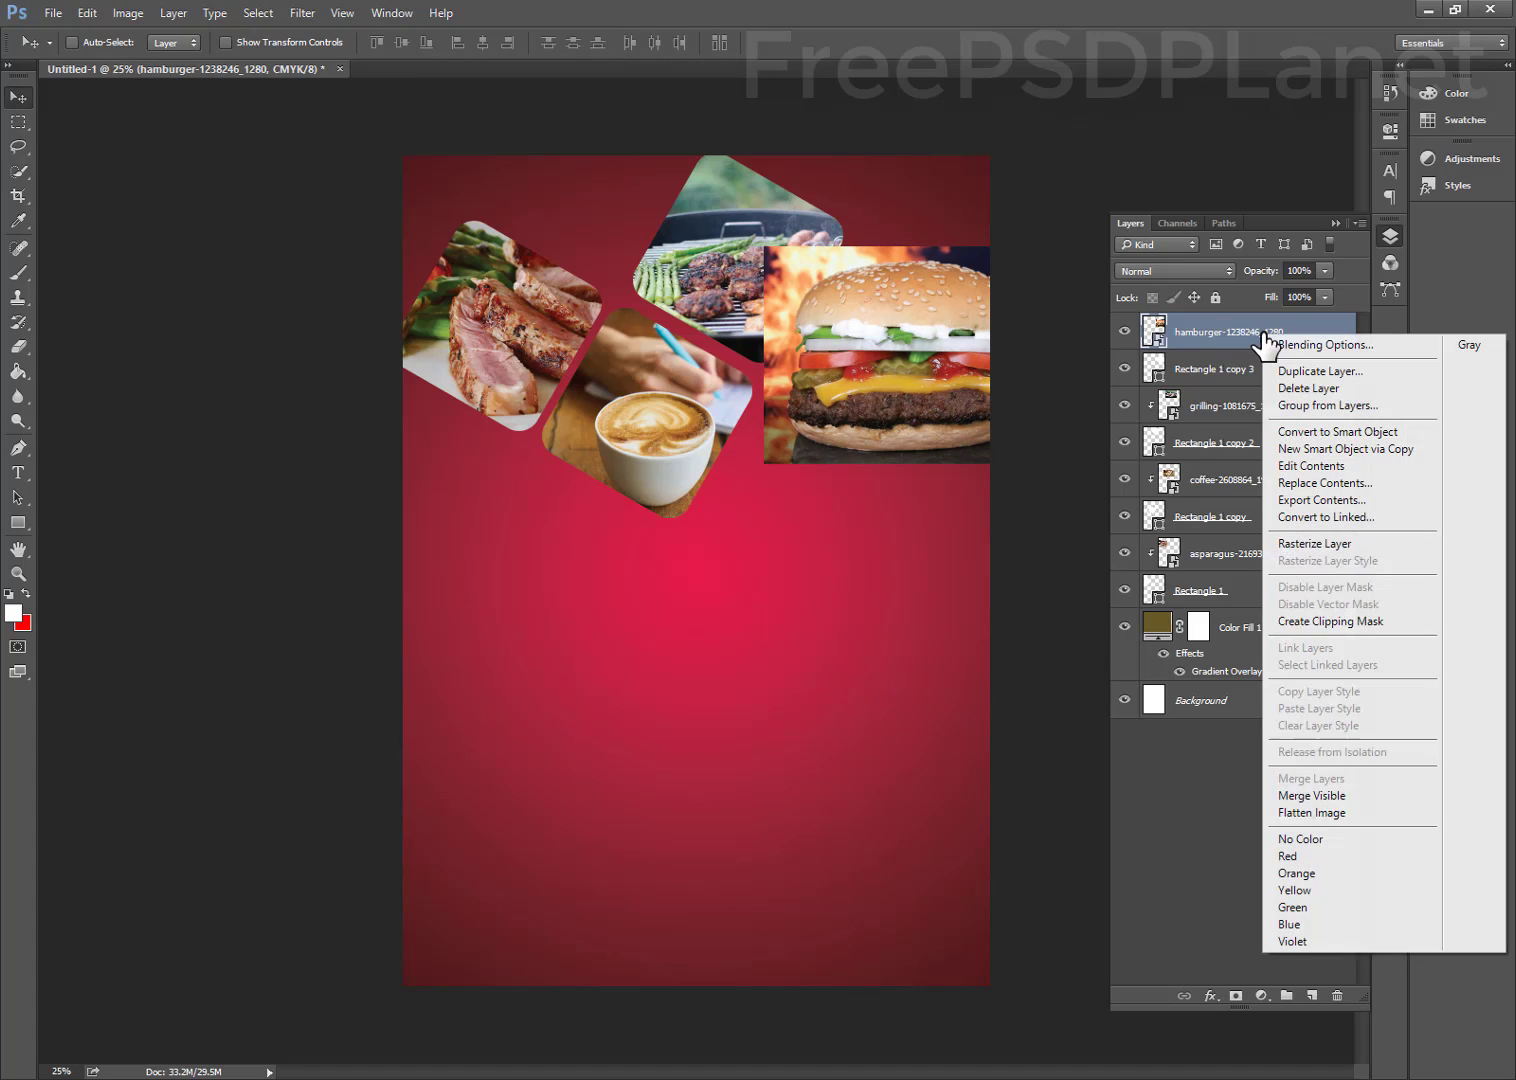
click(1303, 624)
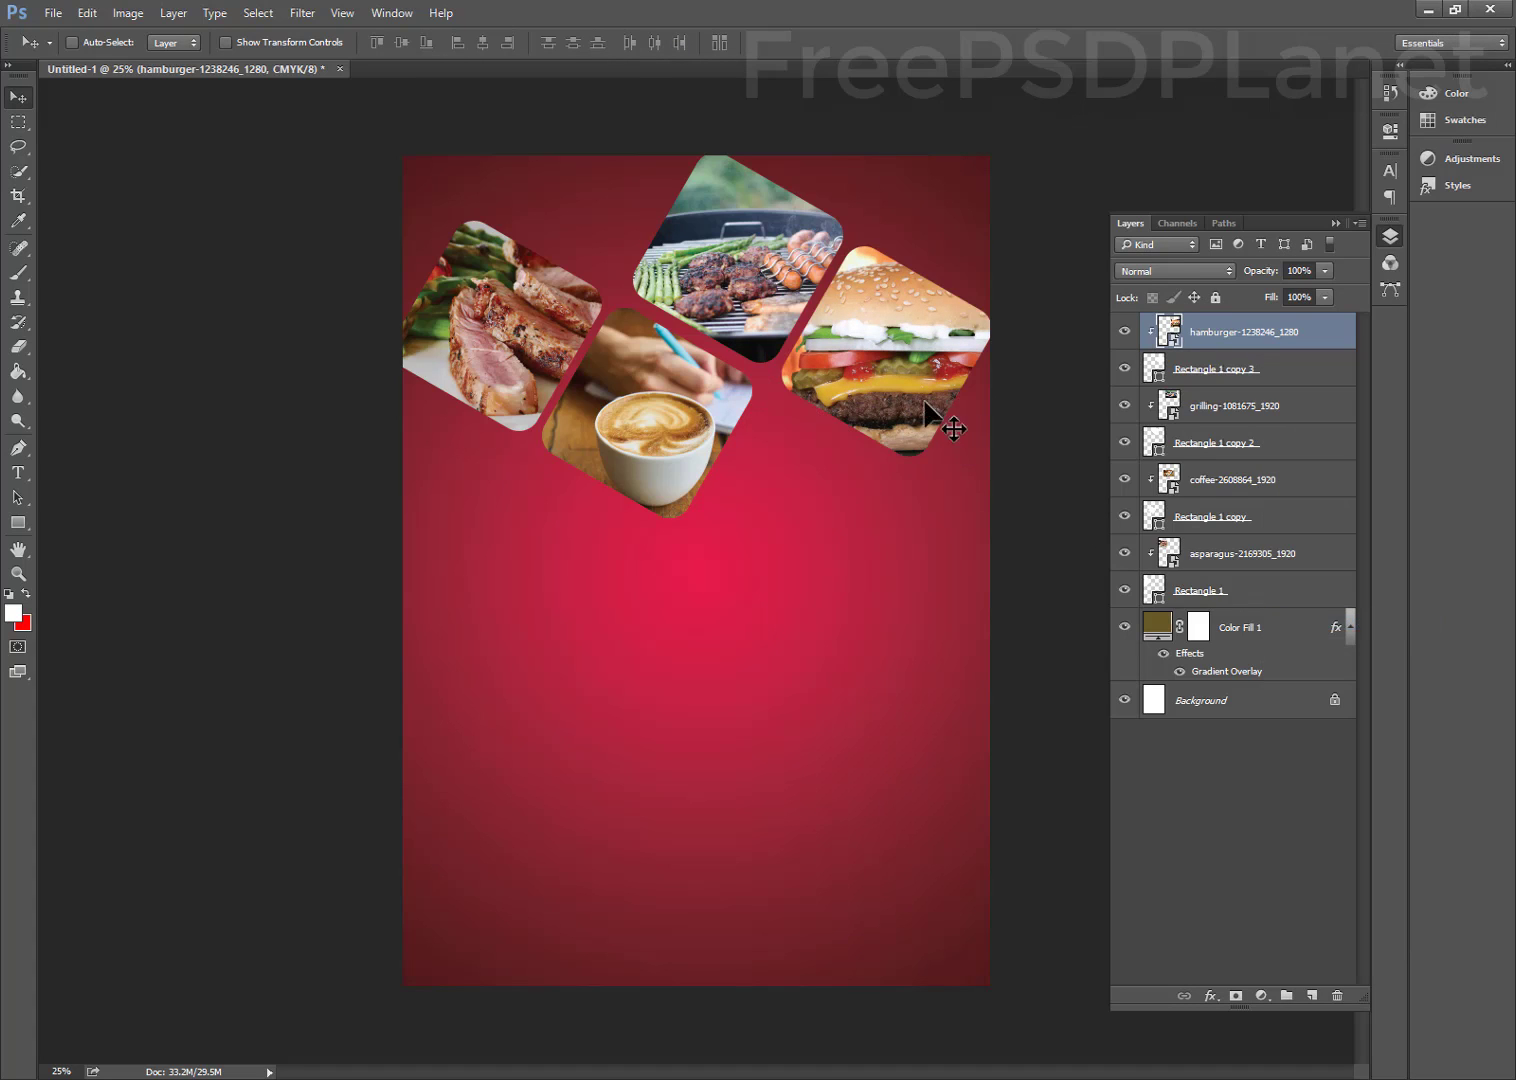
drag(862, 338, 871, 340)
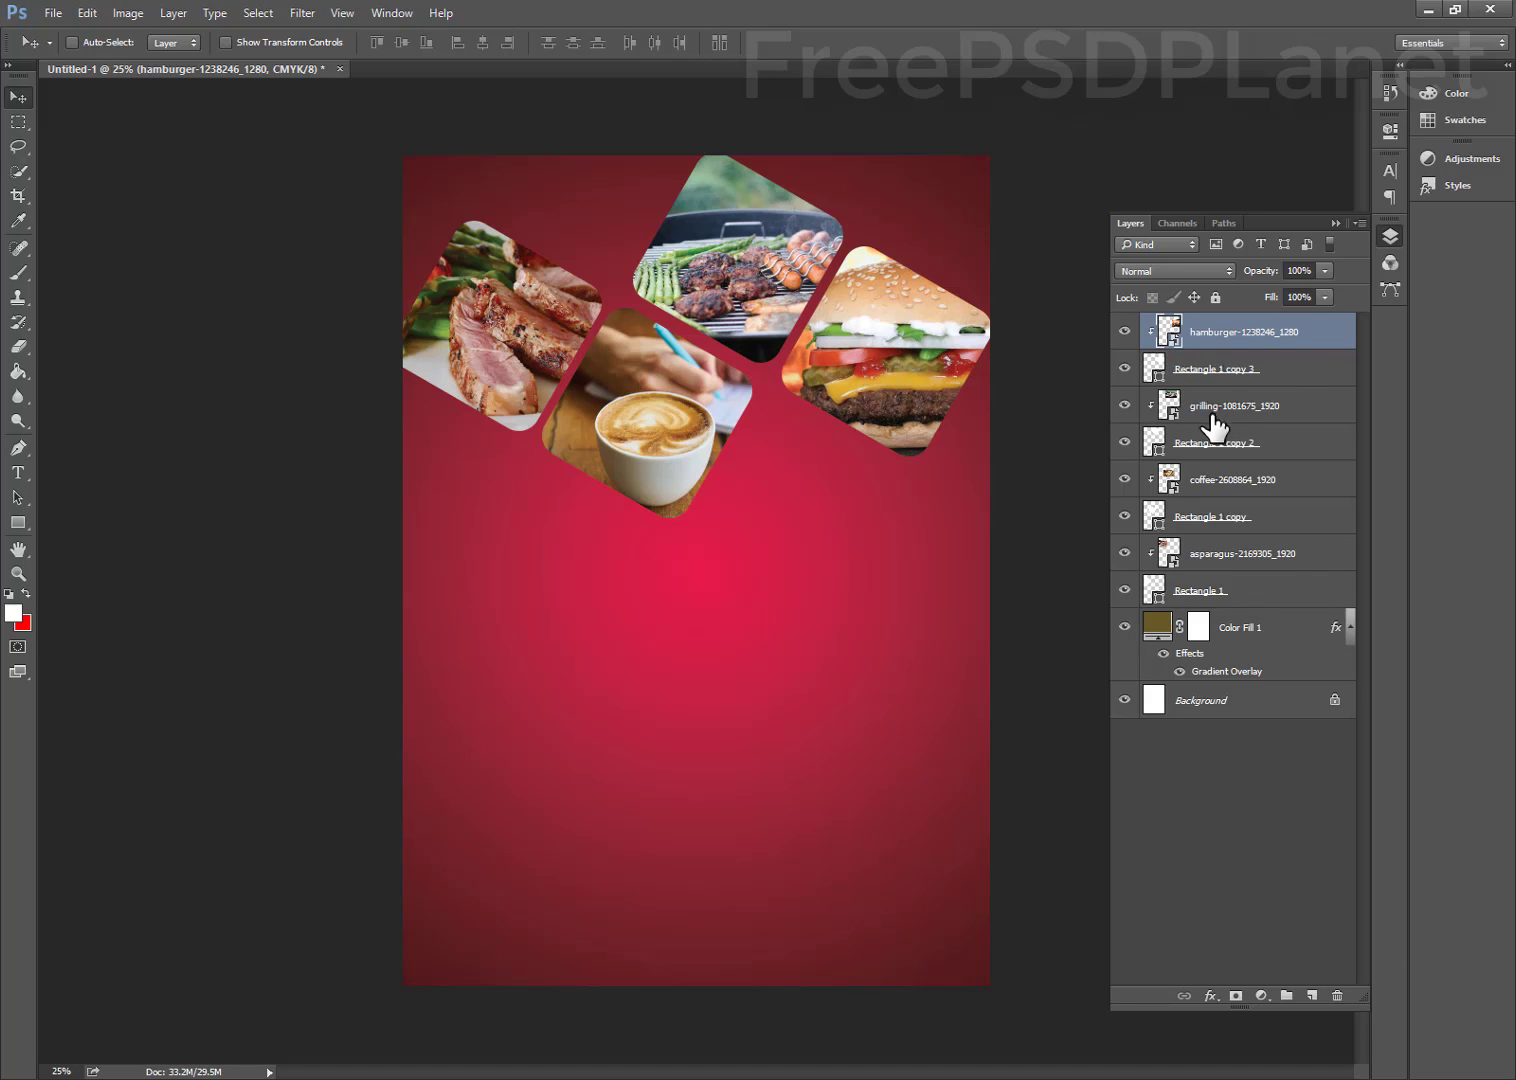
click(1208, 592)
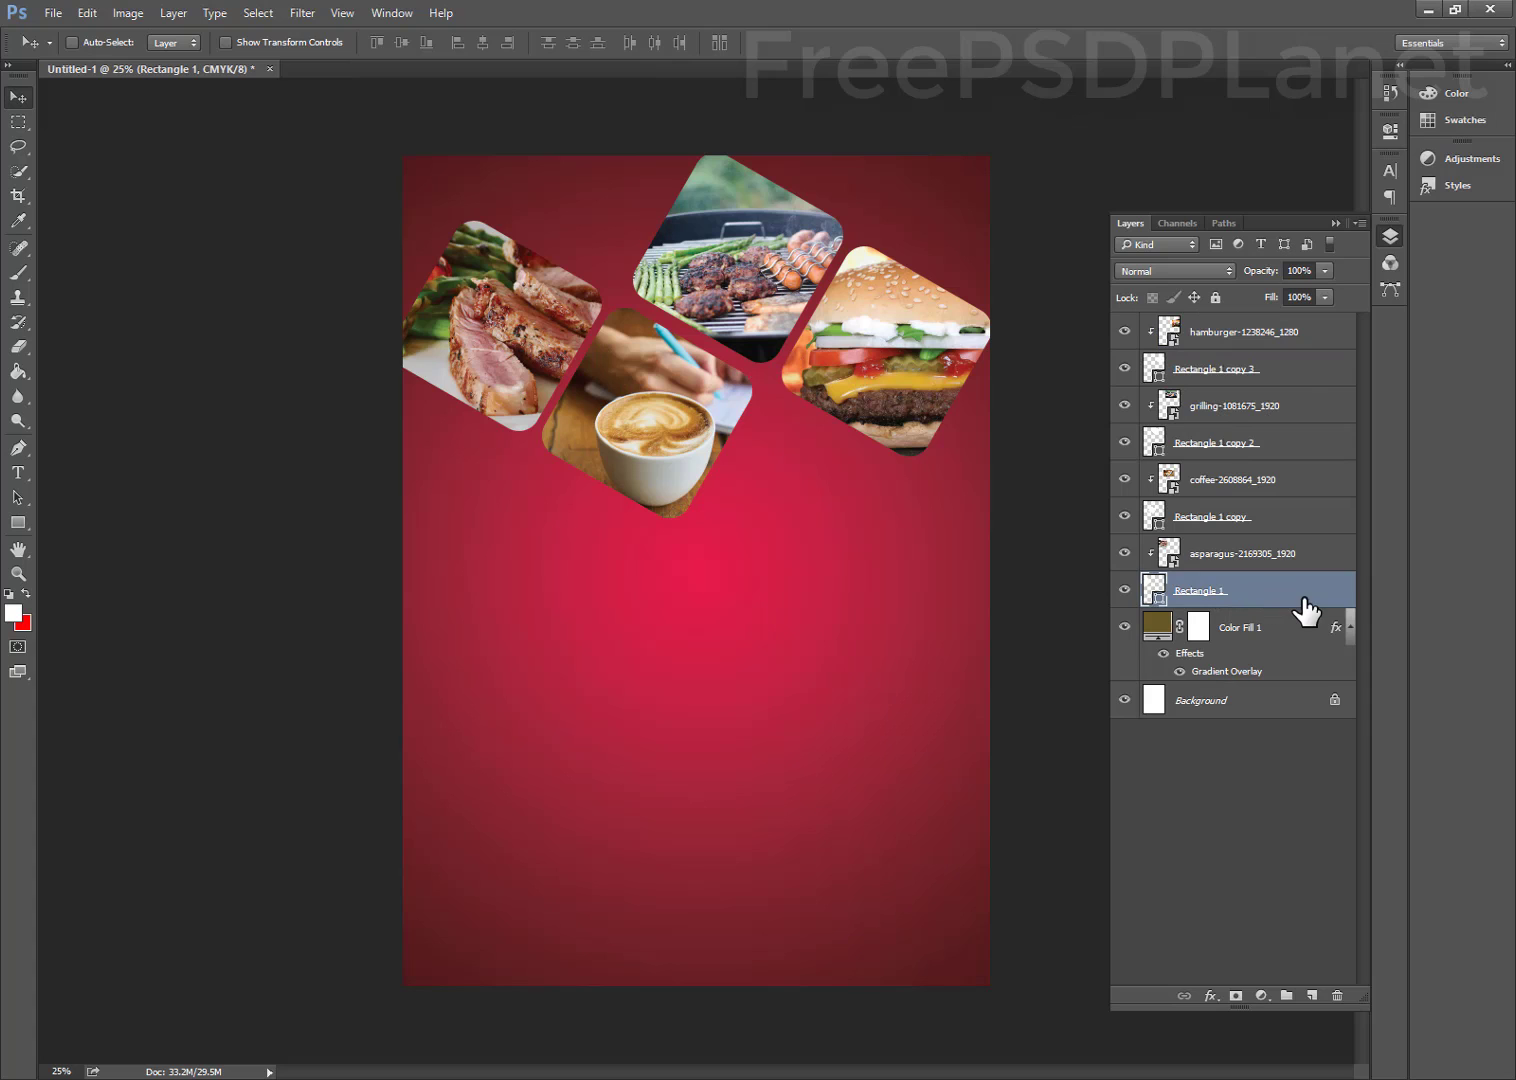
Give the steak photo's rounded frame, Rectangle 1, a white outside stroke
double_click(1304, 598)
click(899, 694)
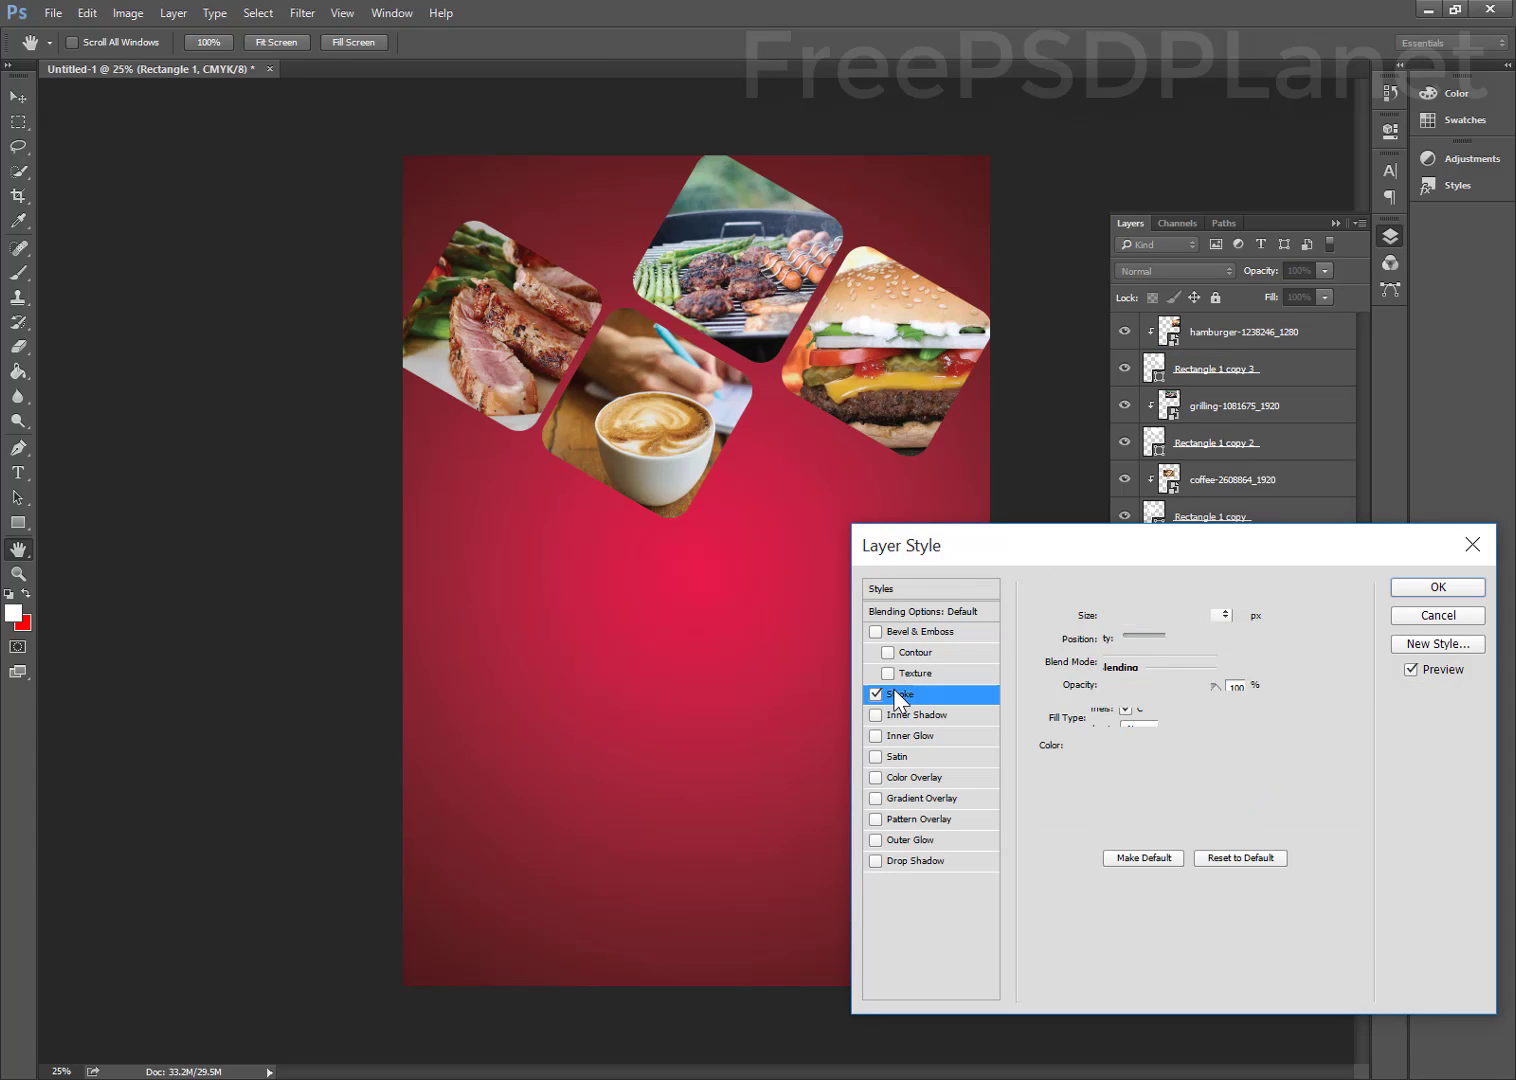
click(1082, 748)
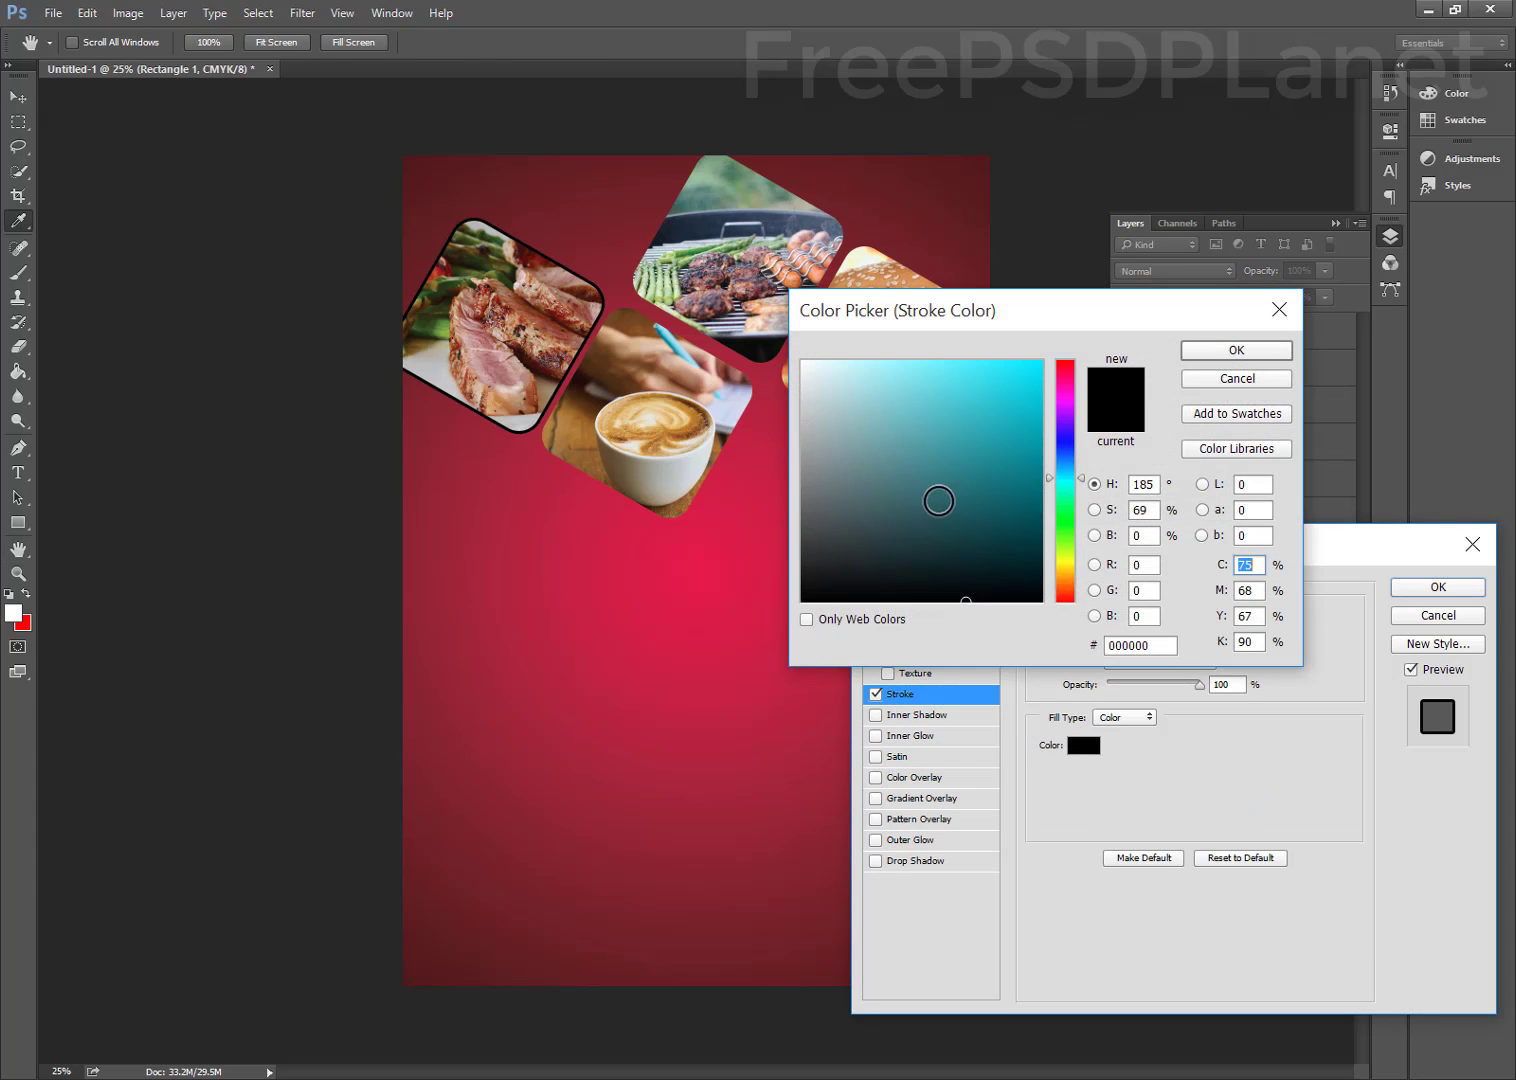
drag(937, 501, 702, 350)
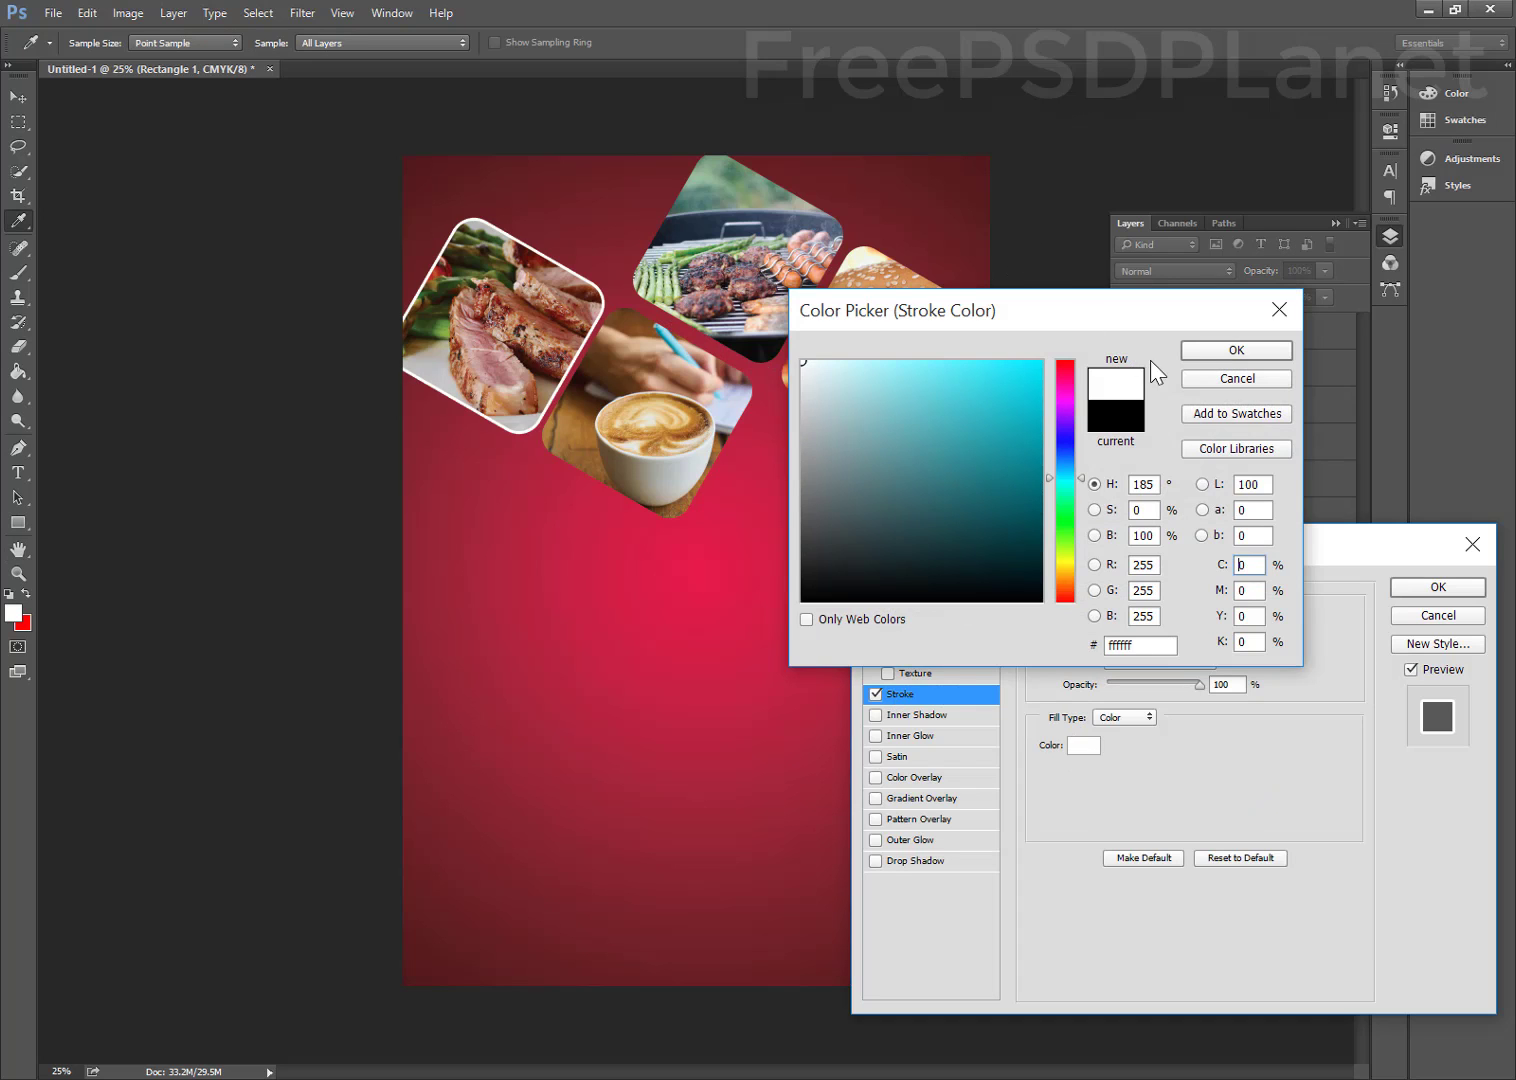
click(1217, 350)
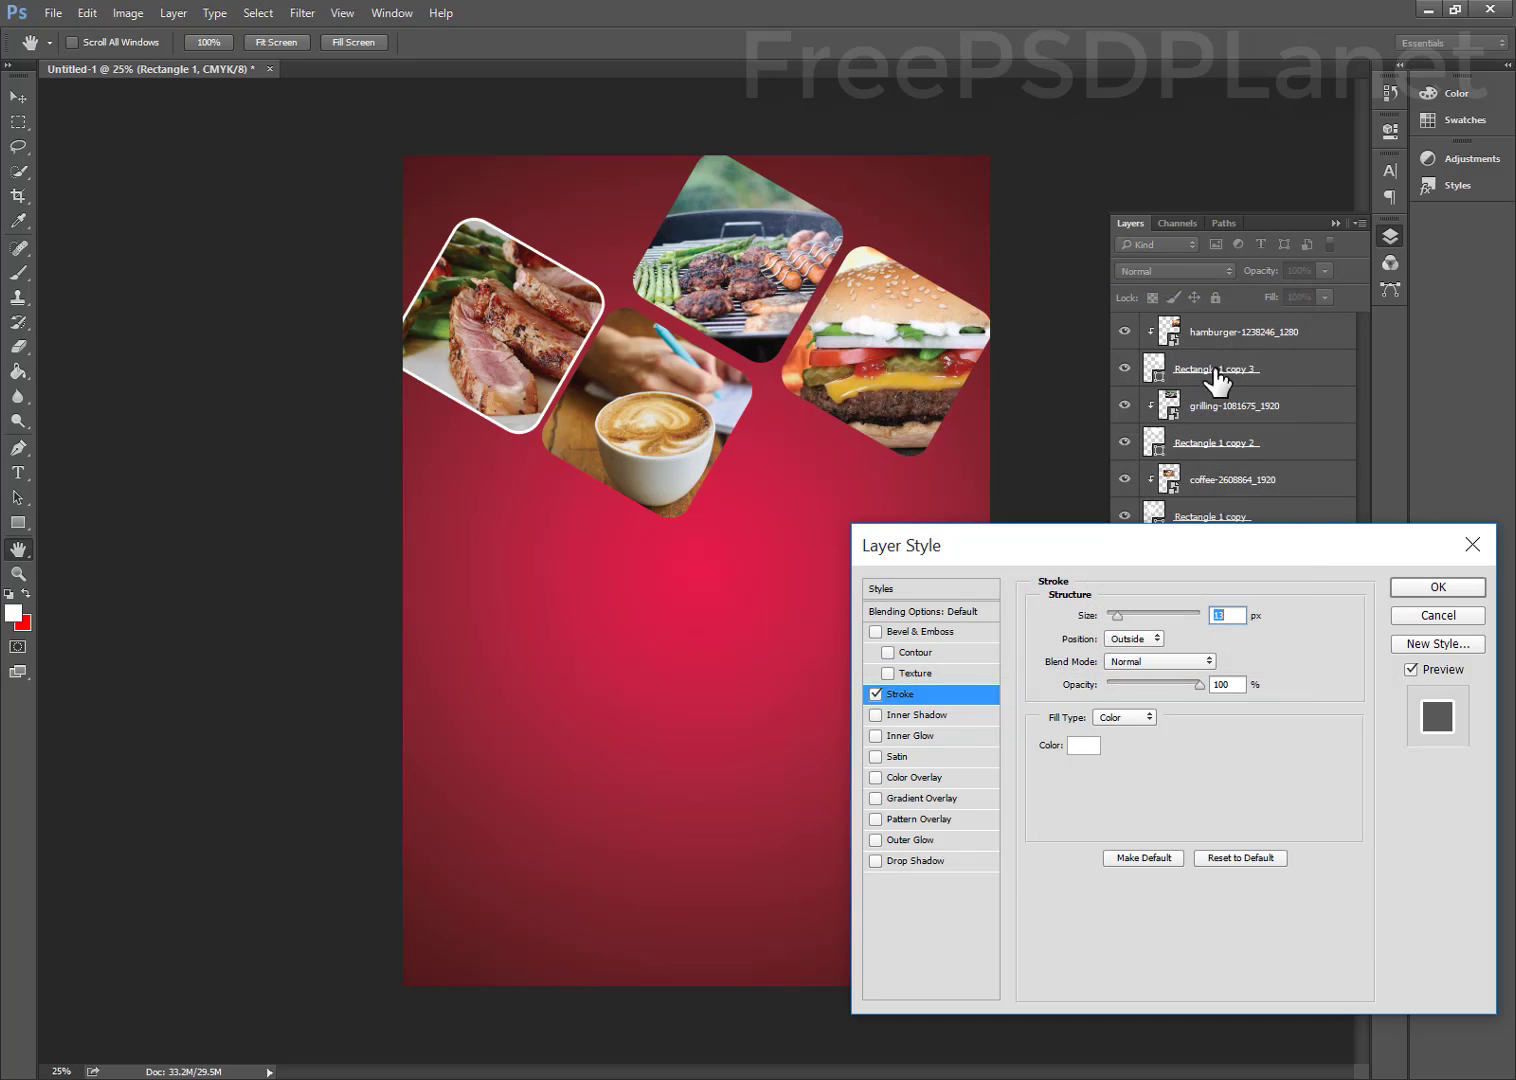
click(1433, 588)
right_click(1234, 594)
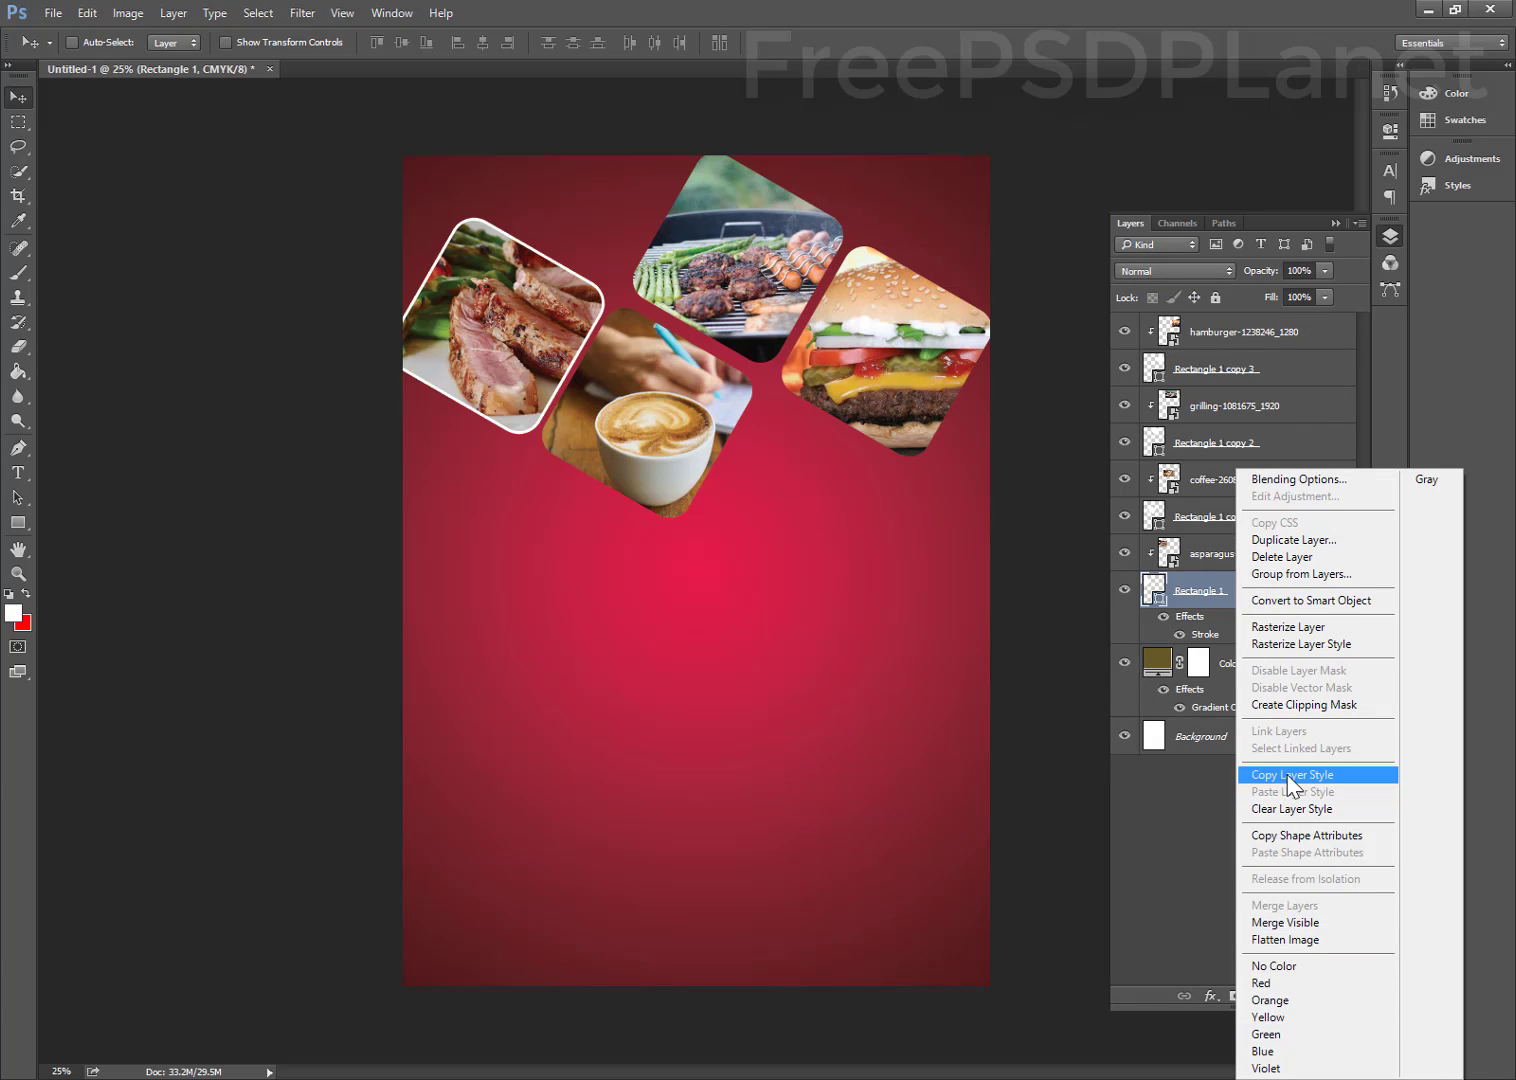
Clear the stroke style from the steak frame and reselect the Rectangle 1 layer
click(1289, 812)
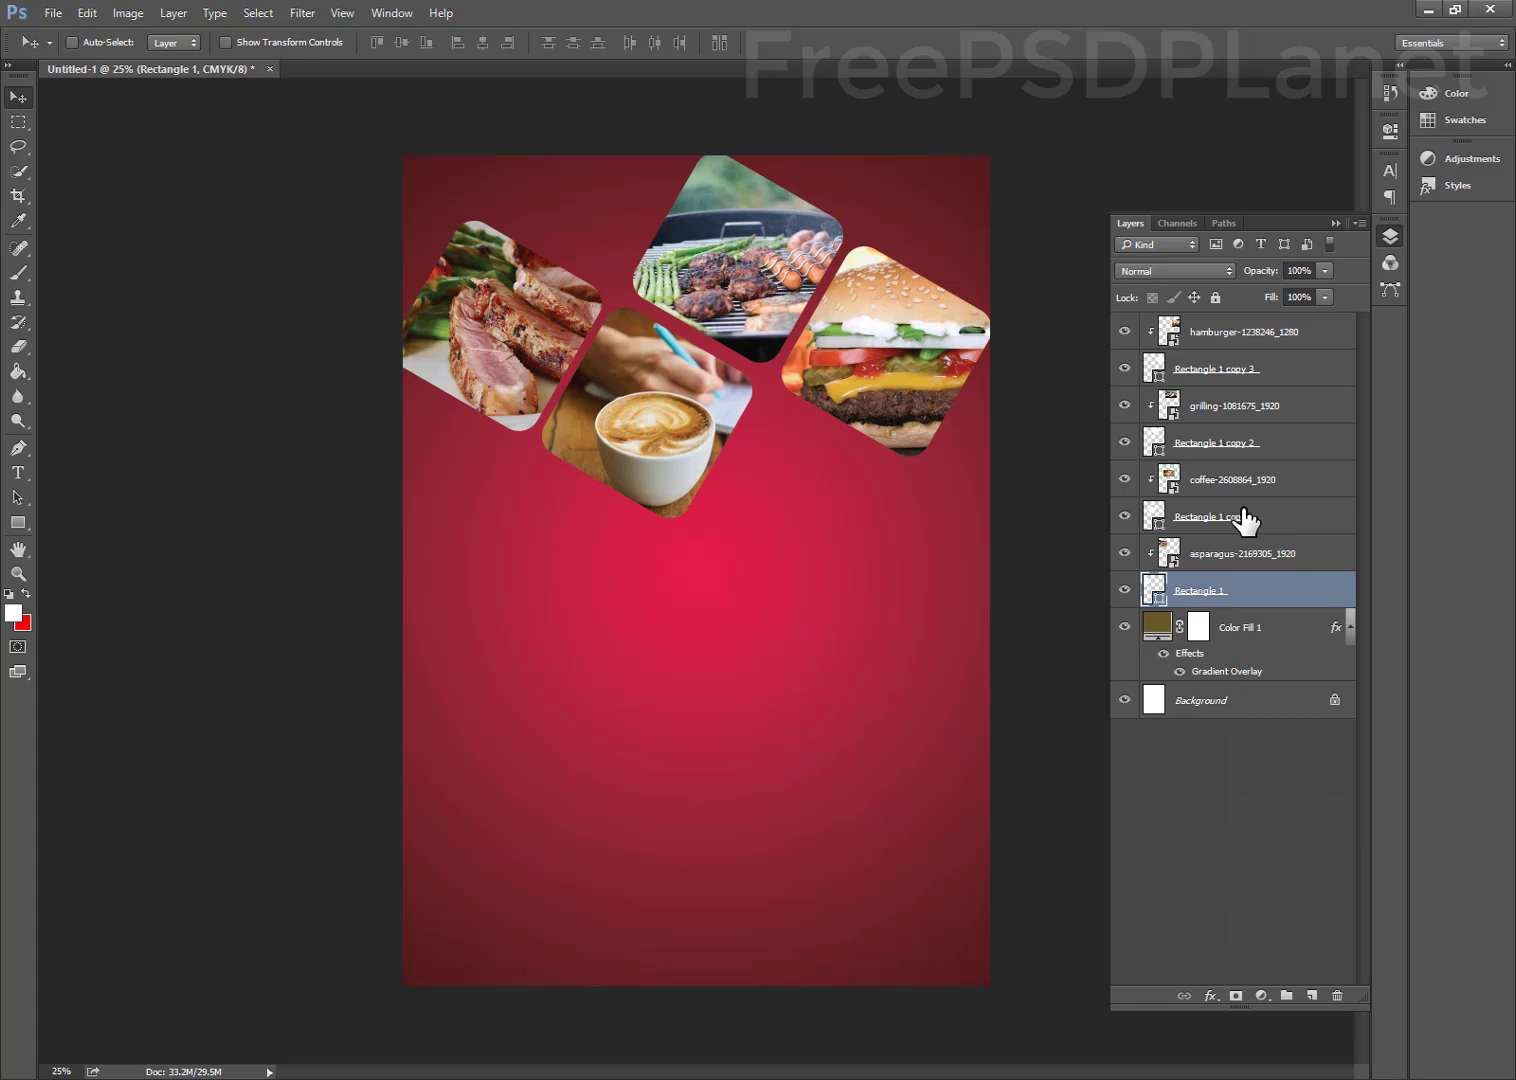
click(1245, 517)
right_click(1245, 517)
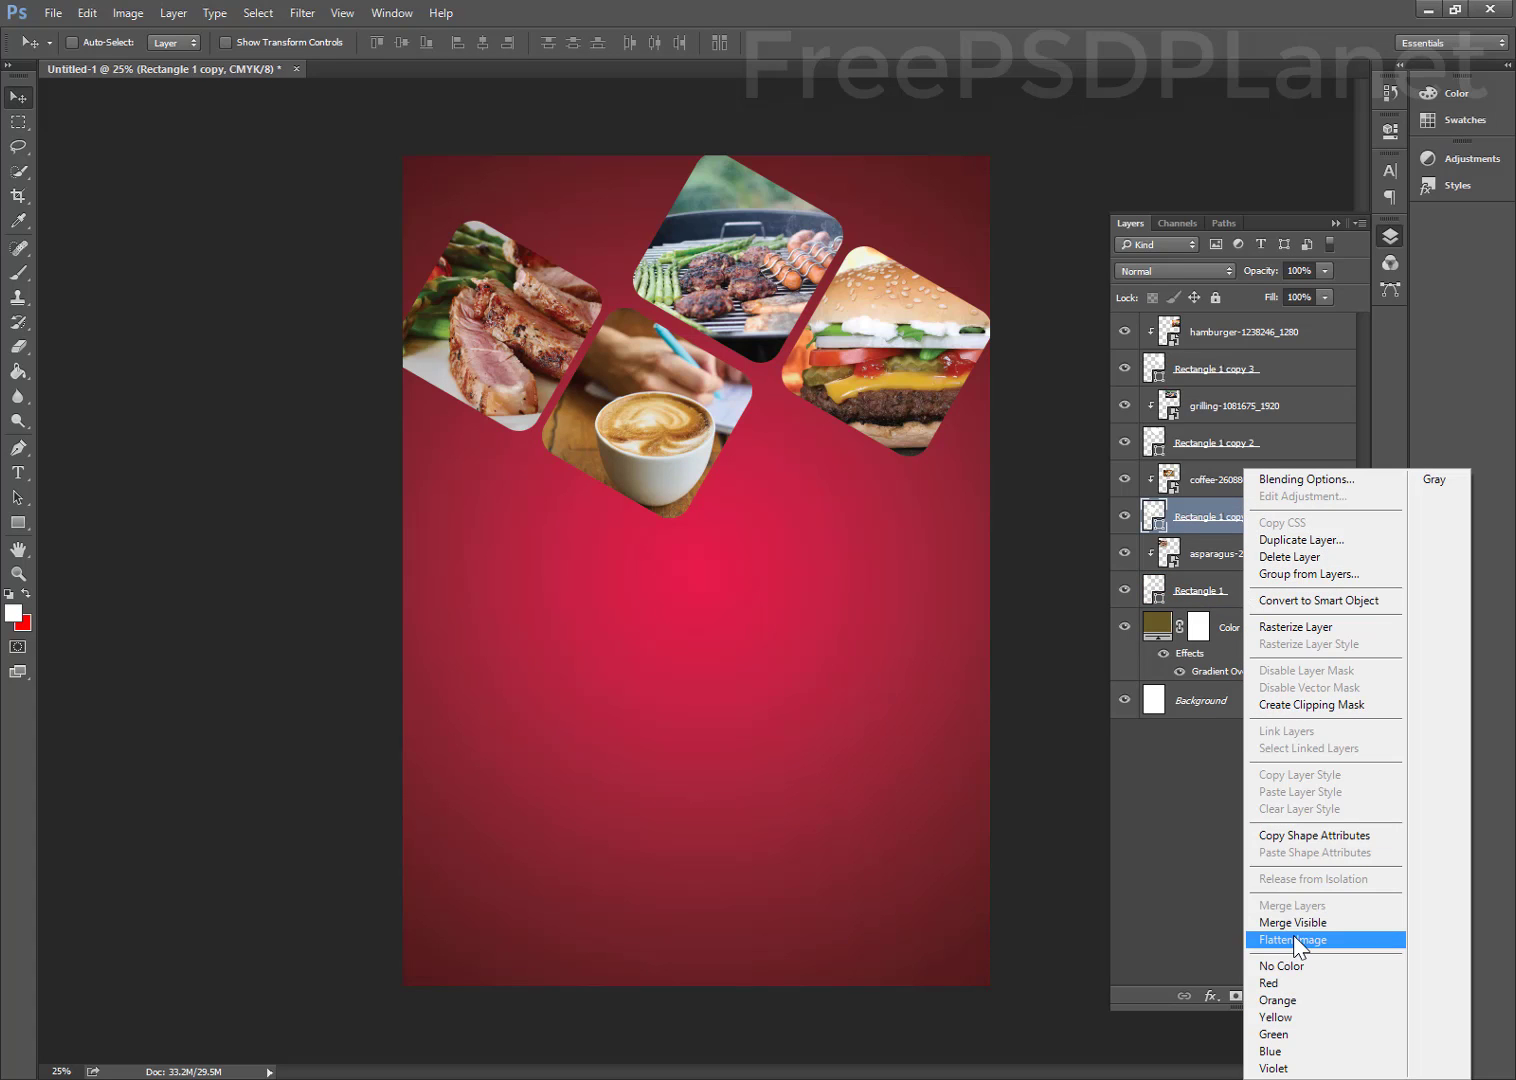
click(1196, 892)
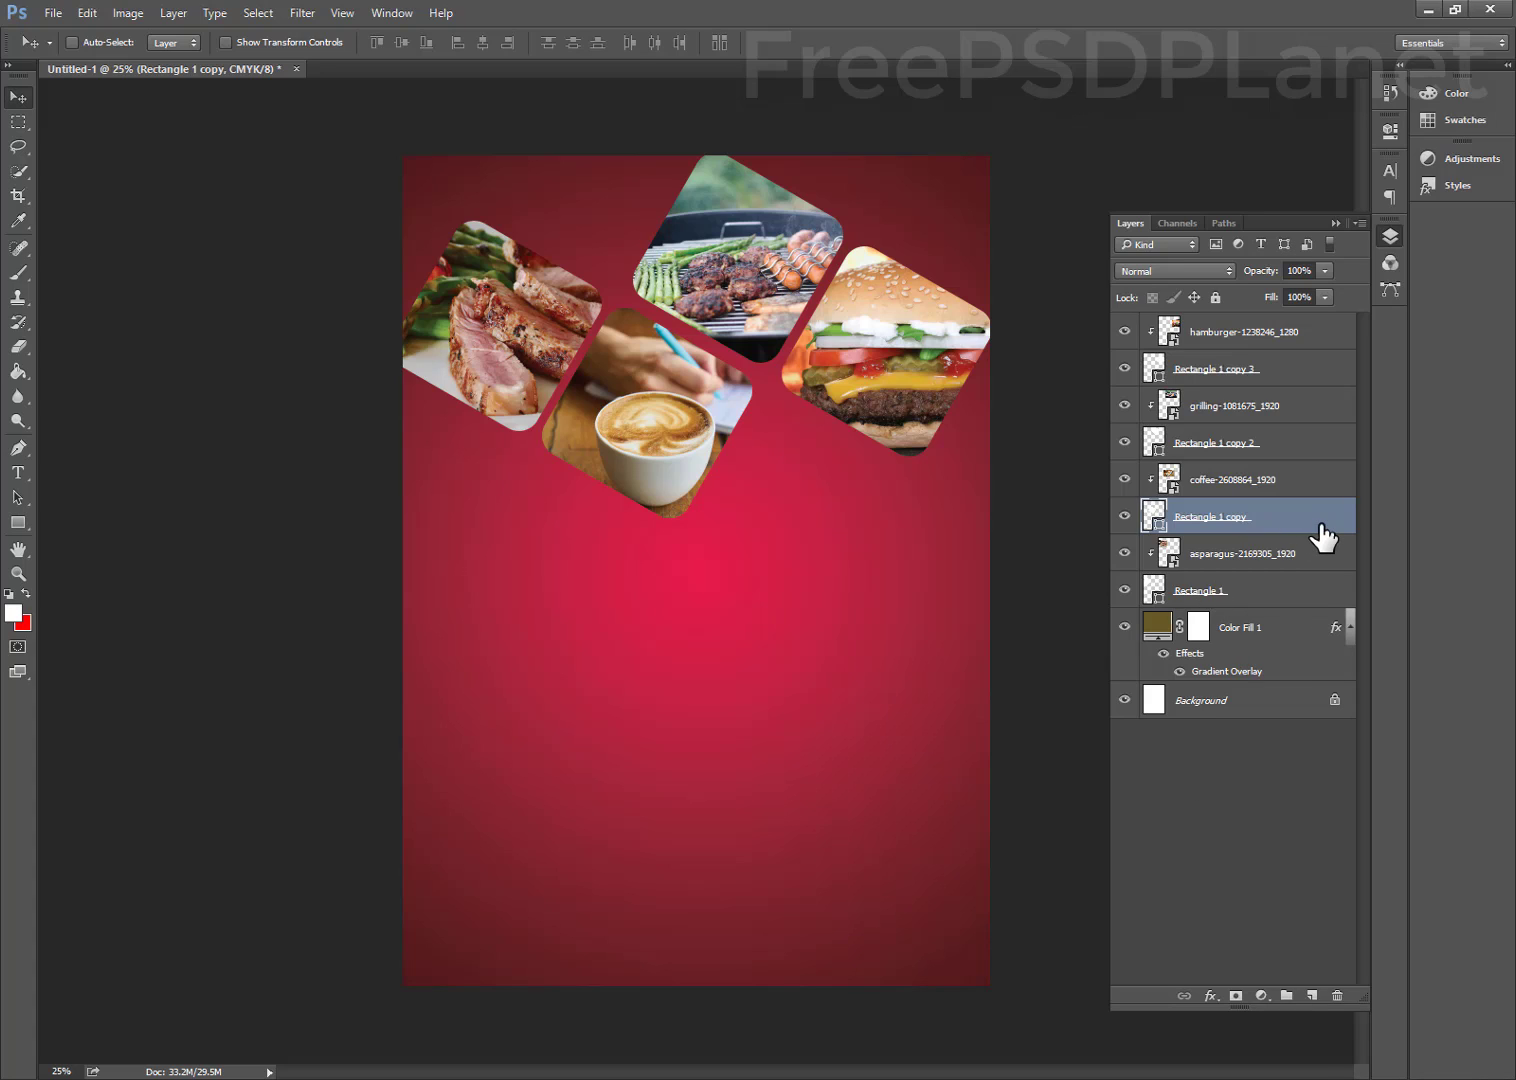
right_click(1323, 537)
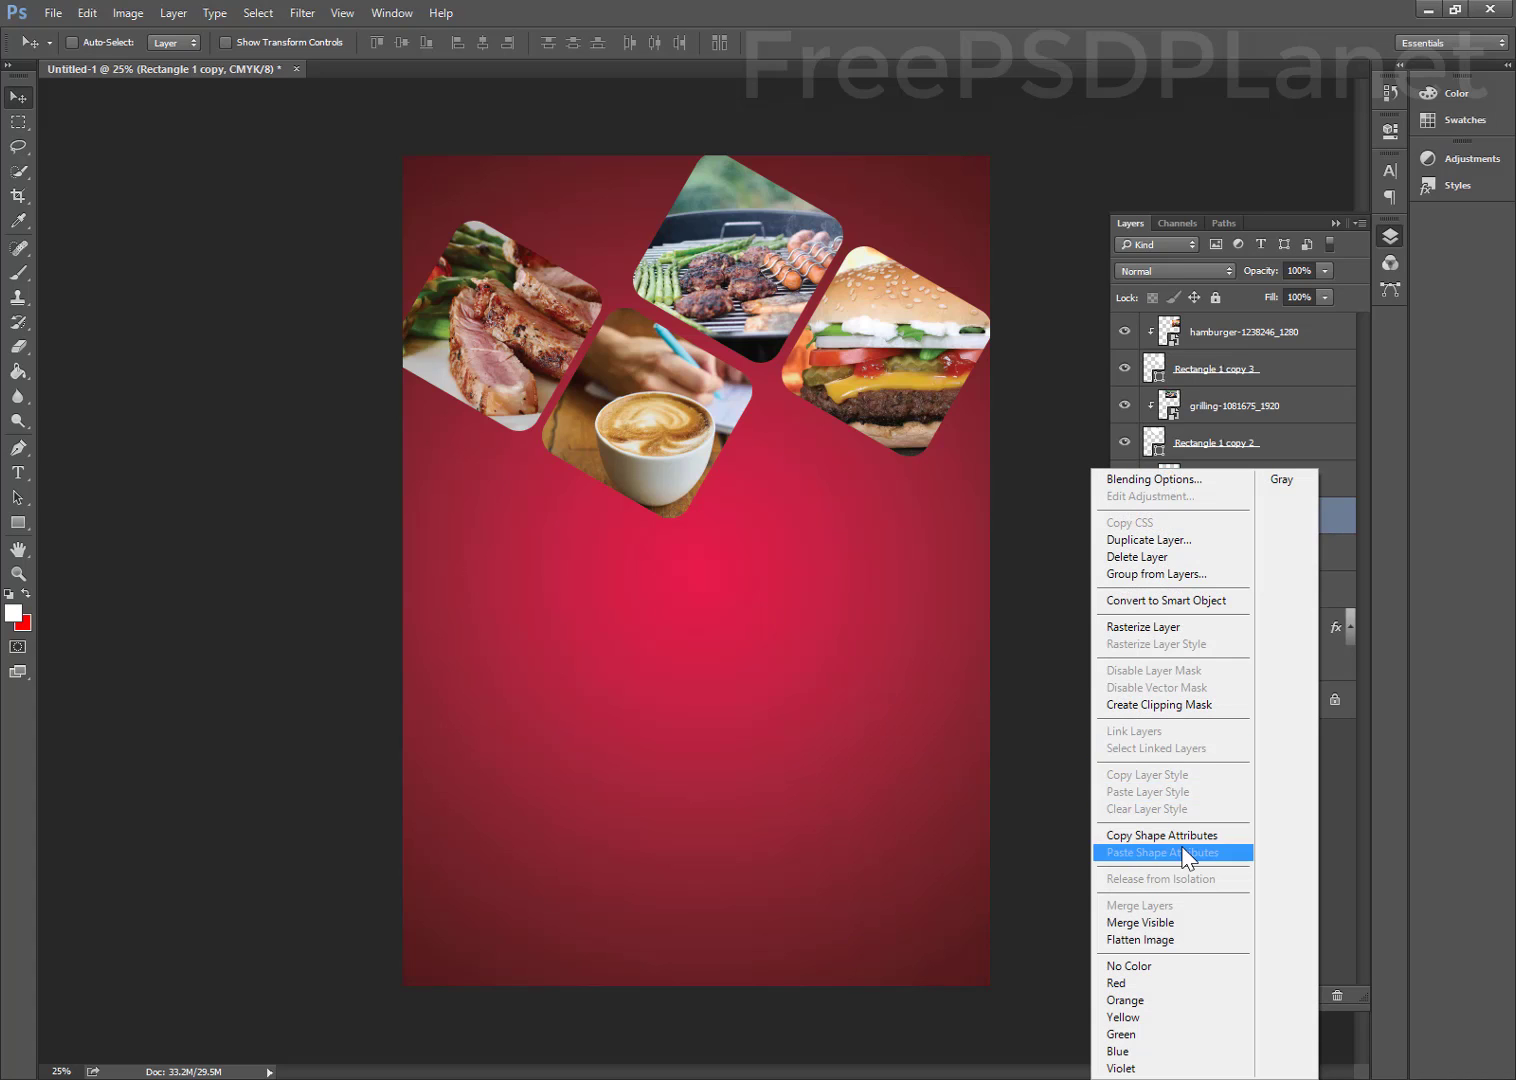
click(1357, 852)
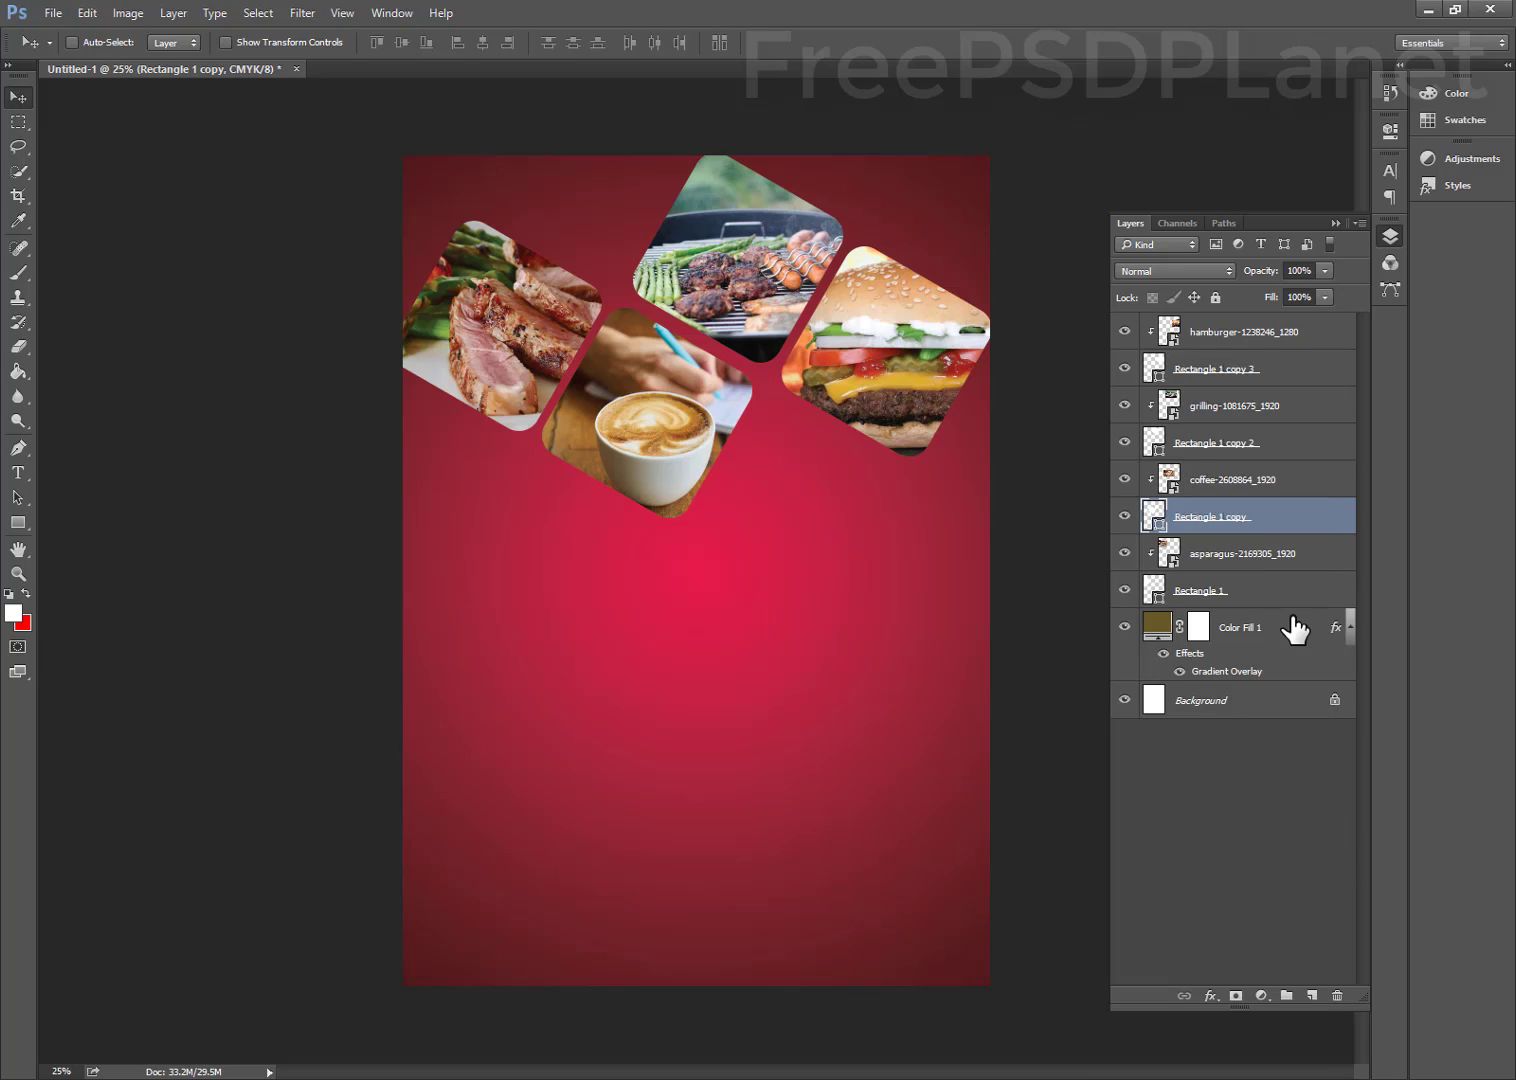
click(1229, 596)
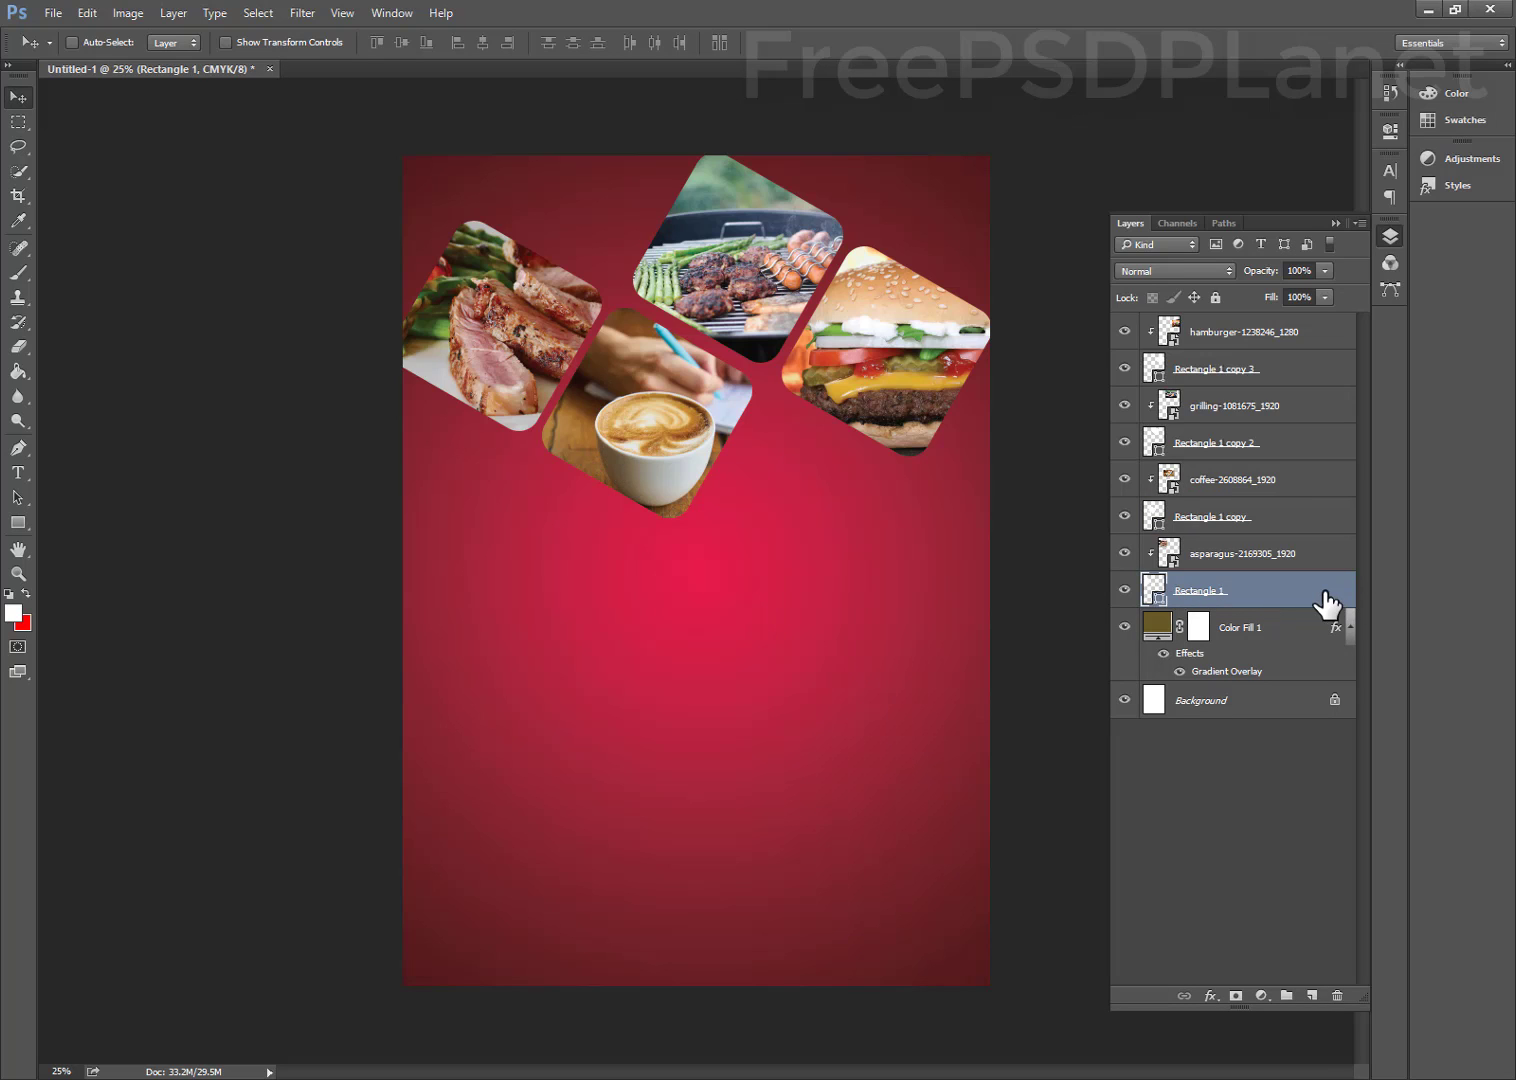
Reapply a 13 px white stroke effect to Rectangle 1
double_click(1327, 603)
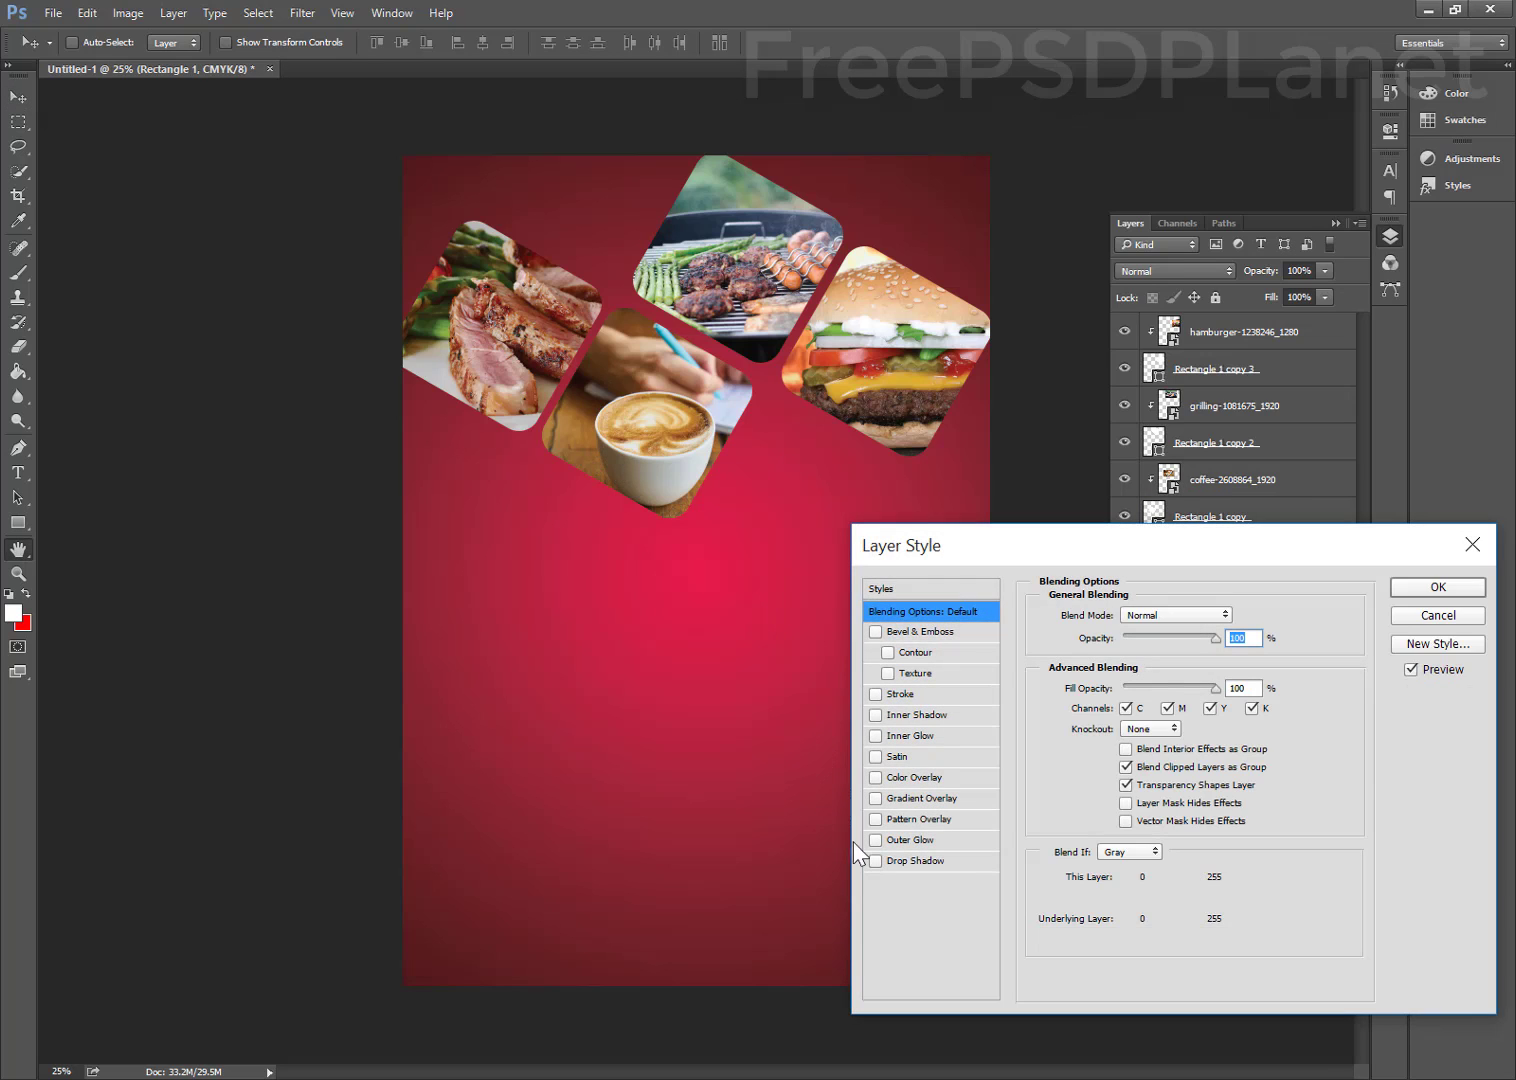
click(906, 694)
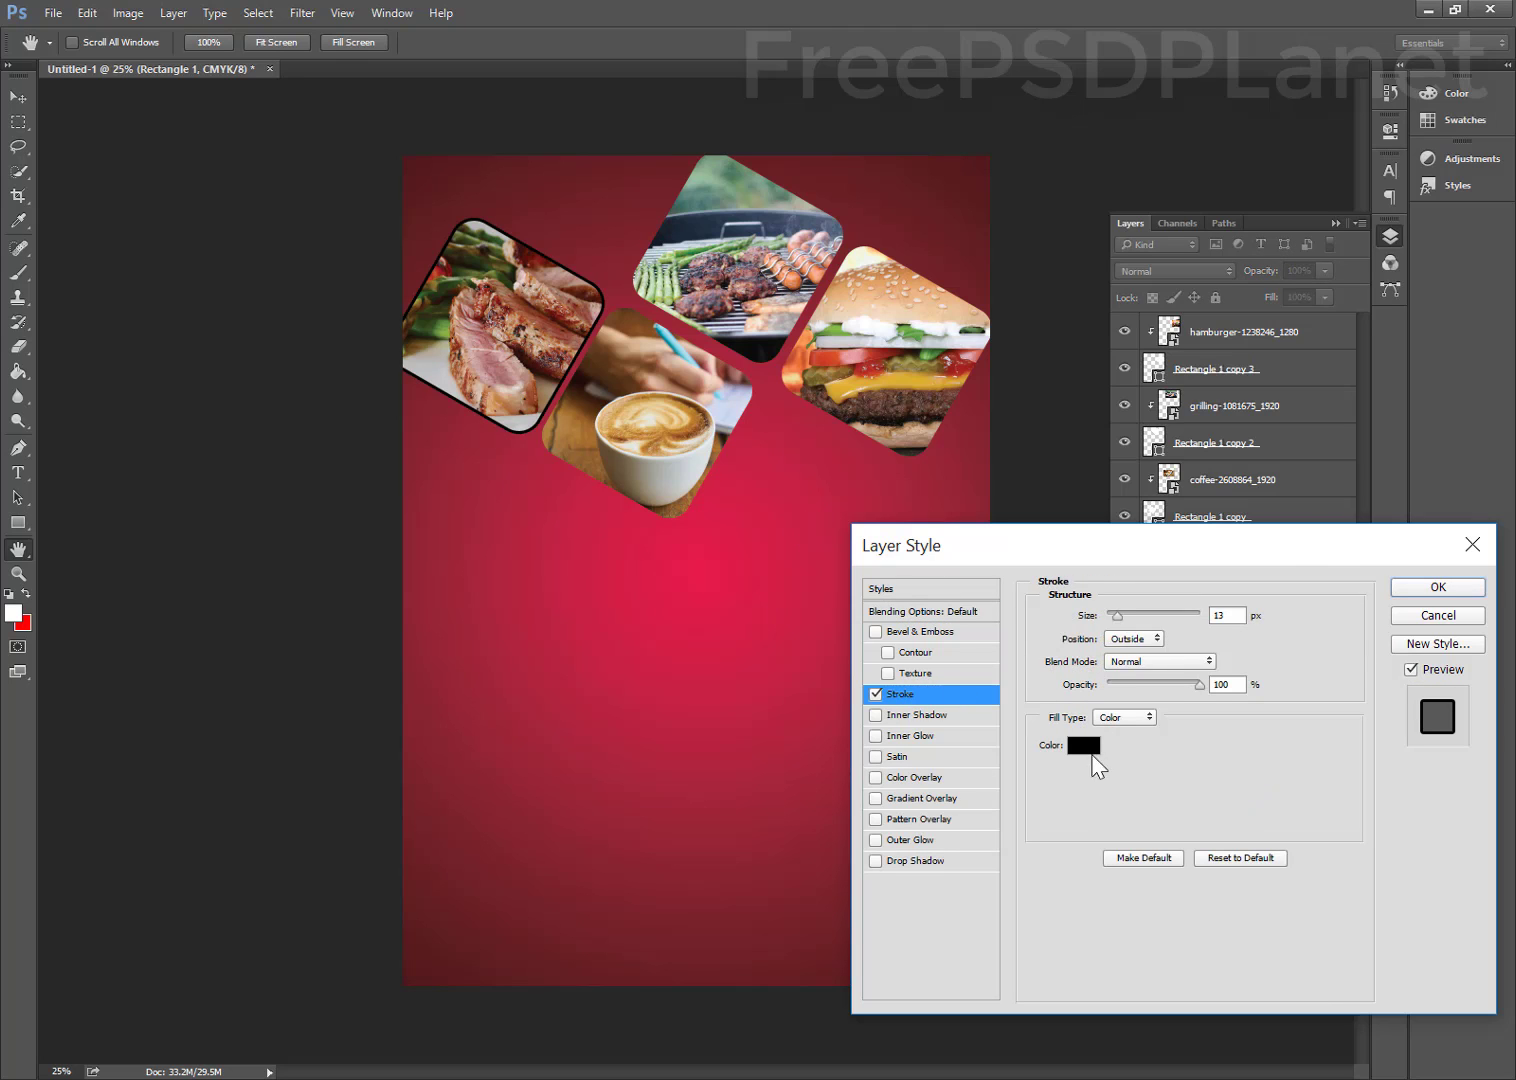
click(1084, 745)
drag(826, 410, 803, 362)
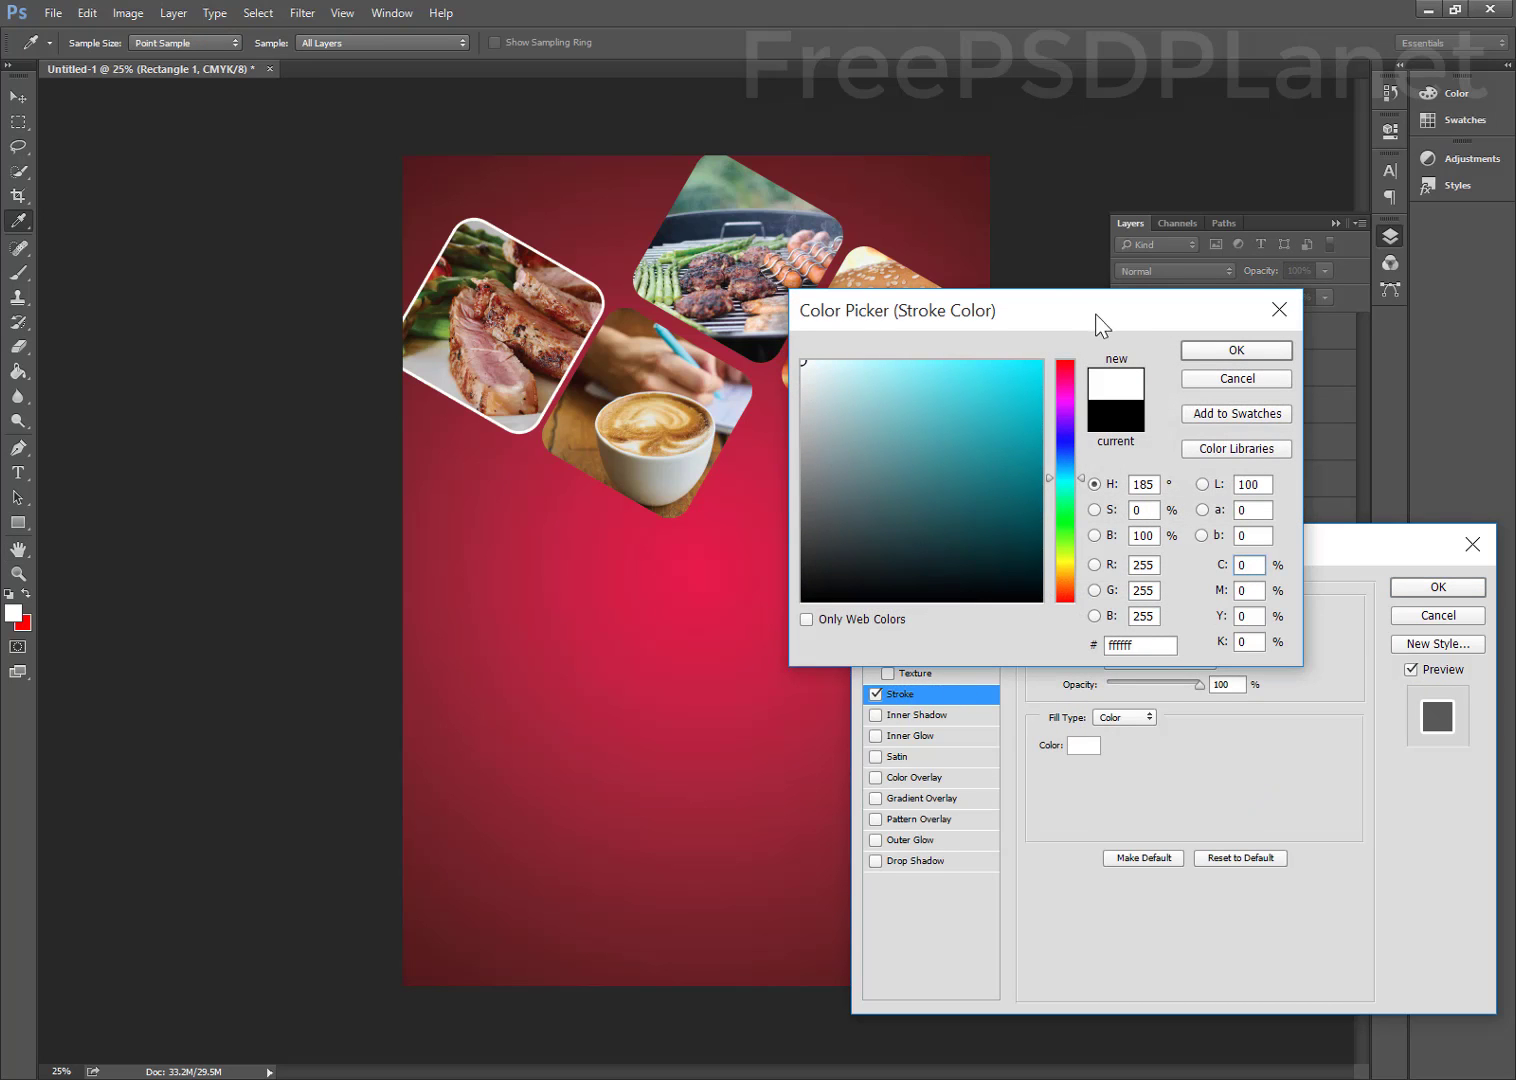
click(1236, 350)
click(1438, 587)
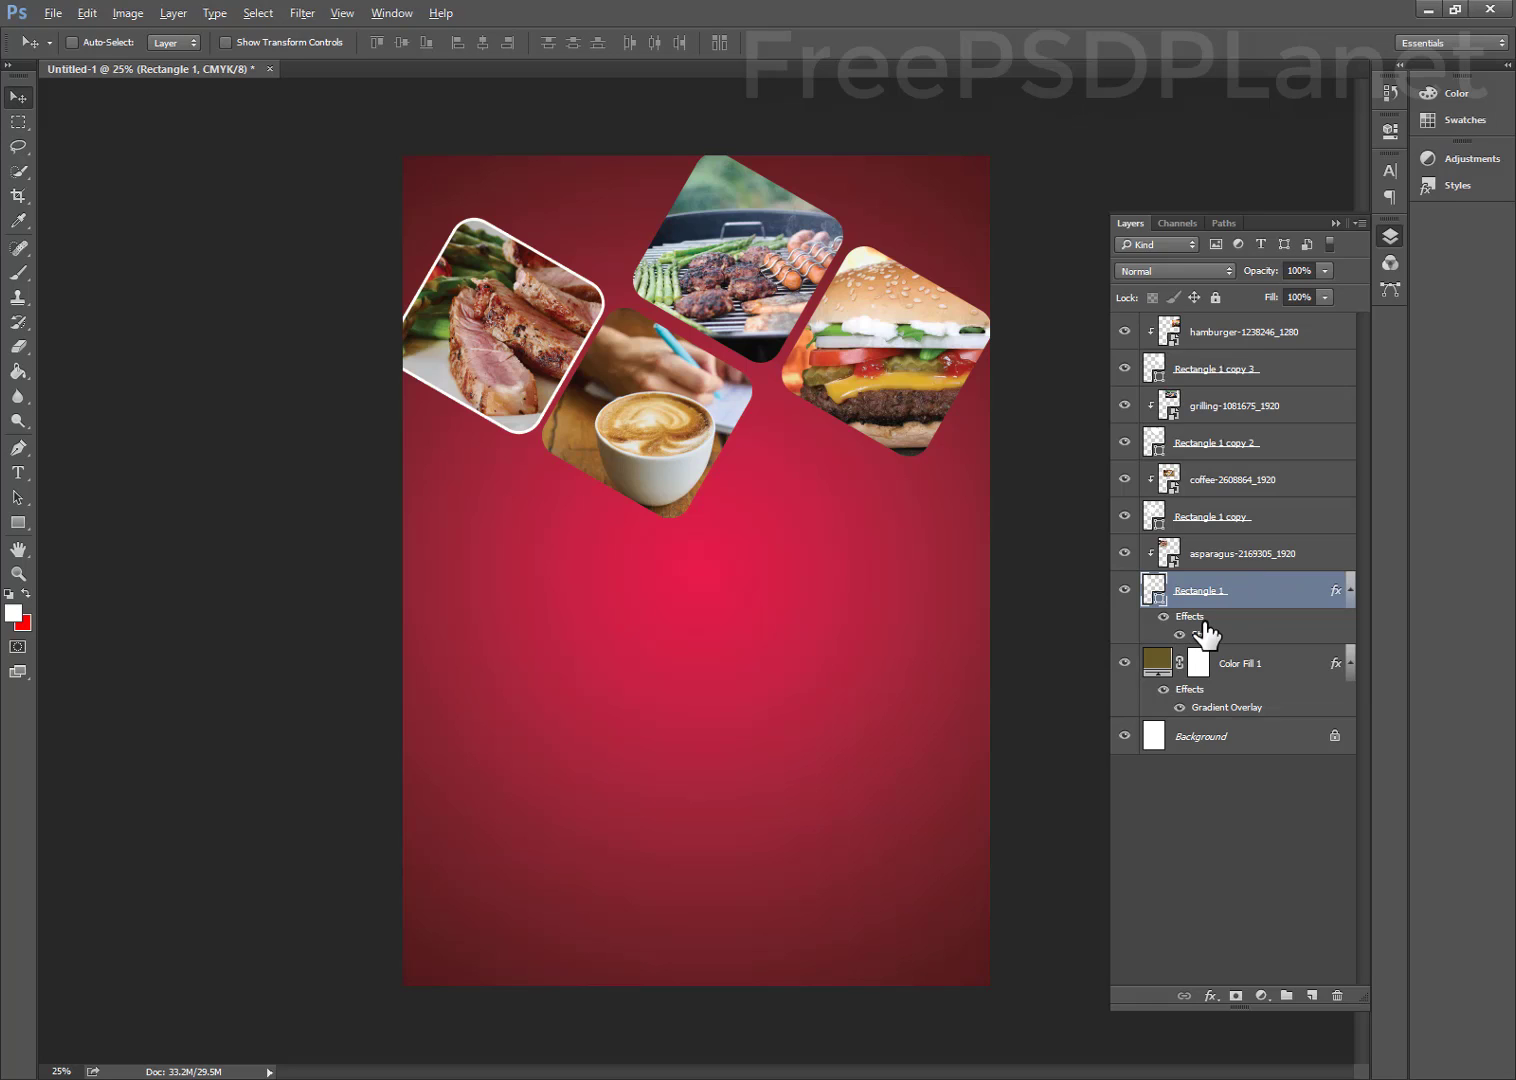
Undo the stray layer duplicates and the released clipping on the hamburger photo
drag(1196, 628, 1200, 516)
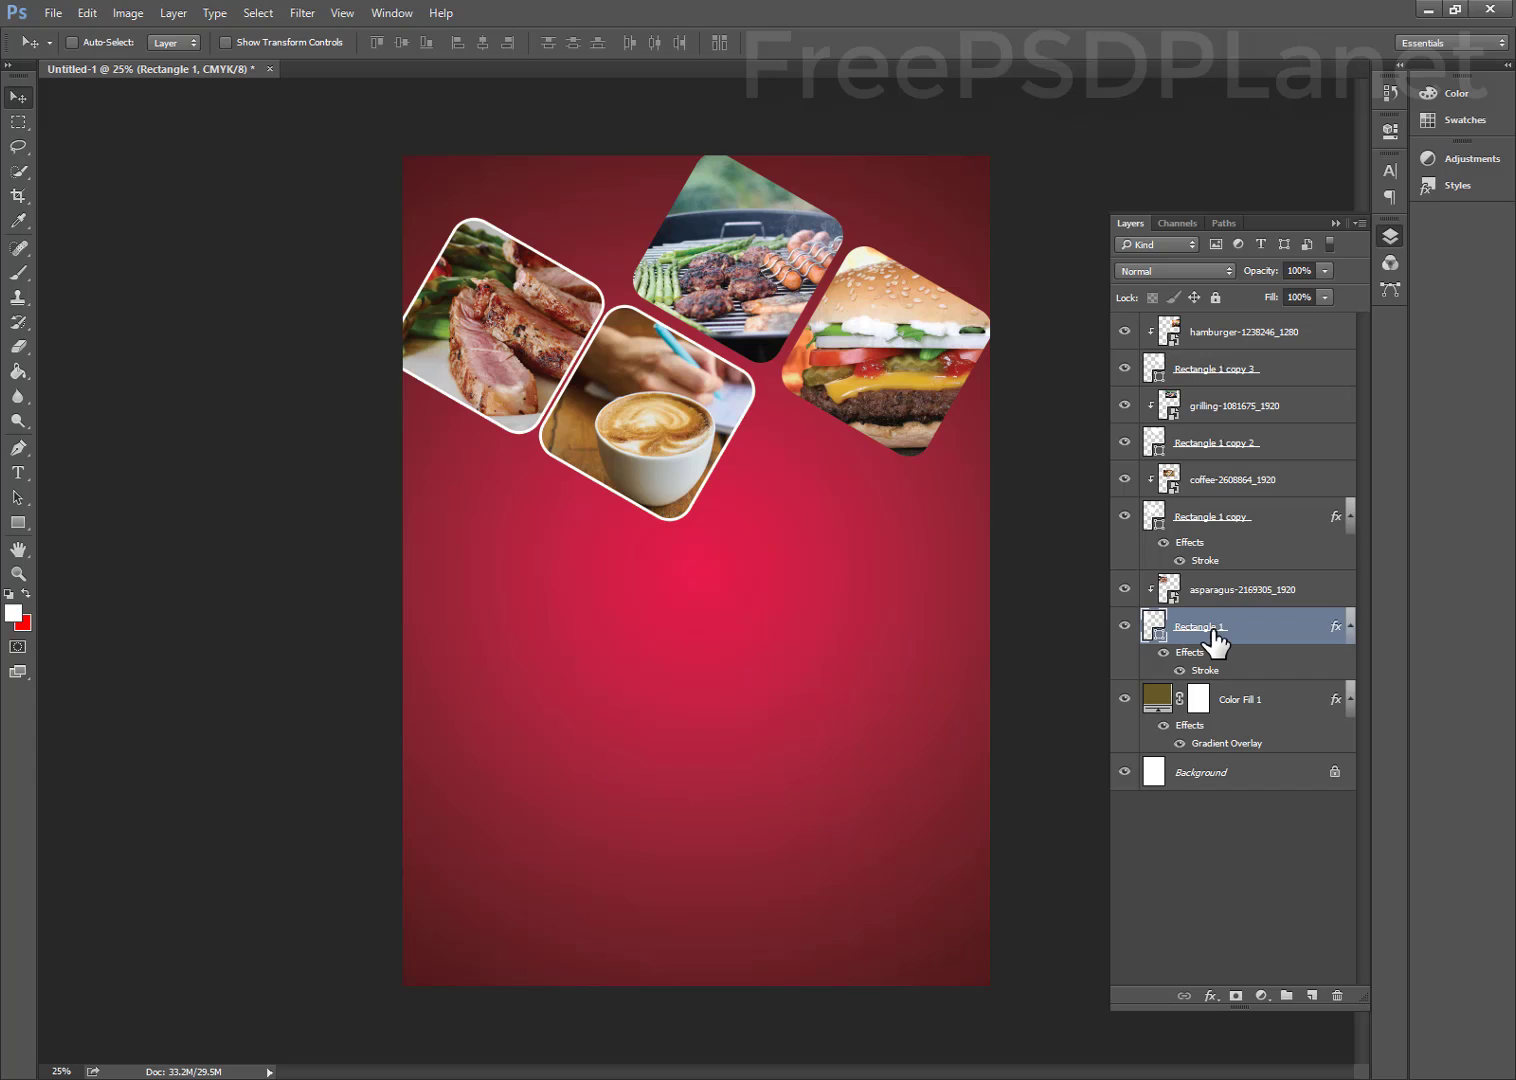
drag(1213, 640, 1215, 362)
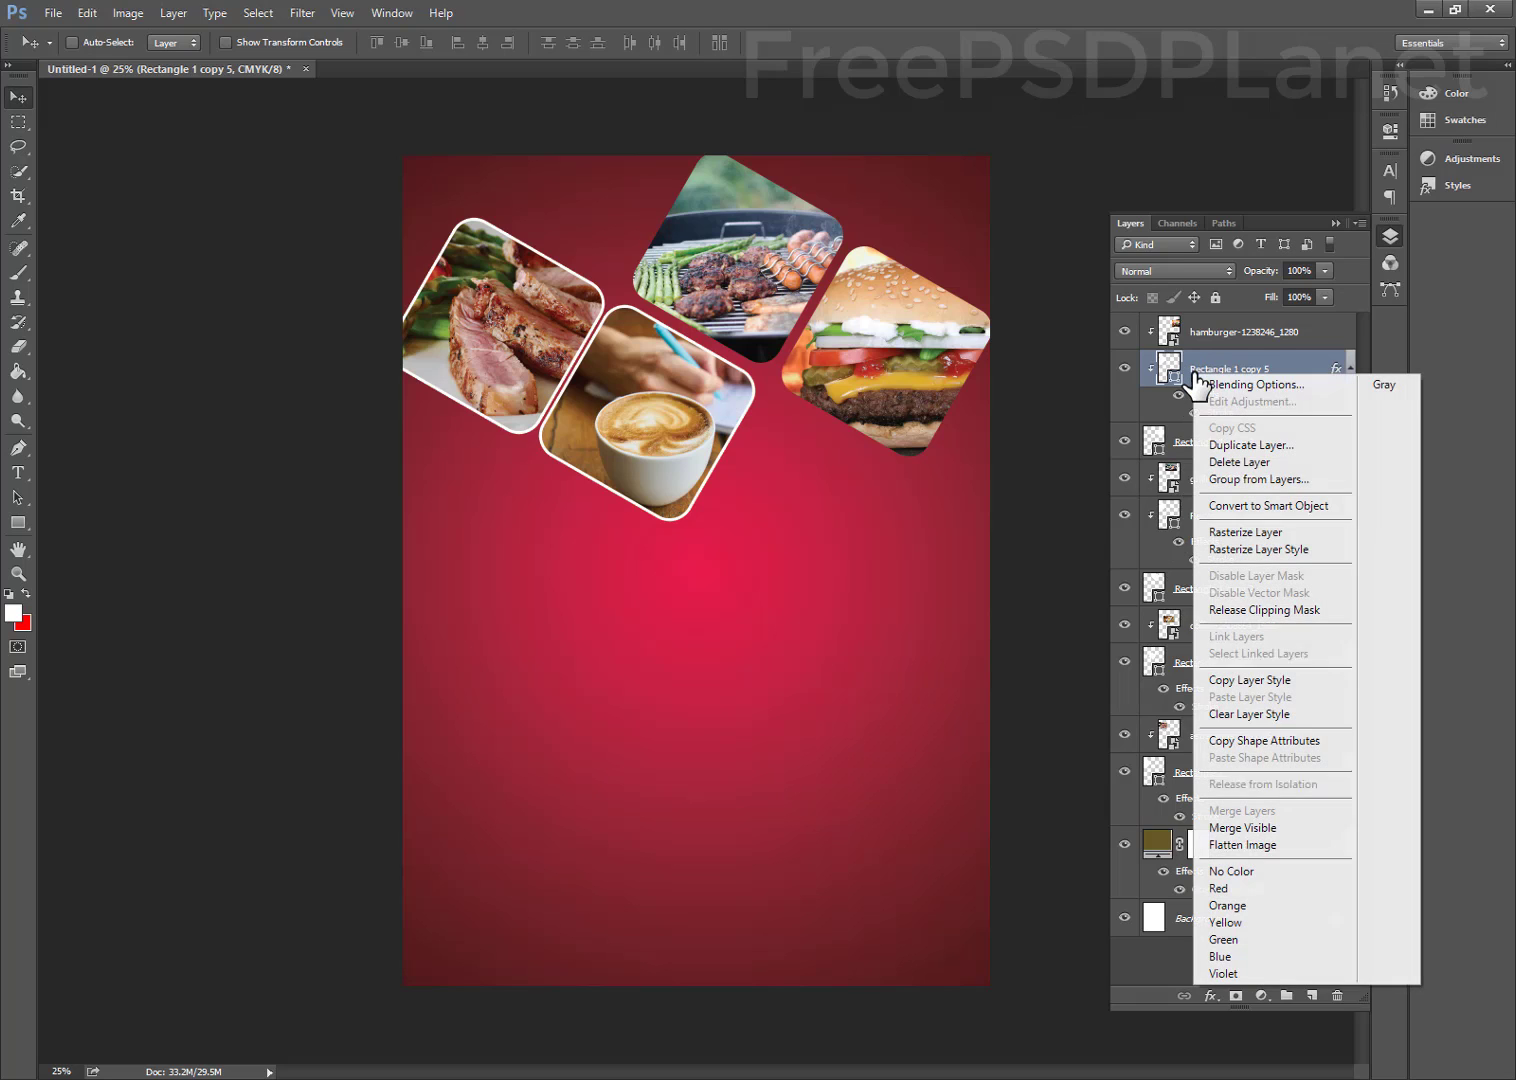
right_click(1197, 378)
click(1260, 609)
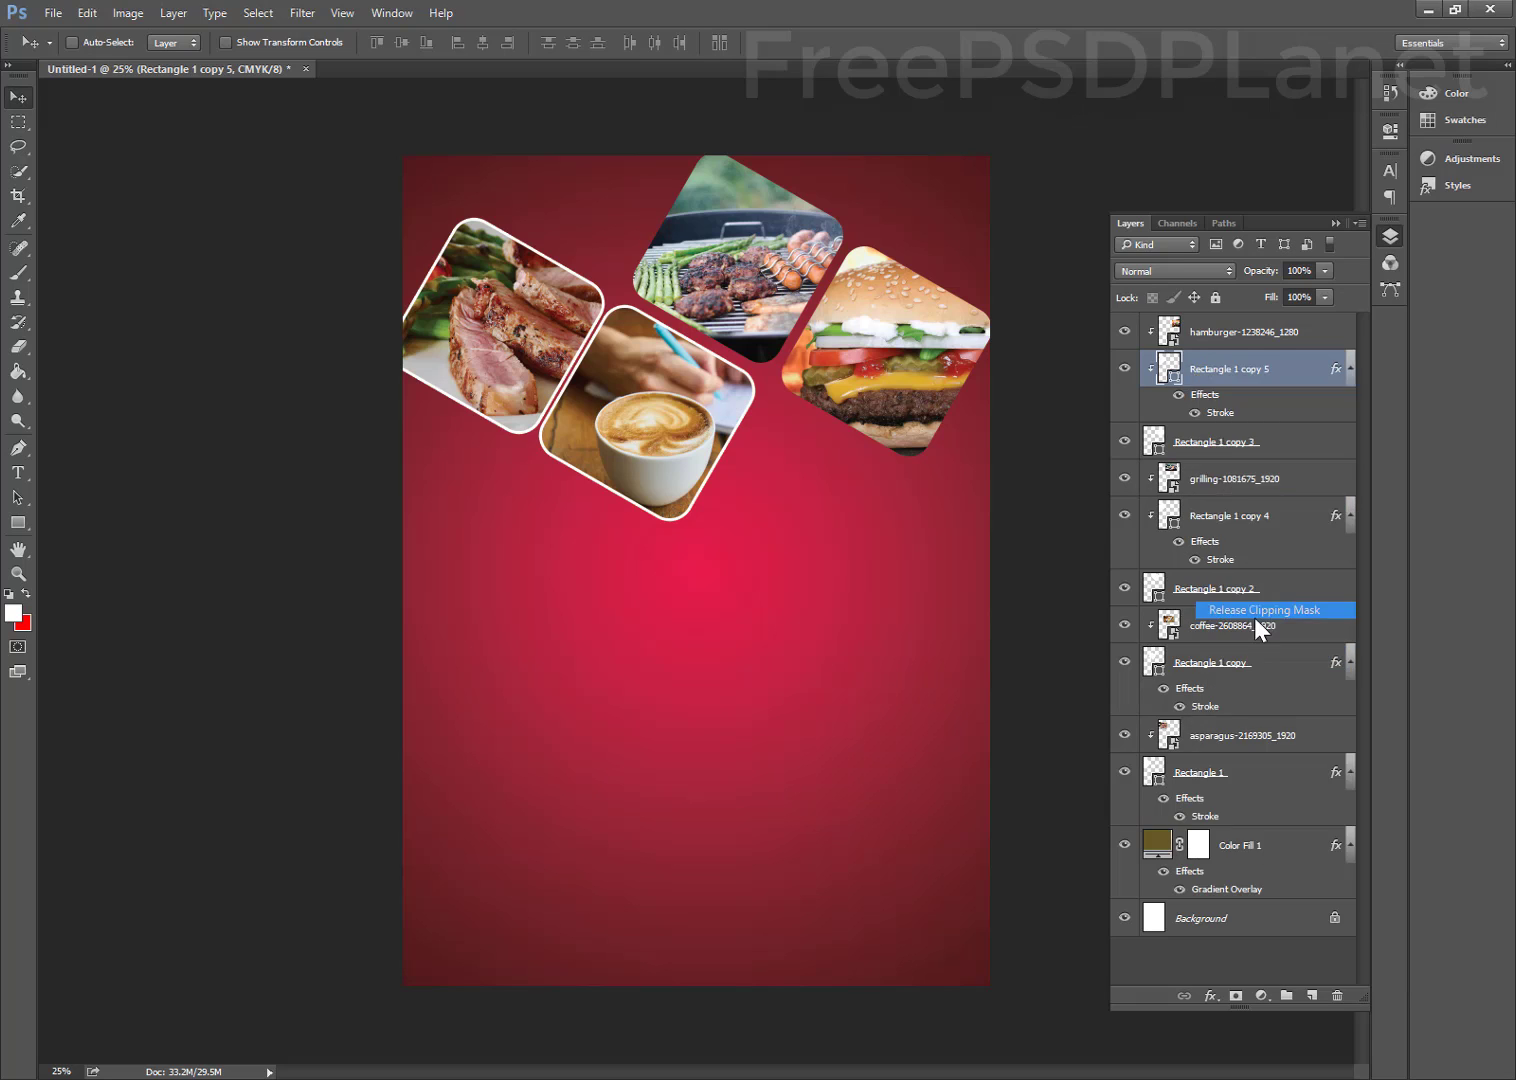
key(ctrl+alt+z)
key(ctrl+alt+z)
key(ctrl+alt+z)
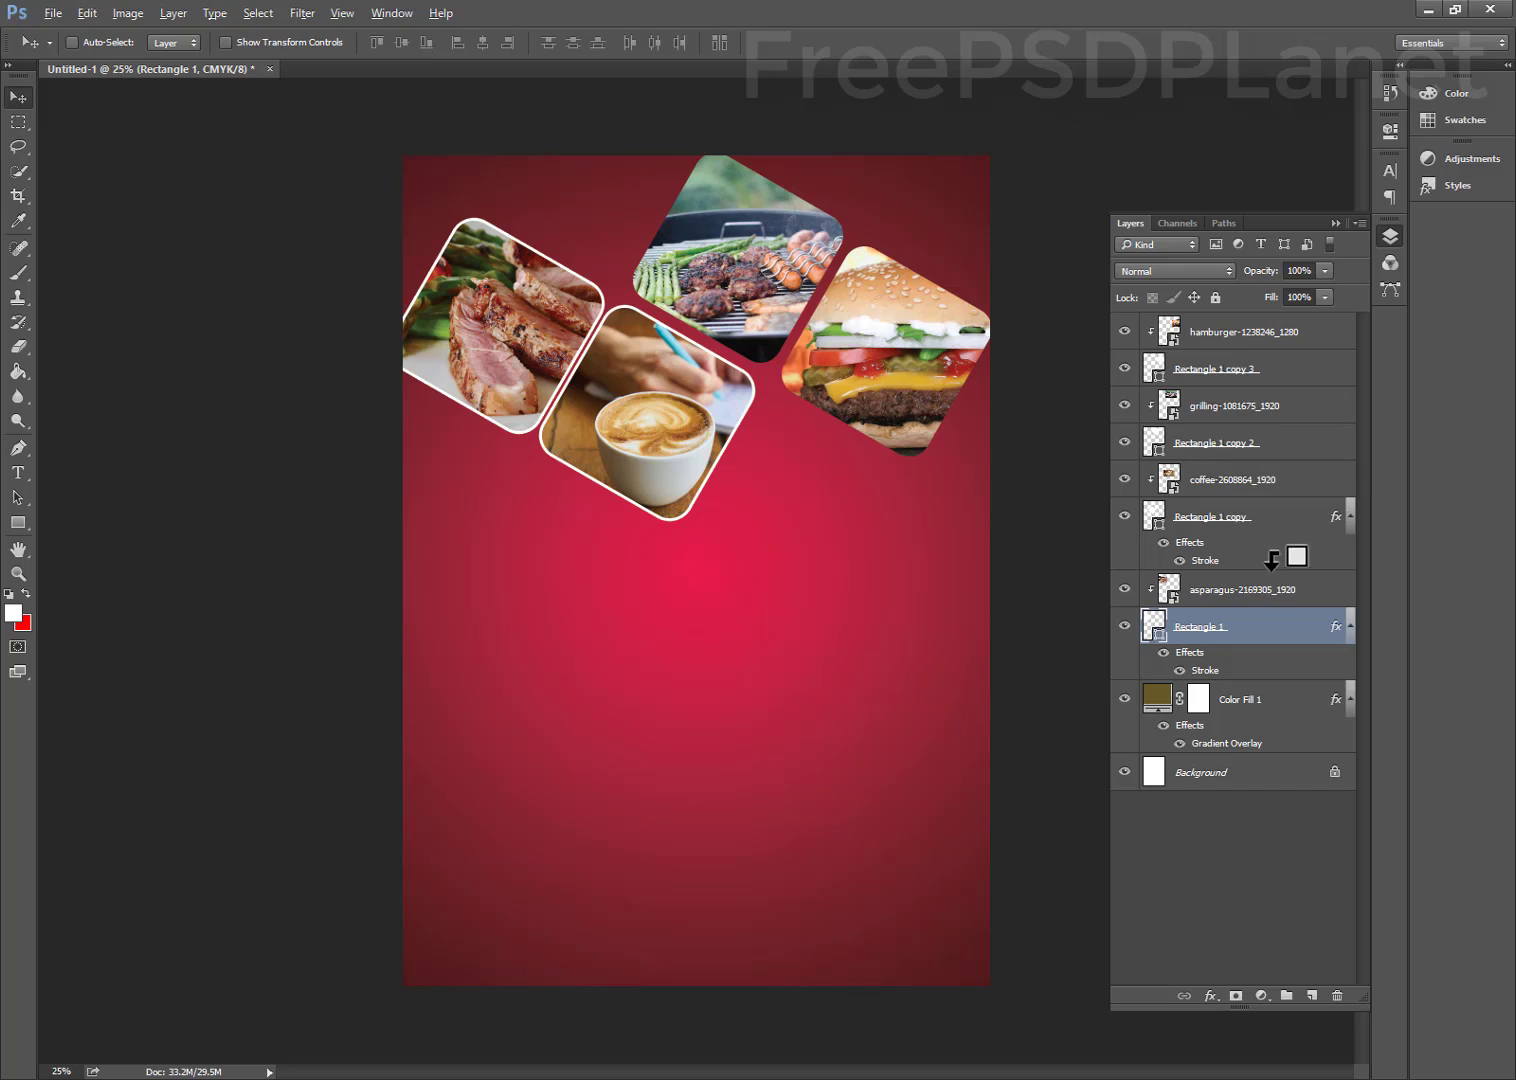
Alt-drag the white stroke effect onto Rectangle 1 copy 2 and Rectangle 1 copy 3
click(1240, 566)
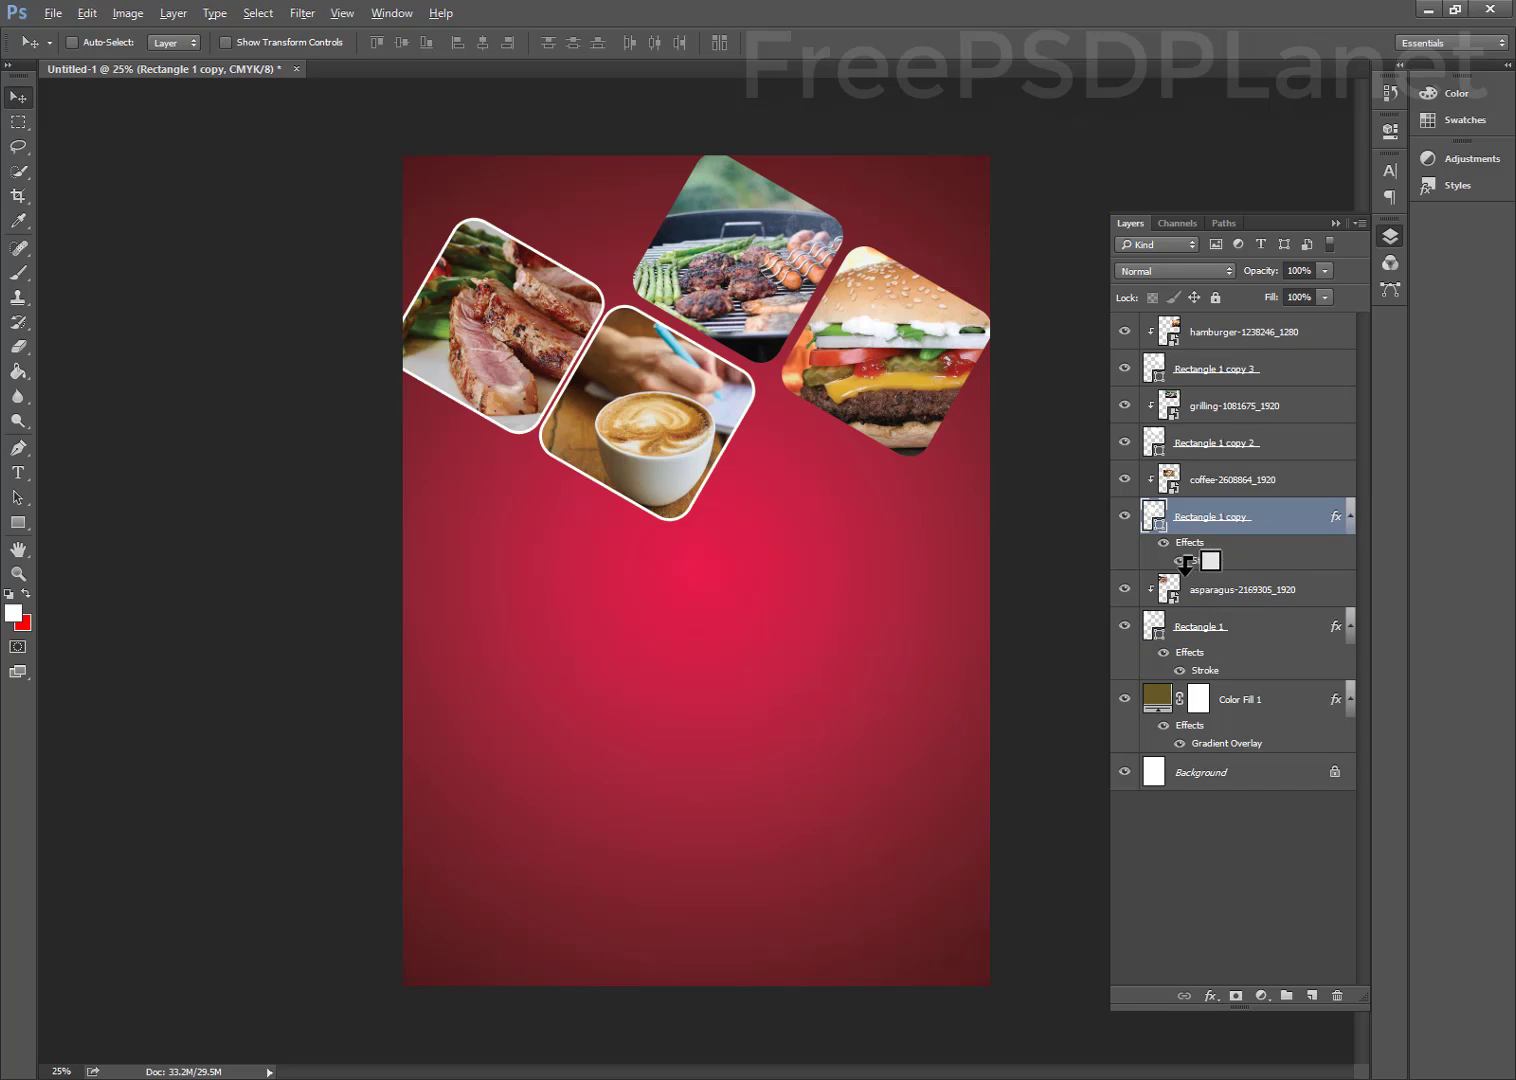
key(alt)
drag(1207, 522, 1238, 450)
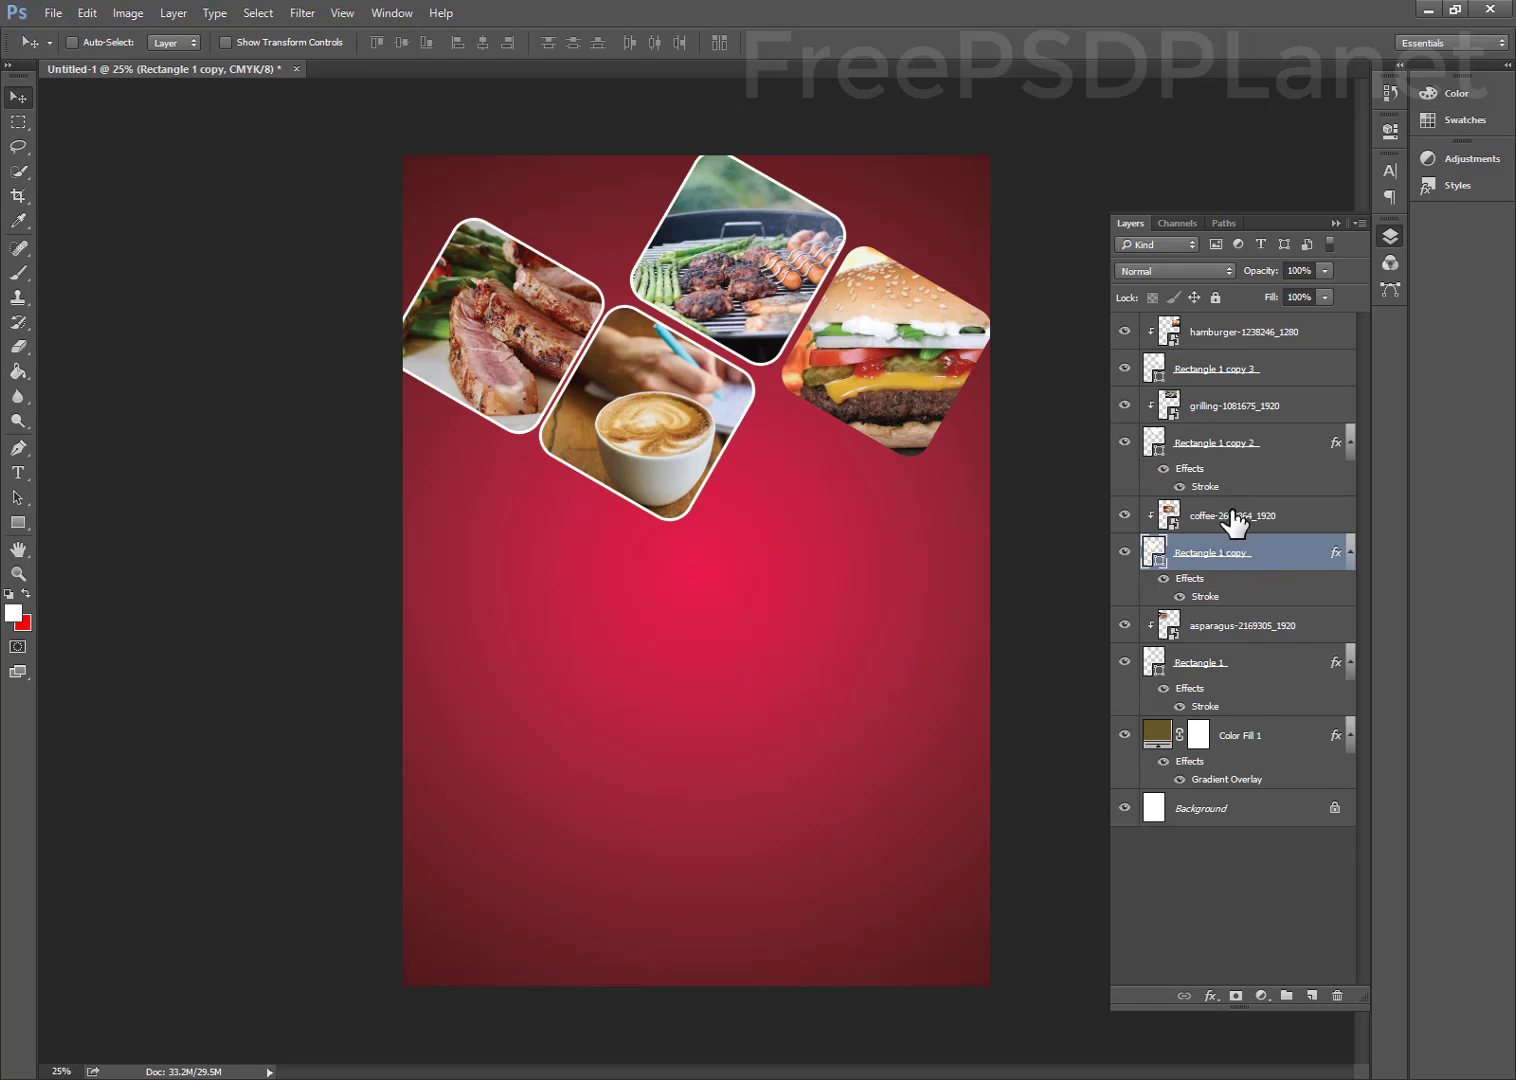
click(1217, 452)
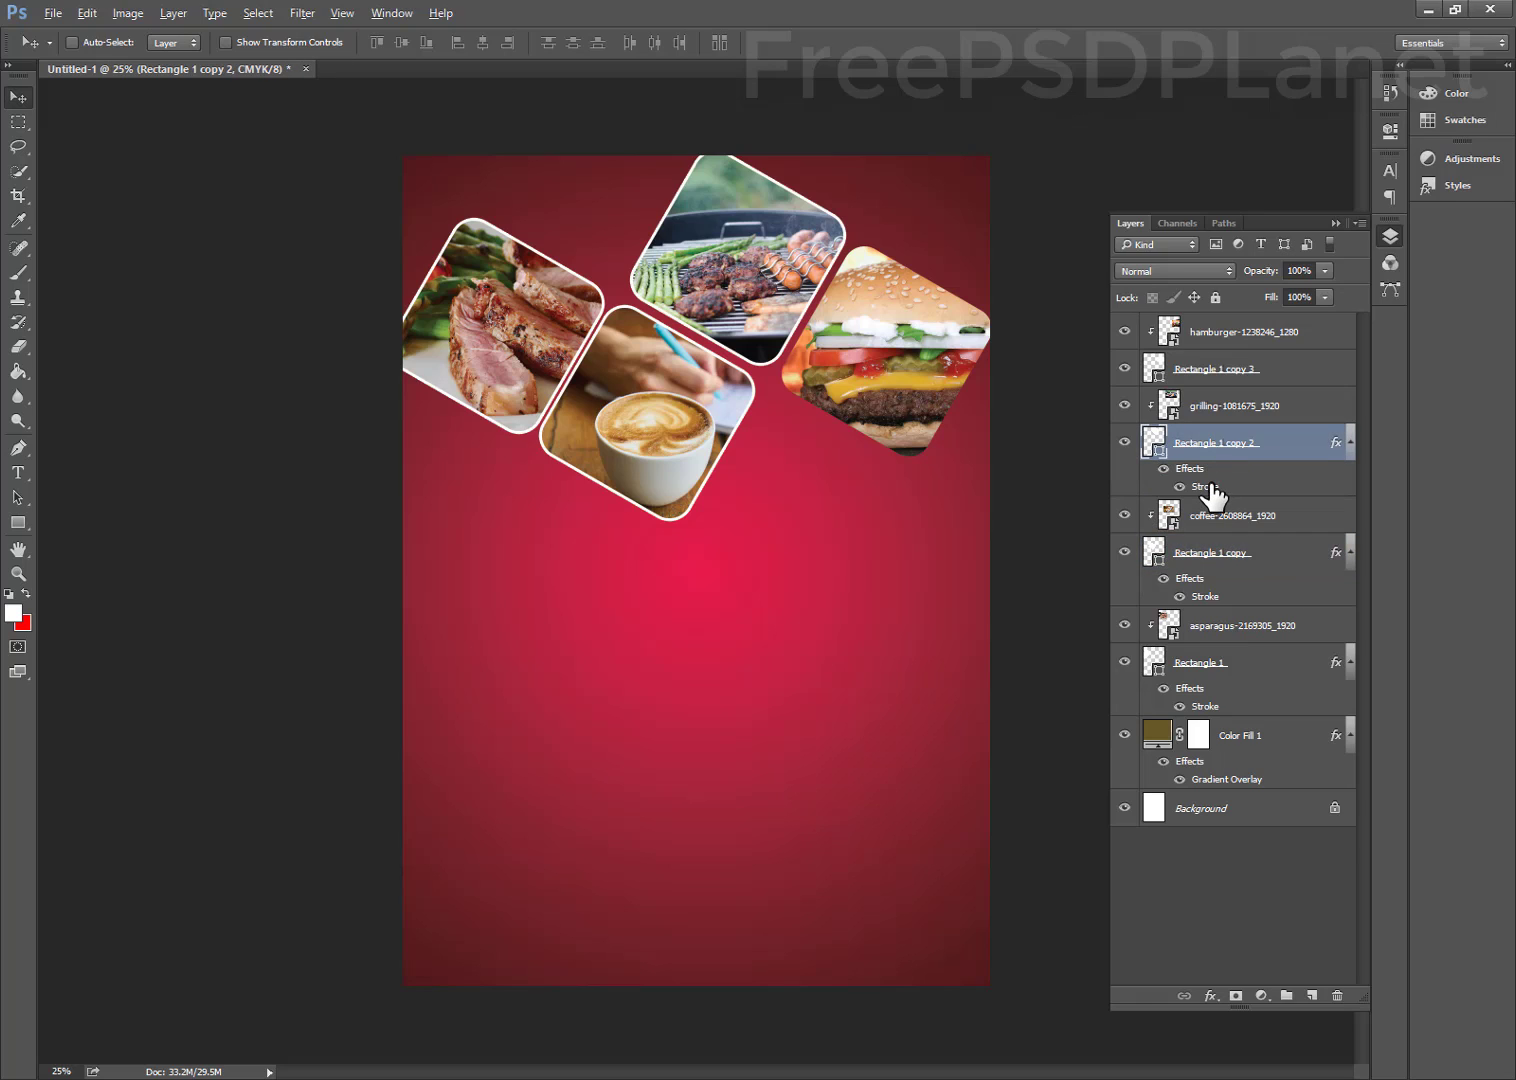
drag(1212, 494, 1222, 378)
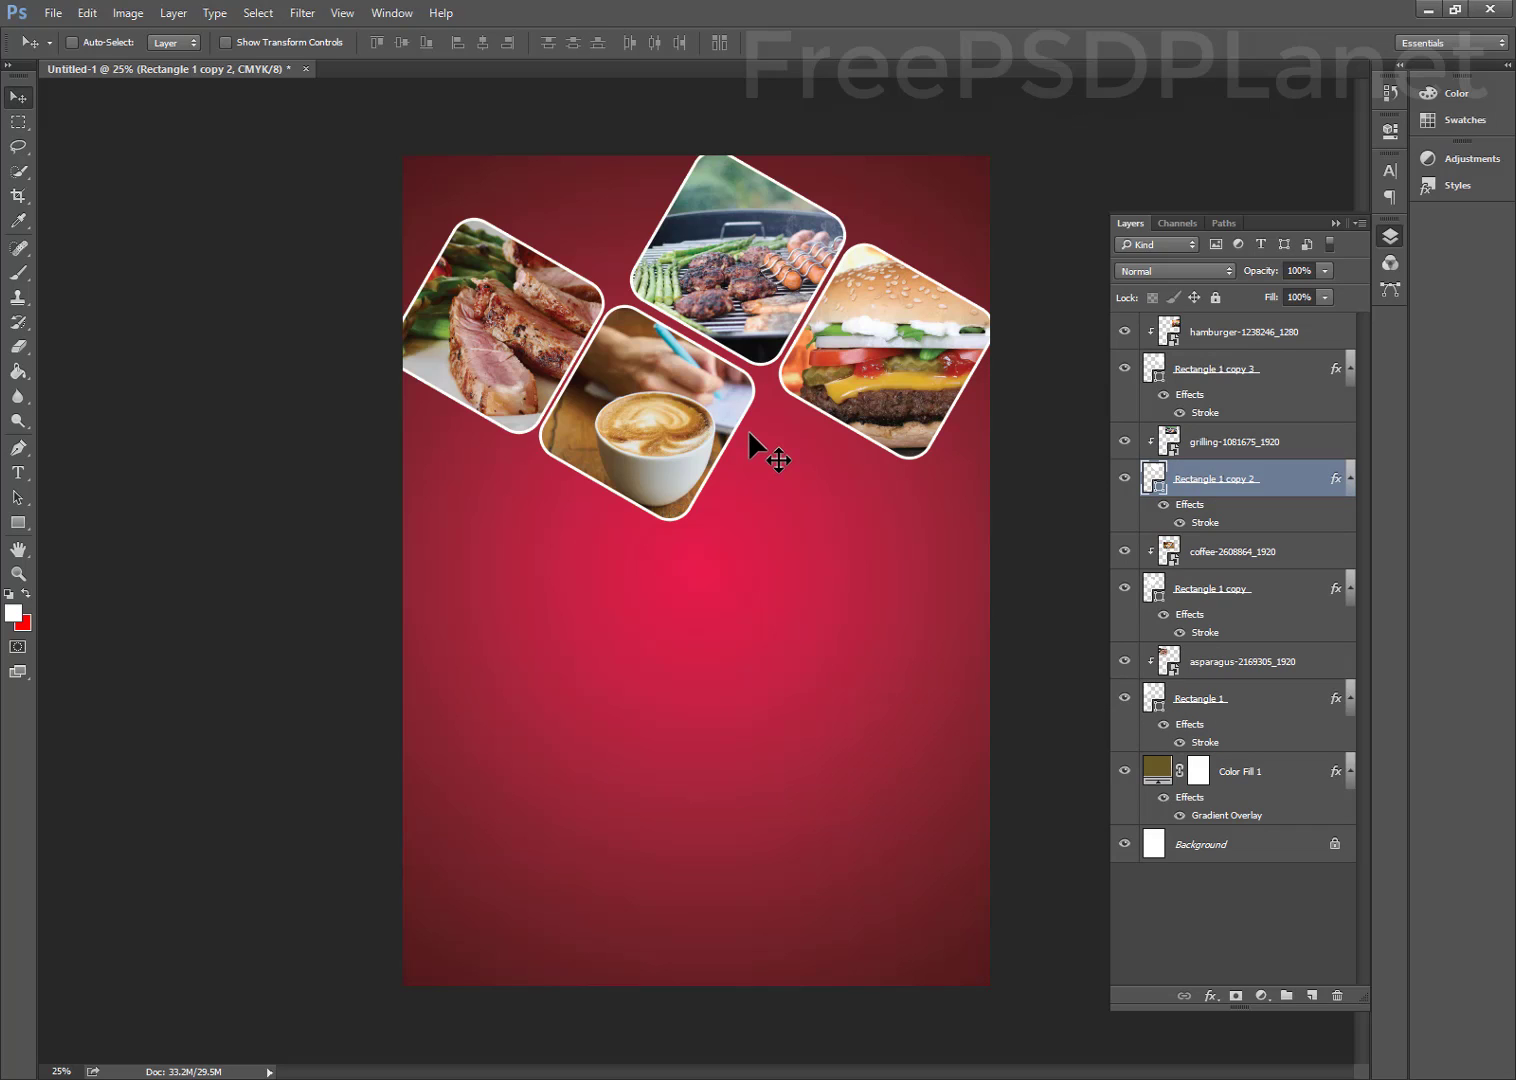
Add white FOOD text on a new layer below the photo collage
key(t)
click(550, 697)
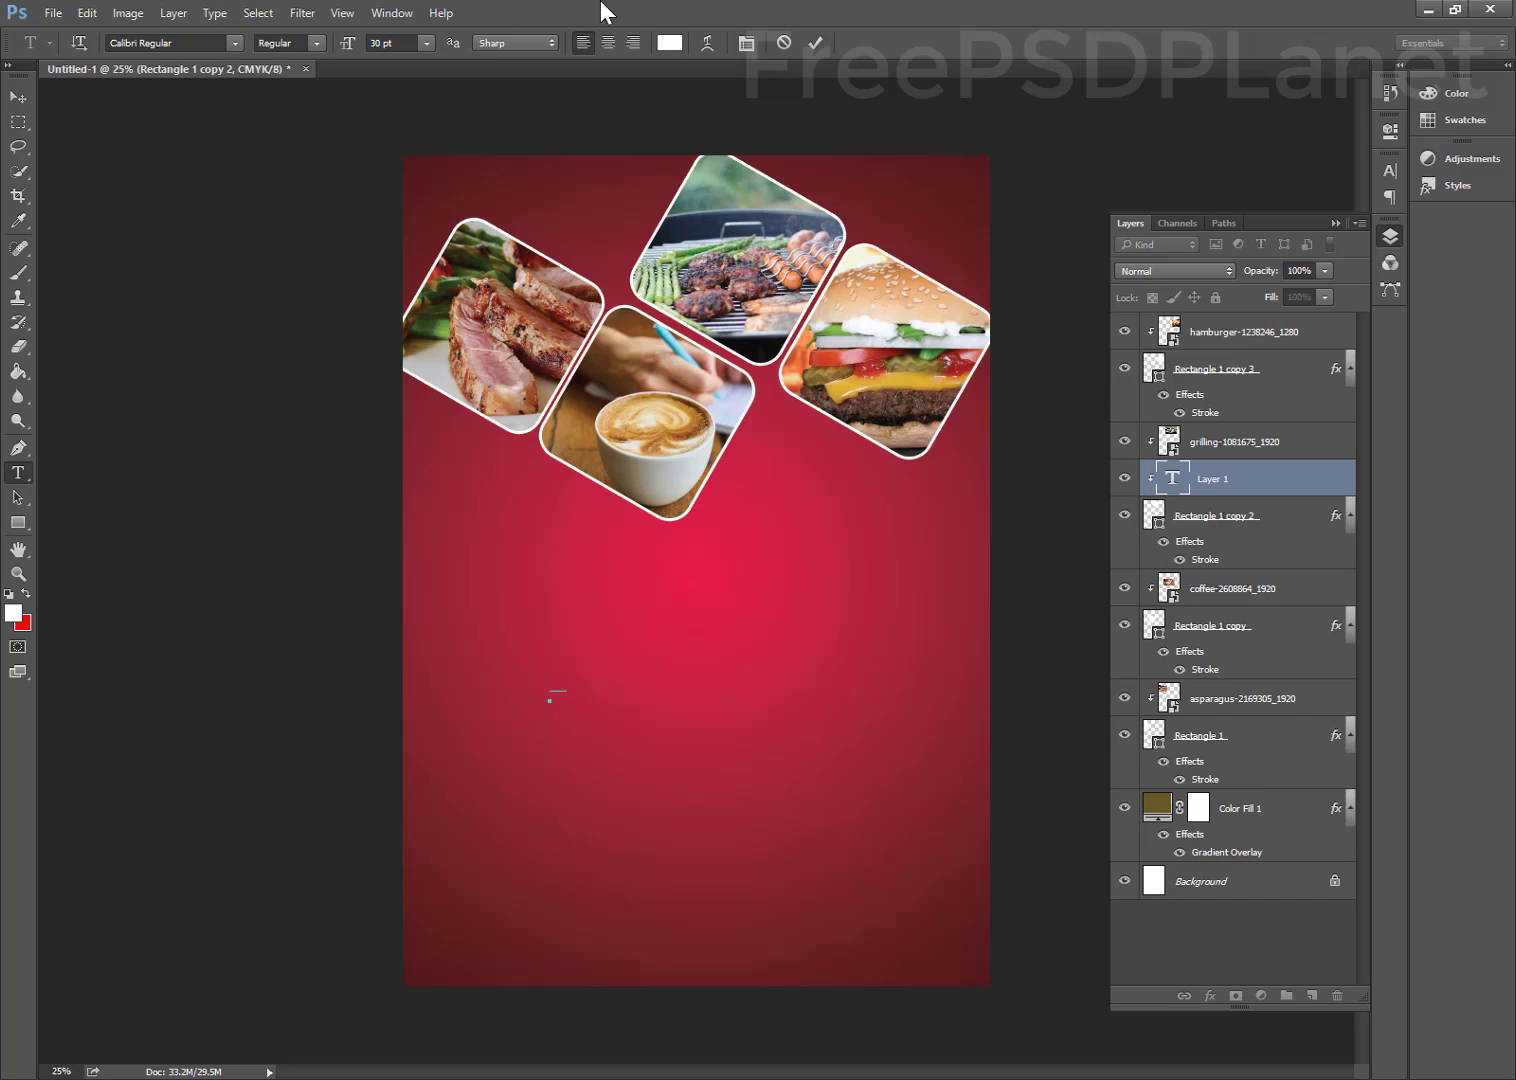
click(784, 46)
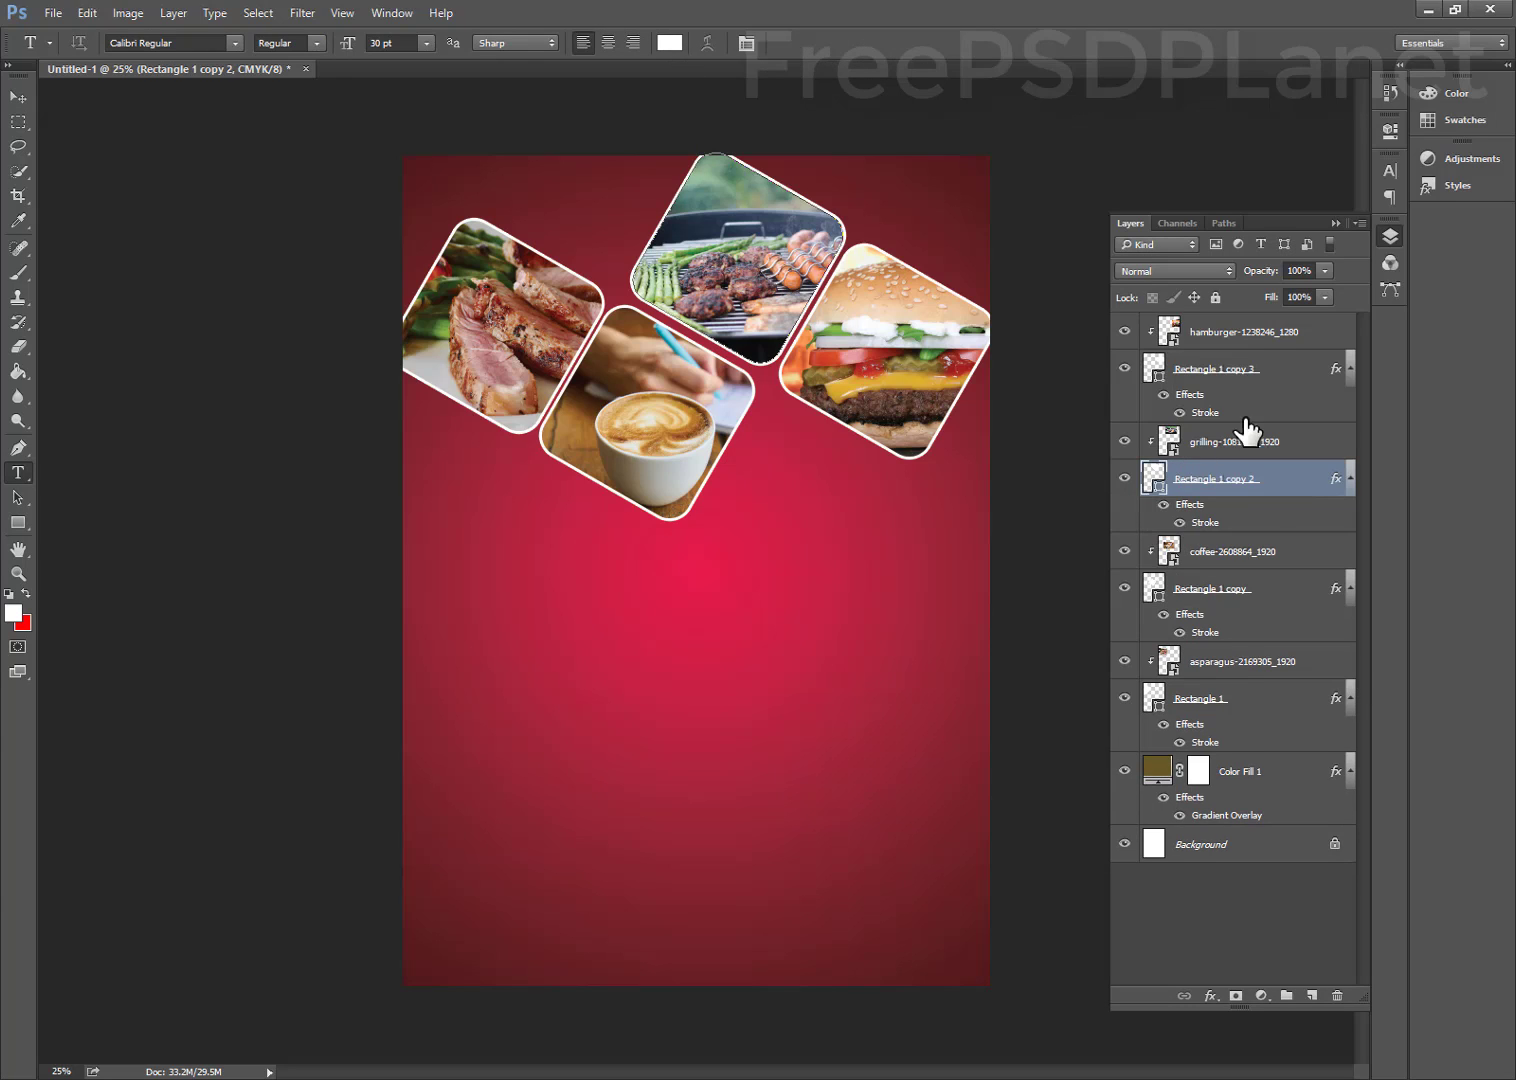
click(1242, 345)
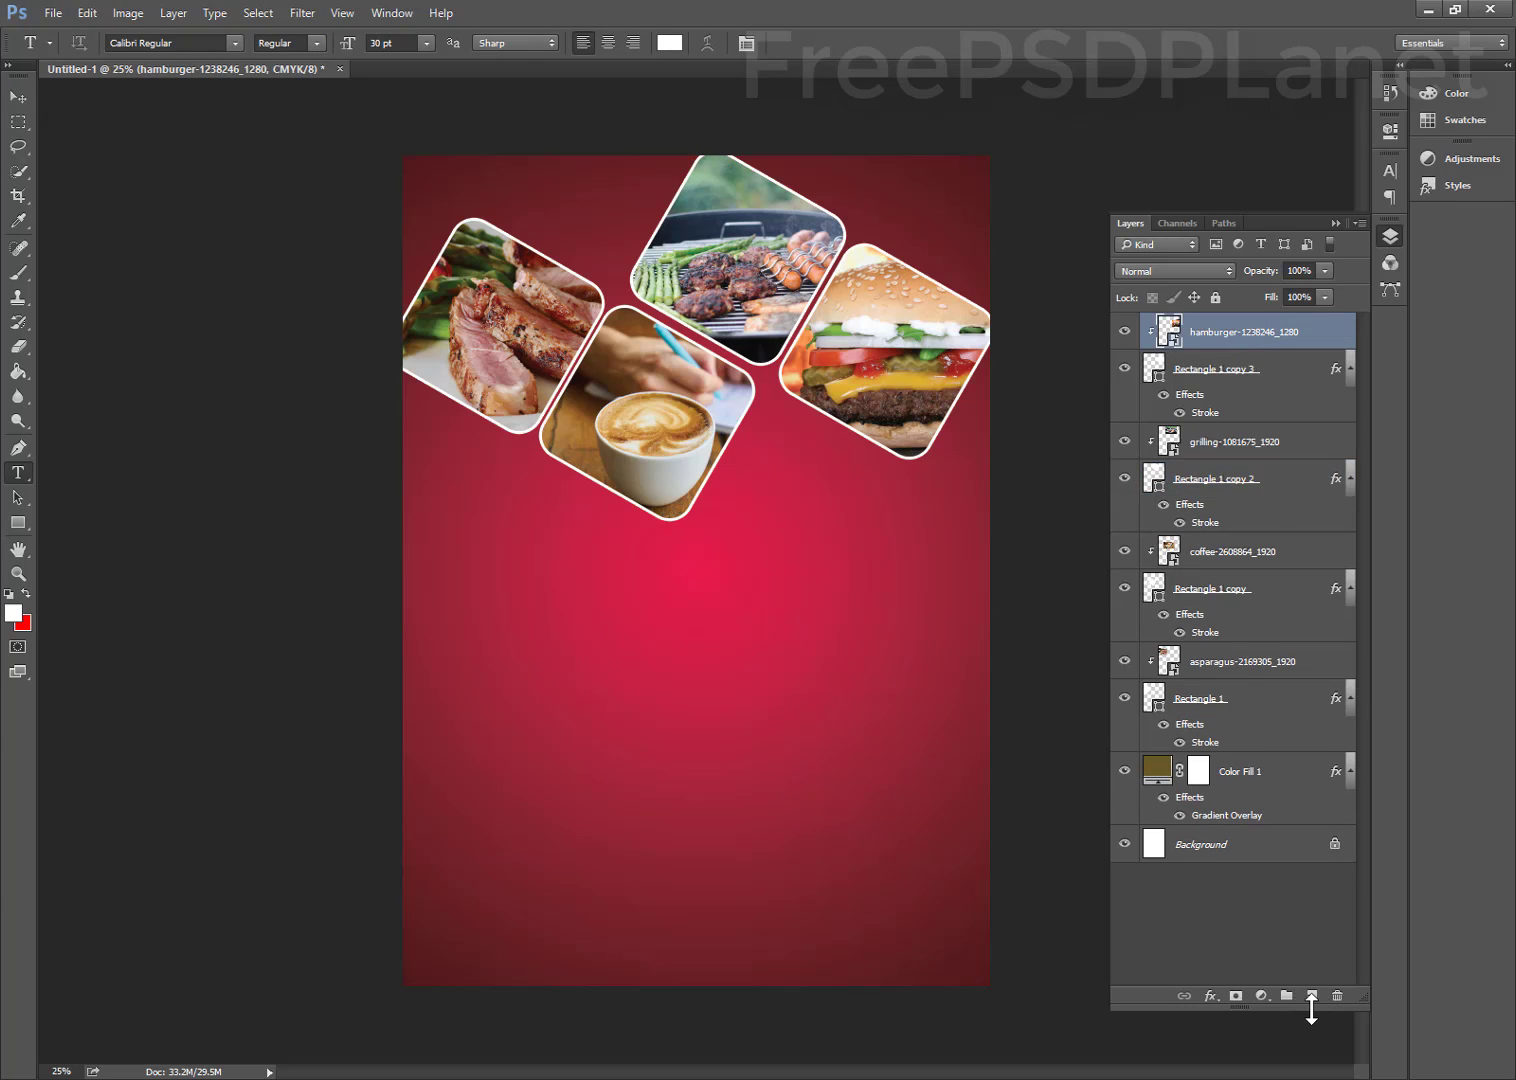
click(1312, 995)
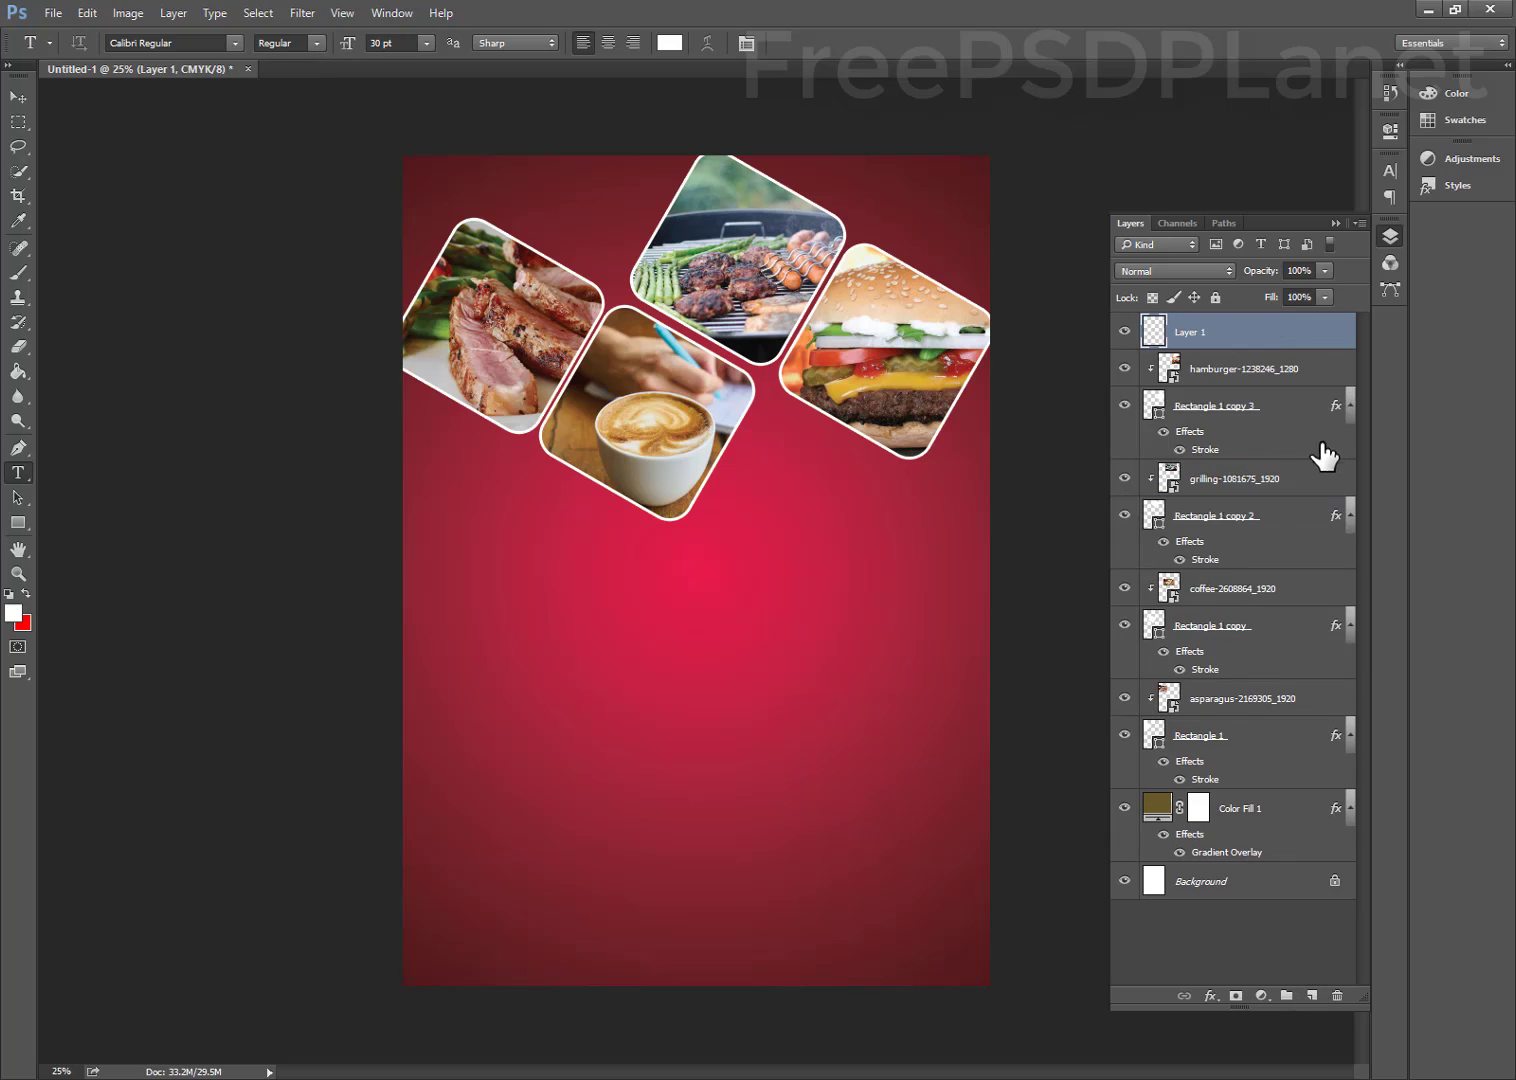
click(606, 697)
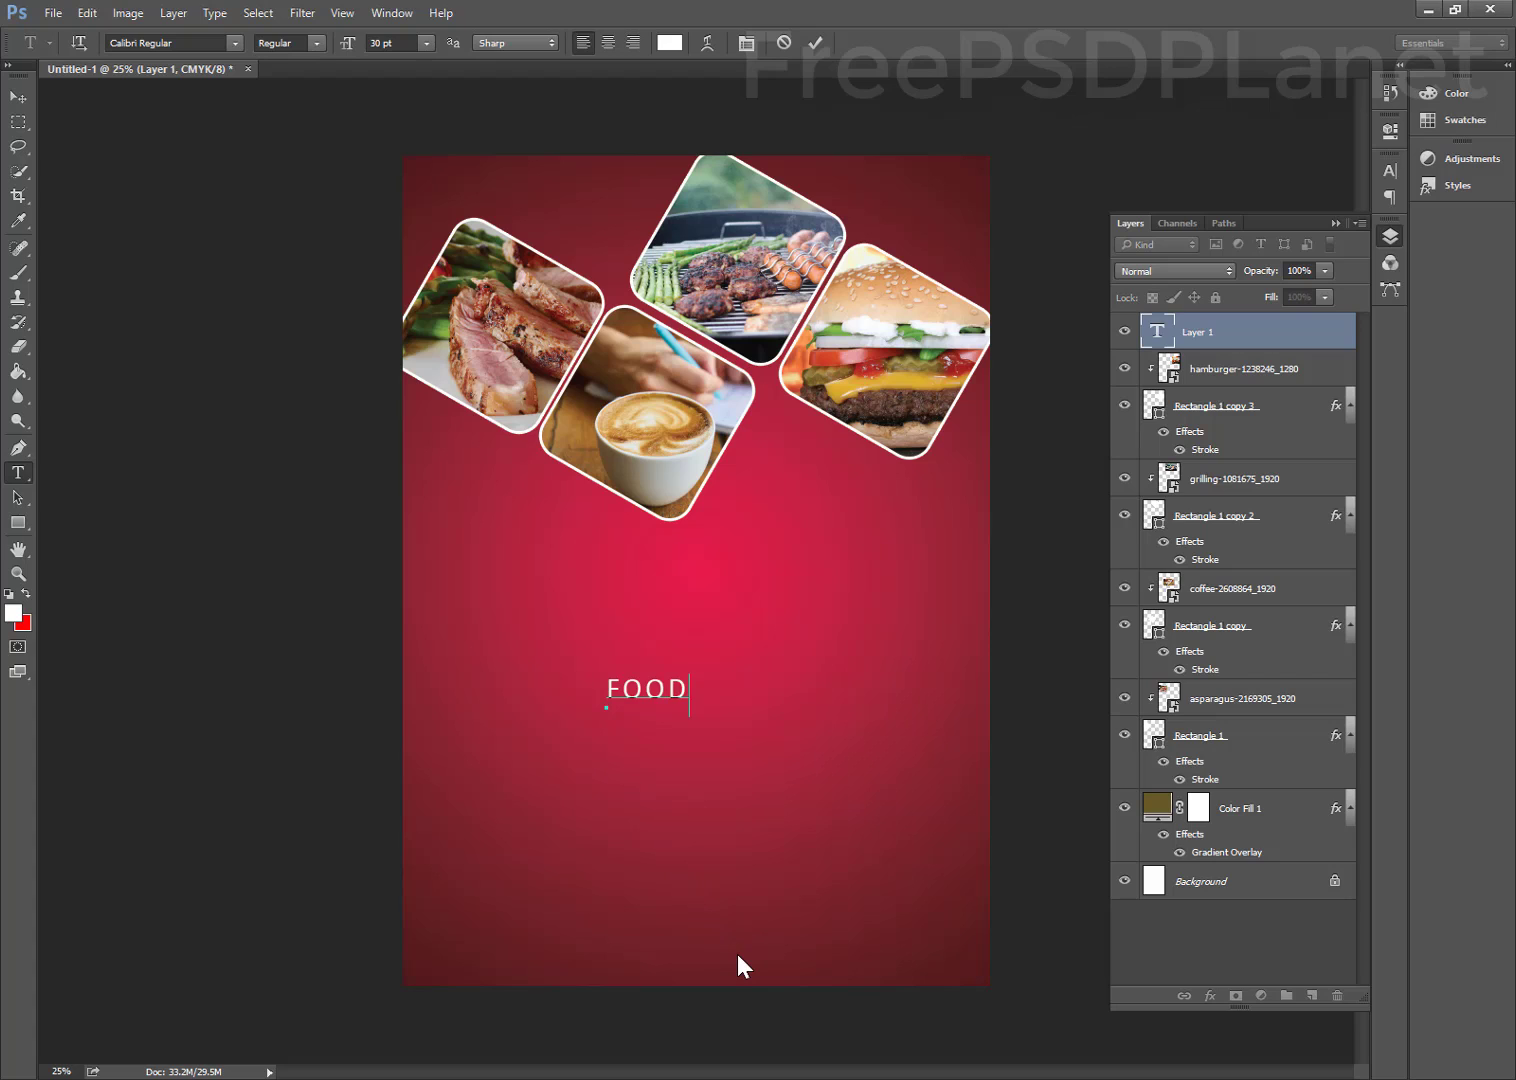
click(817, 42)
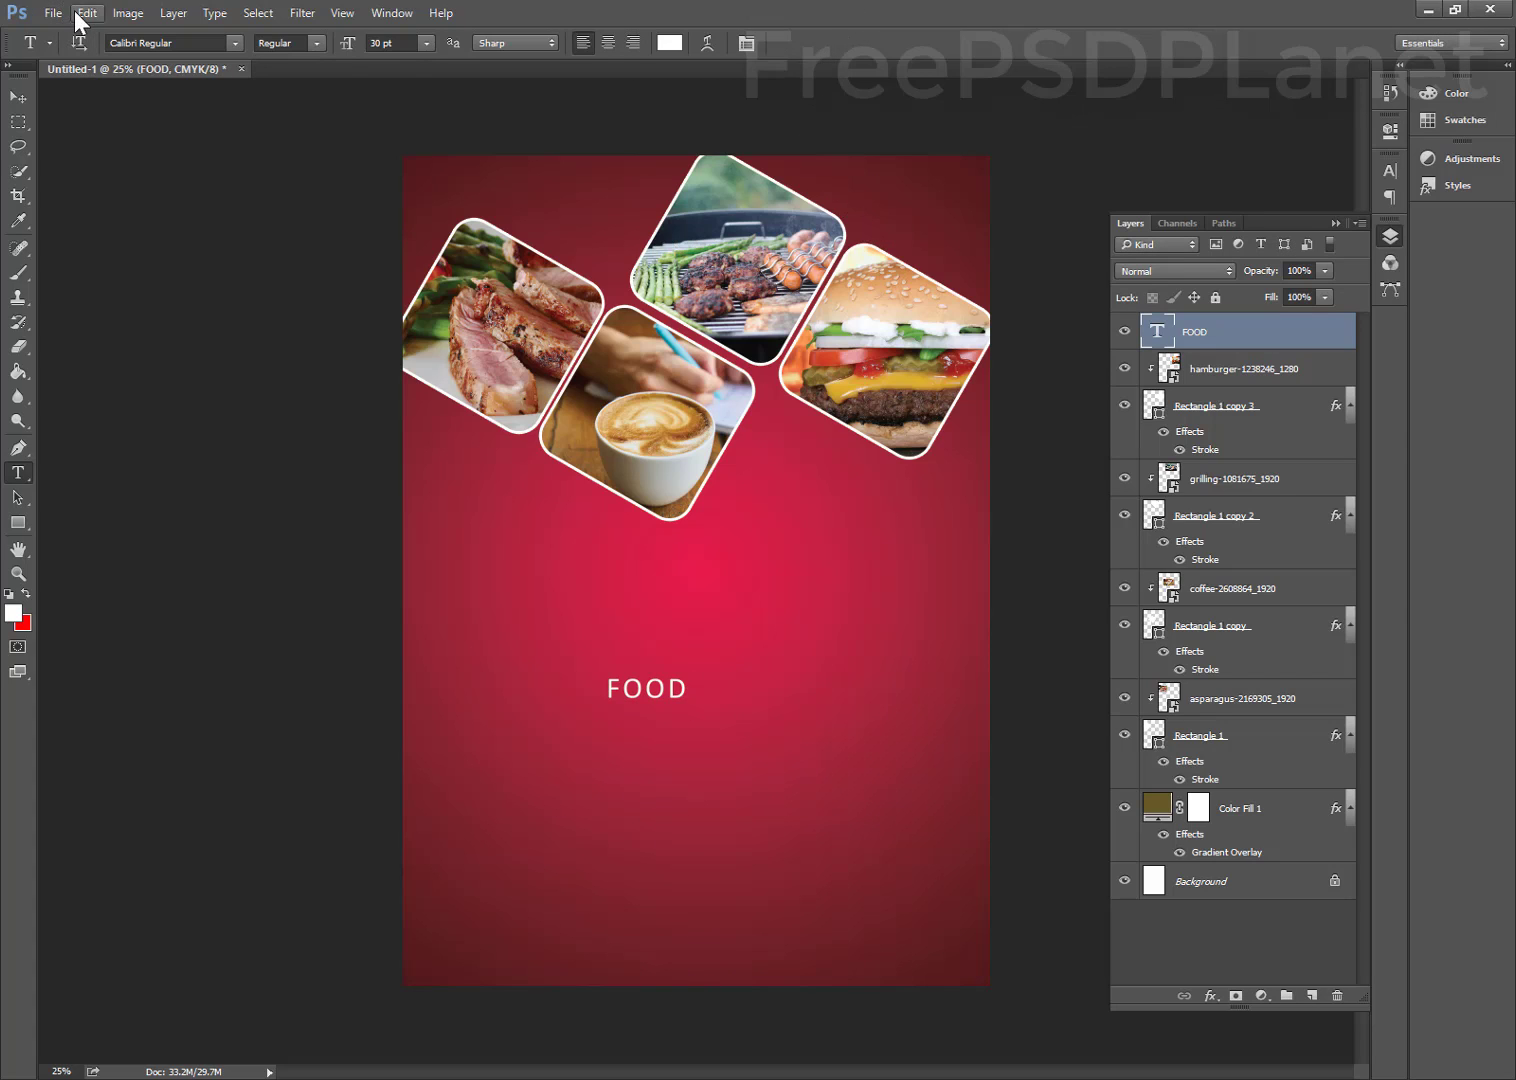
Scale the FOOD text up to about 434% and move it down and left
click(84, 14)
click(140, 412)
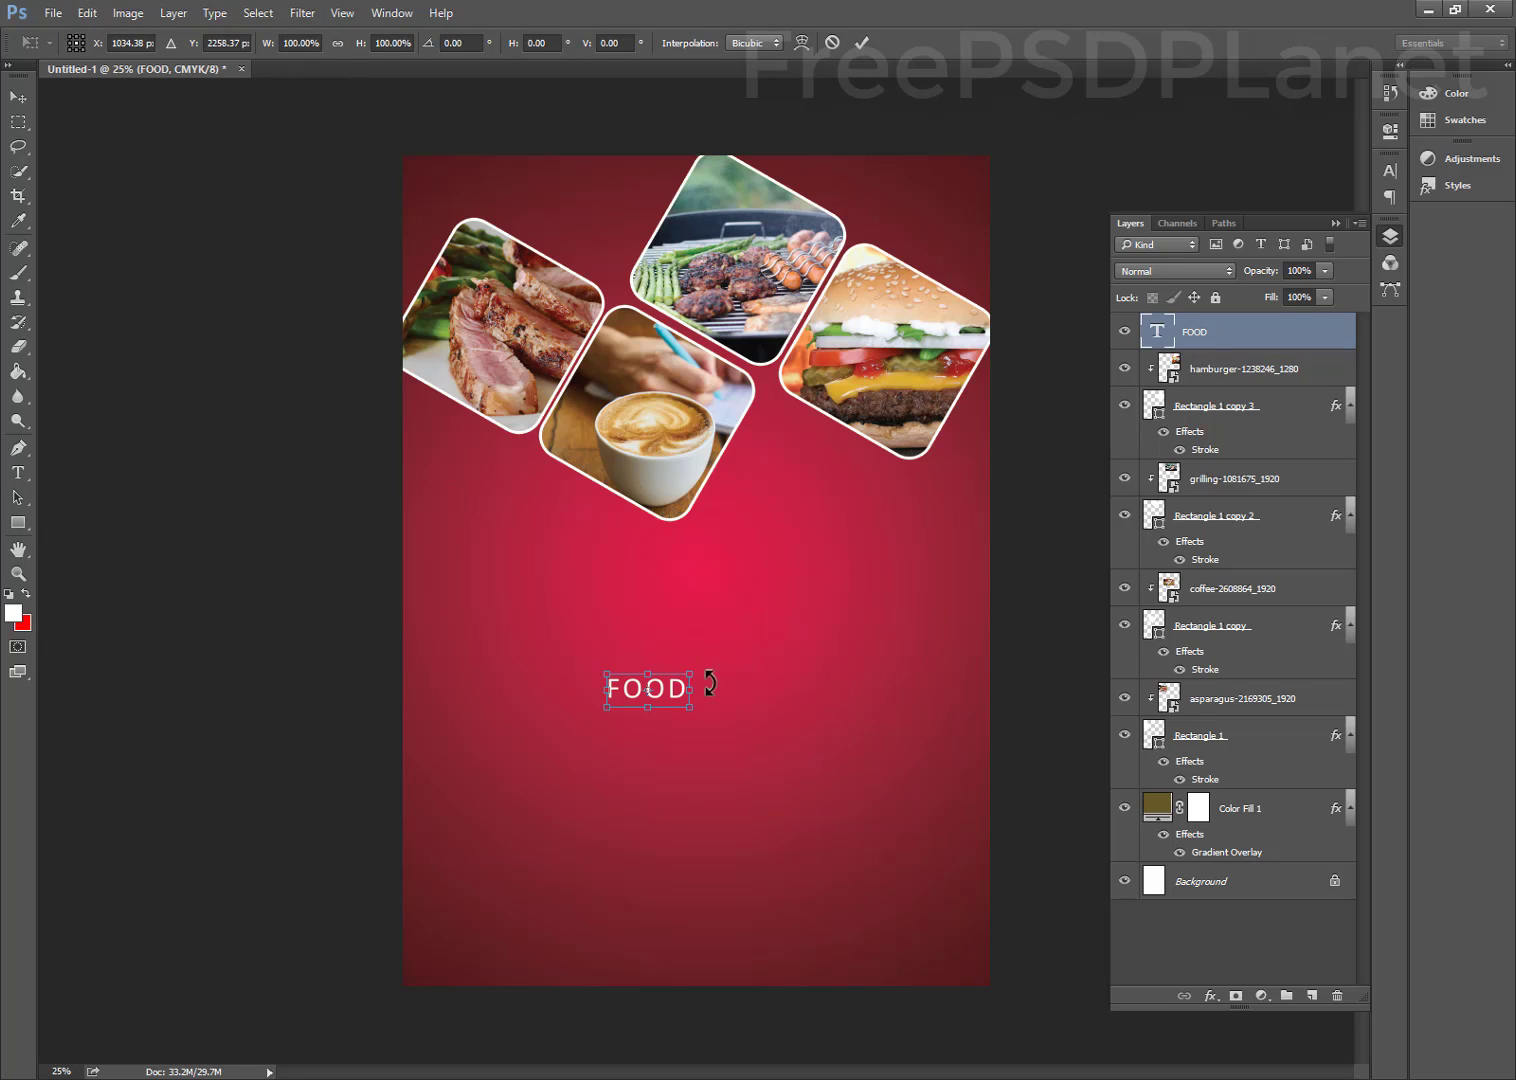
drag(689, 665, 950, 515)
drag(841, 625, 776, 690)
click(861, 42)
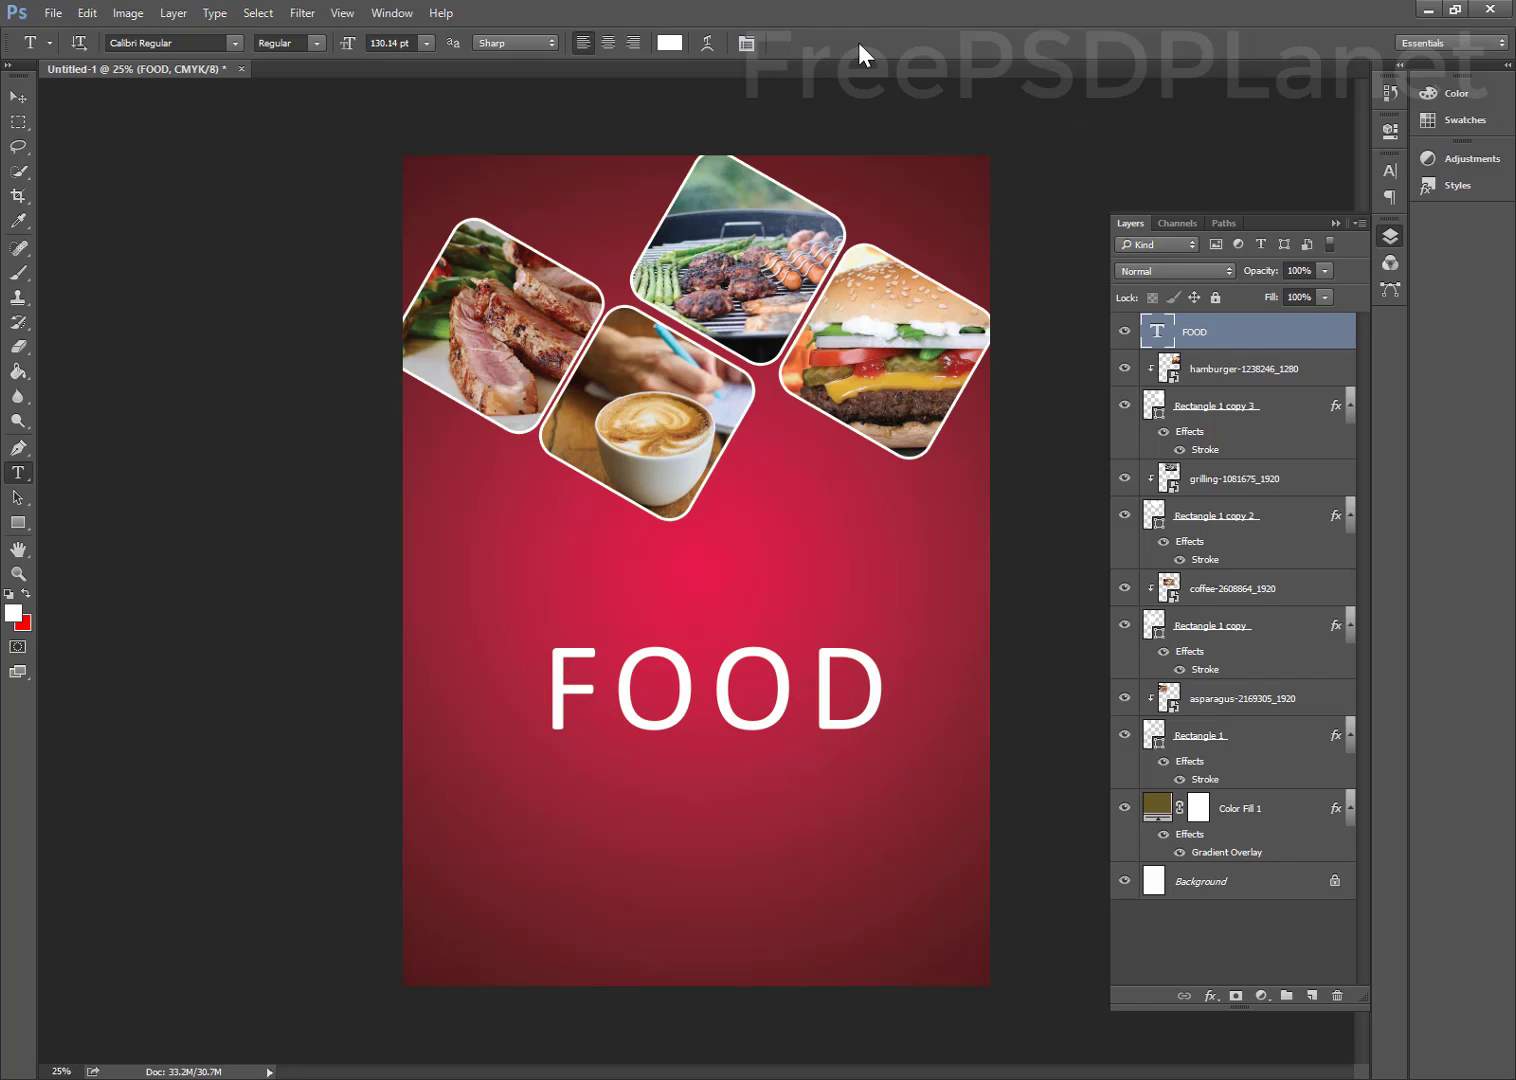
Change the title font to Impact Regular
click(1388, 172)
click(1279, 181)
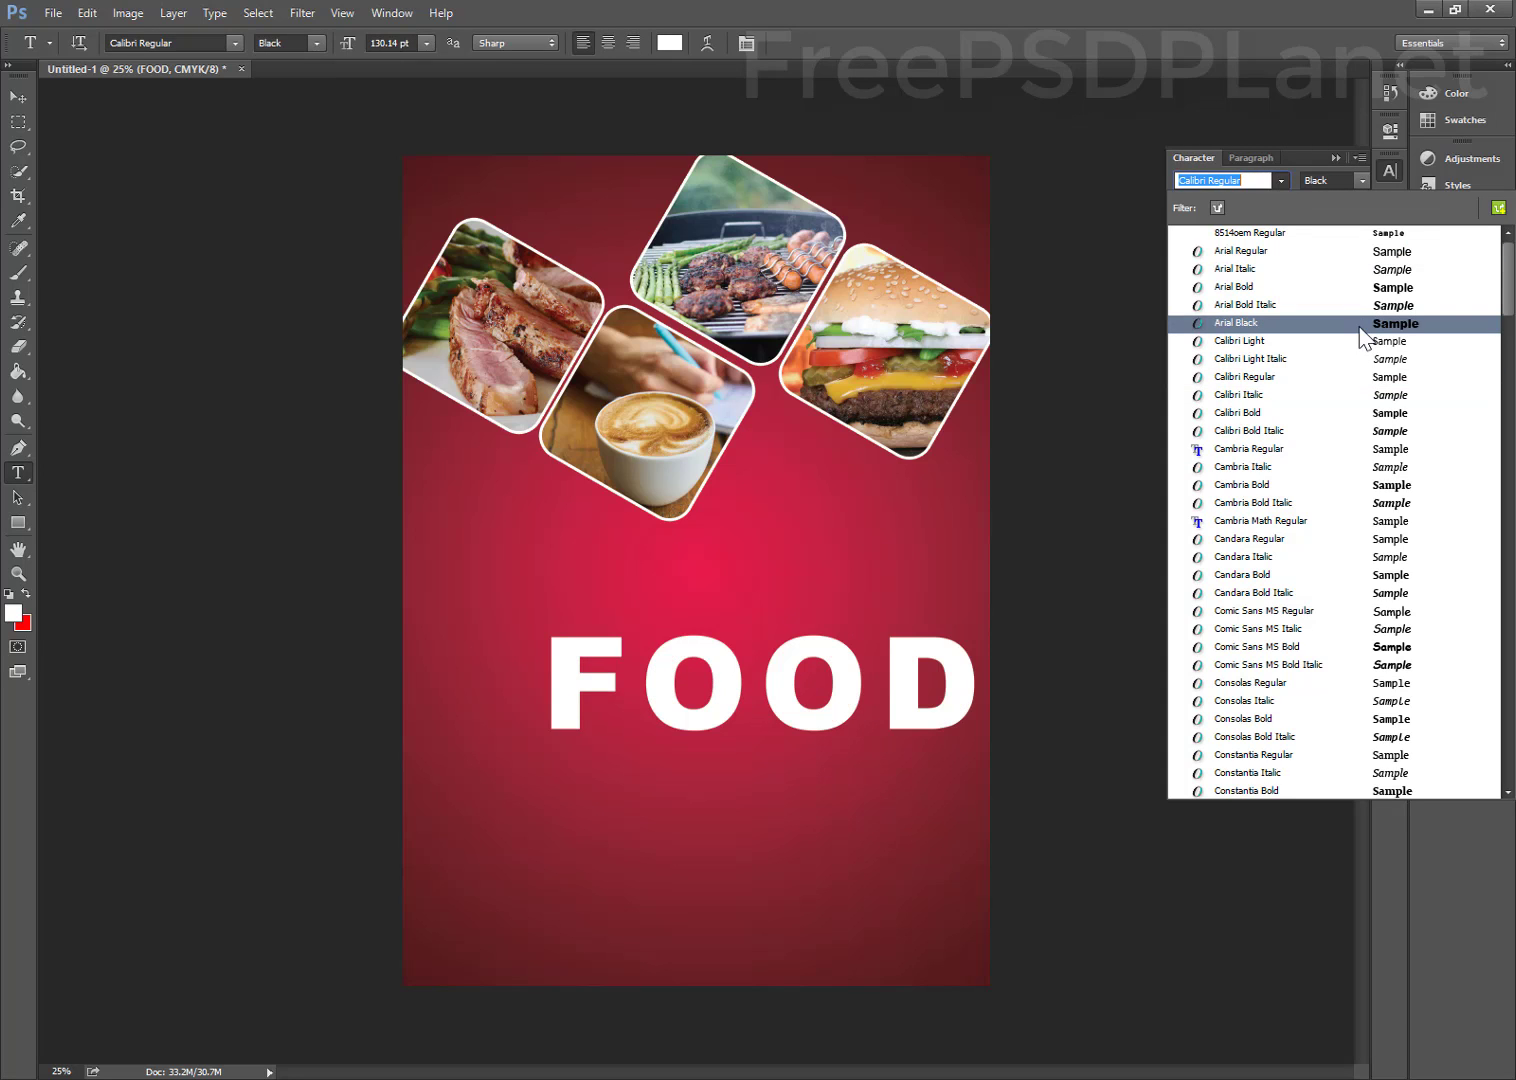
scroll(1310, 600, down, 5)
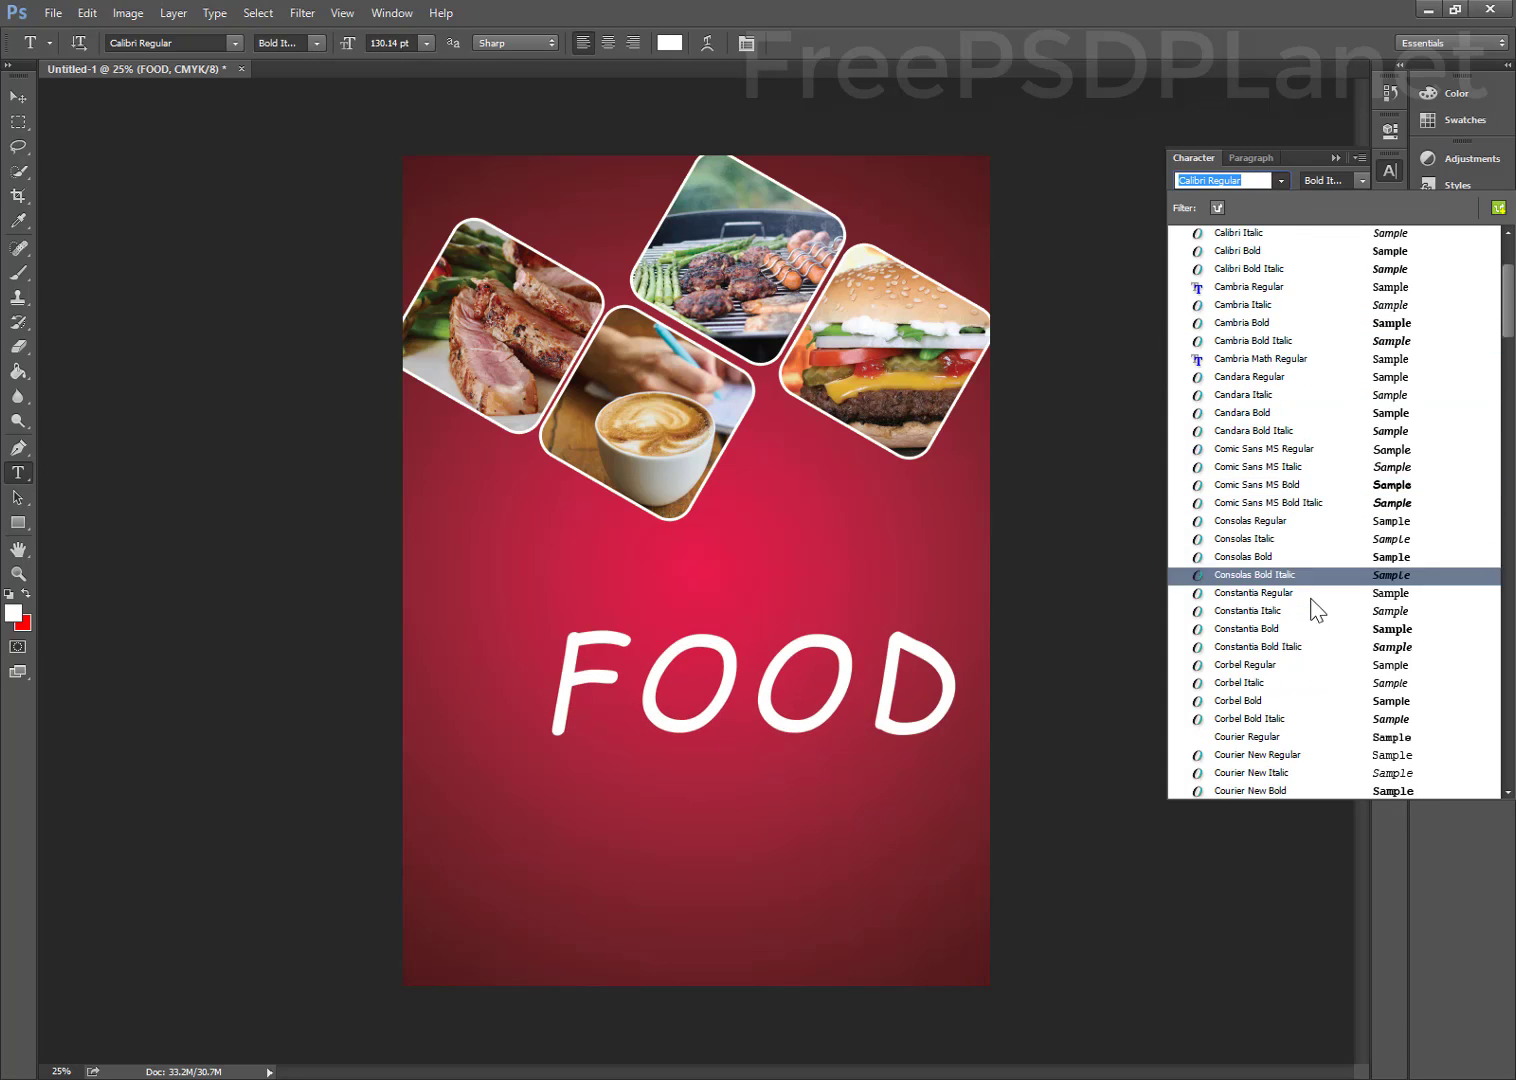
scroll(1301, 630, down, 7)
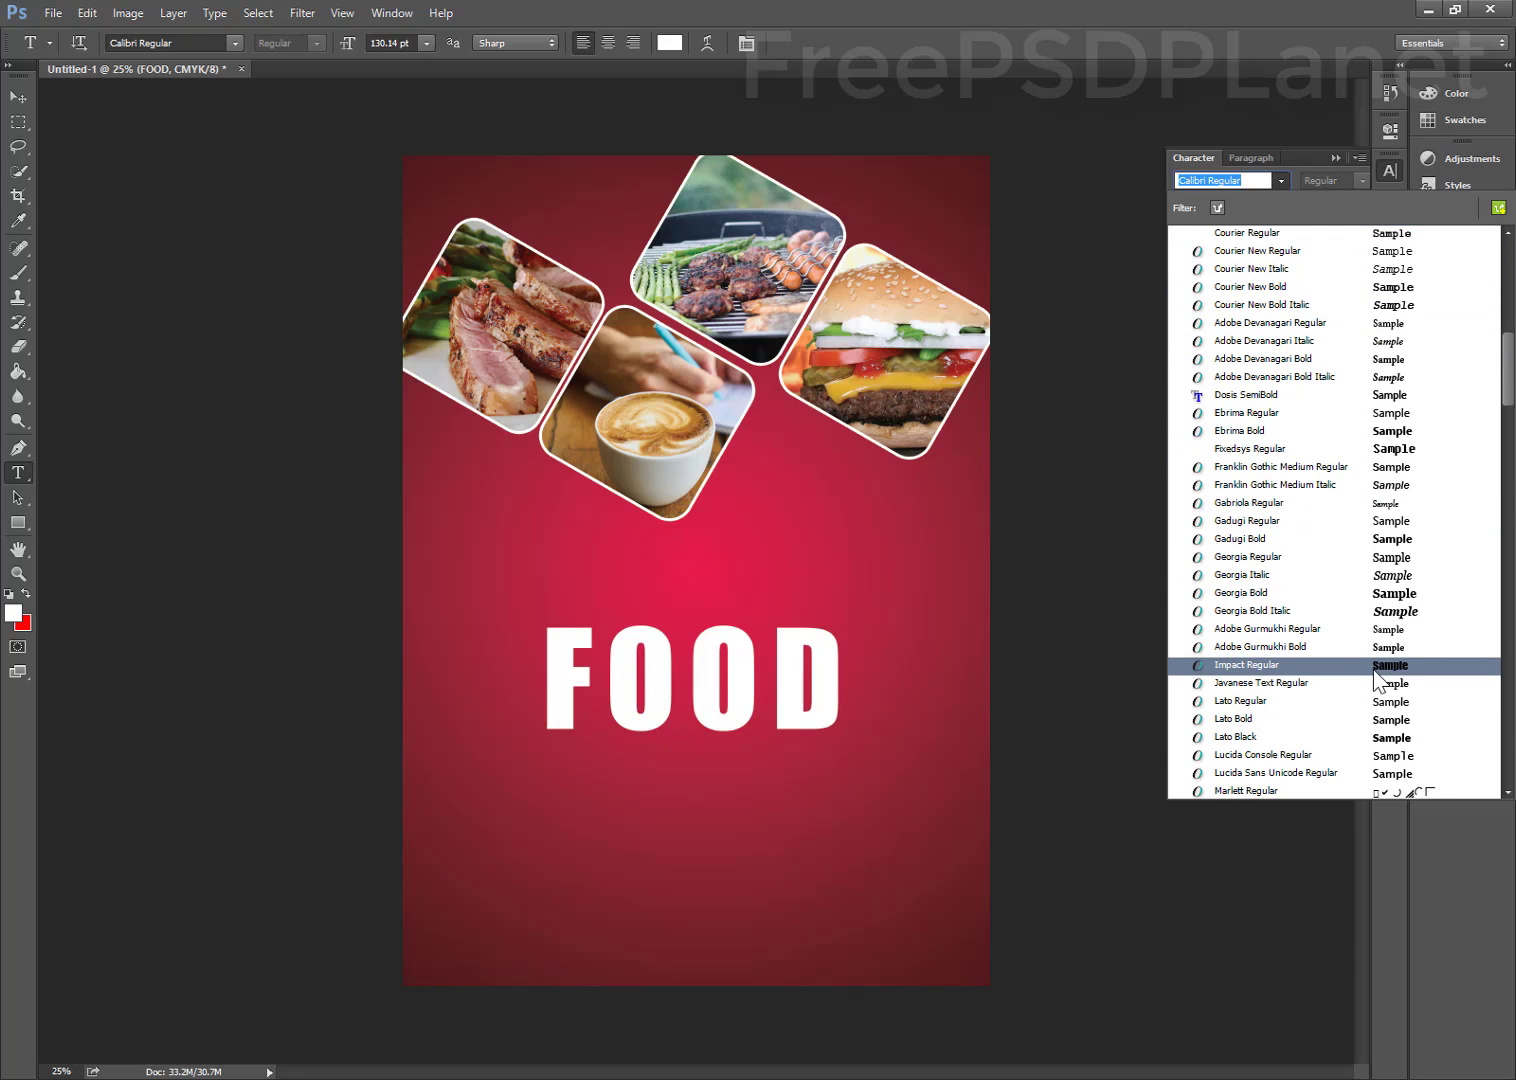
scroll(1379, 678, down, 2)
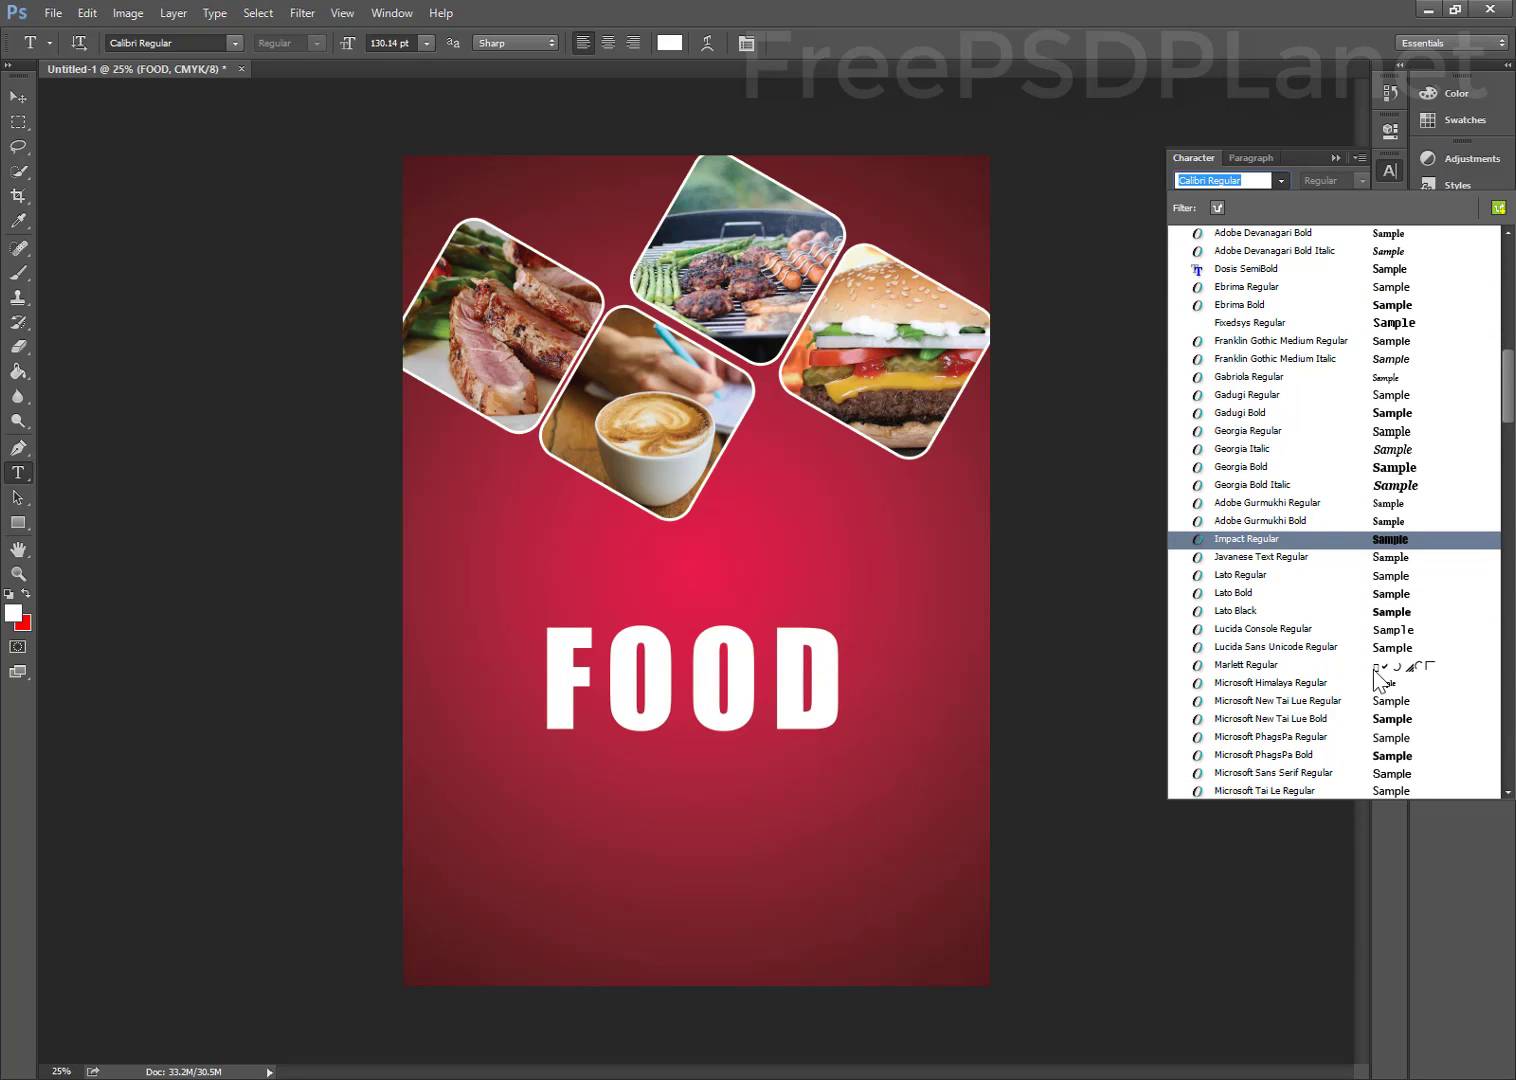
scroll(1379, 678, down, 1)
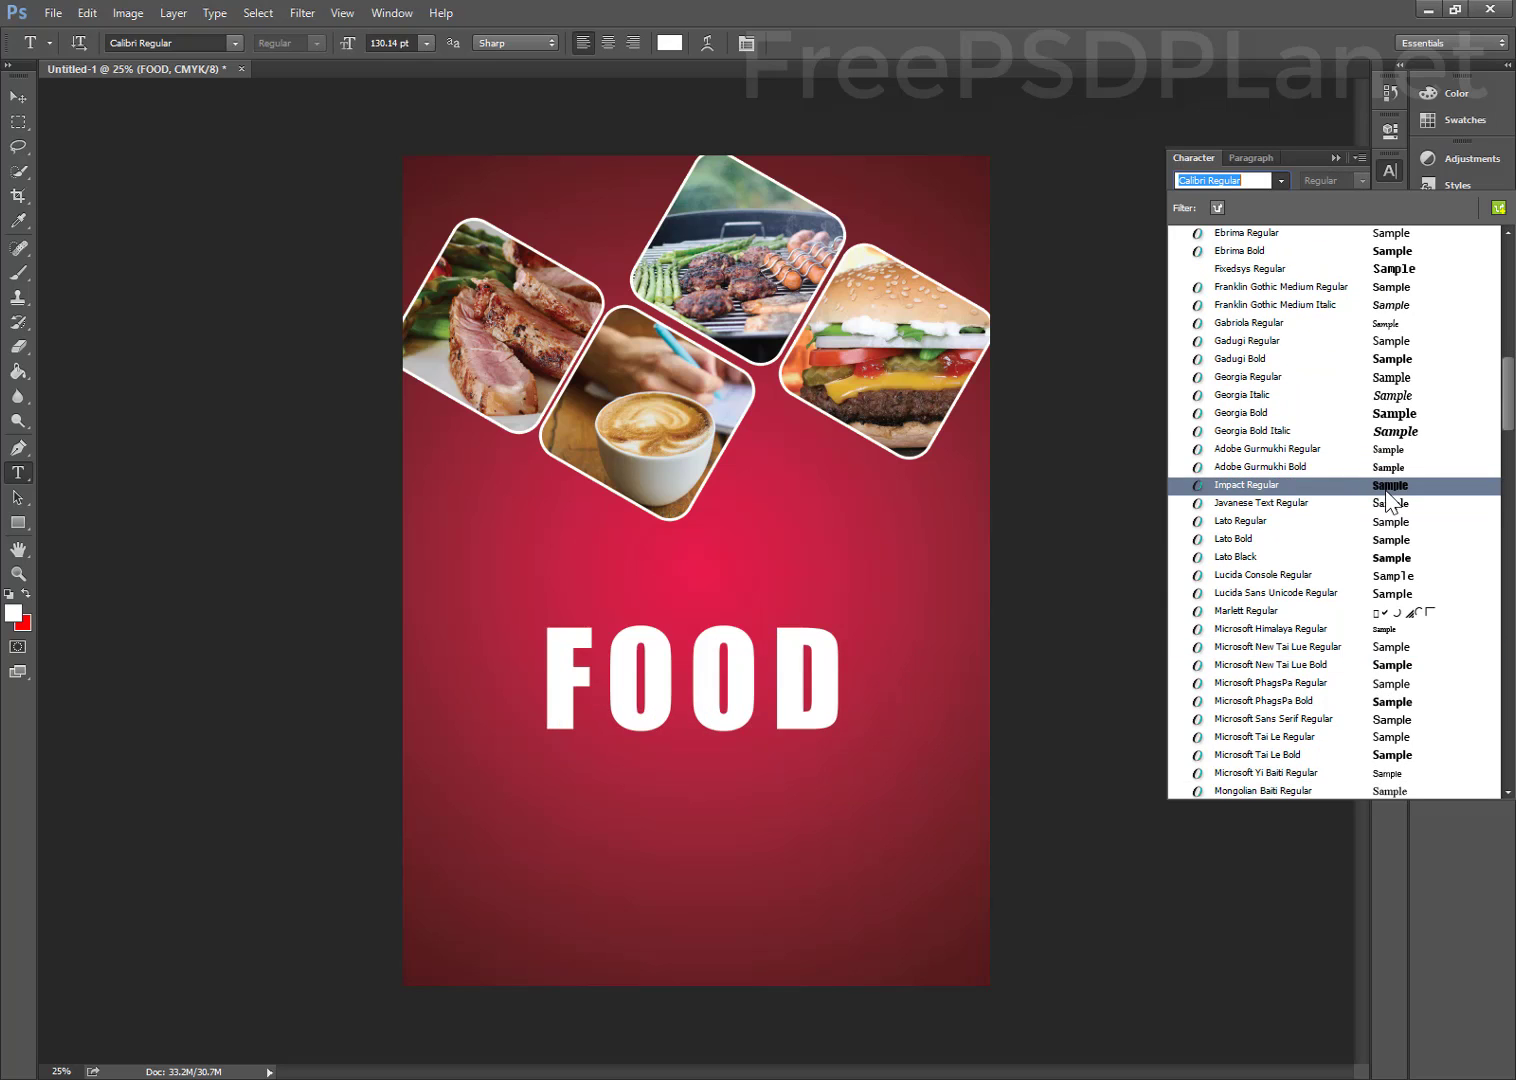
click(1386, 490)
Retype the title as 'Food' in mixed case
click(819, 670)
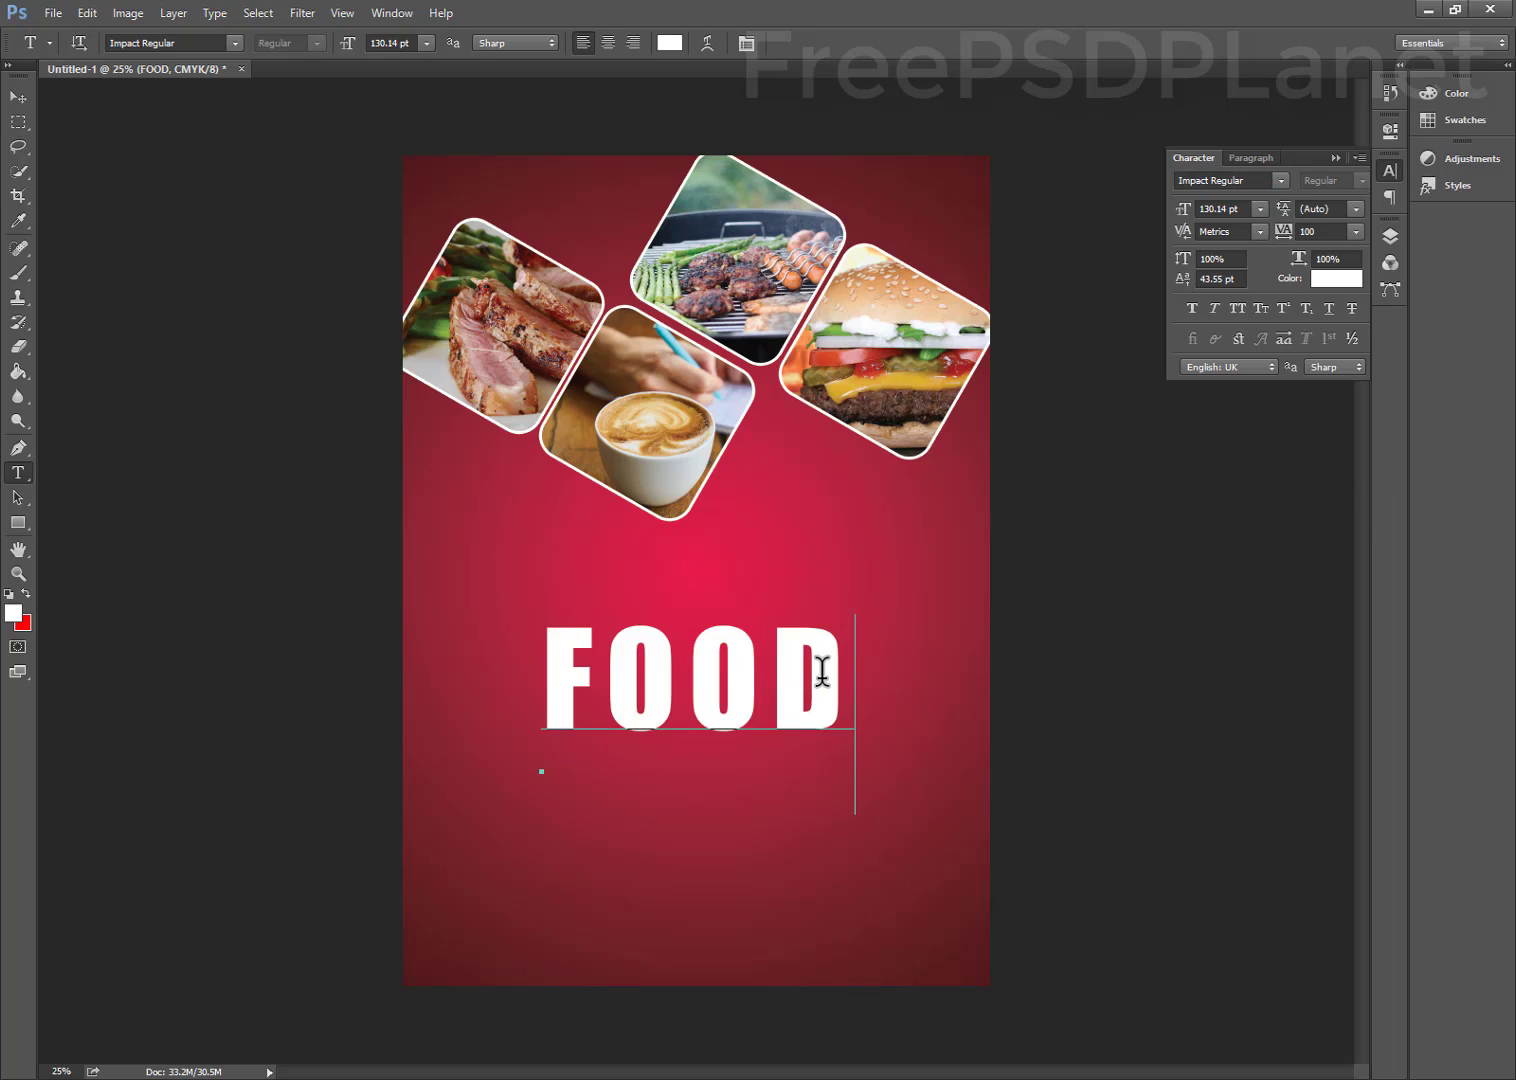
key(BackSpace)
key(BackSpace)
key(BackSpace)
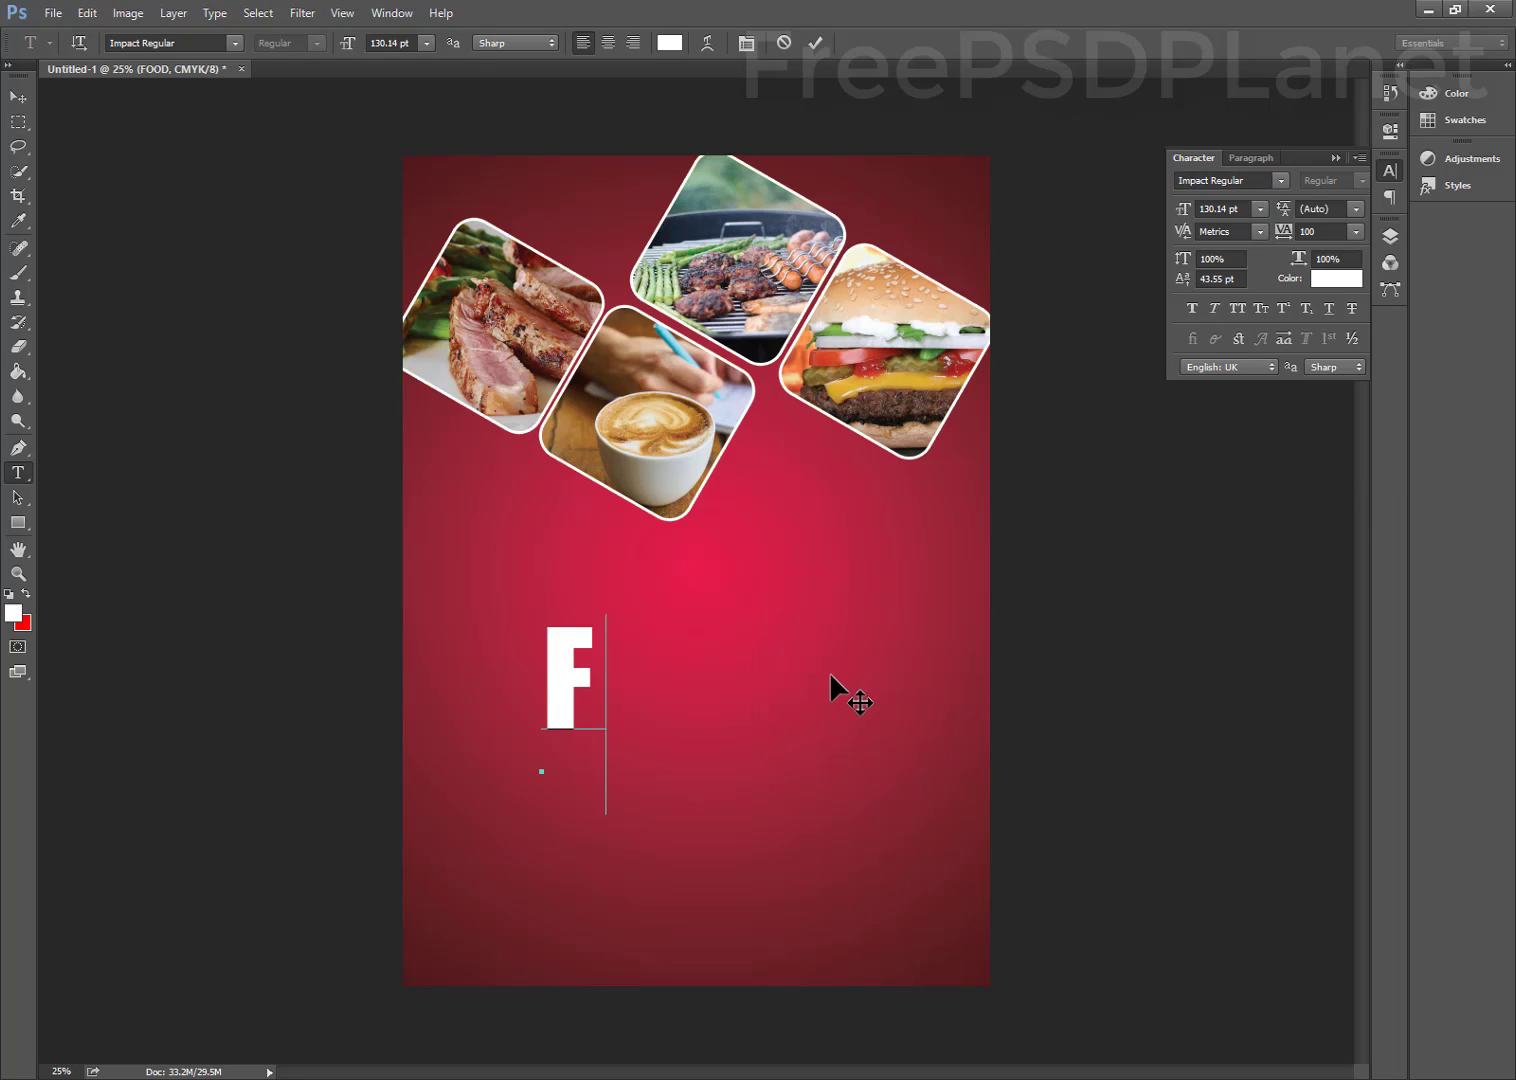
text(oo)
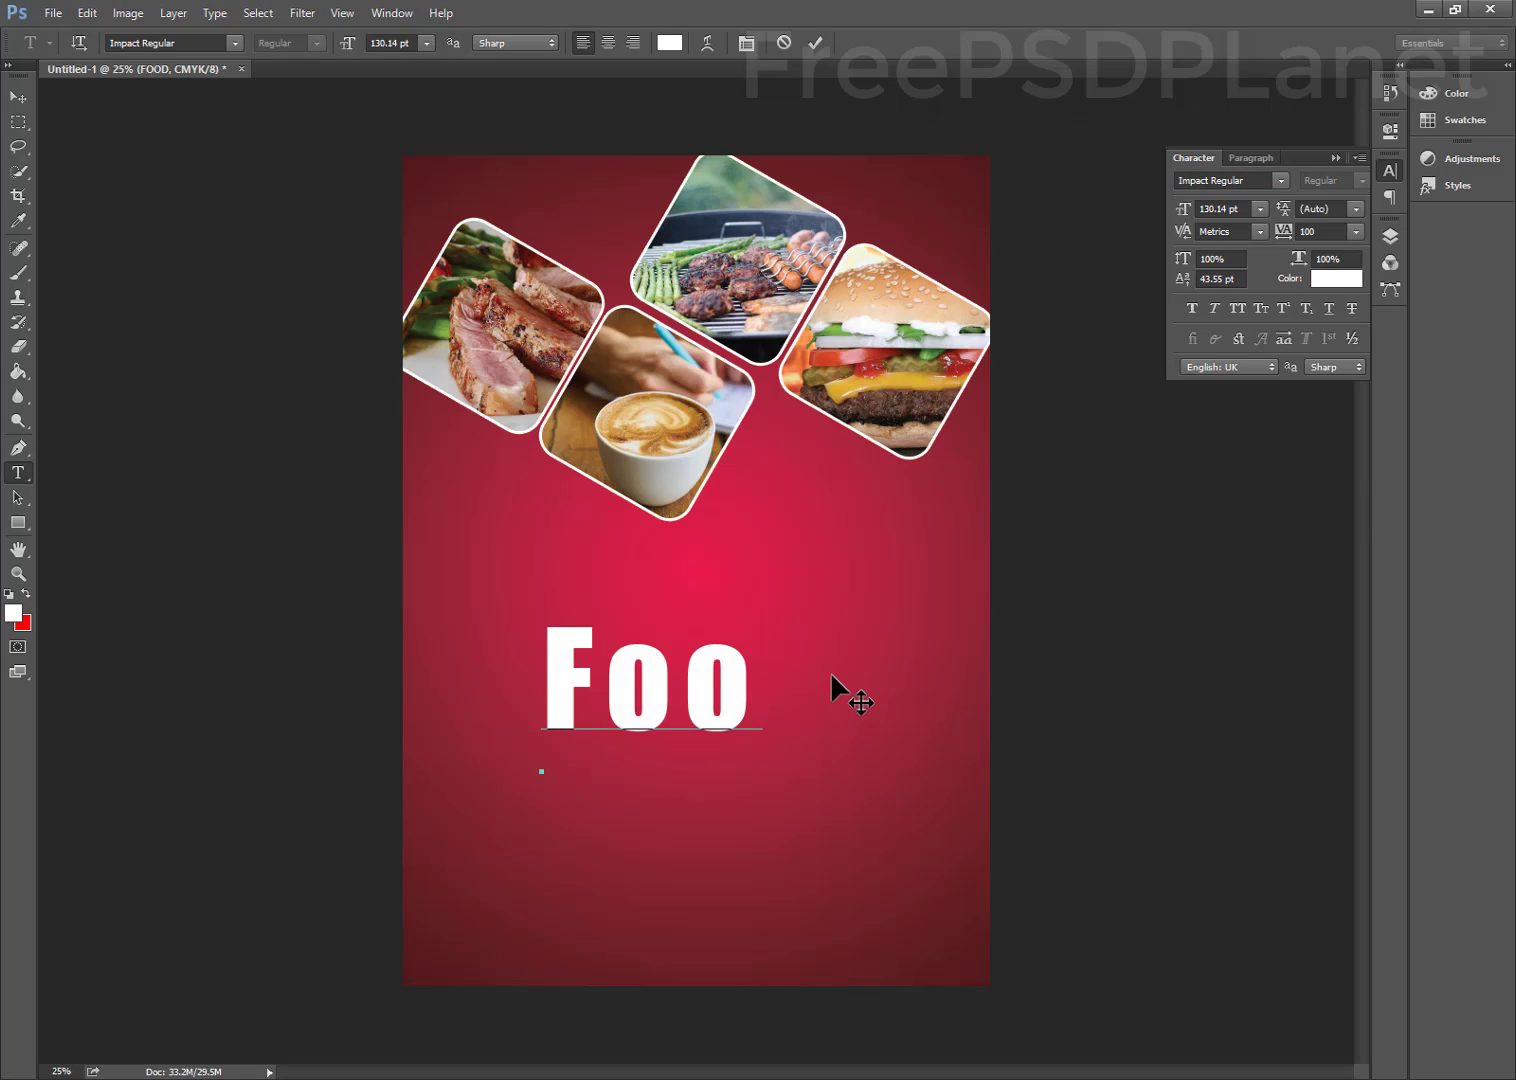
text(d)
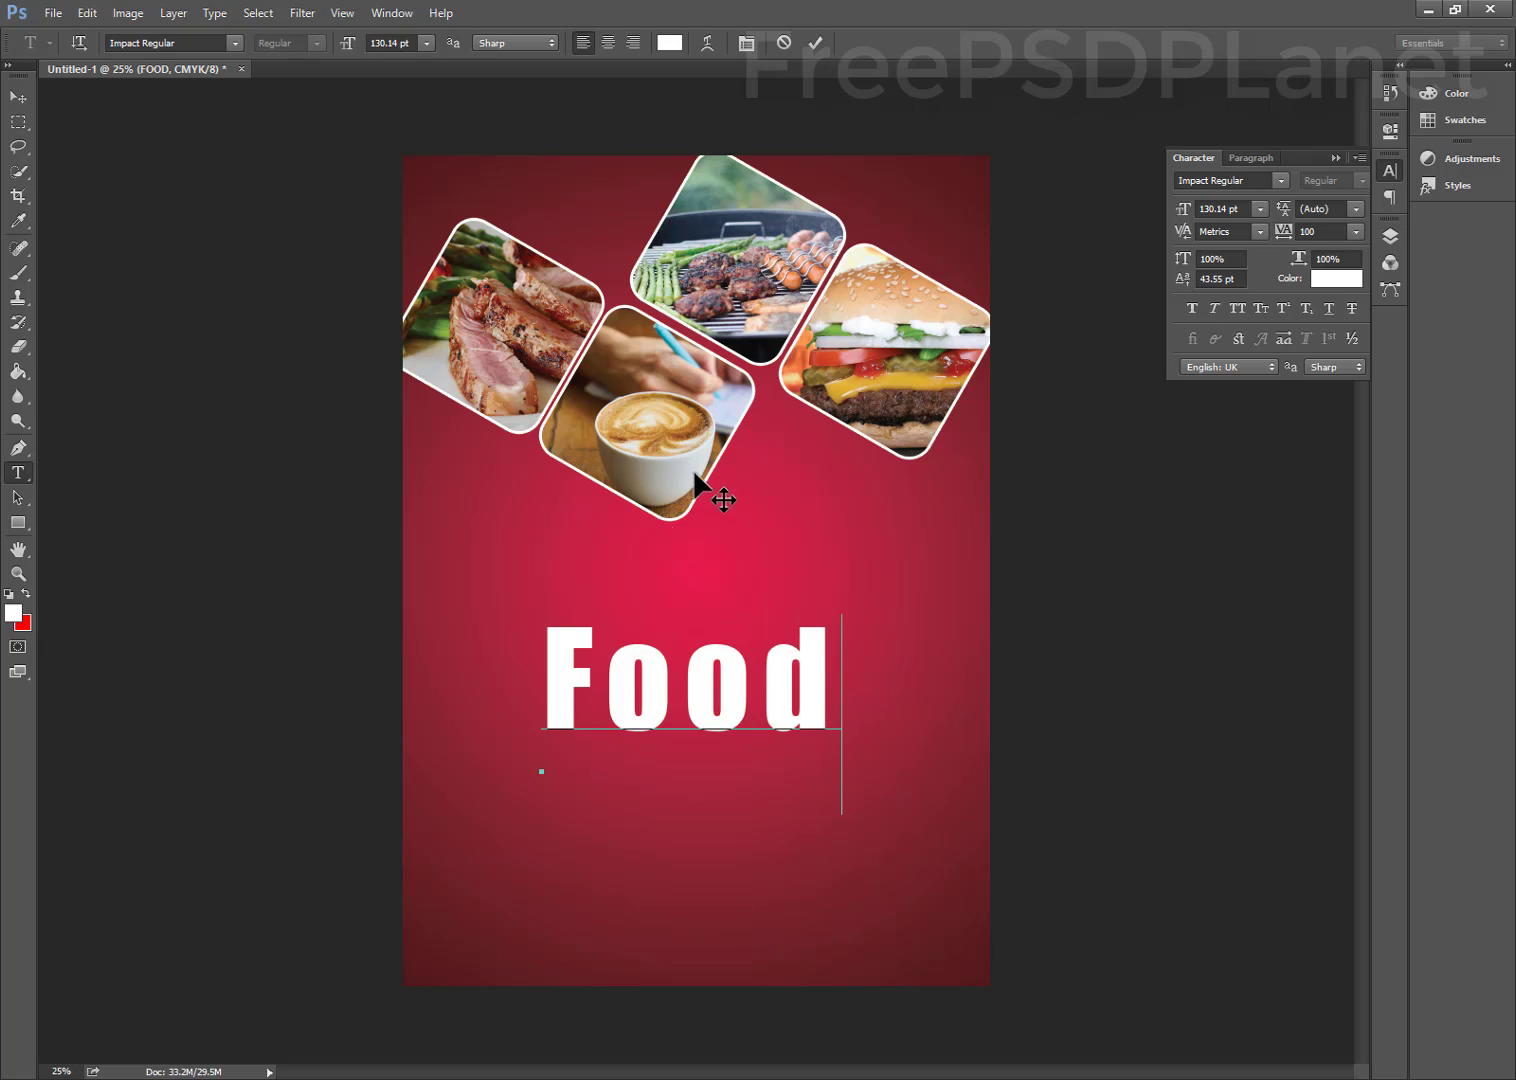
click(816, 40)
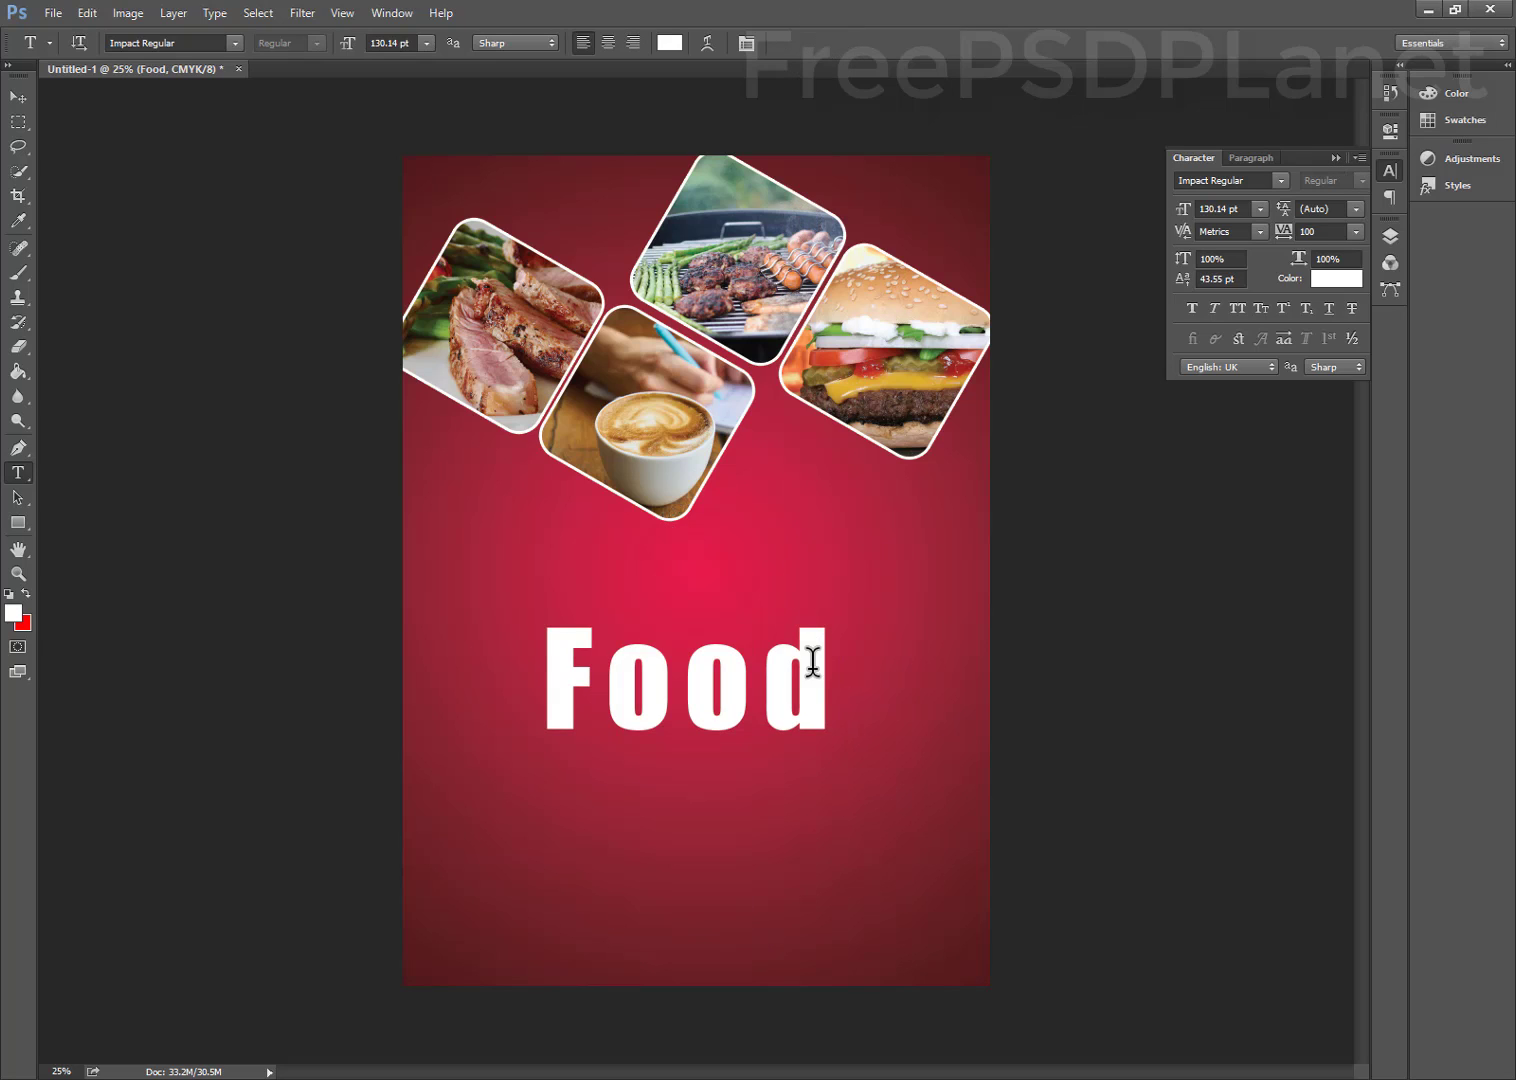
Enlarge the Food title about 128% to 167 pt and shift it slightly left and down
click(17, 97)
key(ctrl+t)
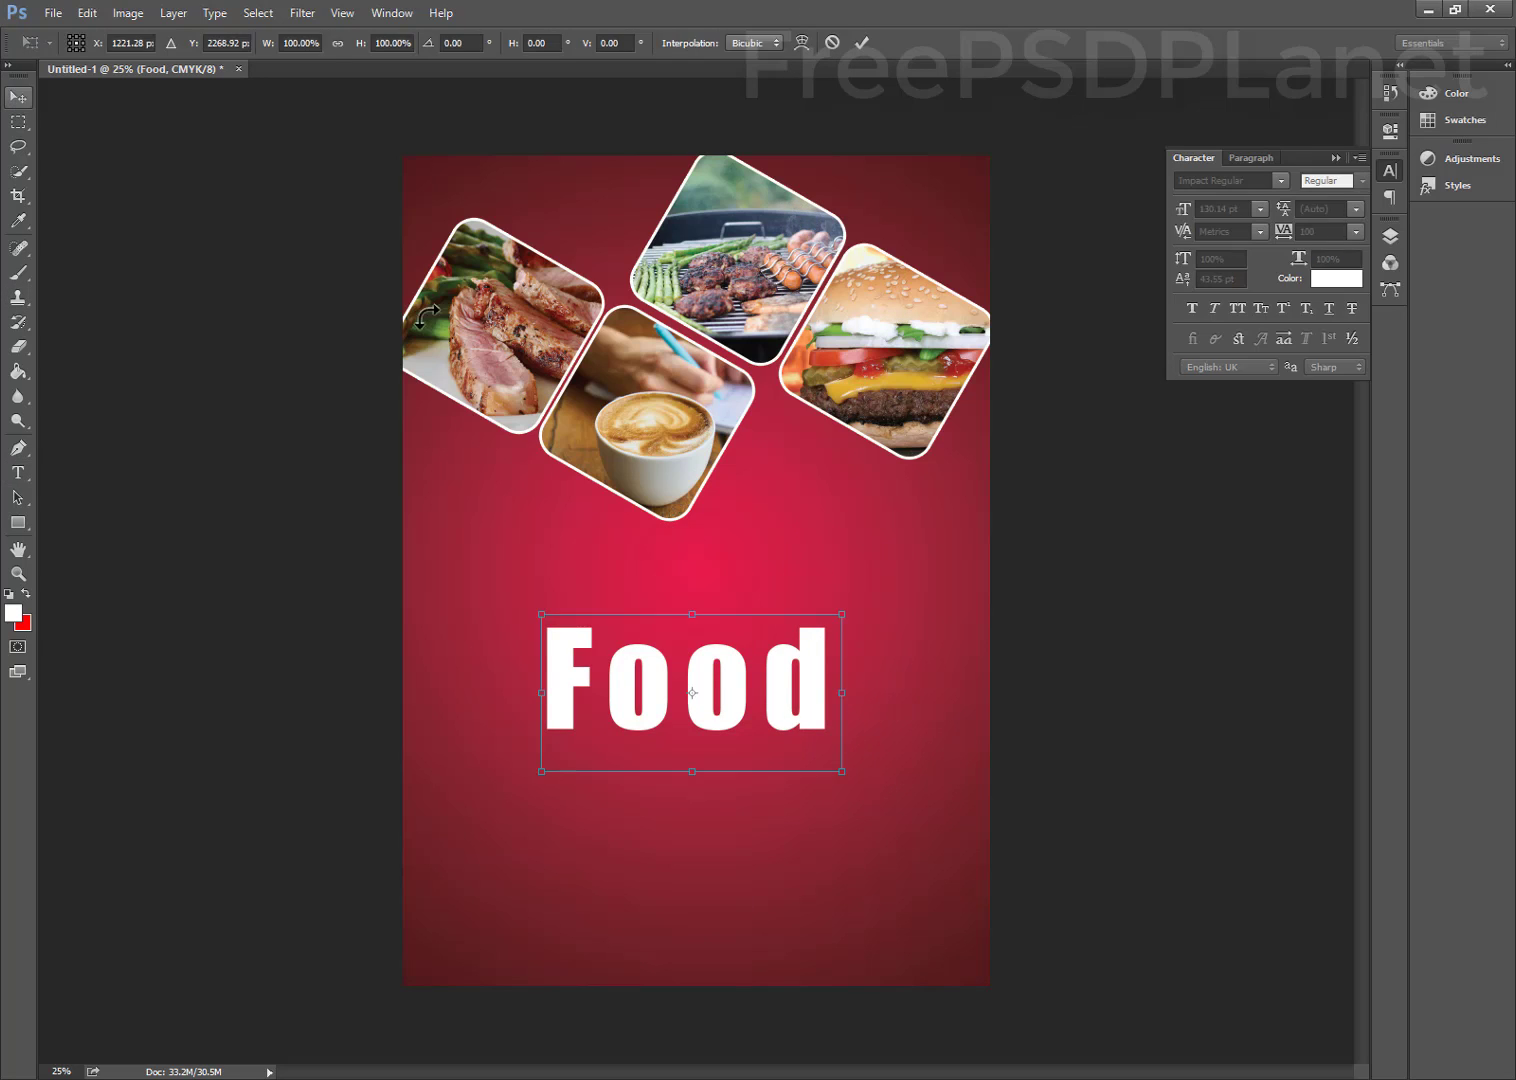
drag(841, 612, 918, 573)
drag(750, 646, 731, 657)
click(862, 42)
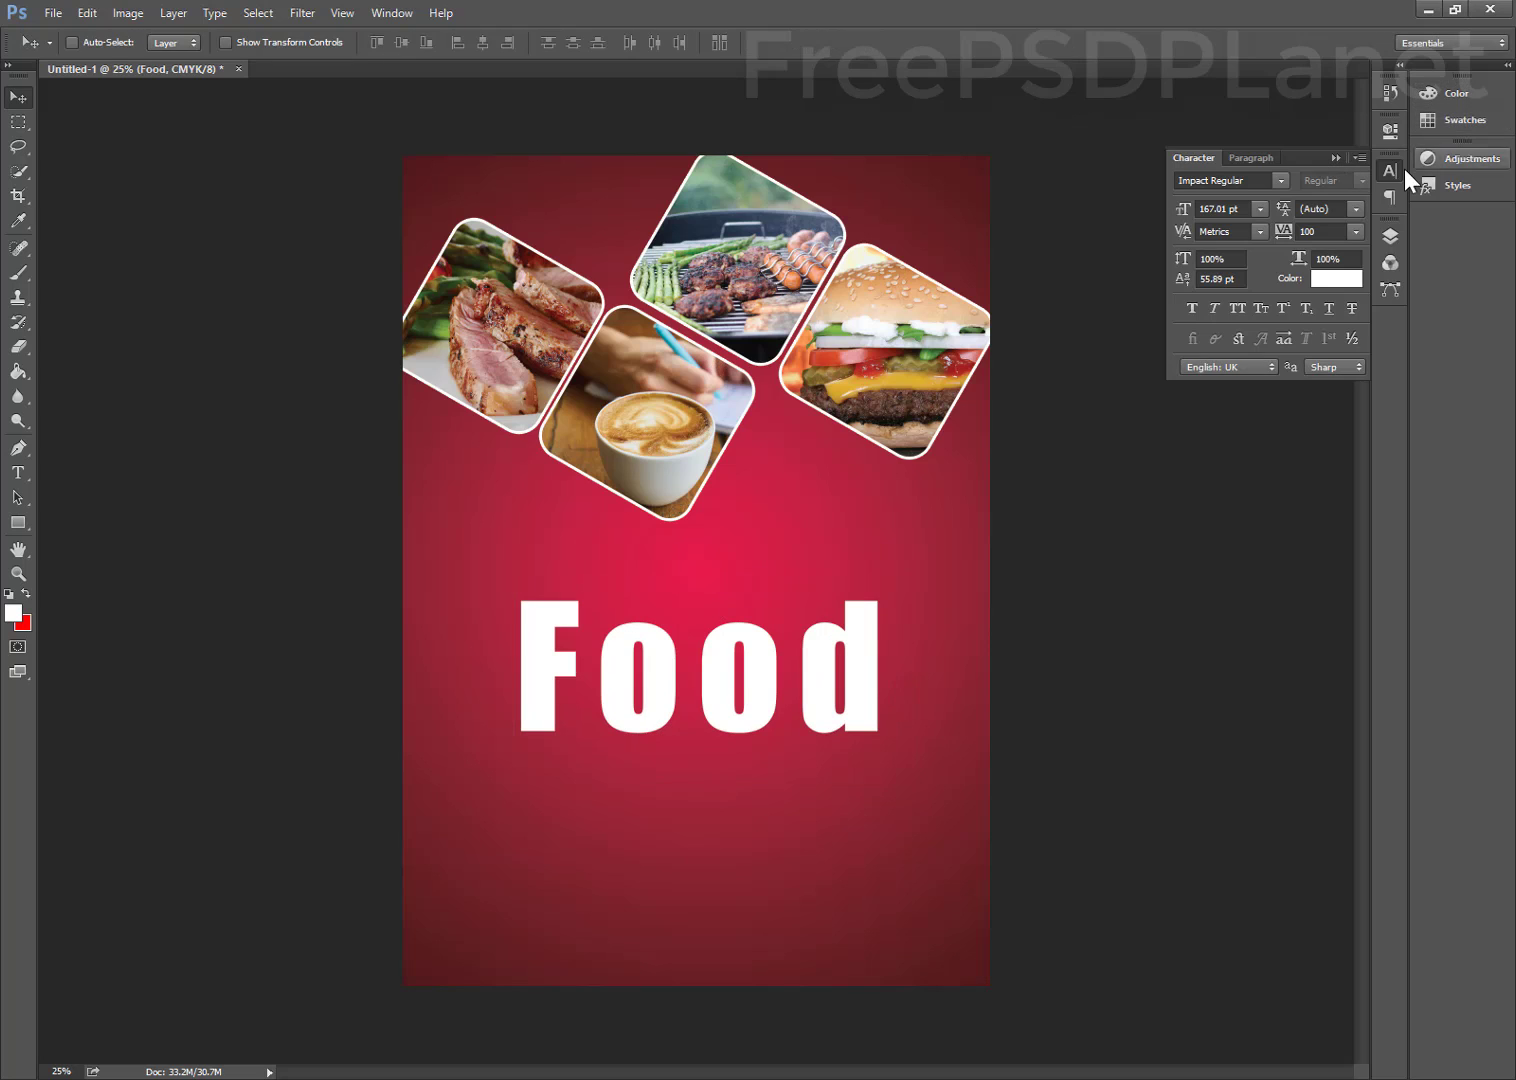
click(1278, 176)
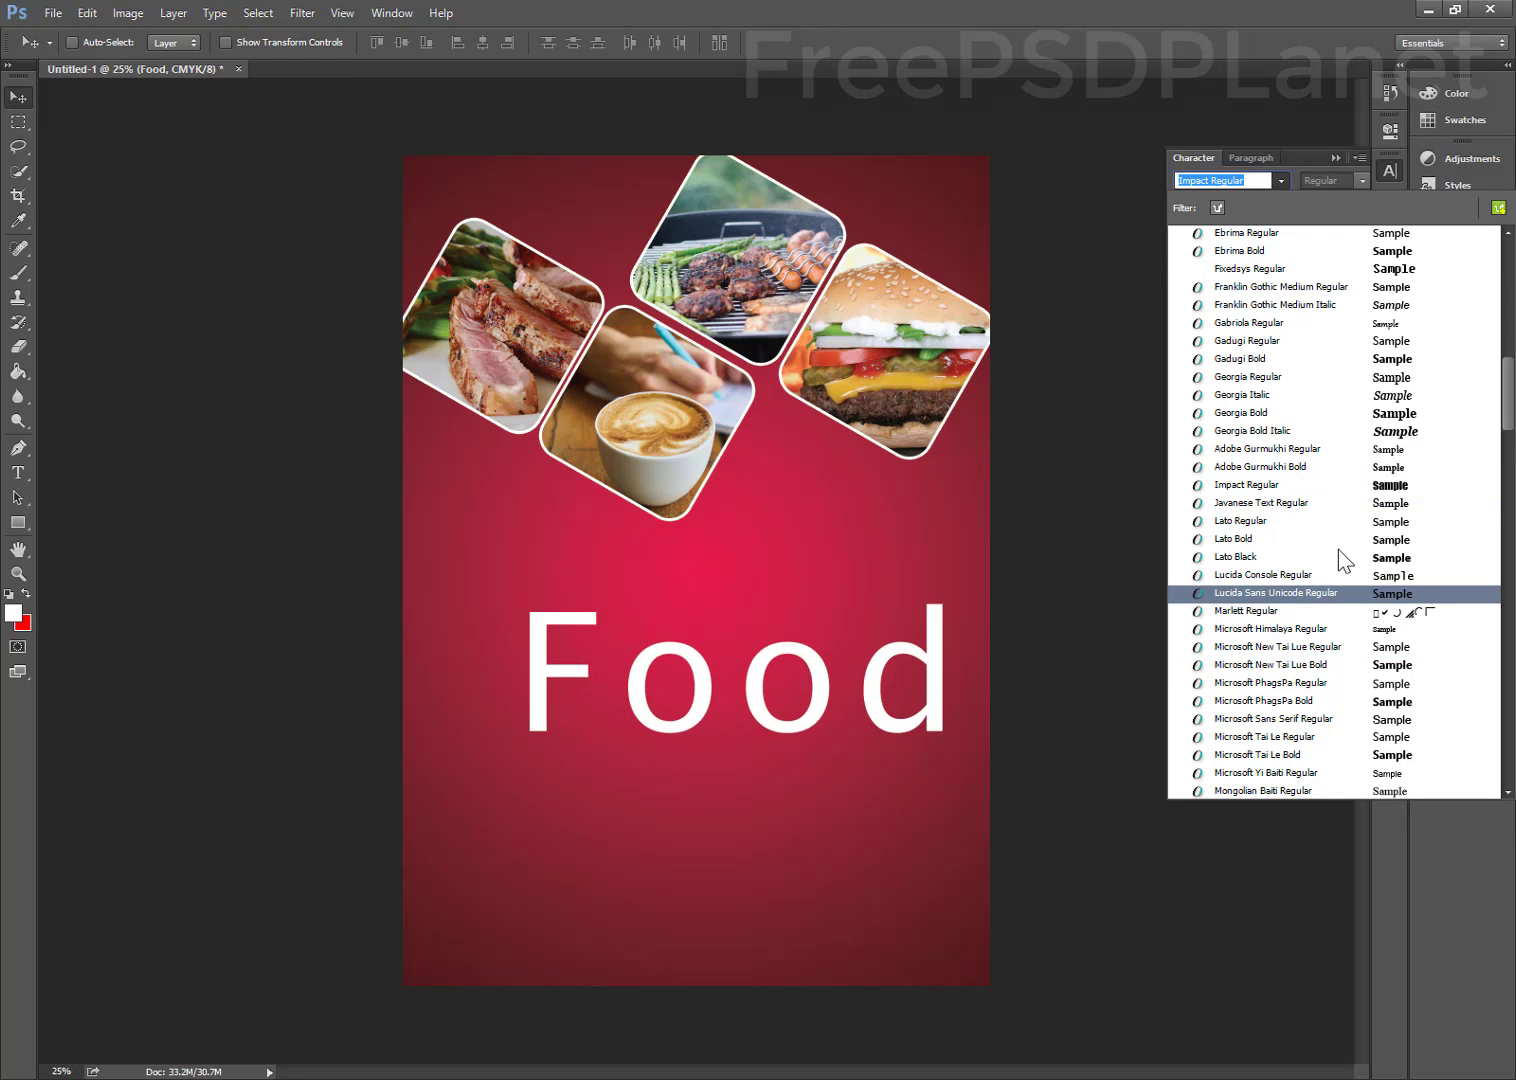
scroll(1340, 563, down, 3)
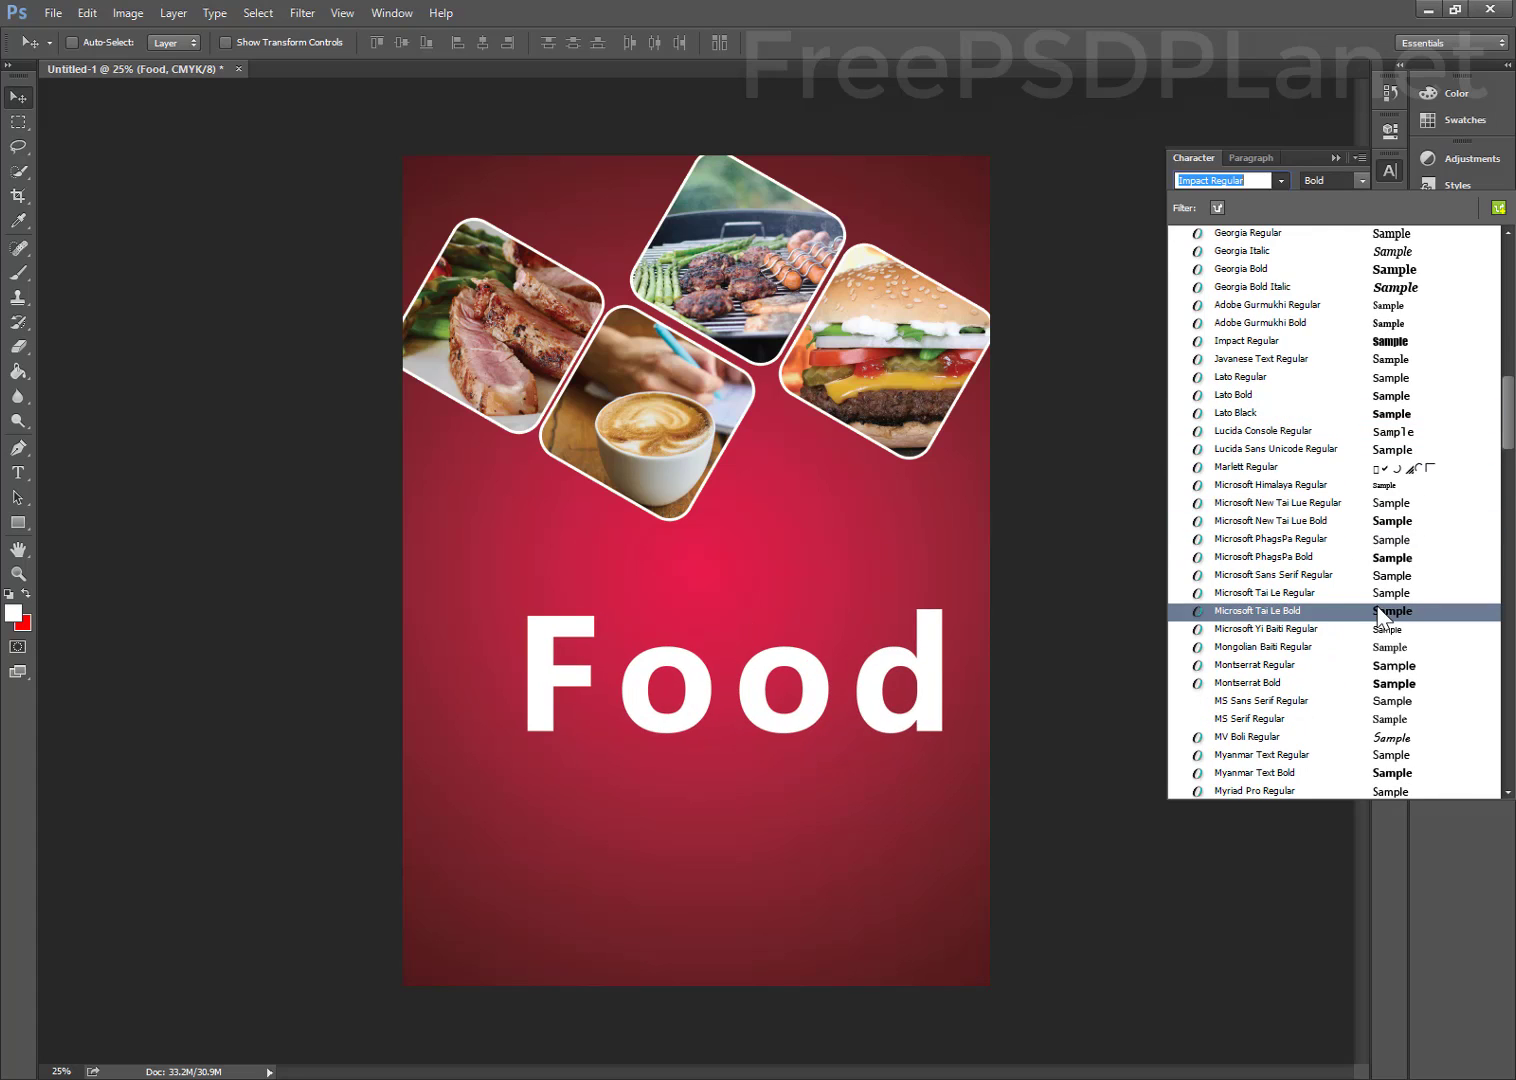
scroll(1380, 690, down, 3)
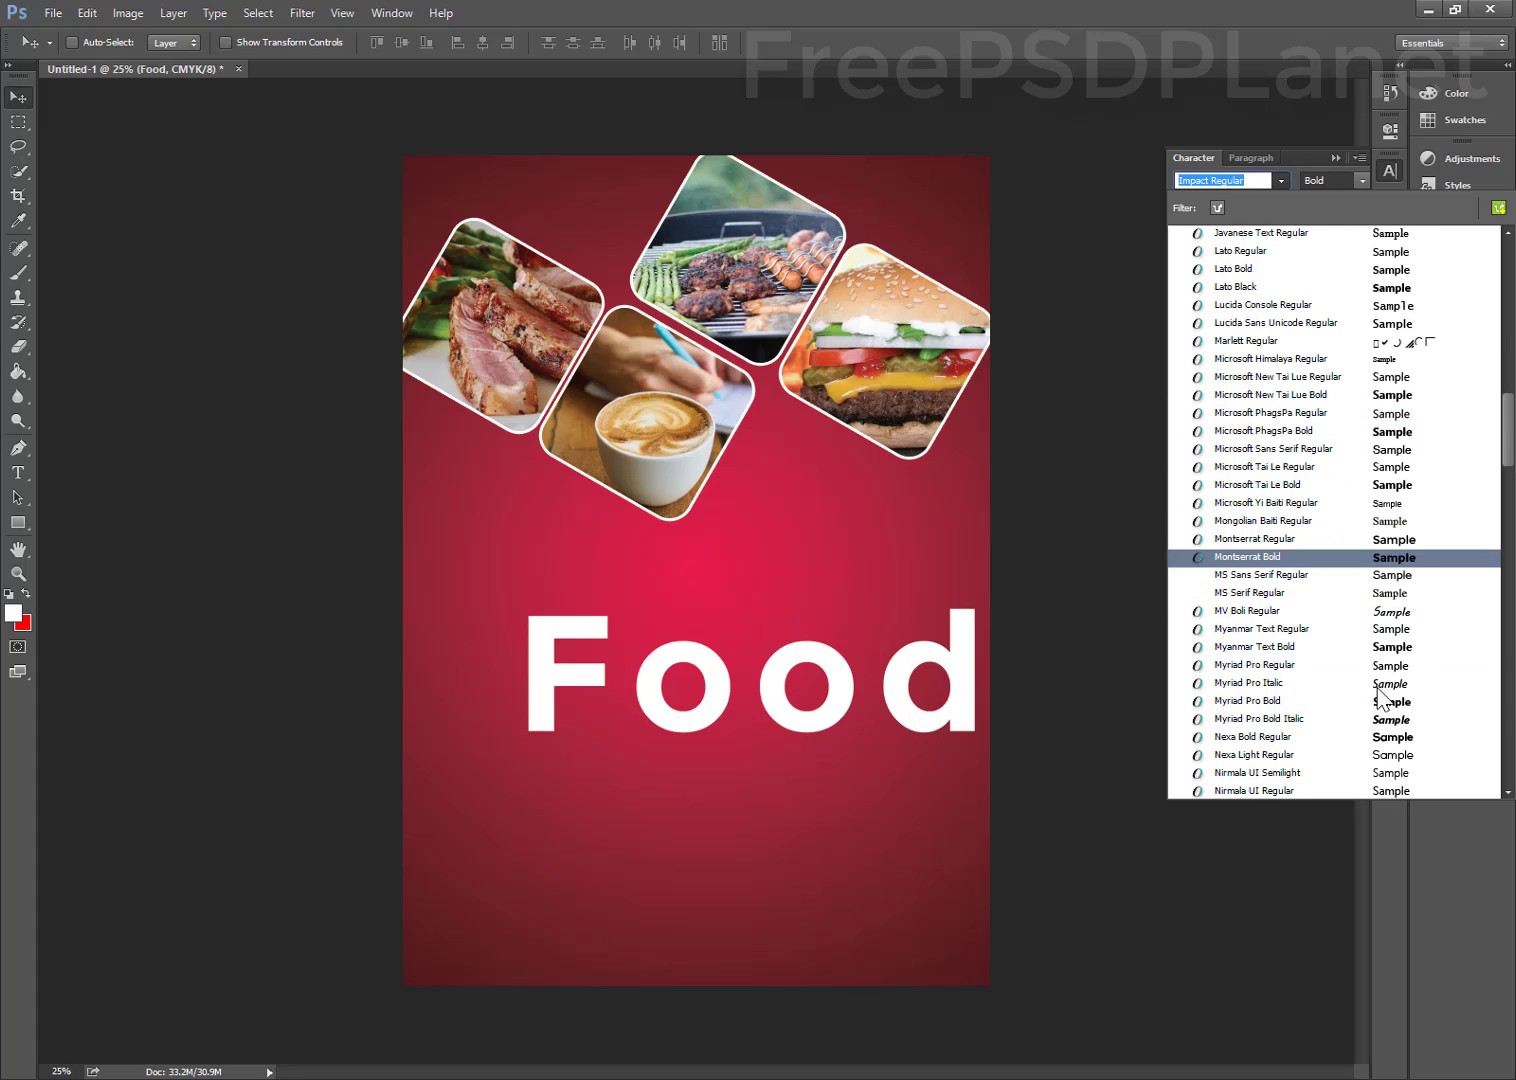
scroll(1372, 718, down, 6)
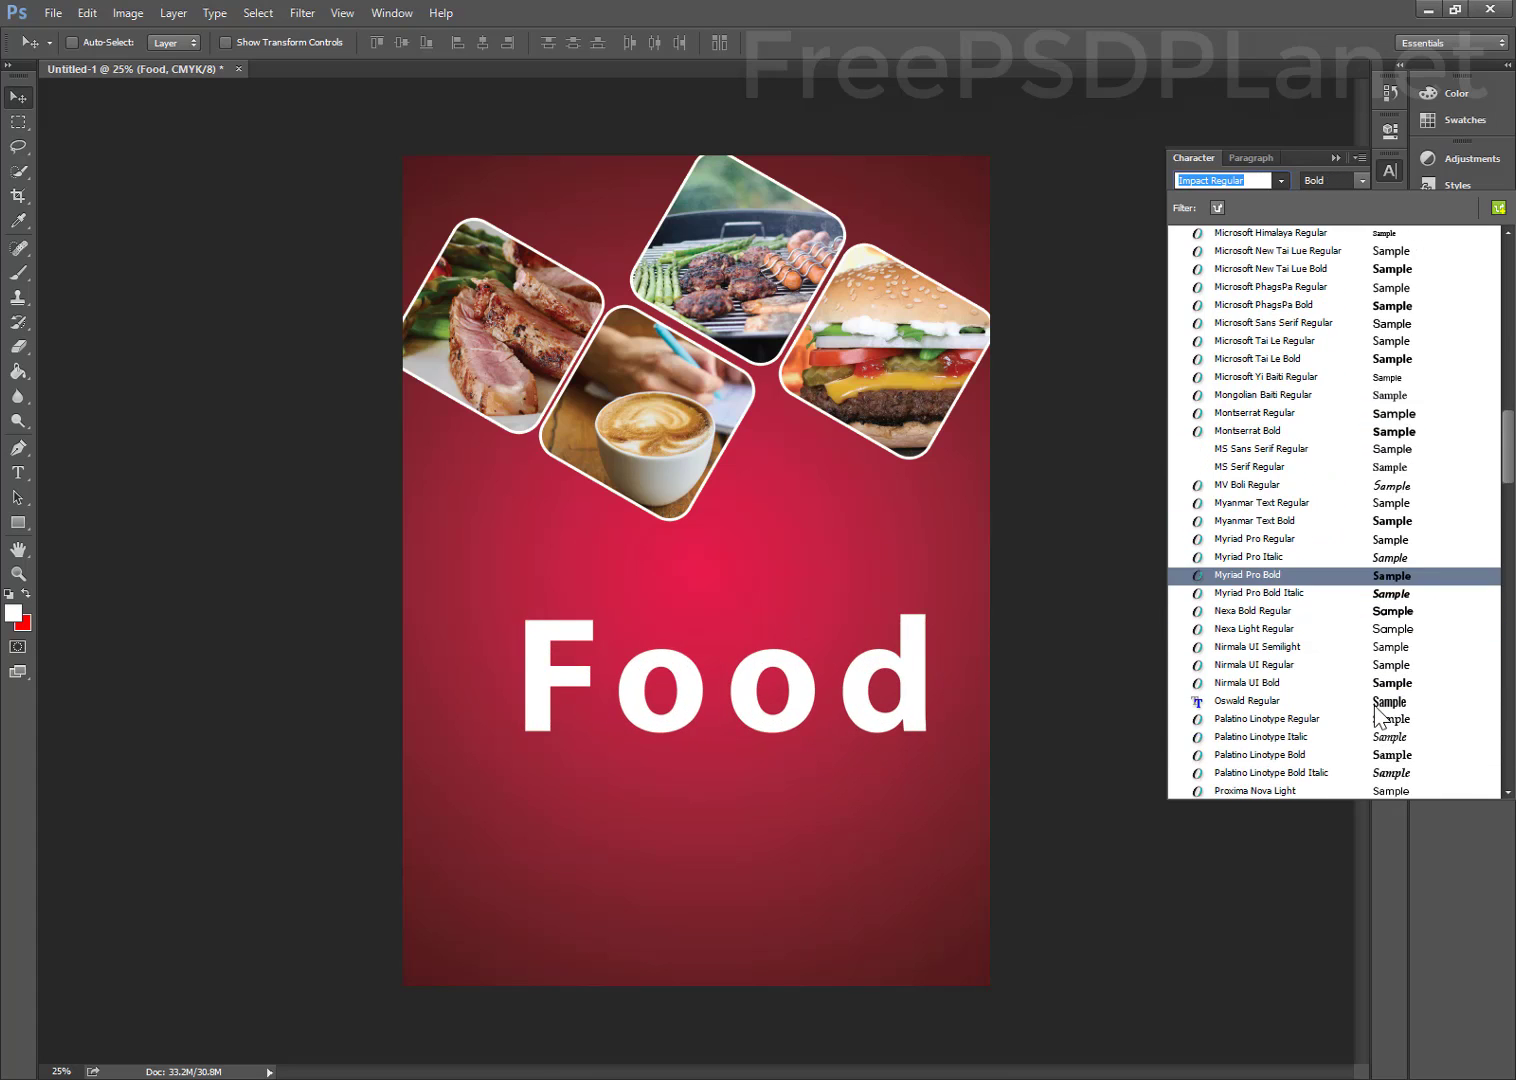
scroll(1378, 710, down, 7)
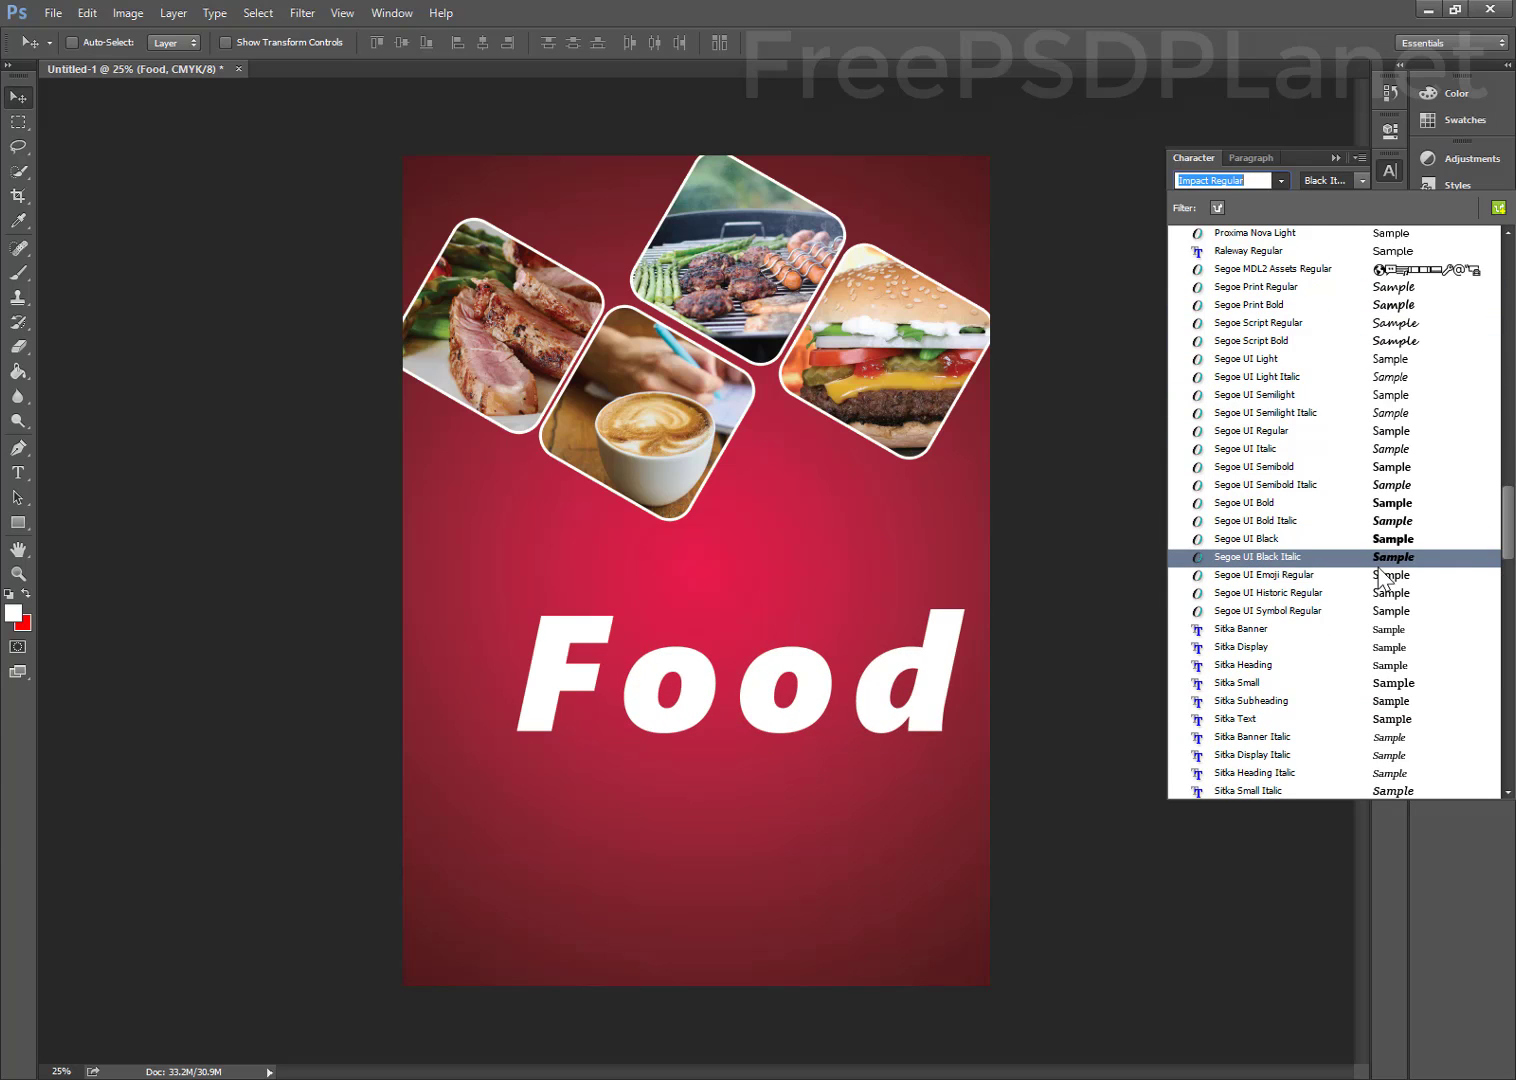
scroll(1335, 690, down, 7)
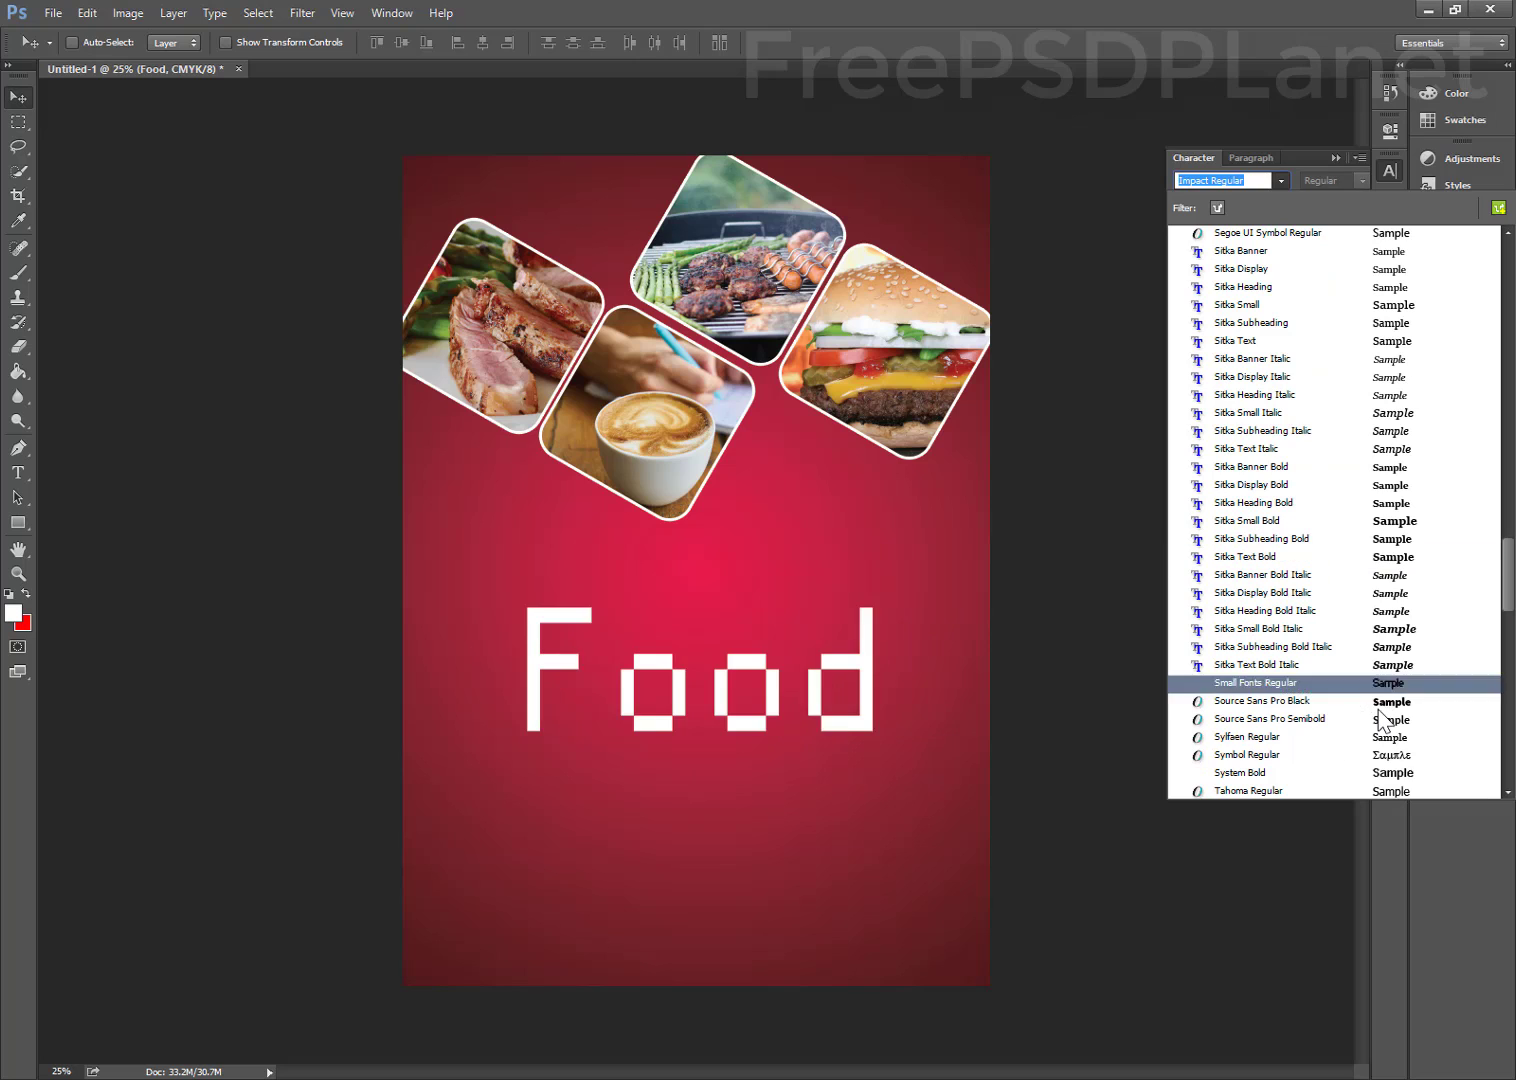
scroll(1385, 705, up, 14)
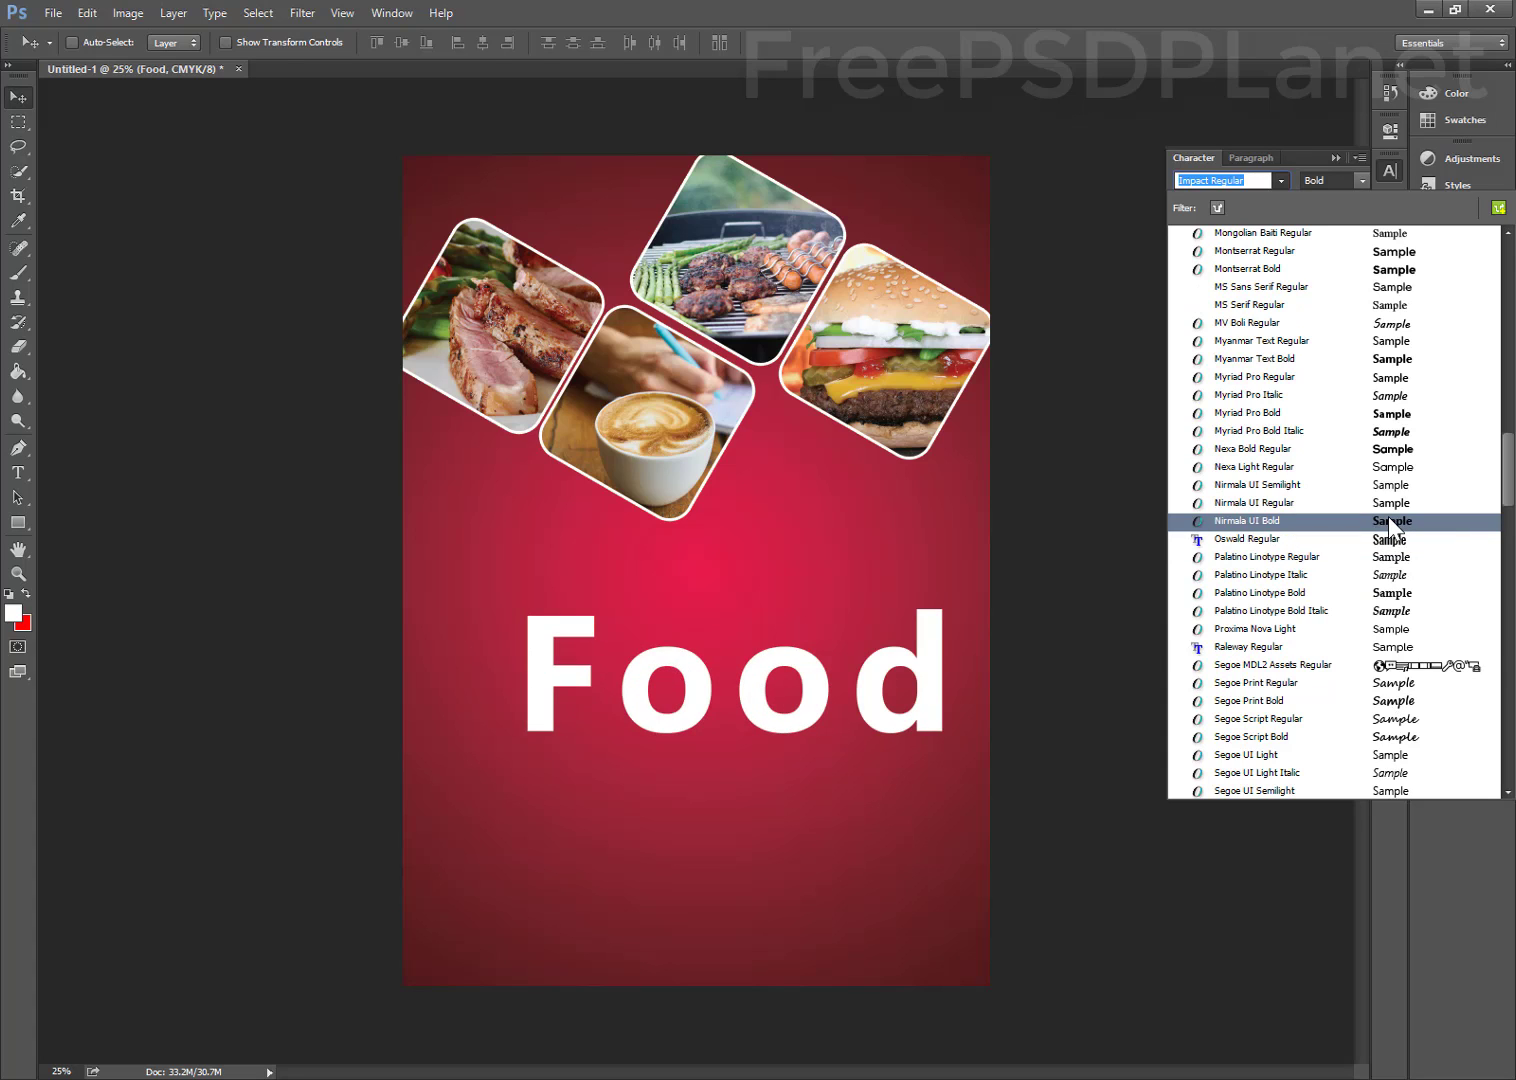
scroll(1388, 516, up, 3)
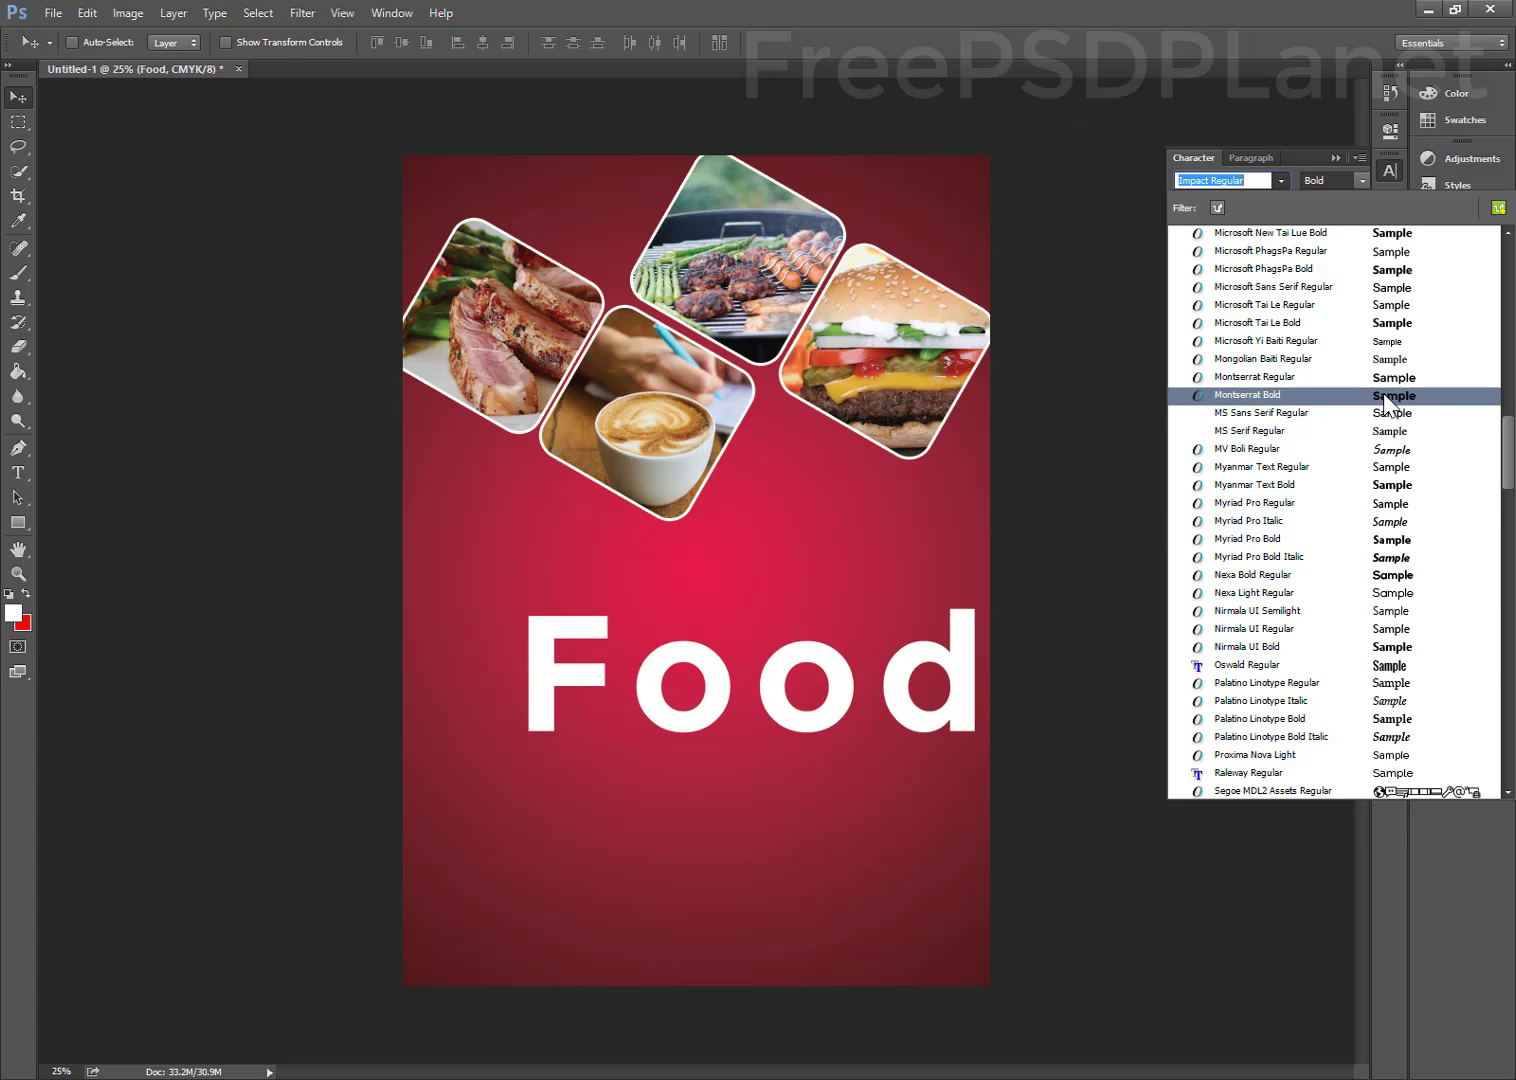
scroll(1385, 400, up, 5)
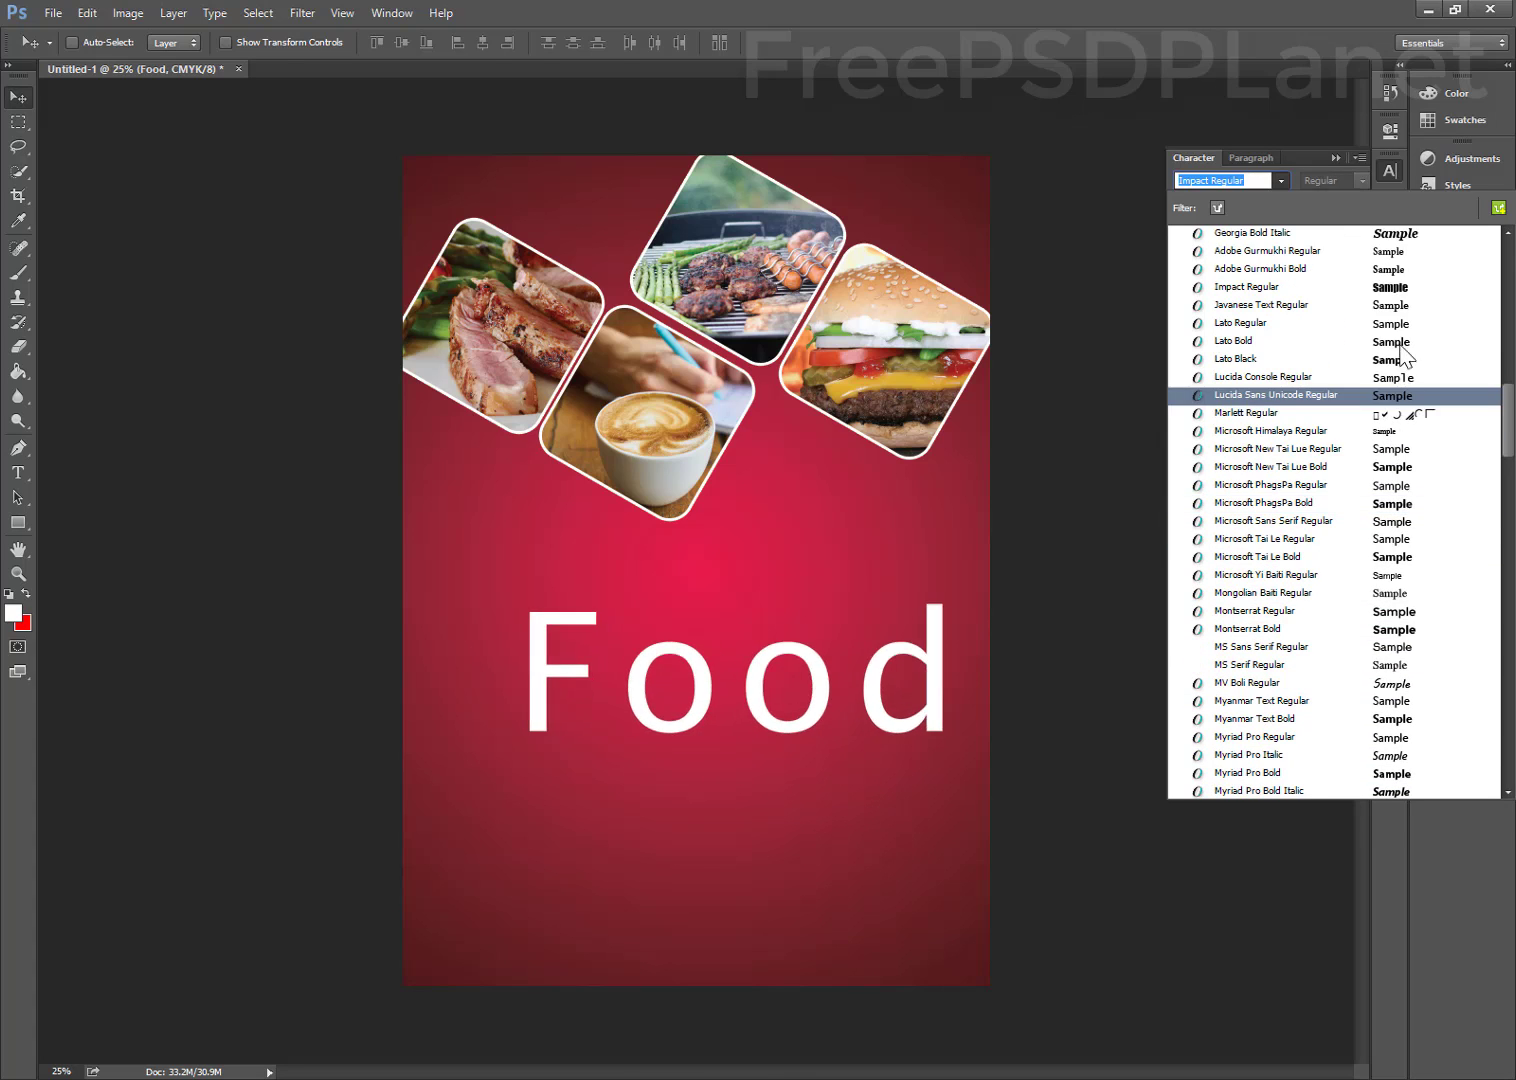
click(1387, 292)
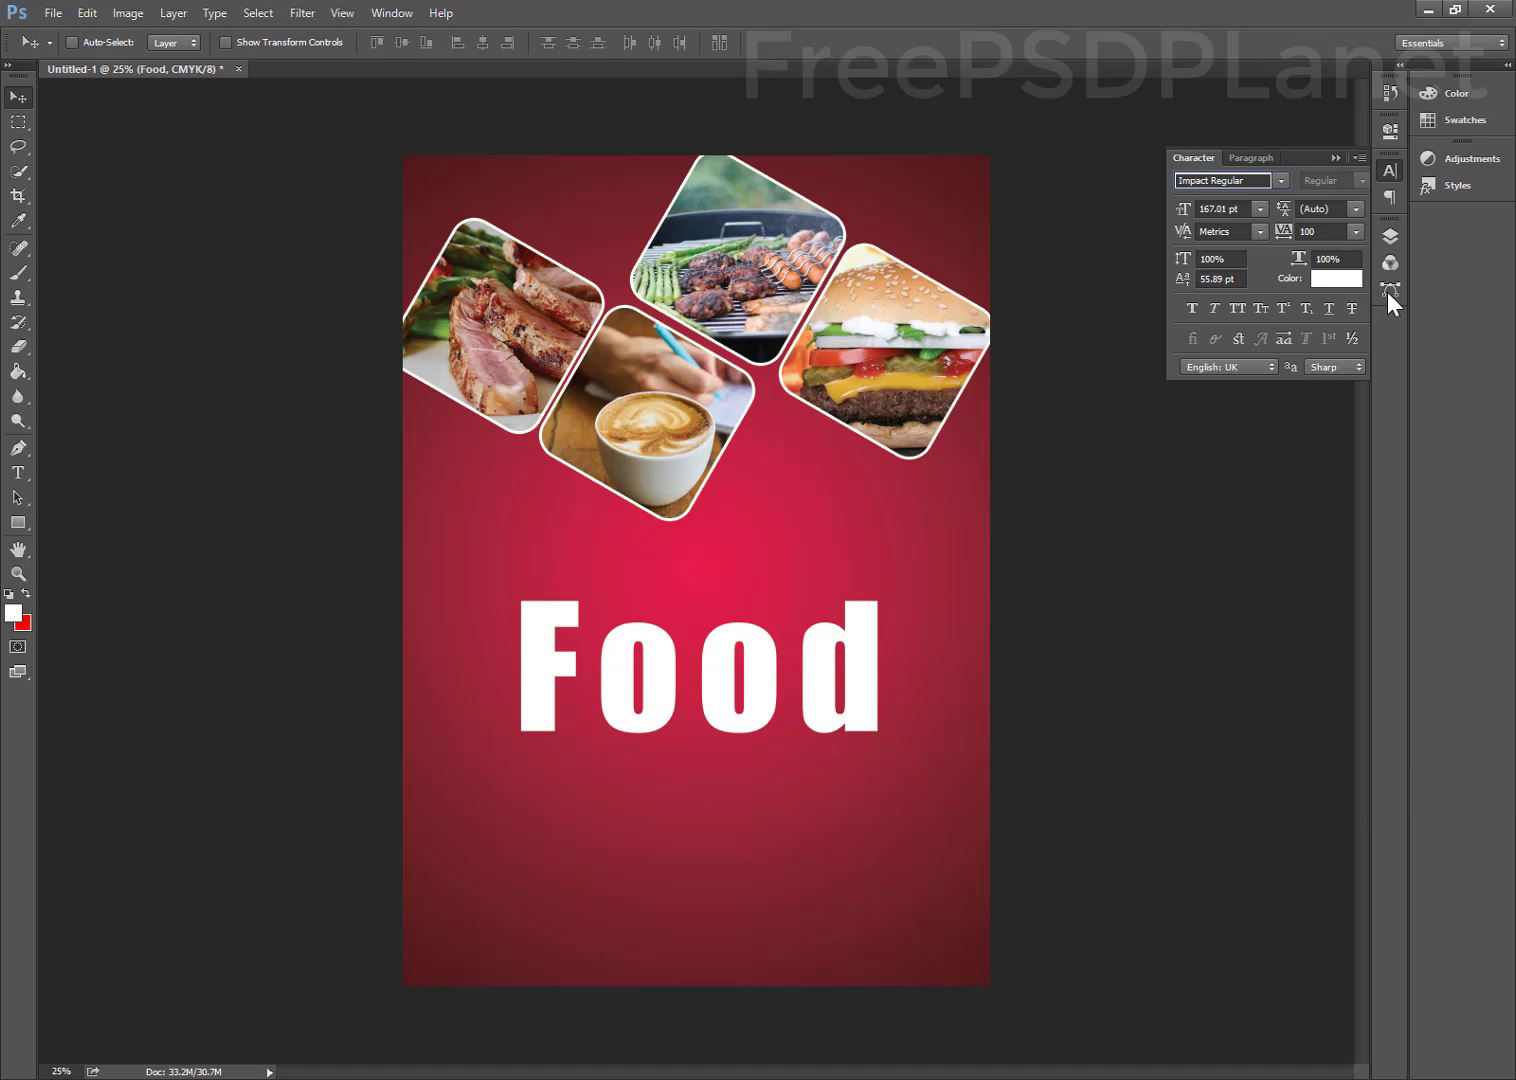
Add a DESIGN text line just above the Food title
key(t)
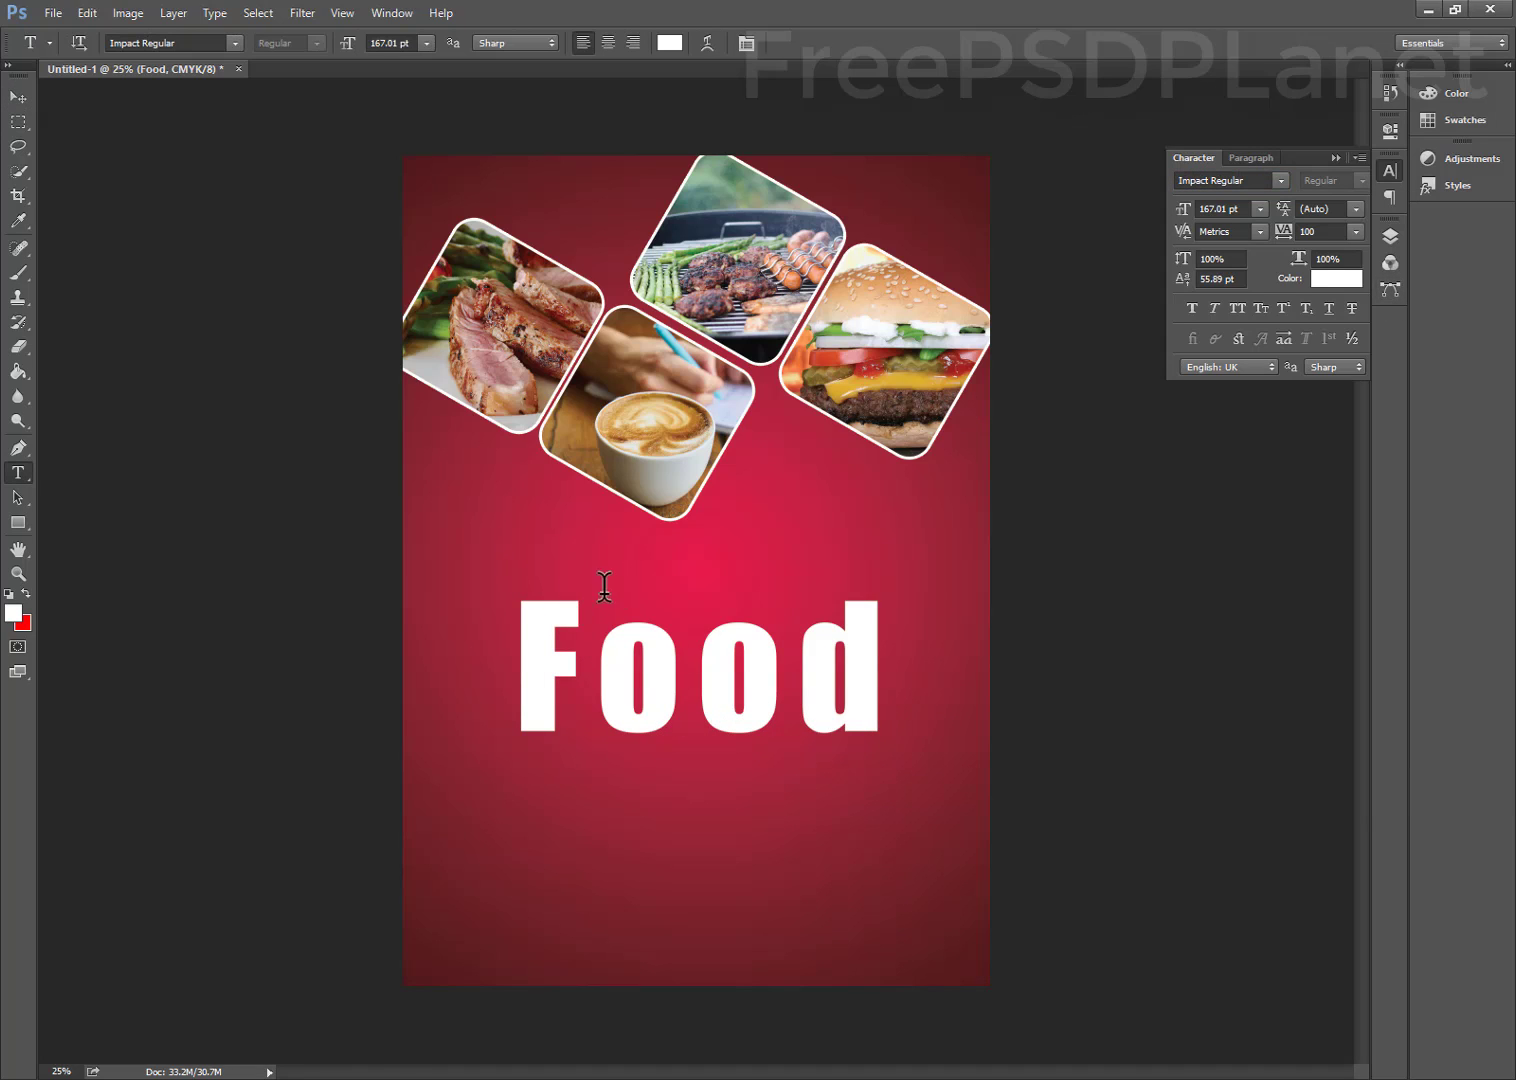
click(600, 566)
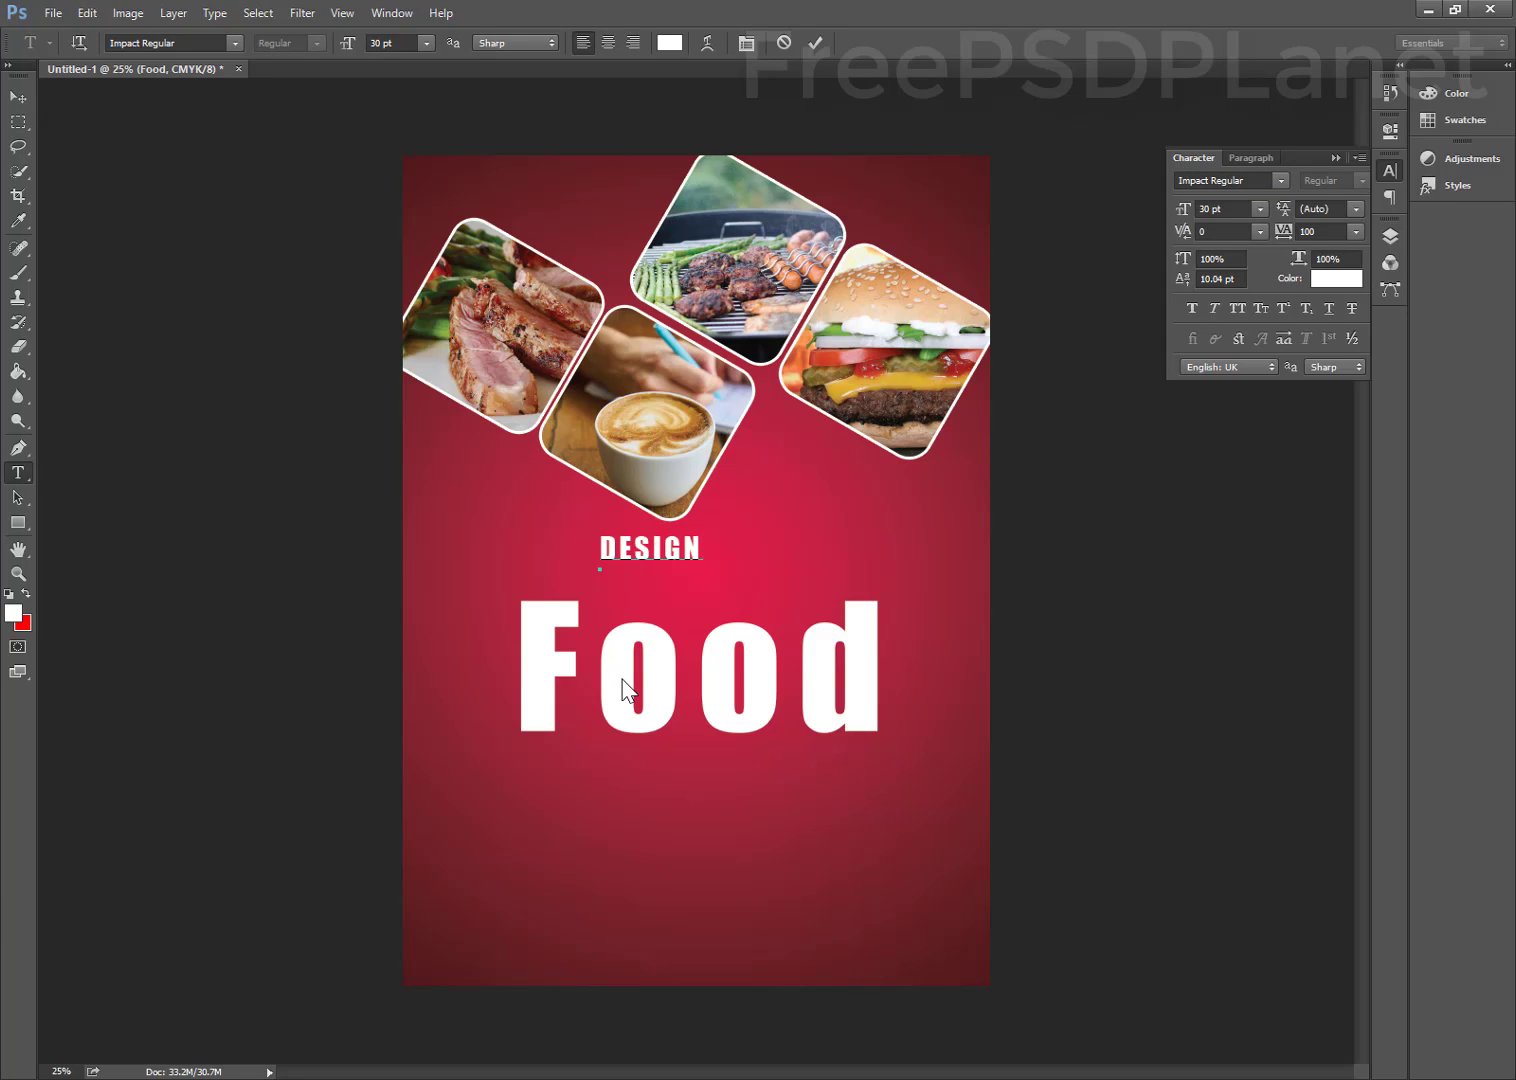
drag(677, 788, 656, 833)
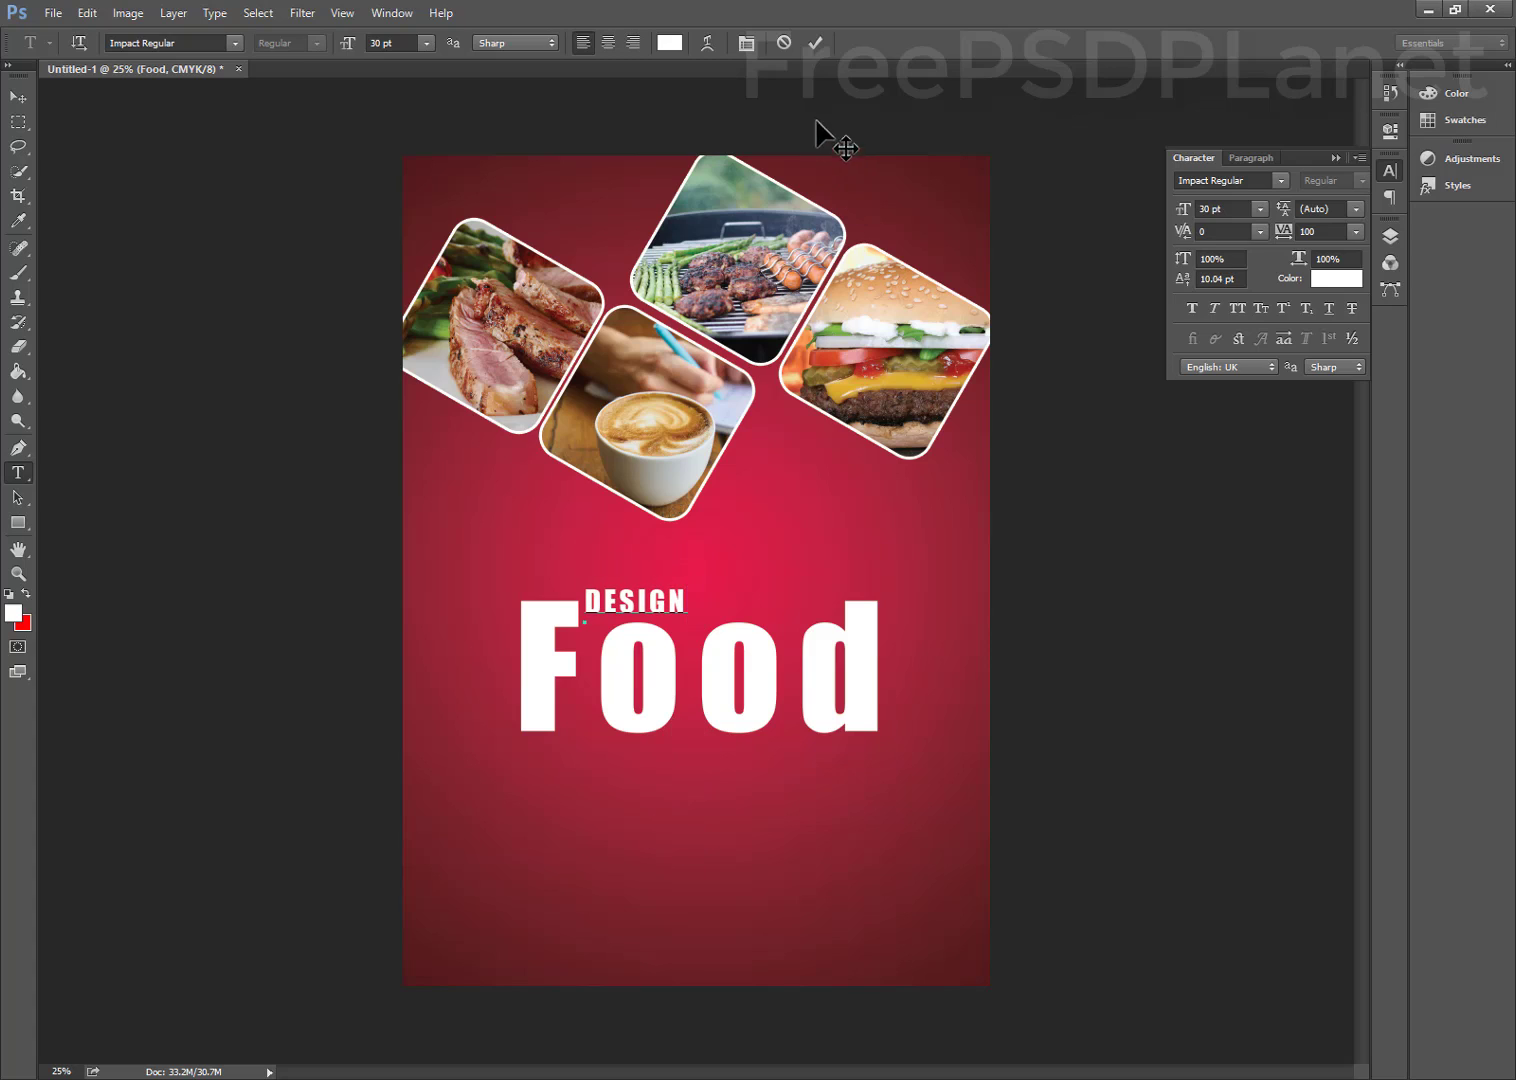
click(815, 43)
Set DESIGN to Myriad Pro Italic and widen its tracking to 1020
click(1278, 180)
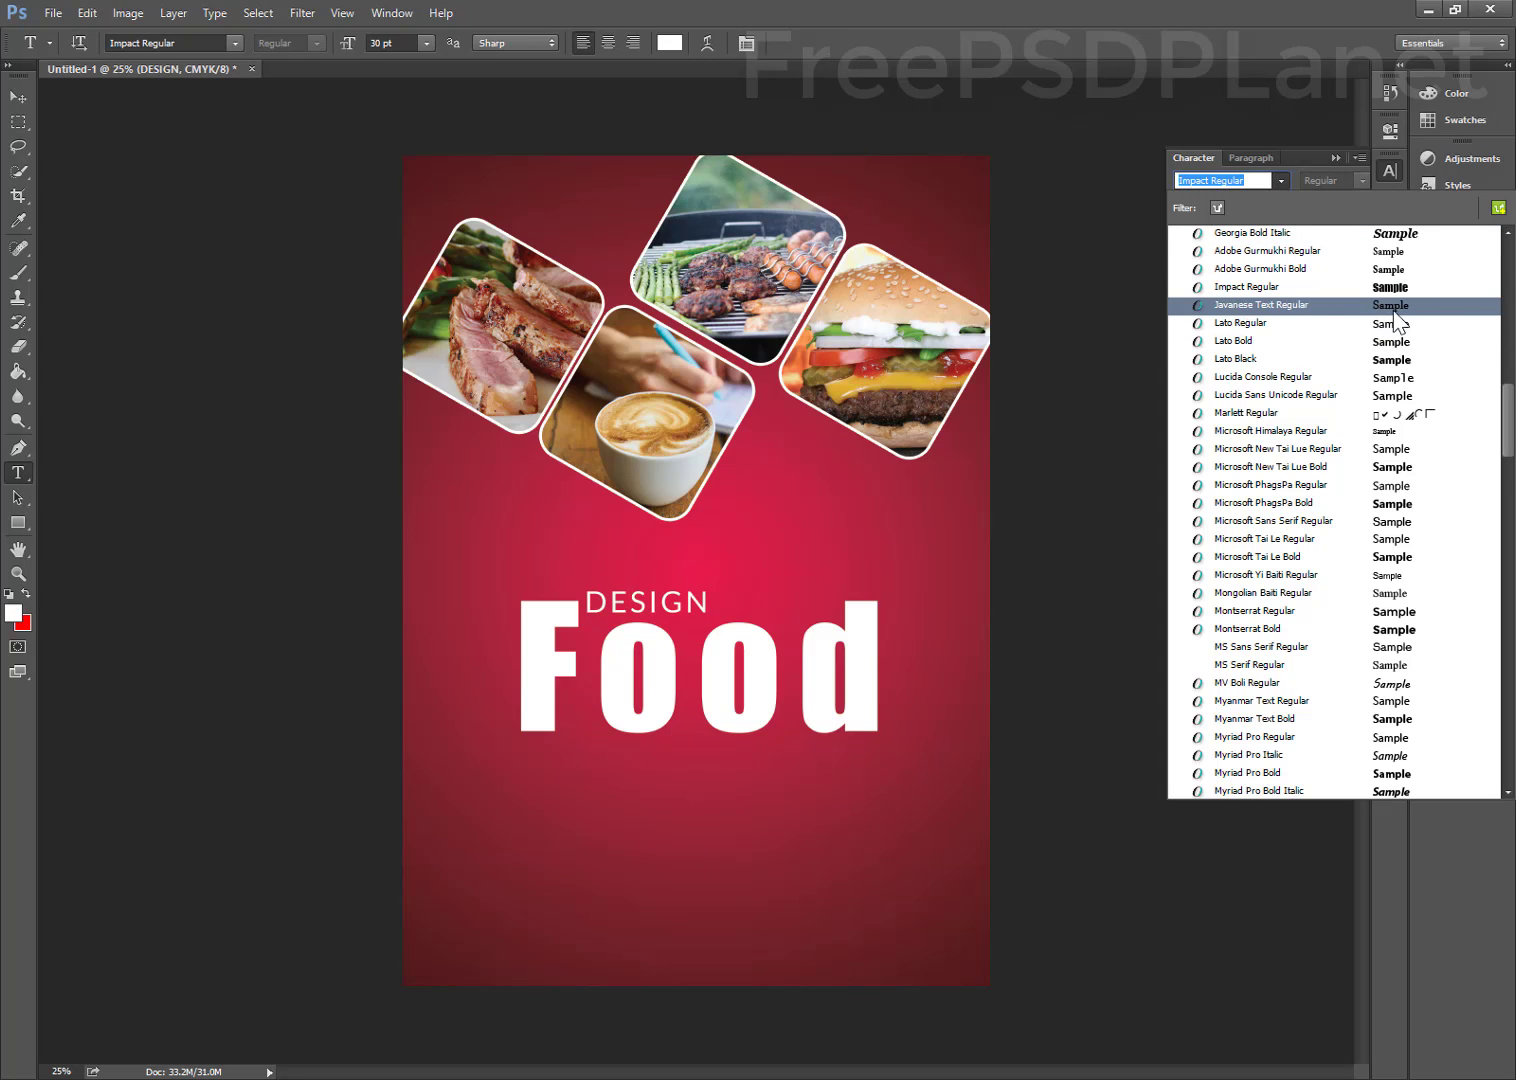
scroll(1380, 330, up, 5)
scroll(1397, 328, up, 10)
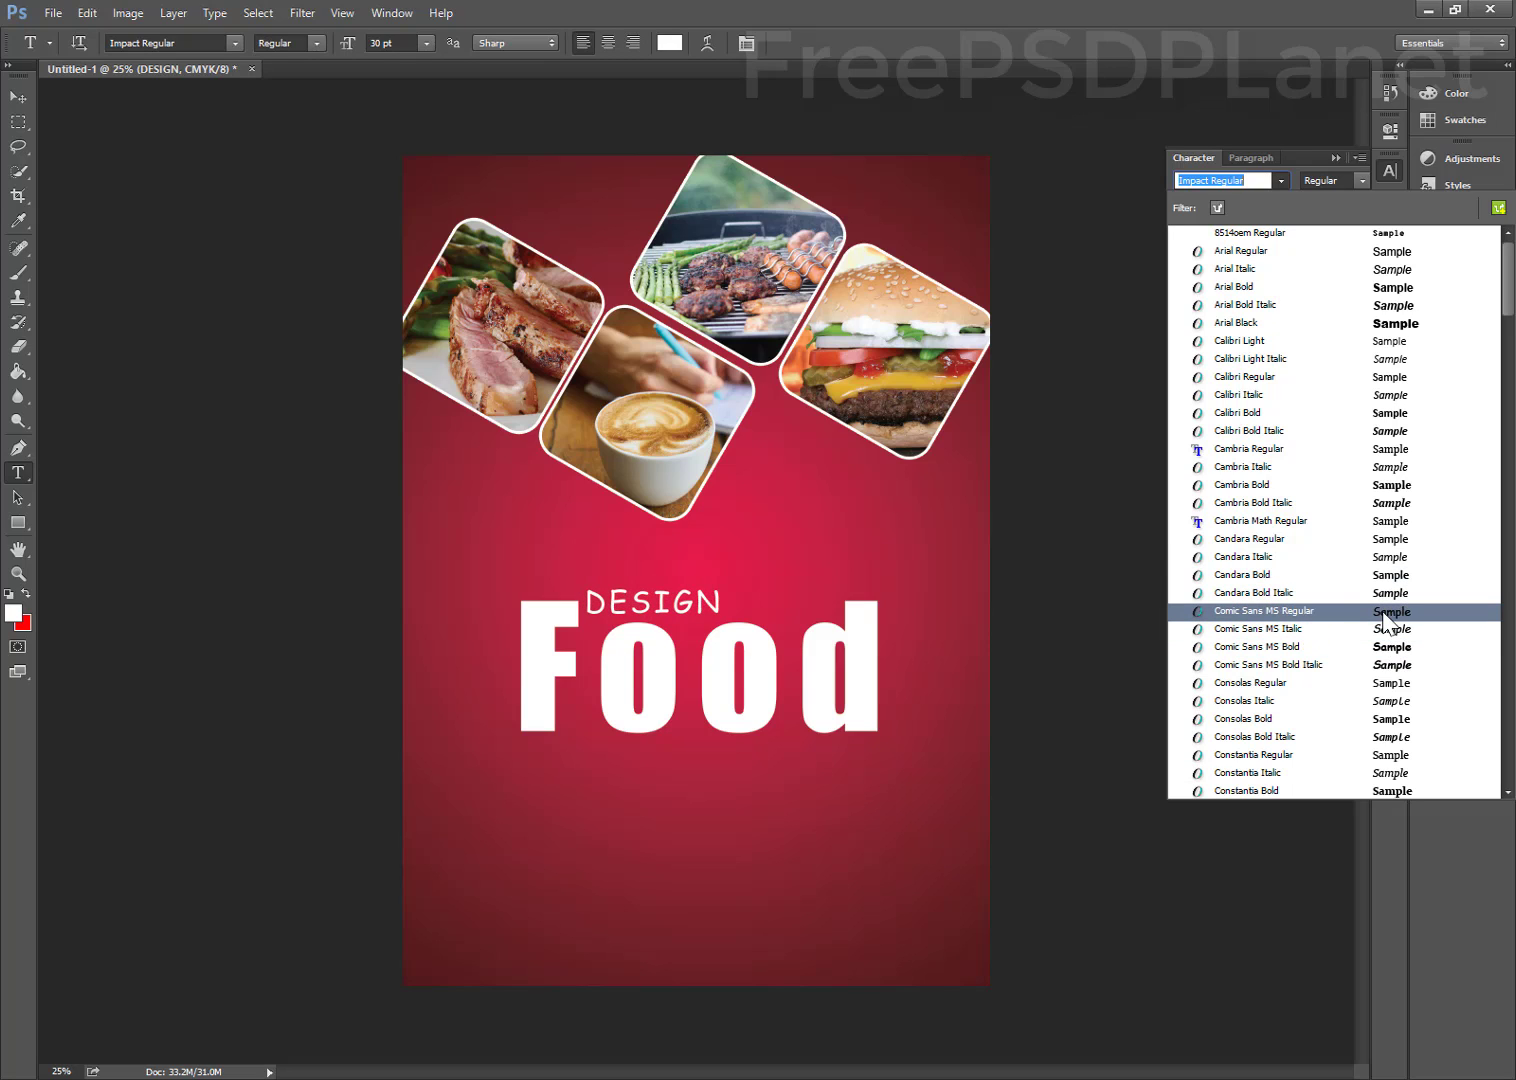
scroll(1383, 632, down, 2)
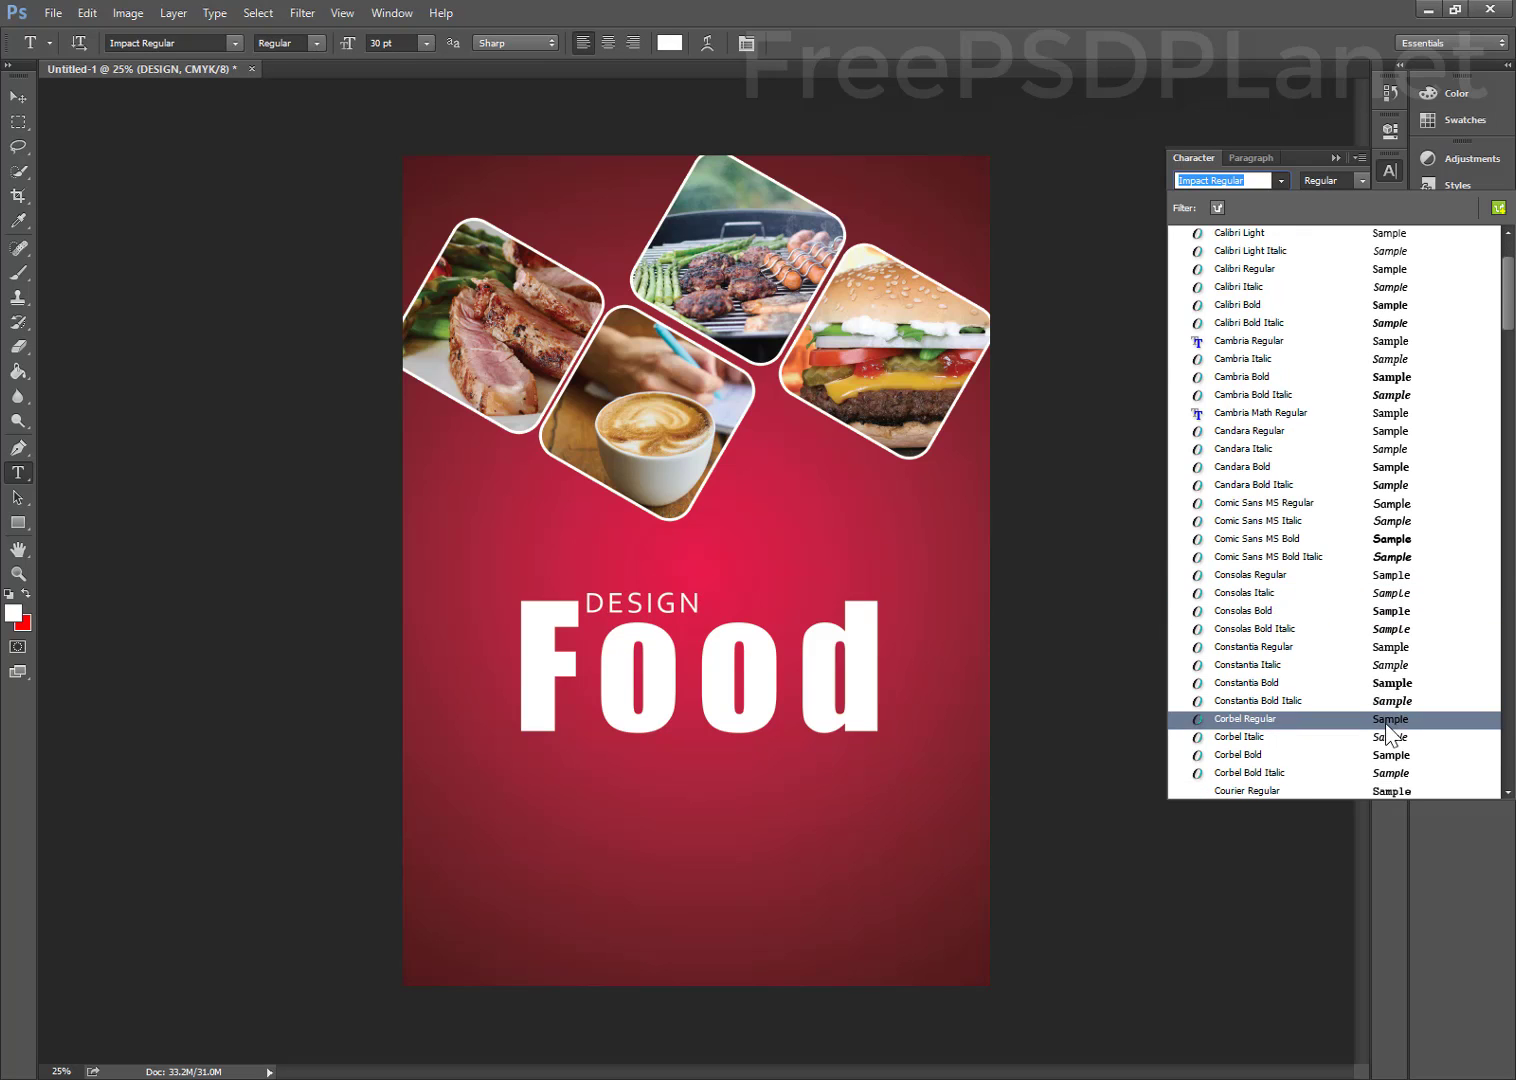
scroll(1386, 724, down, 7)
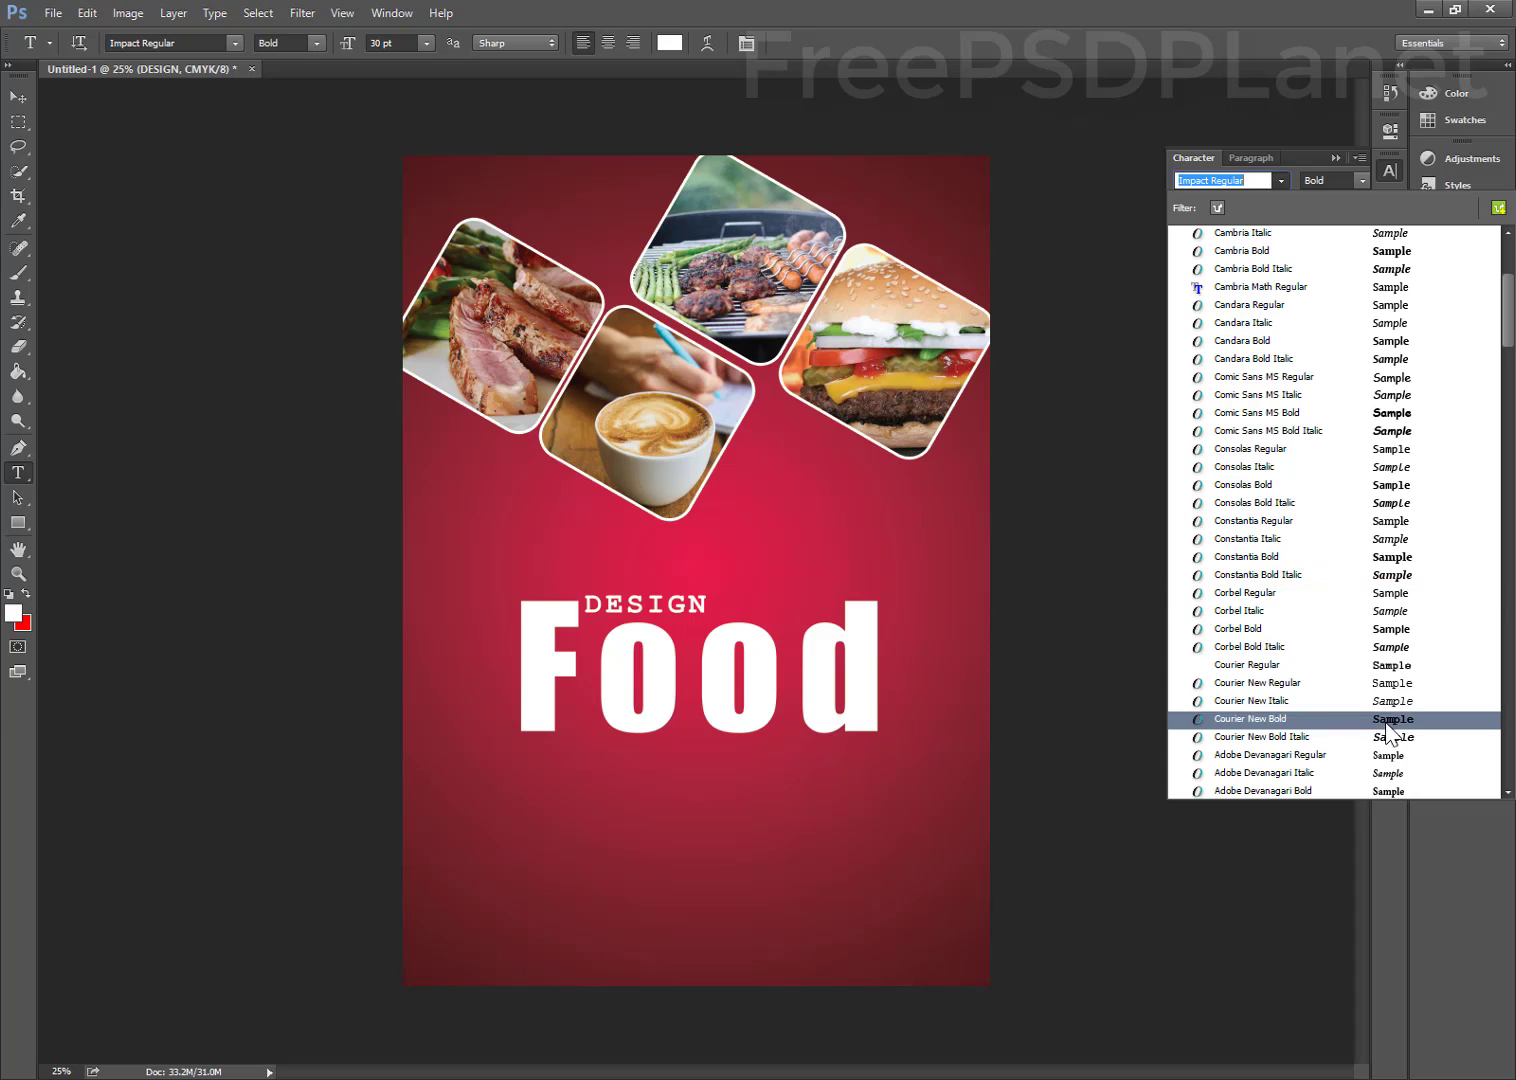
scroll(1388, 720, down, 3)
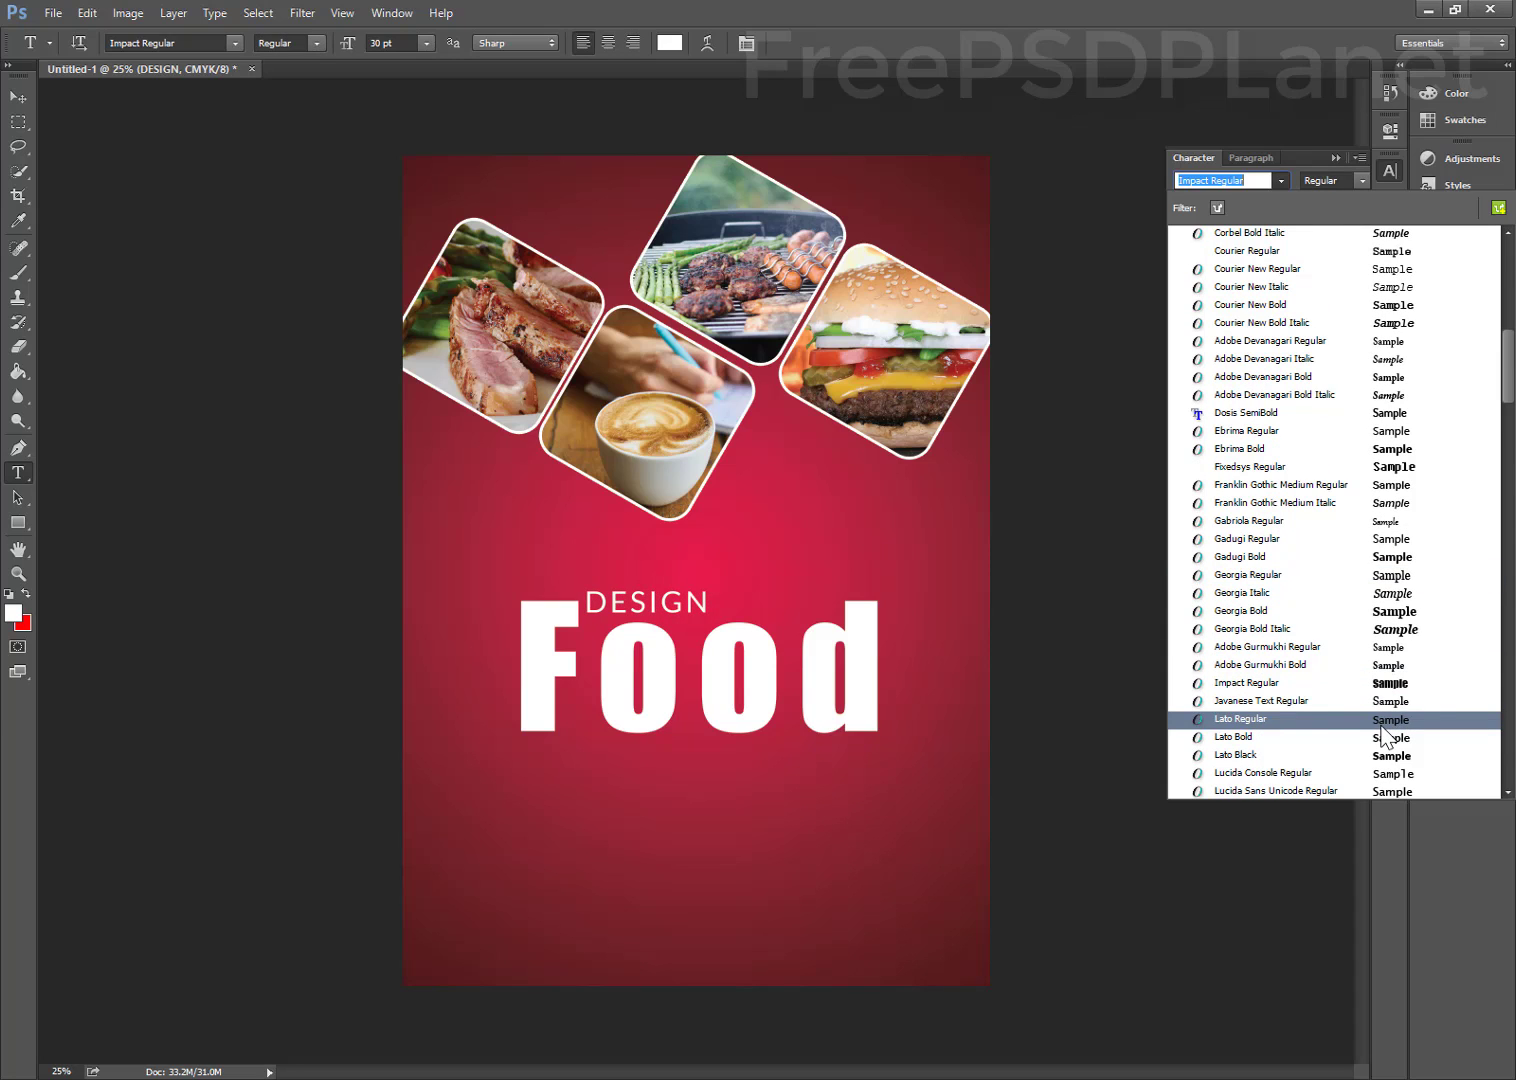
scroll(1387, 725, down, 10)
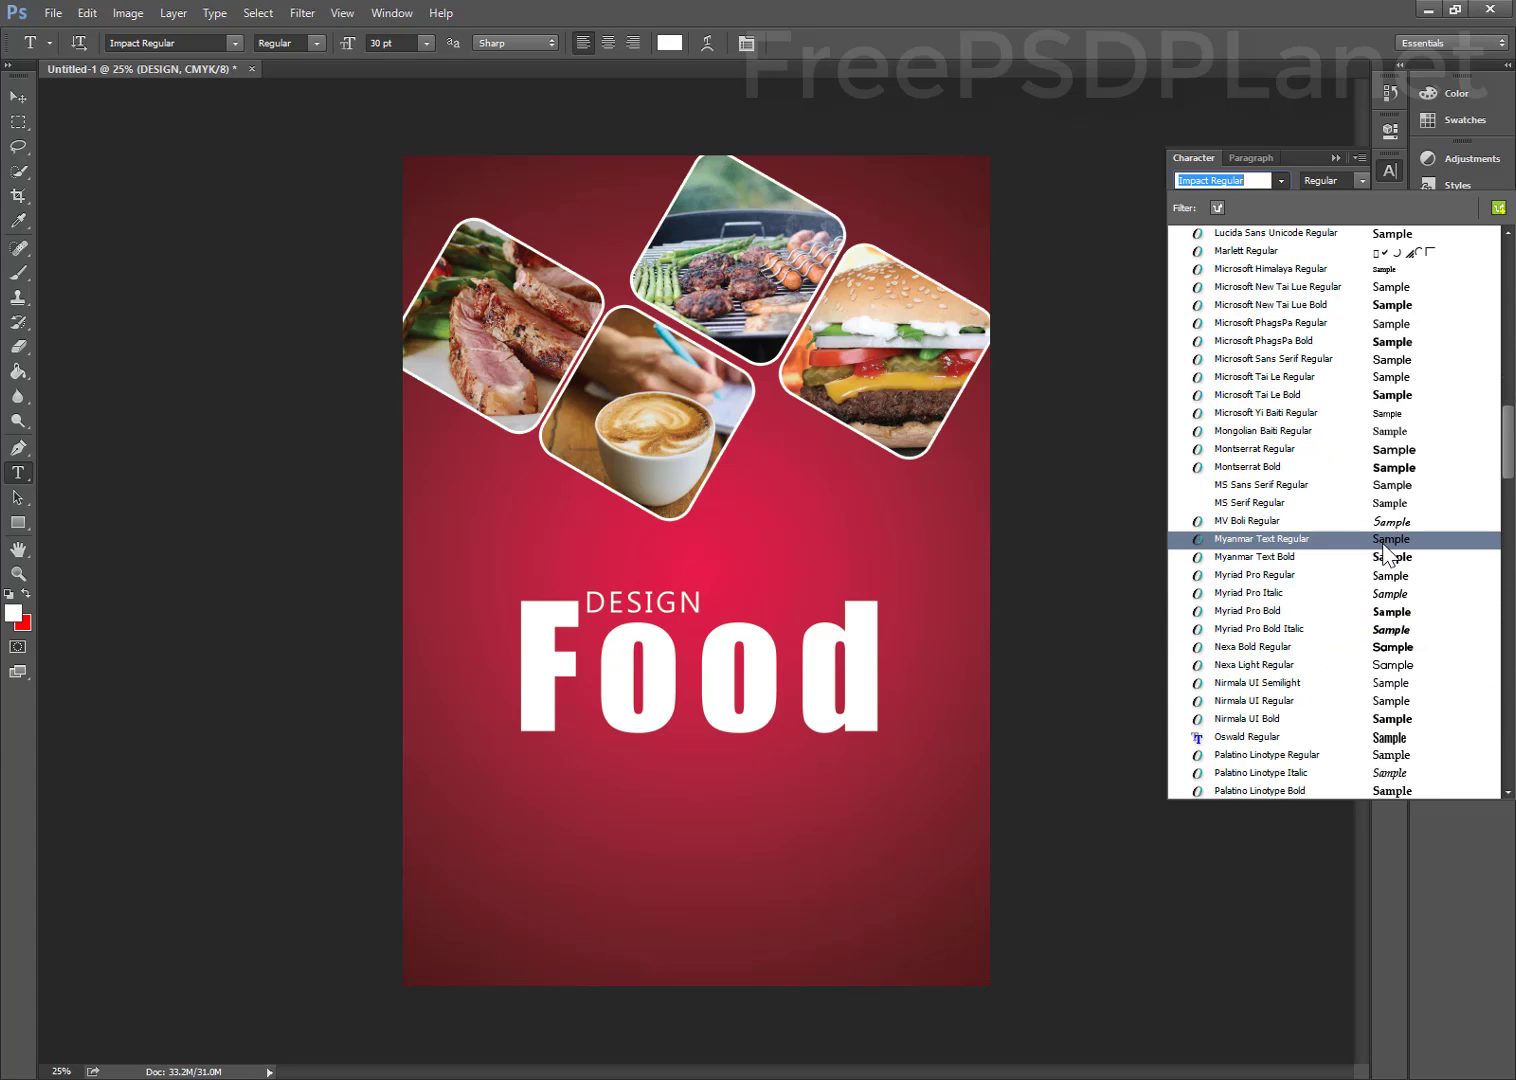
click(1384, 594)
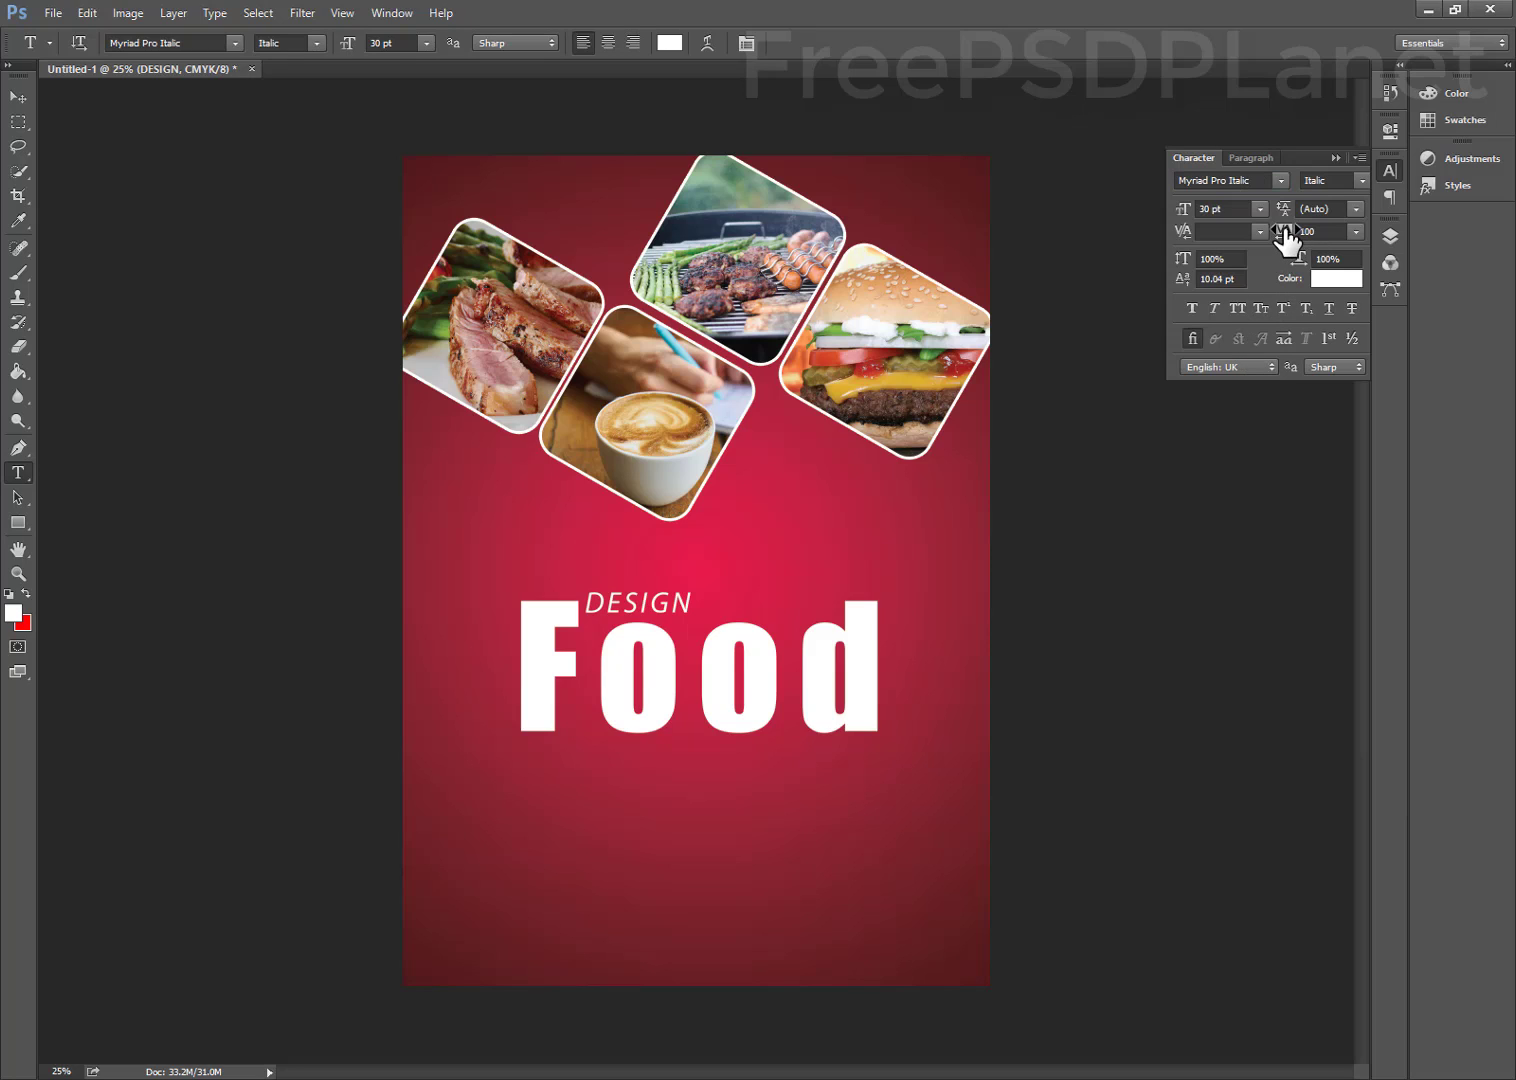
drag(1286, 237, 1313, 231)
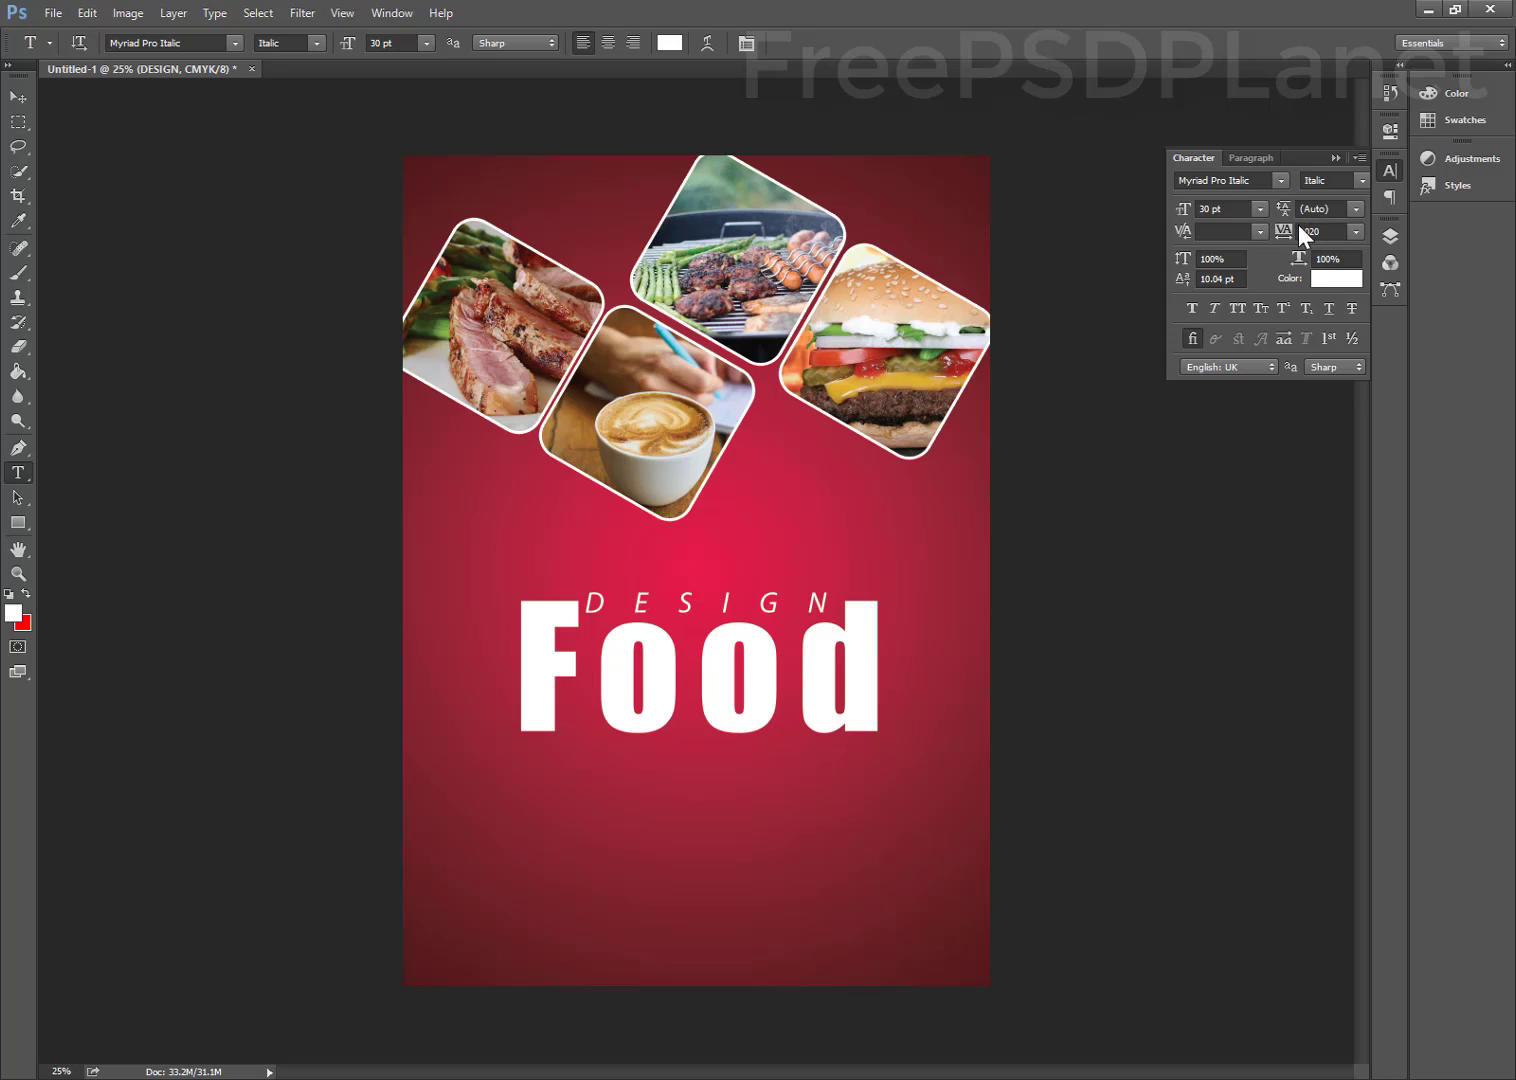
click(6, 101)
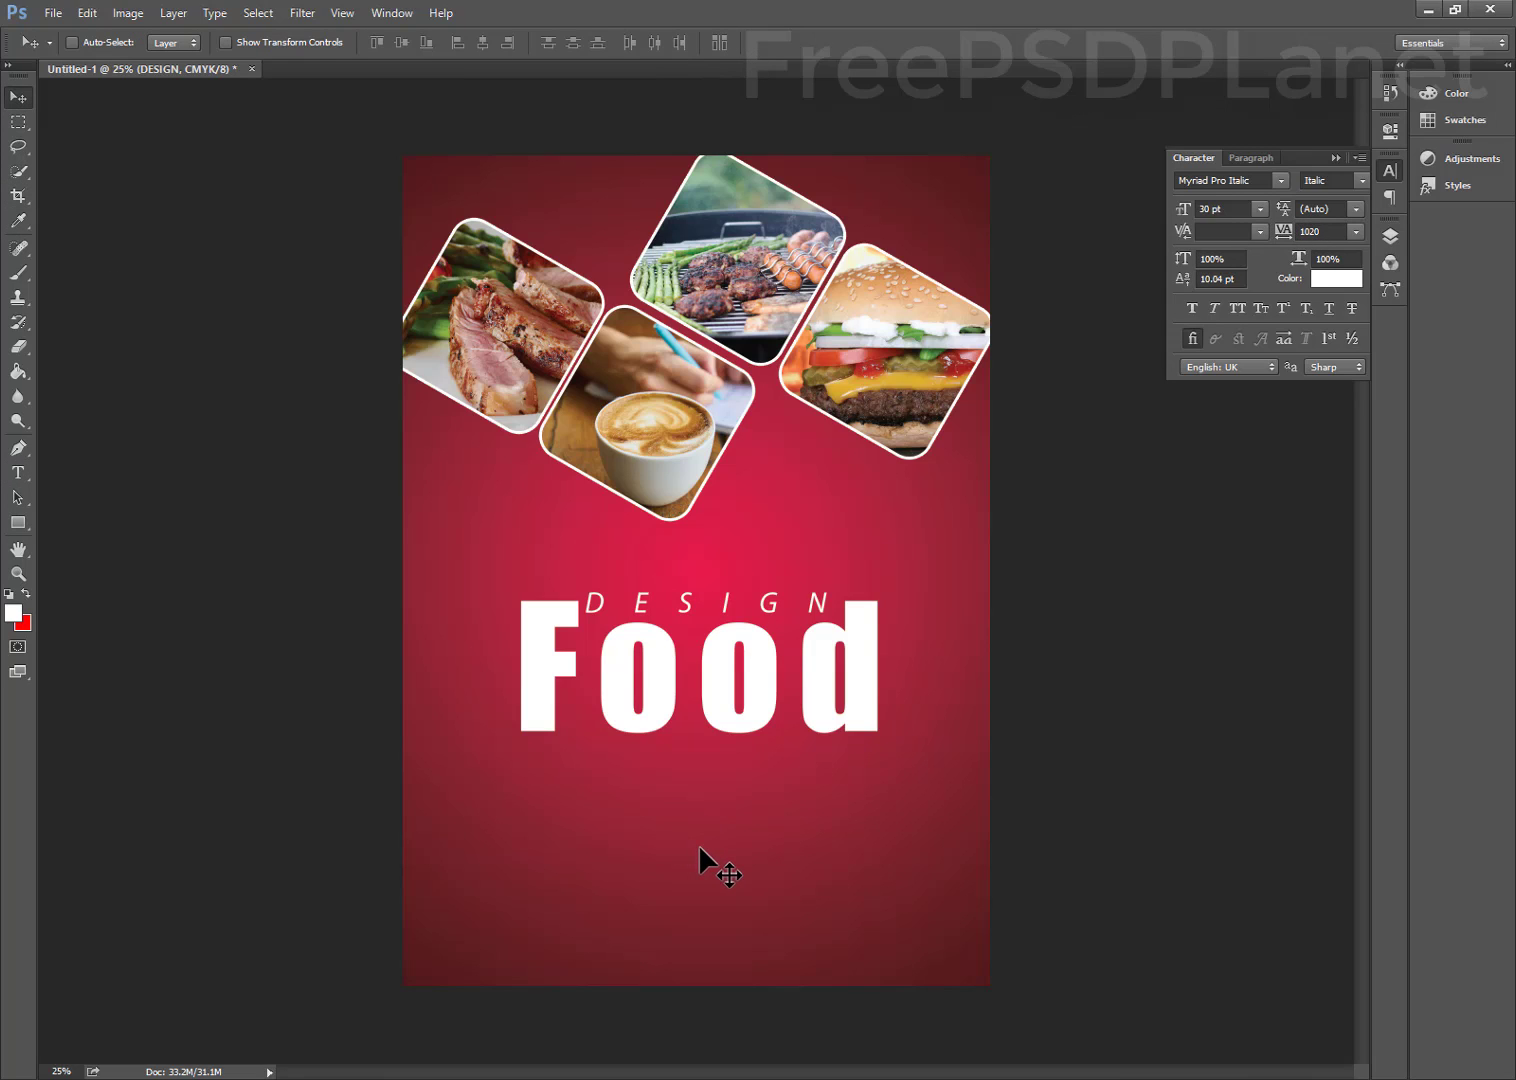
Type the tagline 'Natural Menu' below the Food title
key(t)
click(616, 816)
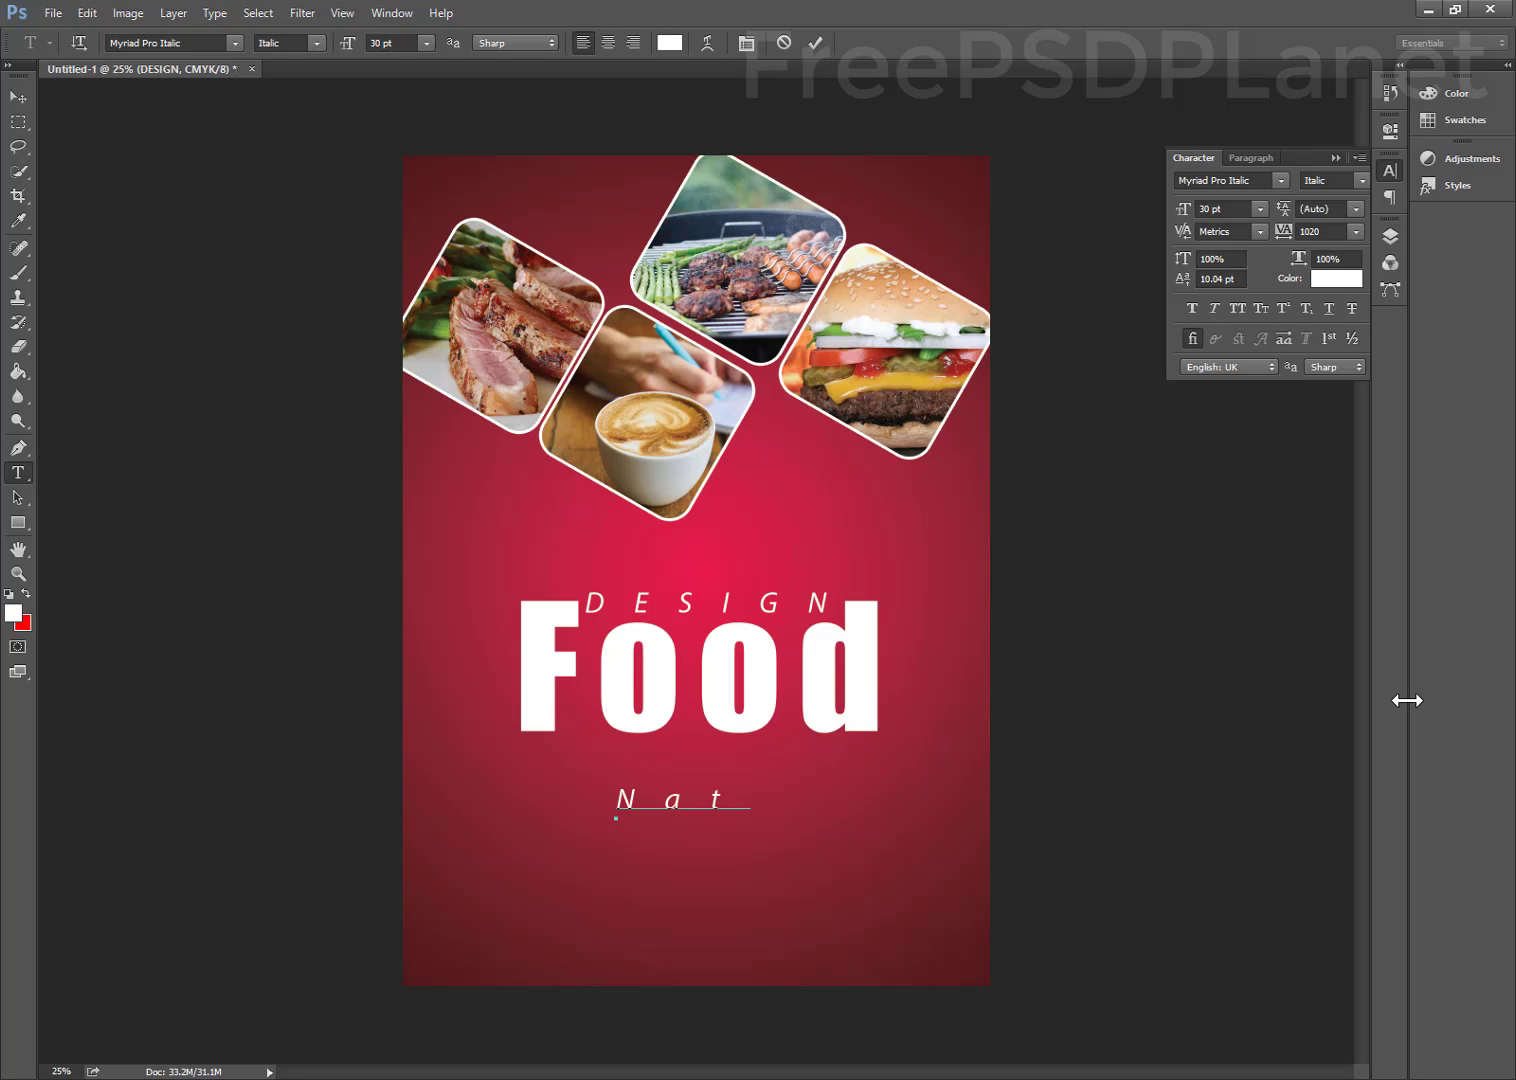
text(ural M)
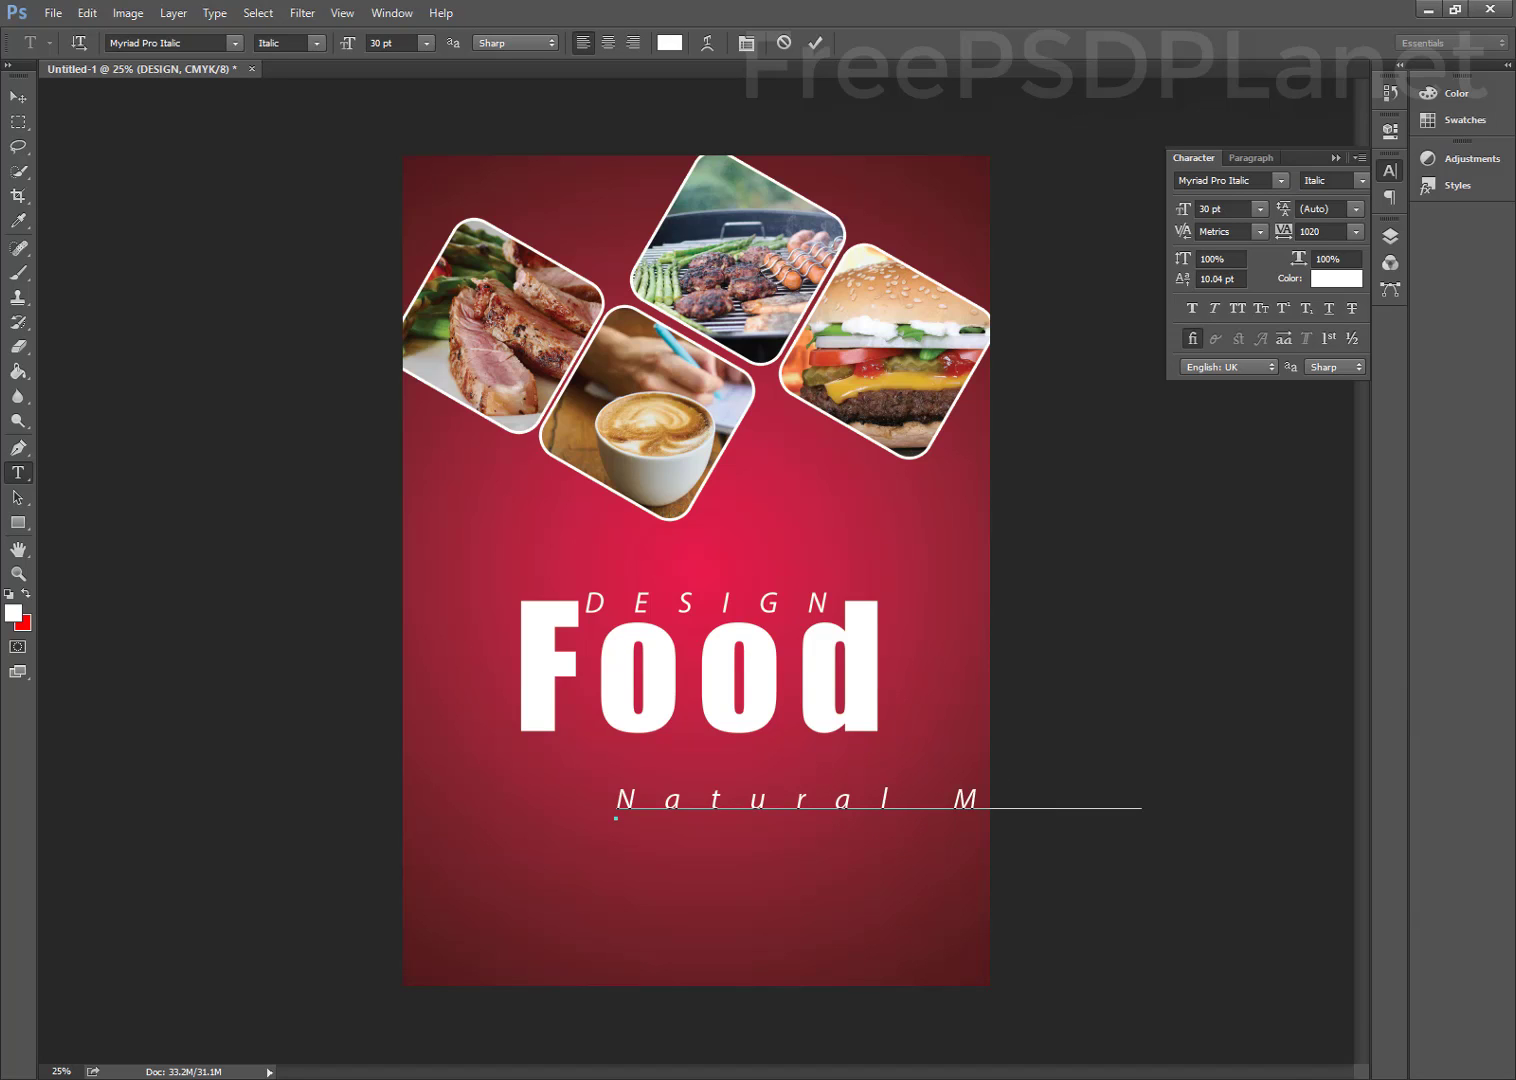
text(enu)
drag(751, 1001, 615, 925)
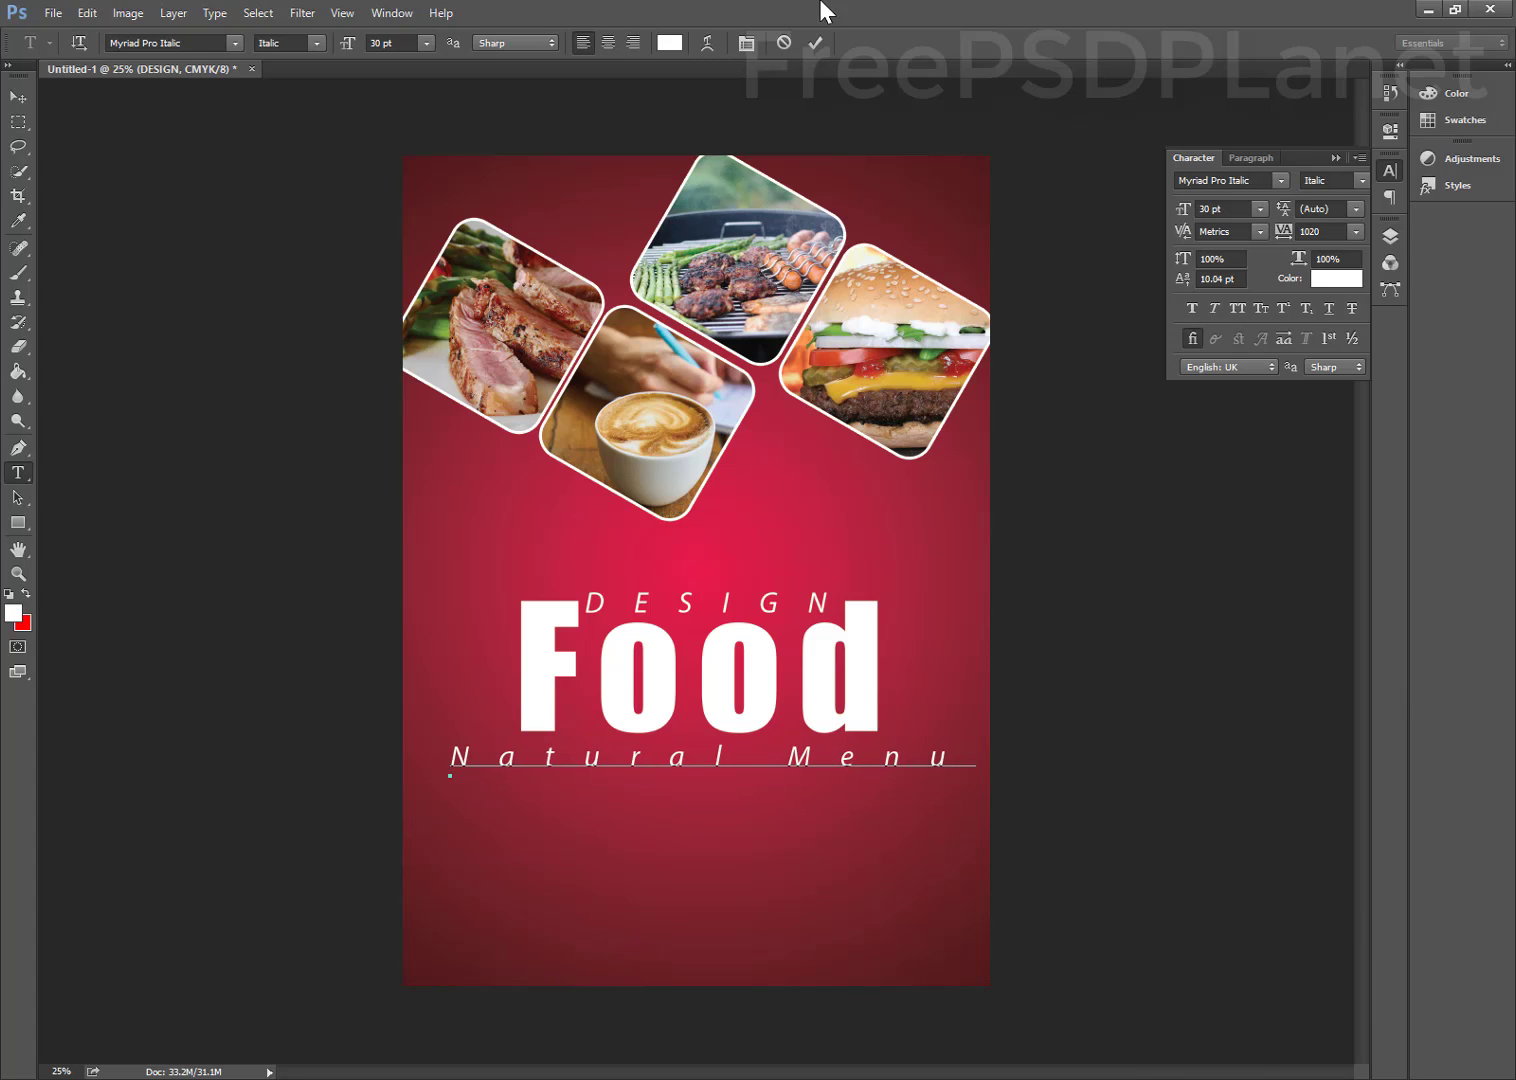
click(816, 43)
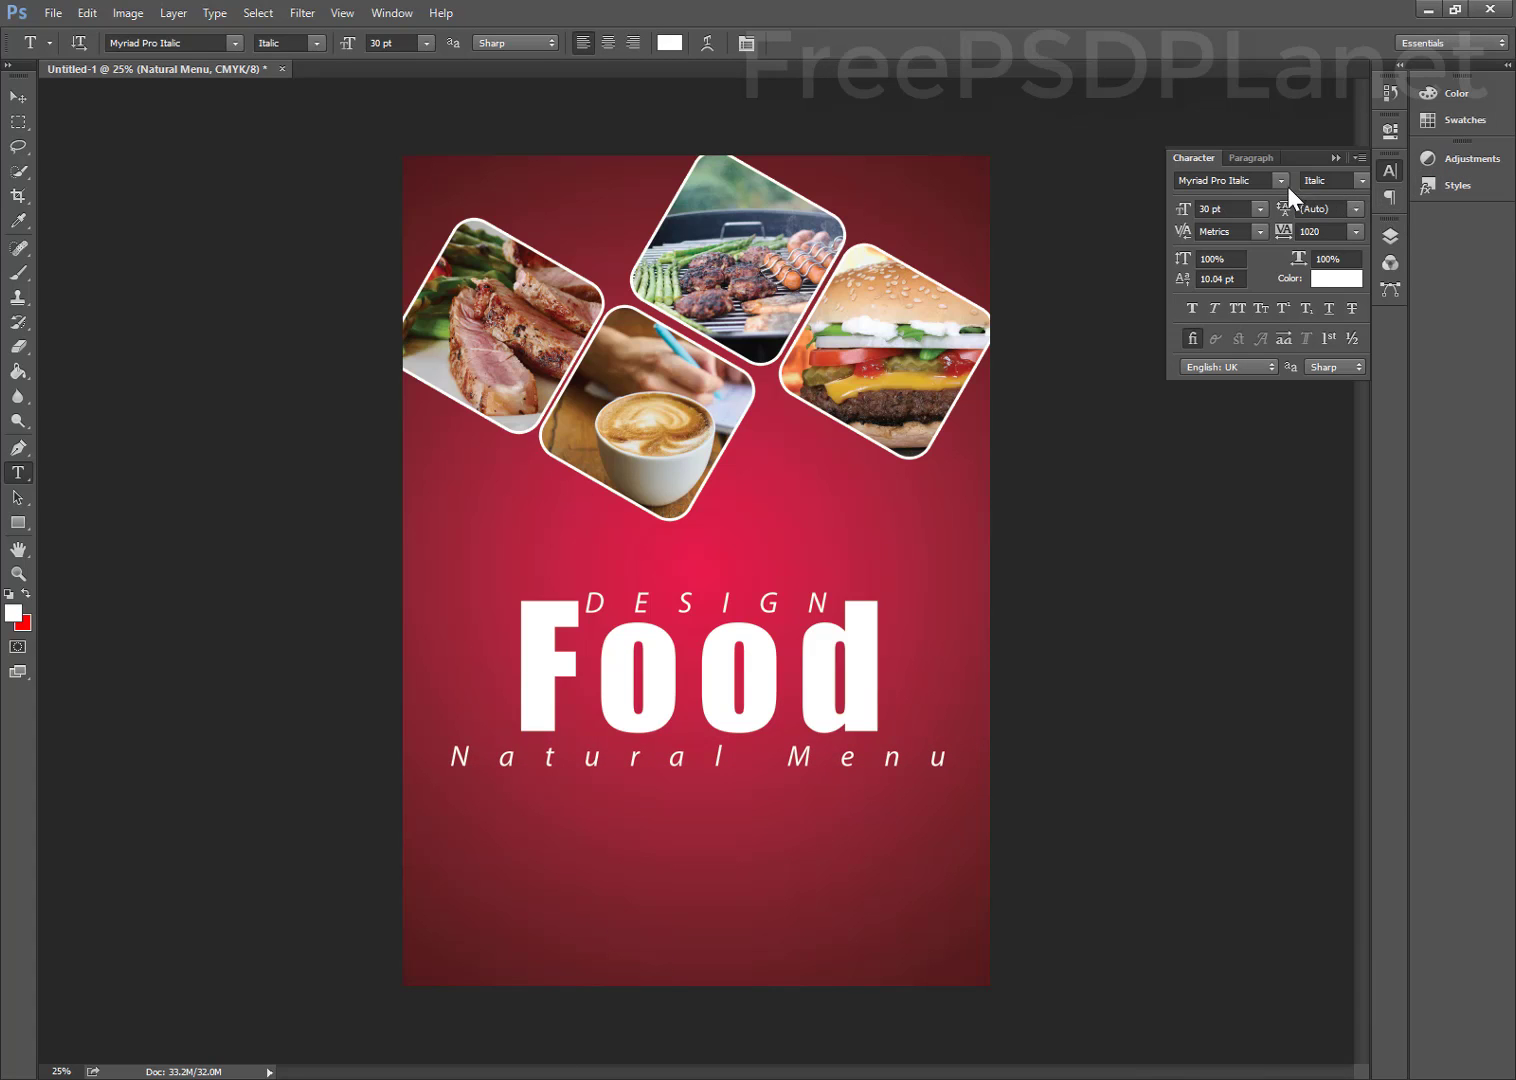
Set the tagline to Microsoft Yi Baiti with 600 tracking, centred beneath Food
click(1283, 179)
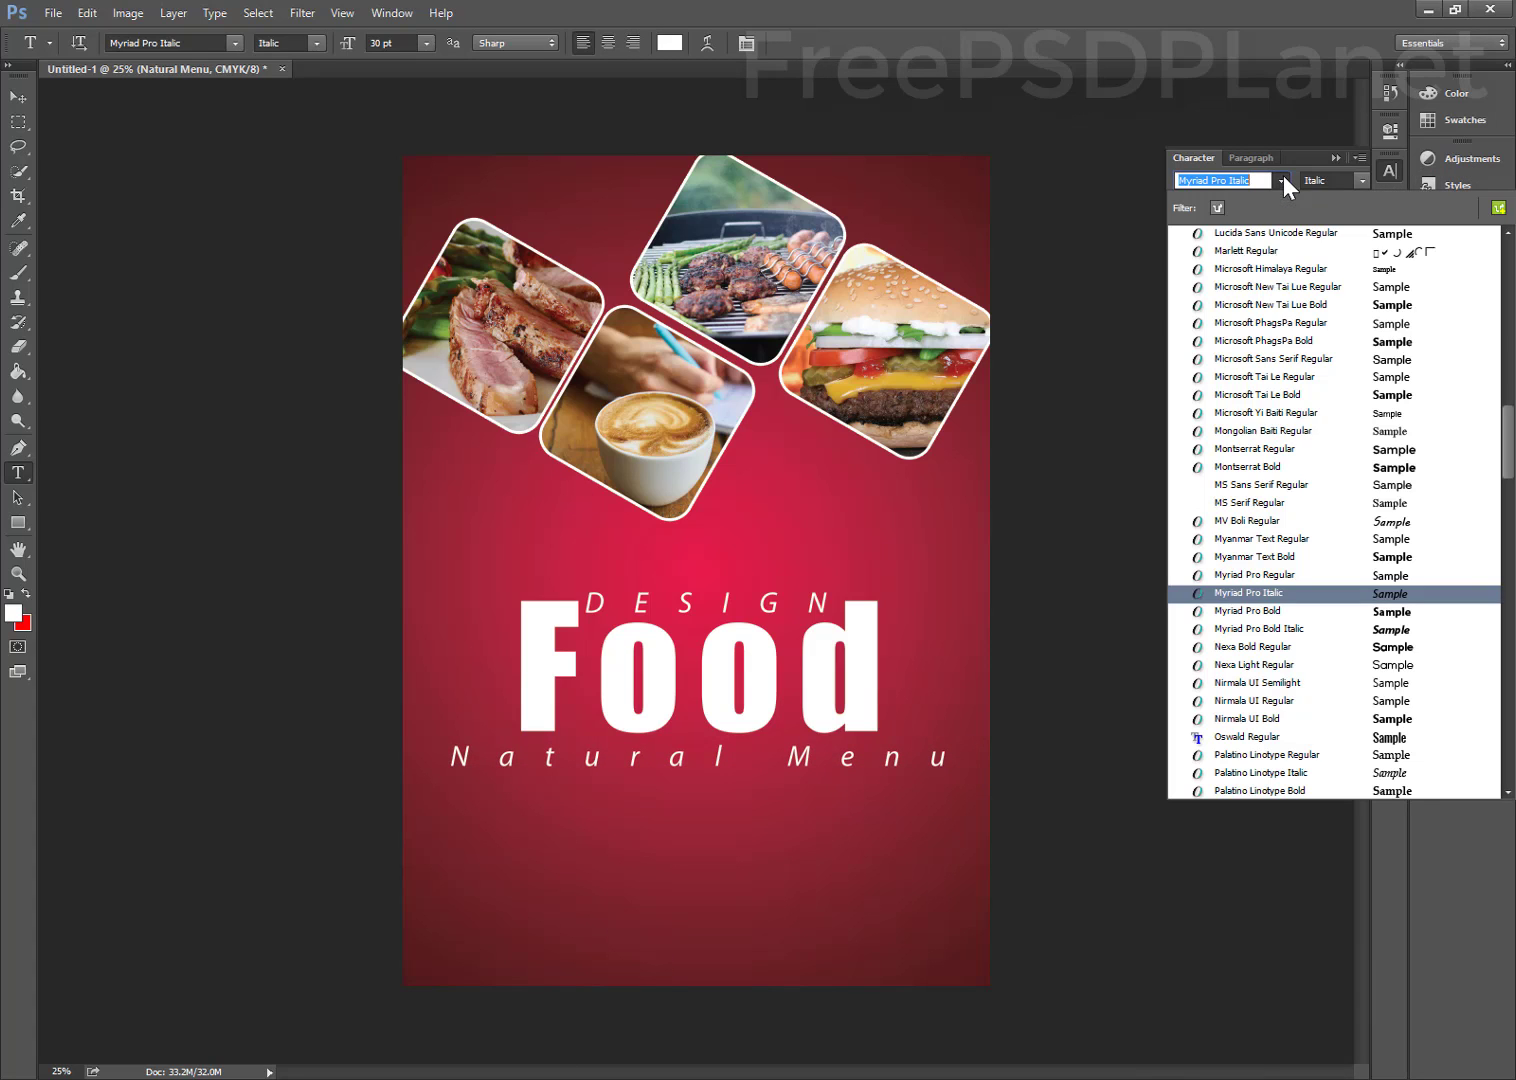
click(1342, 414)
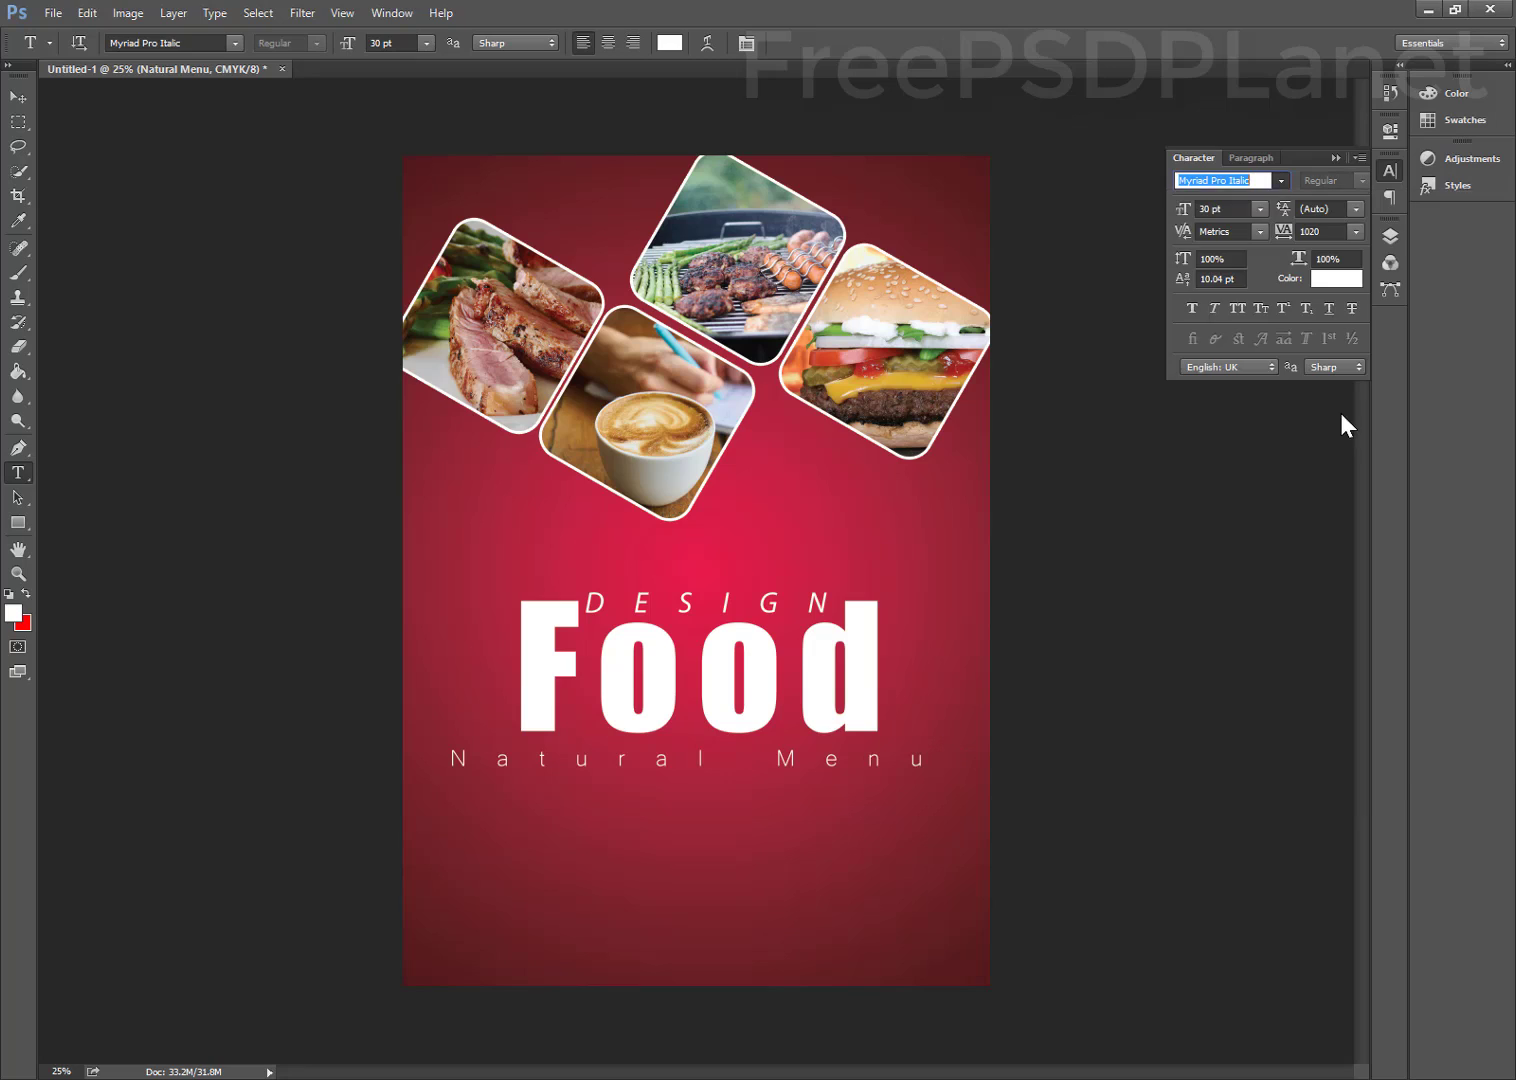
click(18, 97)
mouse_move(650, 760)
mouse_down()
mouse_move(677, 750)
mouse_move(661, 757)
mouse_up()
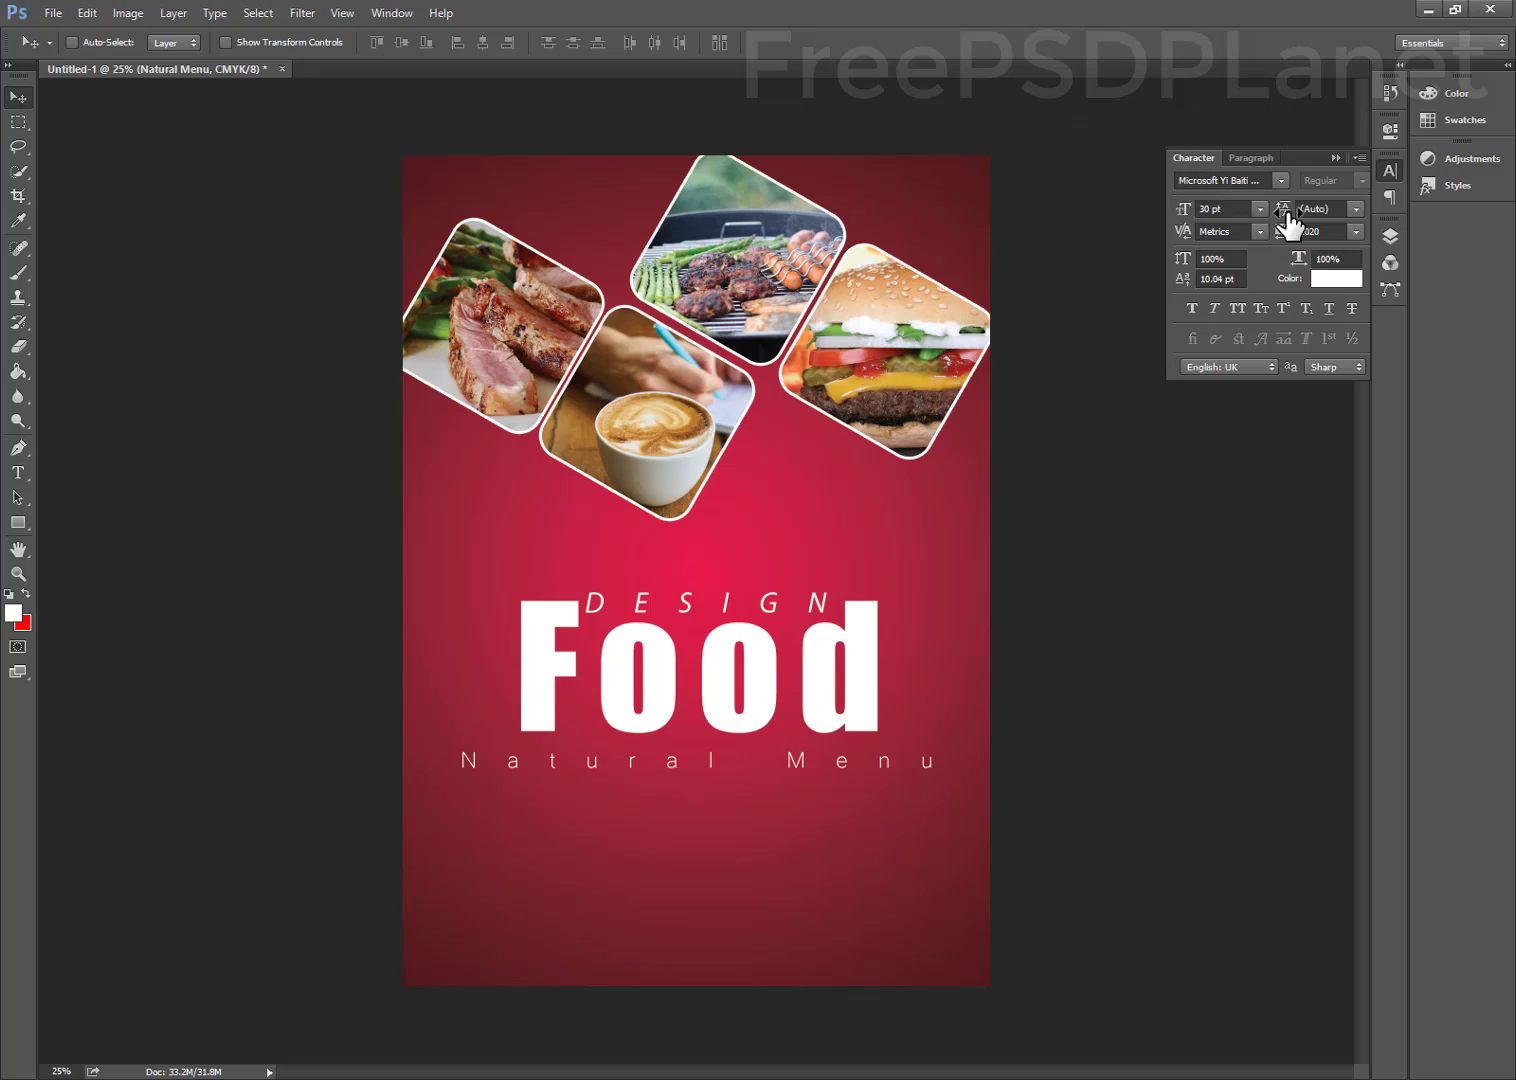
drag(1290, 241, 1279, 244)
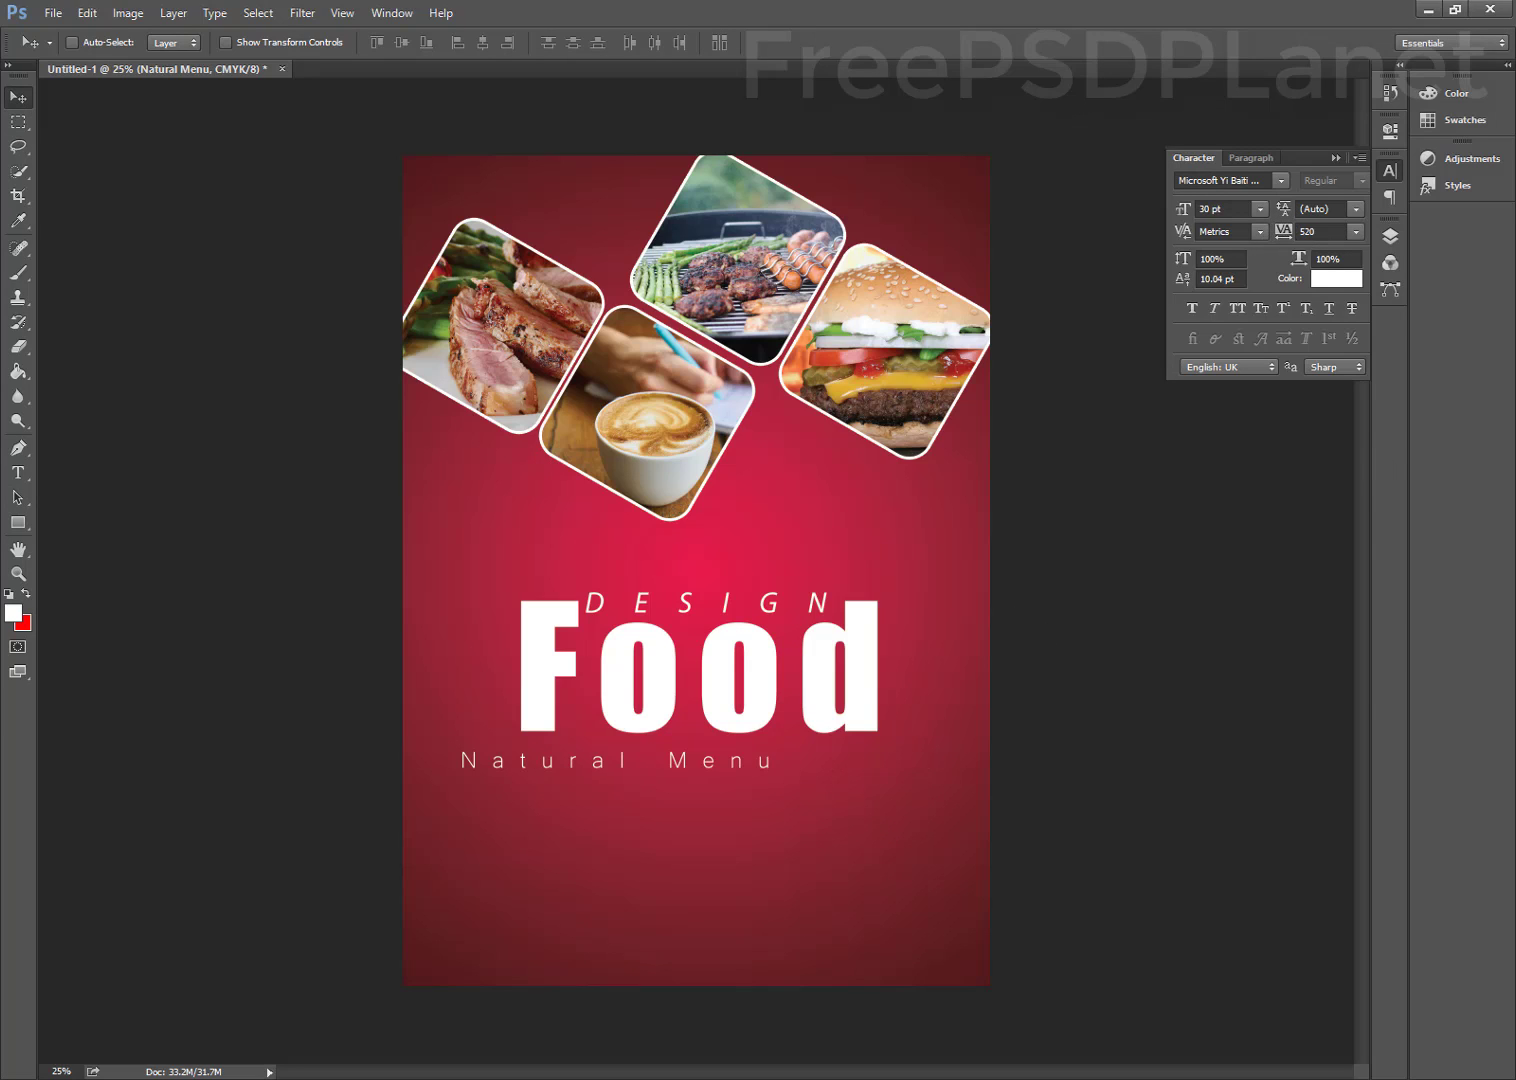
drag(585, 762, 647, 747)
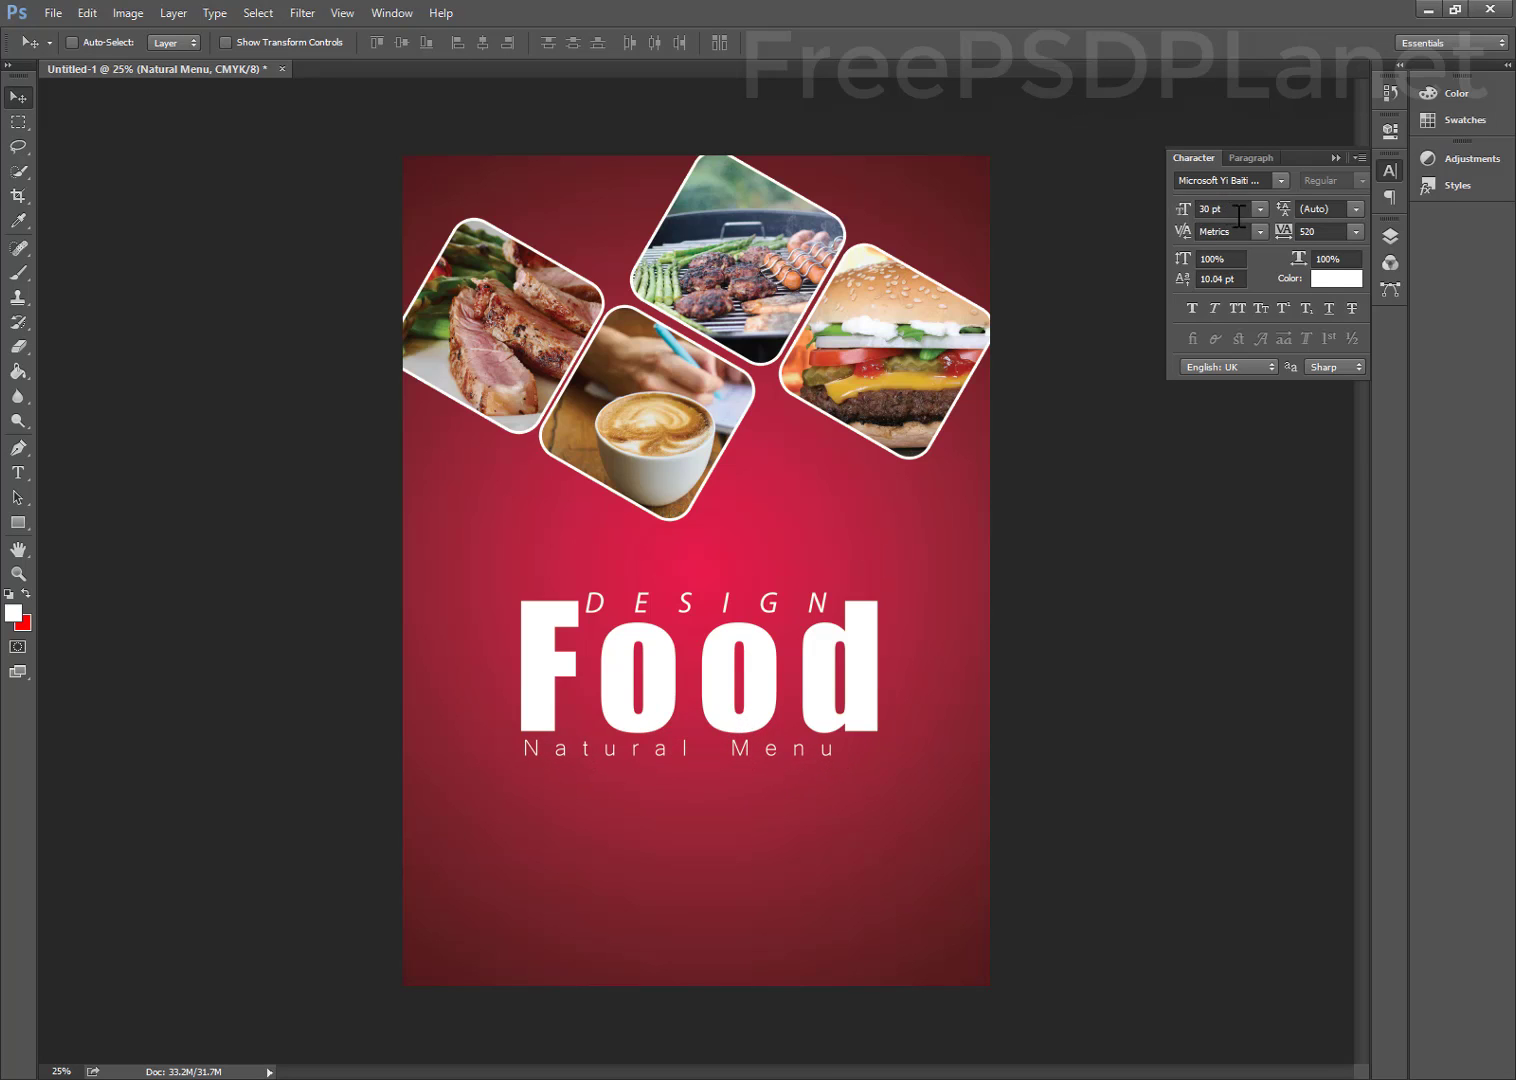
drag(1290, 241, 1290, 241)
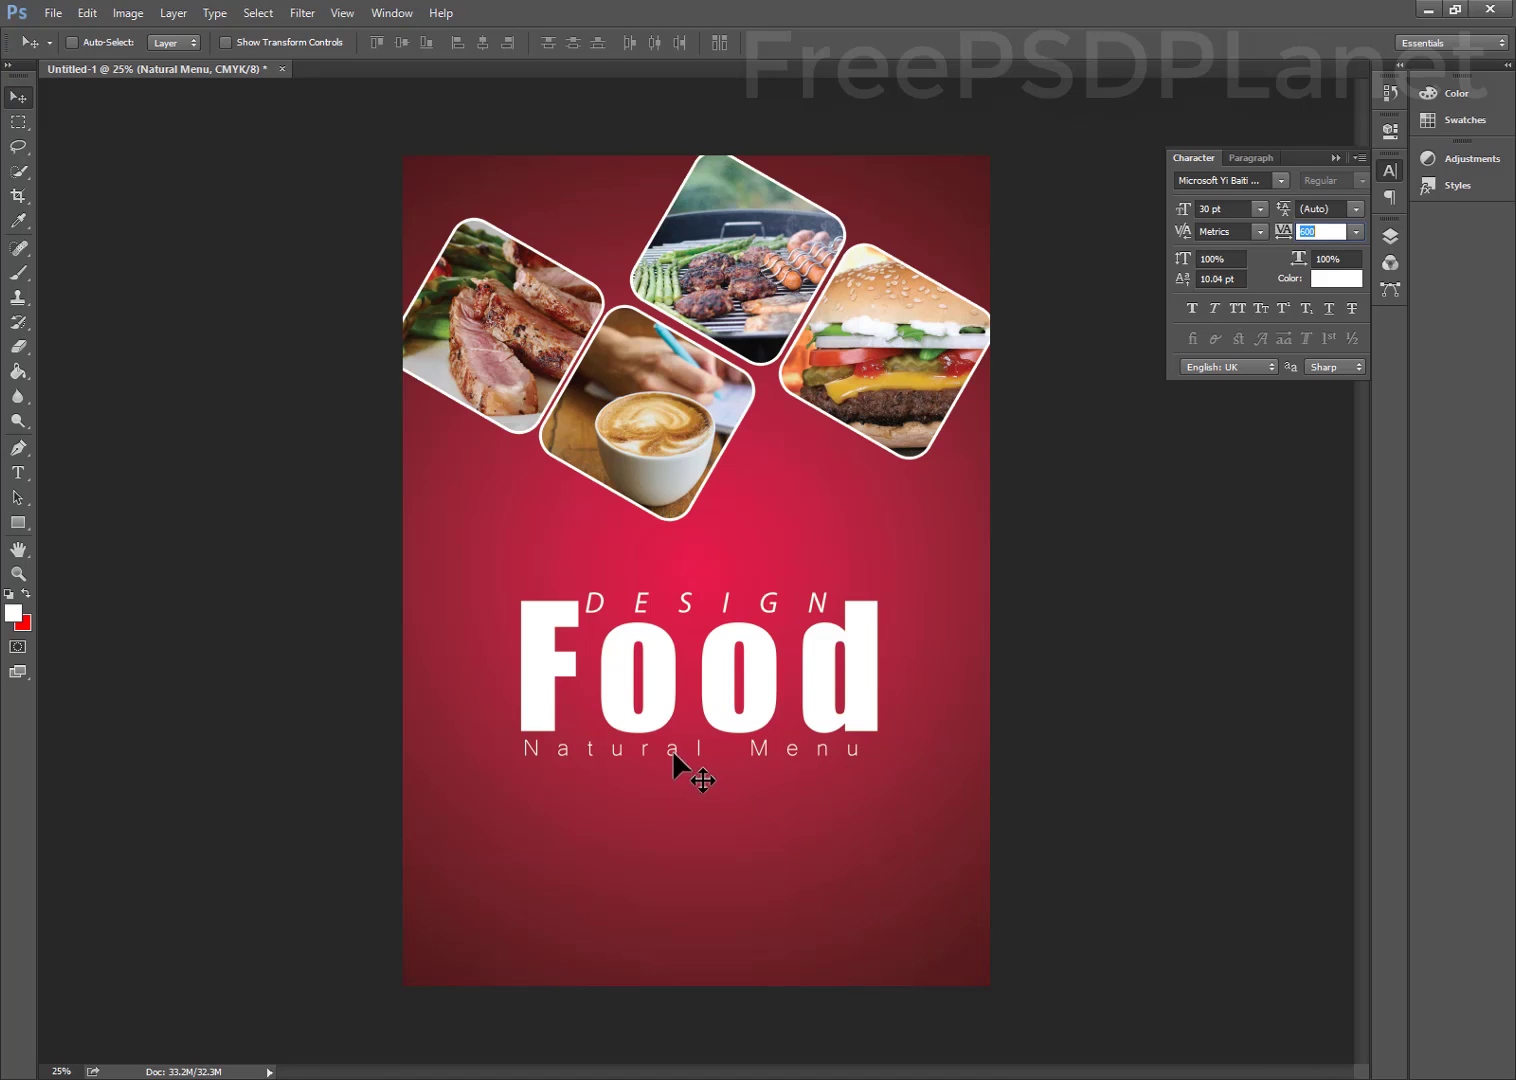
drag(668, 746, 671, 755)
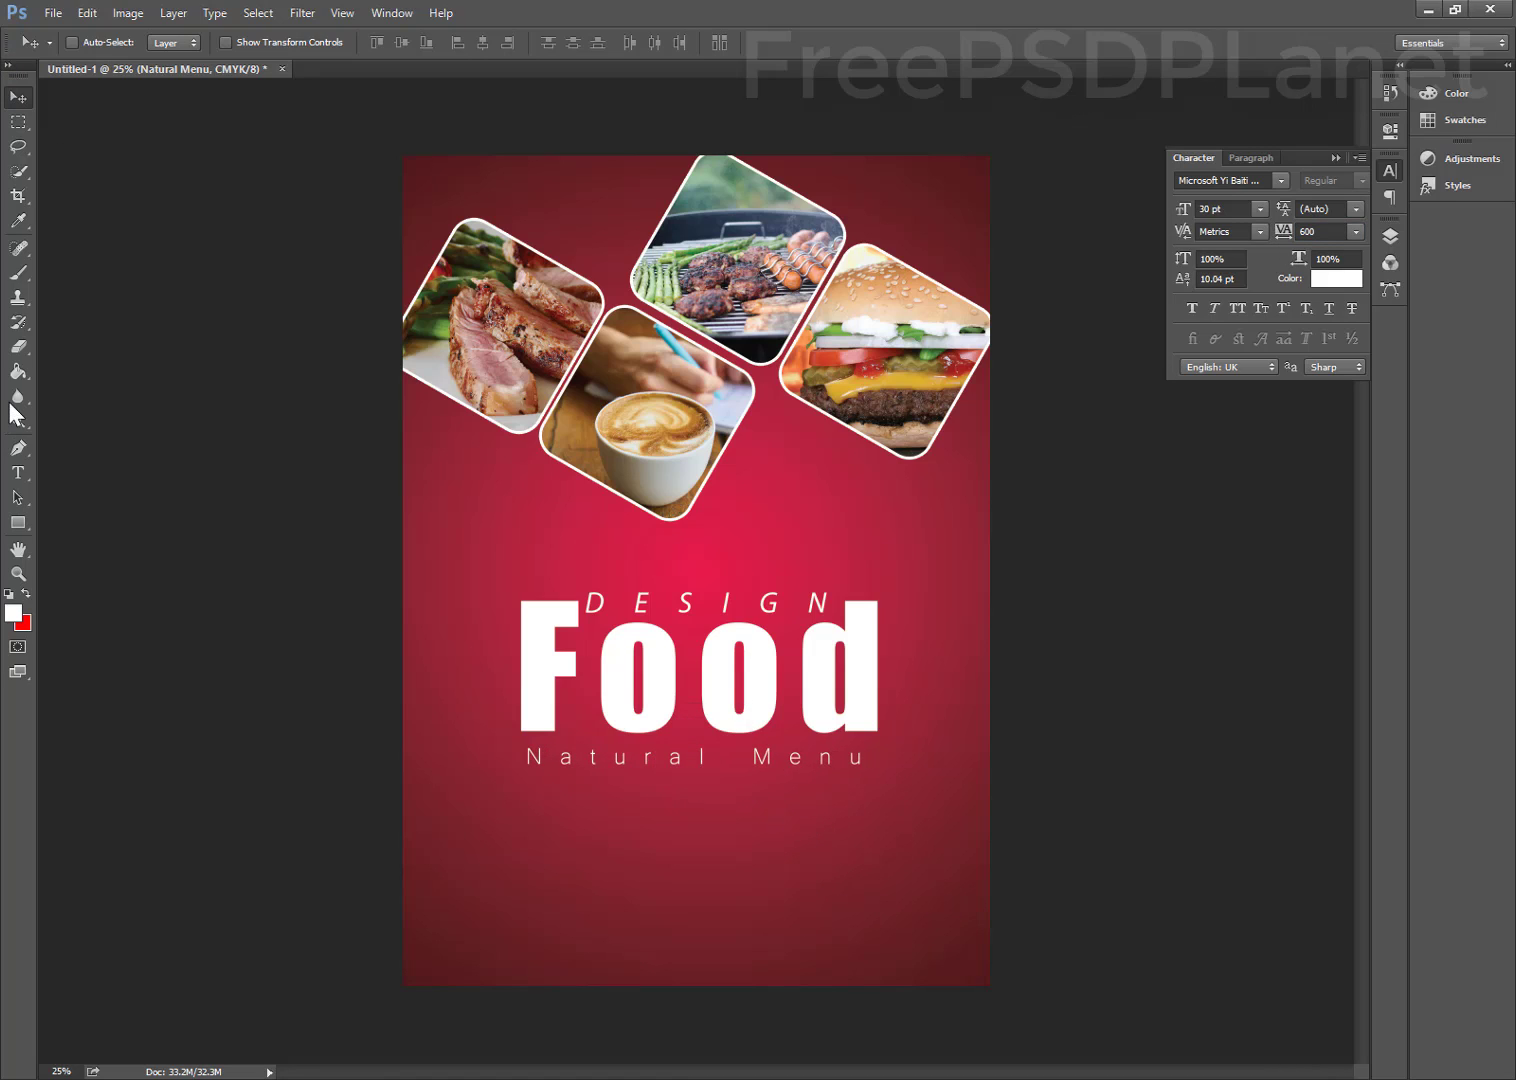
drag(17, 520, 60, 526)
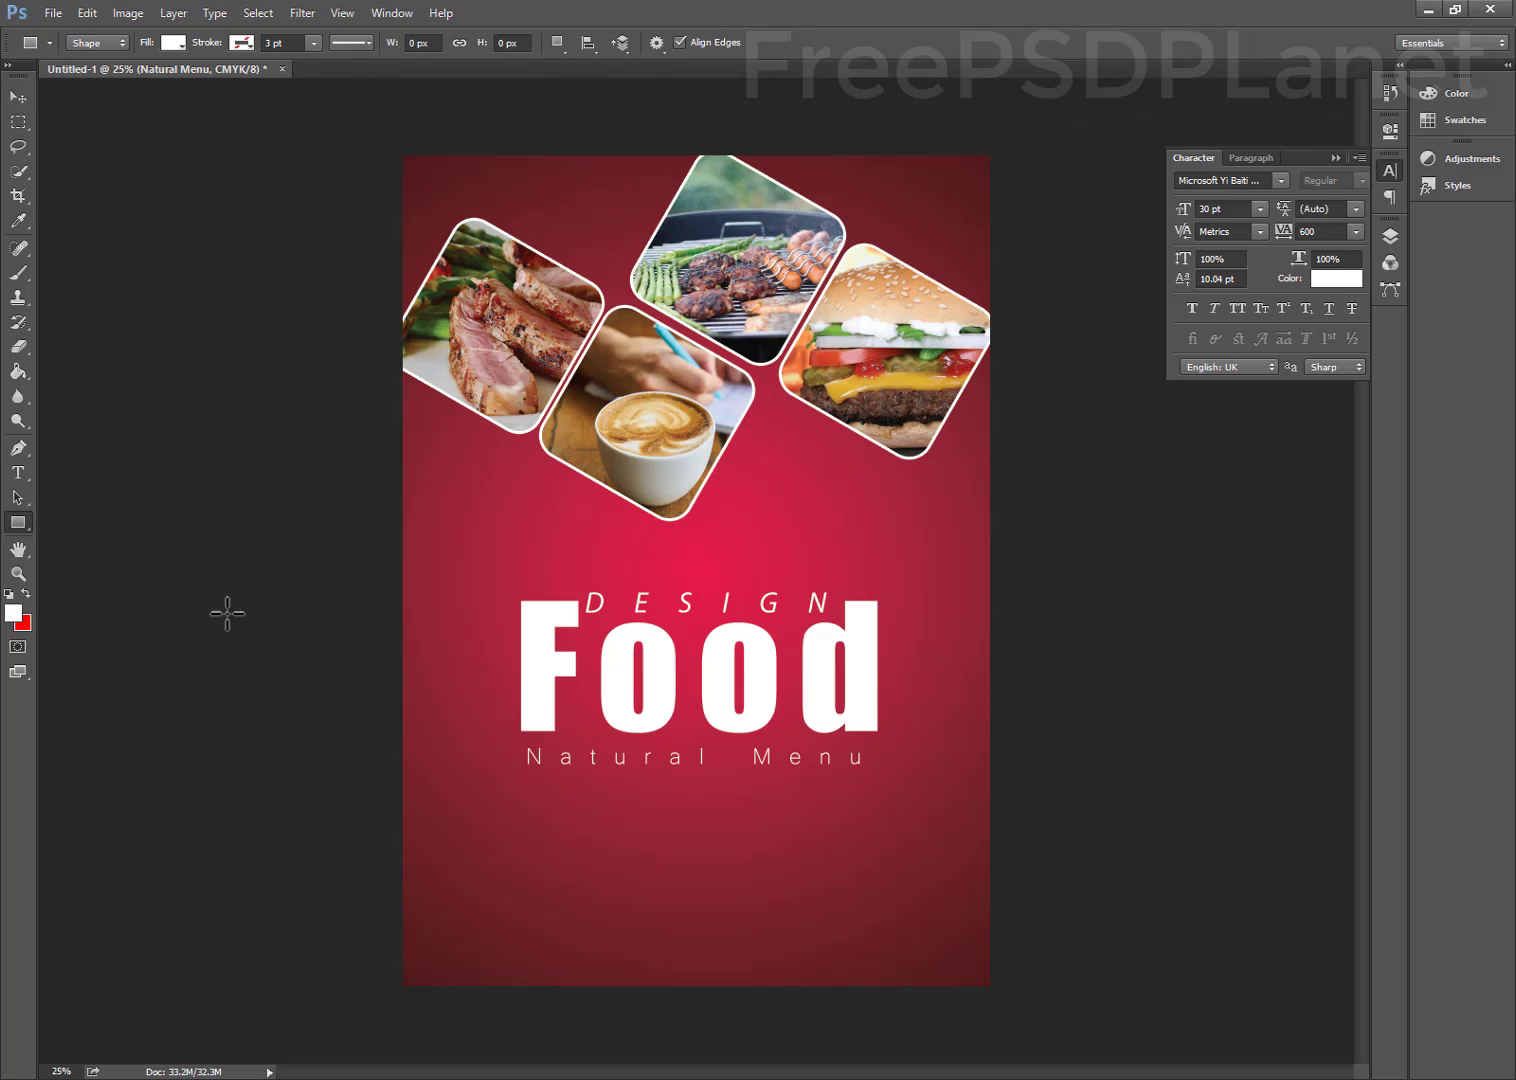
Draw a white 1504 × 120 px bar under Food, layered just below Natural Menu and nudged down
drag(522, 723, 878, 751)
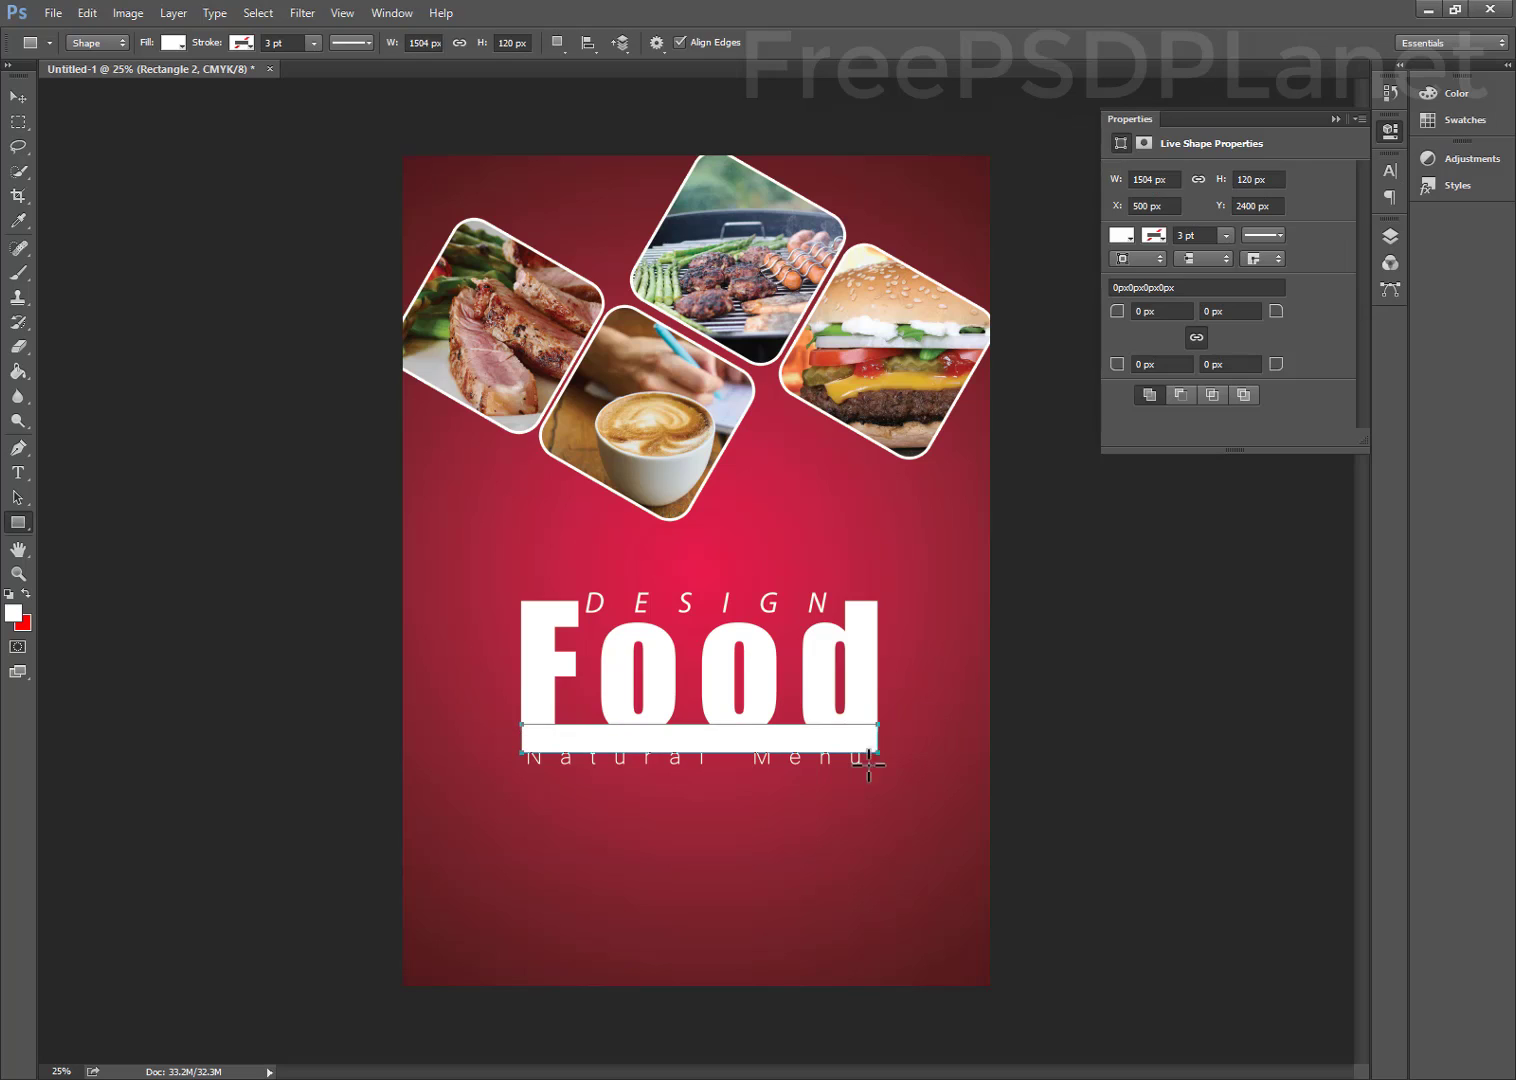
click(19, 101)
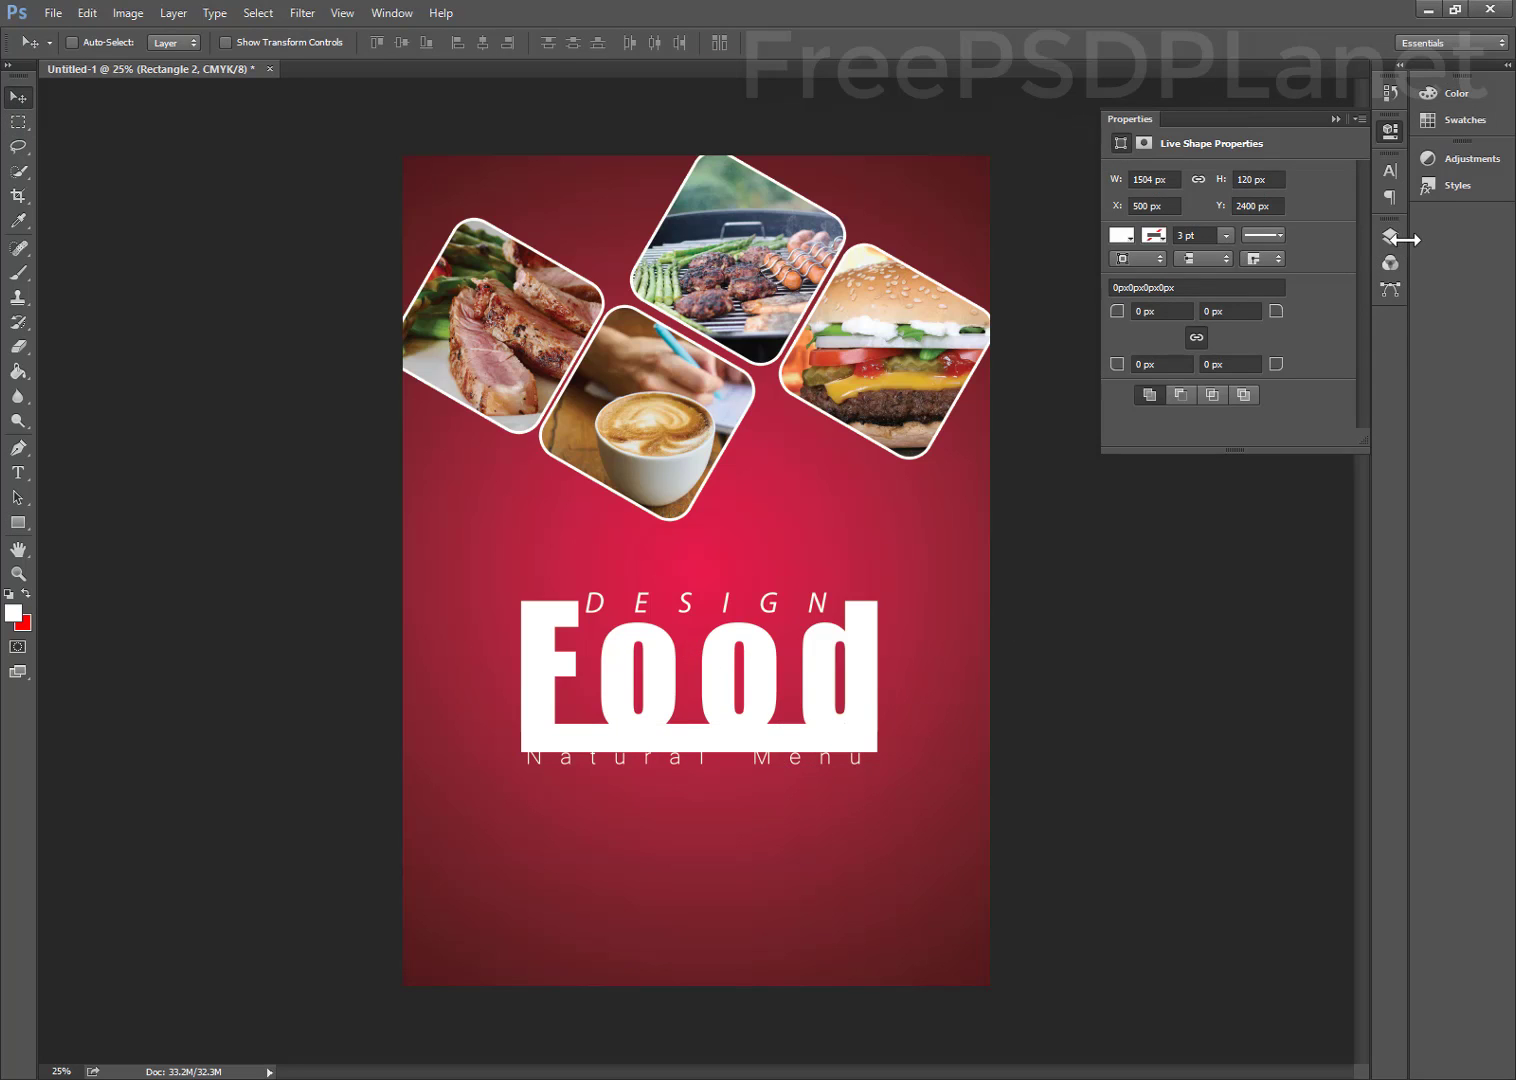
click(1390, 236)
drag(1208, 338, 1220, 382)
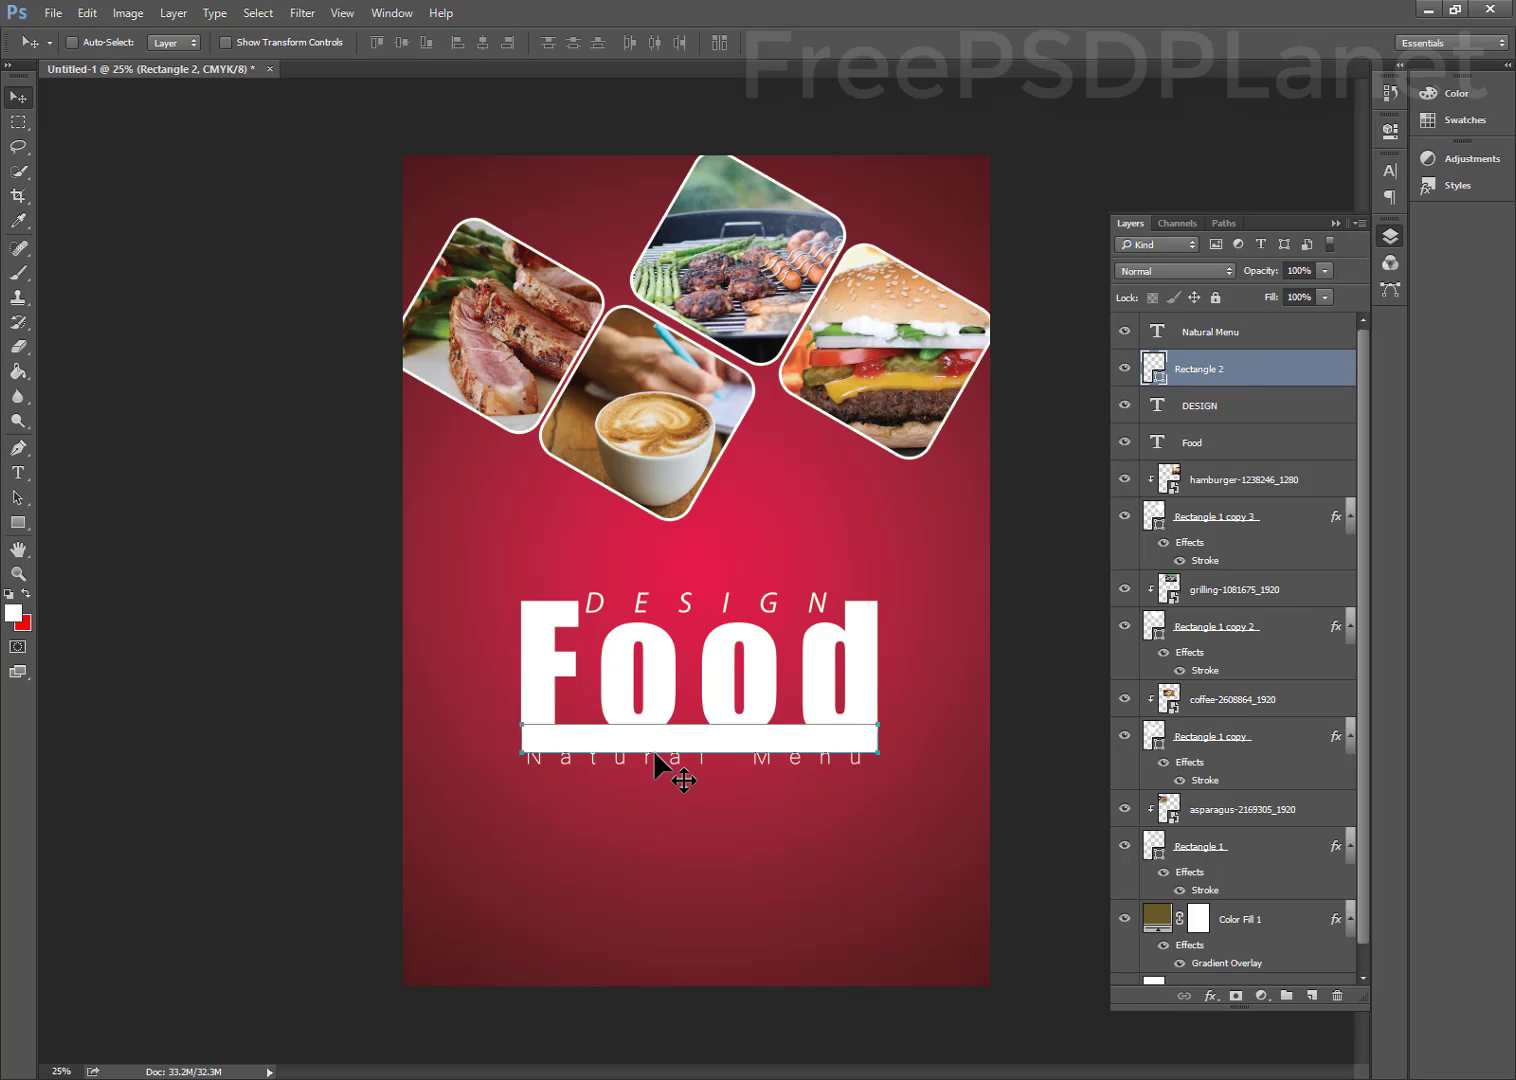
key(shift+Down)
key(shift+Down)
key(shift+Down)
key(shift+Down)
key(shift+Down)
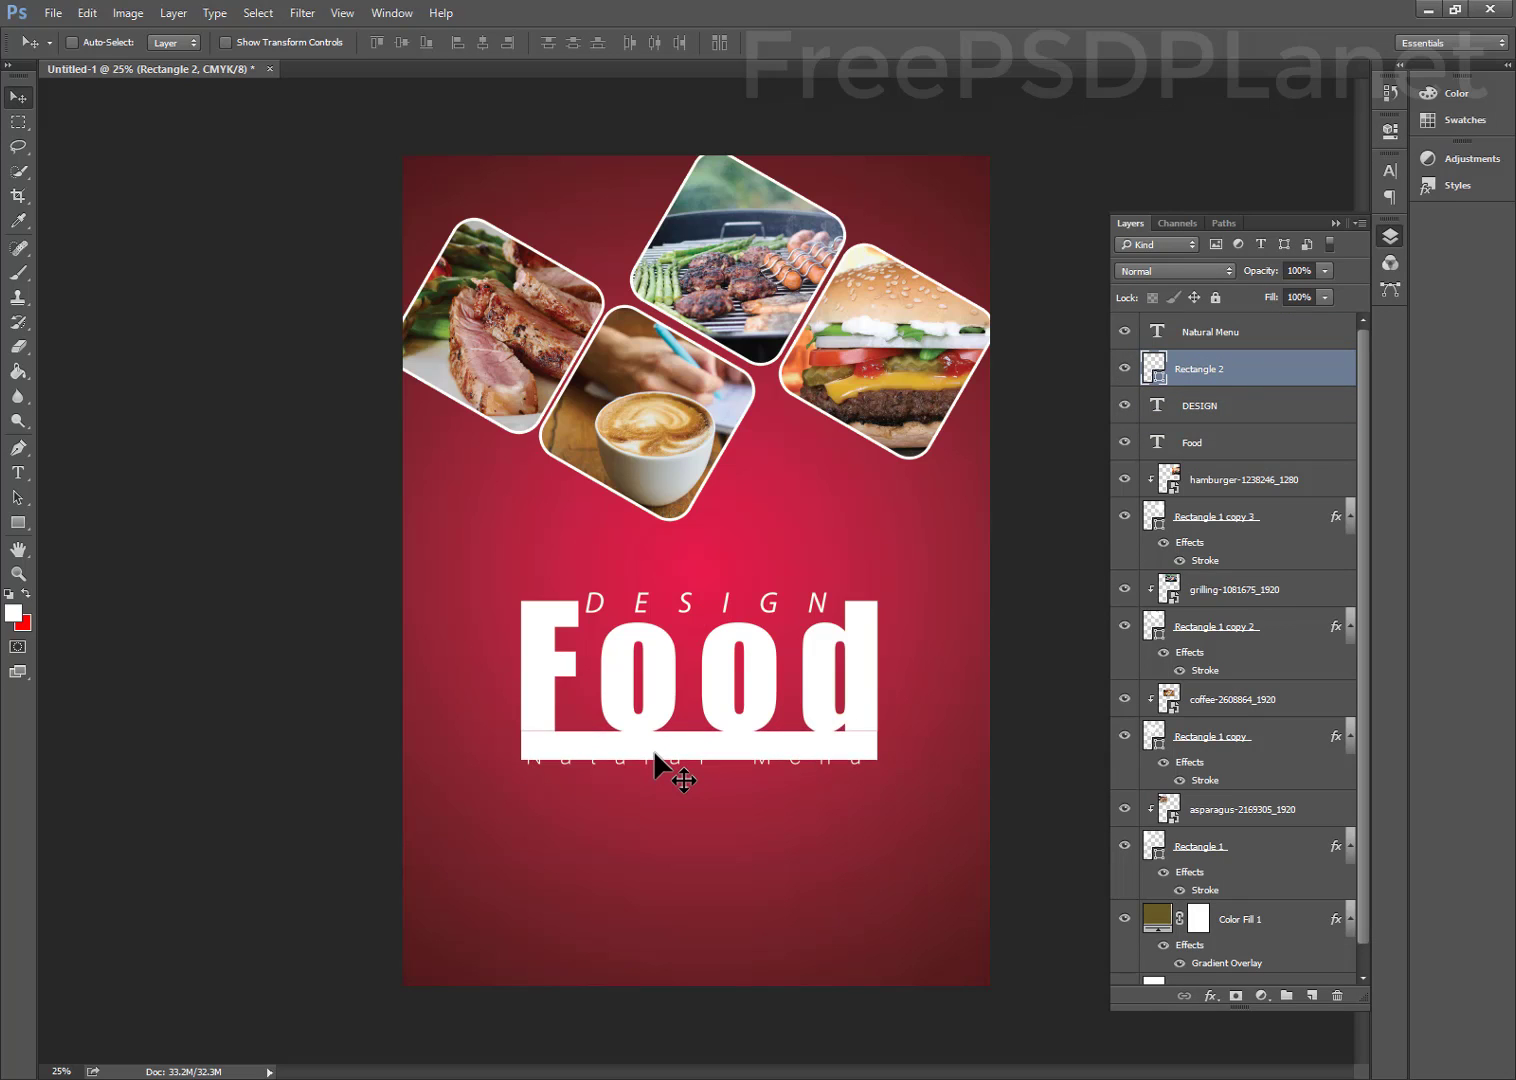
key(shift+Down)
key(shift+Down)
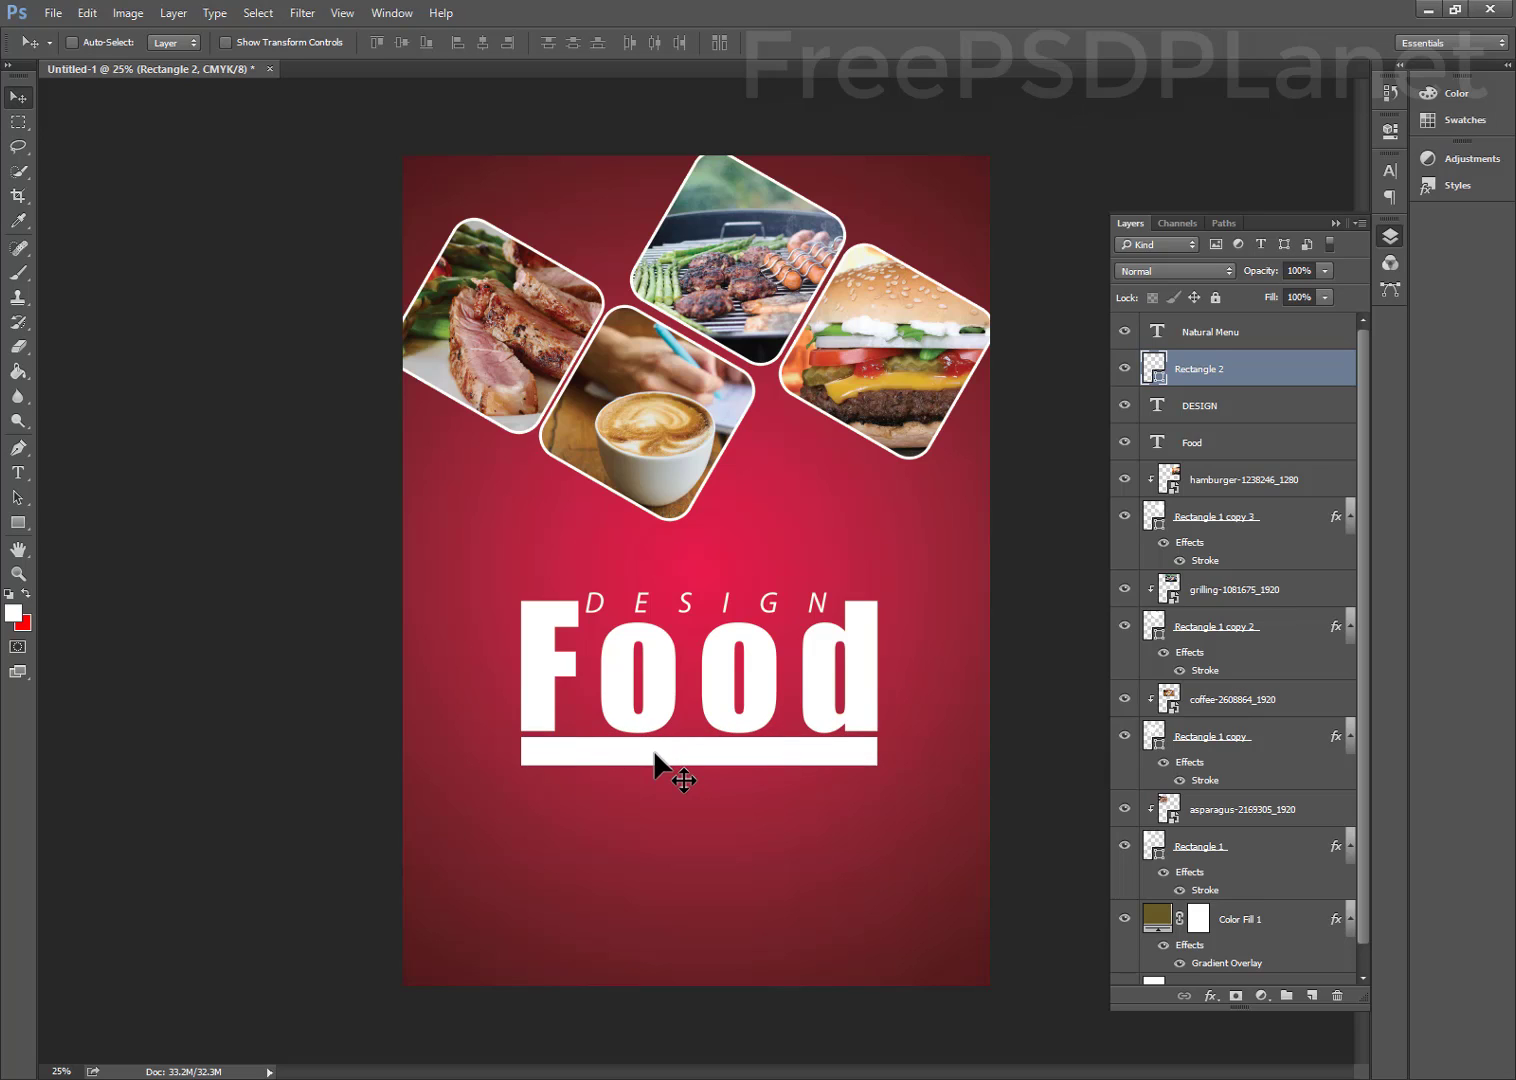
Recolour the Natural Menu tagline red, sampled from the poster
click(1197, 336)
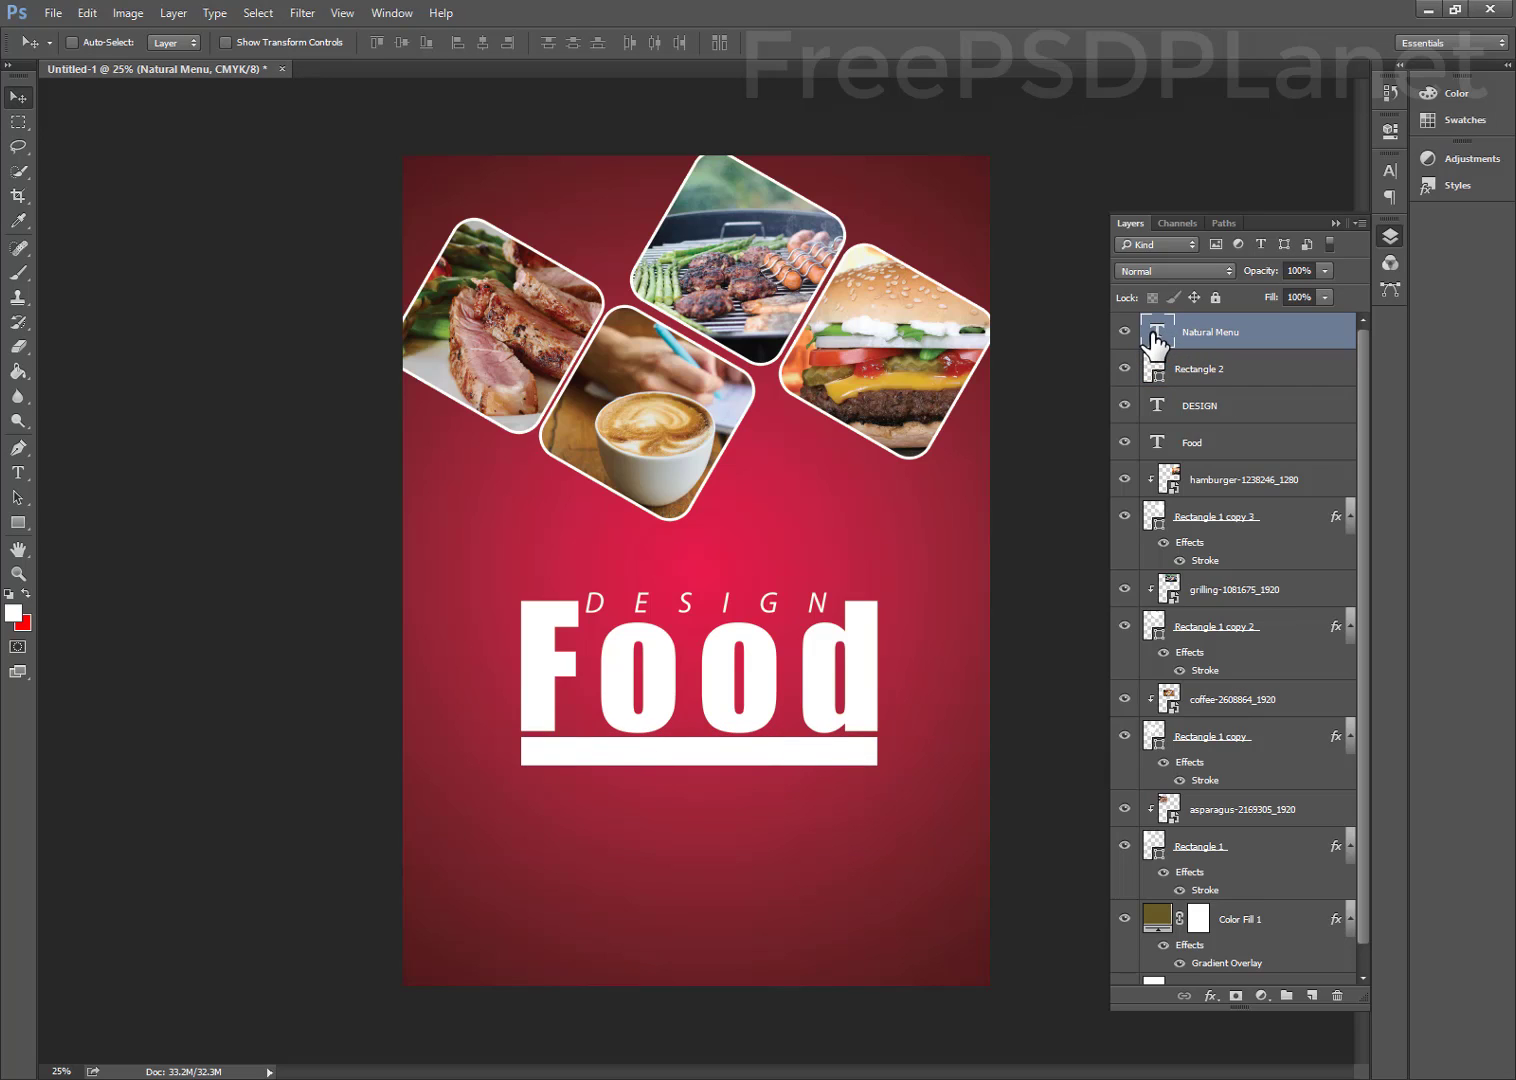
double_click(1155, 333)
click(669, 42)
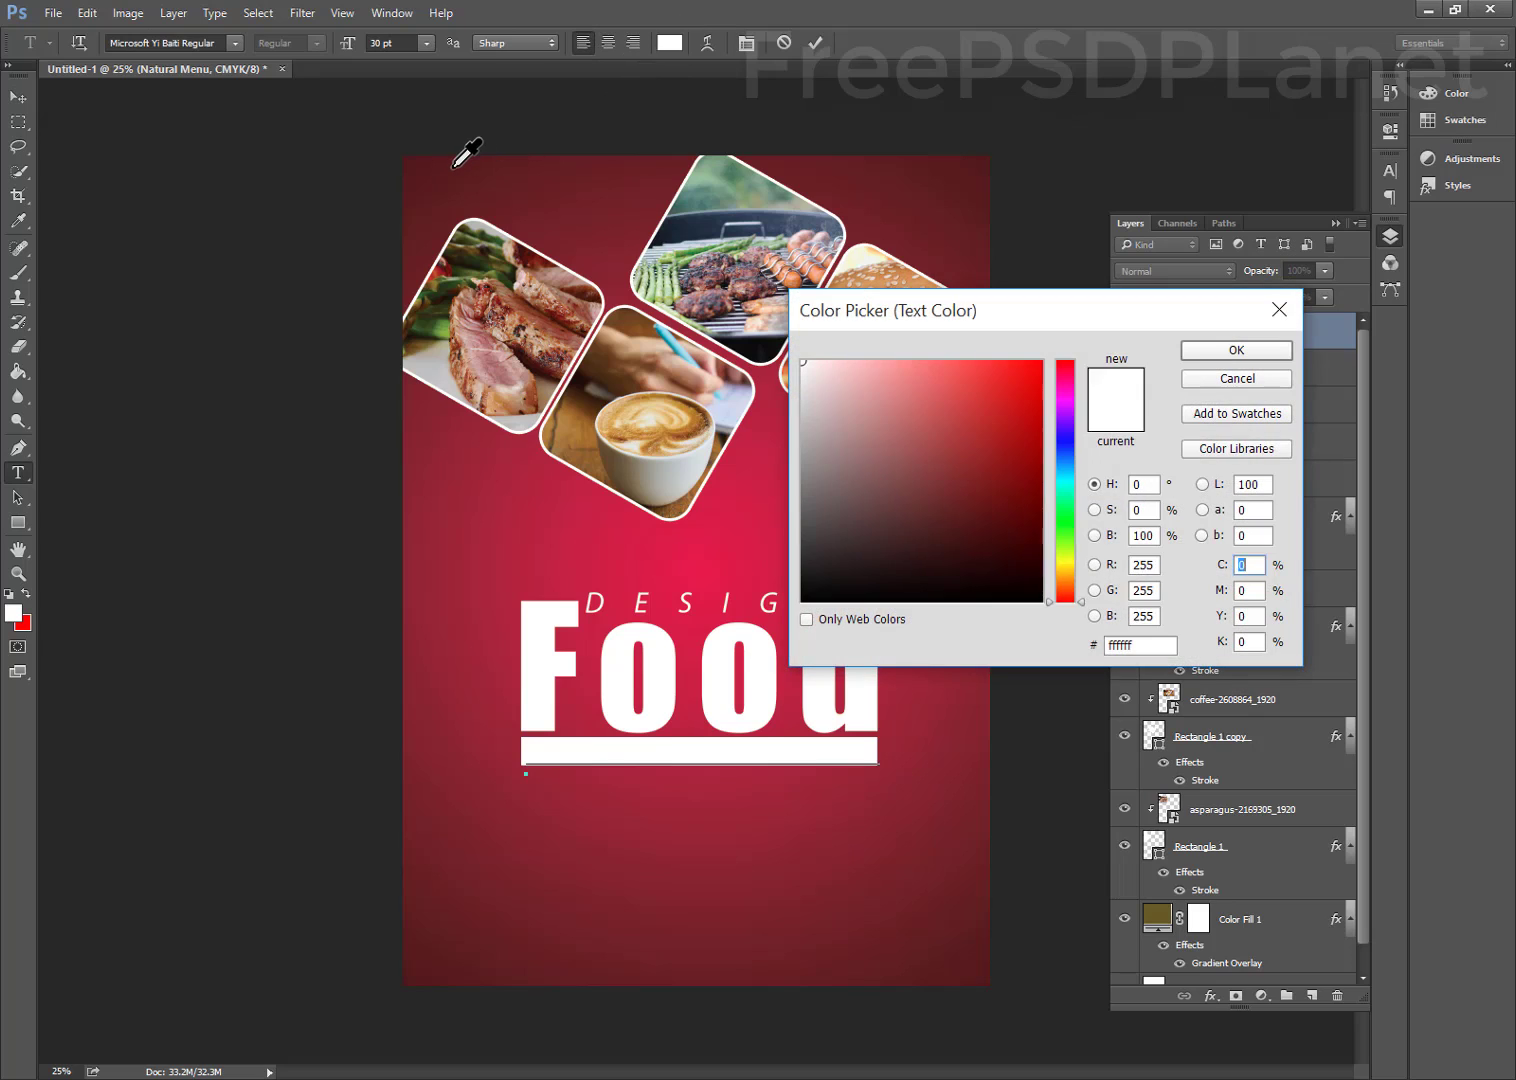
click(453, 167)
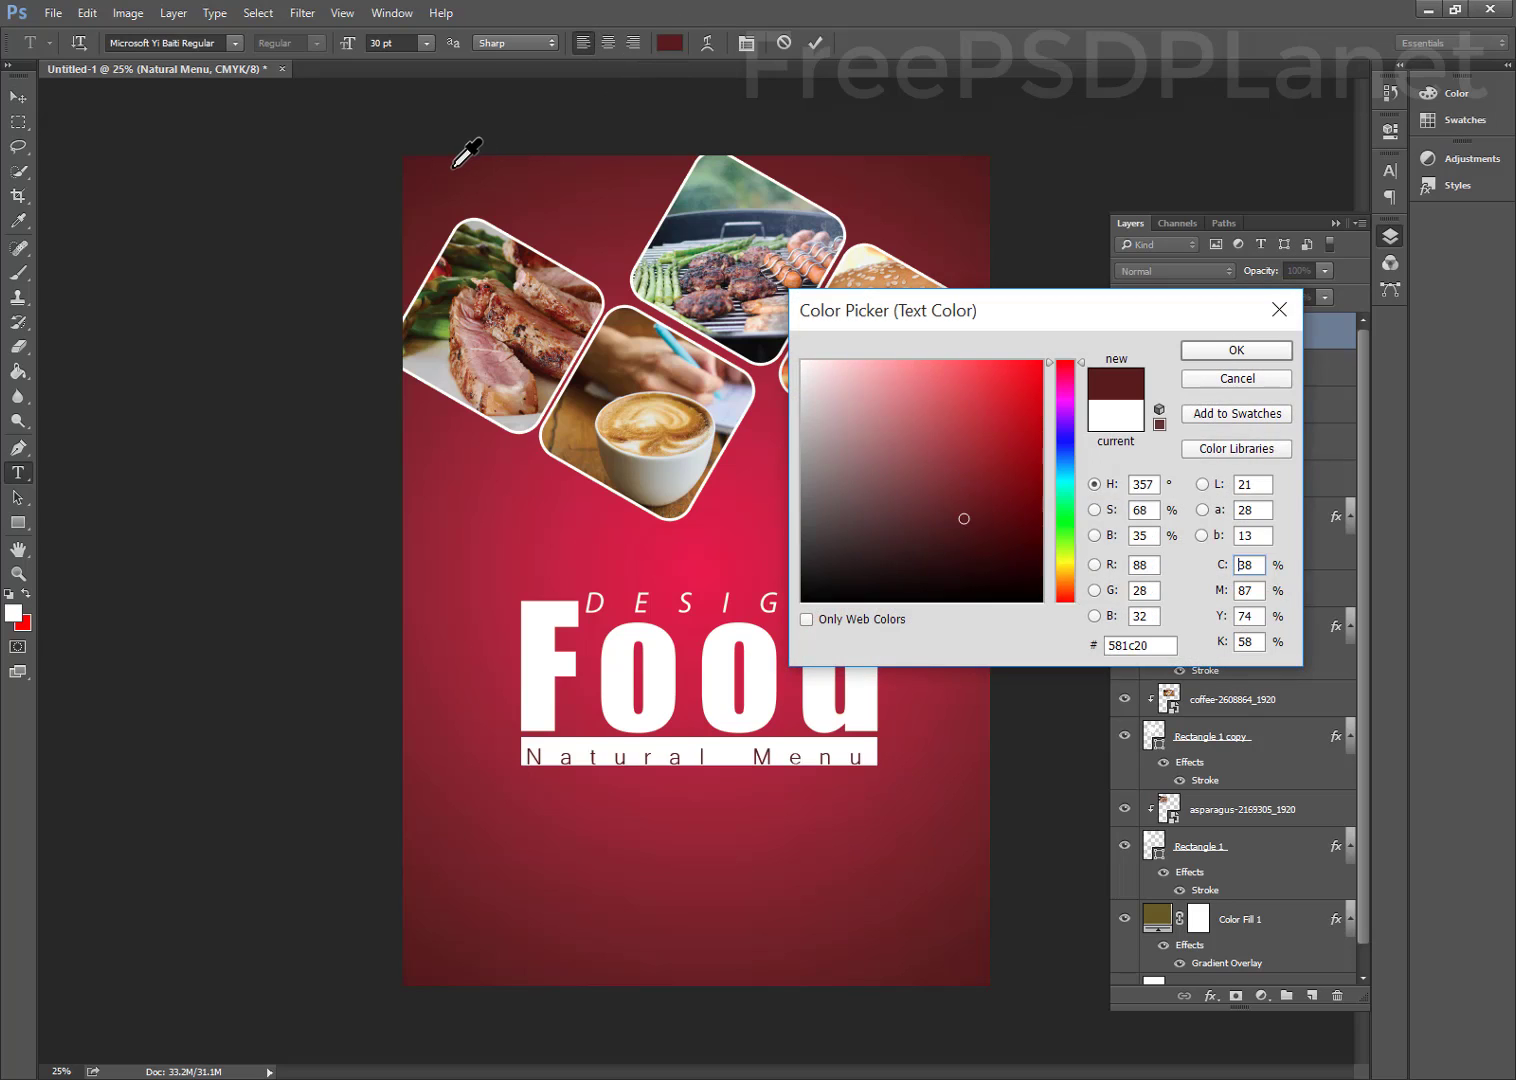
click(561, 571)
click(739, 528)
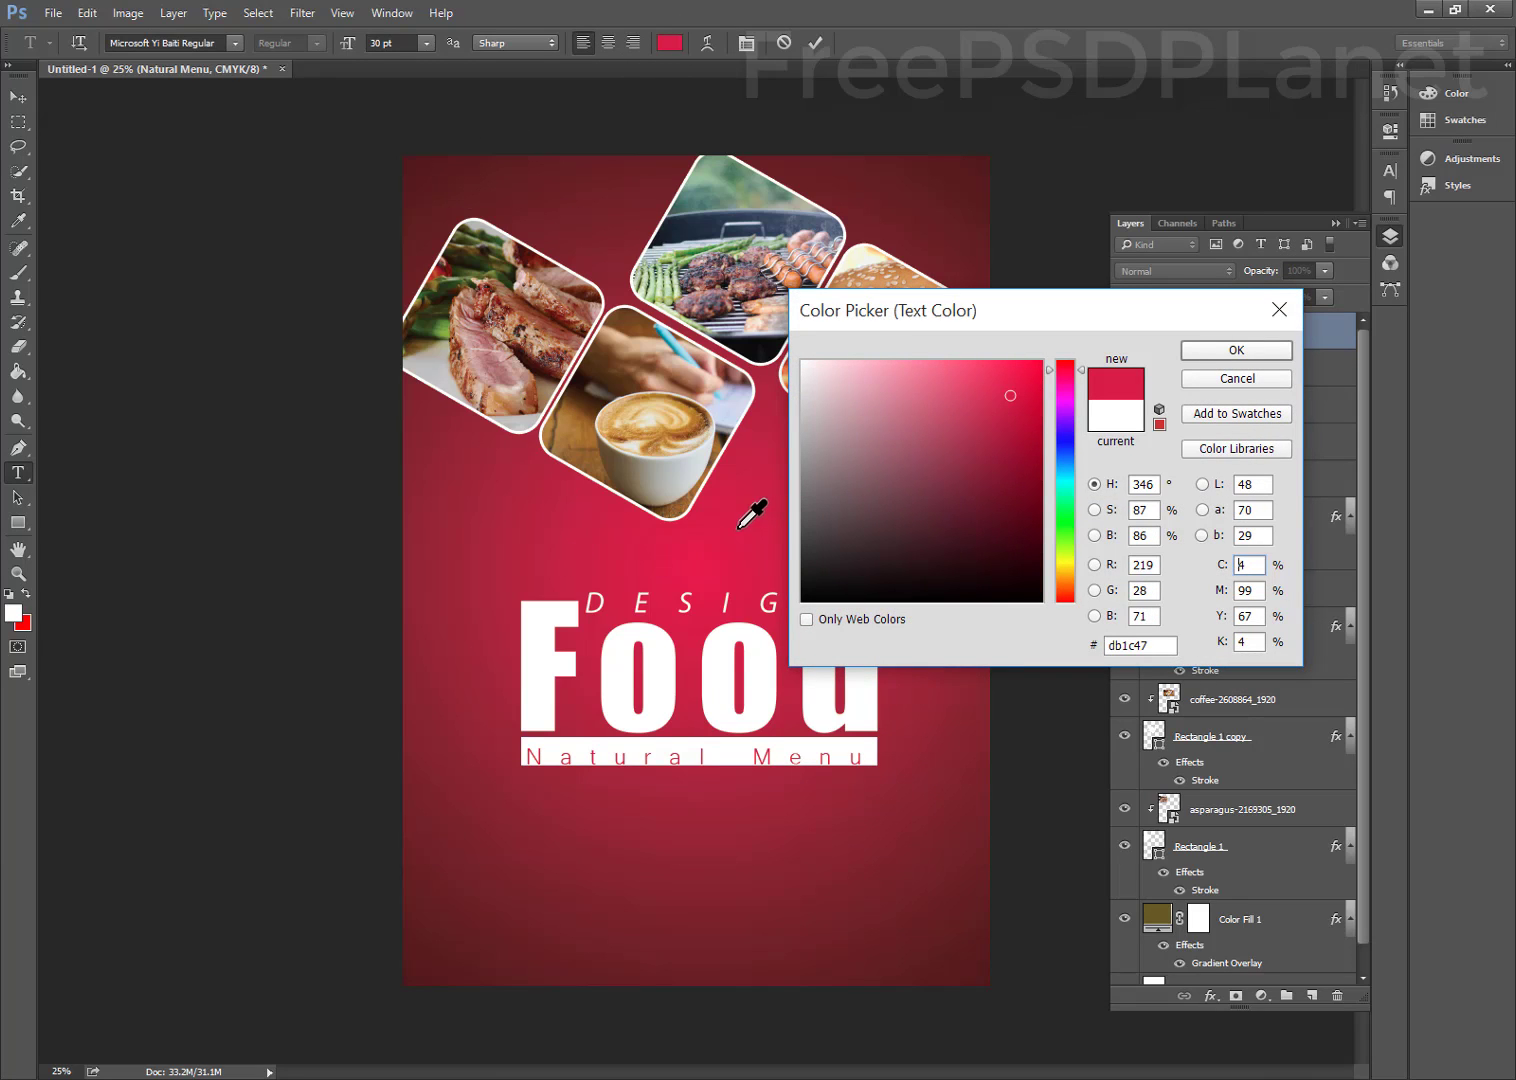
click(1198, 352)
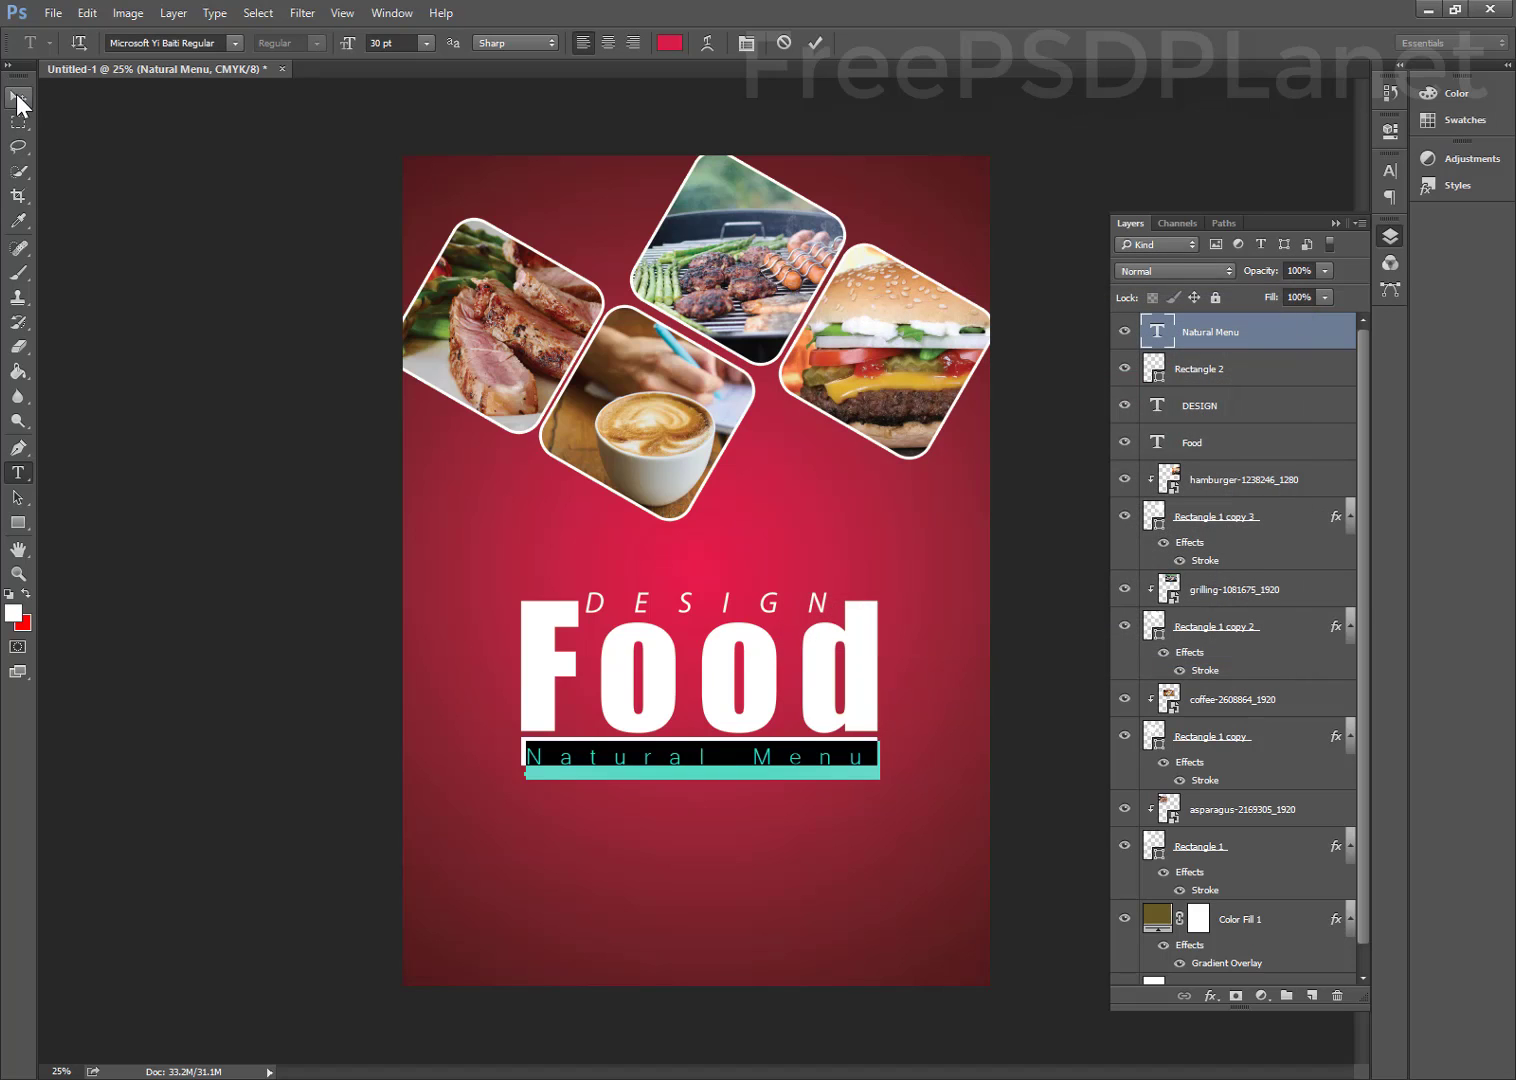
click(17, 98)
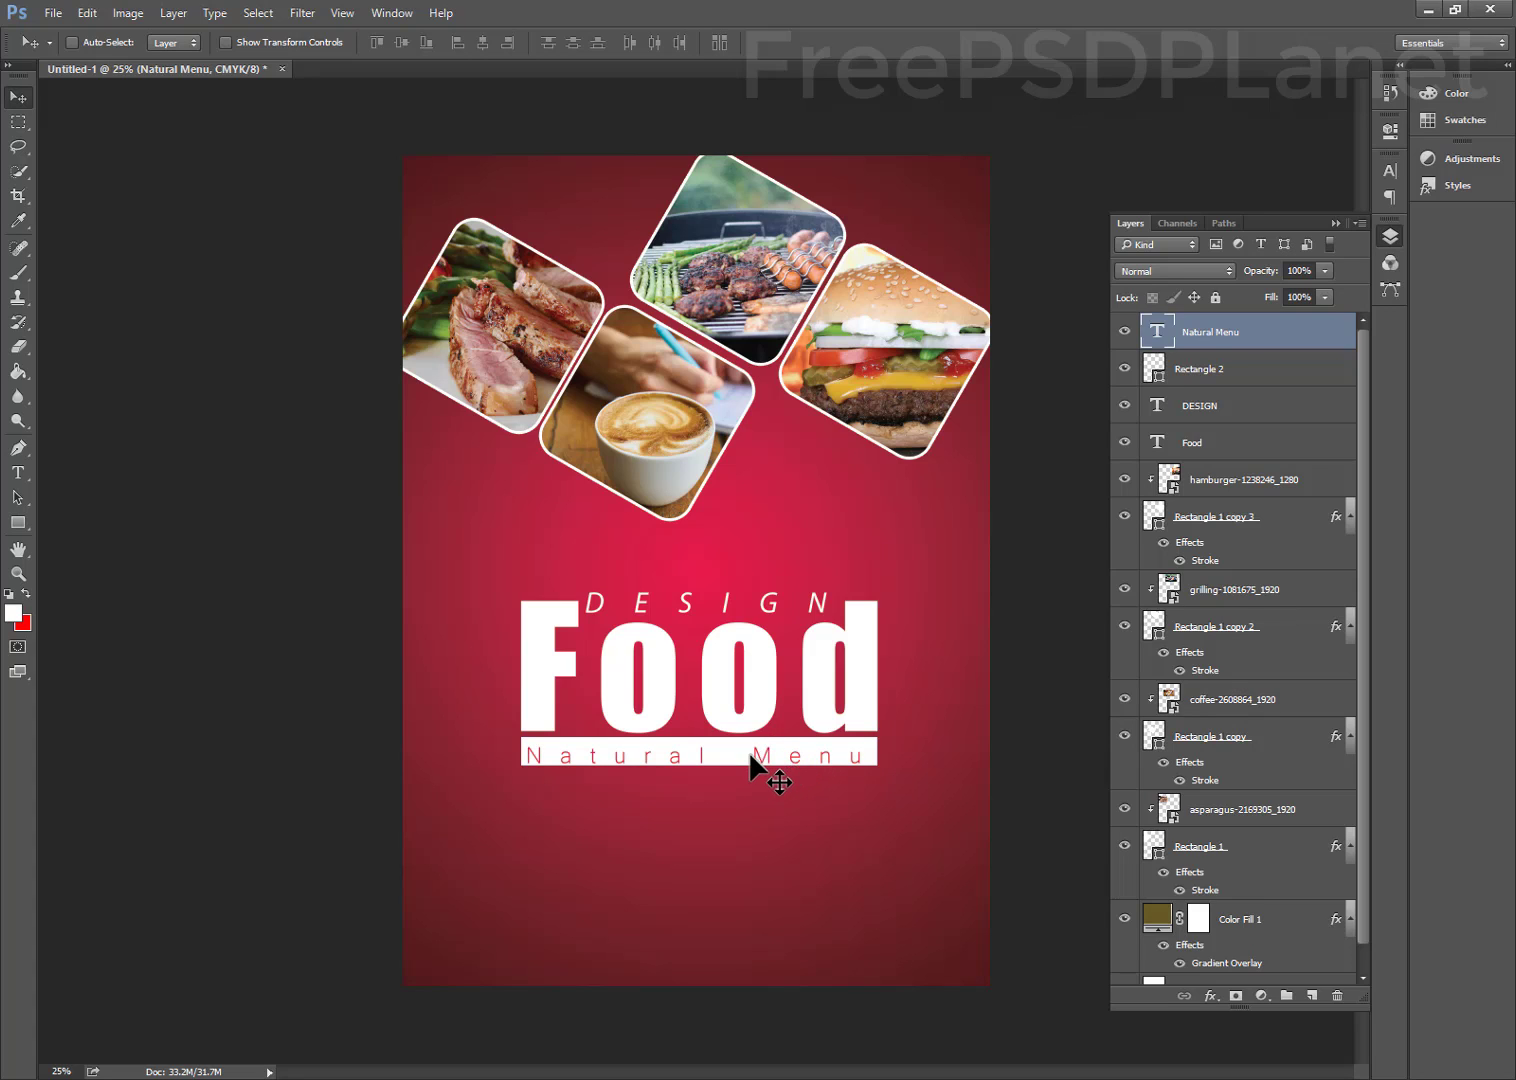
Nudge the tagline up within the white bar and lock the Color Fill 1 layer
key(alt+Tab)
key(alt+Tab)
key(shift+Up)
ctrl+click(690, 866)
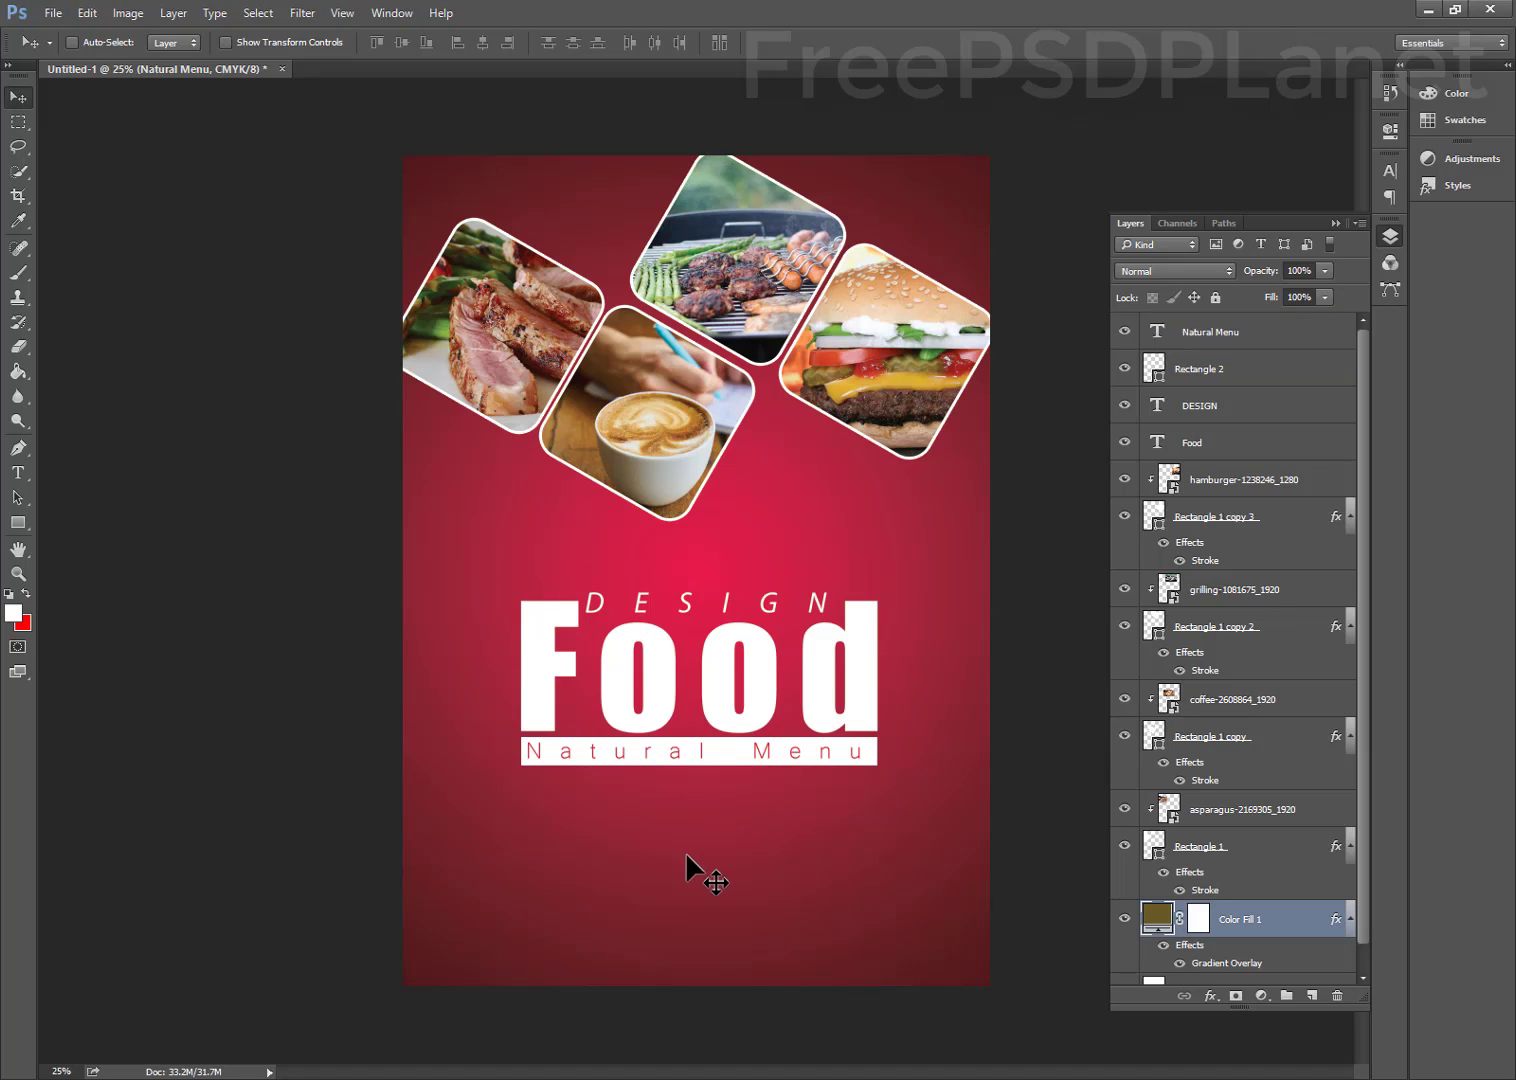
click(1215, 298)
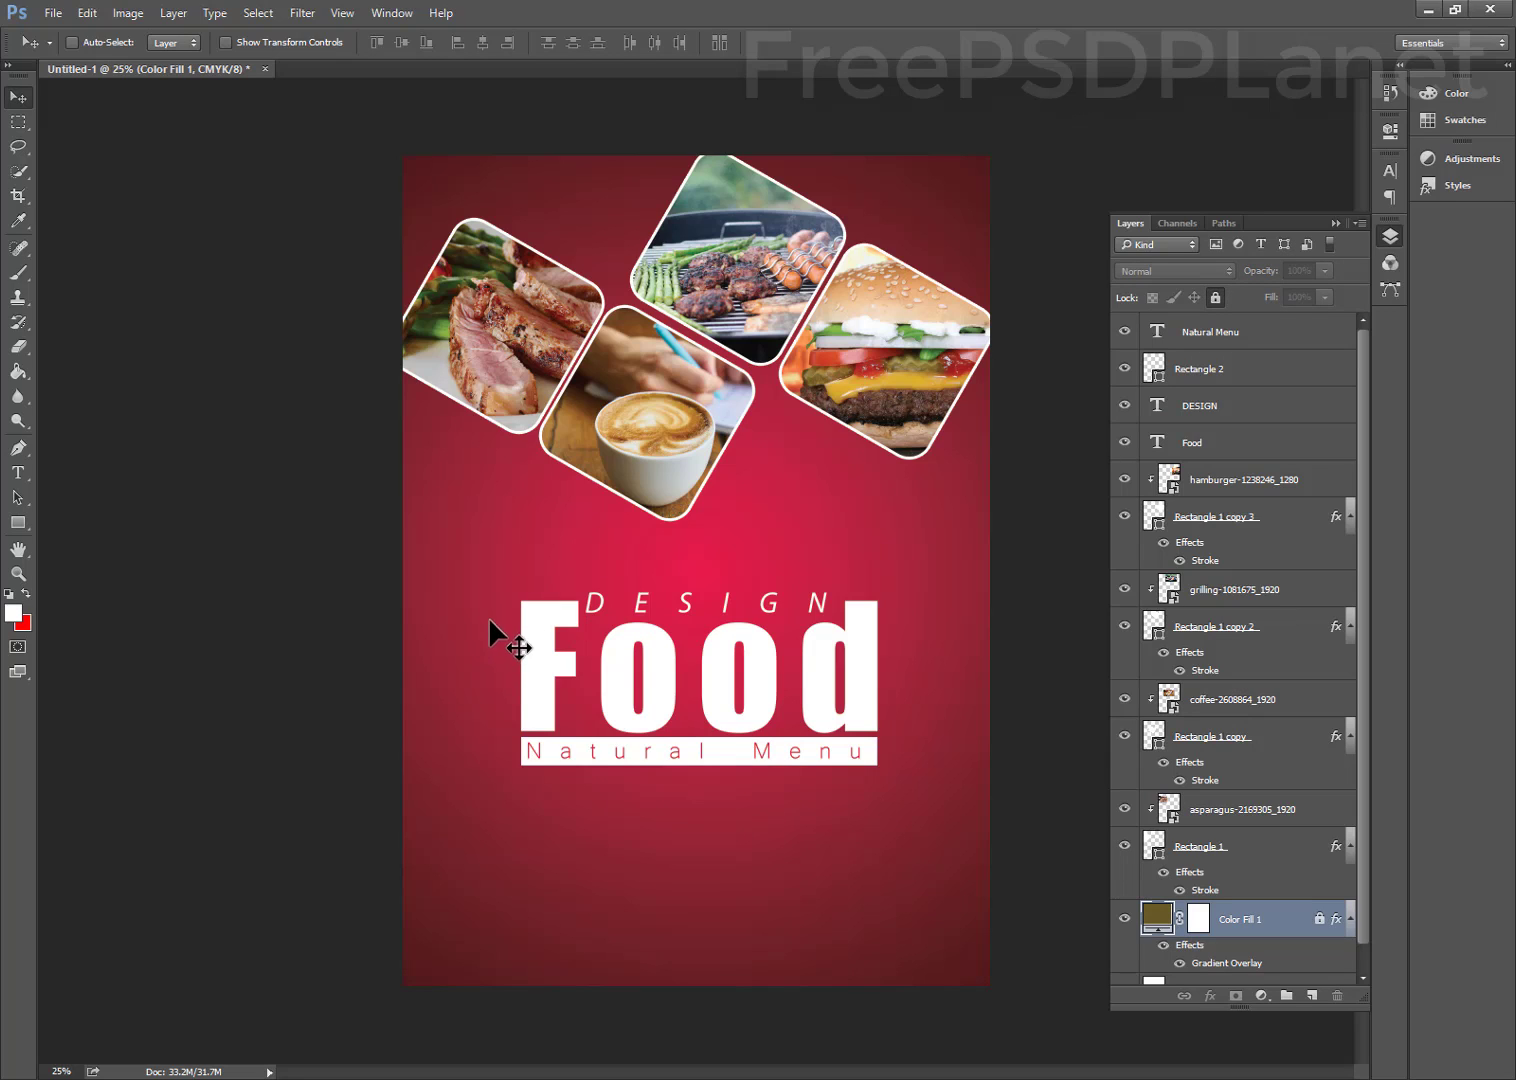
Select DESIGN, Food, the bar and tagline together and shift them up toward the photos
drag(505, 600, 916, 768)
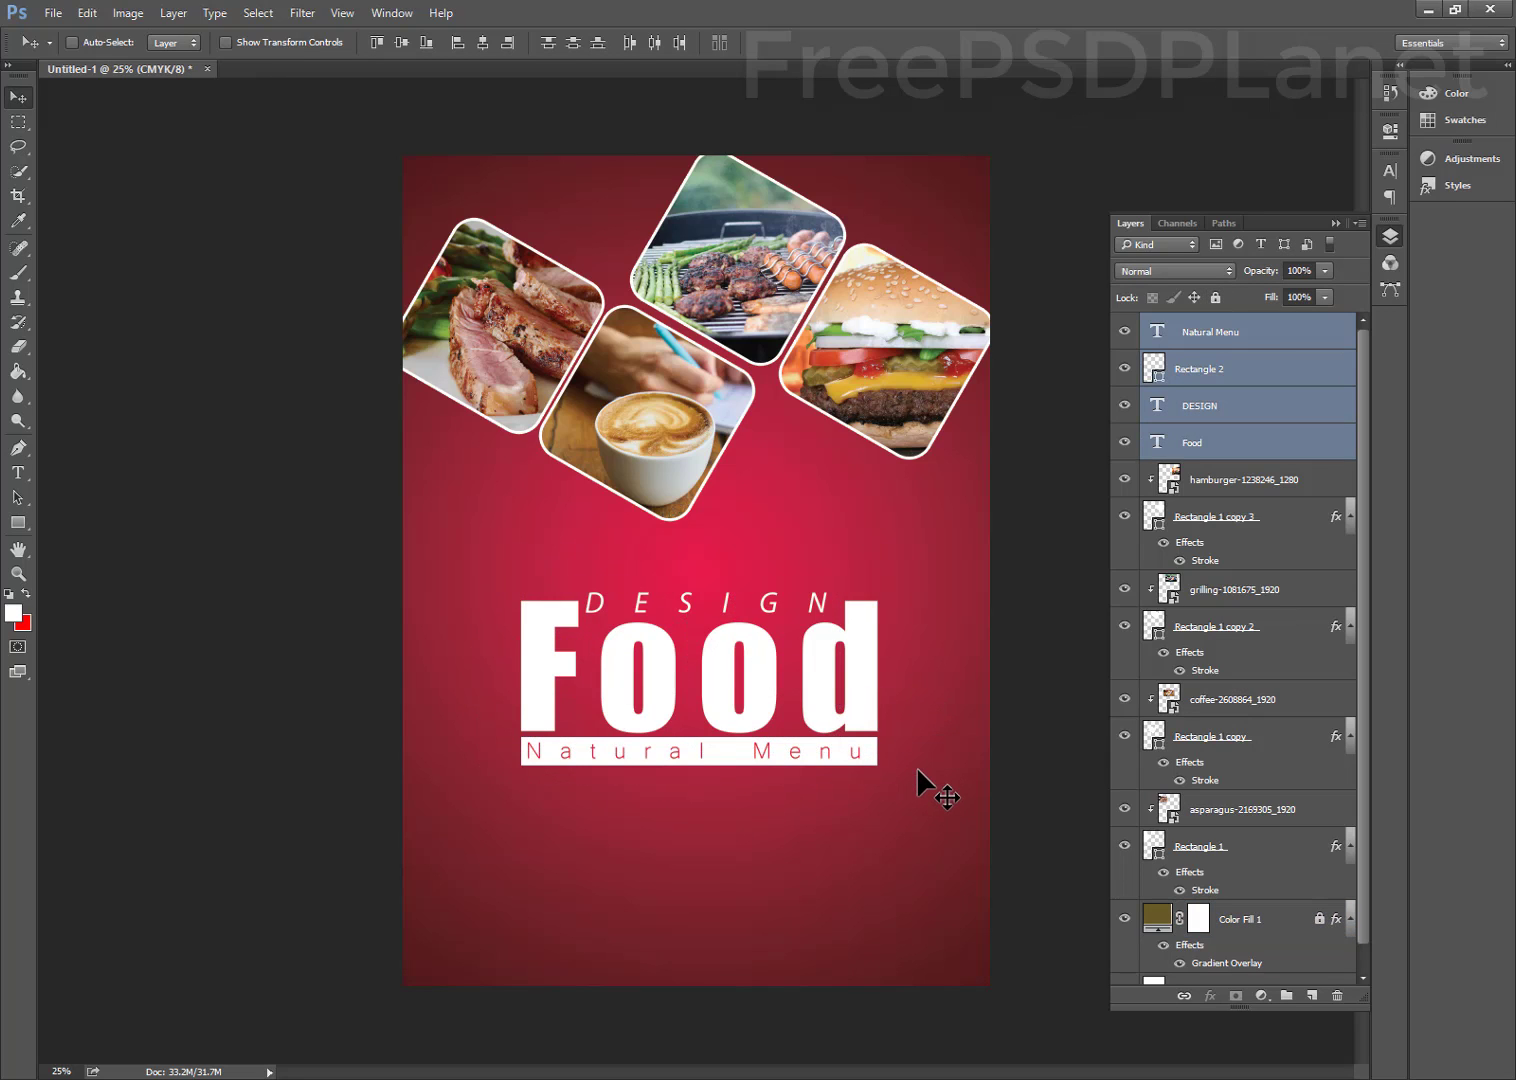
key(shift+Up)
key(shift+Up)
key(shift+Up)
key(shift+Up)
key(shift+Up)
key(shift+Up)
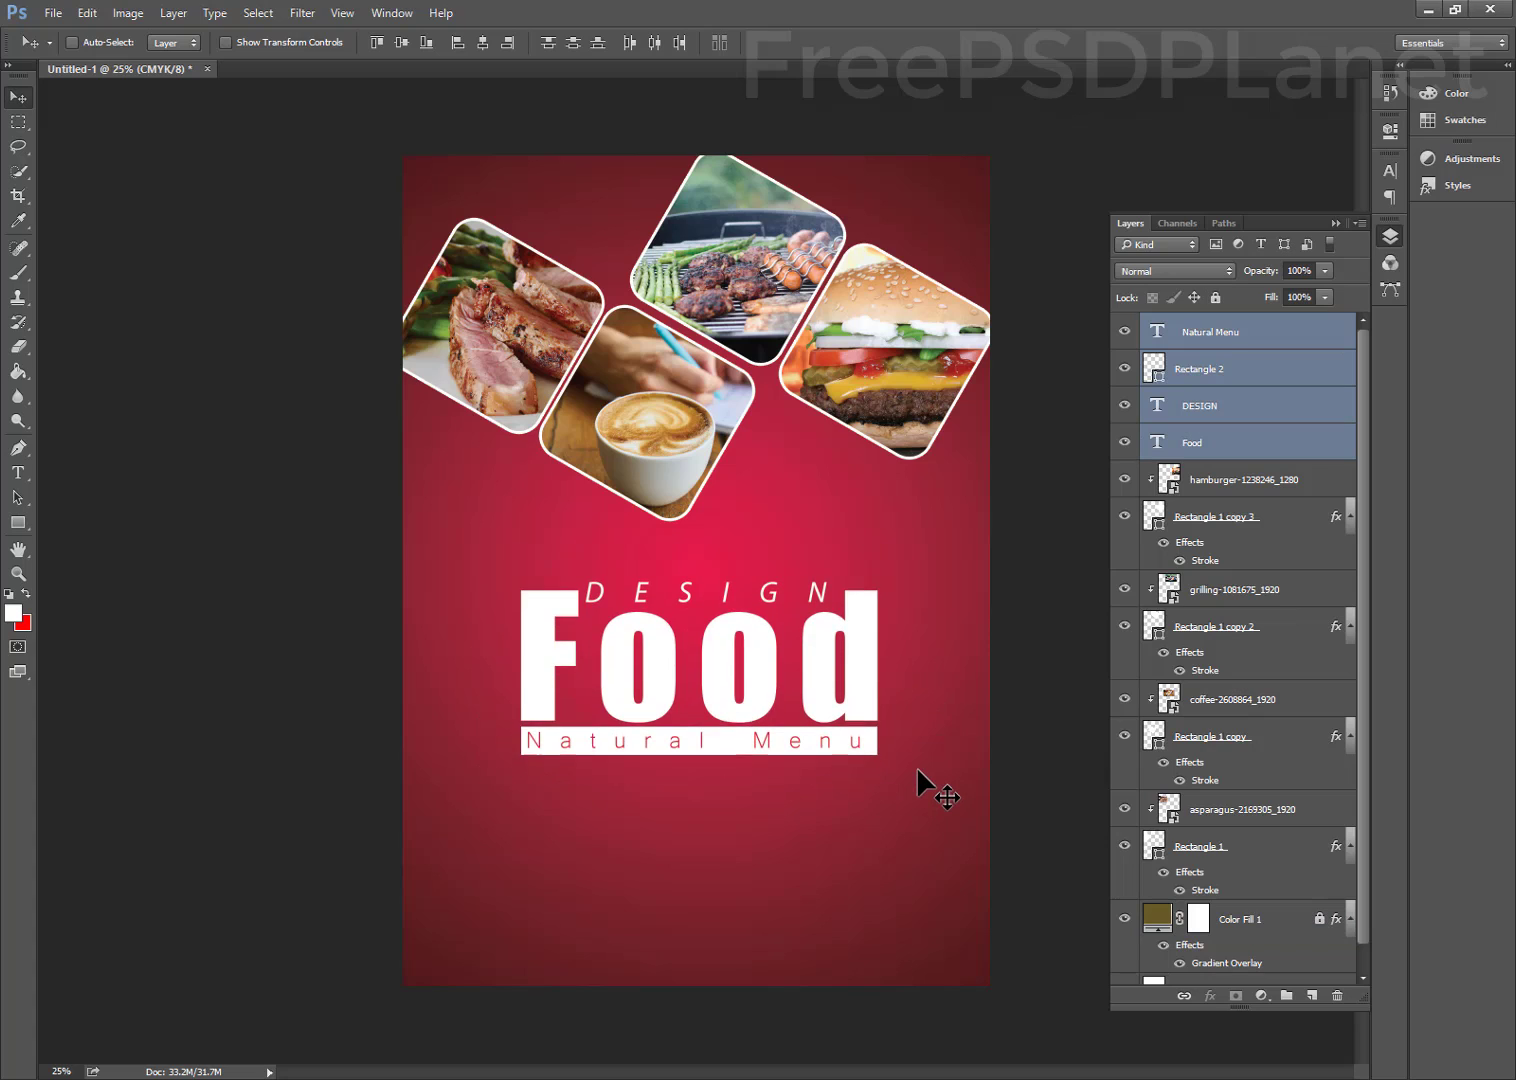
key(shift+Up)
key(shift+Up)
key(shift+Up)
key(shift+Up)
key(shift+Up)
key(shift+Up)
key(shift+Up)
key(shift+Up)
key(shift+Up)
key(shift+Up)
key(shift+Up)
key(shift+Up)
key(shift+Up)
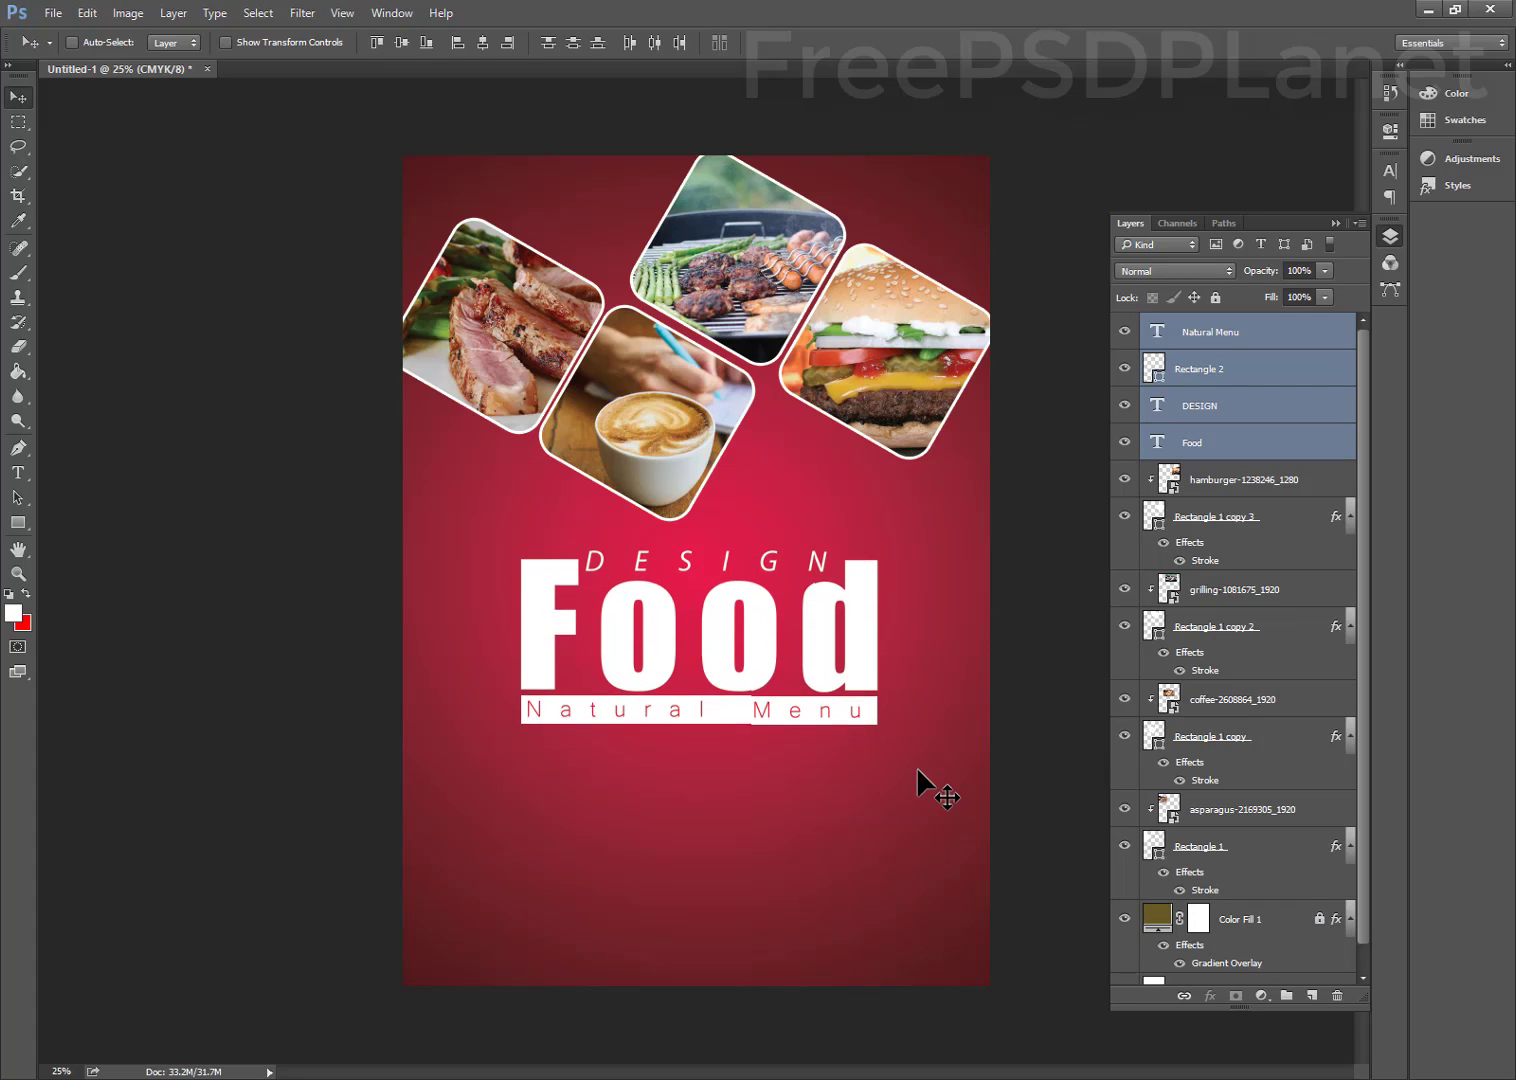
key(shift+Up)
key(shift+Up)
Nudge the title block back down by a few pixels
key(shift+Down)
key(Down)
key(Down)
key(Down)
key(Down)
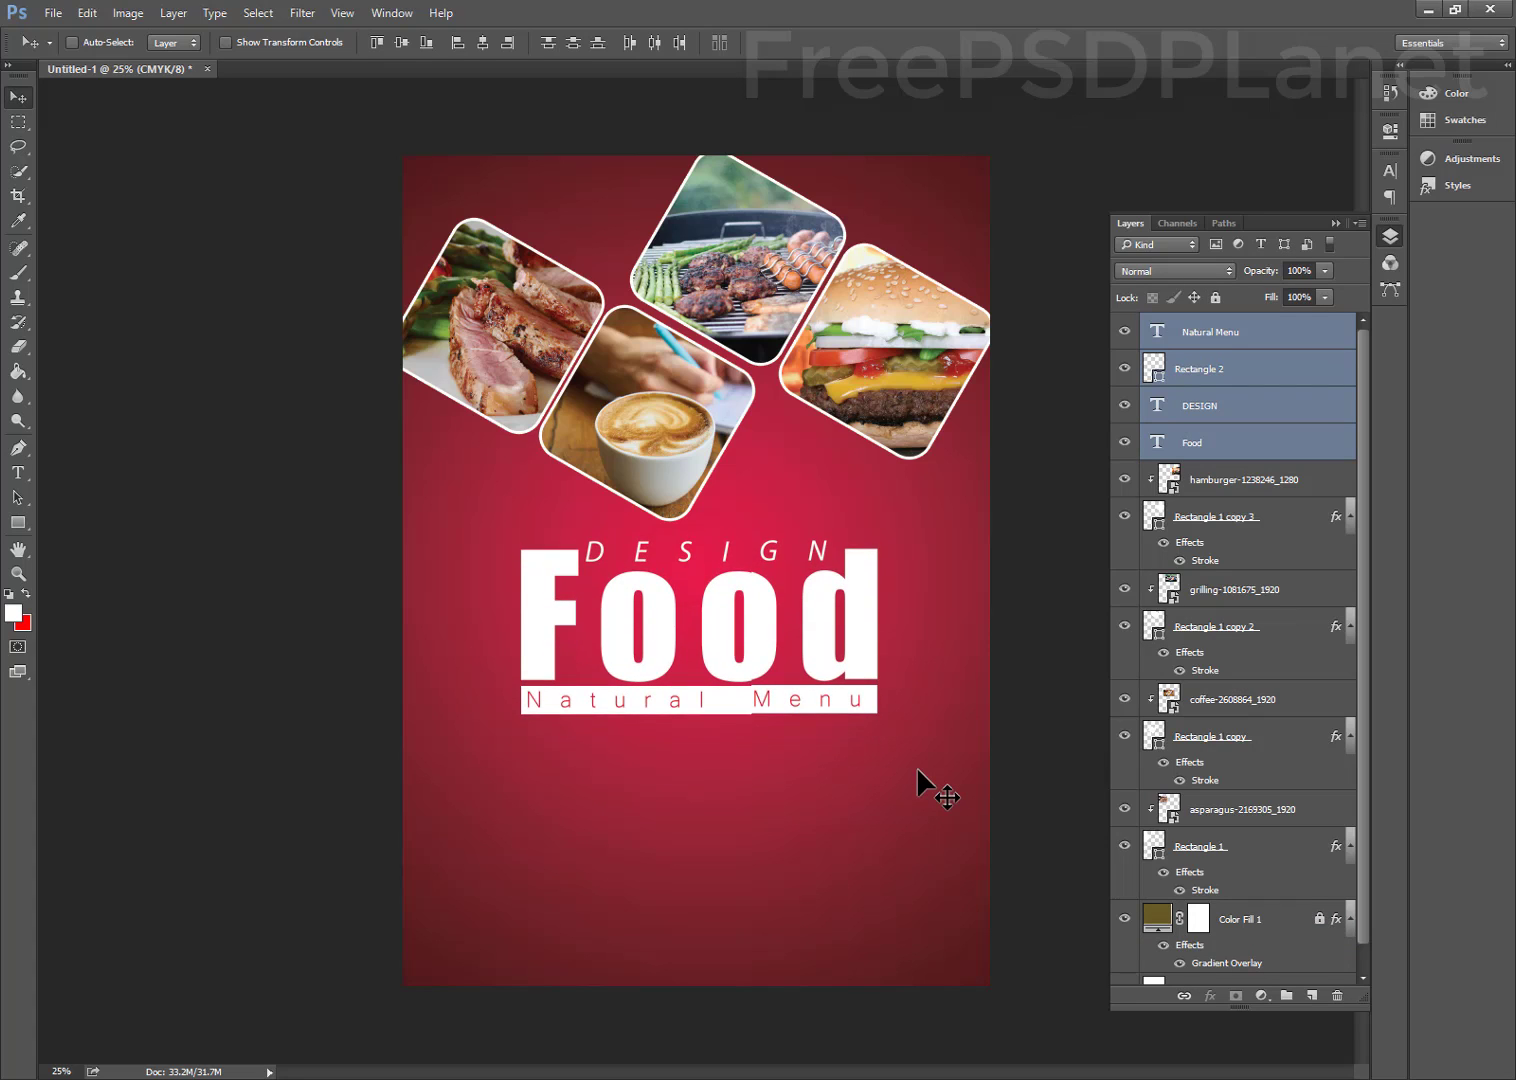
key(Down)
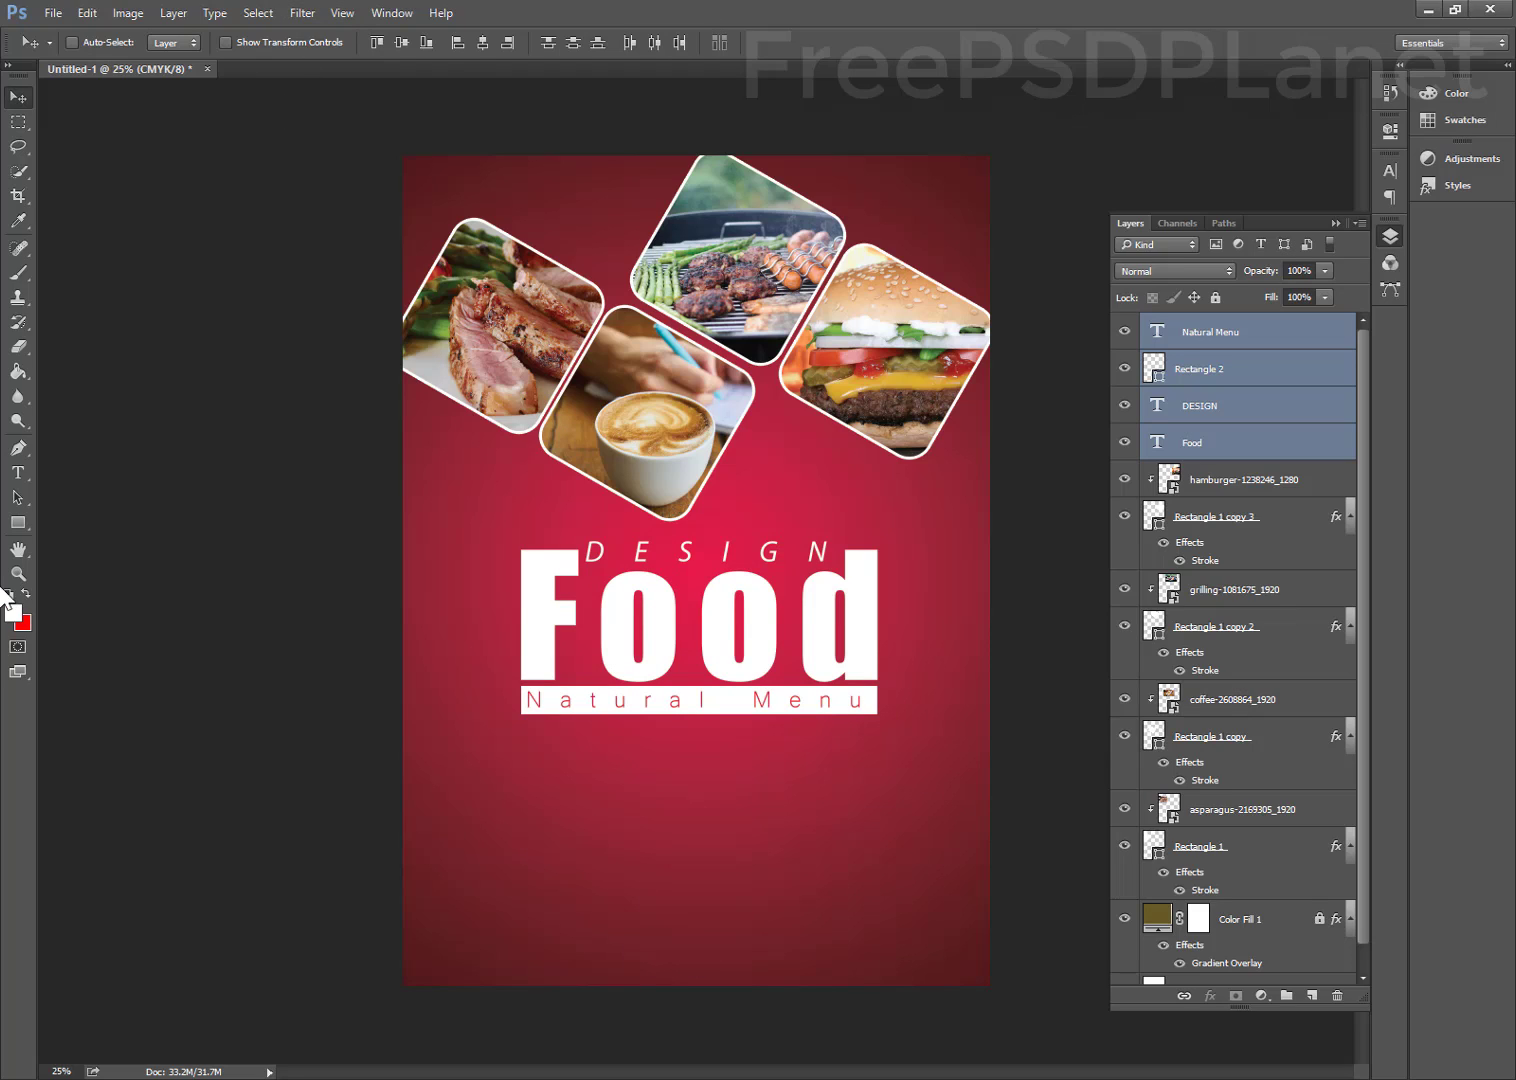
Draw a white wave, Shape 1, across the poster bottom, curving up rightward, then nudge it down
click(17, 448)
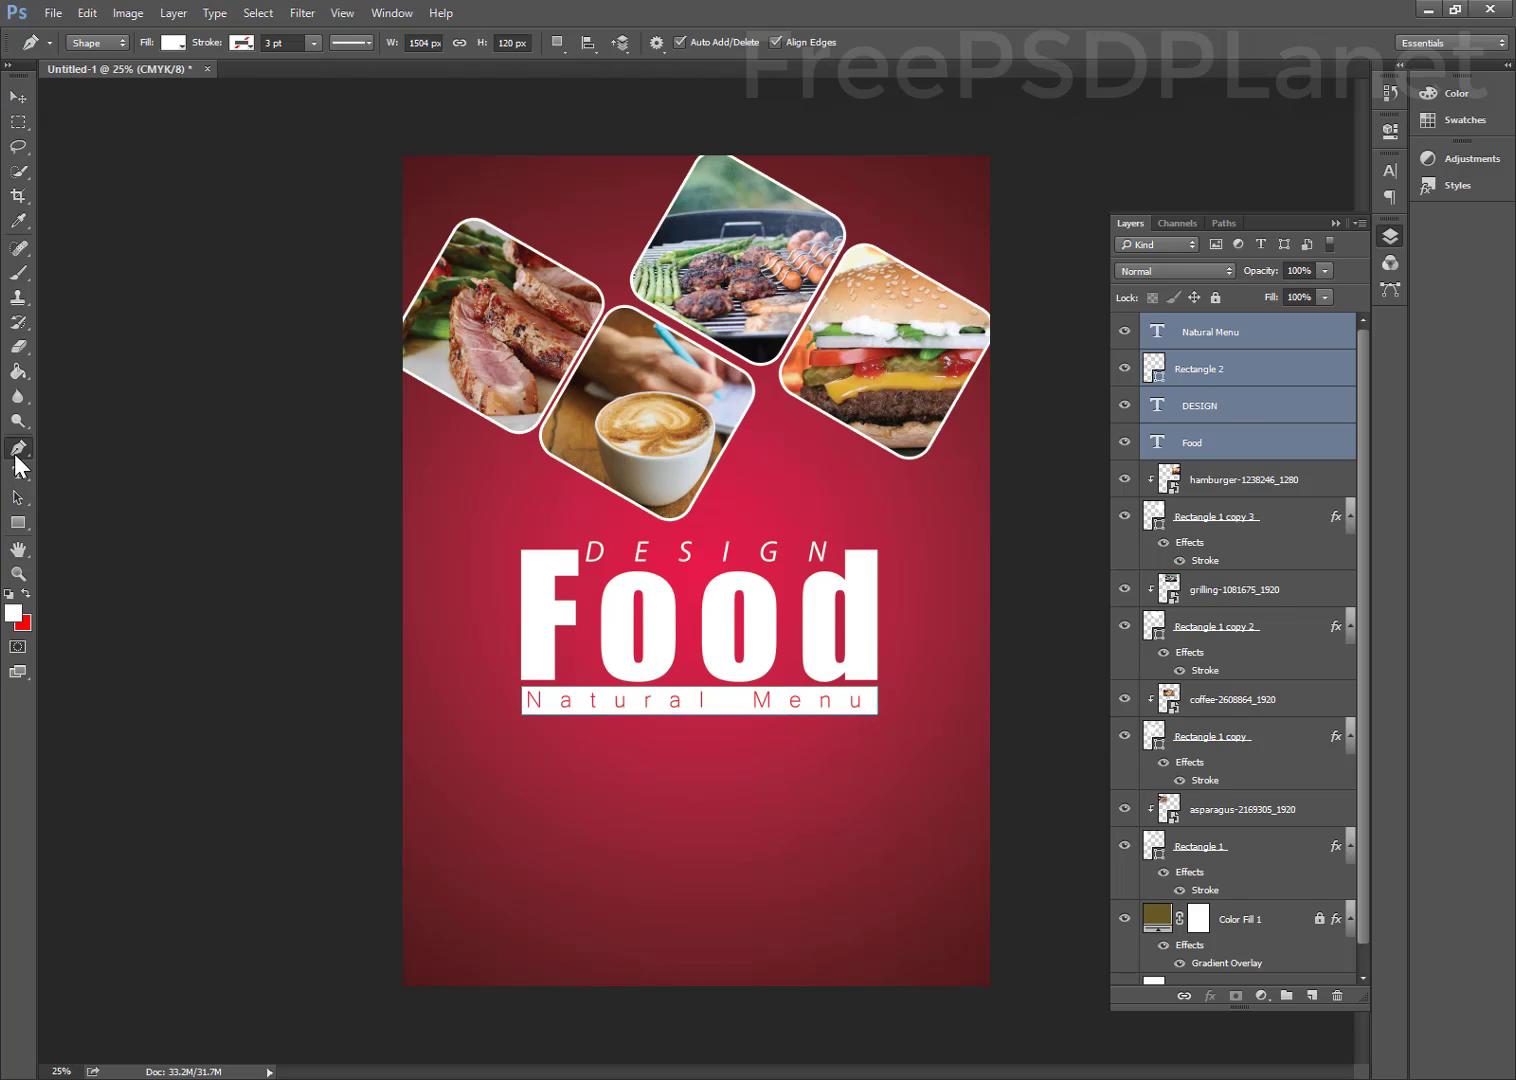
click(1205, 331)
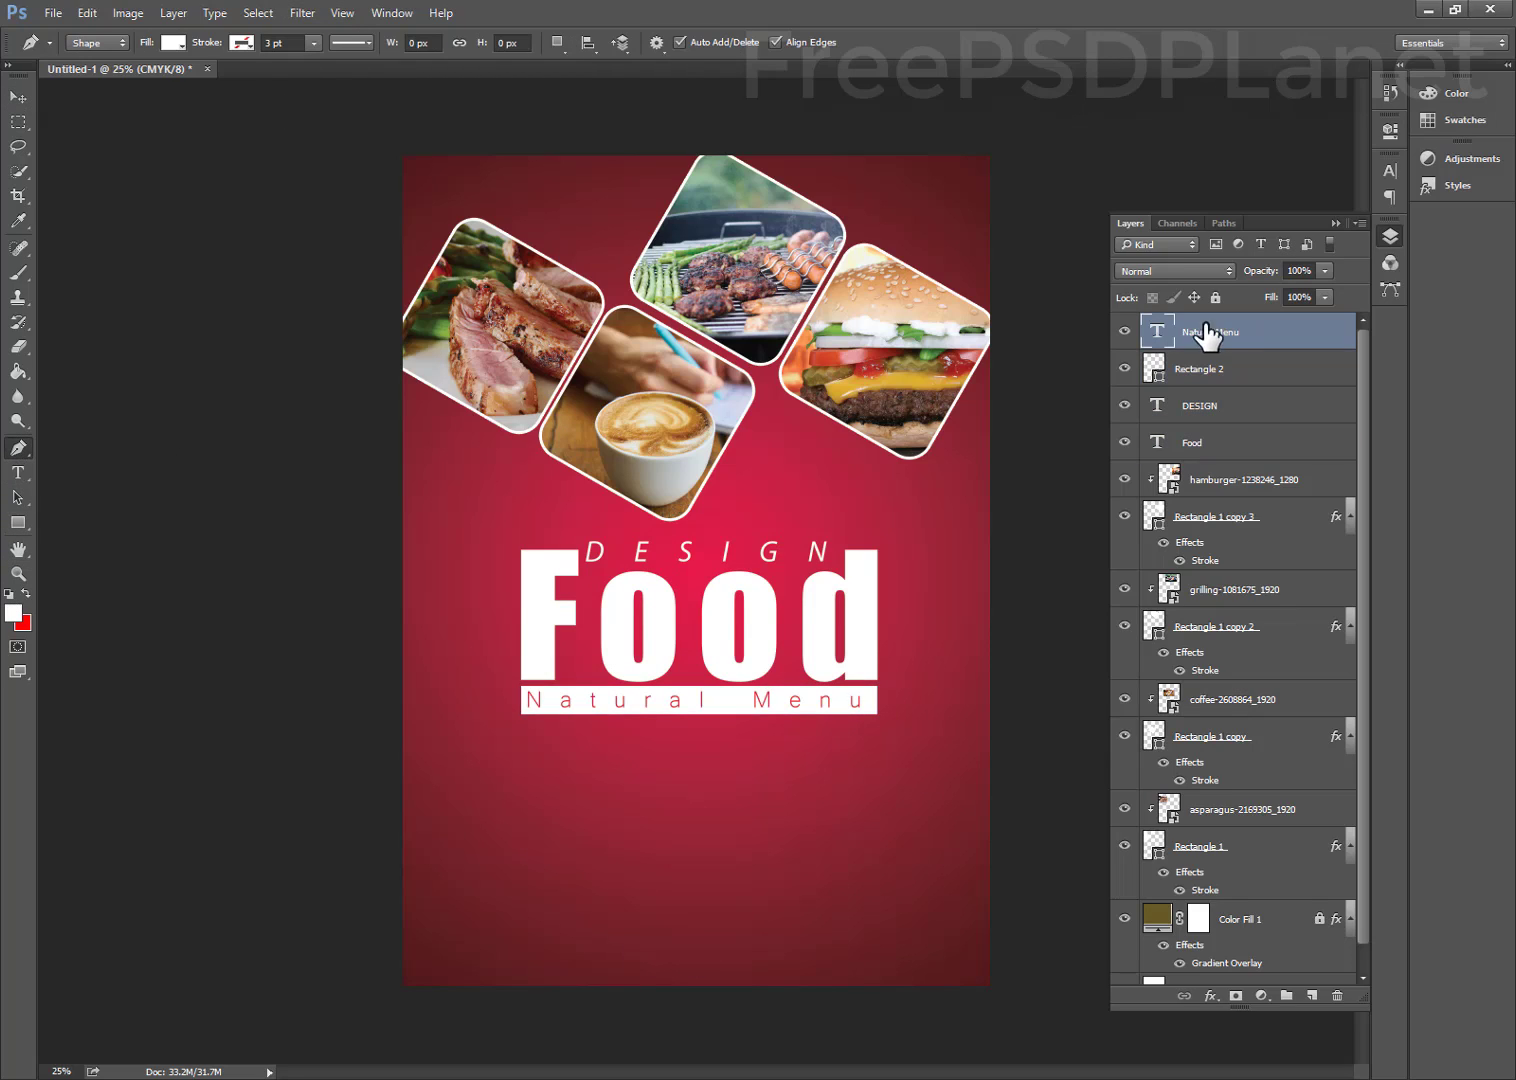
click(381, 929)
drag(706, 923, 876, 849)
drag(1035, 862, 1066, 888)
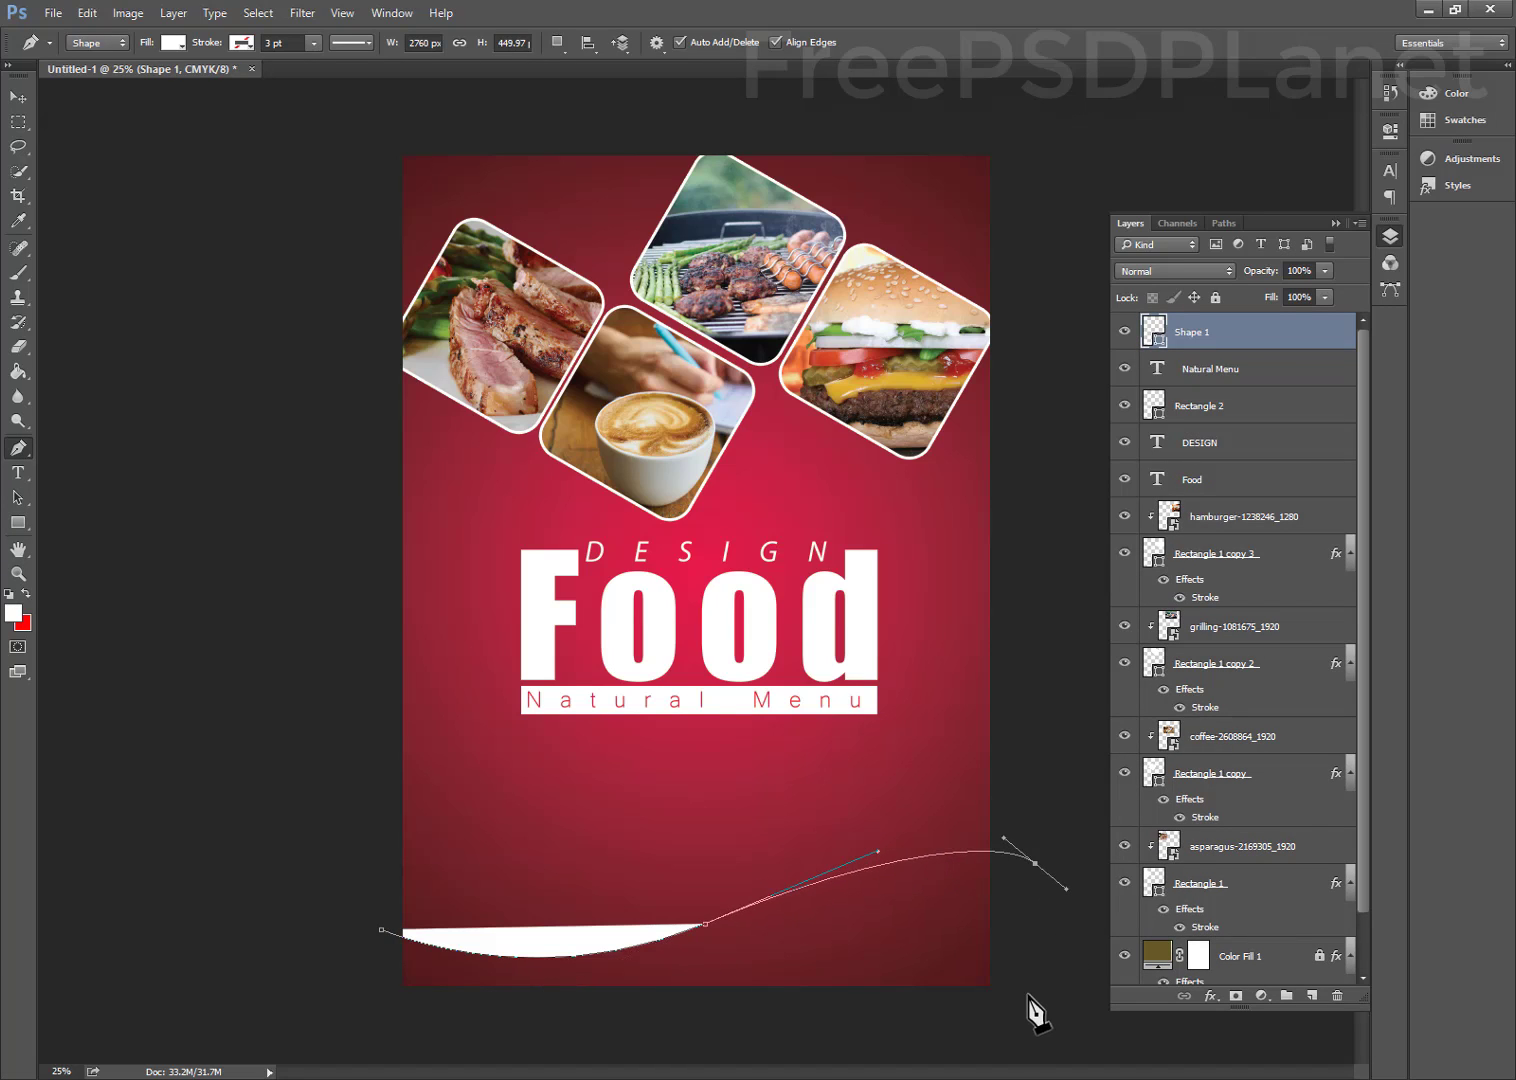
click(1015, 1018)
click(367, 1003)
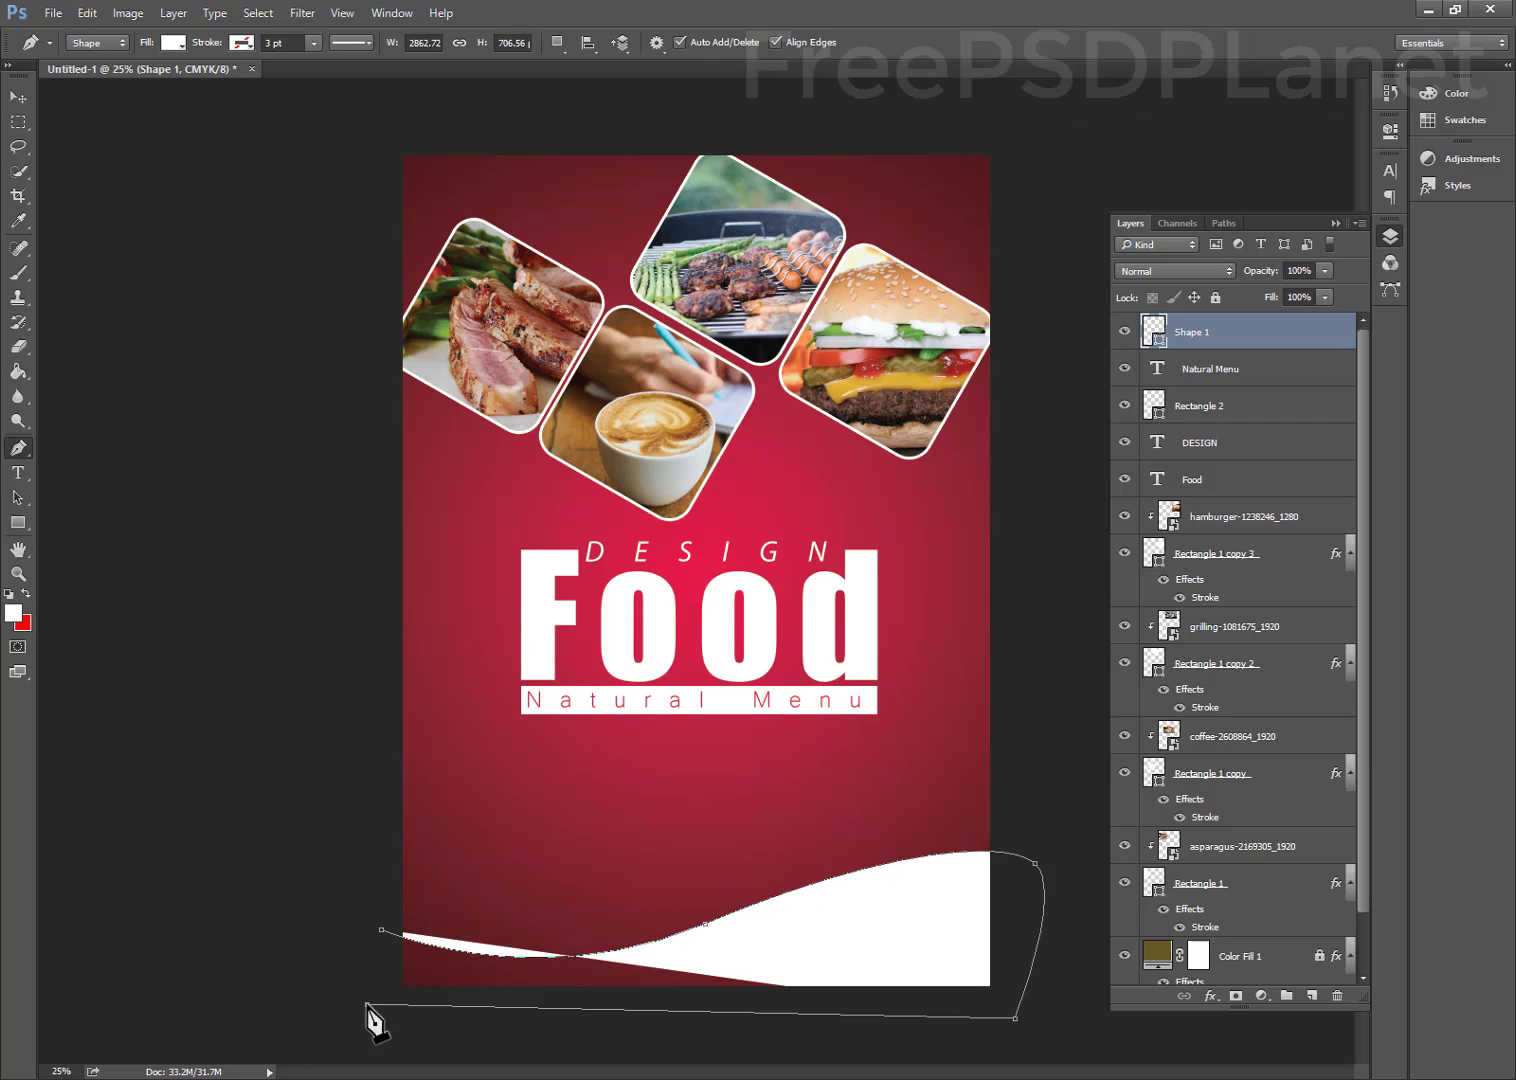
click(384, 931)
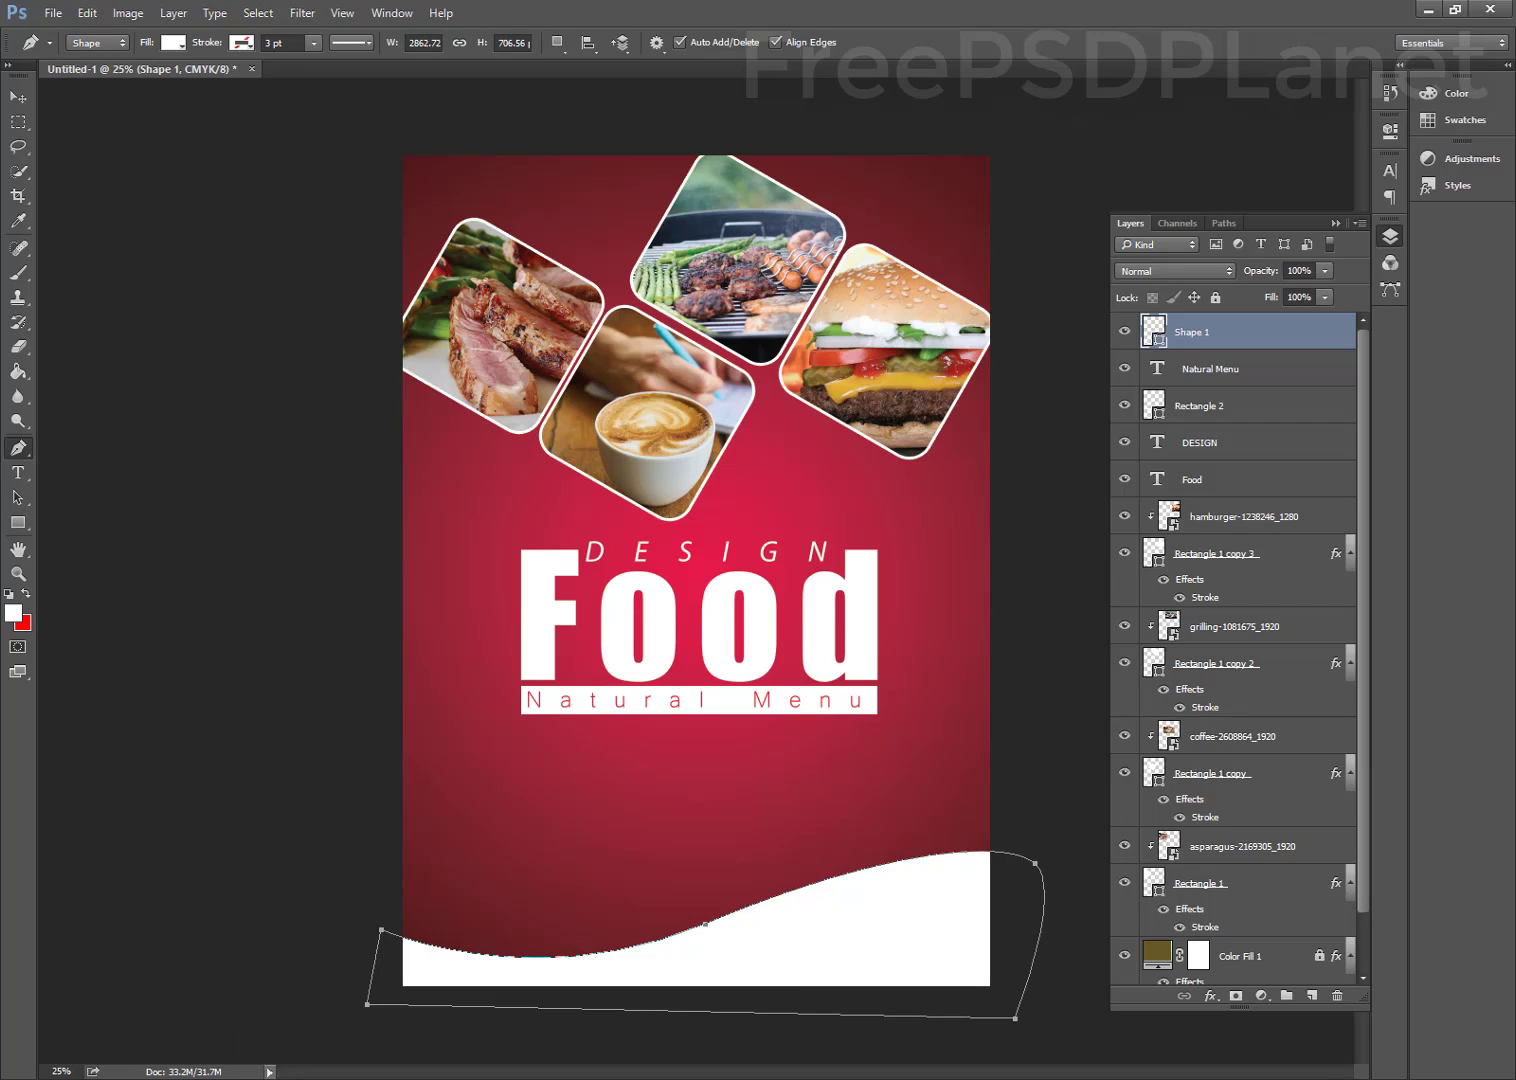
click(18, 98)
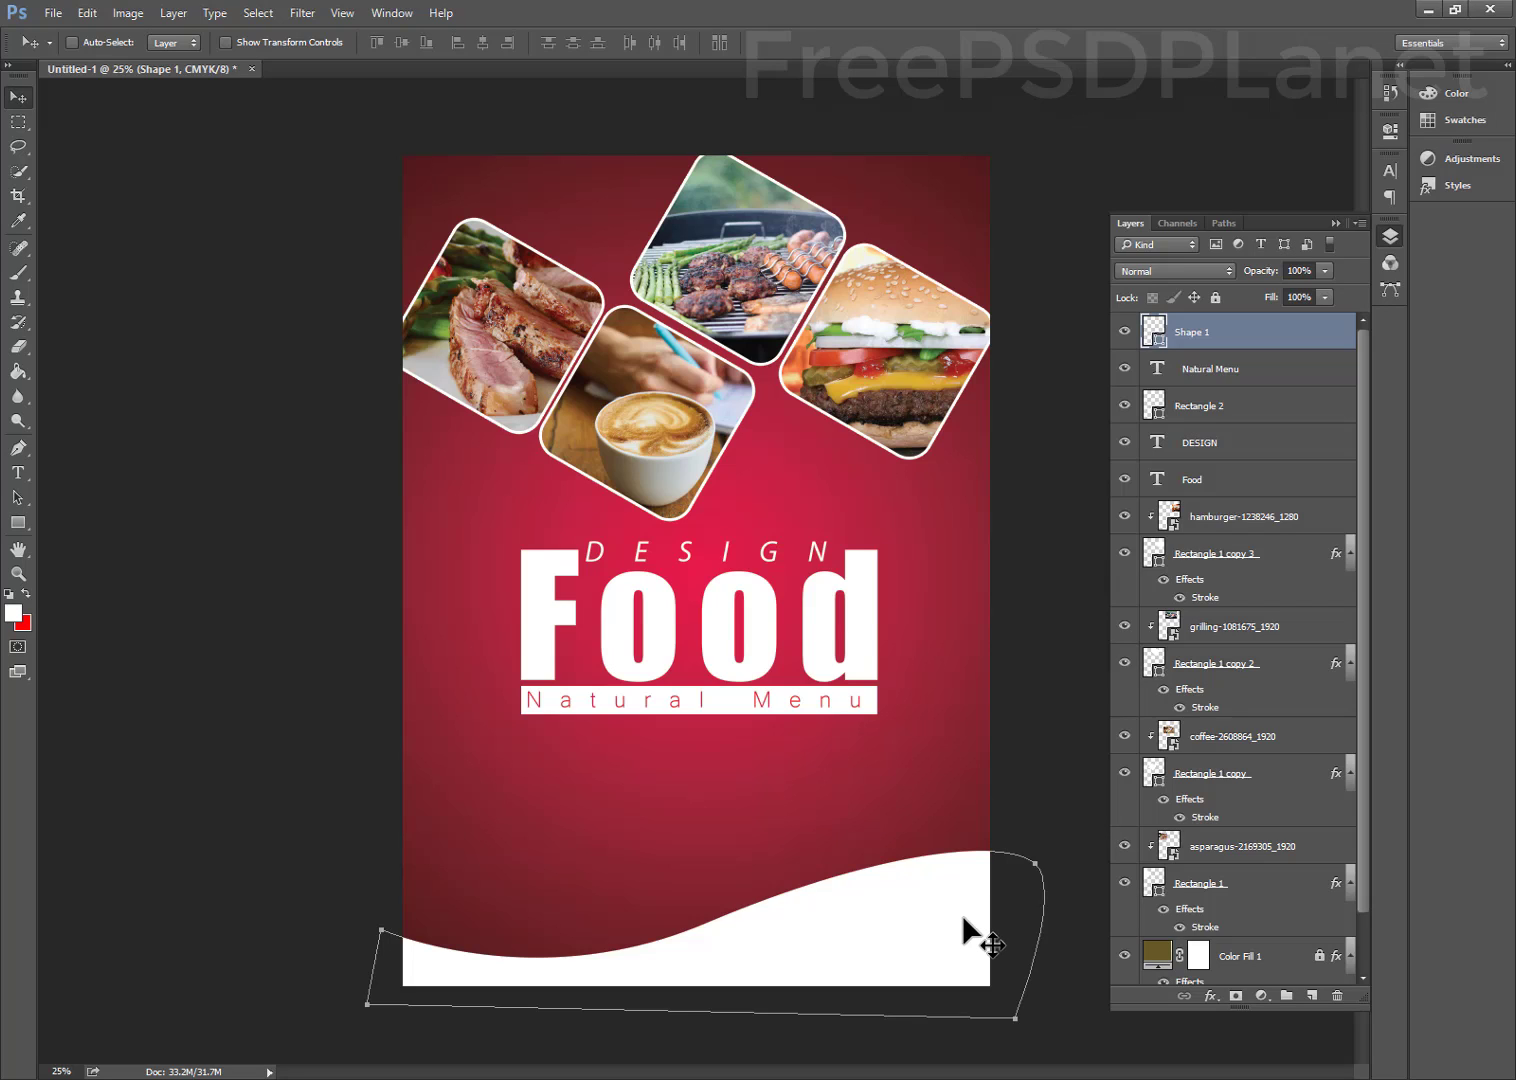
key(shift+Down)
key(shift+Down)
key(shift+Down)
key(shift+Down)
key(shift+Down)
key(shift+Down)
key(shift+Down)
key(shift+Down)
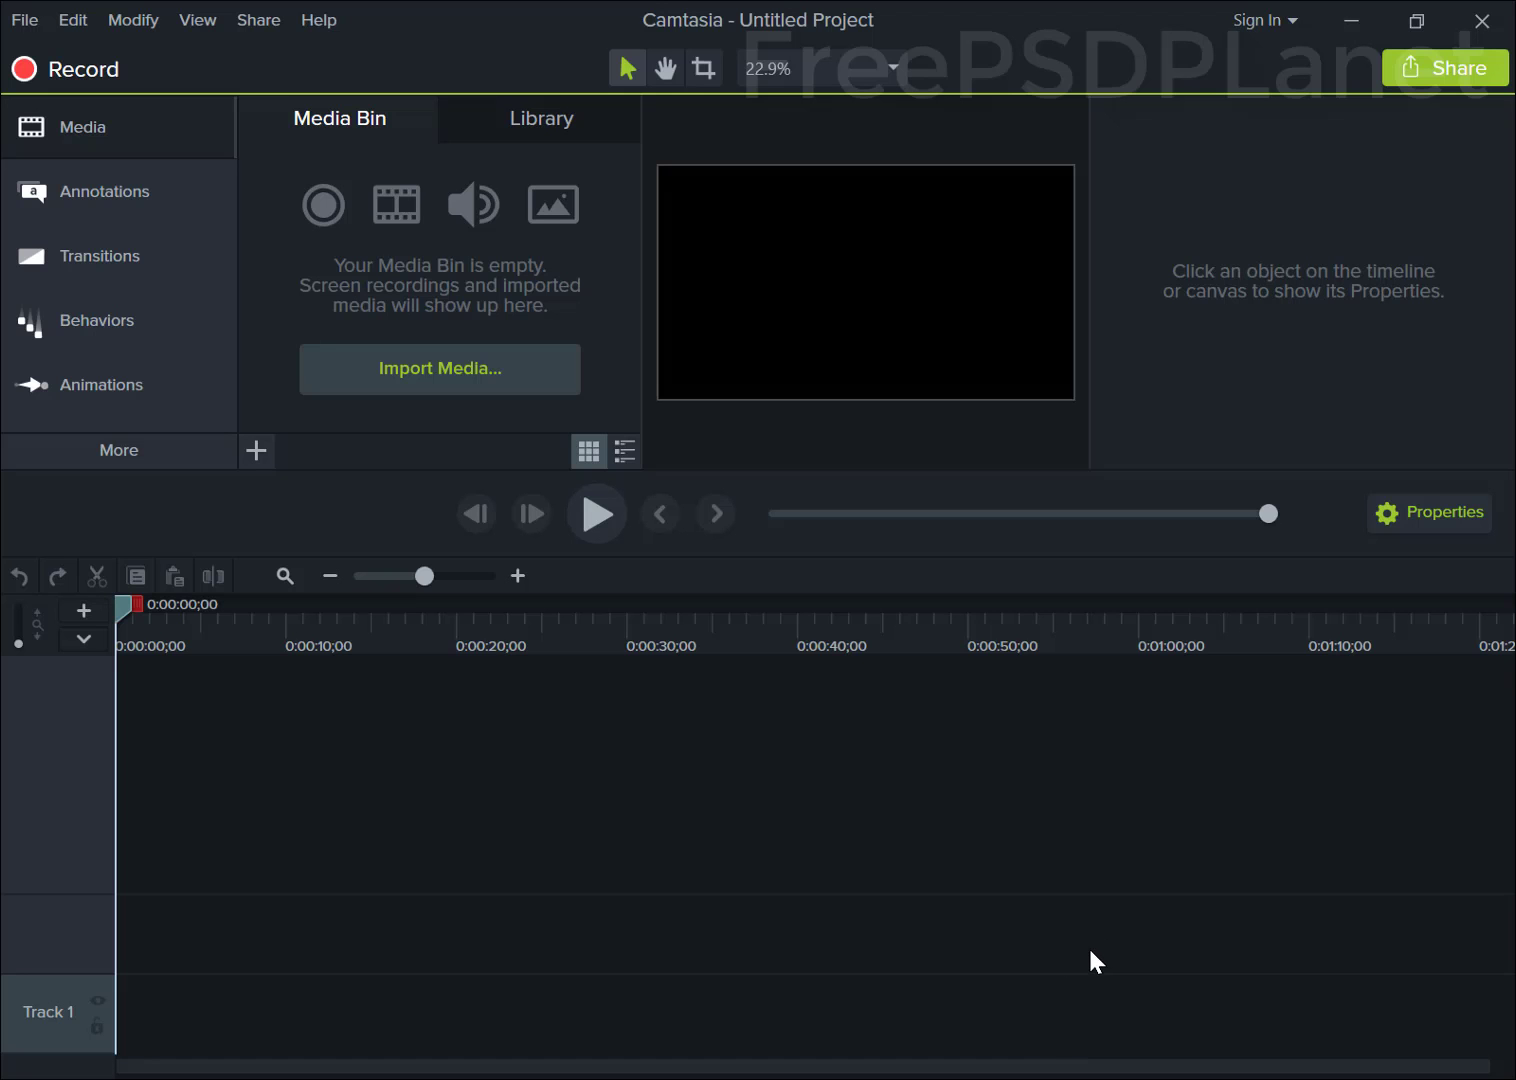
Toggle the Camtasia recording and nudge the FAMILY-FRIEND-FOOD tagline slightly left and up
click(1414, 1008)
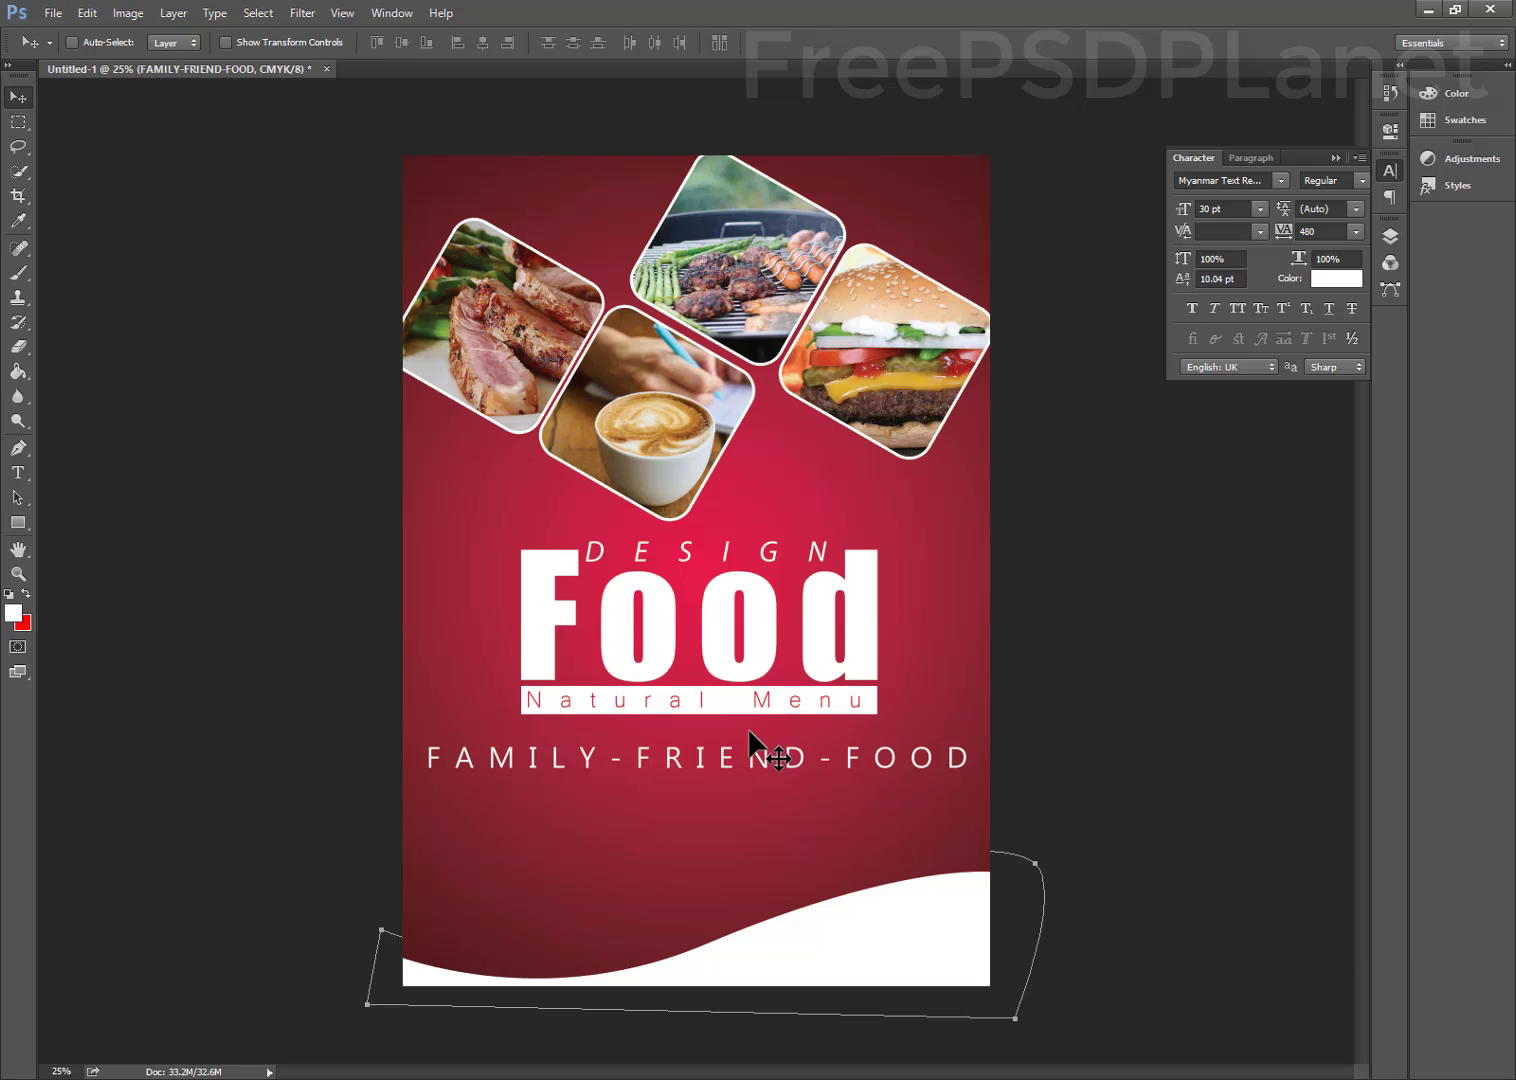
mouse_move(636, 756)
mouse_down()
mouse_move(664, 766)
mouse_move(661, 740)
mouse_up()
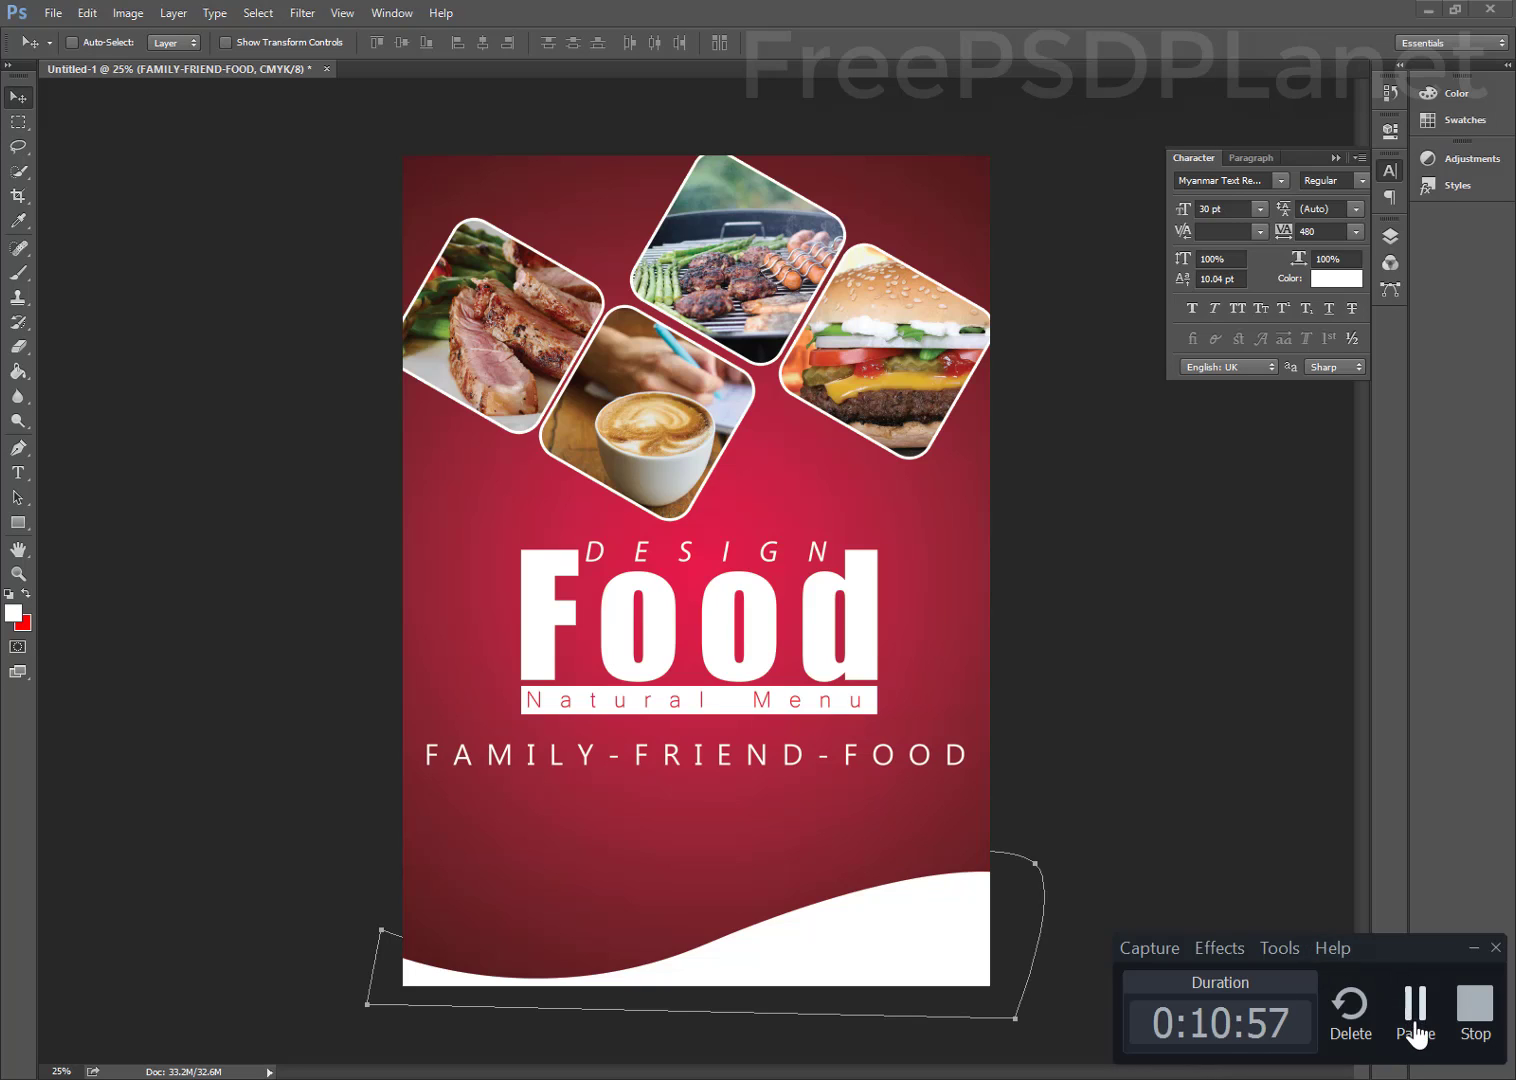
Add a 'CONTACT WITH US' text line below the tagline
click(1410, 1010)
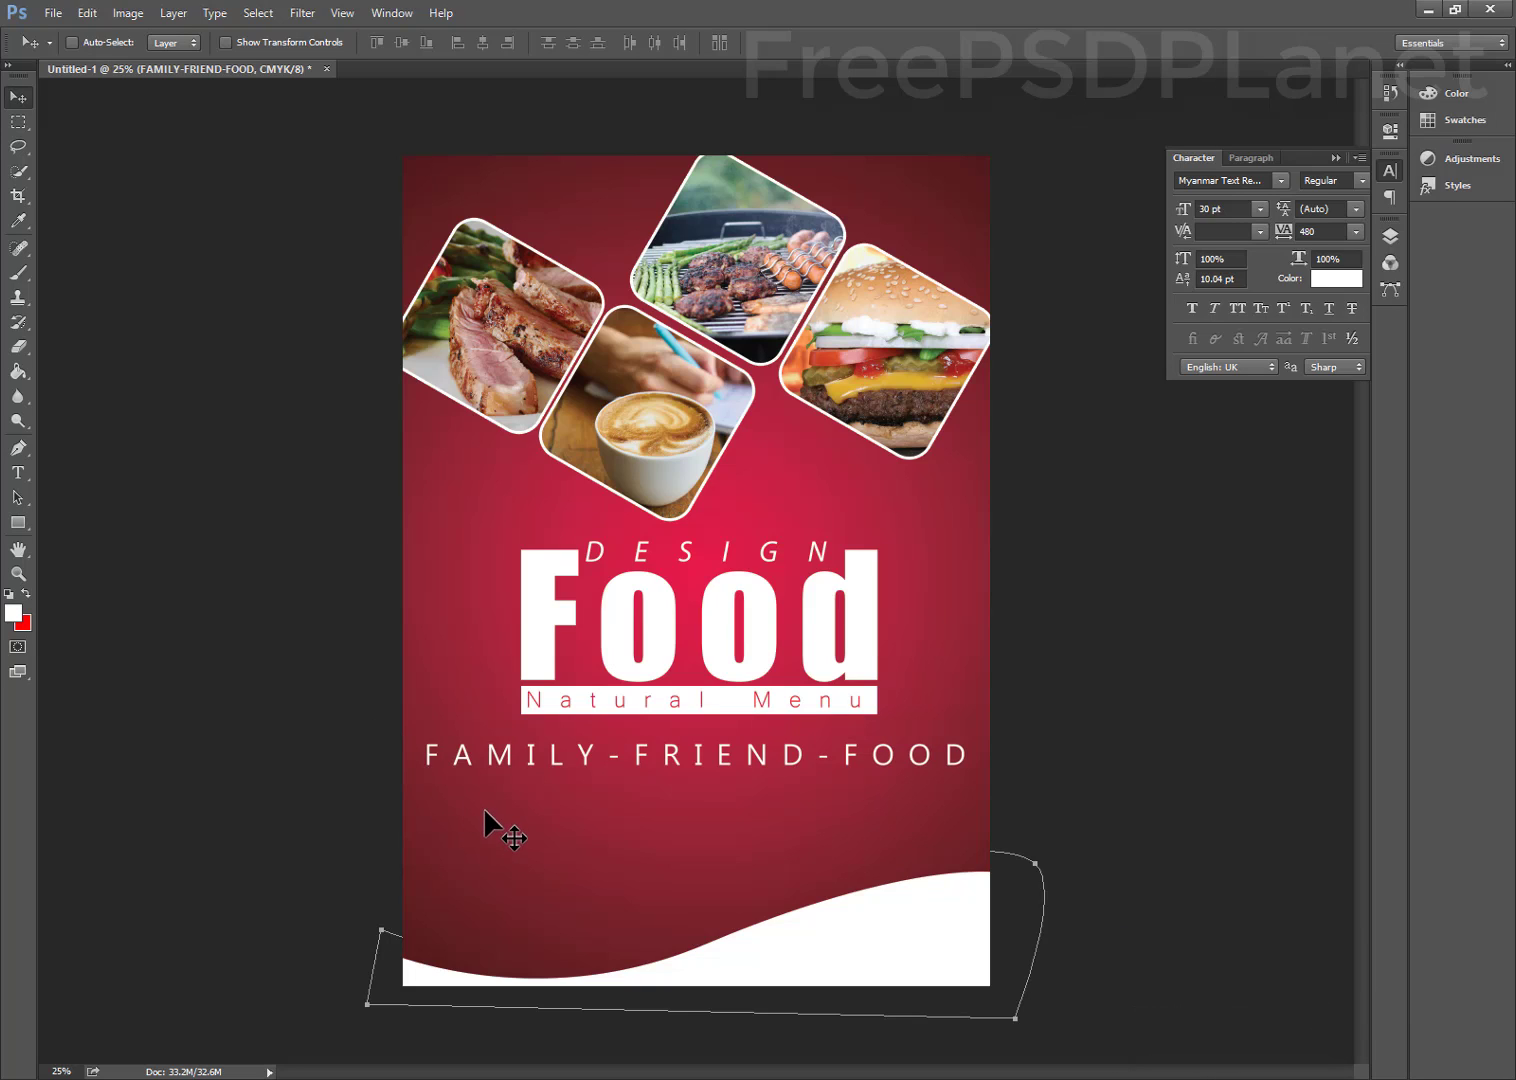
key(t)
click(470, 840)
text(C)
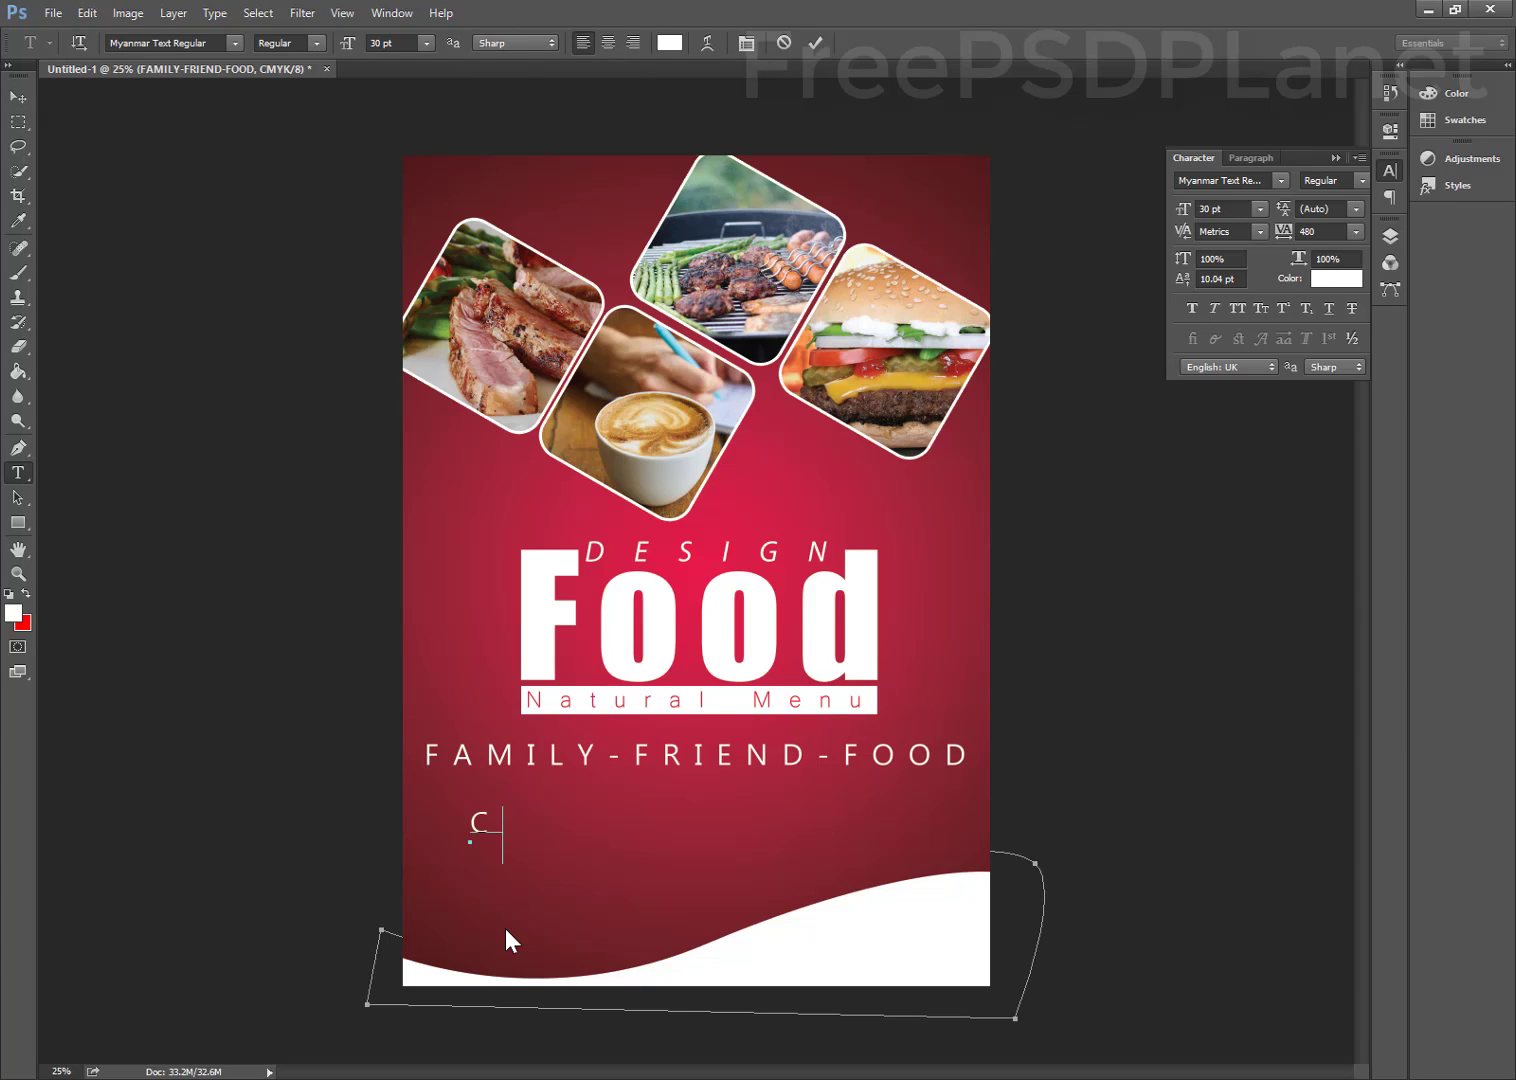
text(ONTACT WITH )
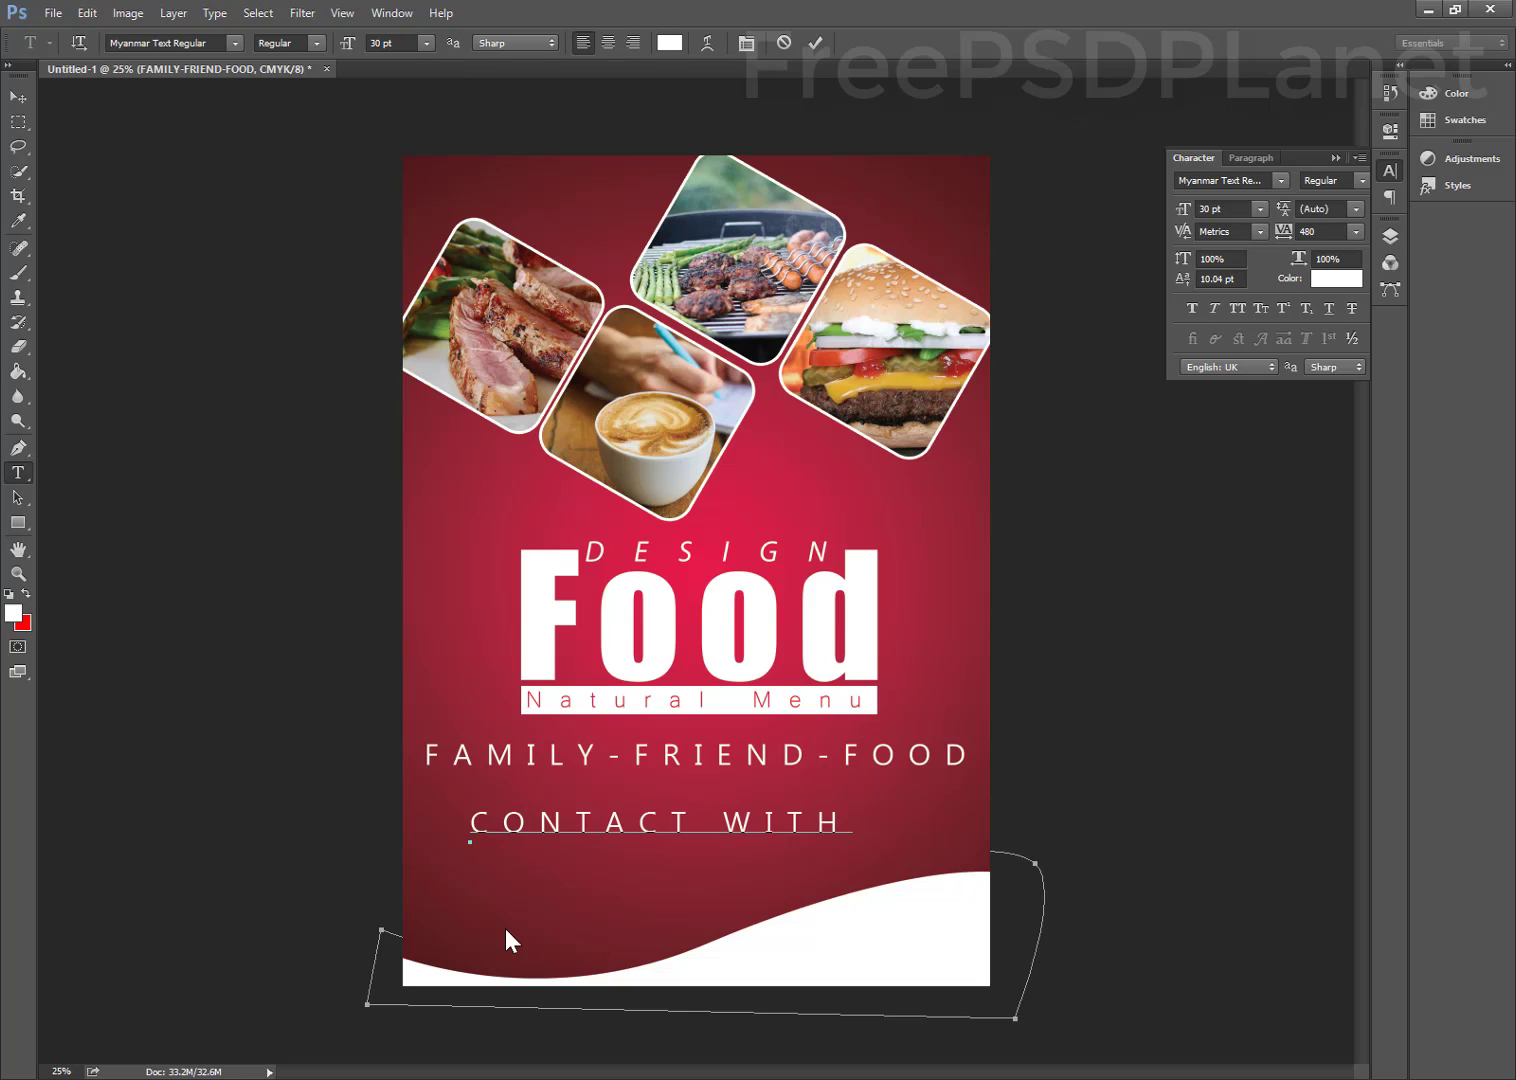
text(US)
Format CONTACT WITH US as Myanmar Text Bold, 18 pt, with -40 tracking
drag(1287, 234, 1273, 235)
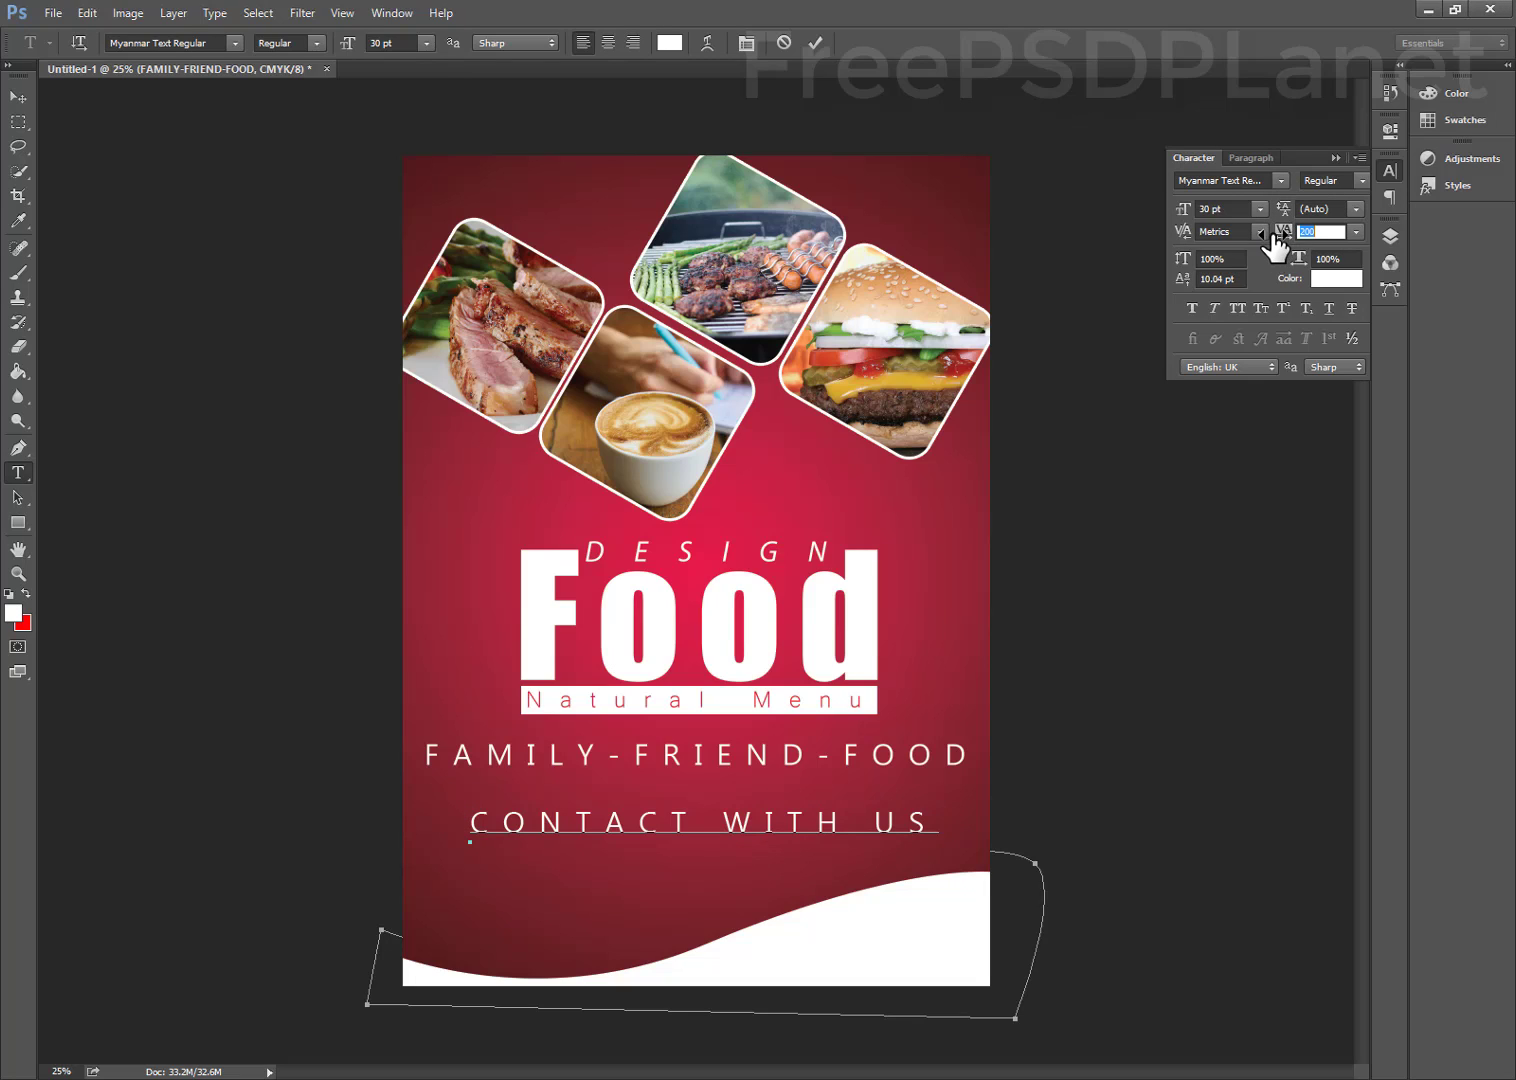
click(818, 44)
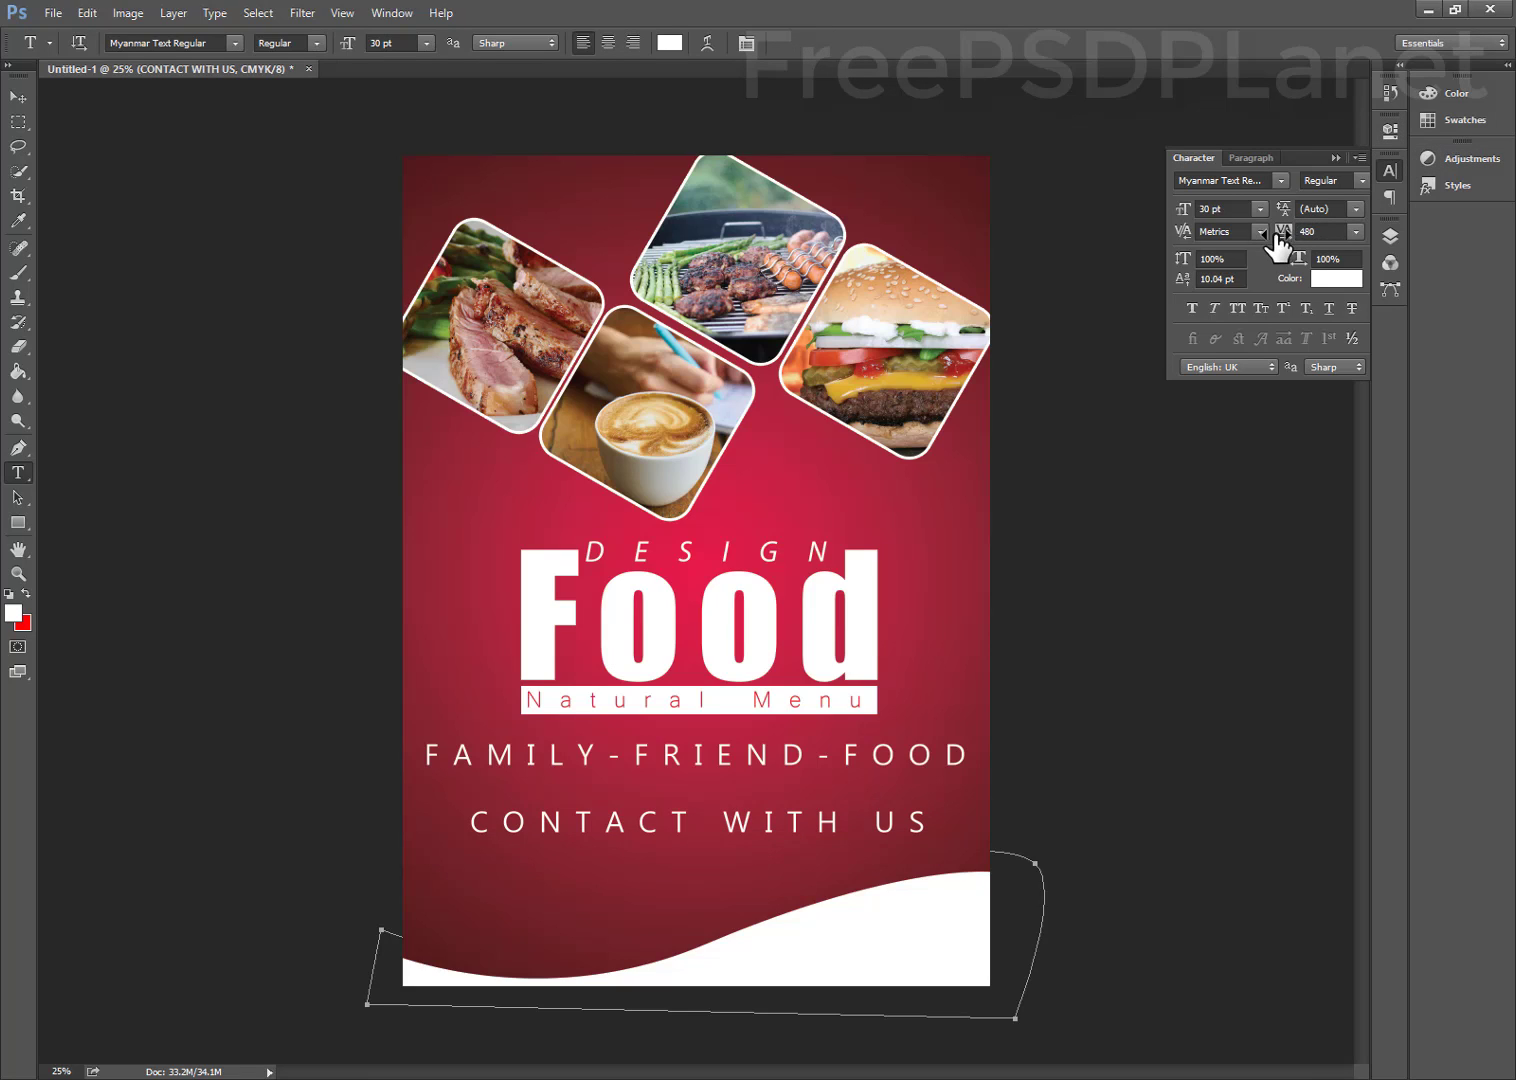
mouse_move(1277, 240)
mouse_down()
mouse_move(1252, 237)
mouse_move(1300, 244)
mouse_up()
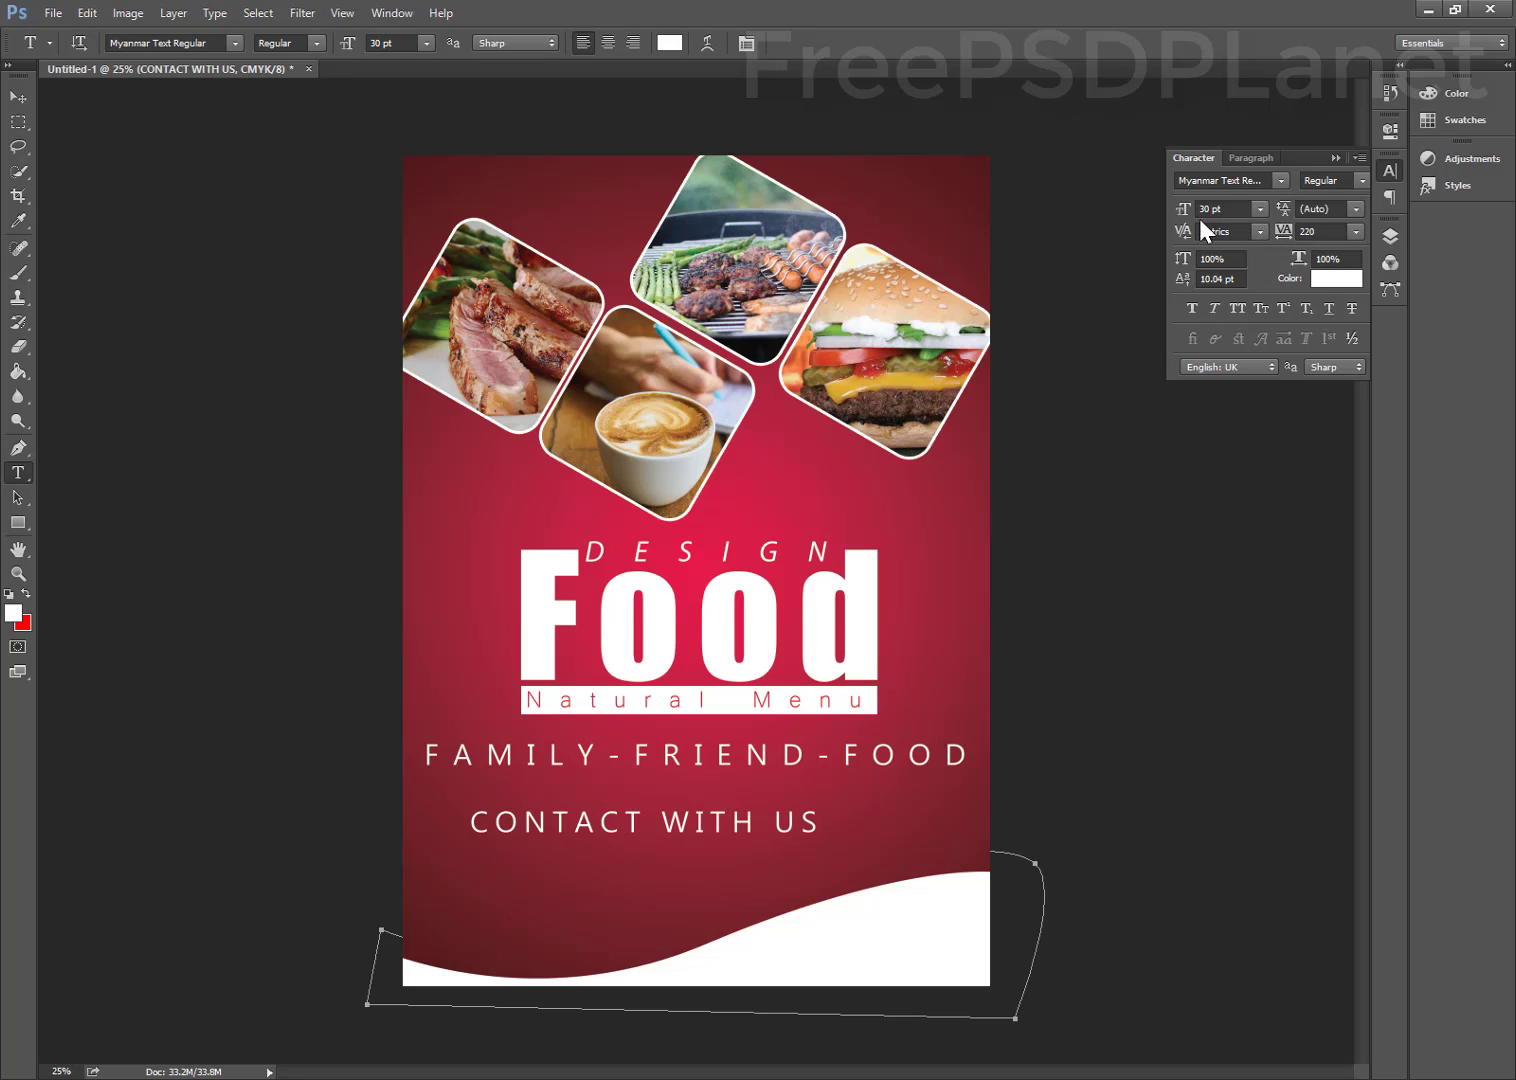
click(1258, 208)
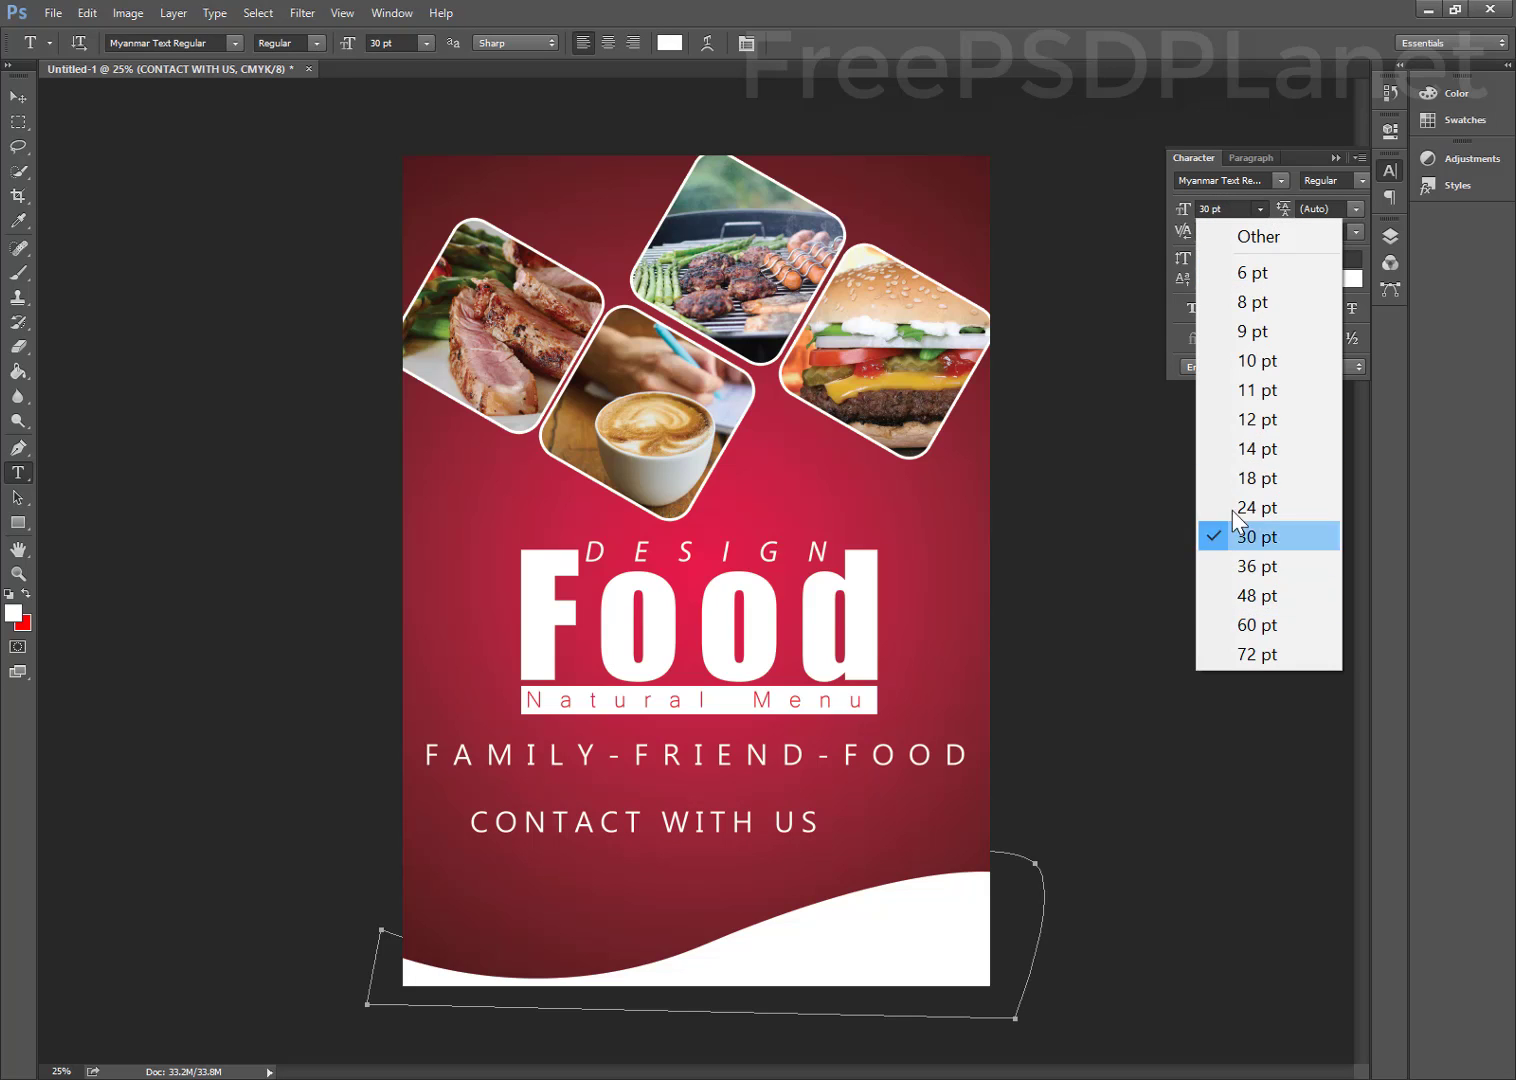
click(1245, 476)
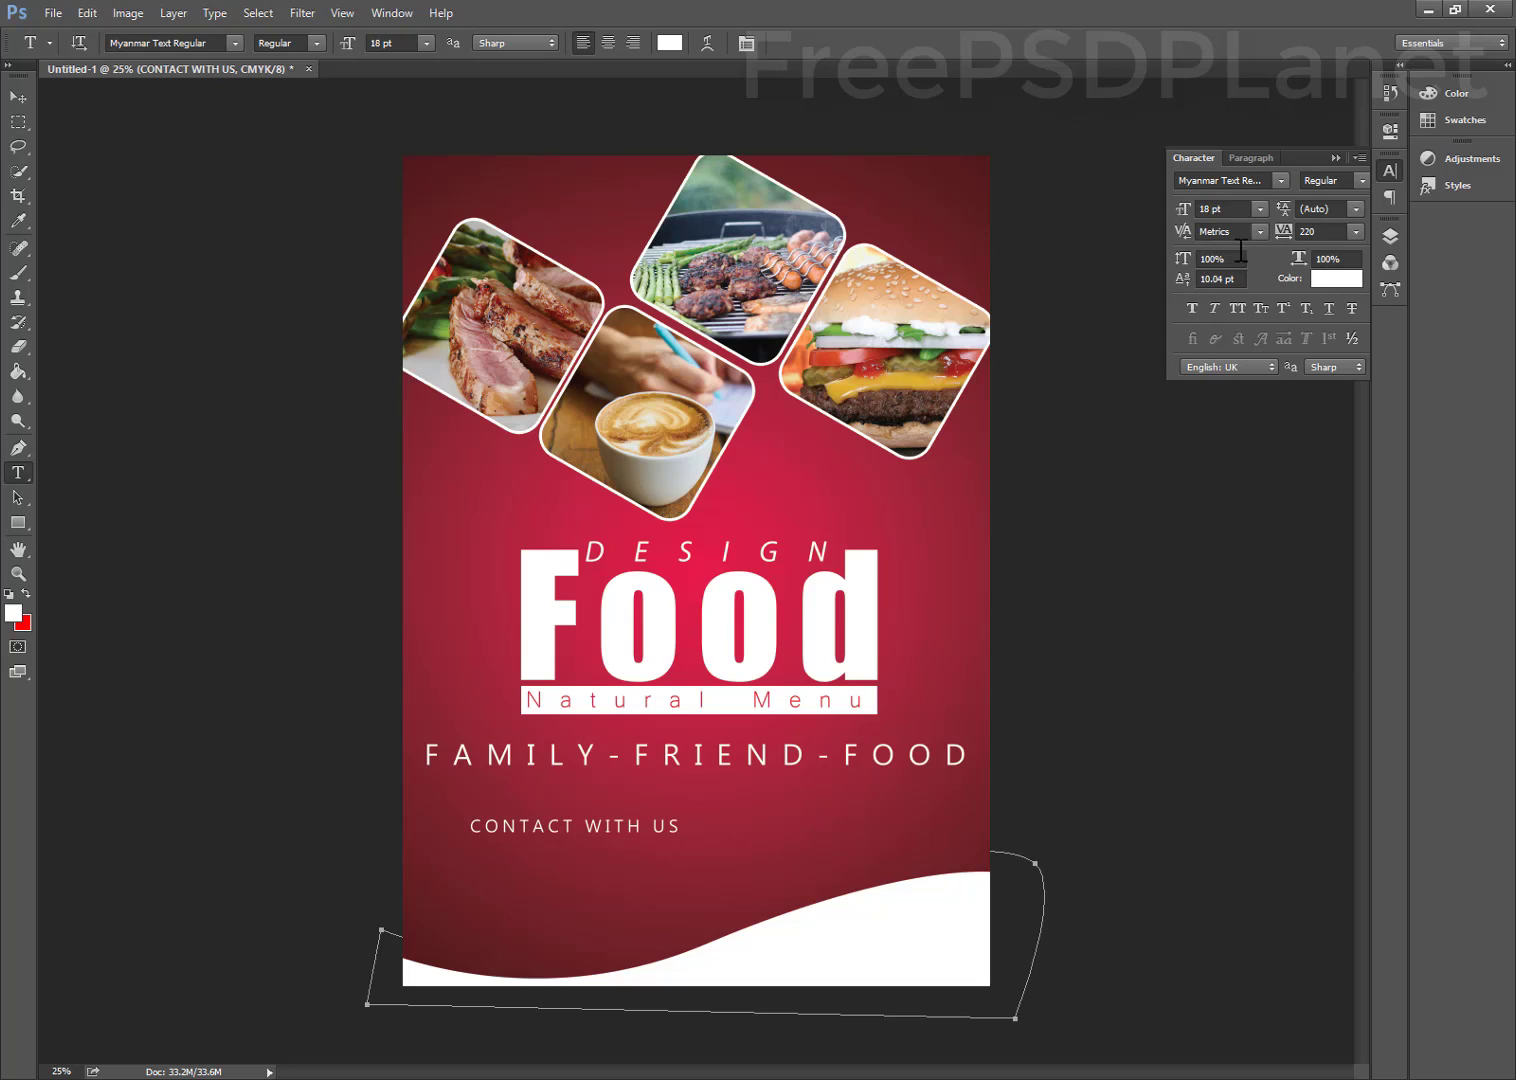
drag(1290, 240, 1290, 240)
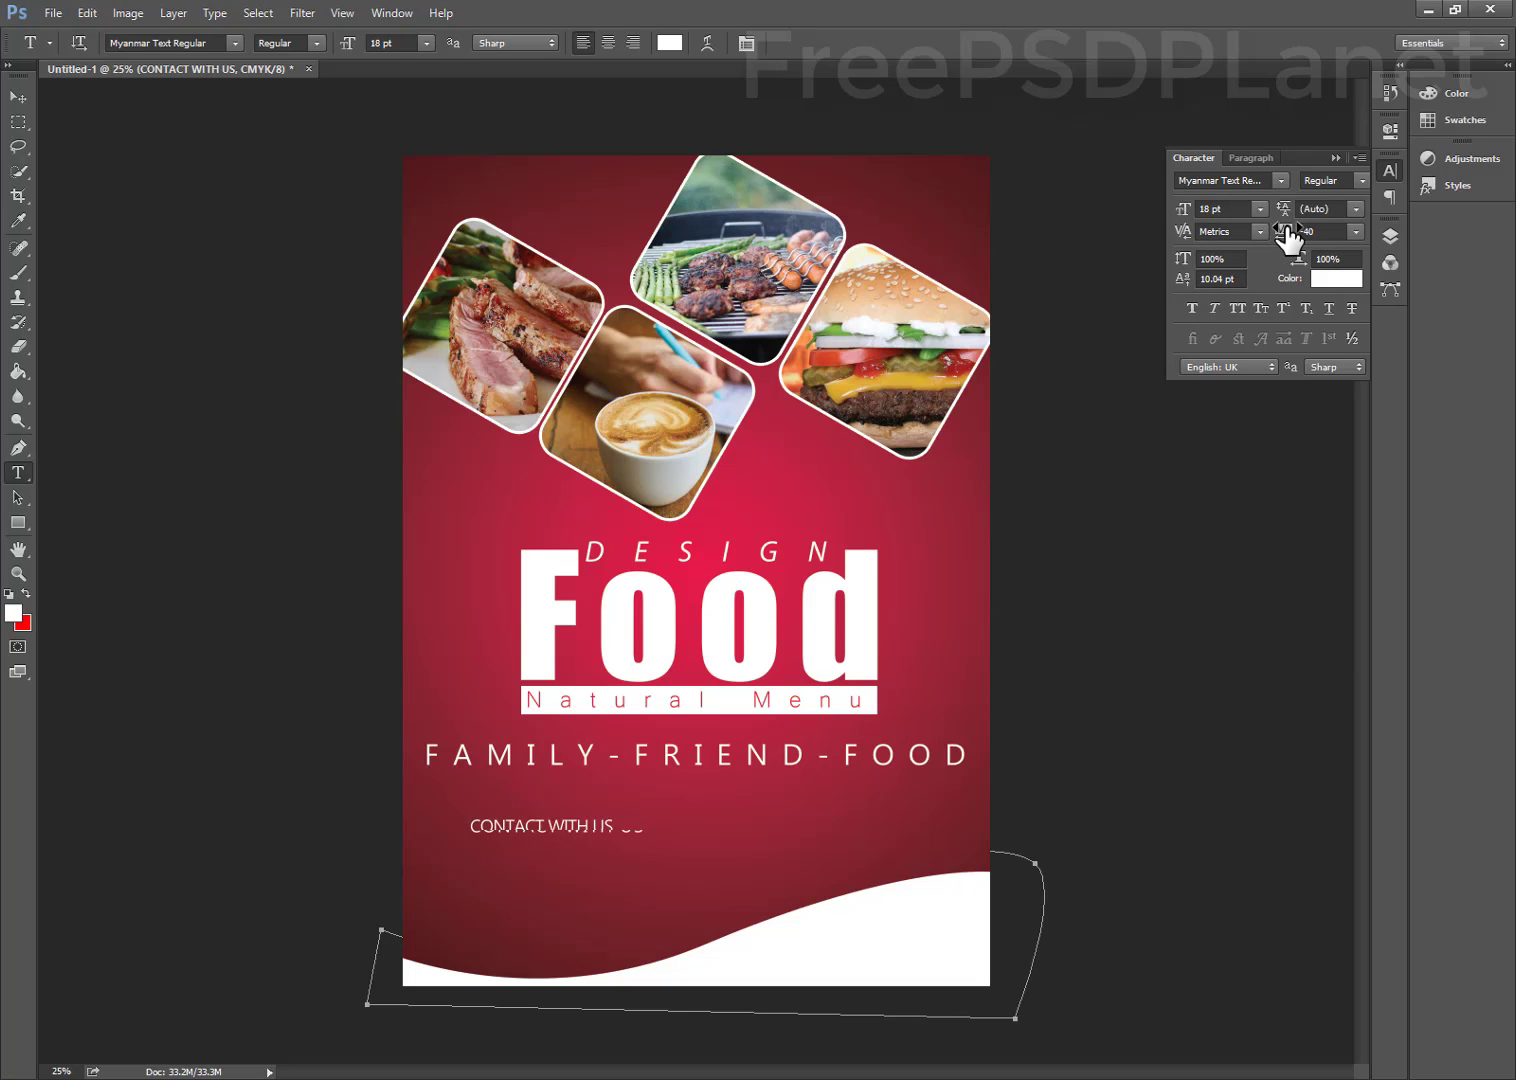
click(1360, 182)
click(1348, 212)
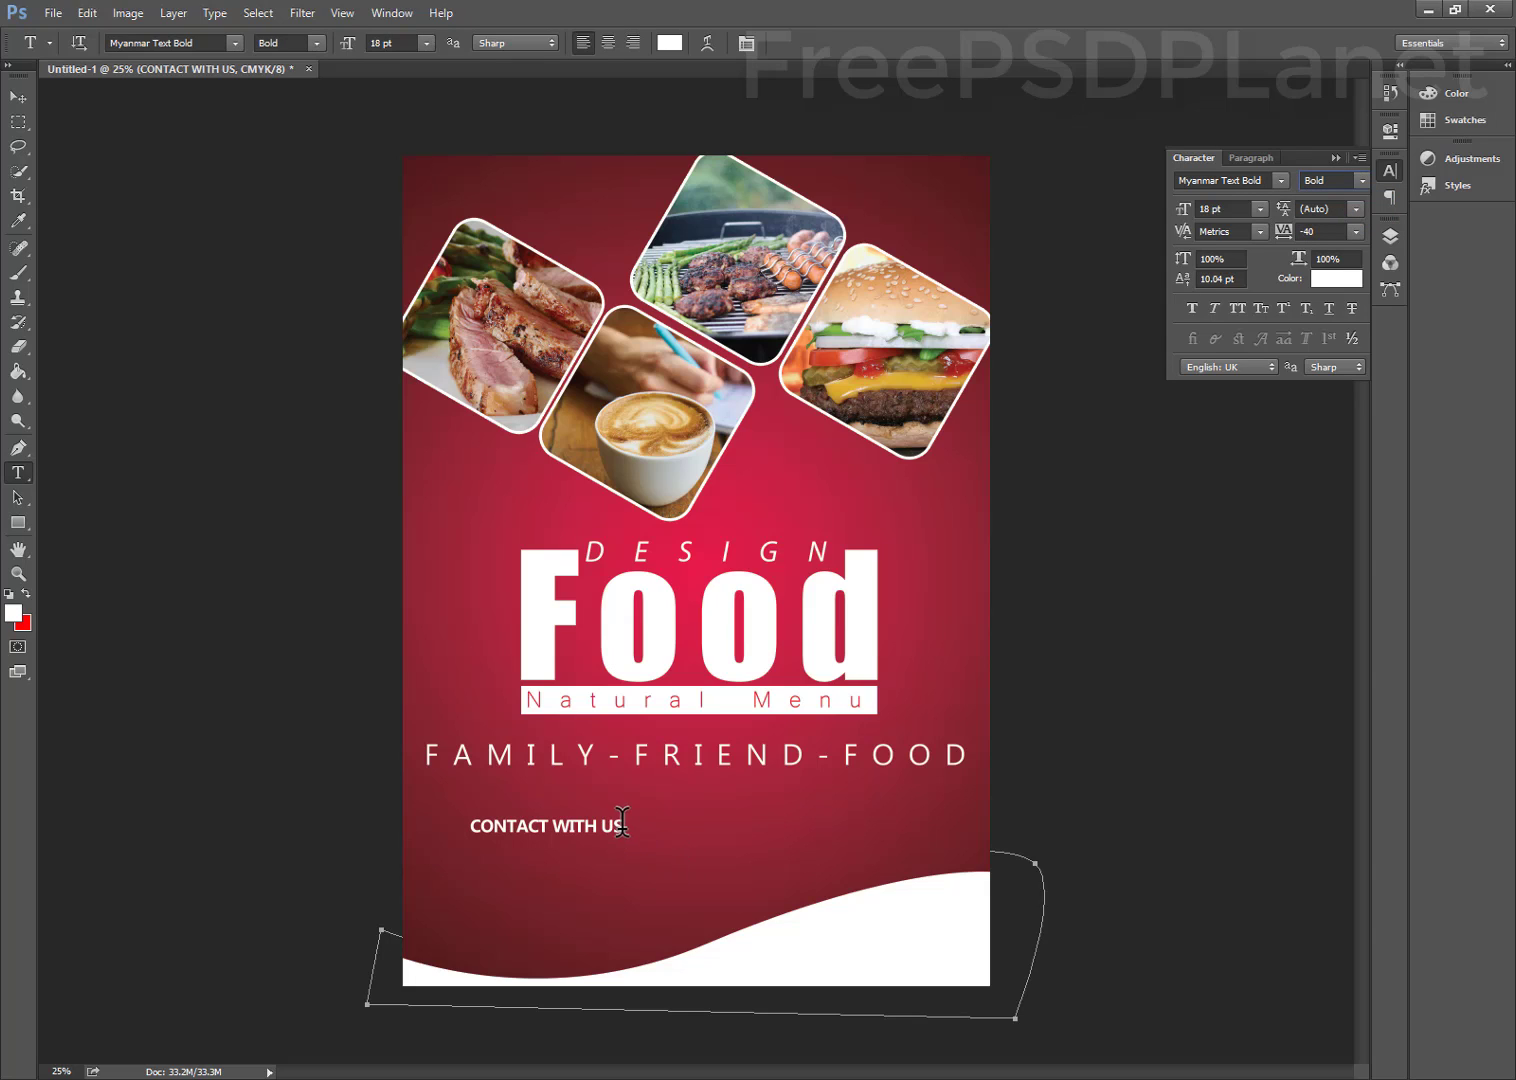
click(620, 825)
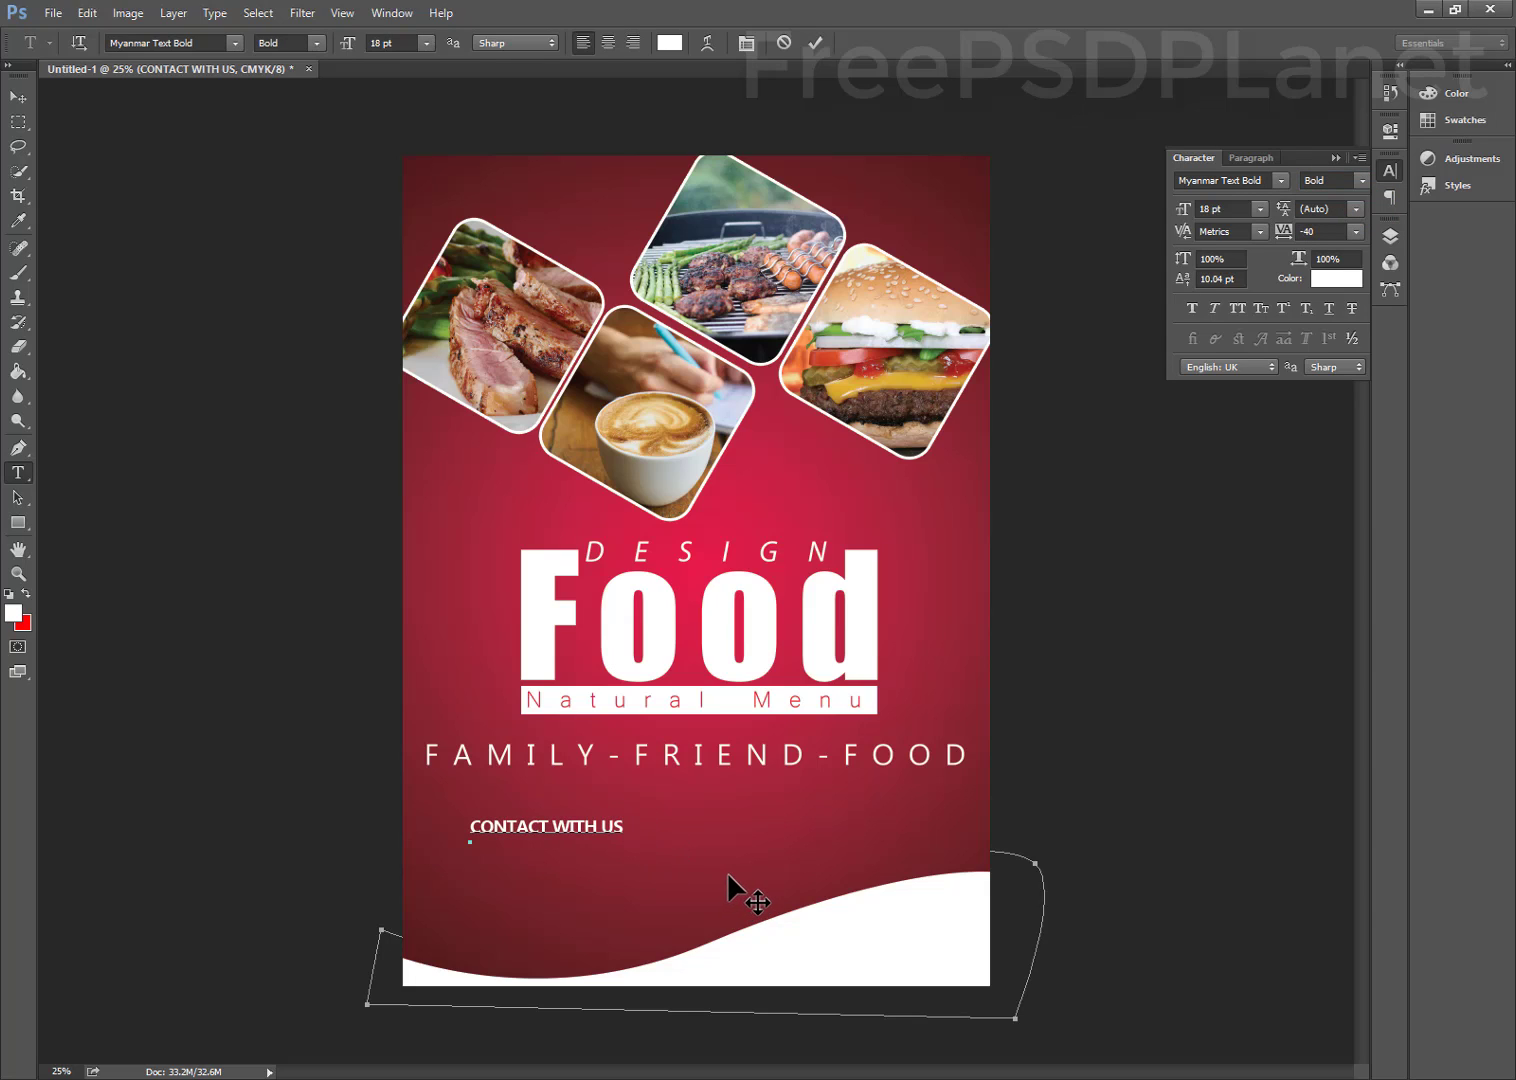
Append a phone number to the contact line and shift the line left
text(+1234567890)
drag(589, 933, 549, 948)
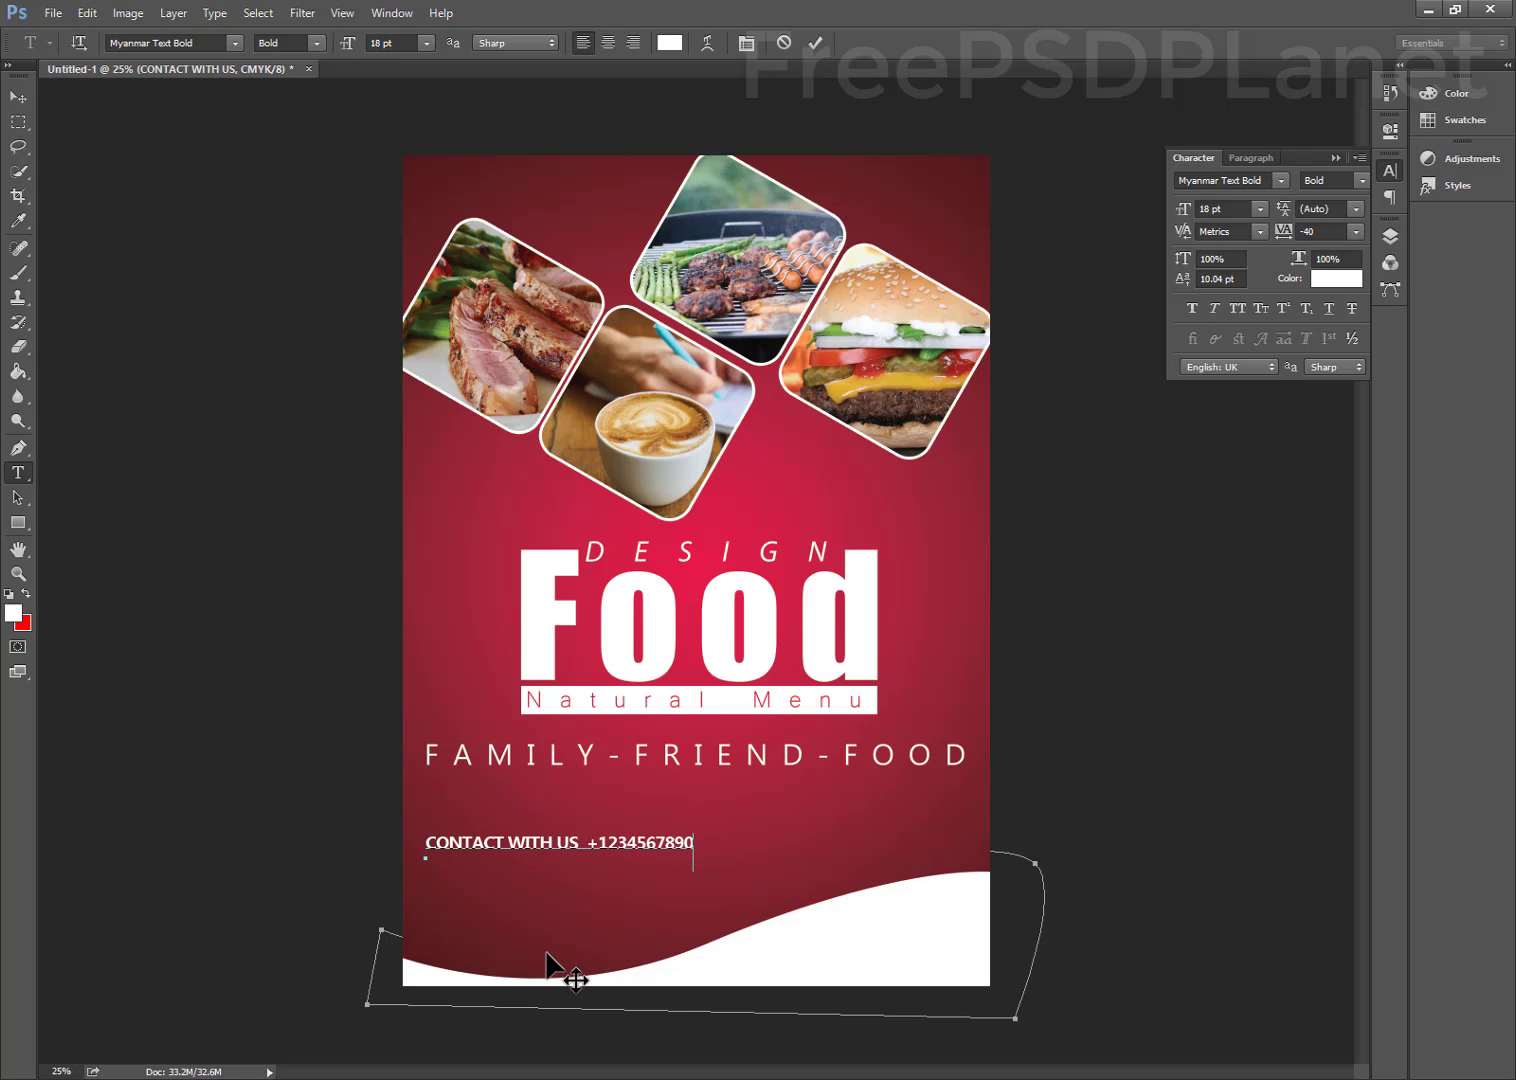
click(1015, 1078)
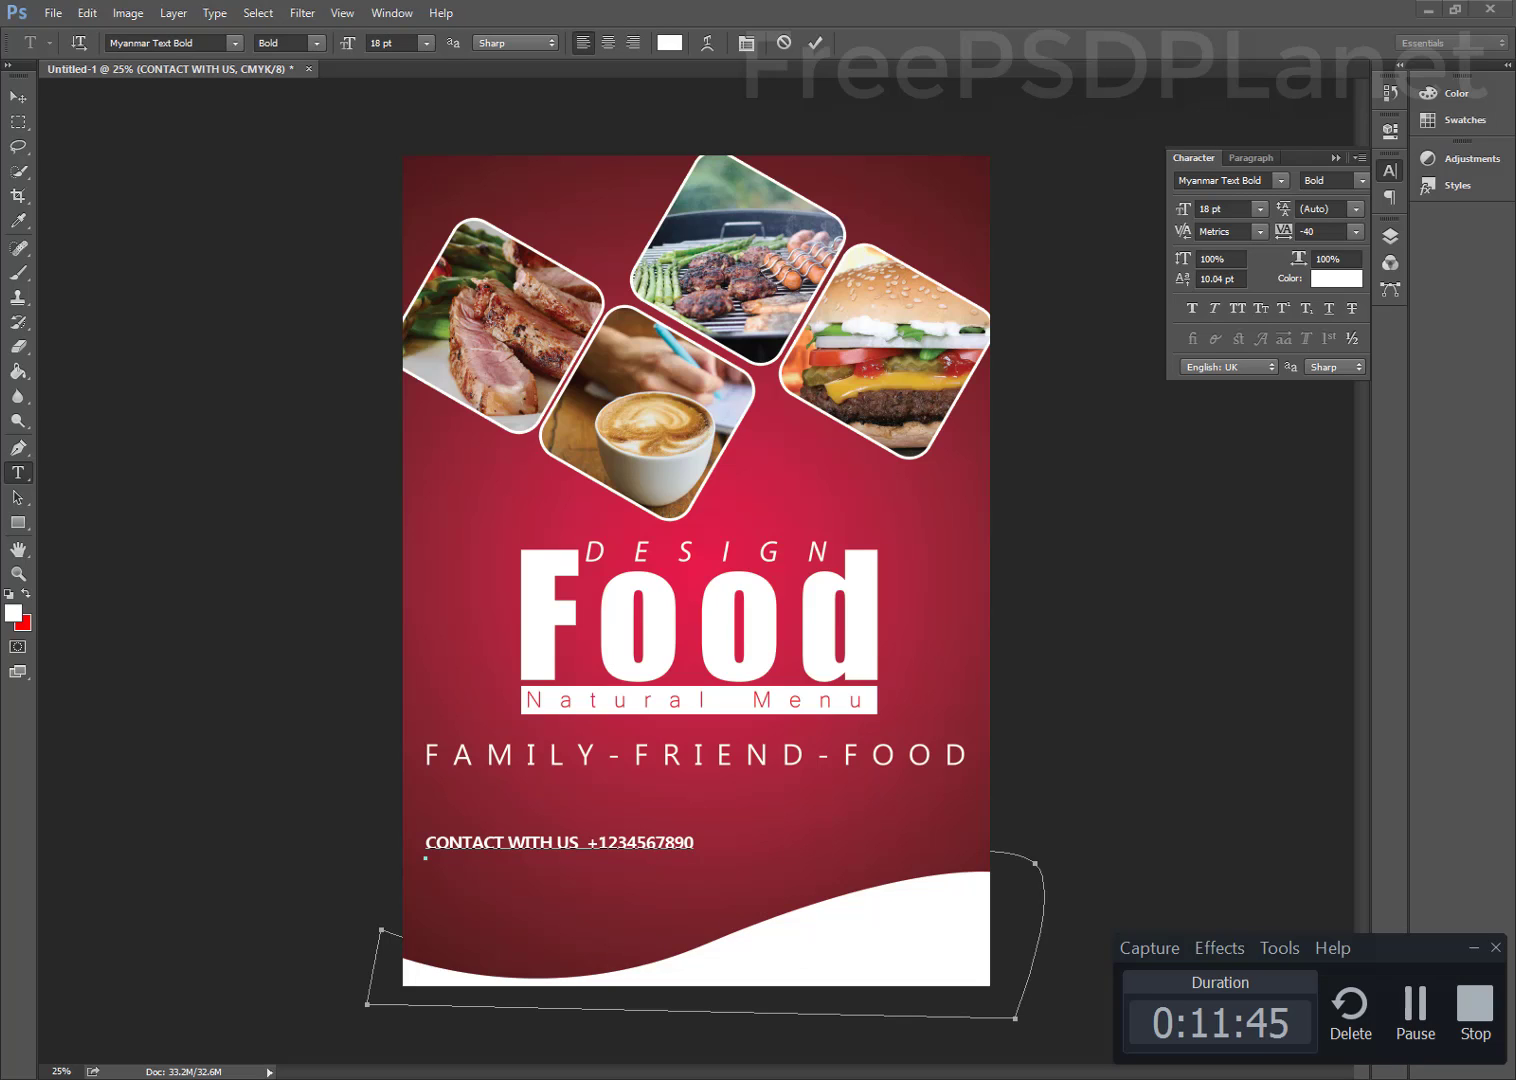
click(1417, 1030)
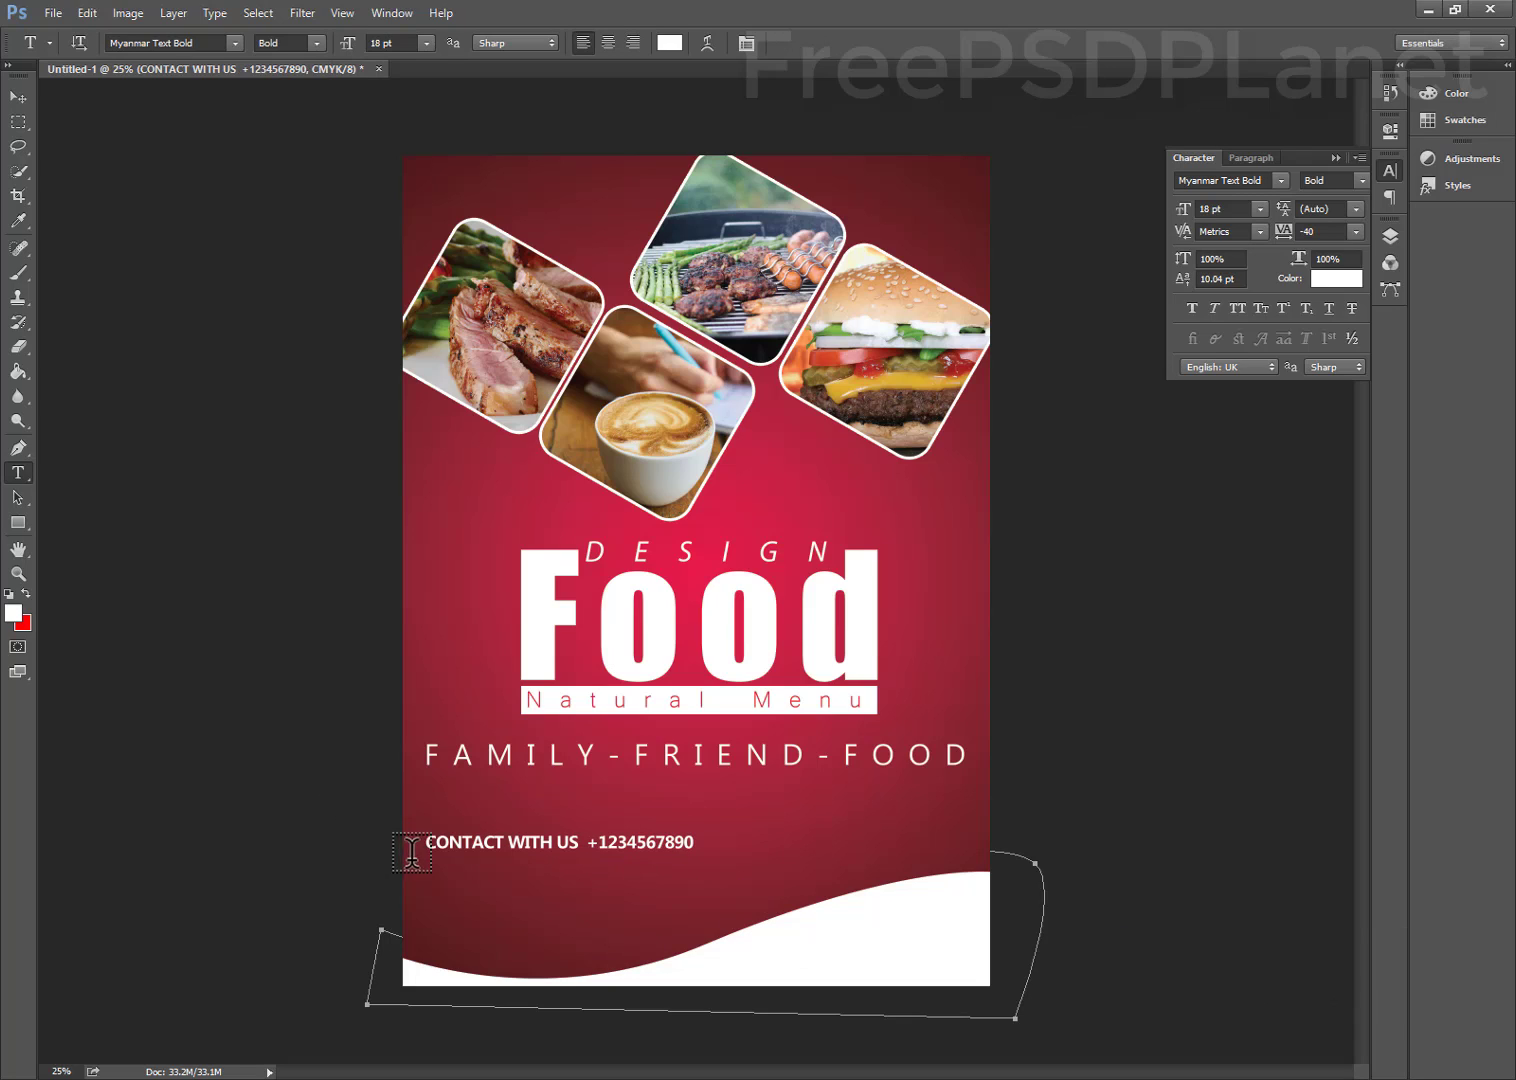
Add the 'YOUR Shop west side your city' line under the contact line and commit it
click(438, 884)
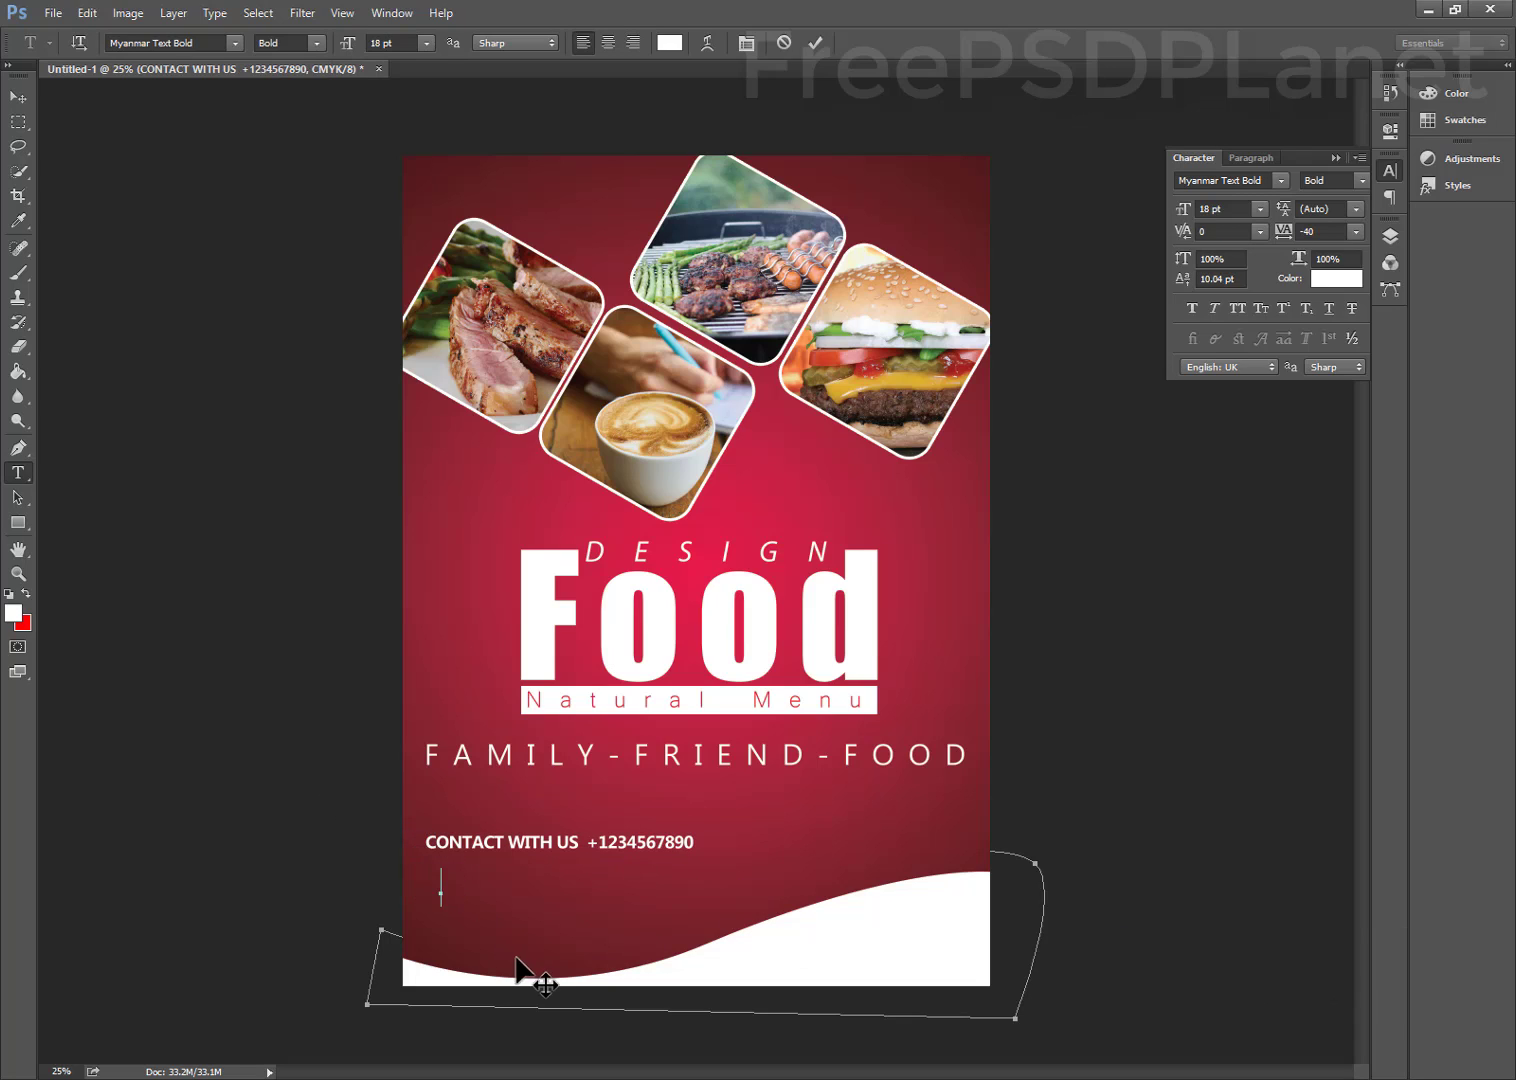
text(you)
key(BackSpace)
key(BackSpace)
key(BackSpace)
key(BackSpace)
text(YOUR Shop westso)
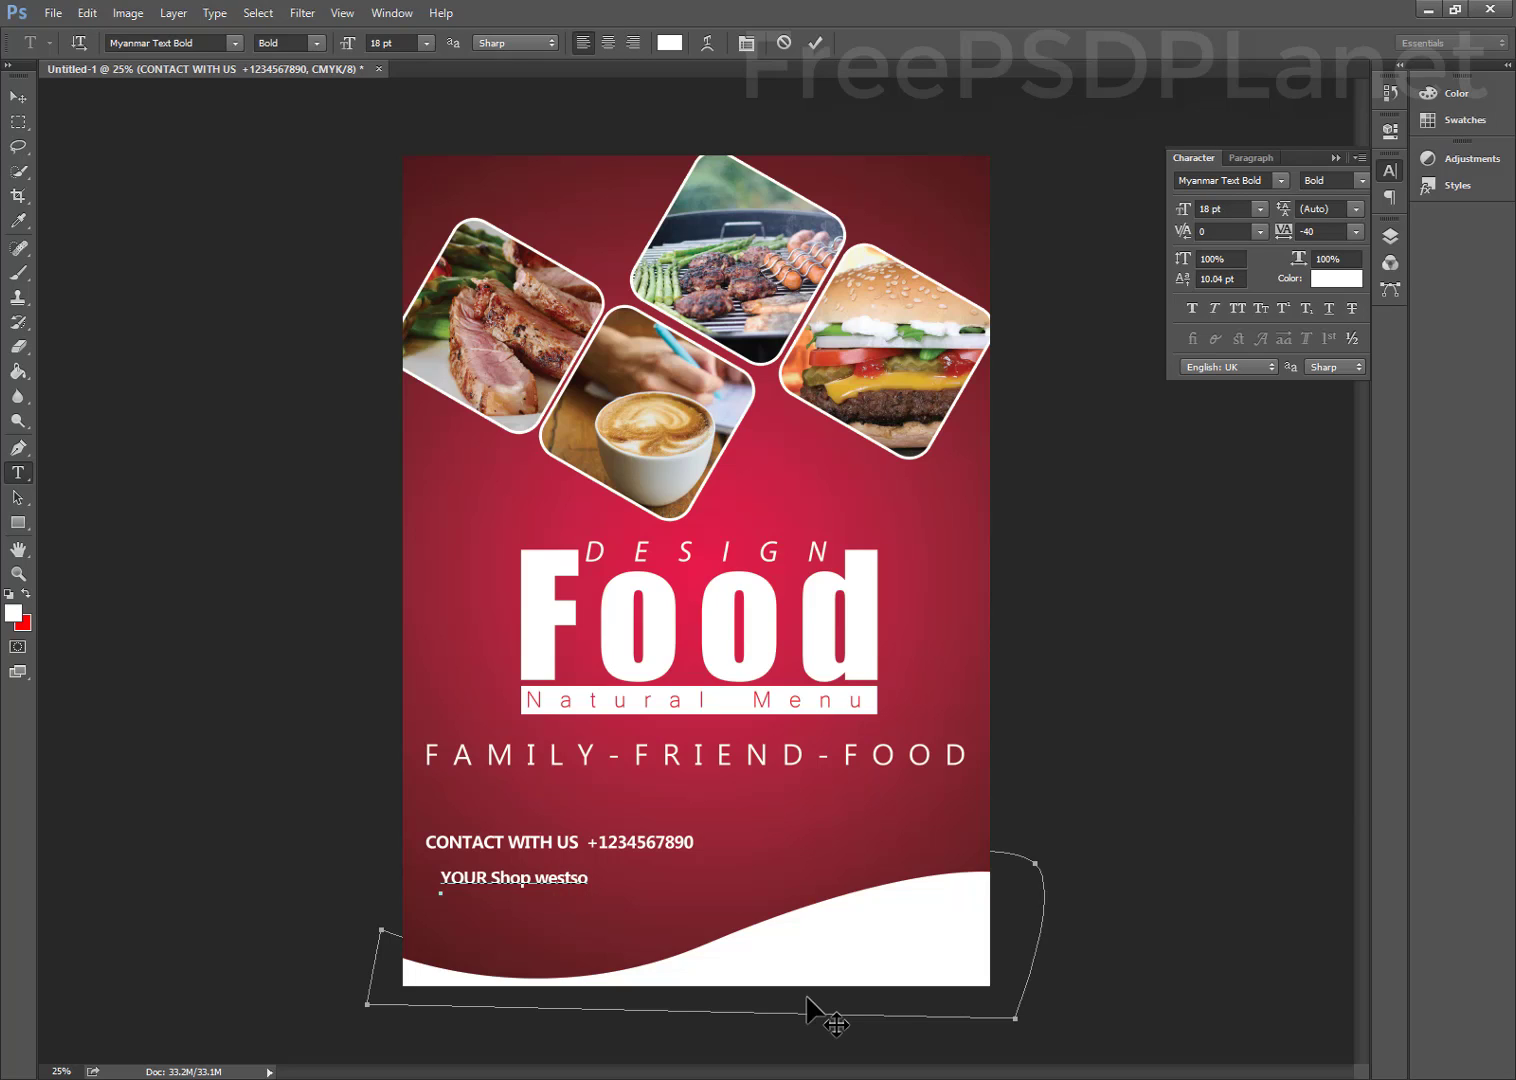
key(BackSpace)
key(BackSpace)
text(a)
text(side)
text( yourt)
text( city)
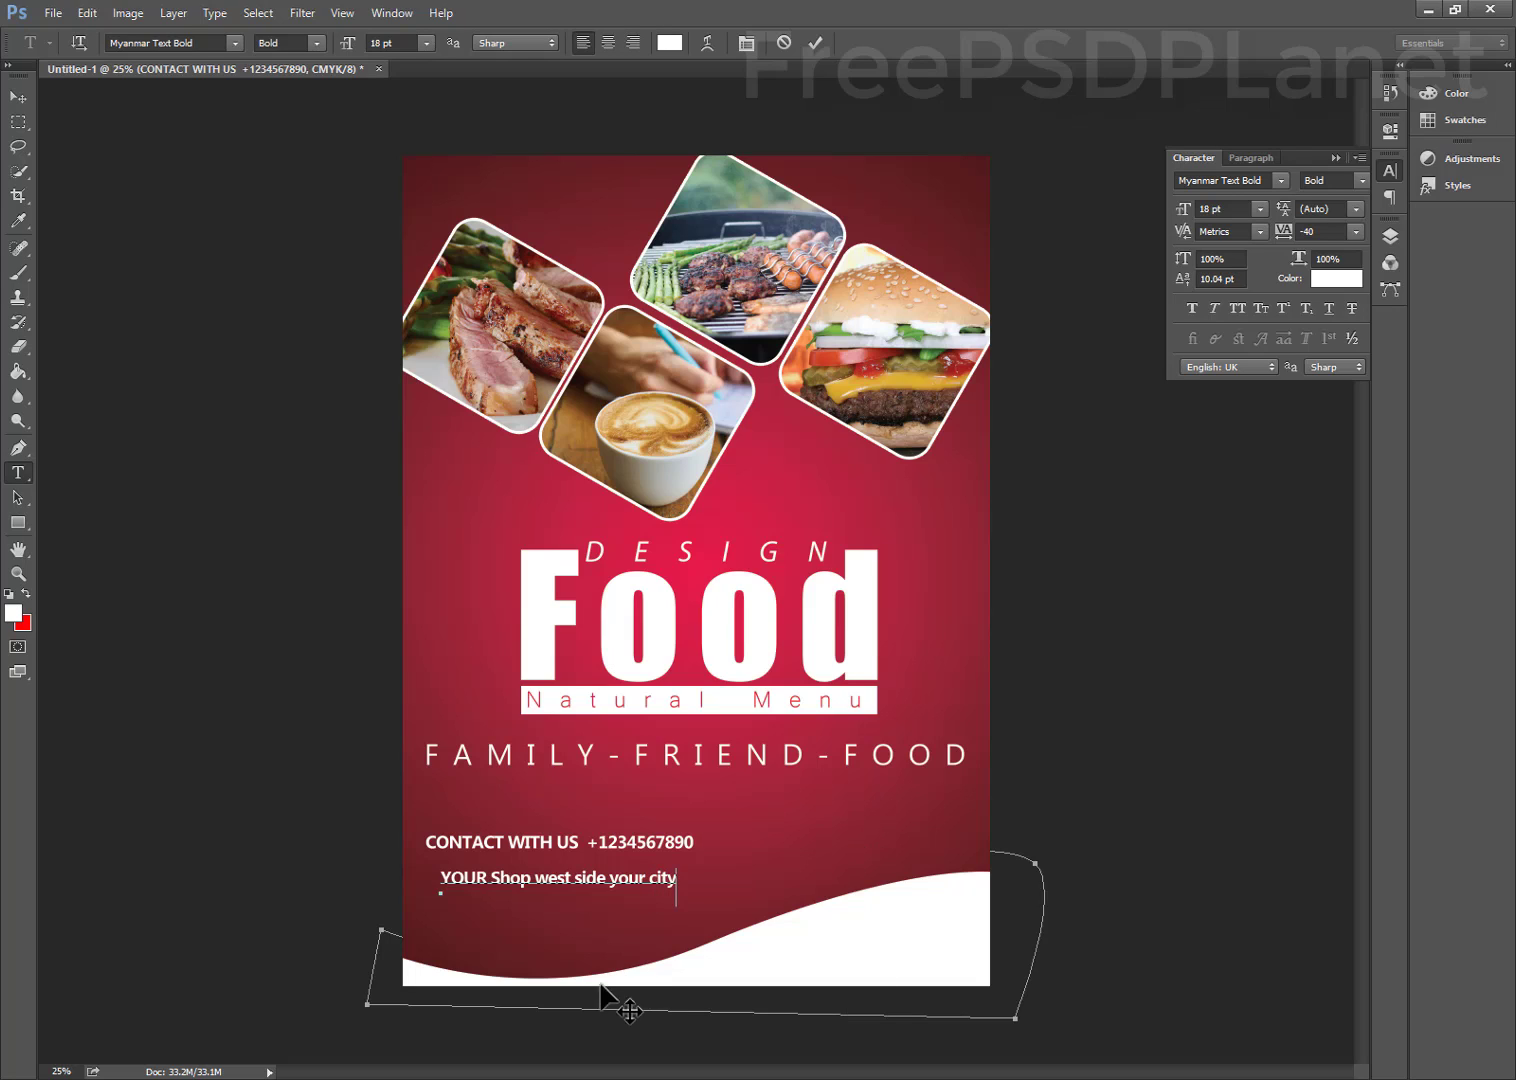
drag(597, 987, 606, 970)
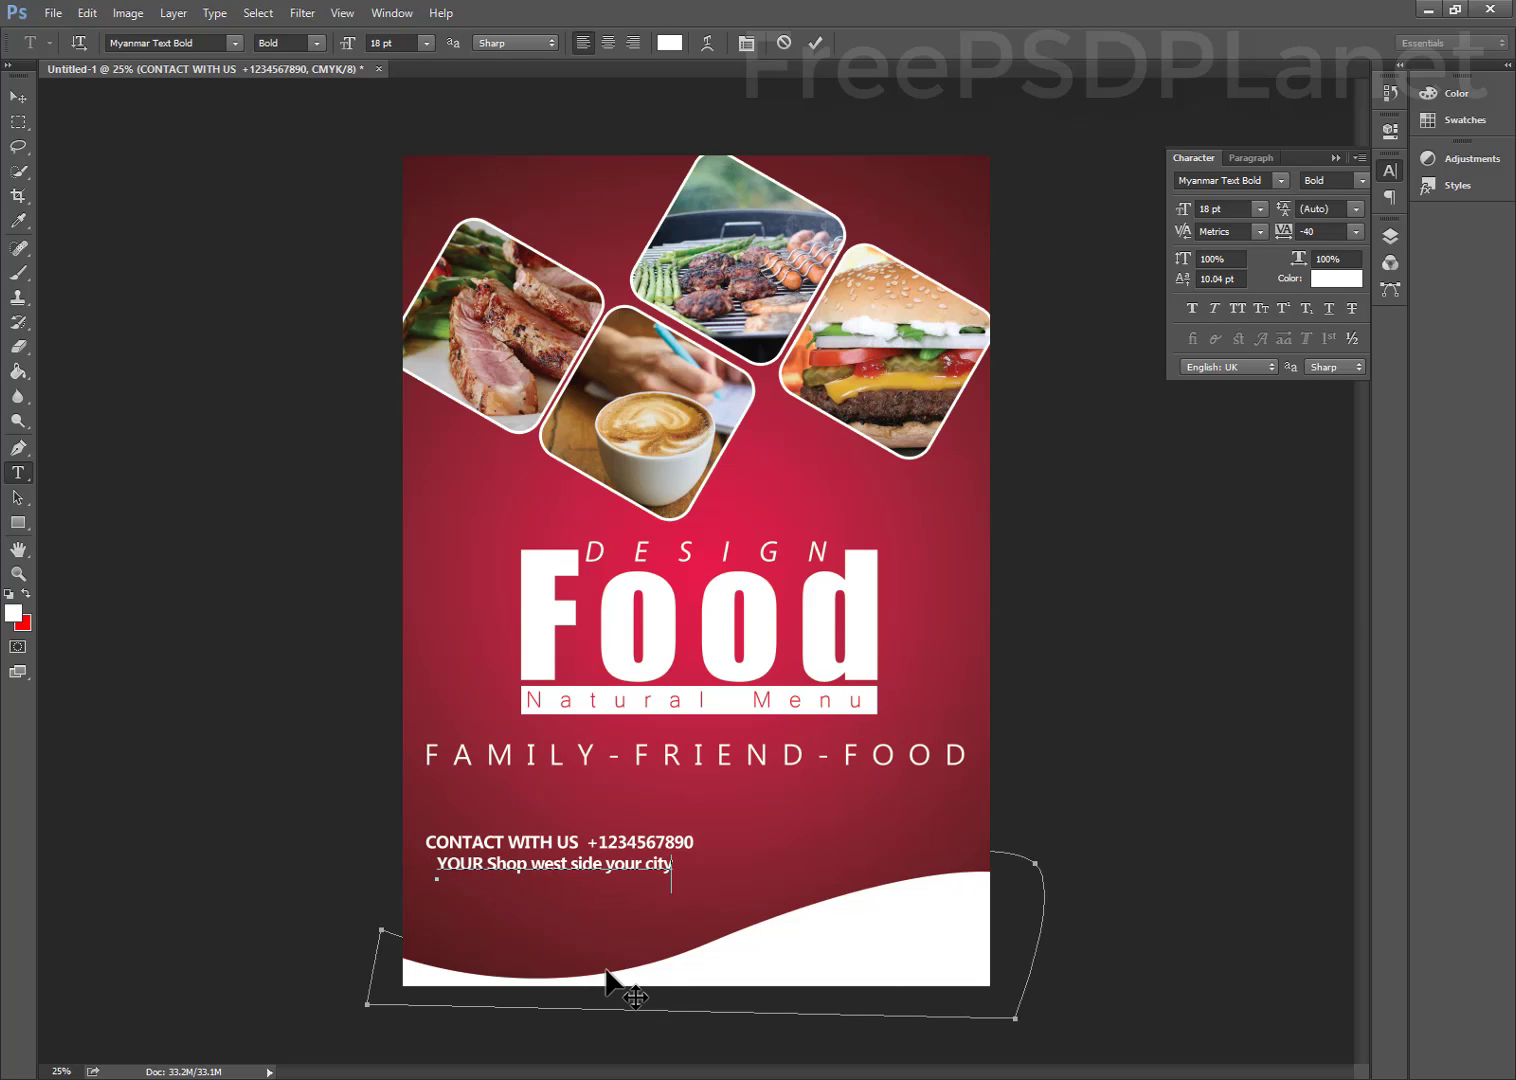
click(810, 40)
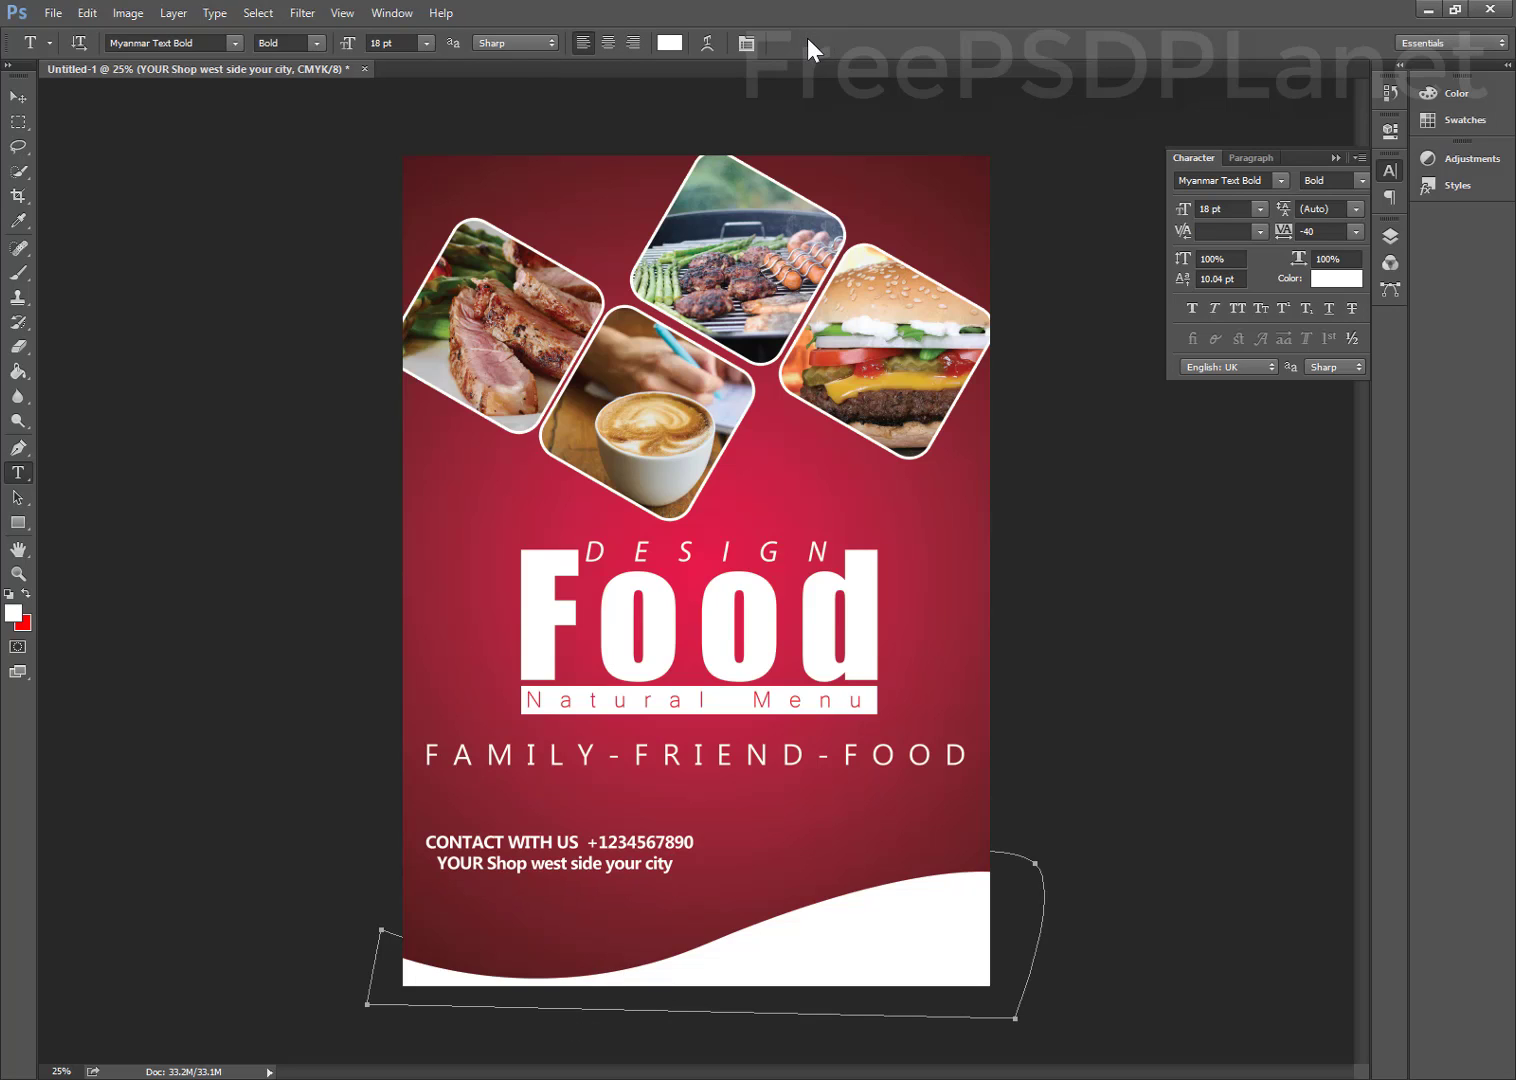
Nudge the address line down and type an e-mail address line beneath it
key(v)
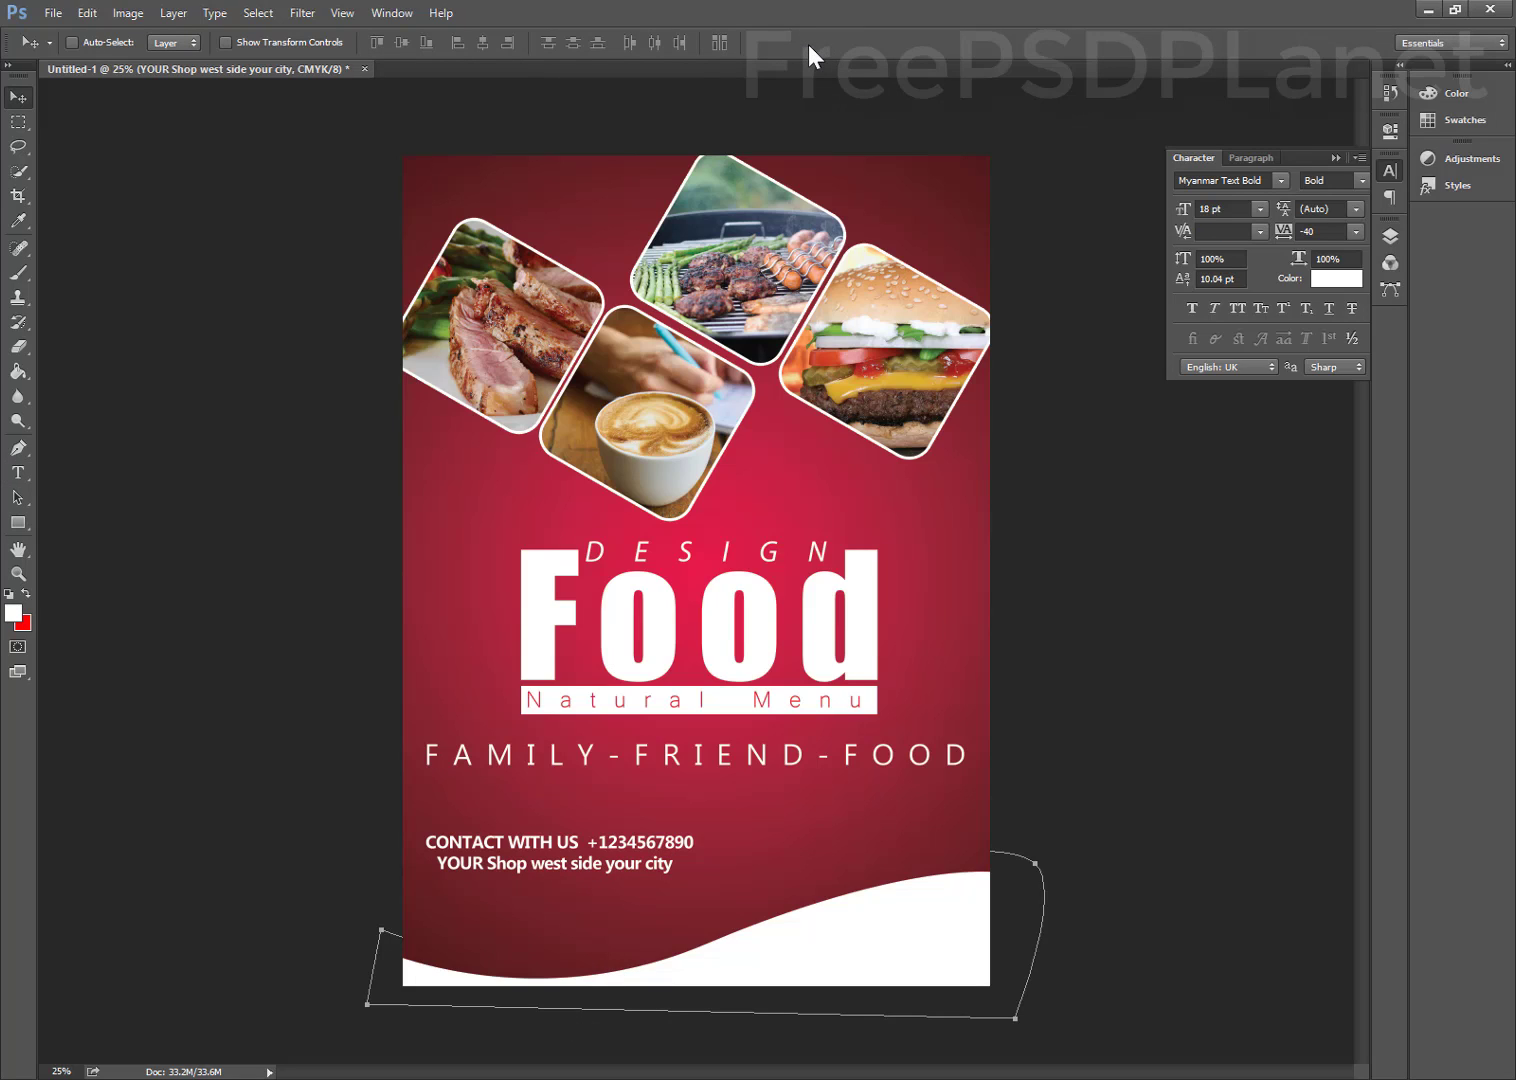
key(Down)
key(Down)
key(Down)
key(Down)
key(Down)
key(Down)
key(Down)
key(Down)
key(Down)
key(Down)
key(Down)
key(Down)
key(Down)
key(Down)
key(Down)
key(Down)
key(Down)
key(Down)
key(Down)
key(Down)
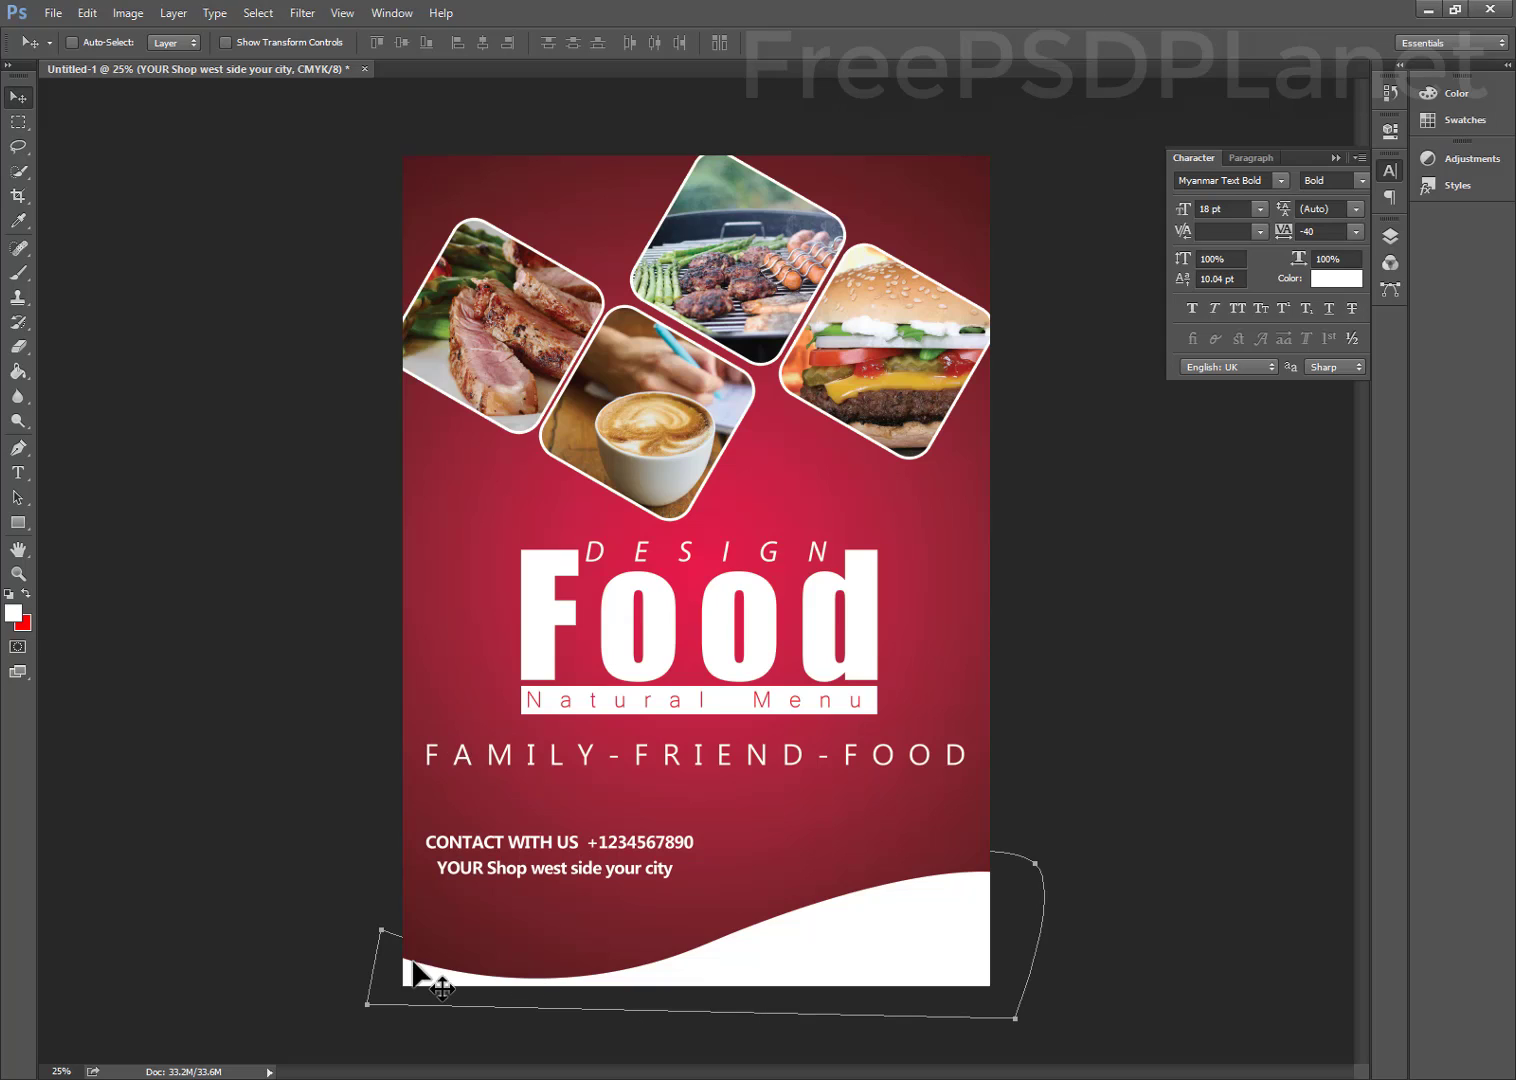
key(t)
click(461, 915)
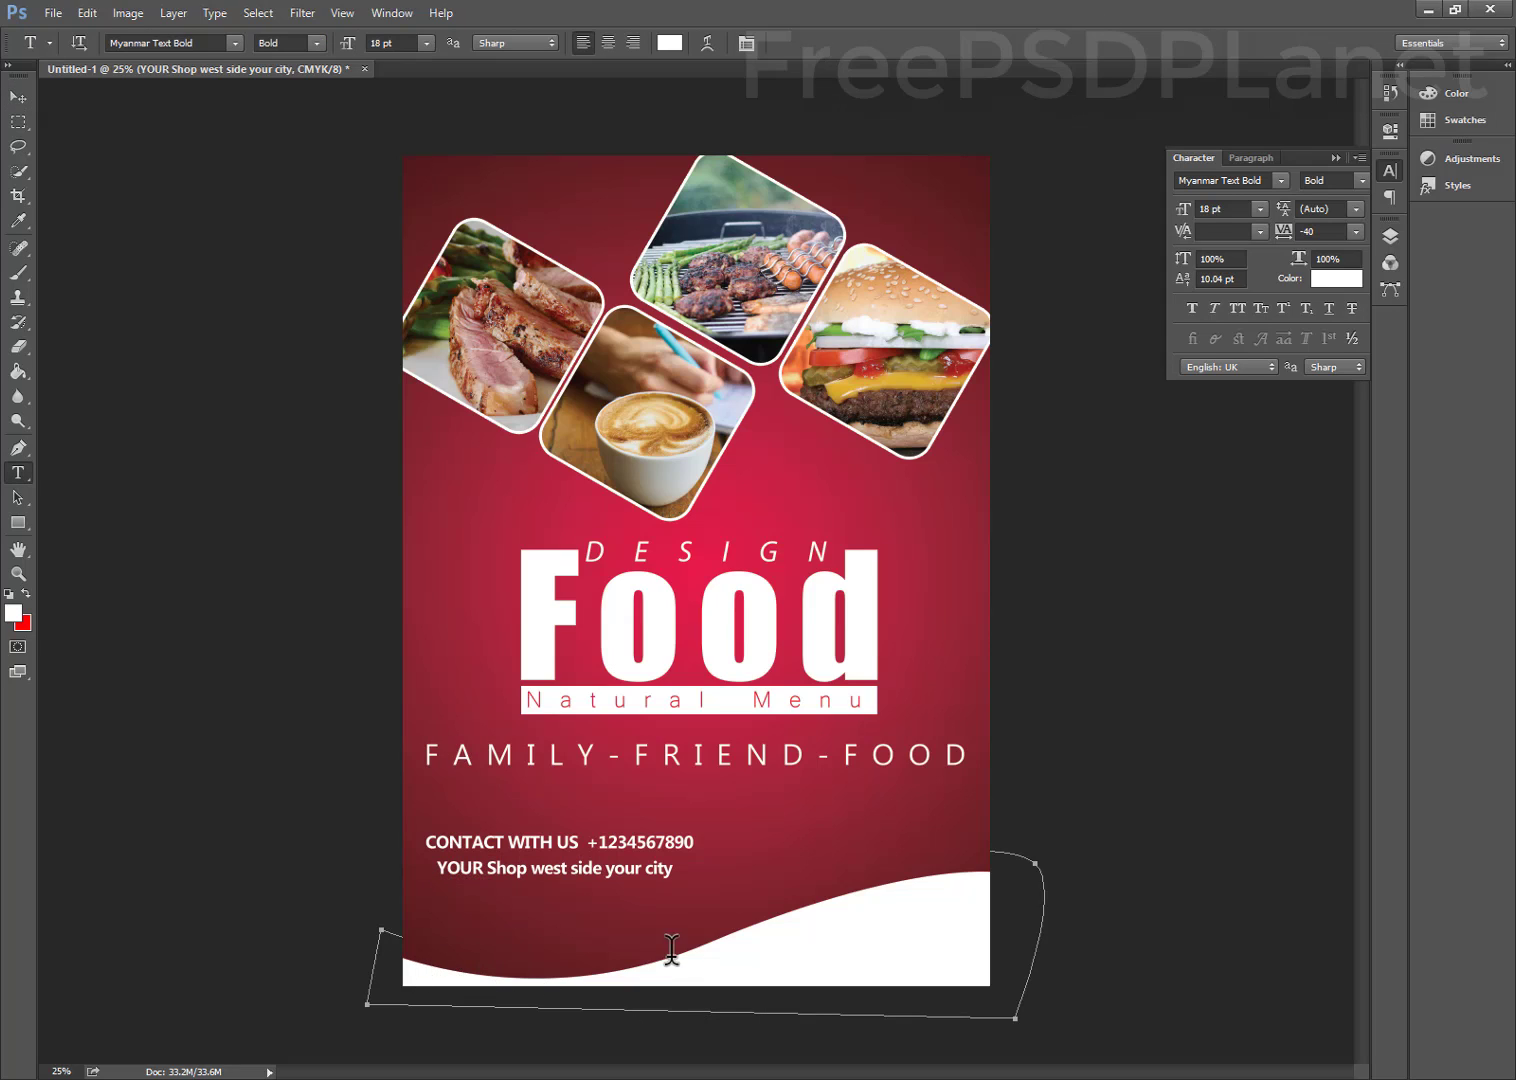
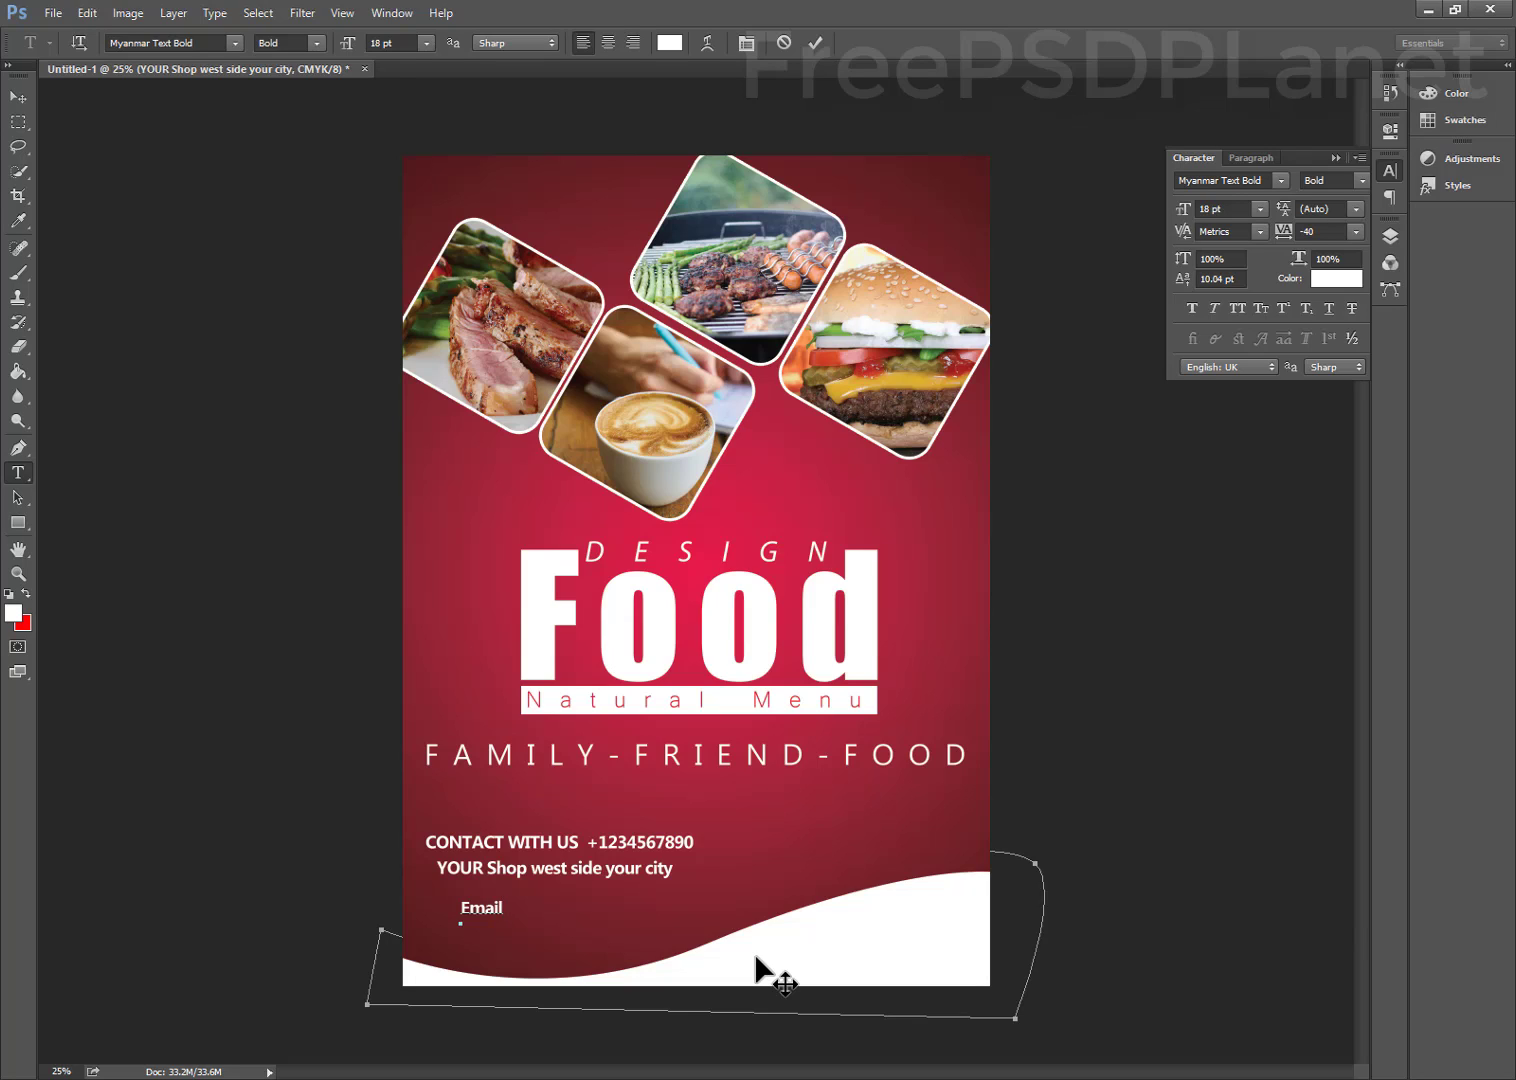
key(BackSpace)
key(BackSpace)
key(BackSpace)
key(BackSpace)
key(BackSpace)
key(BackSpace)
key(BackSpace)
key(BackSpace)
key(BackSpace)
key(BackSpace)
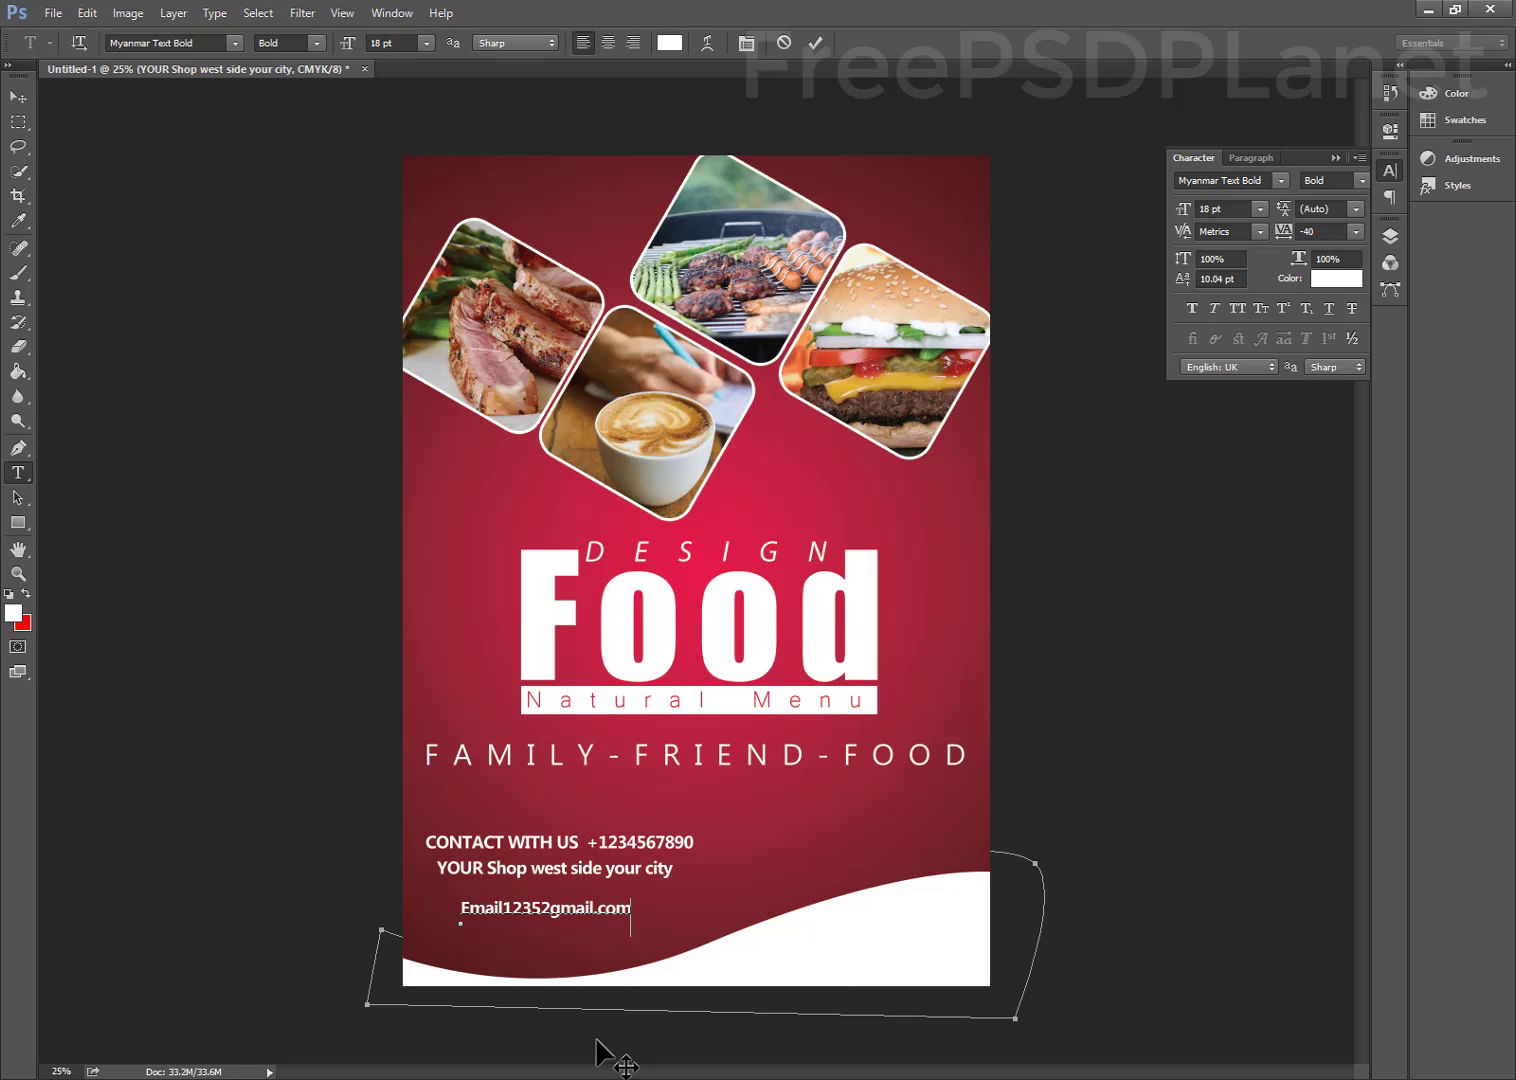
Place and commit the e-mail line, then select all three contact text layers
drag(582, 1001, 587, 983)
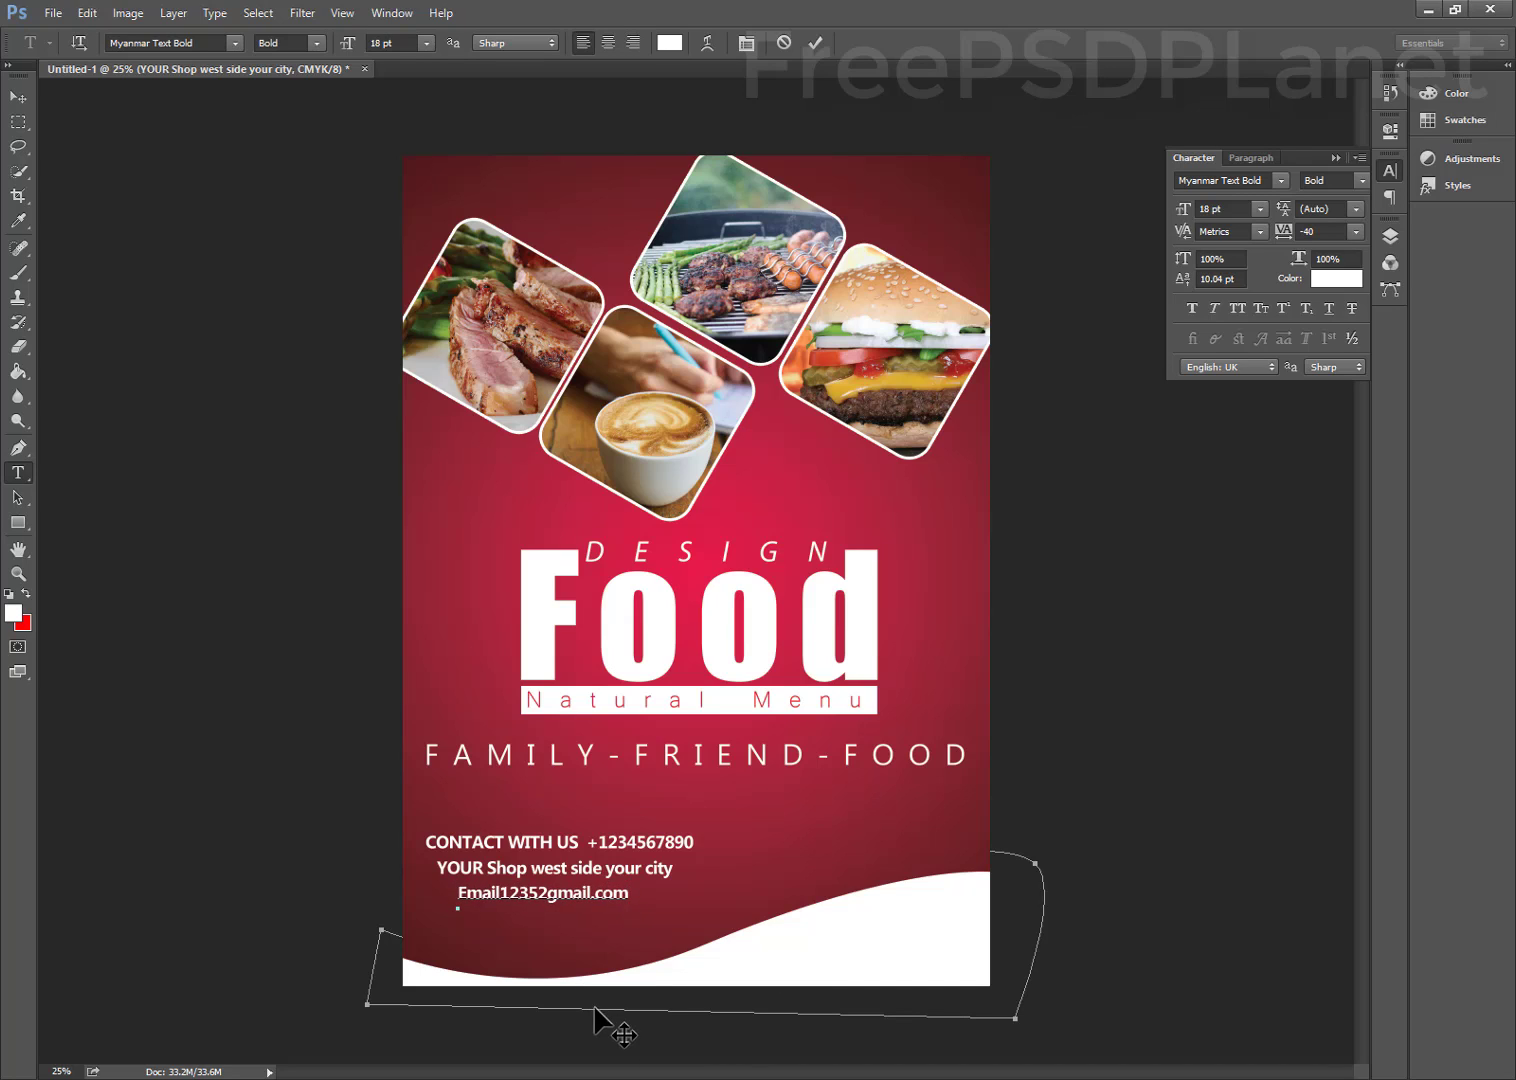
click(815, 43)
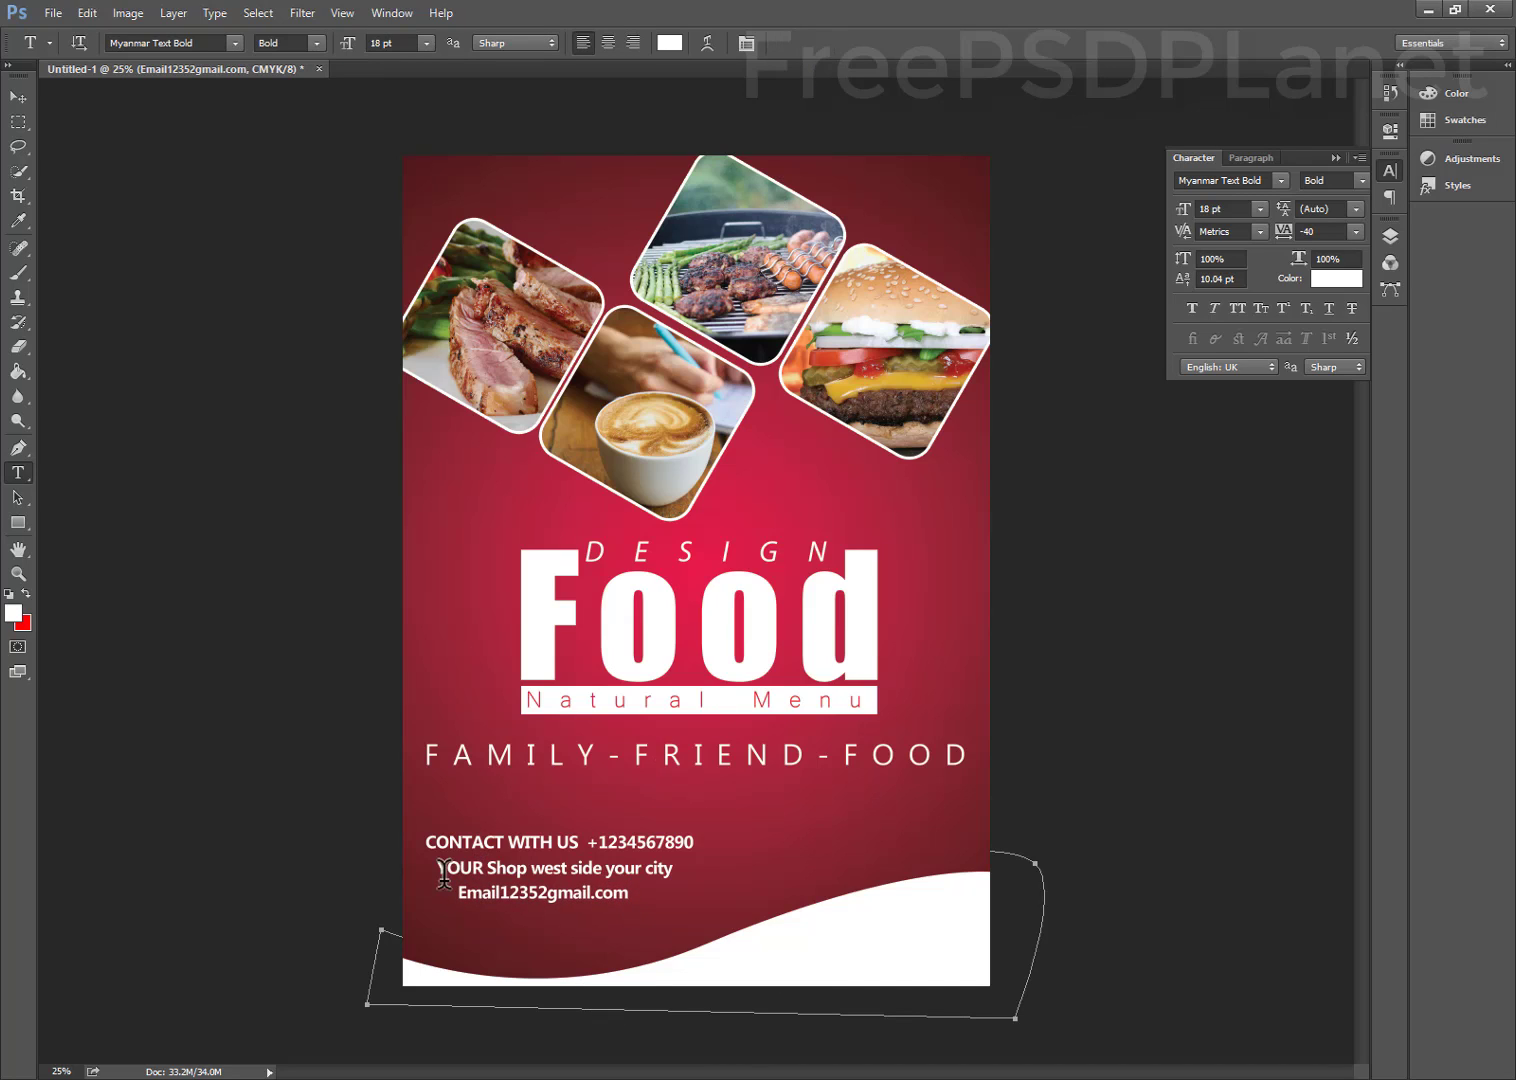
click(18, 97)
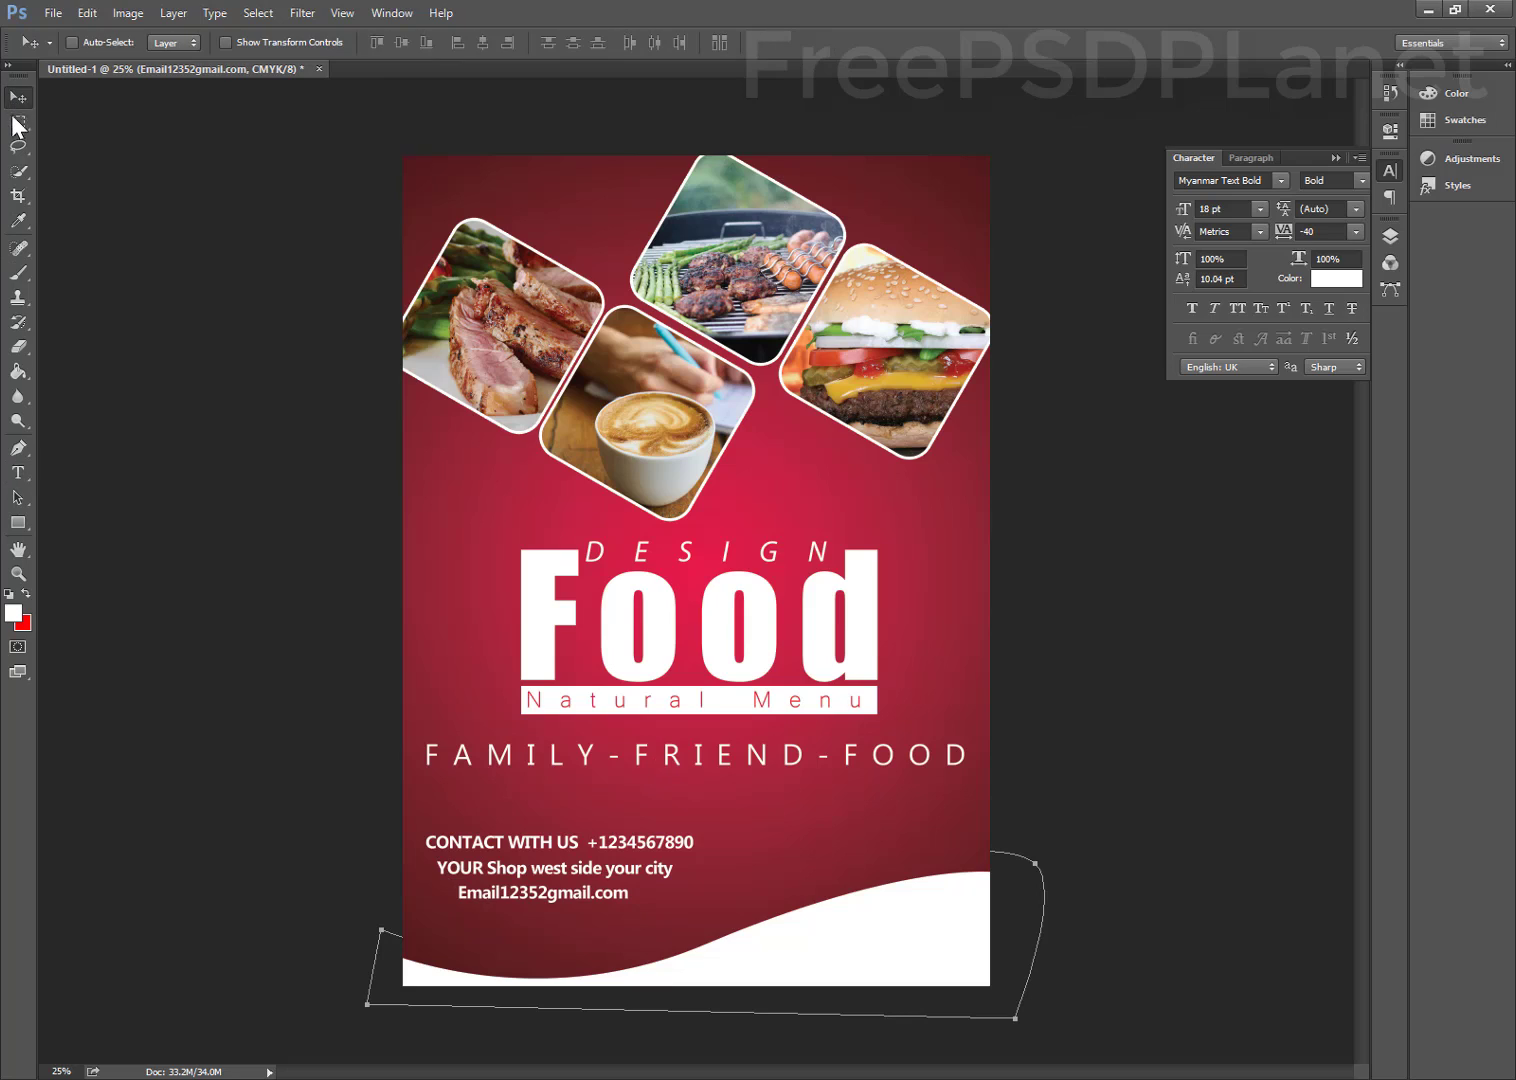
ctrl+click(520, 844)
ctrl+shift+click(529, 871)
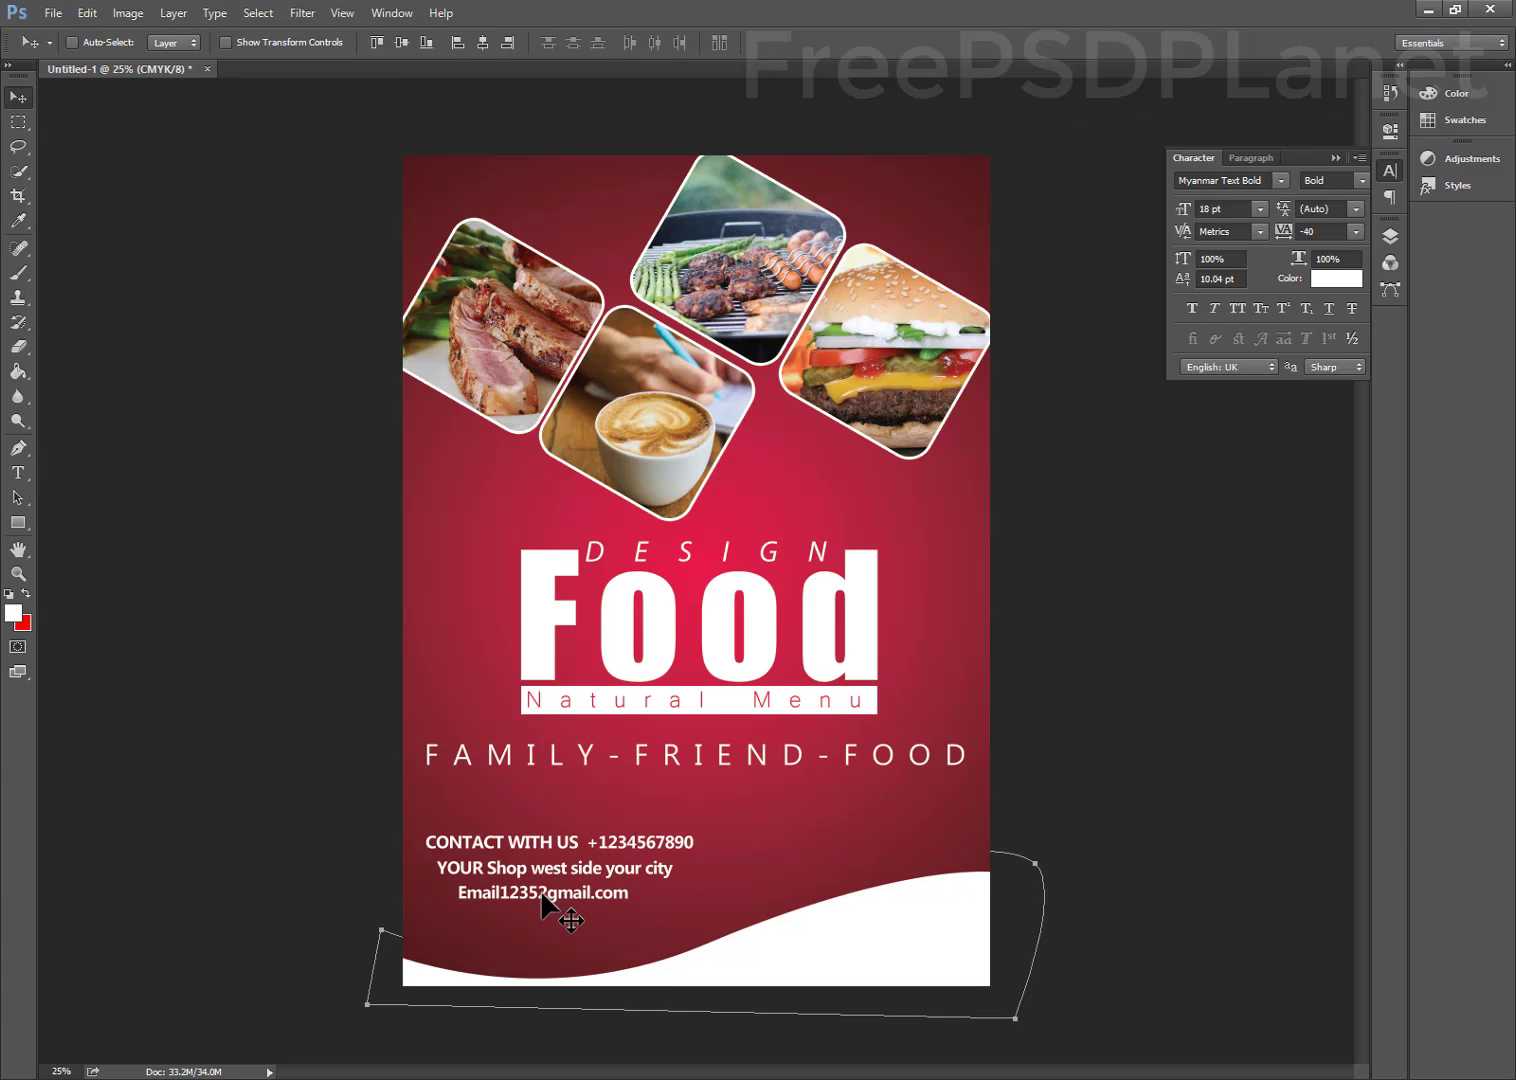
ctrl+shift+click(542, 890)
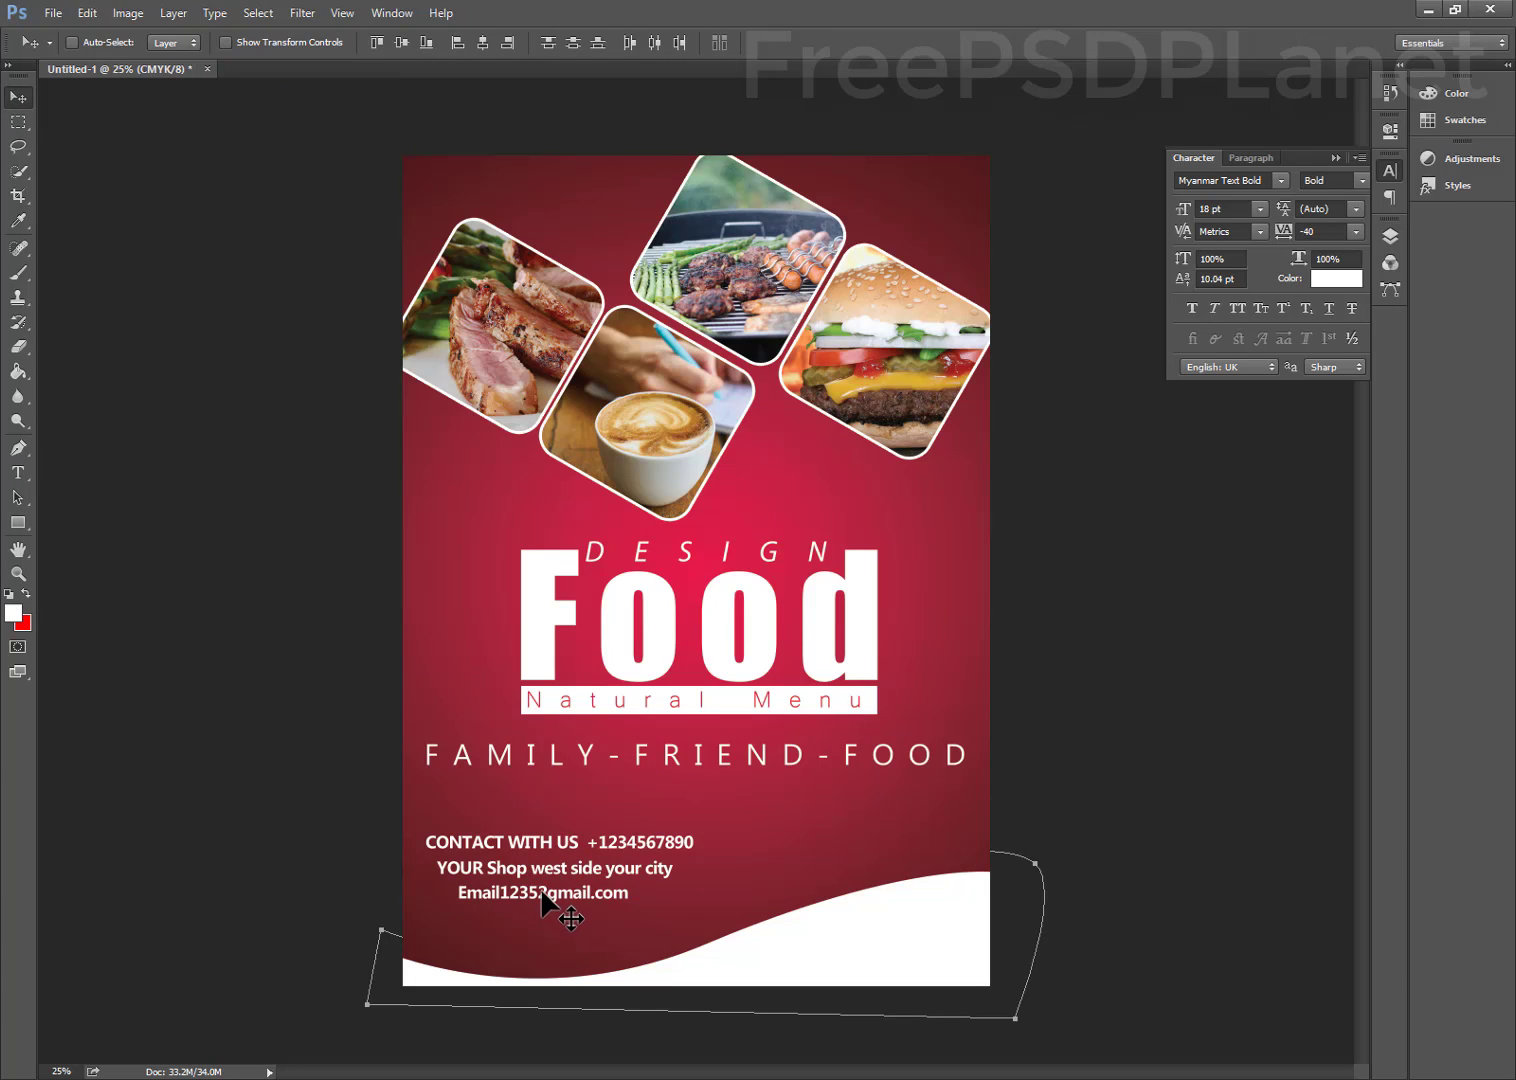
Set the three contact lines' font to Cambria Italic
click(1358, 180)
click(1340, 199)
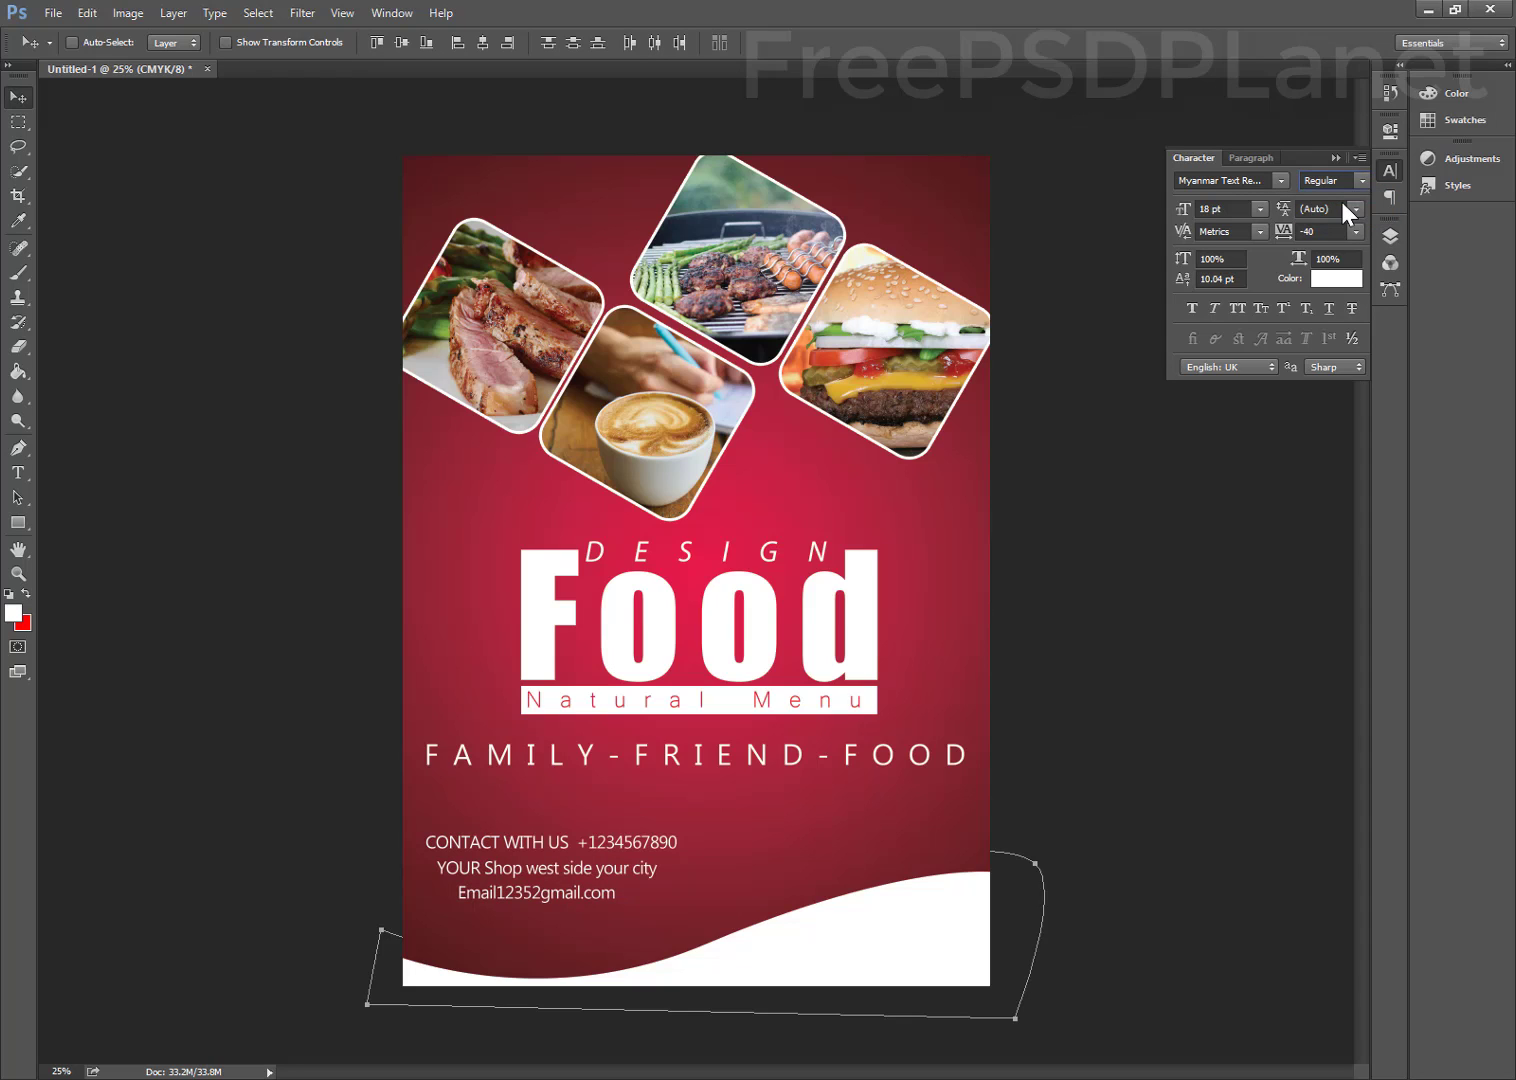
click(1267, 180)
click(1281, 181)
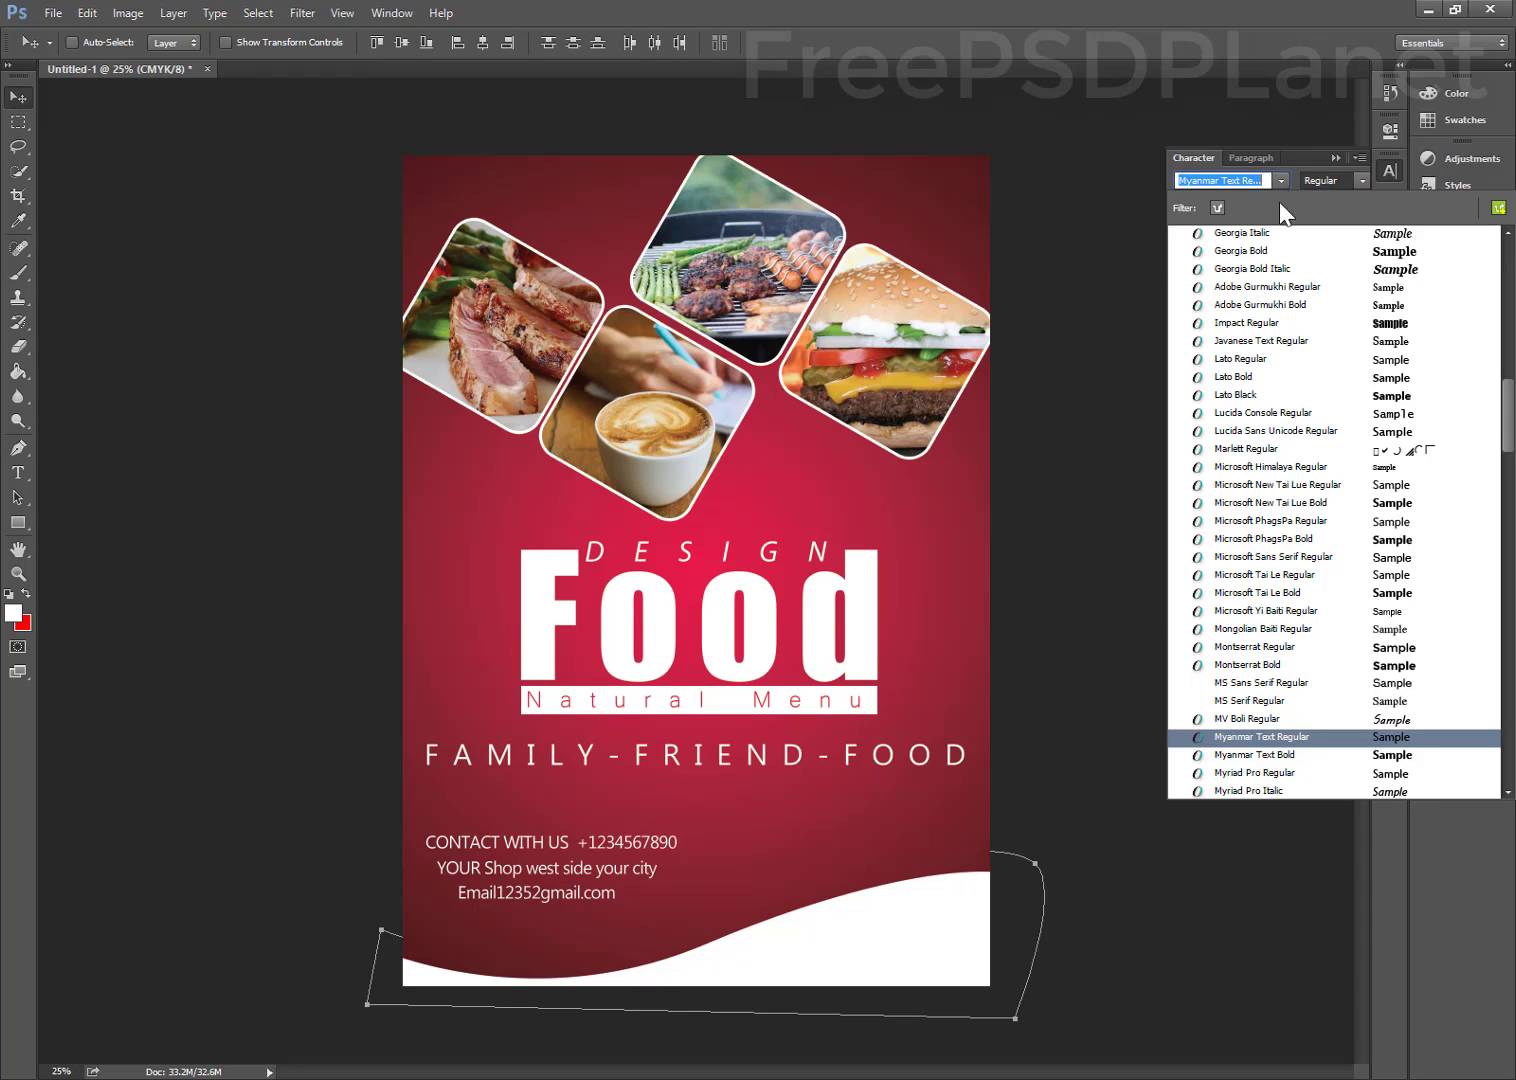
scroll(1360, 410, up, 4)
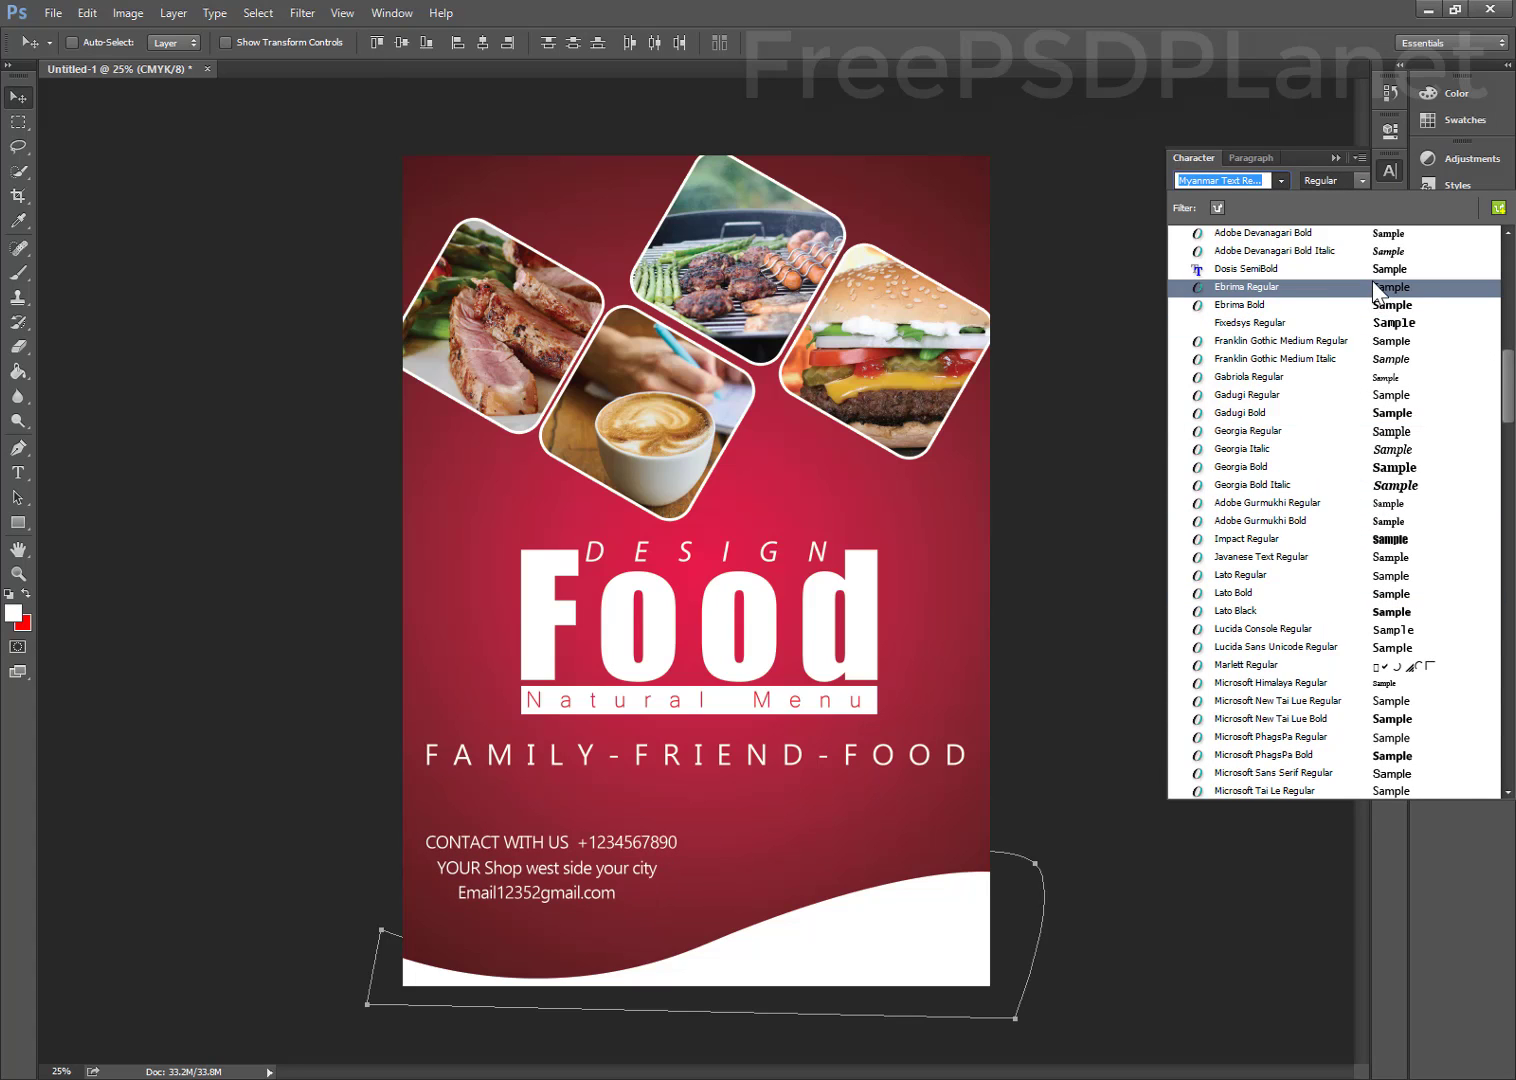
scroll(1376, 292, up, 7)
scroll(1378, 288, up, 6)
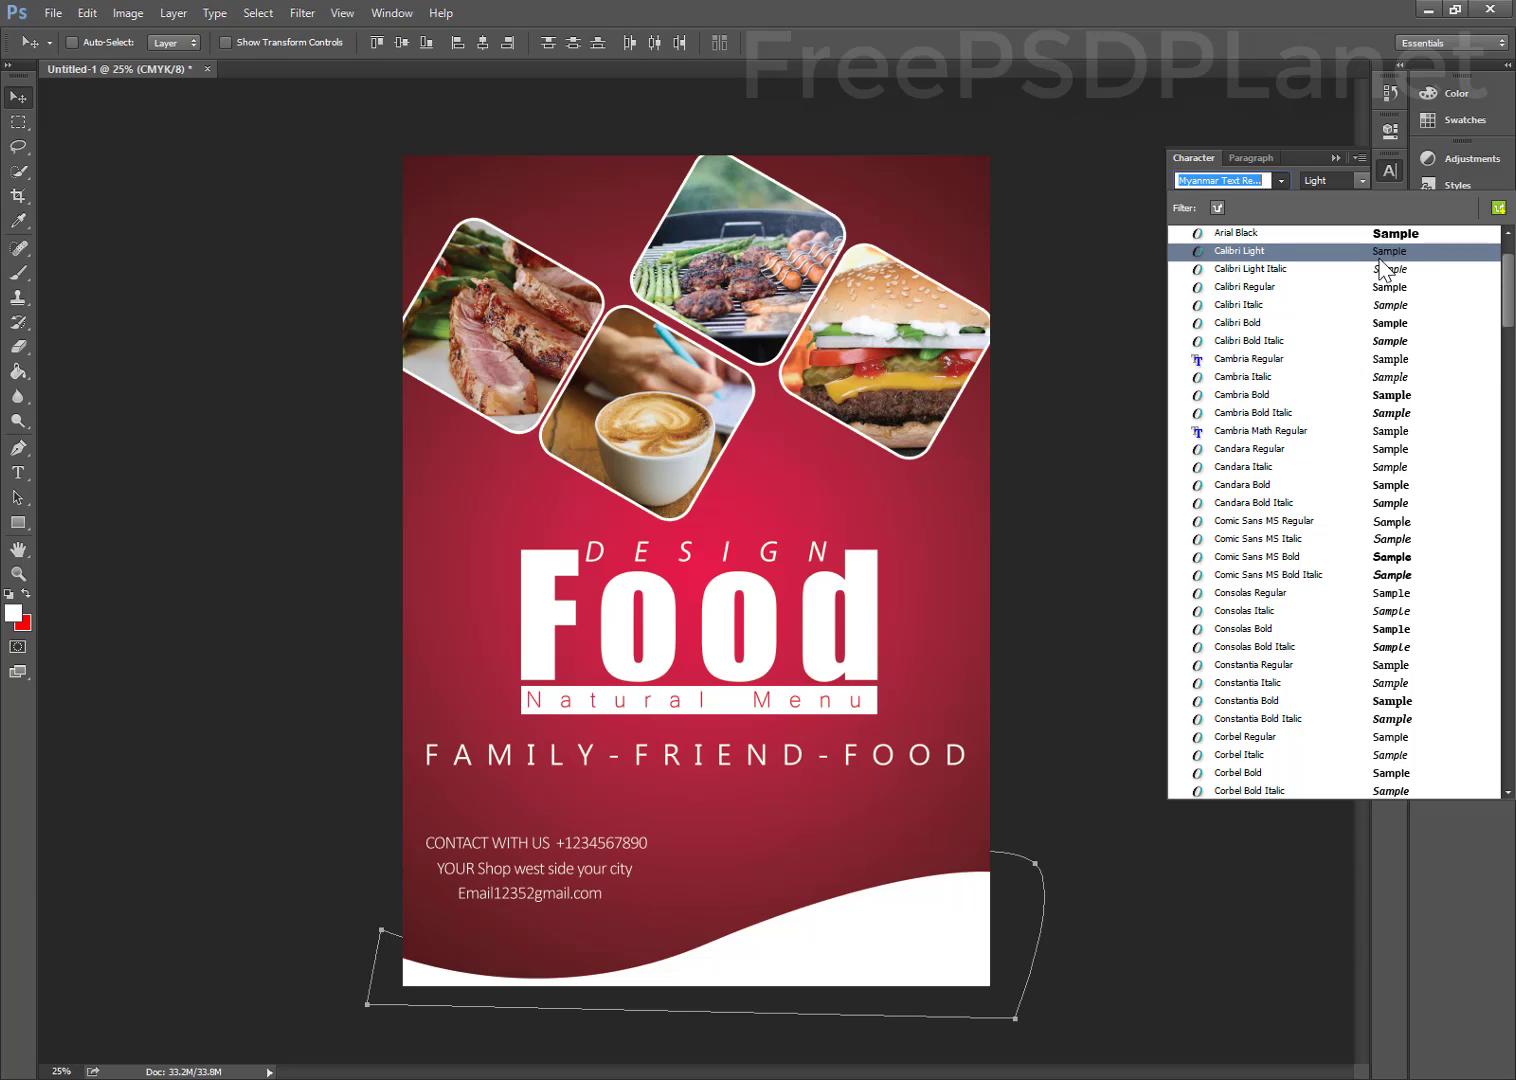
scroll(1381, 262, up, 2)
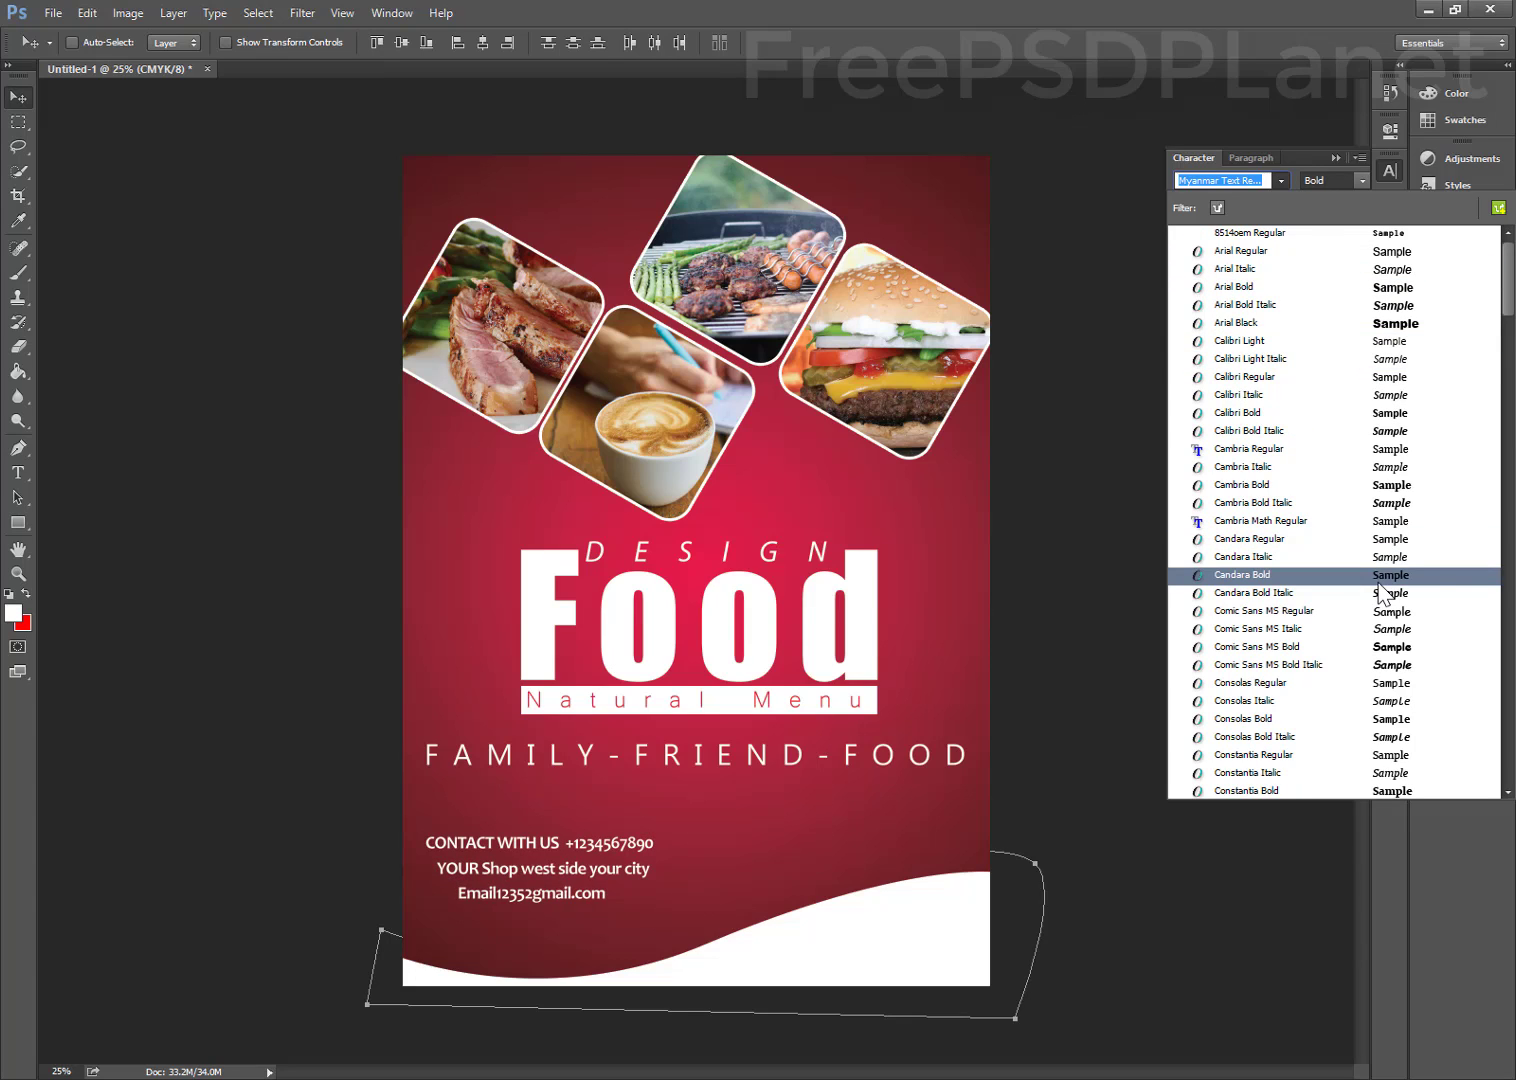
scroll(1381, 588, down, 5)
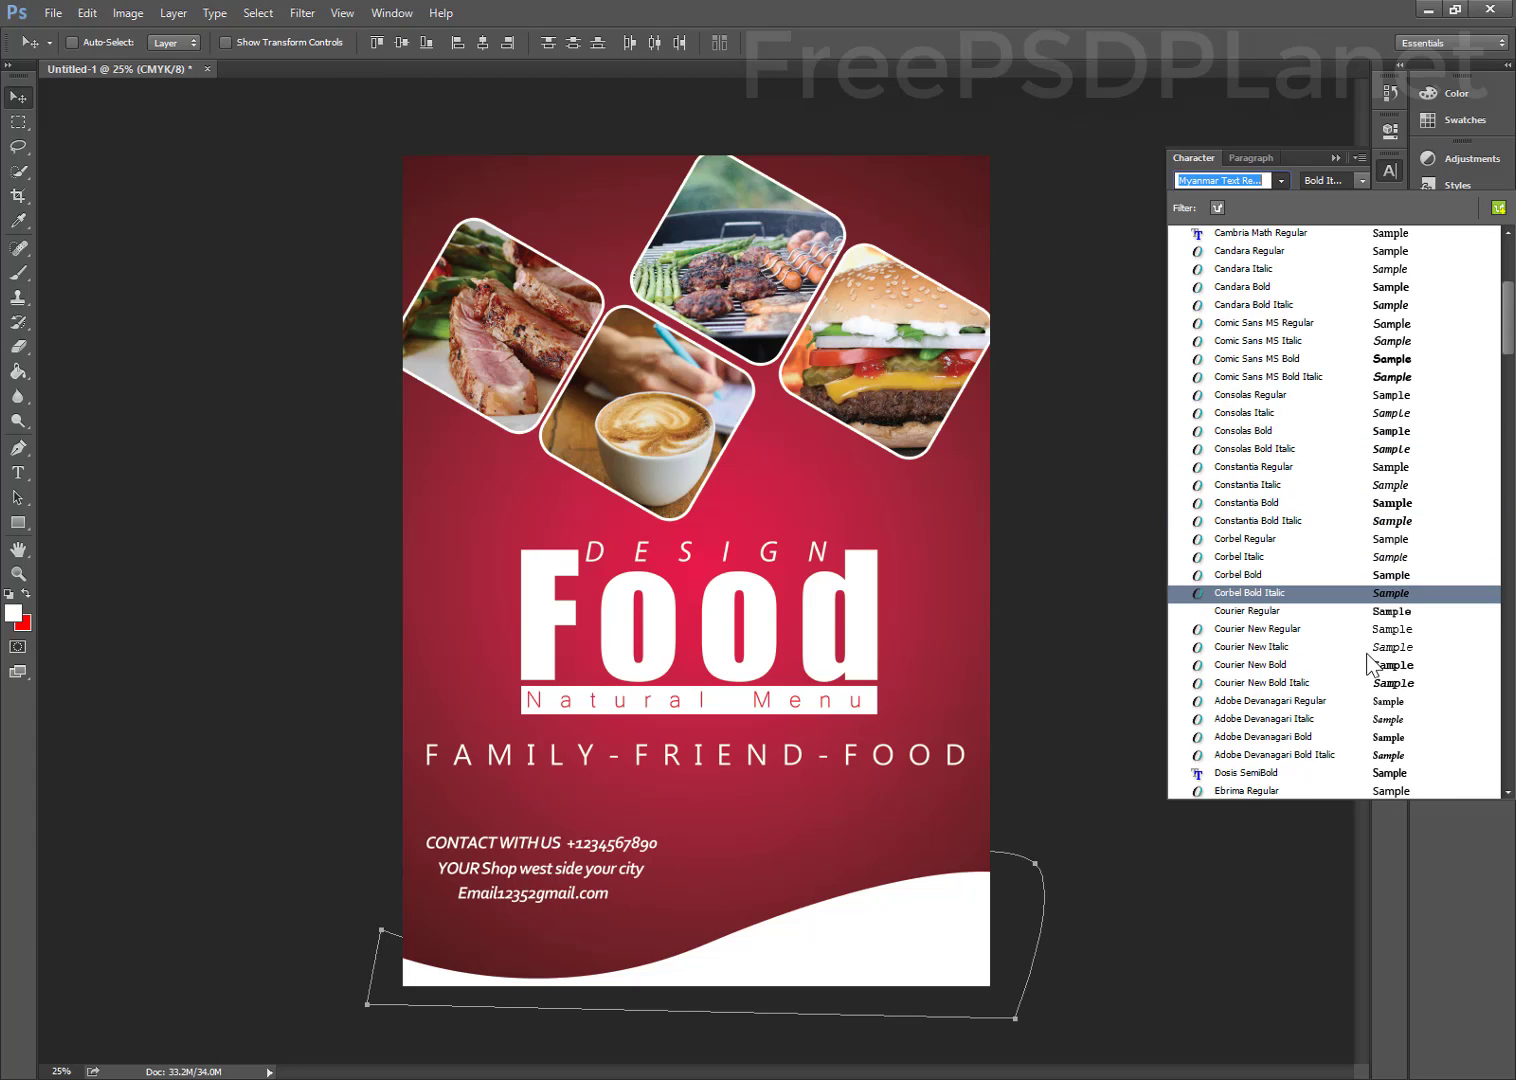
scroll(1377, 658, down, 5)
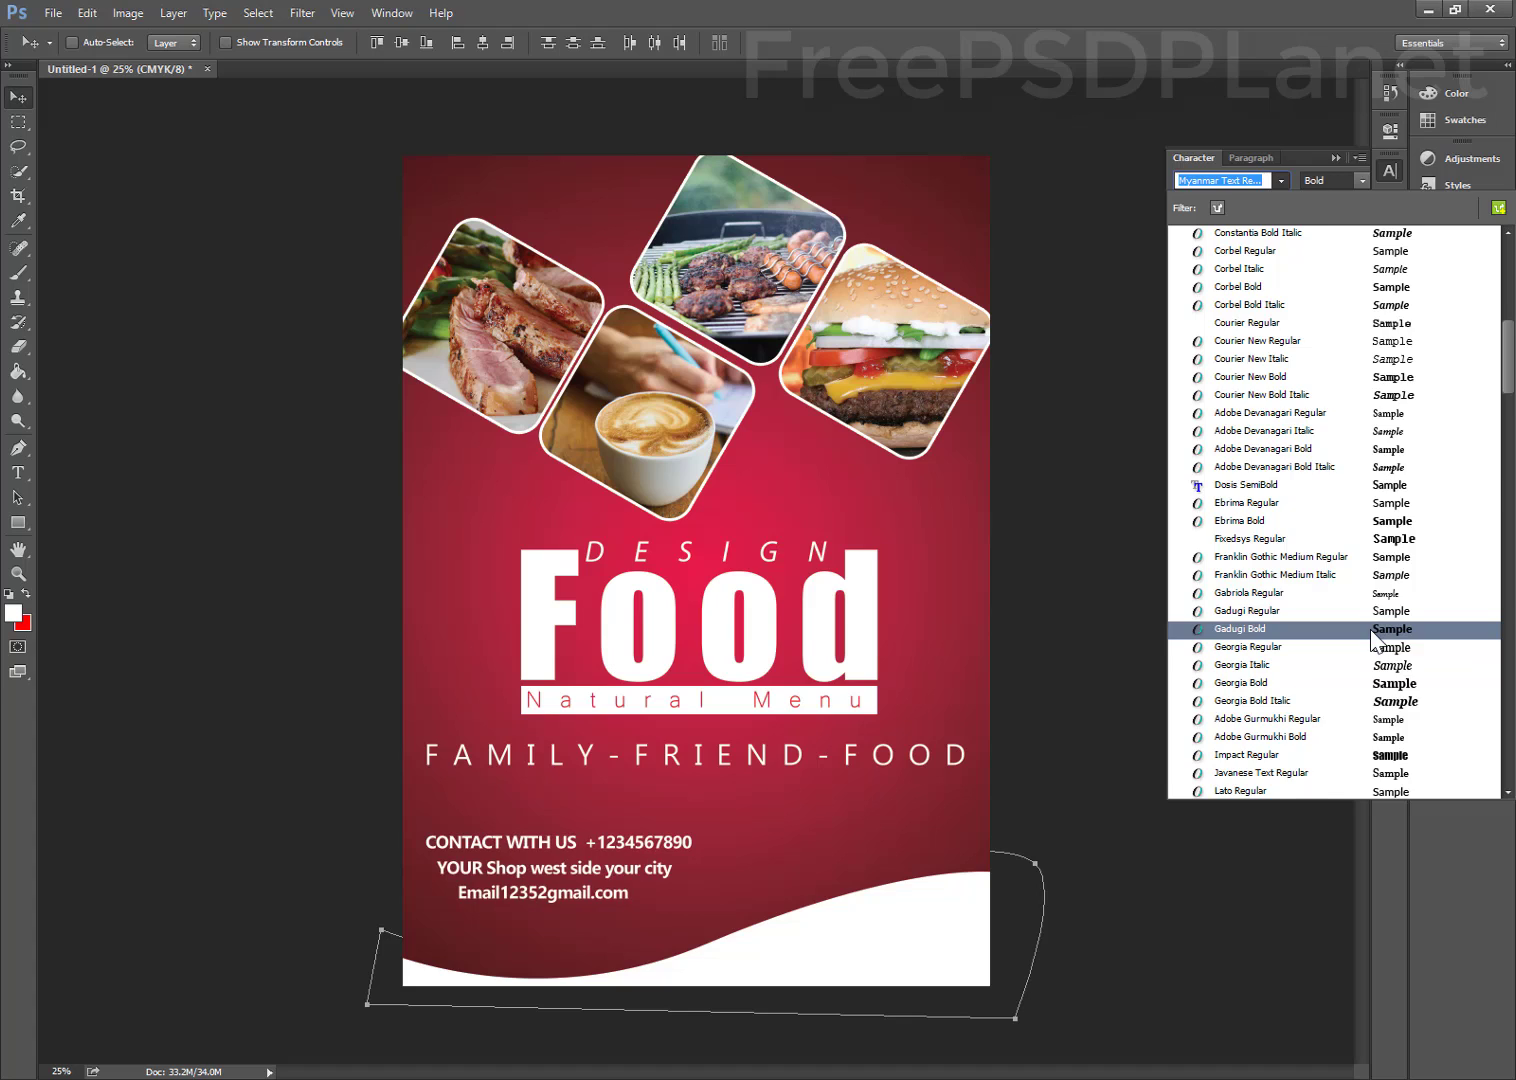
scroll(1372, 640, down, 5)
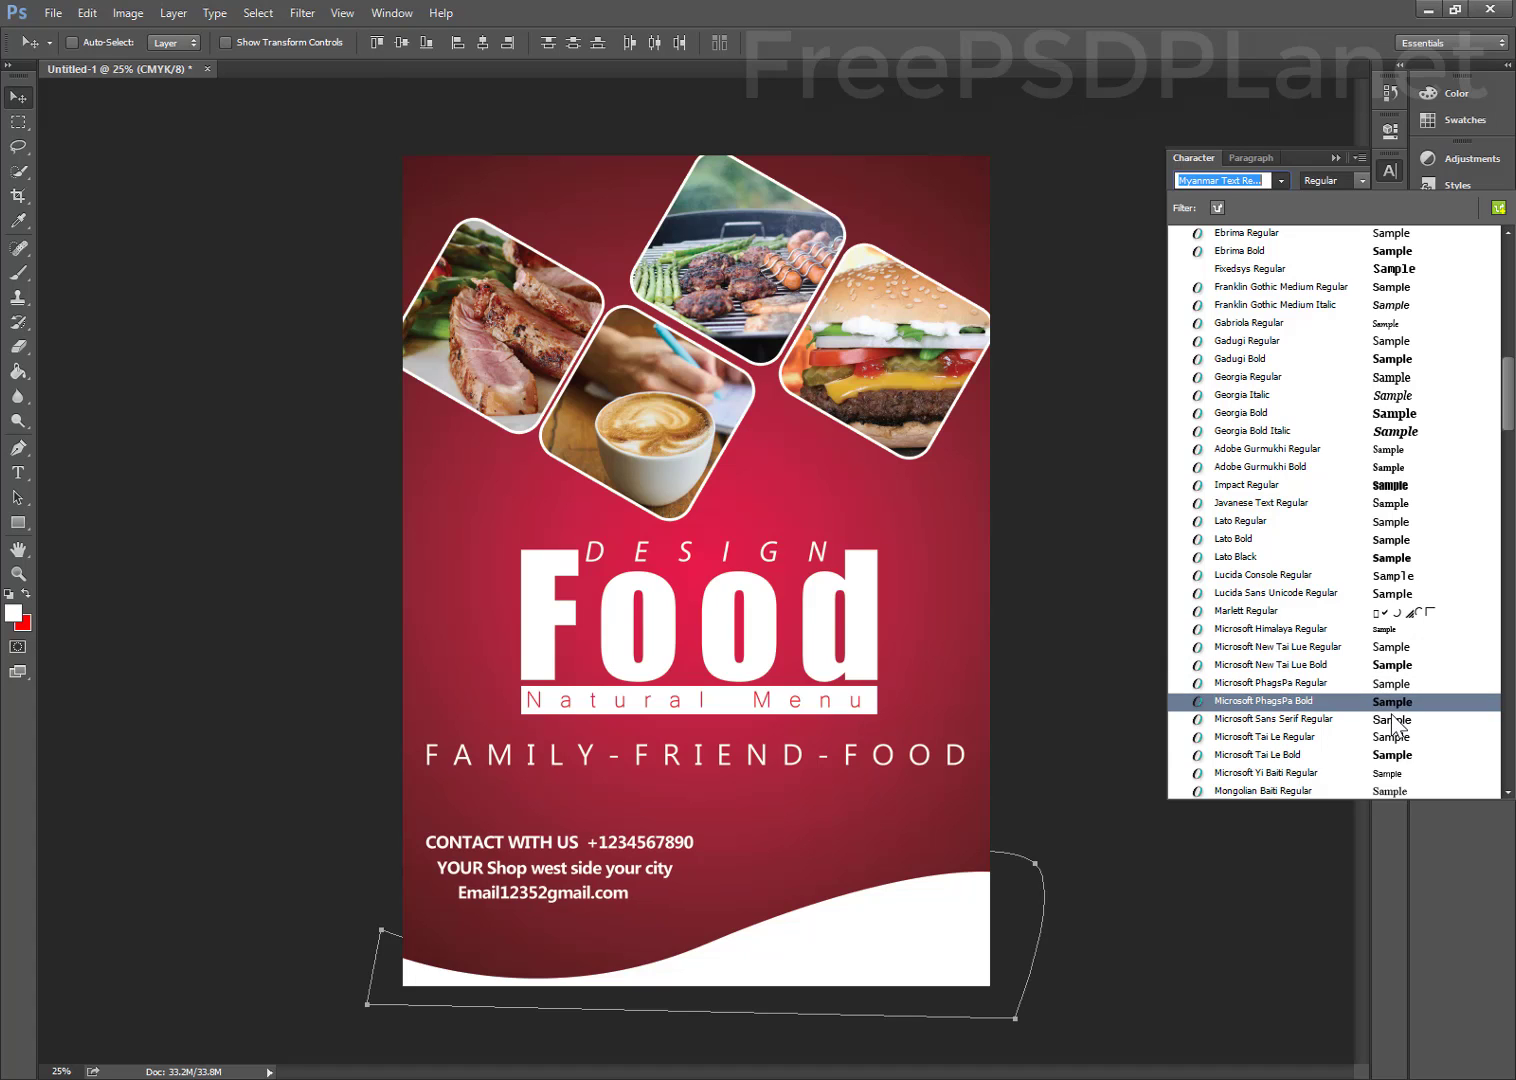
scroll(1395, 700, down, 6)
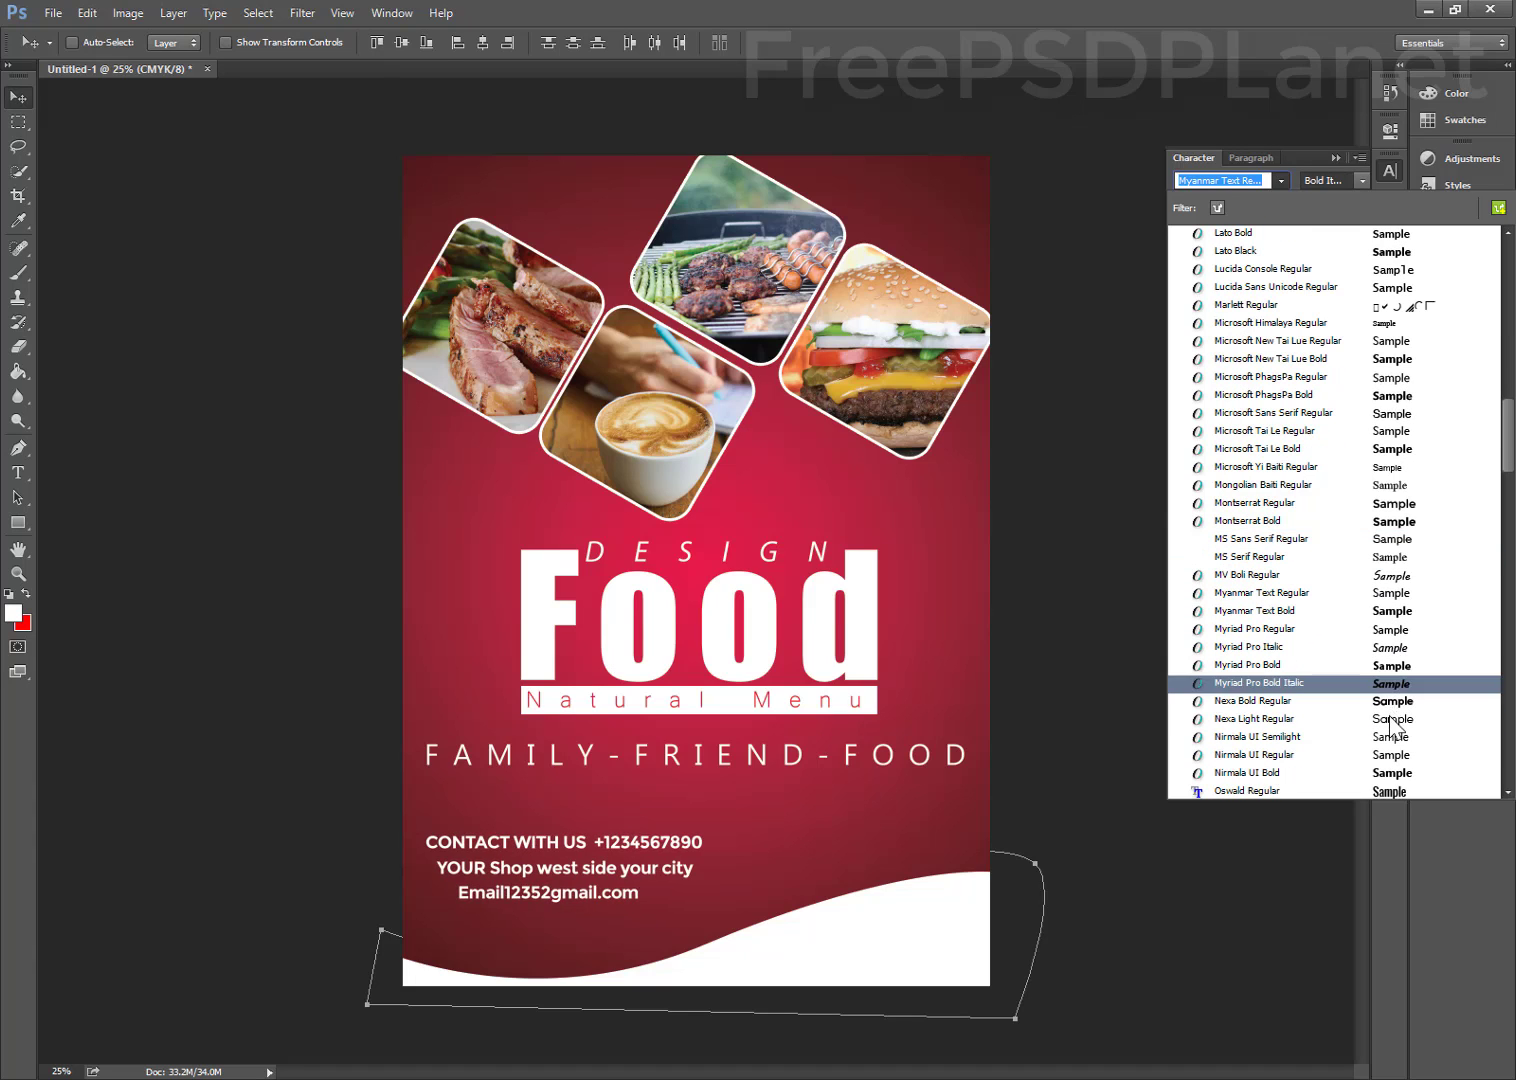
scroll(1390, 728, down, 8)
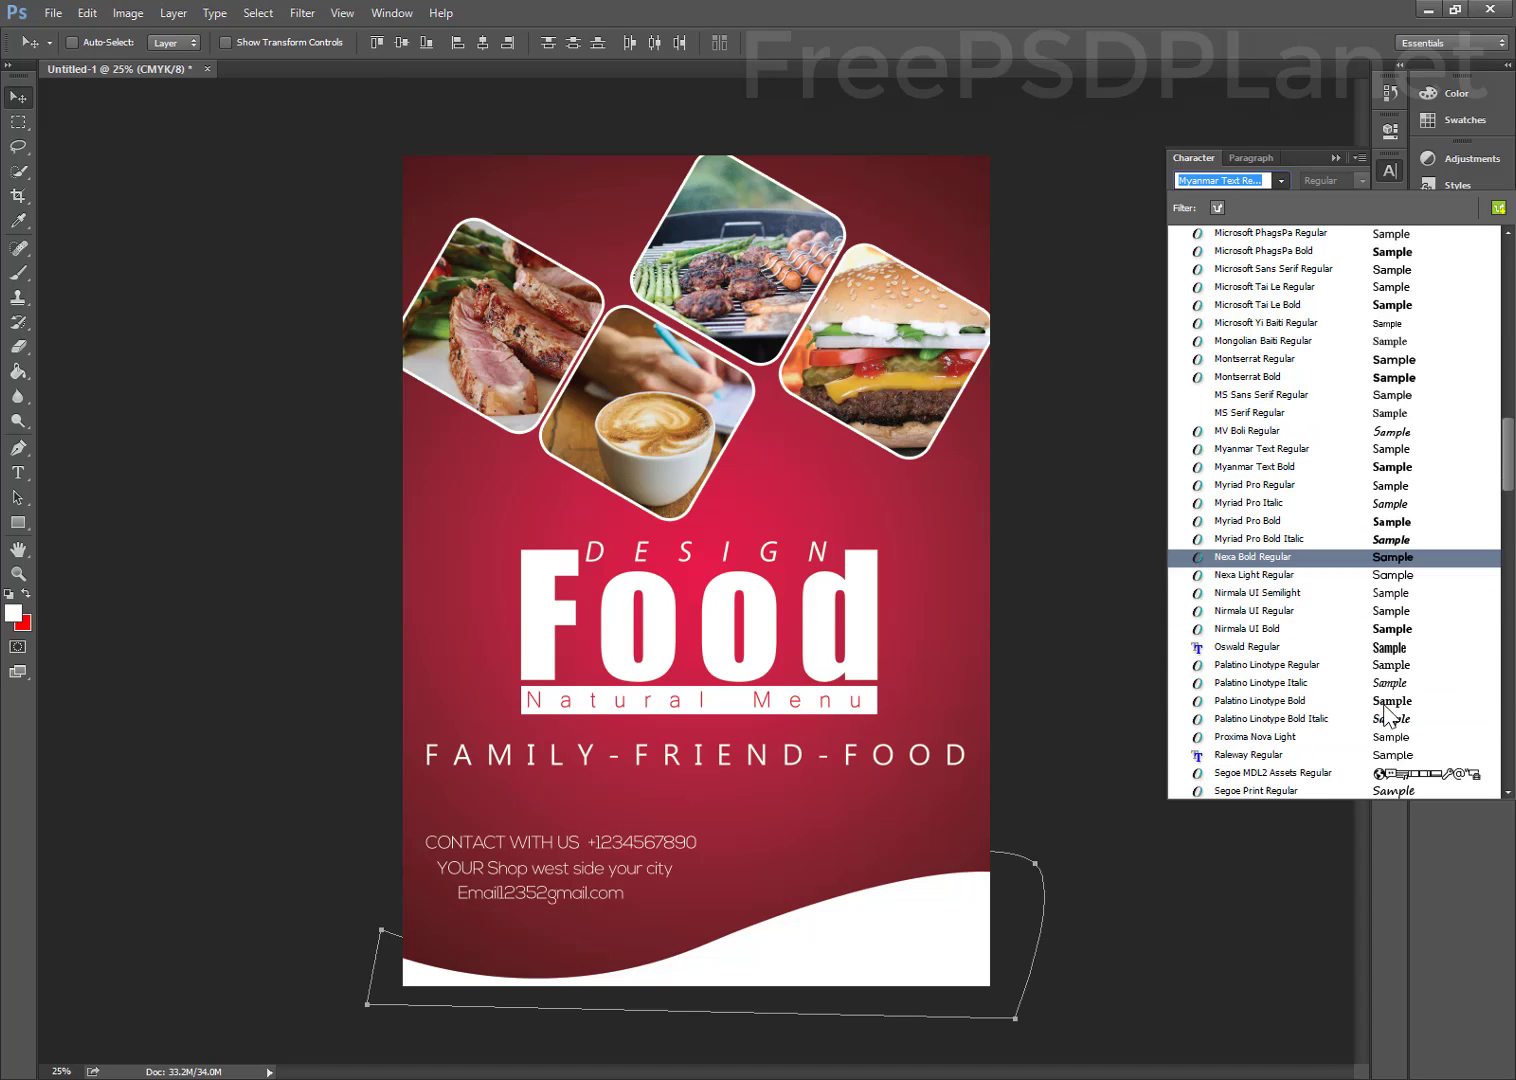
scroll(1388, 712, down, 3)
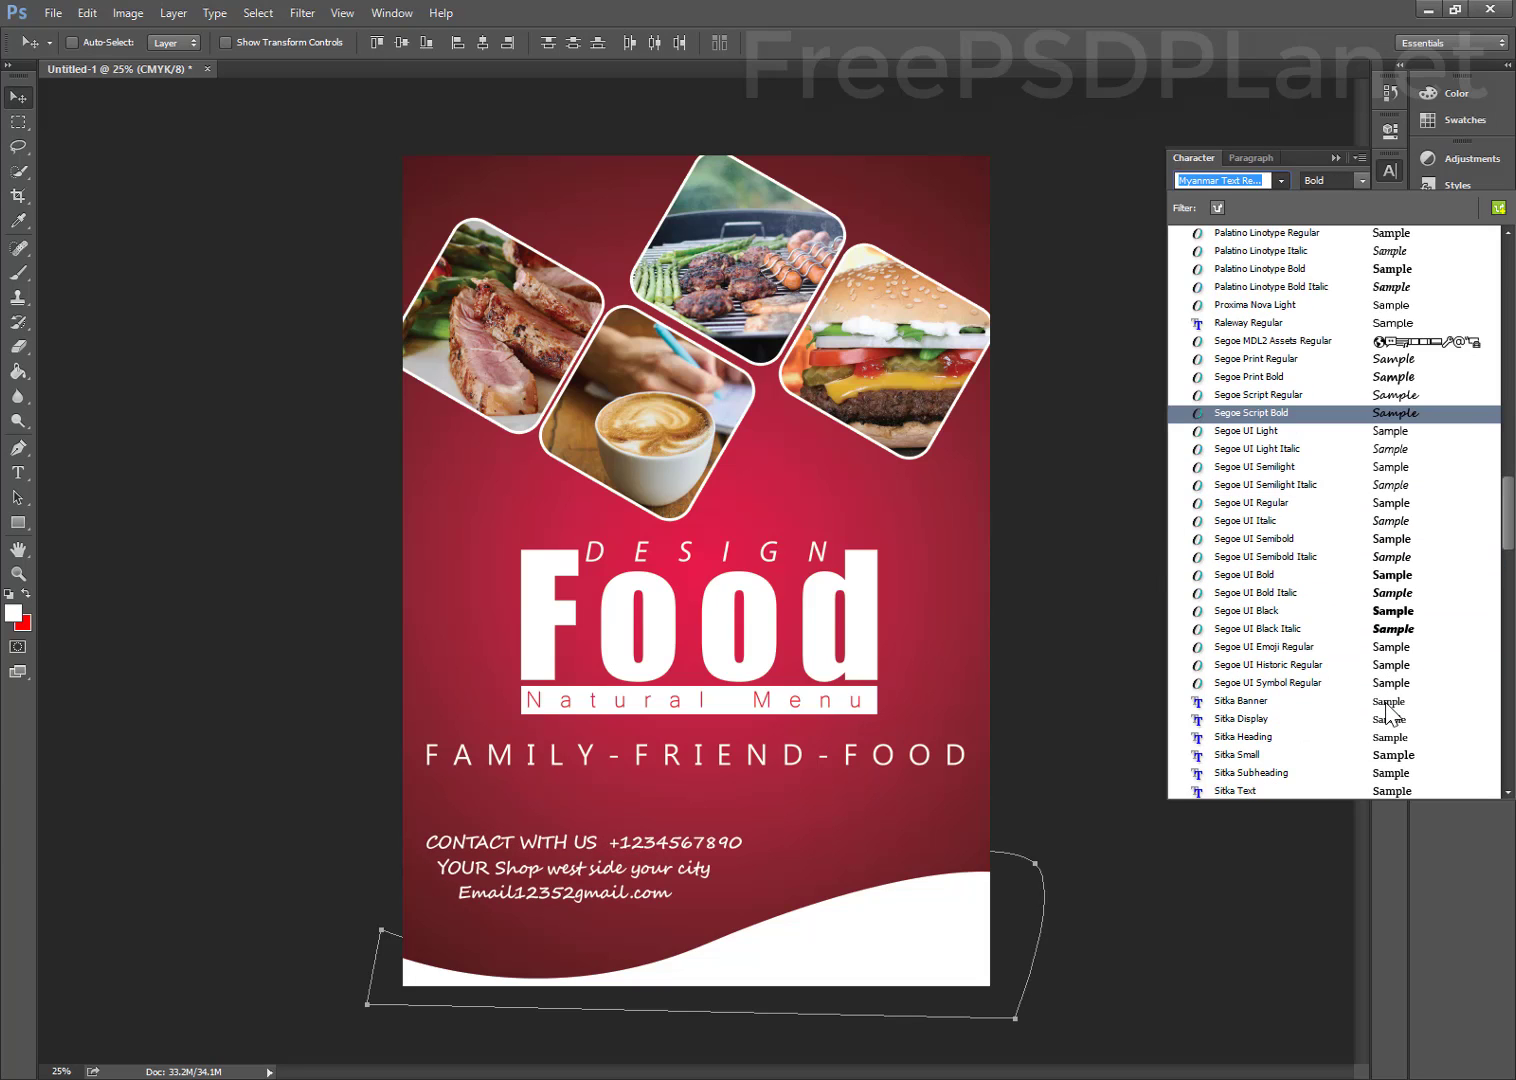
scroll(1388, 710, down, 8)
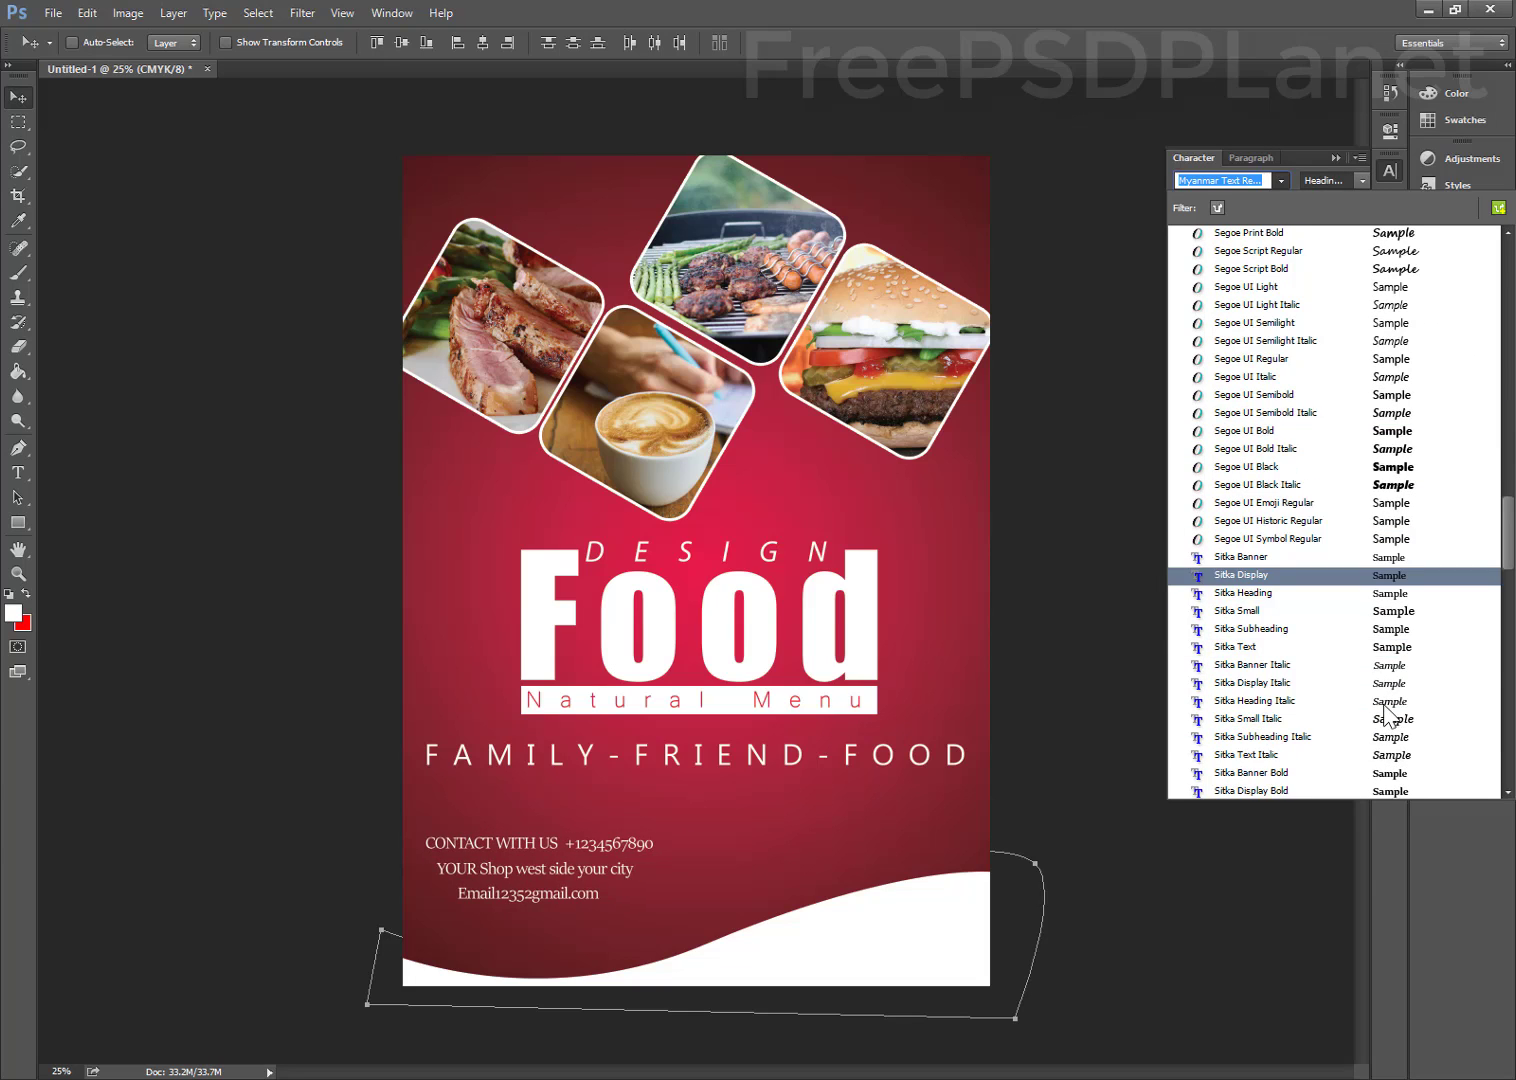
scroll(1387, 720, down, 5)
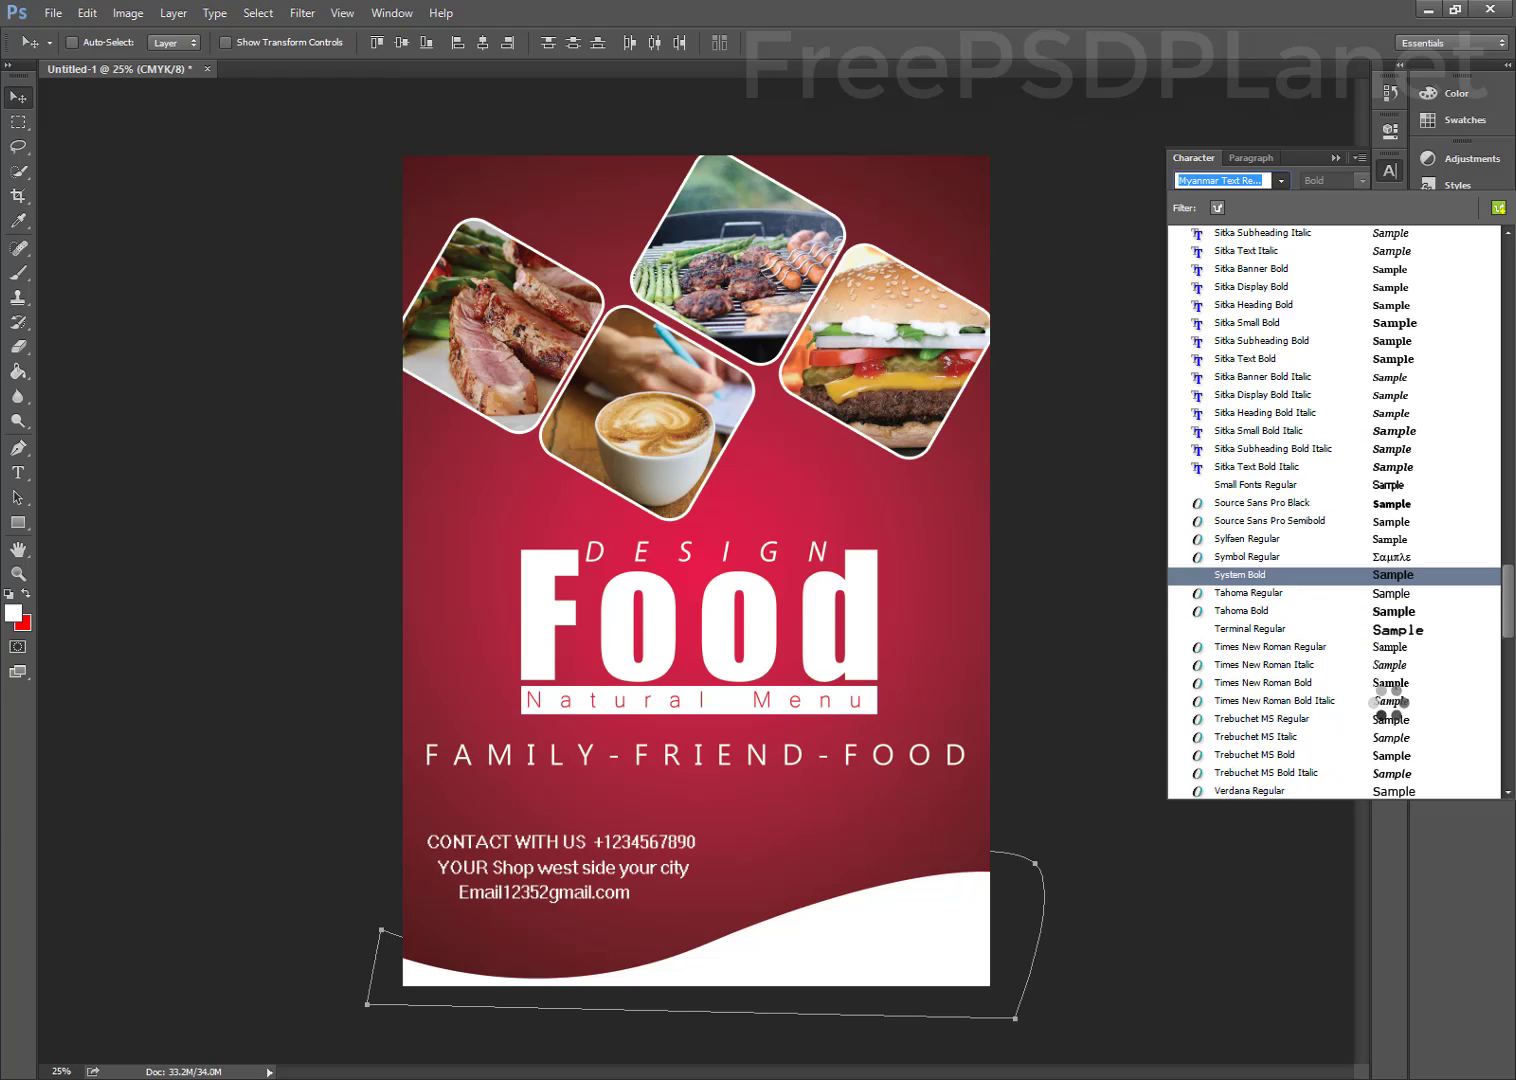
scroll(1388, 740, down, 3)
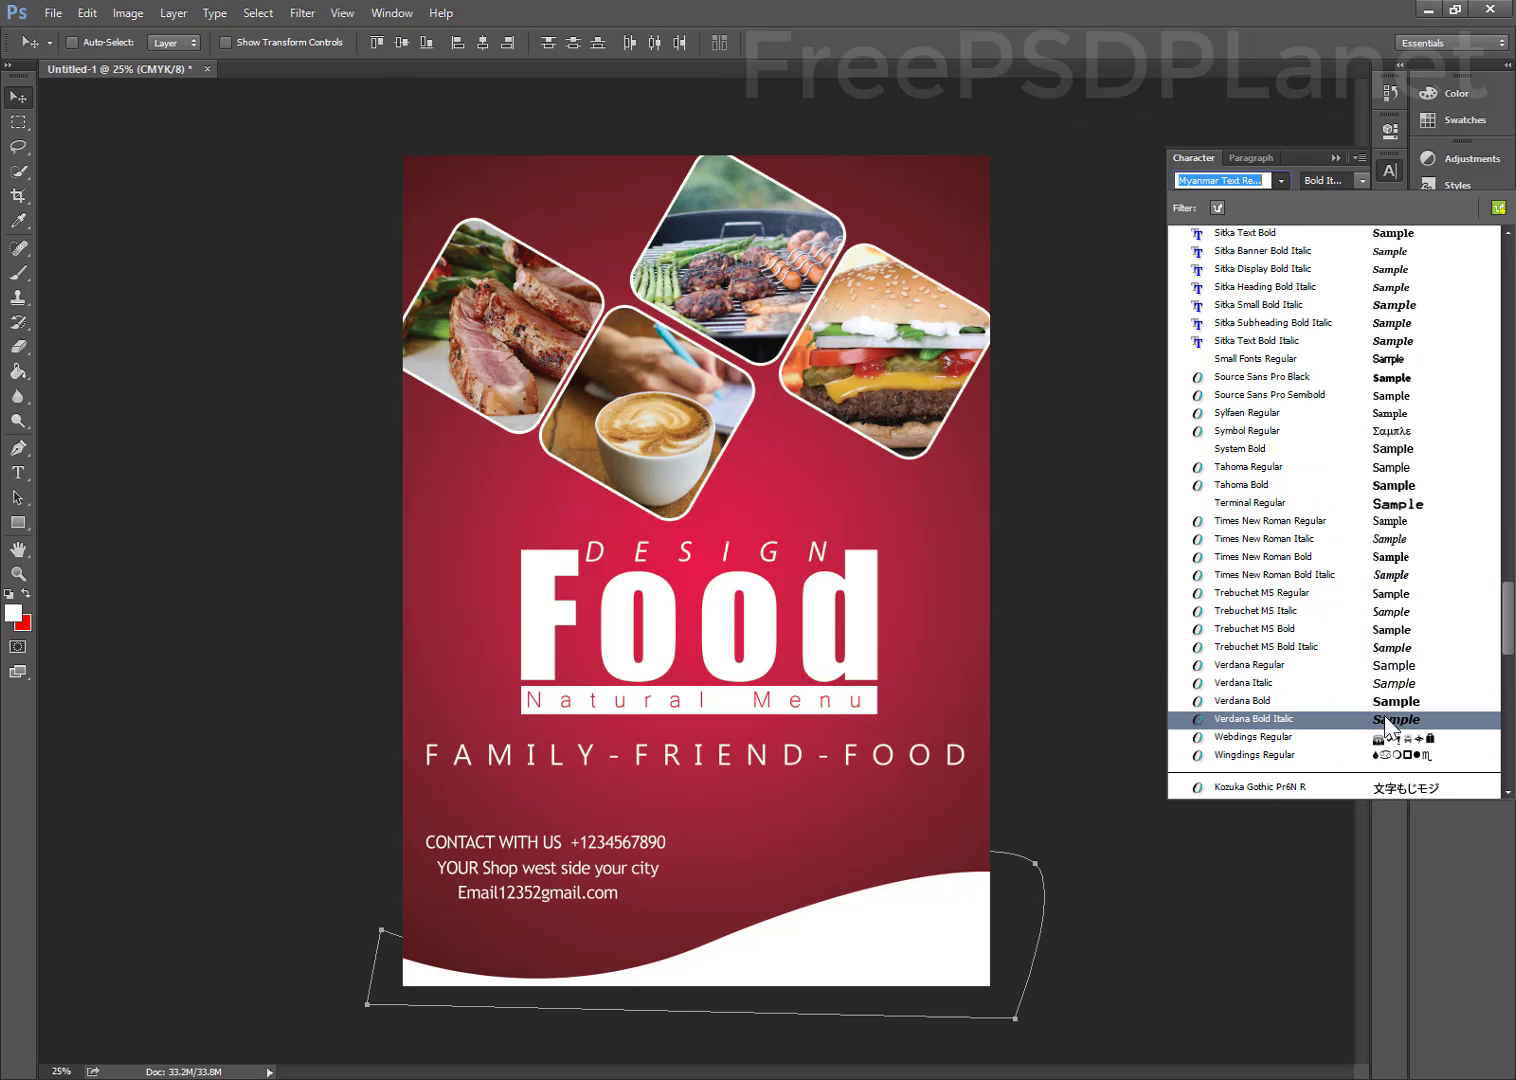
scroll(1398, 690, down, 4)
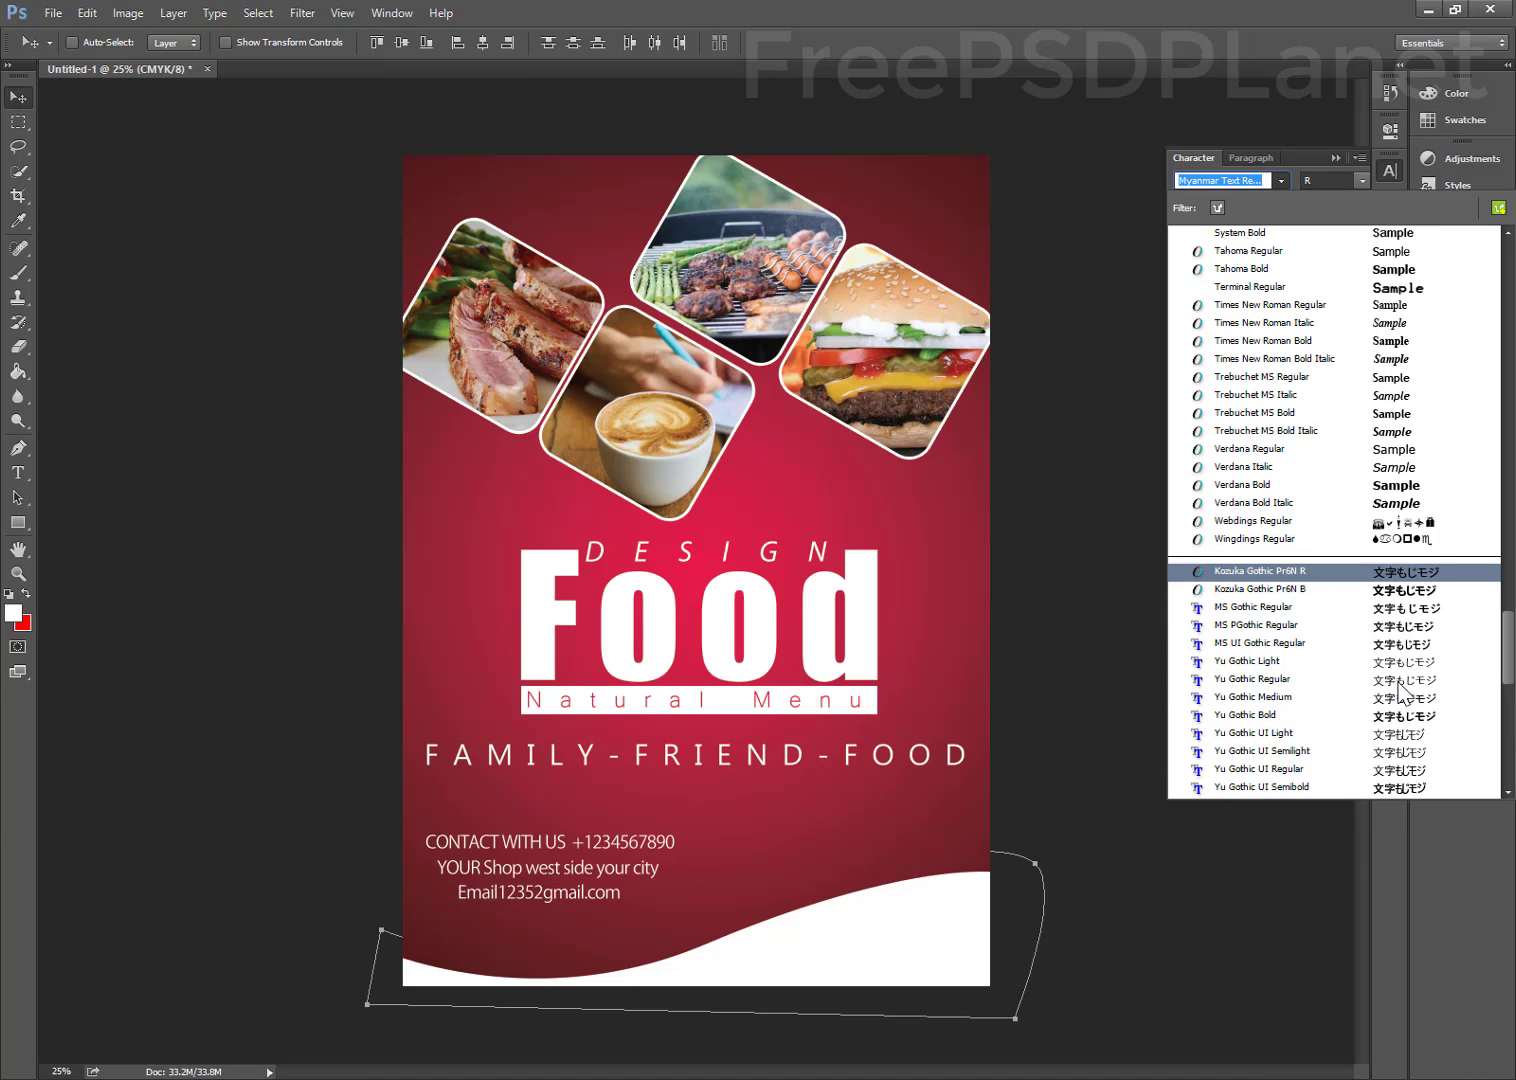
drag(1509, 660, 1507, 790)
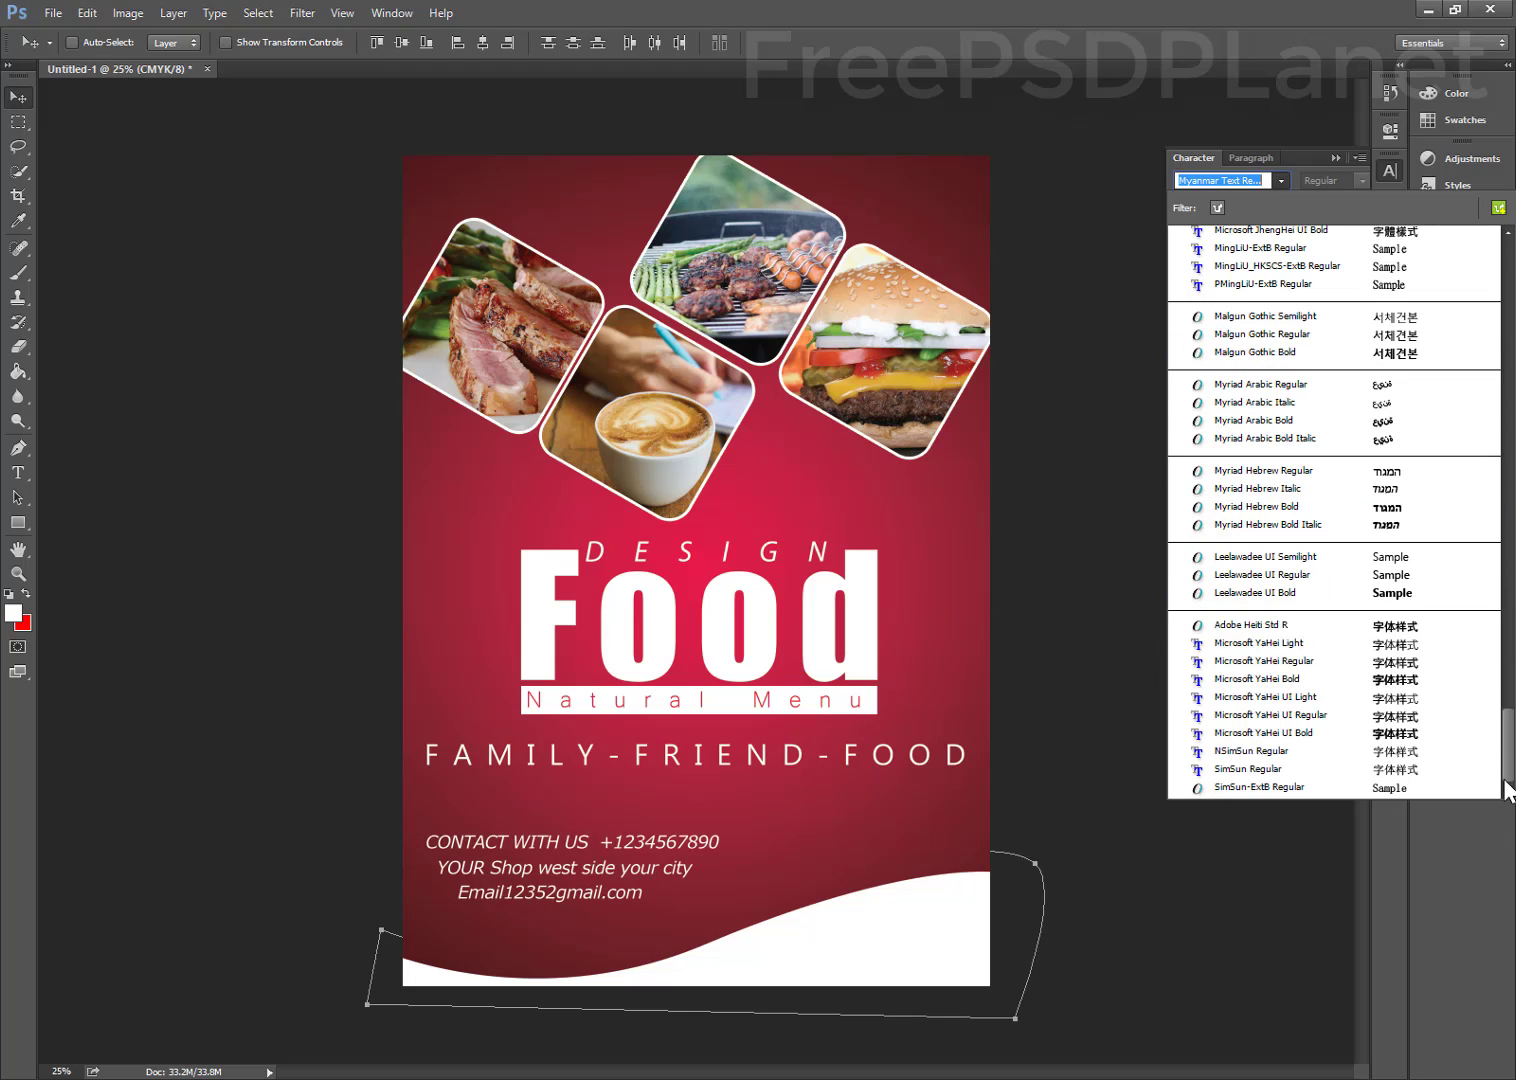
drag(1494, 585, 1476, 303)
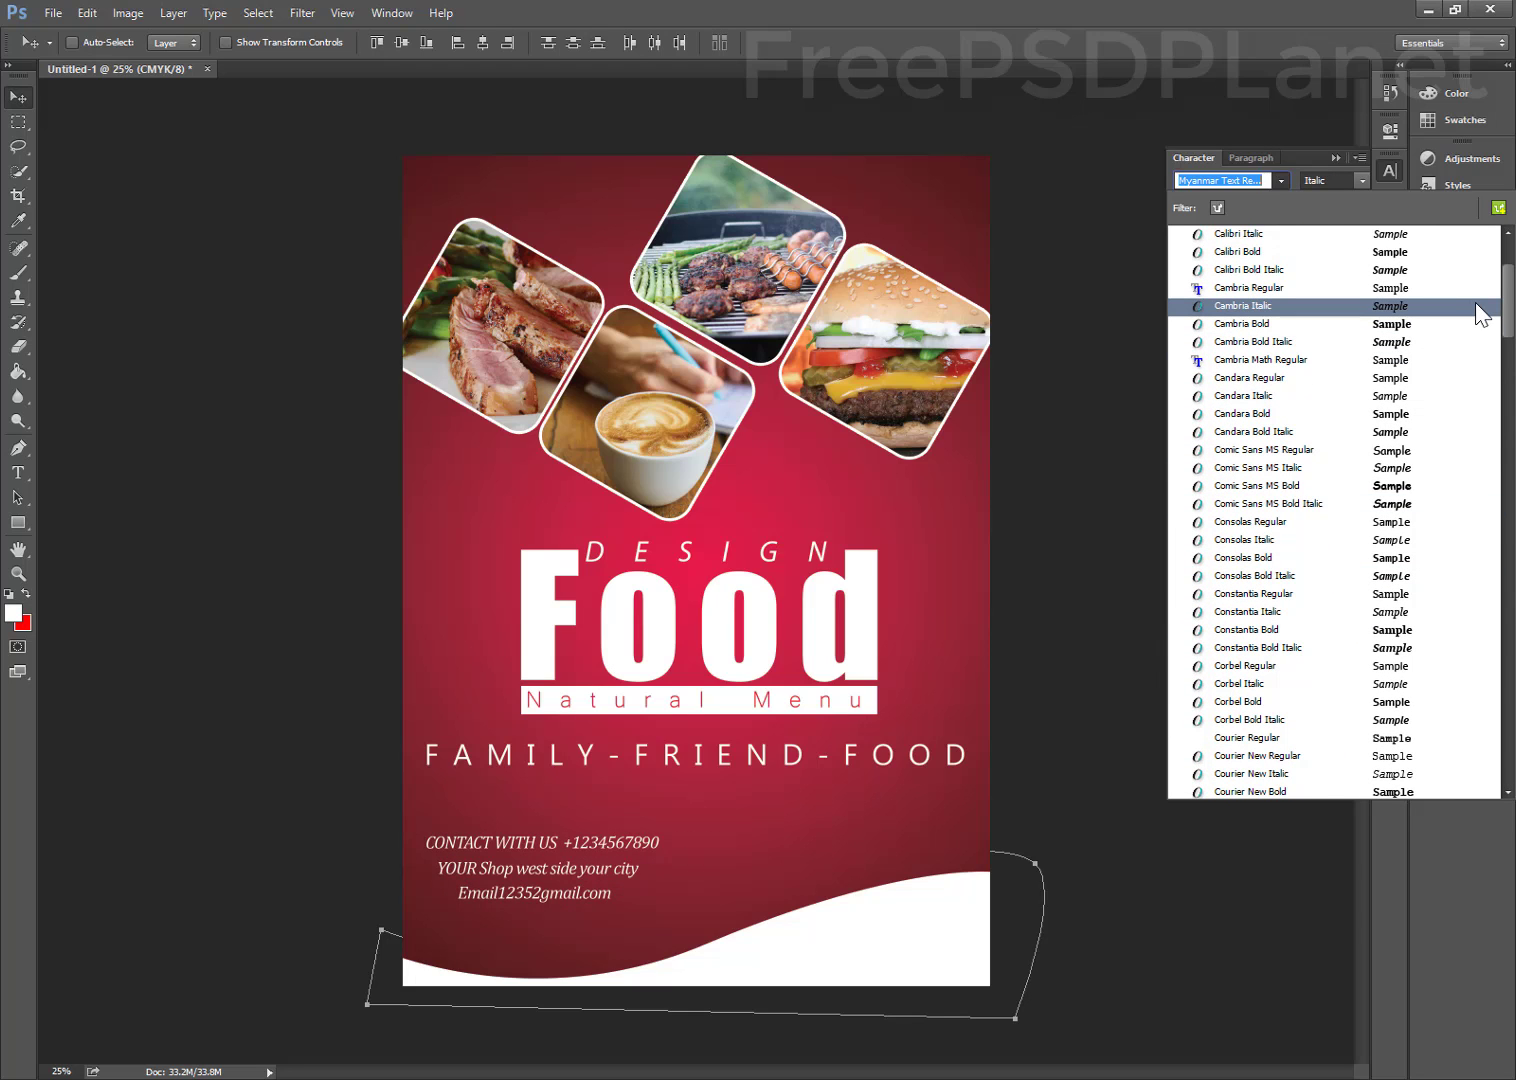
click(1430, 306)
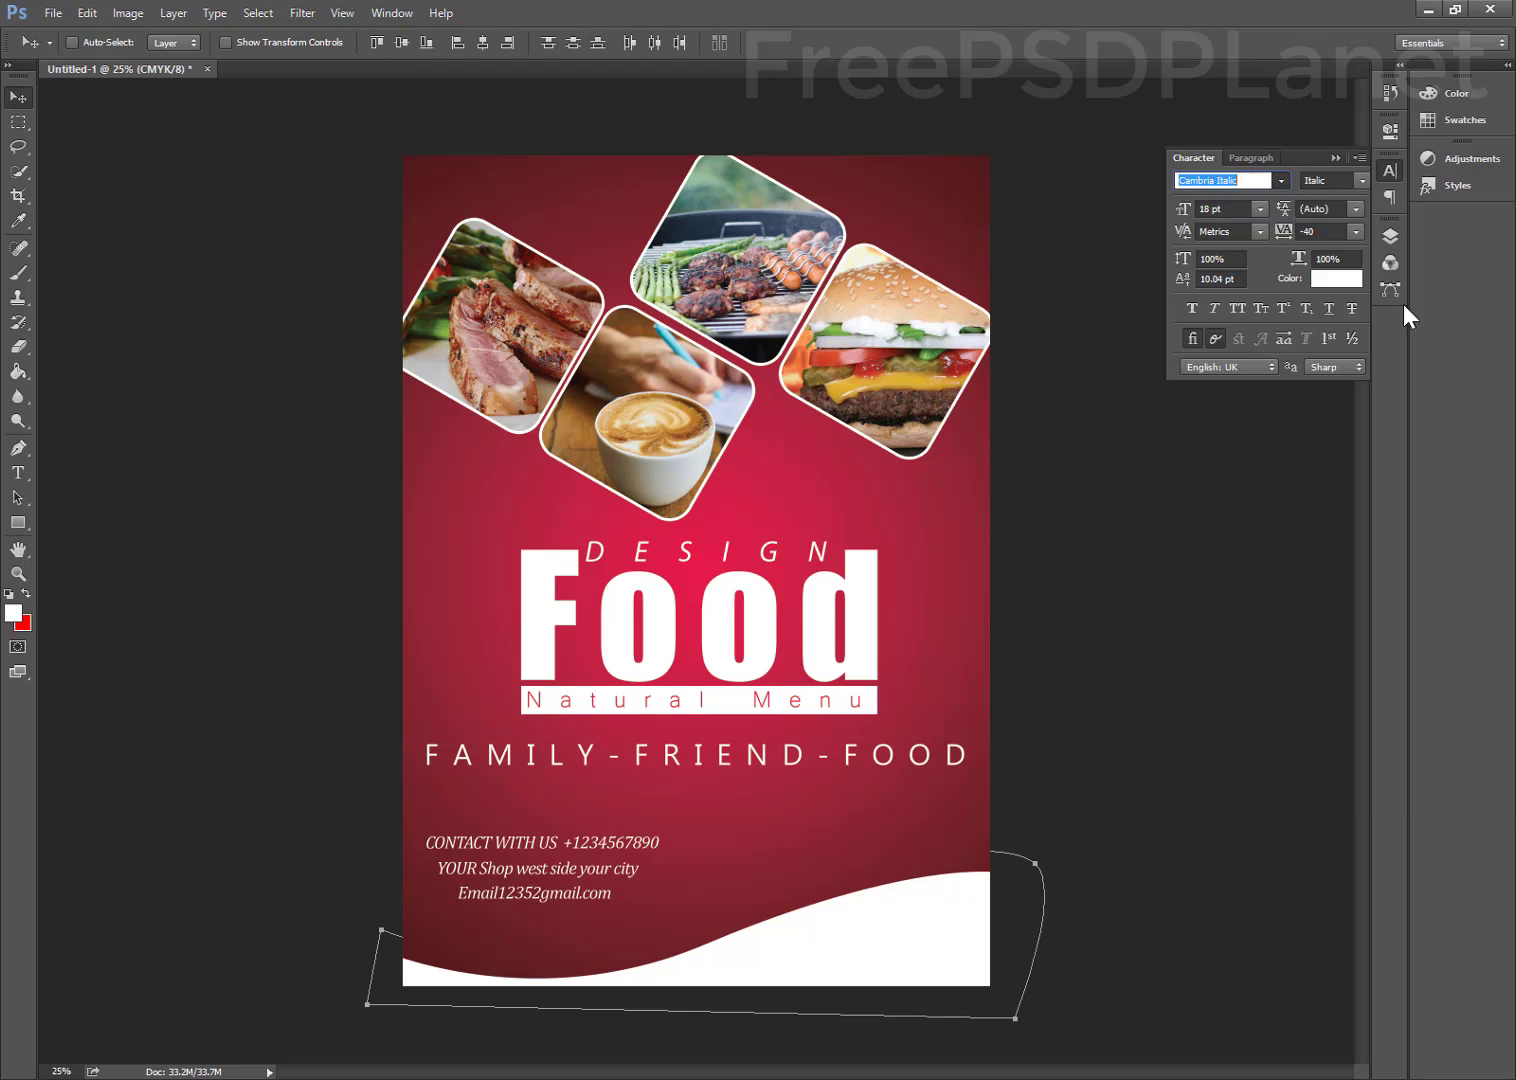
Reduce the contact text size to 12 pt
click(1212, 206)
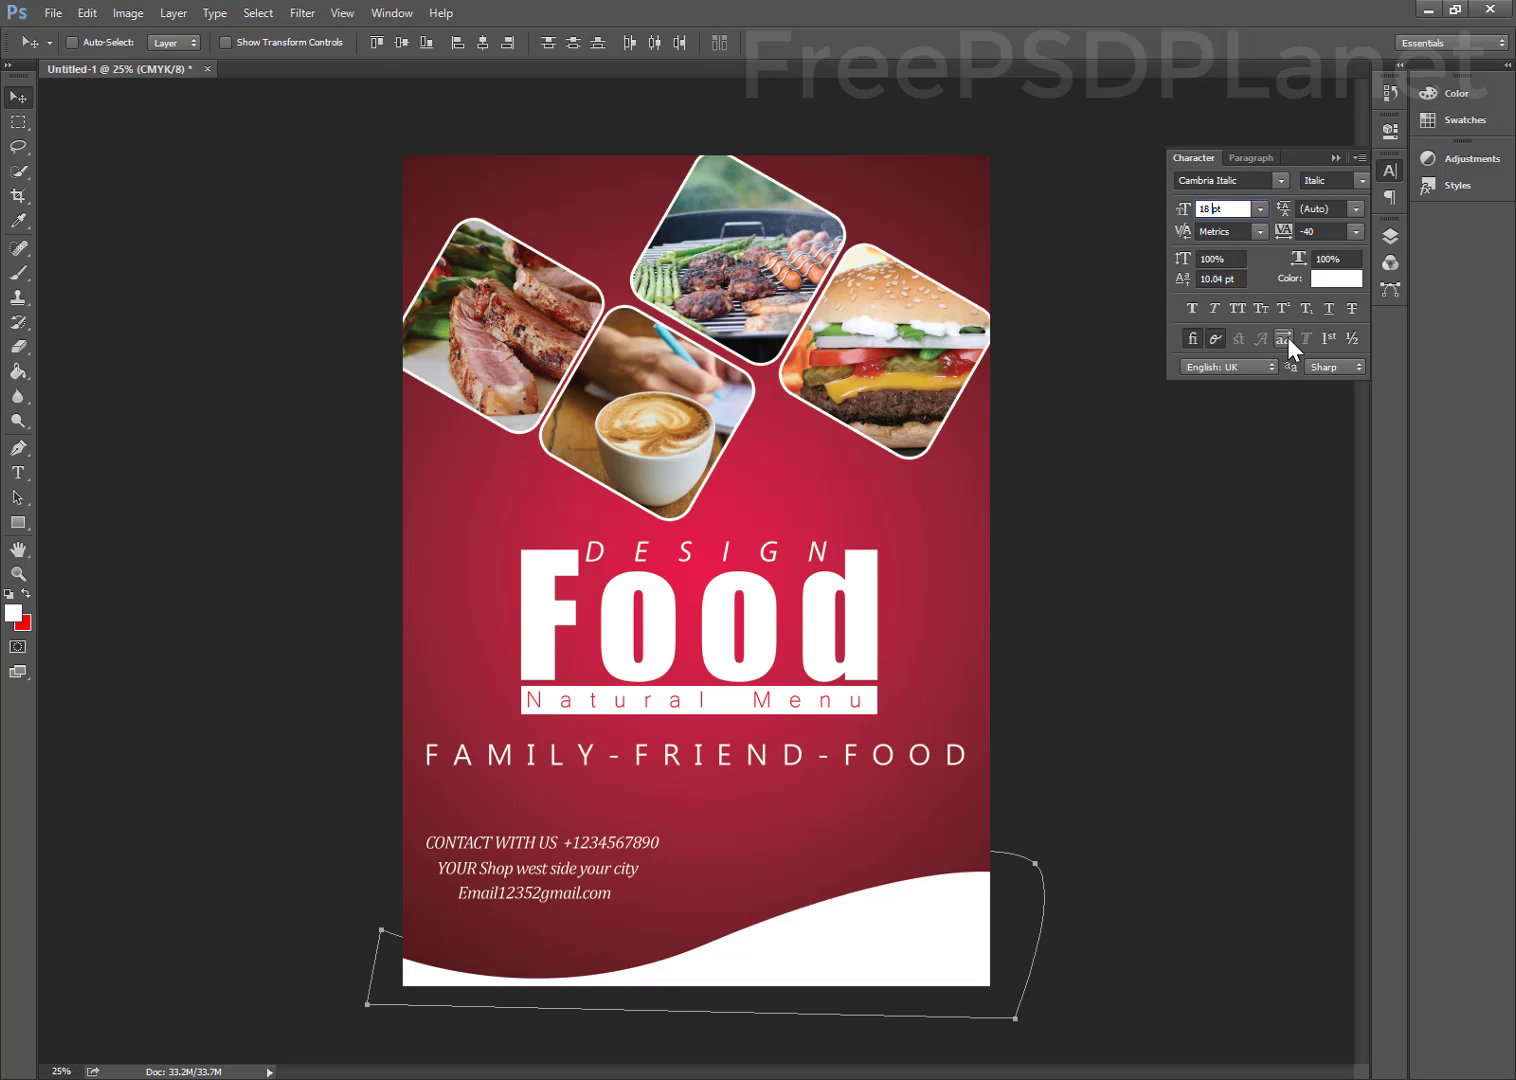
key(BackSpace)
key(BackSpace)
text(12)
key(Return)
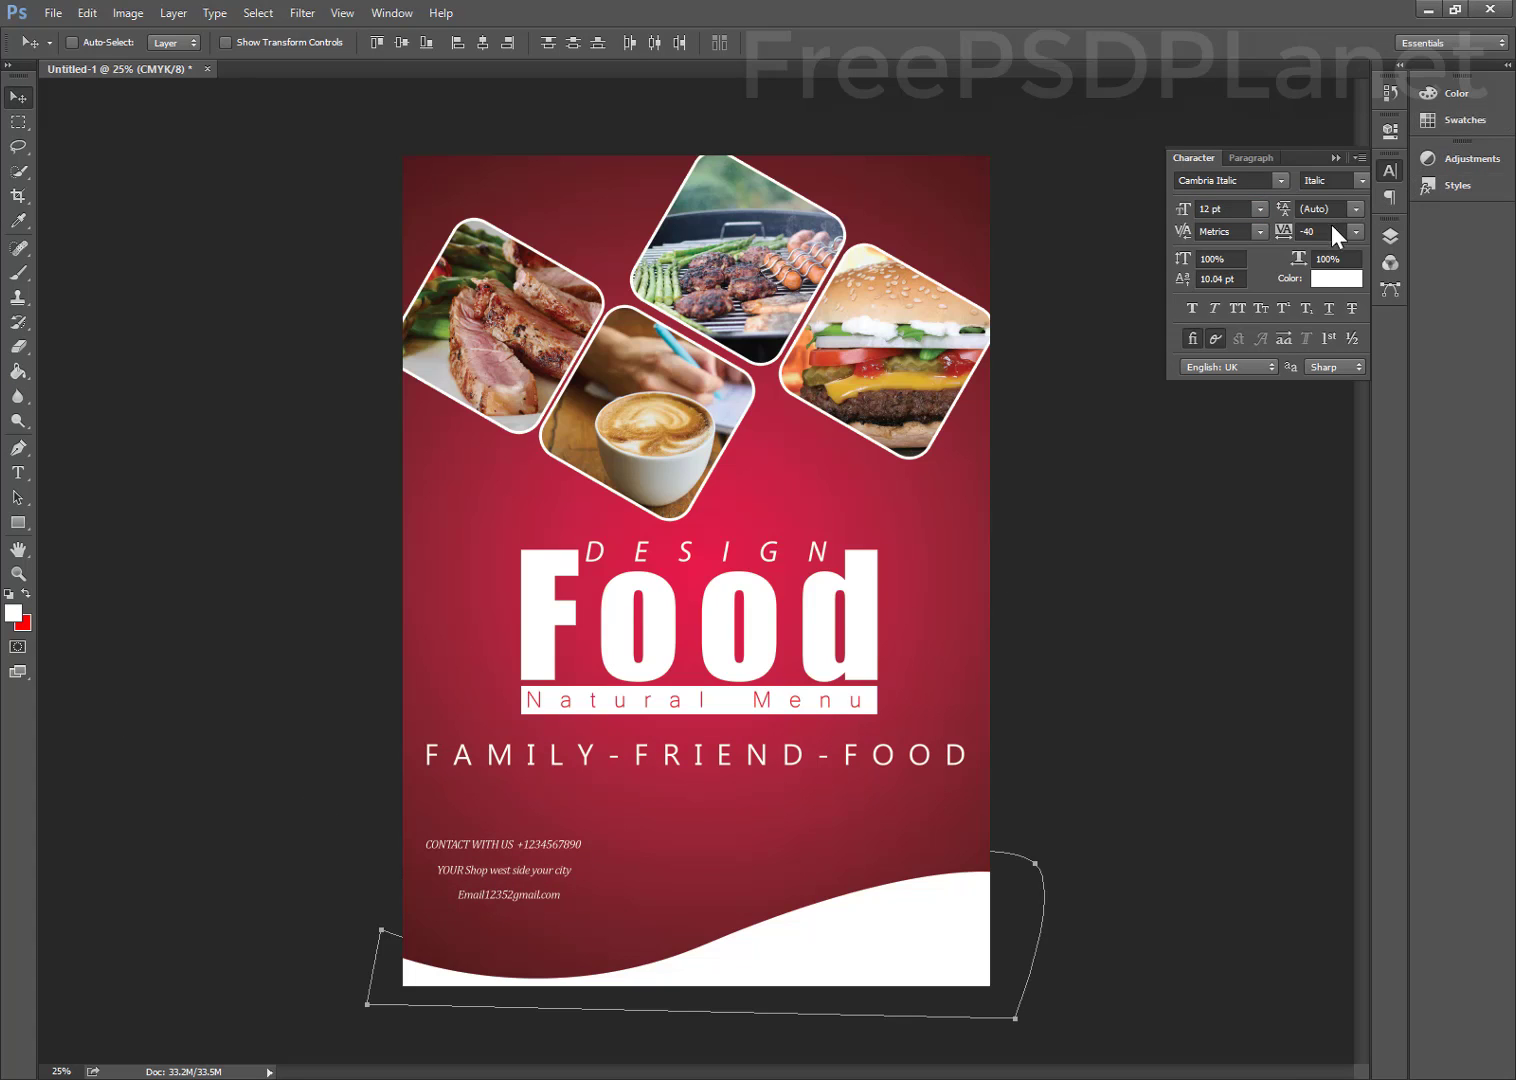
Select the contact lines and align their left edges, undoing a stray move
click(1396, 240)
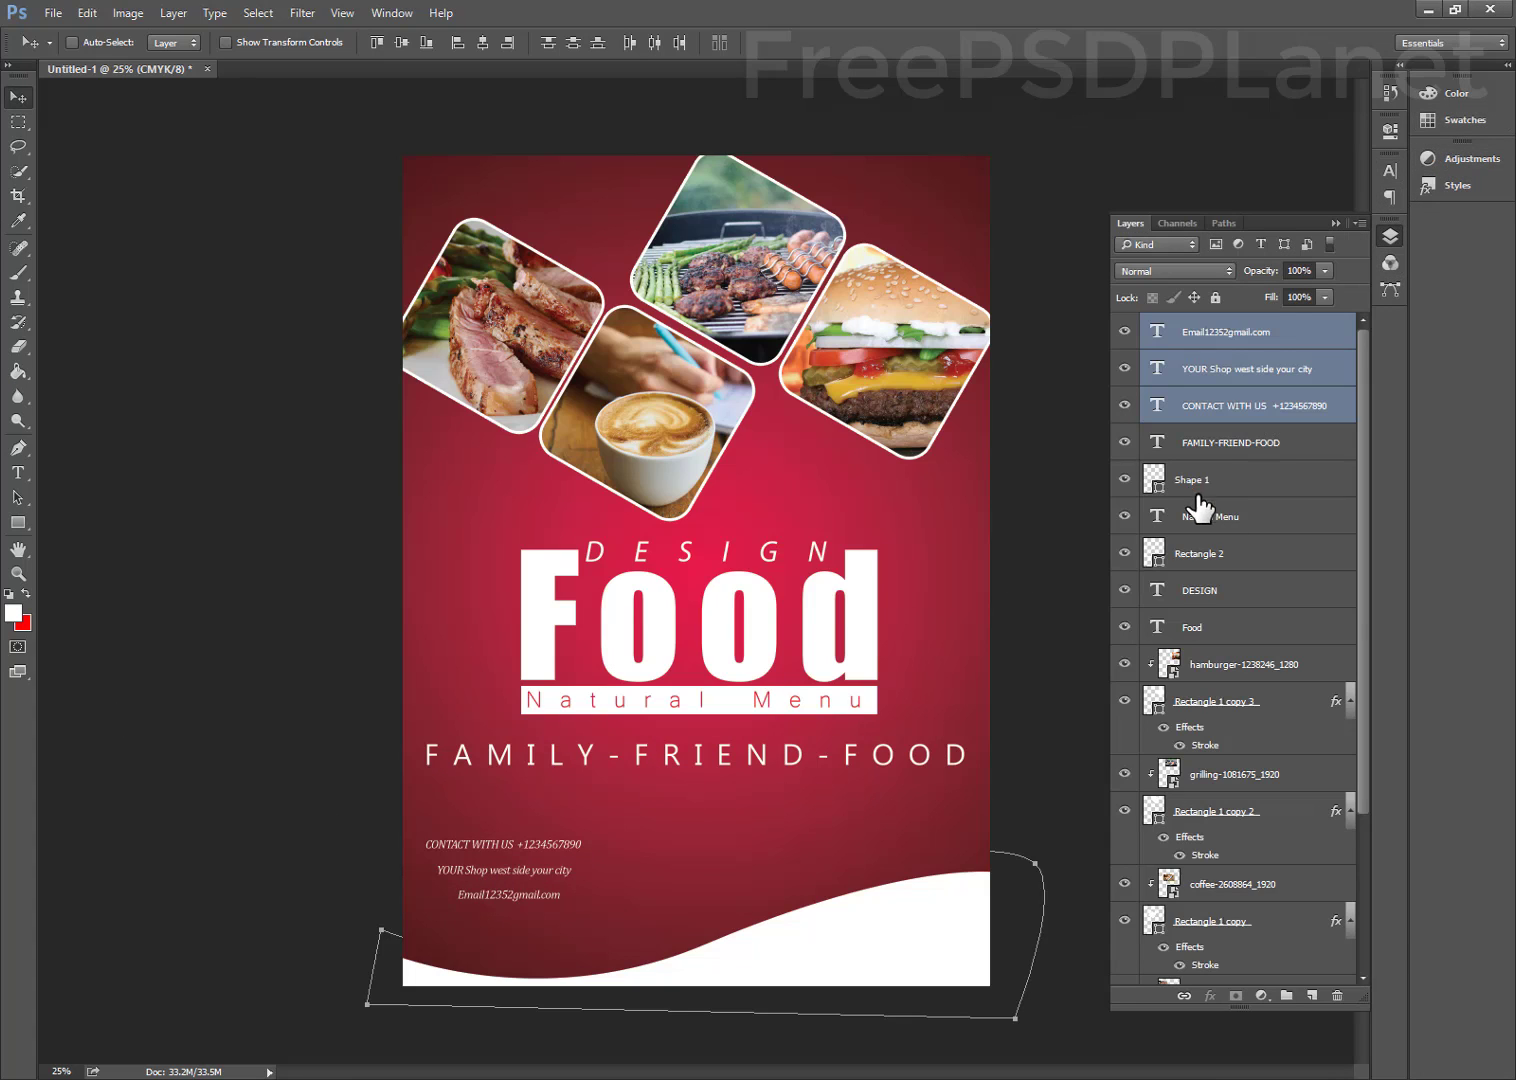
click(1211, 405)
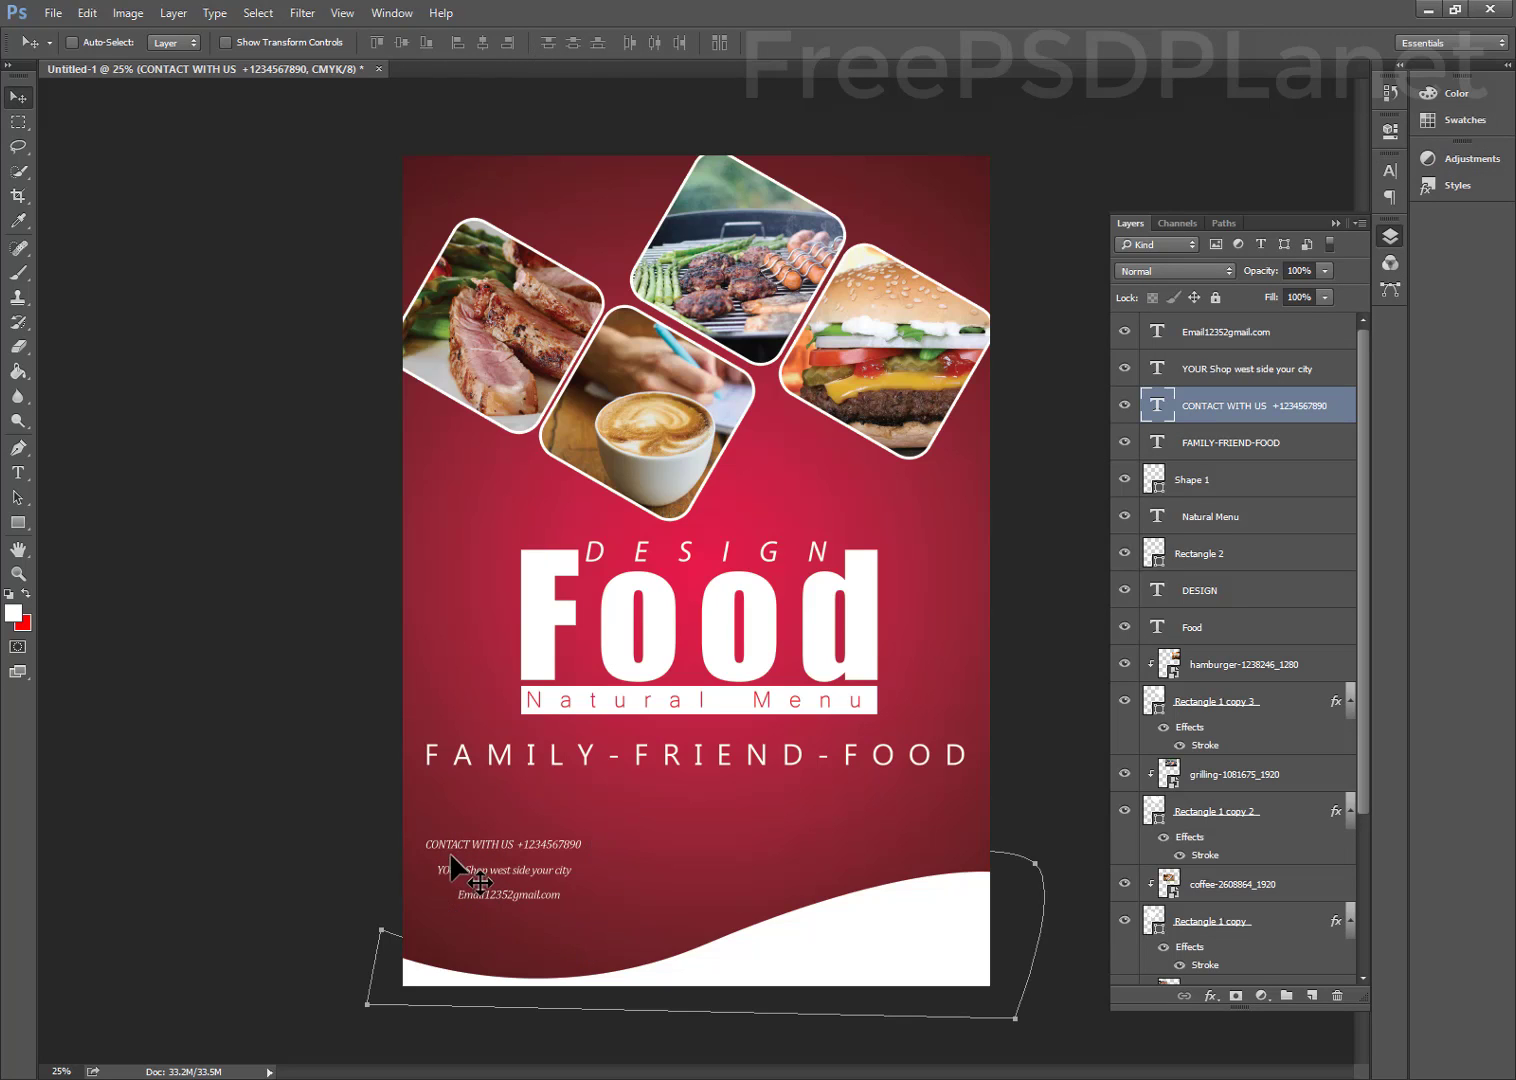
drag(385, 840, 560, 912)
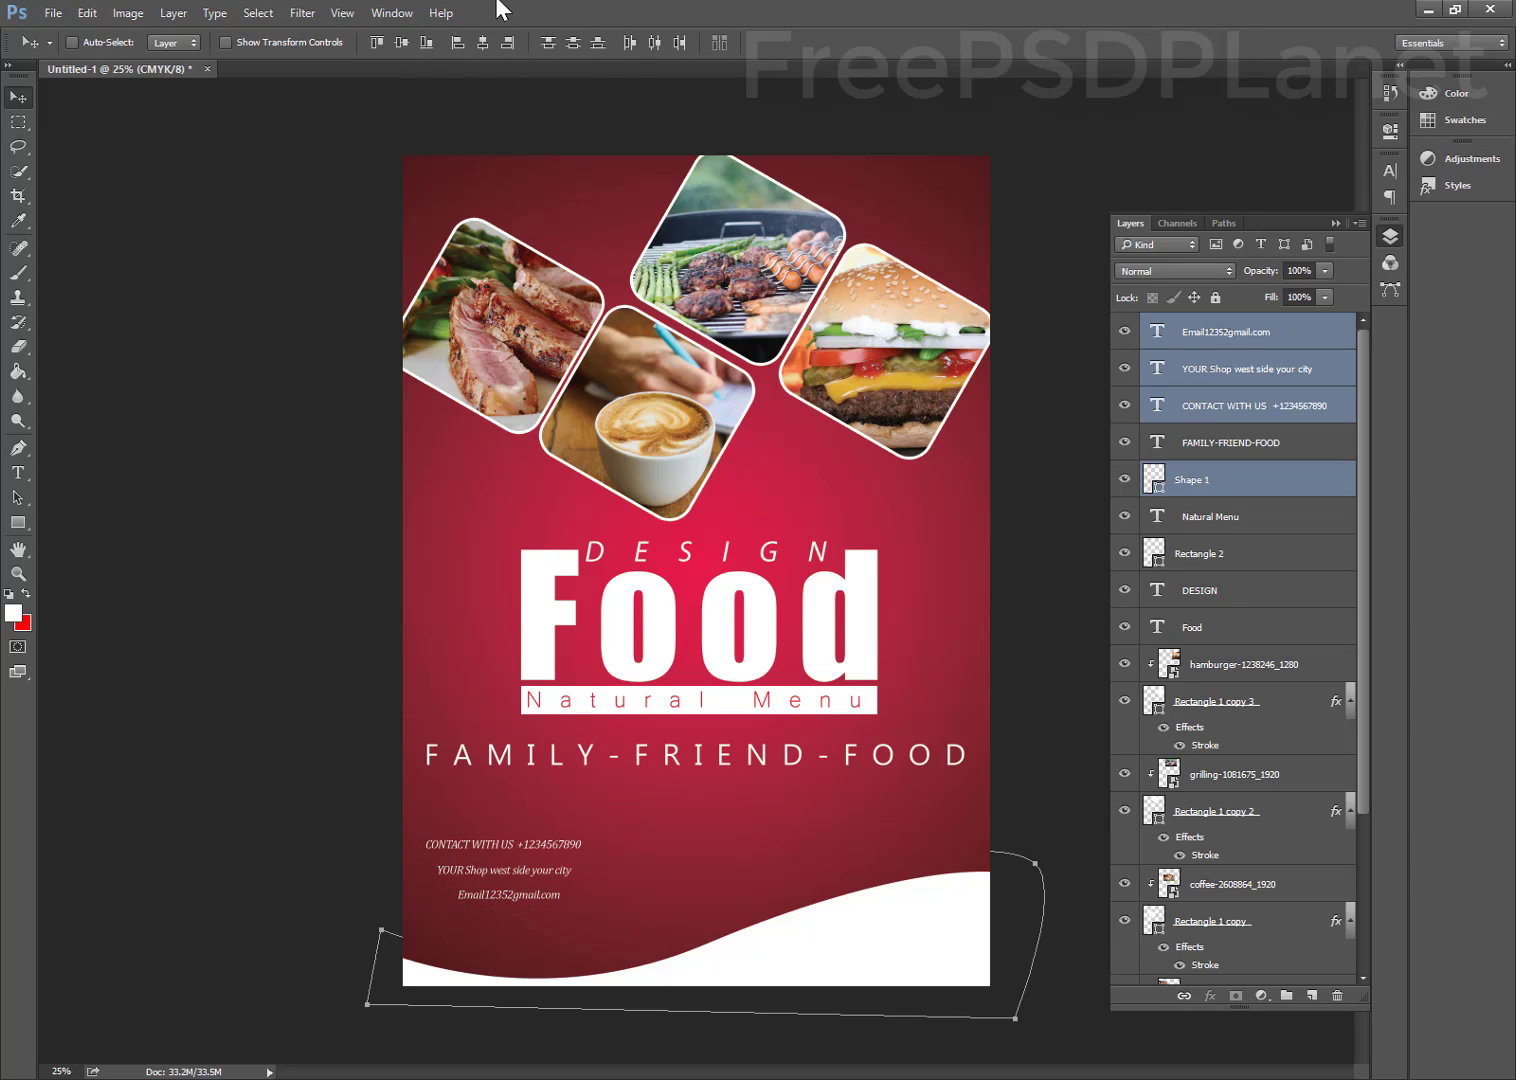
click(452, 46)
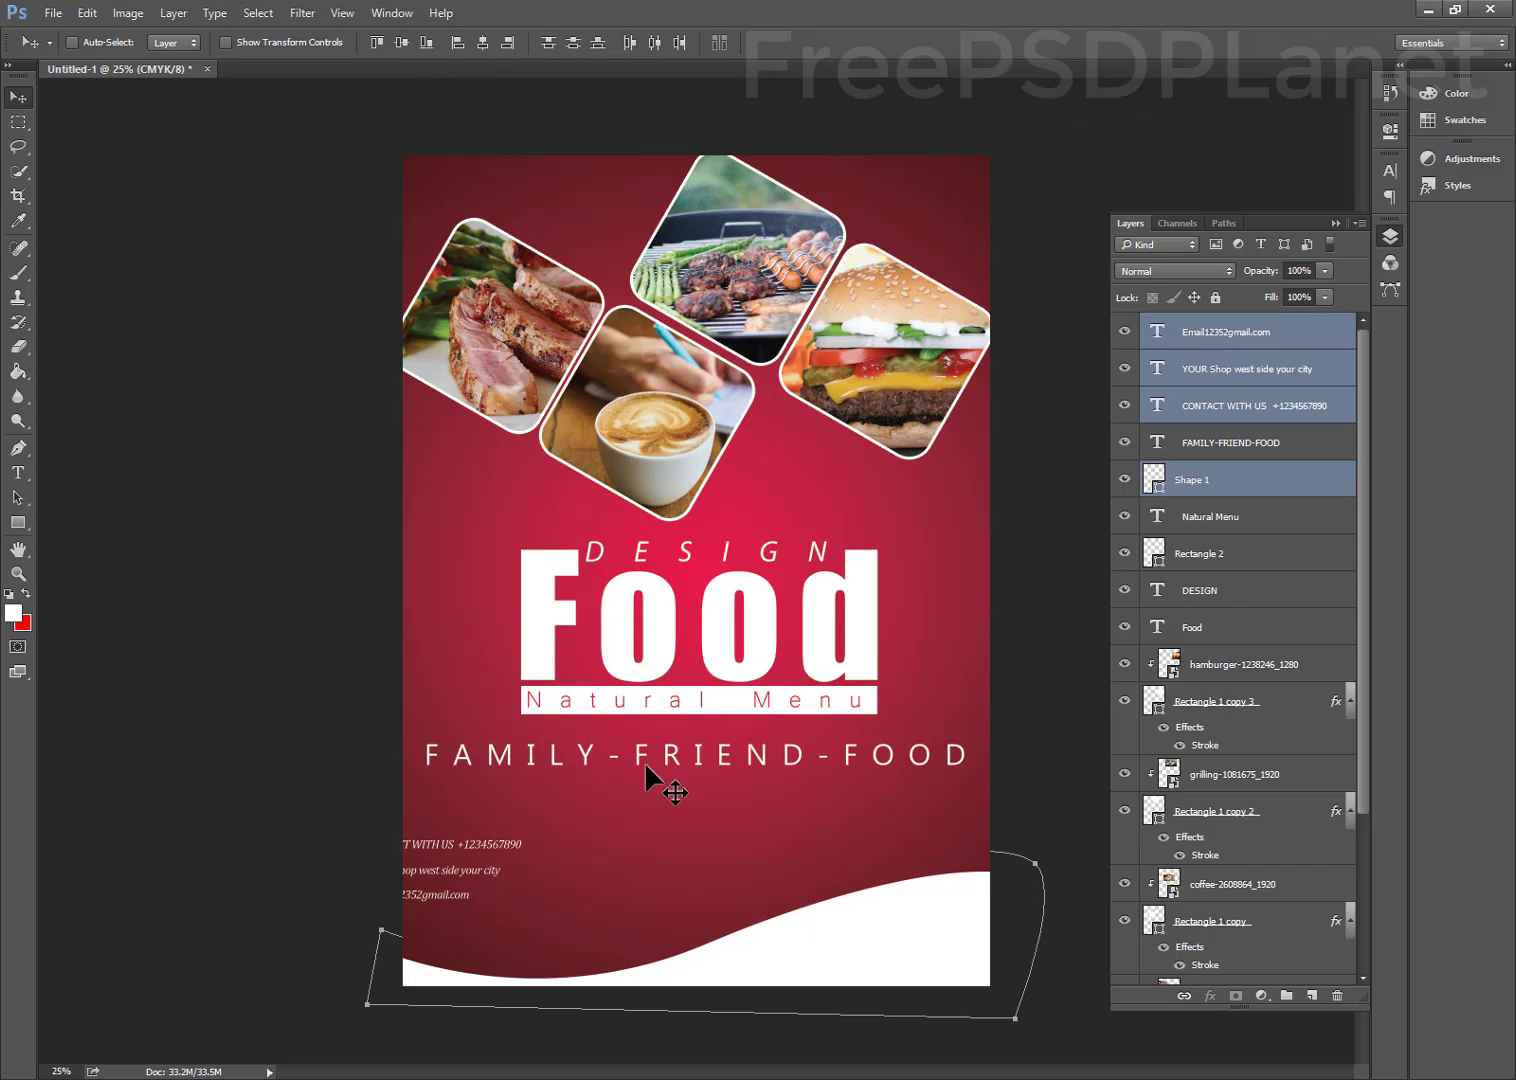
drag(537, 938, 605, 923)
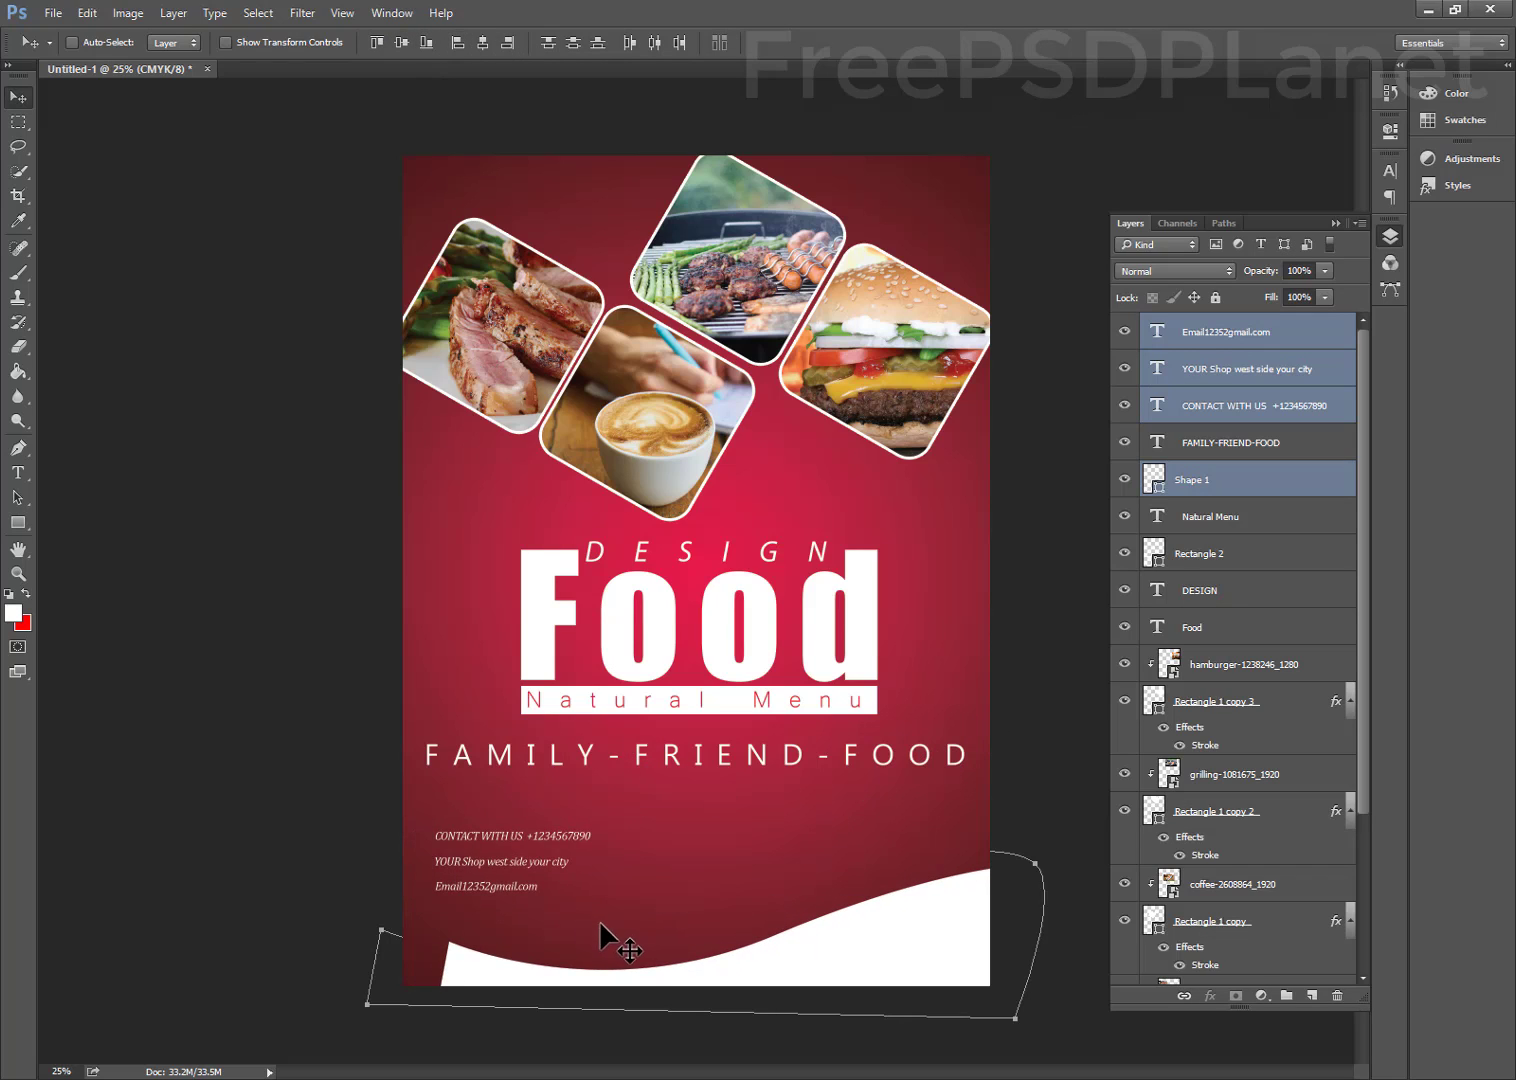
key(ctrl+z)
Narrow the layer selection to the three contact lines, ending on the YOUR Shop line
click(1224, 410)
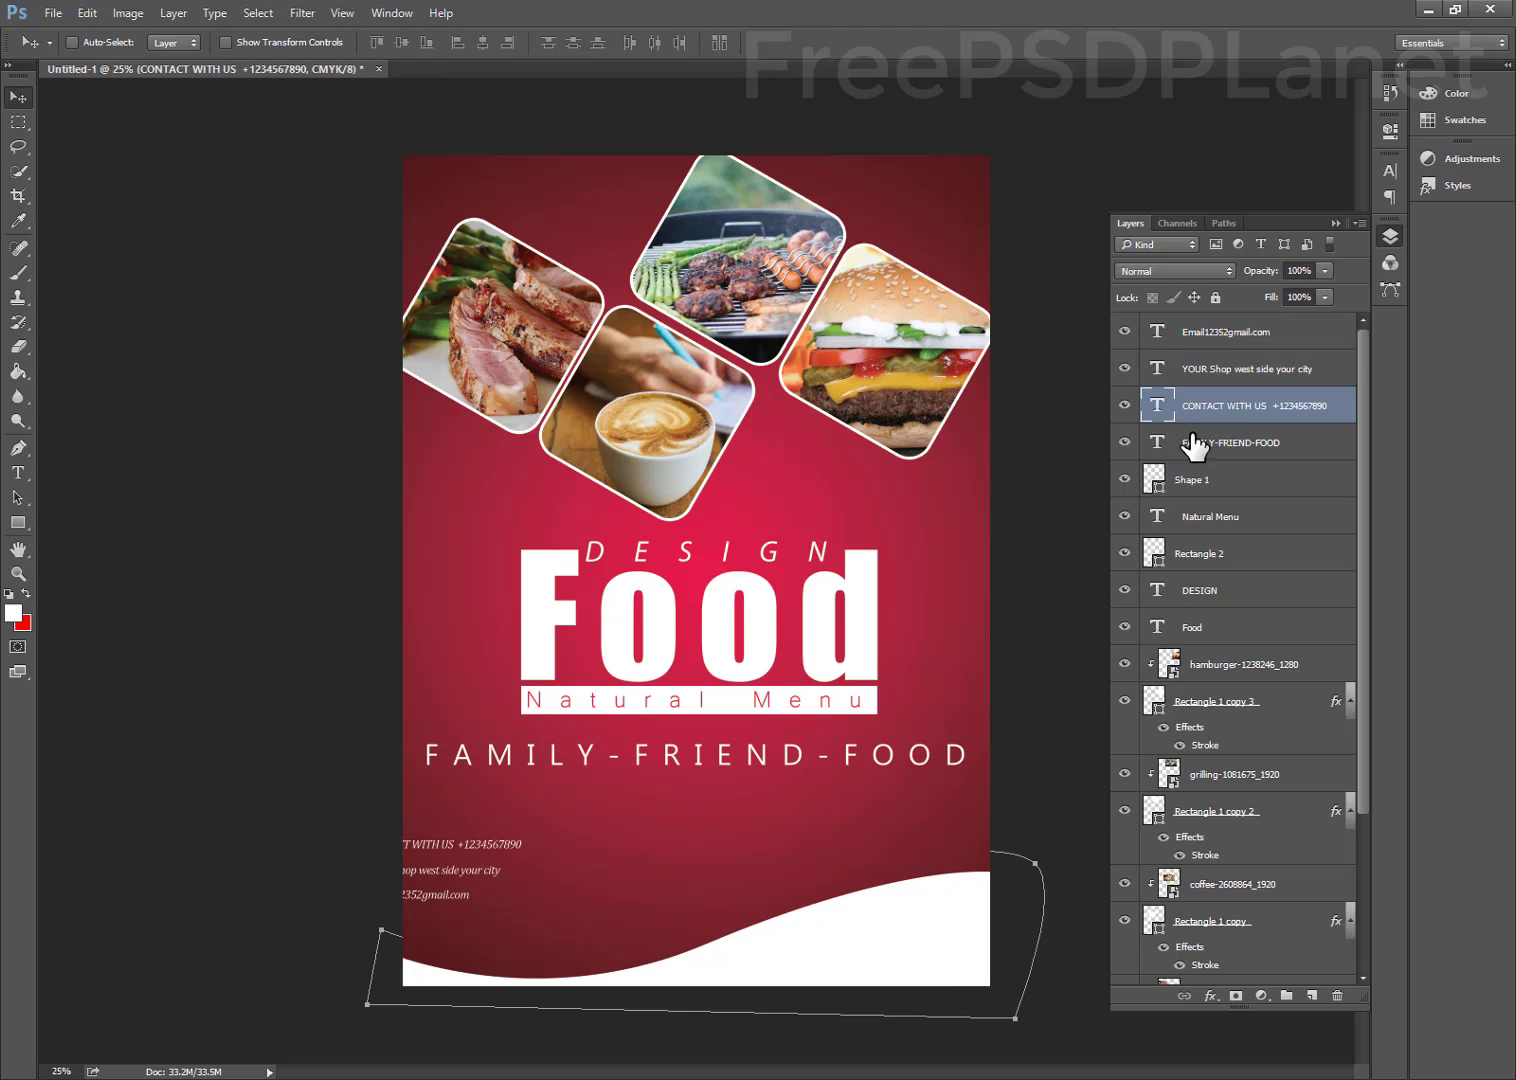
drag(380, 845, 474, 914)
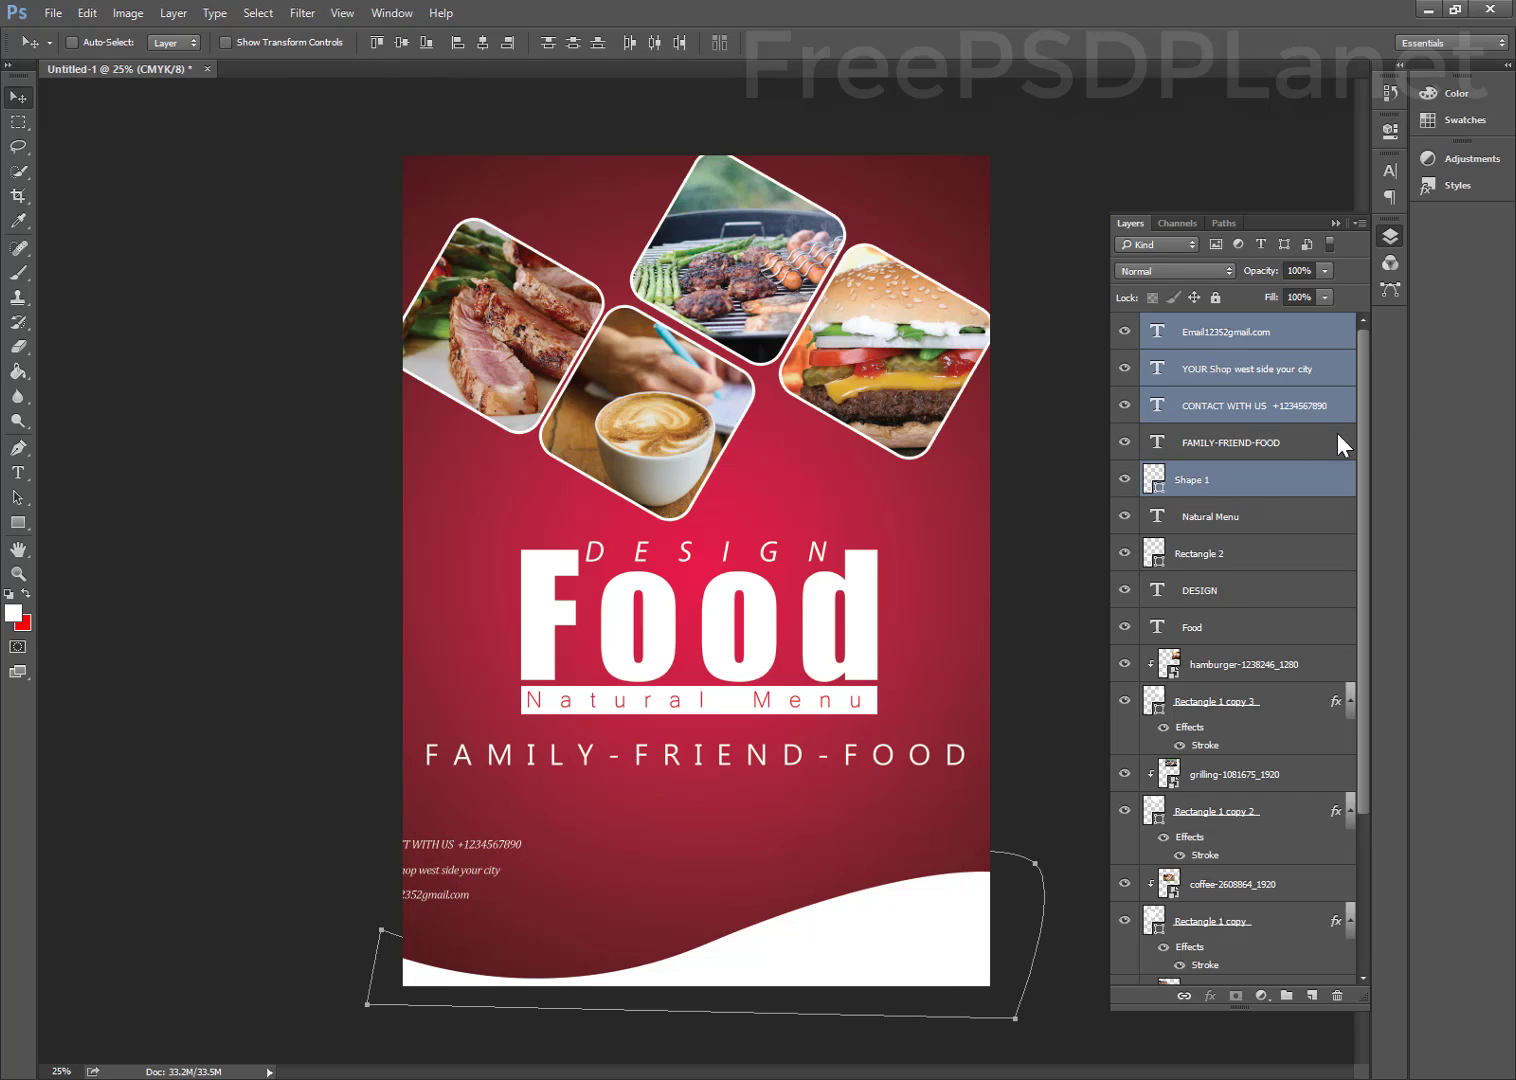
click(1268, 480)
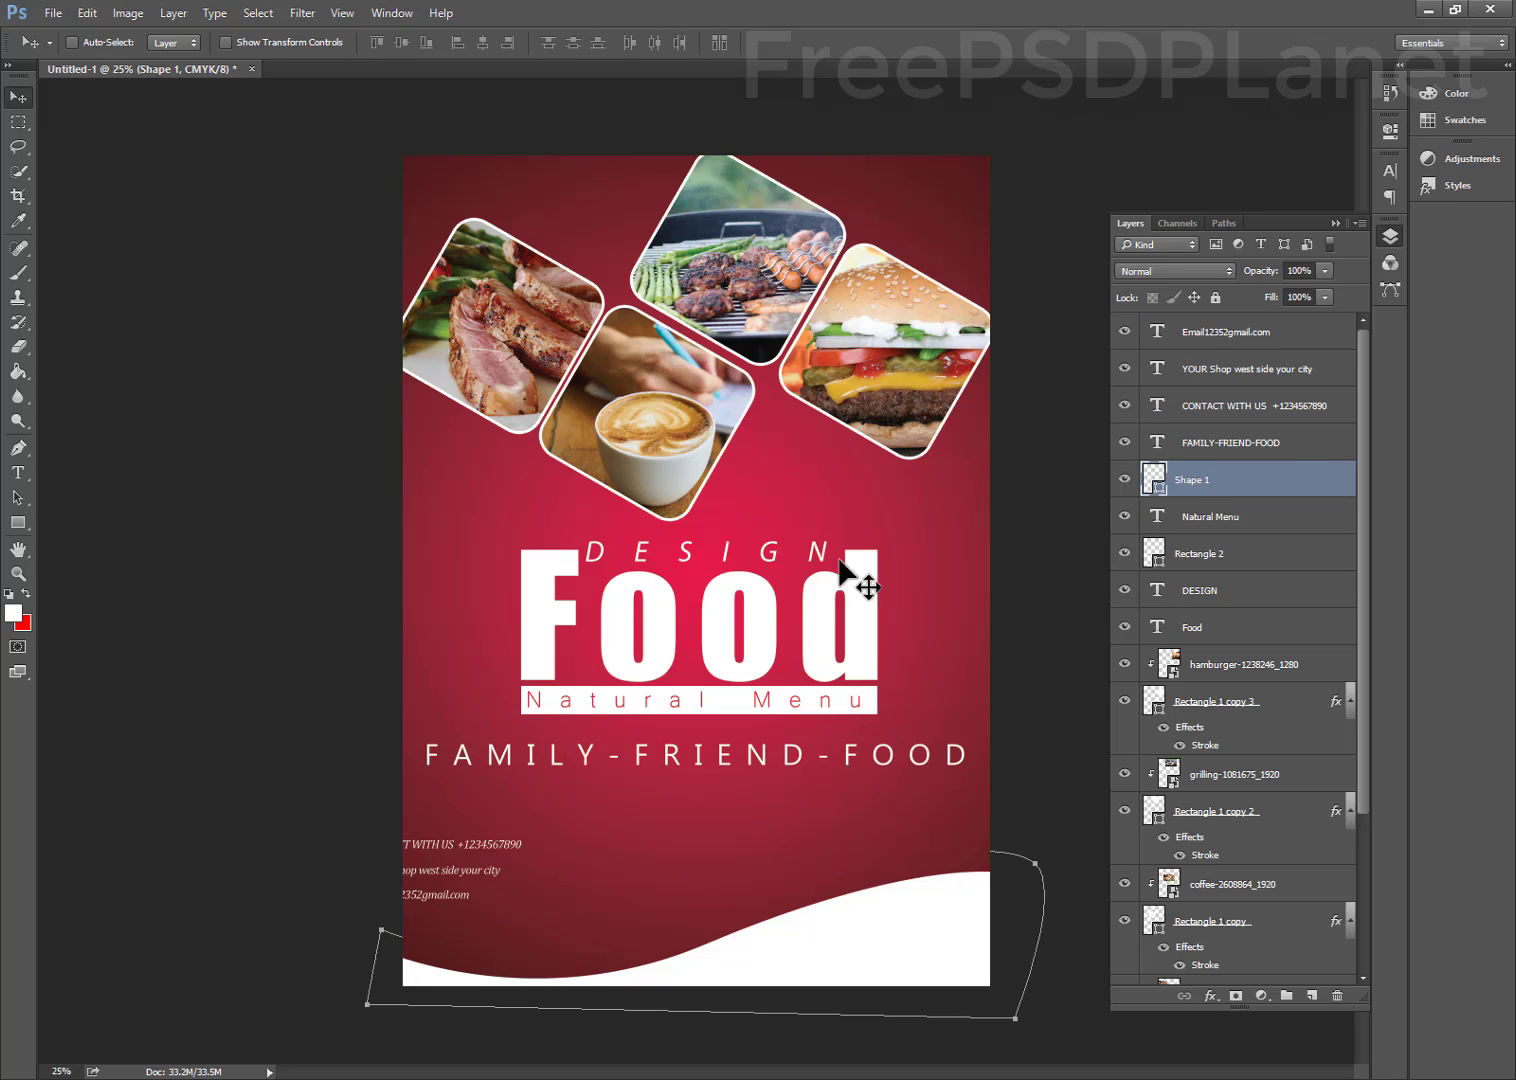
drag(372, 842, 507, 902)
ctrl+click(1217, 480)
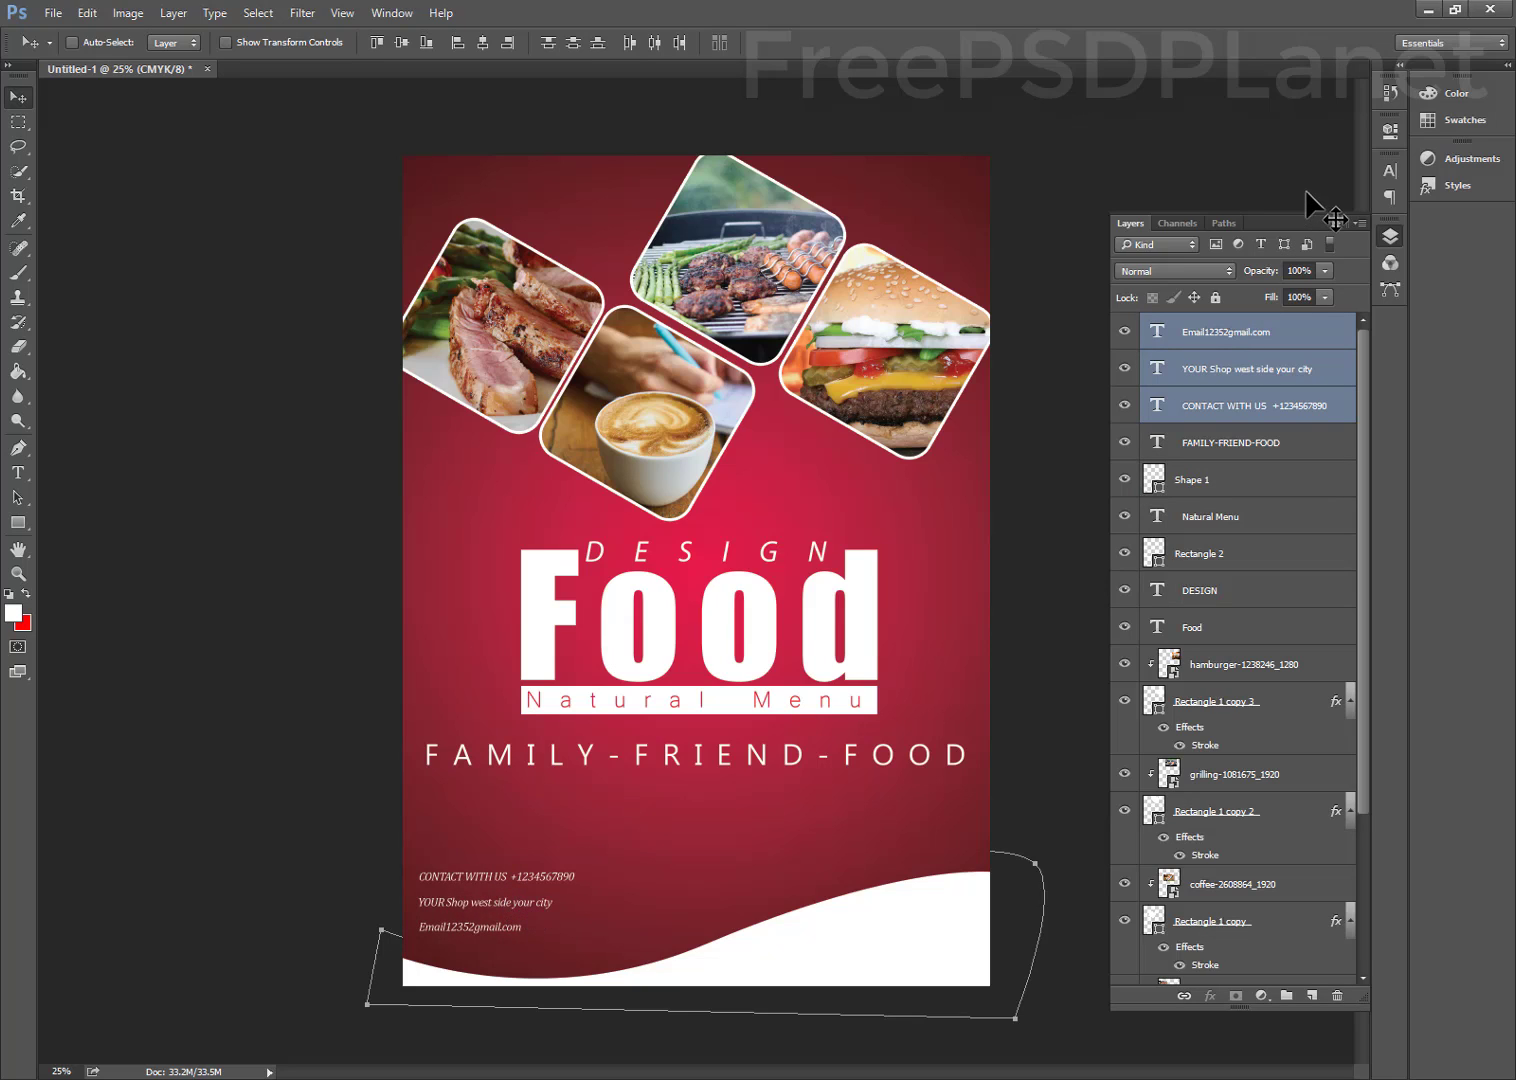
click(1270, 372)
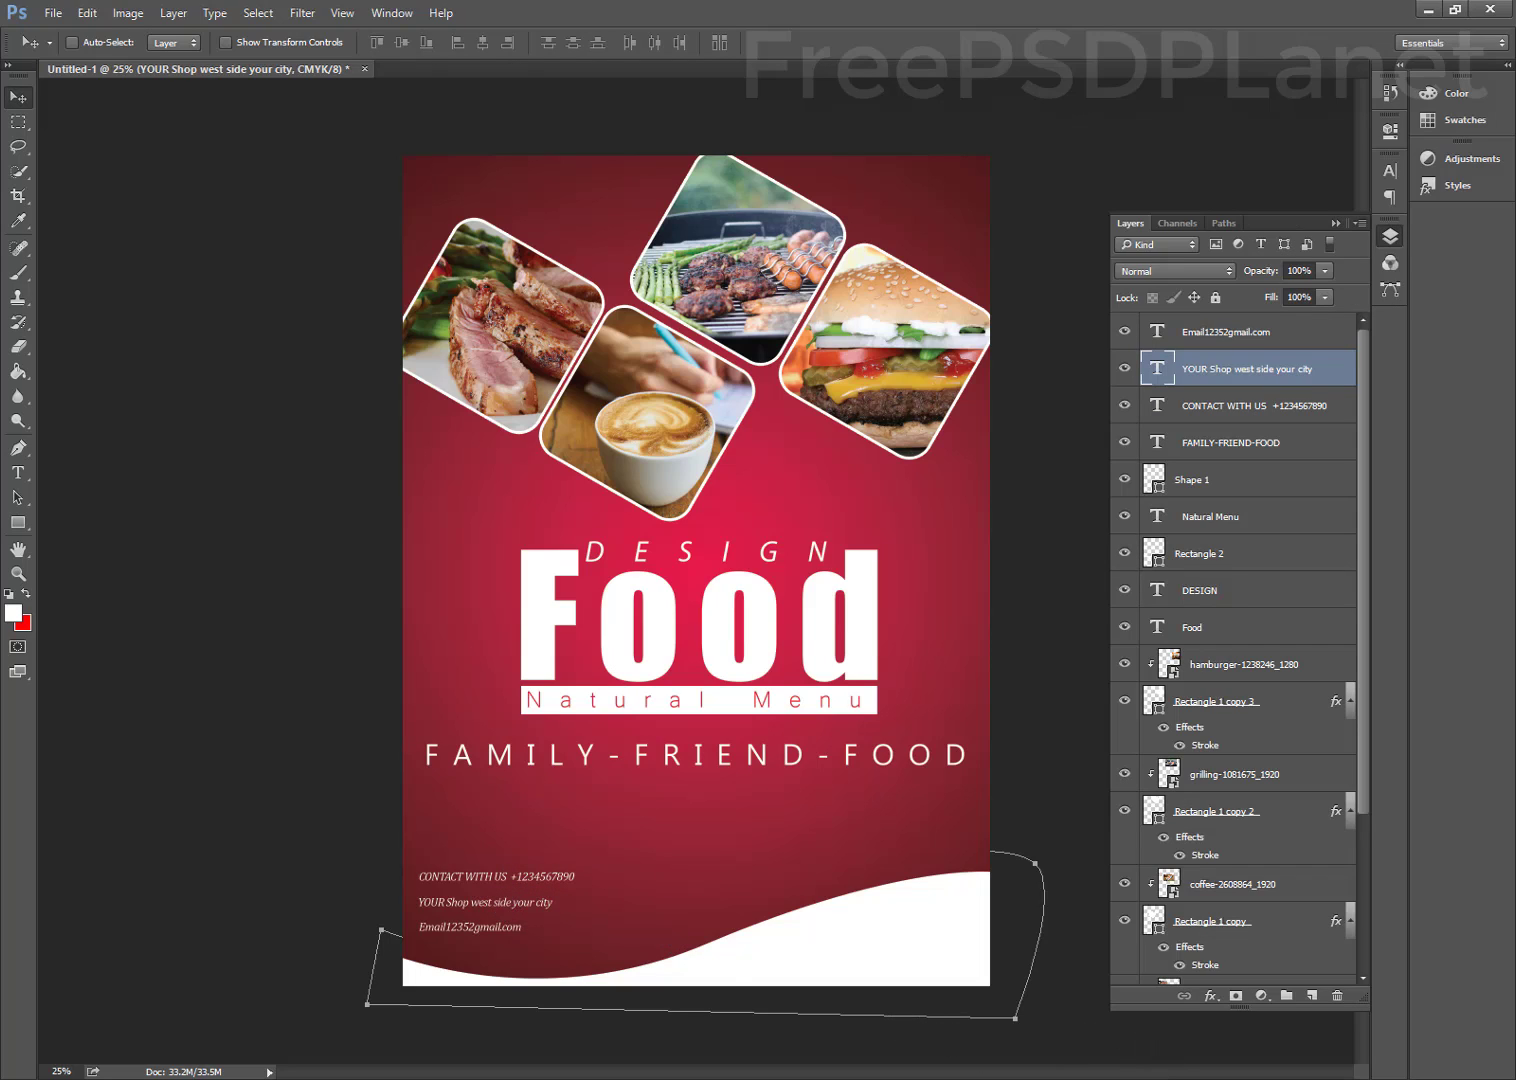
Nudge the YOUR Shop and CONTACT WITH US lines down to even the spacing
click(1190, 1078)
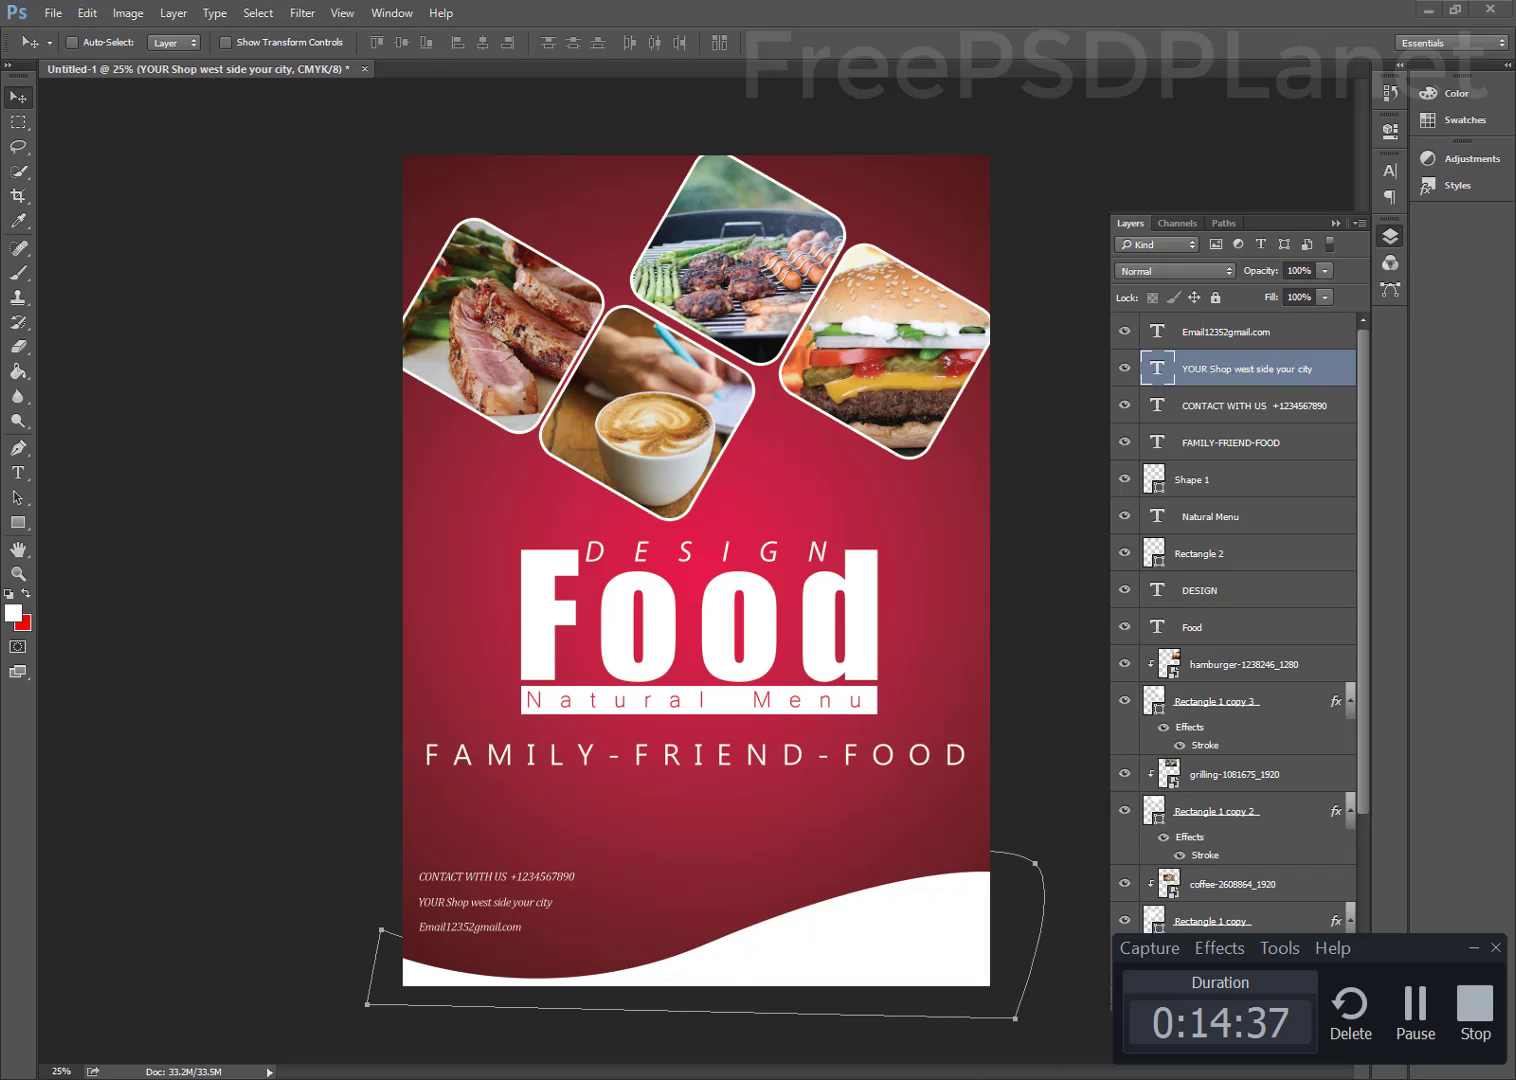
click(507, 883)
key(shift+Down)
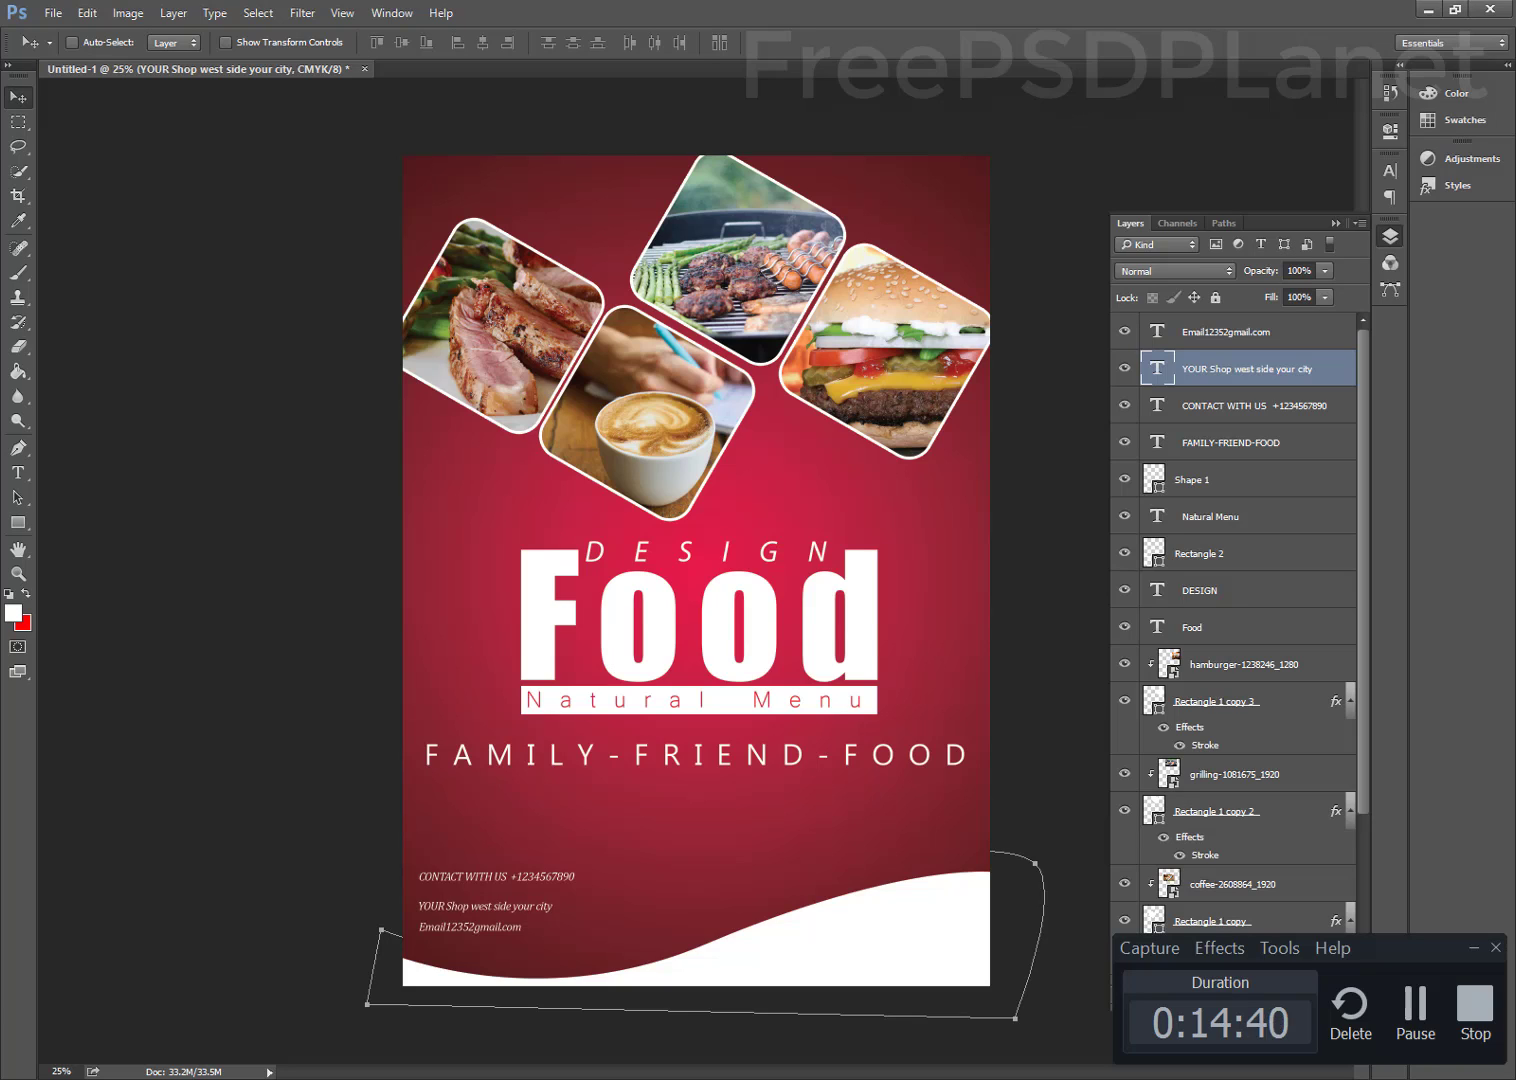
key(shift+Down)
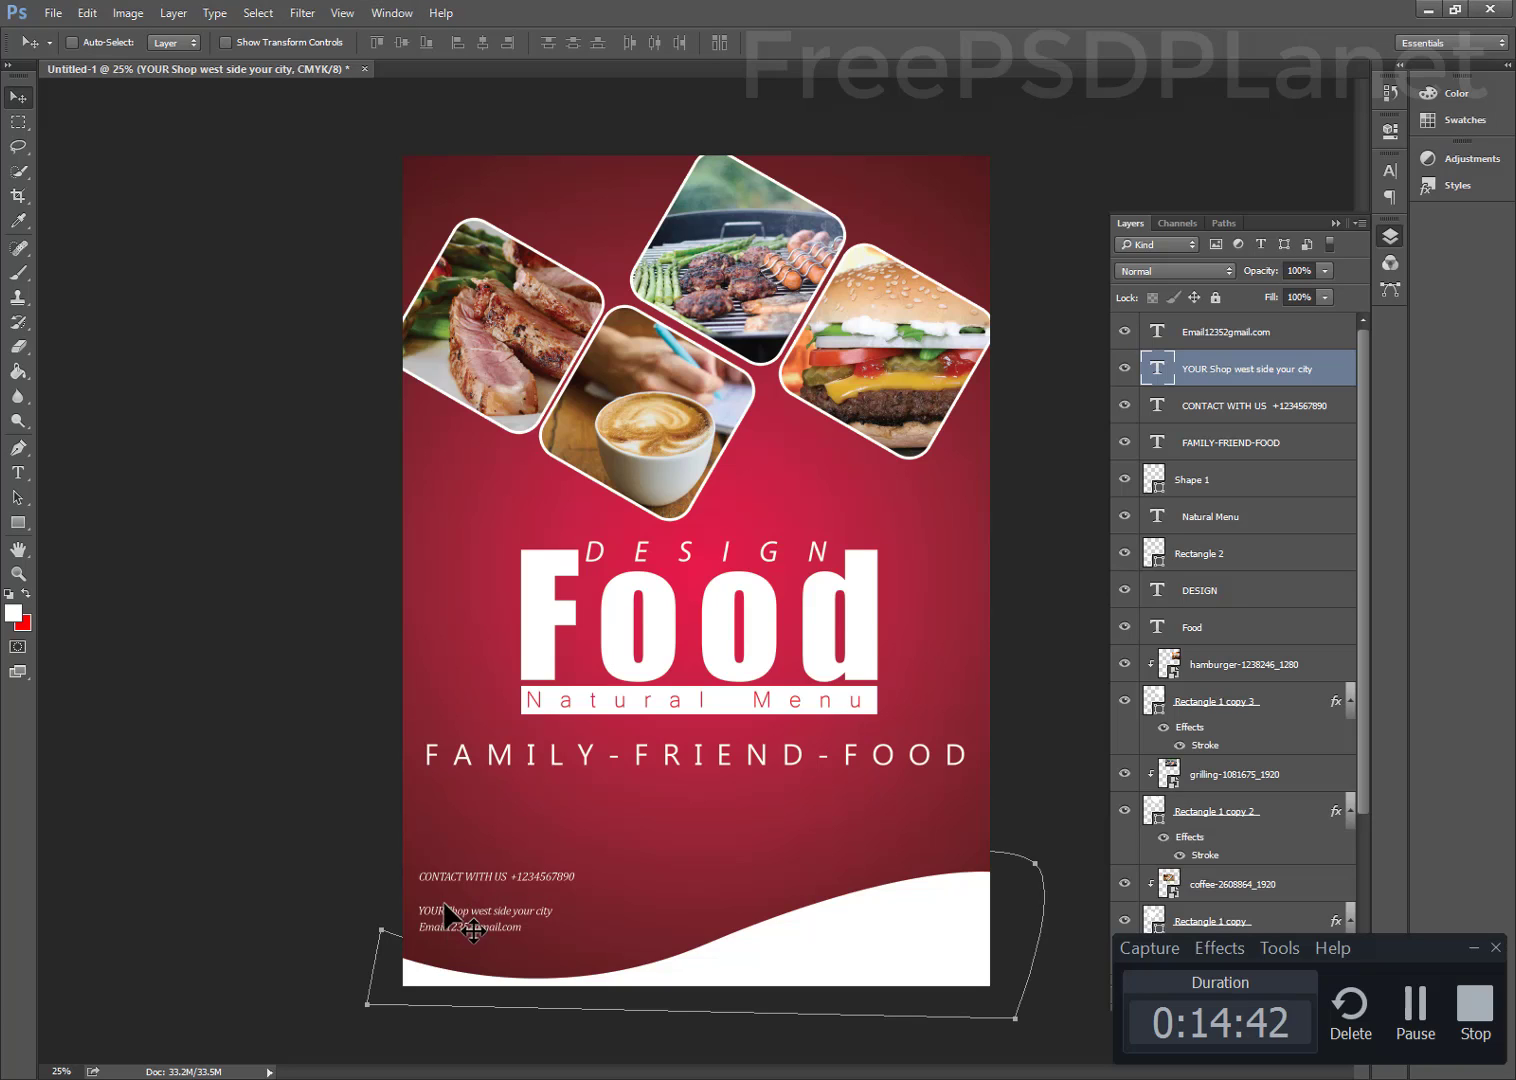
ctrl+click(460, 886)
key(shift+Down)
key(shift+Down)
key(shift+Down)
key(shift+Down)
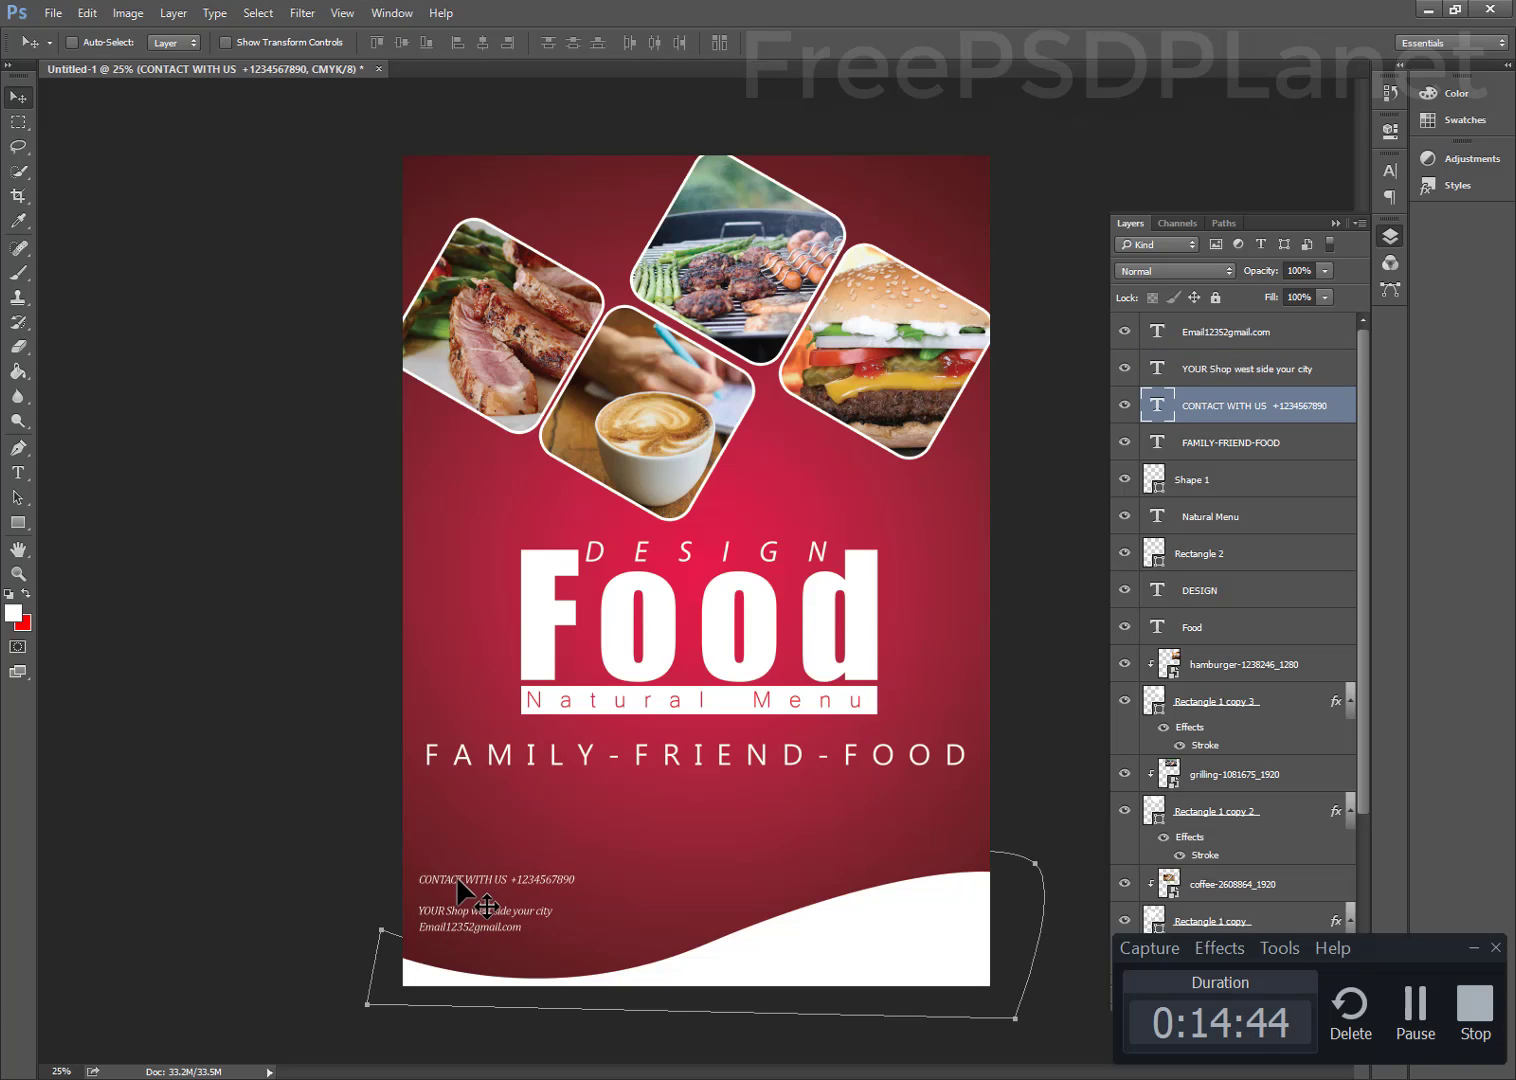
key(shift+Down)
key(shift+Down)
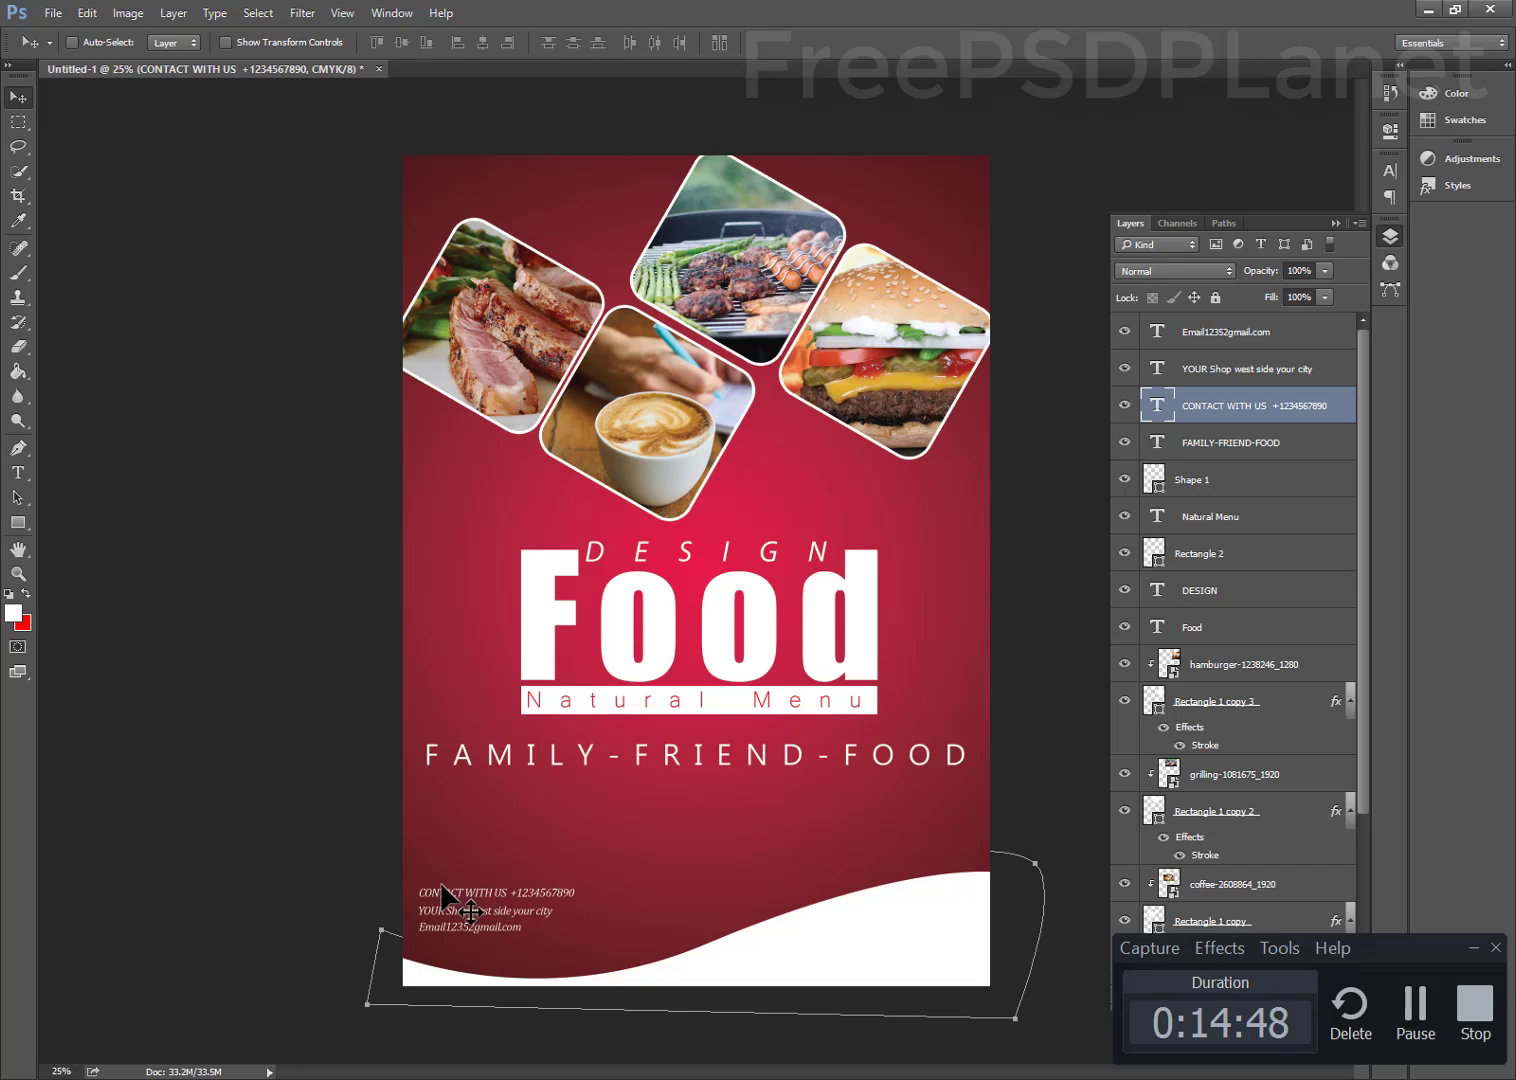
Reposition the contact block and scale it up to about 111.5%
drag(420, 868, 470, 930)
key(shift+Right)
key(shift+Right)
key(shift+Right)
key(shift+Right)
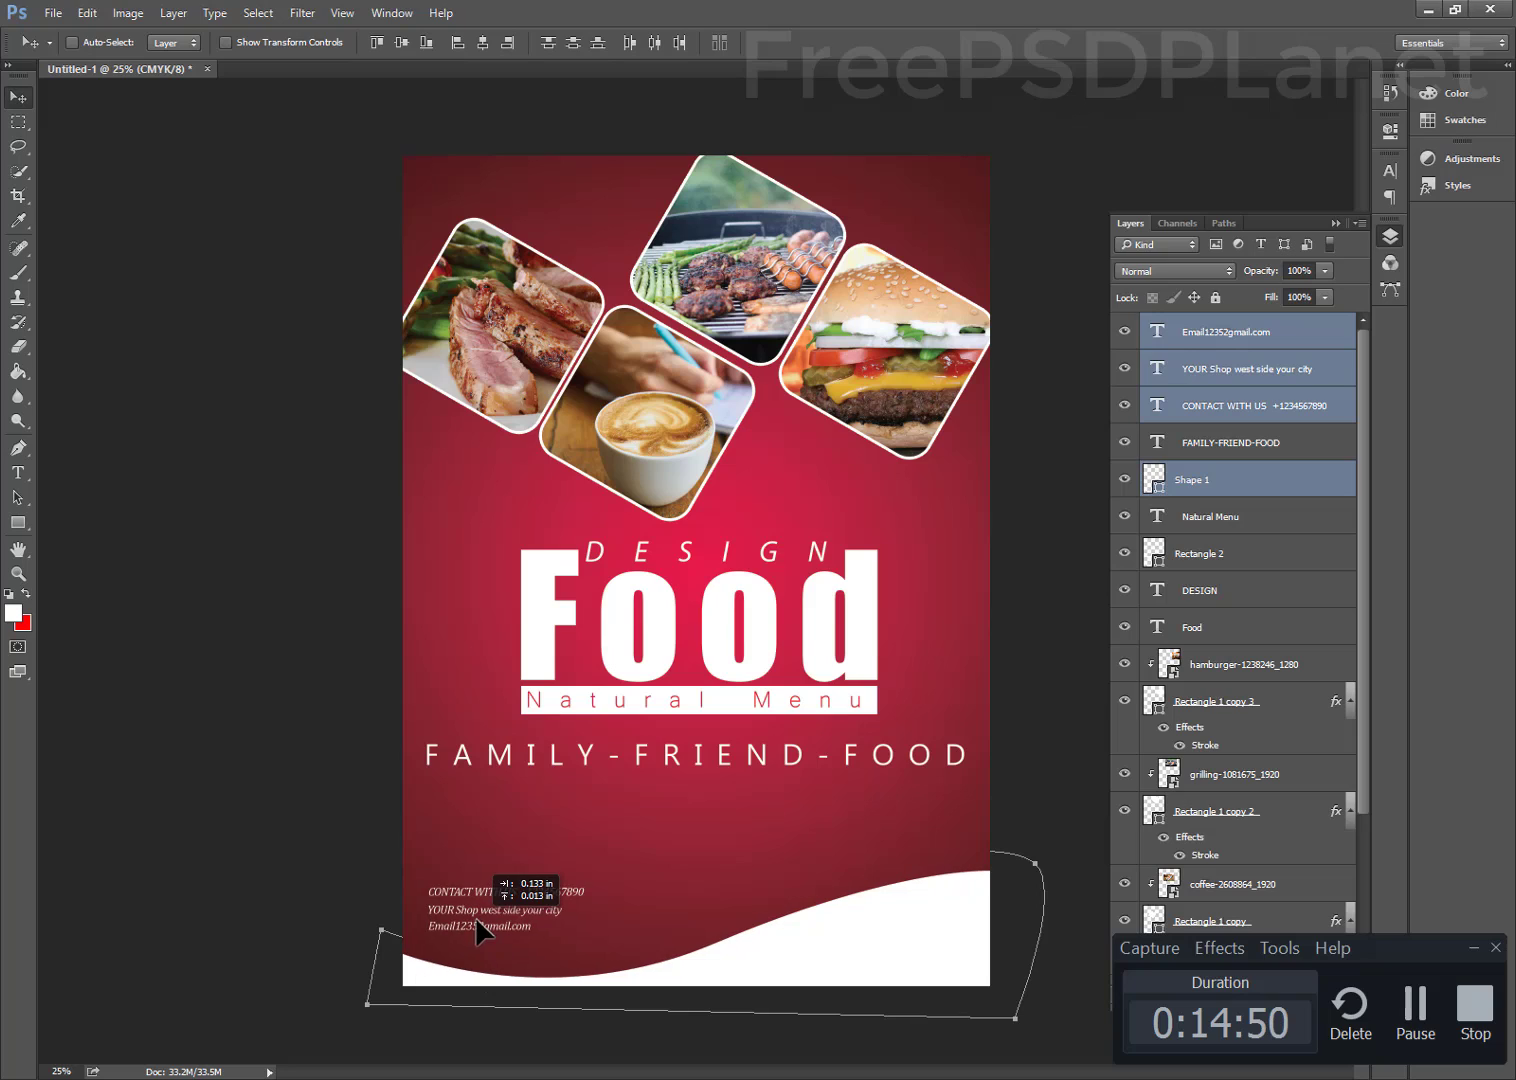
ctrl+click(1210, 489)
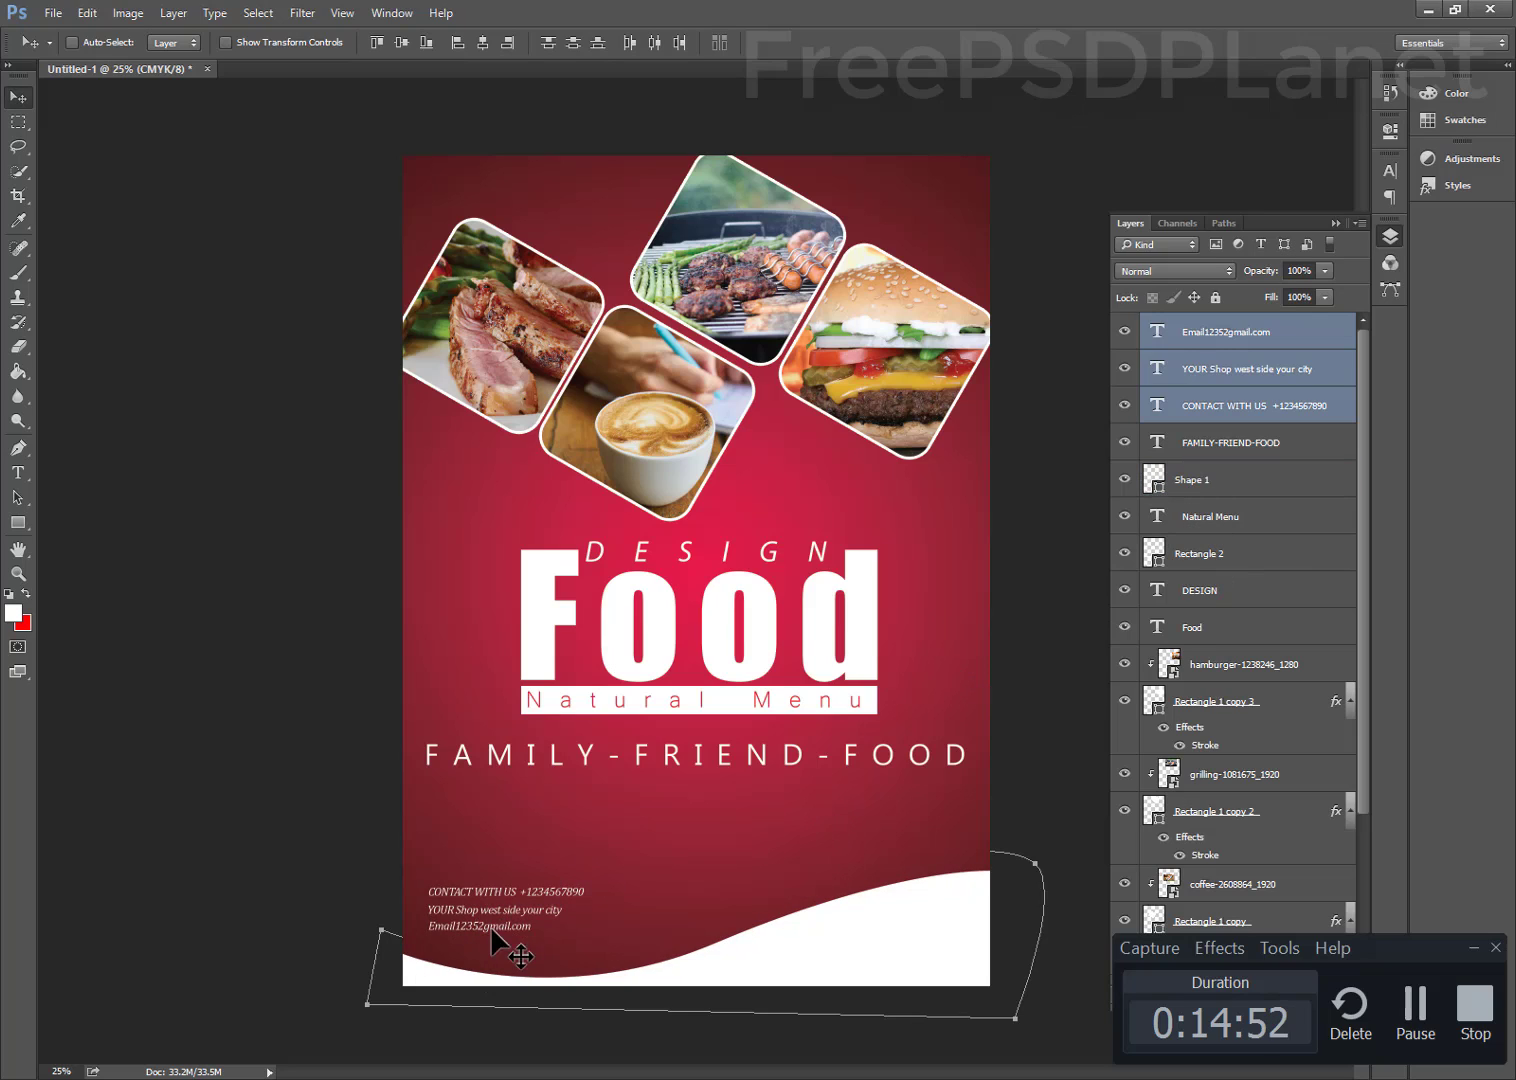
drag(487, 915, 478, 908)
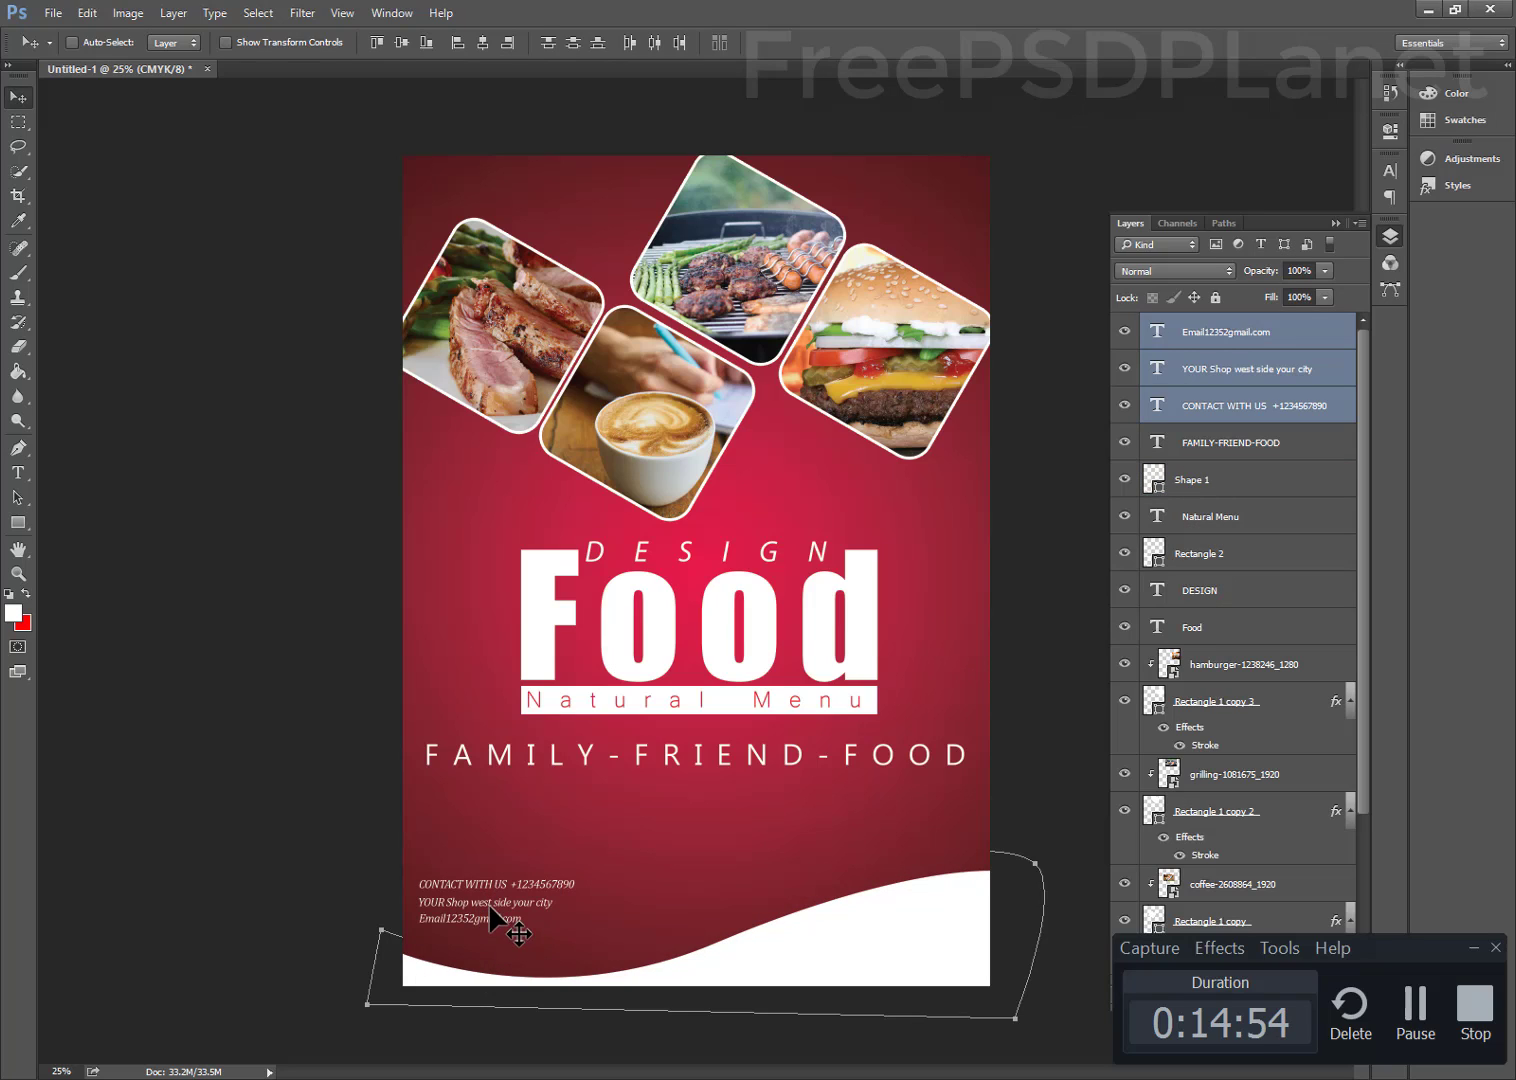
key(ctrl+t)
drag(575, 878, 614, 862)
key(Return)
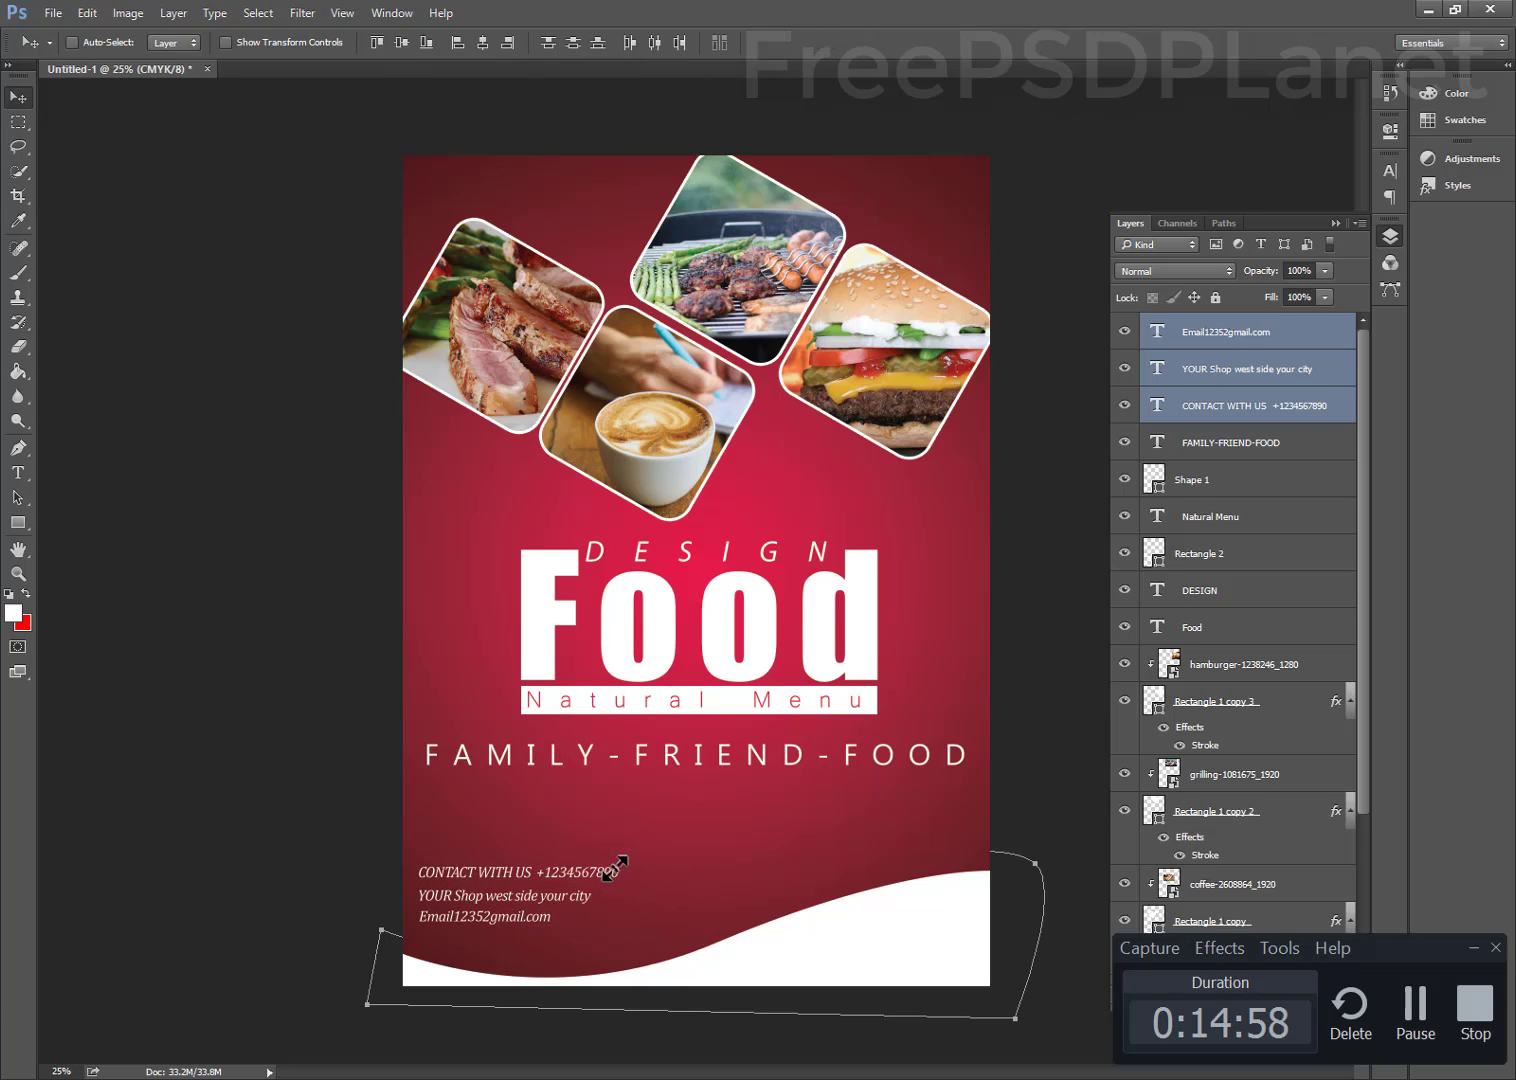
click(1415, 1008)
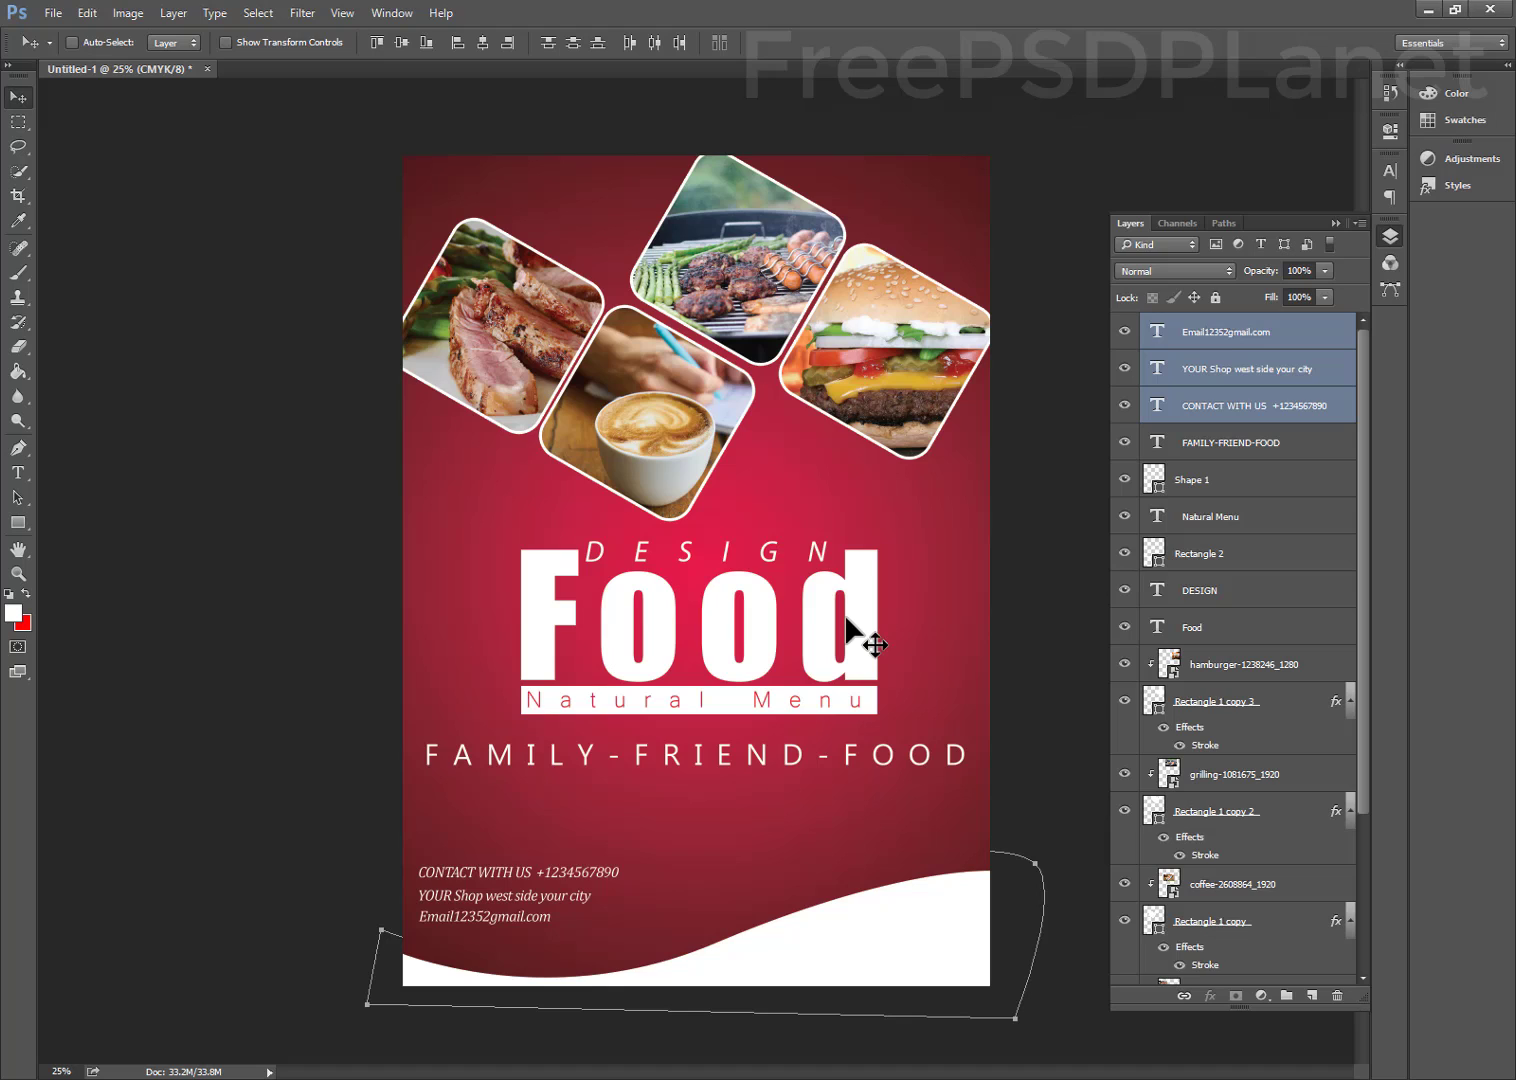
Fill the Shape 1 wave with tan e2ab60 sampled from the latte
ctrl+click(904, 933)
double_click(1157, 480)
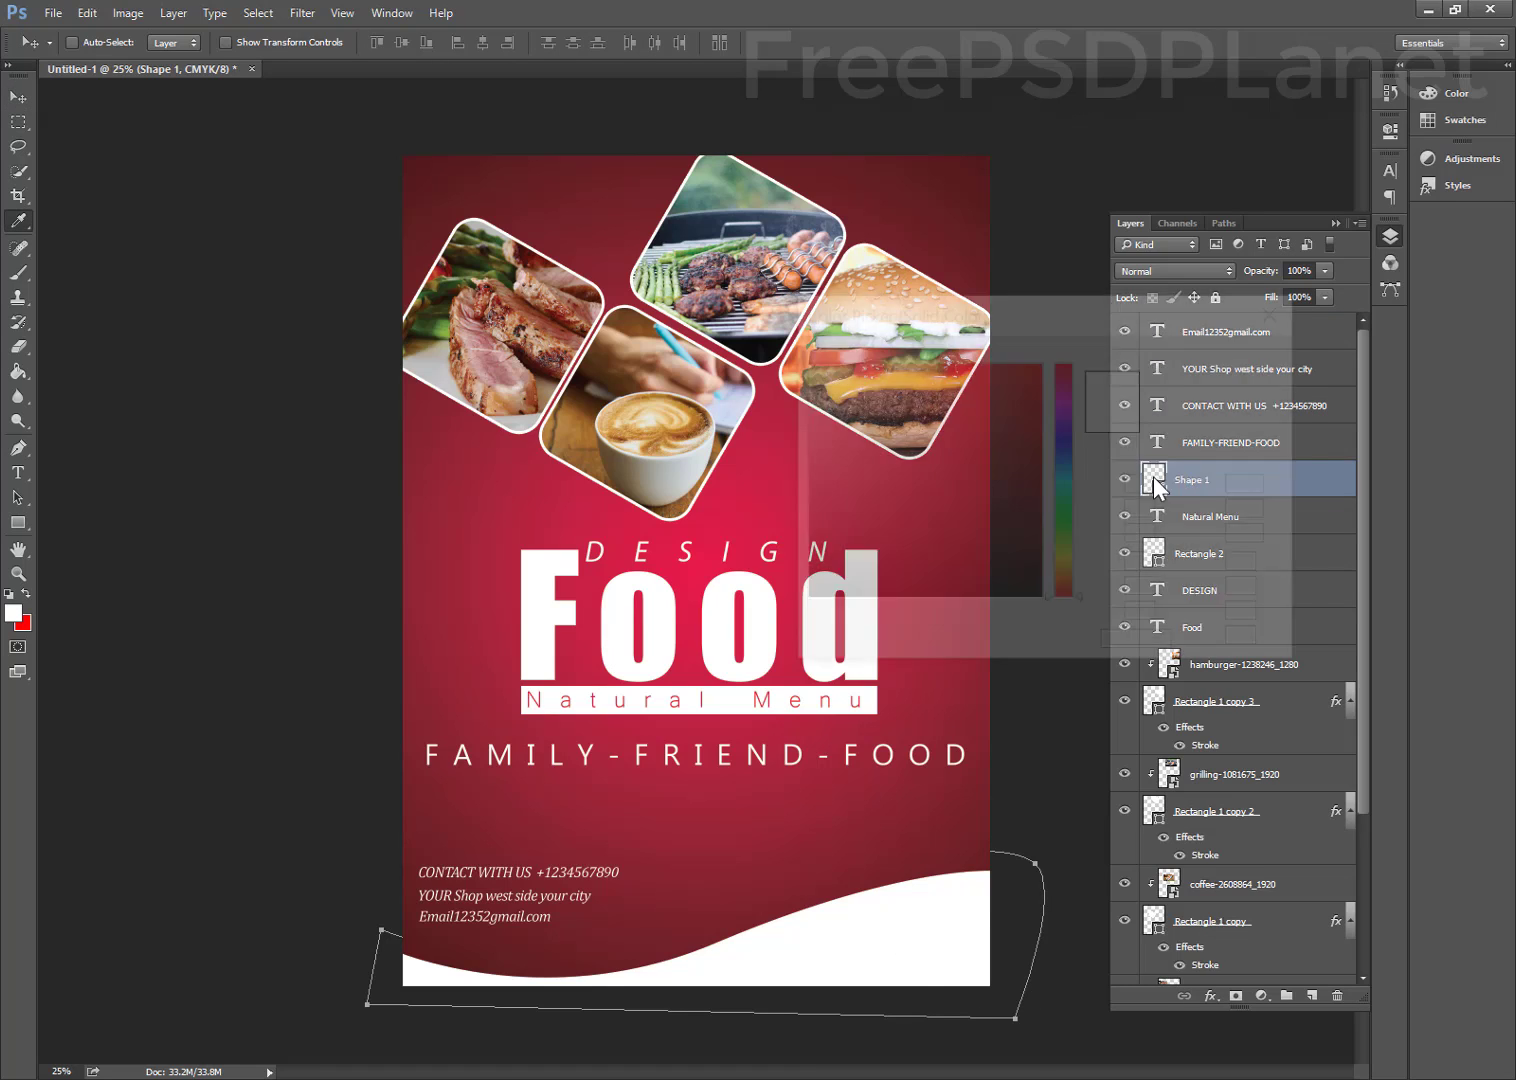
click(864, 863)
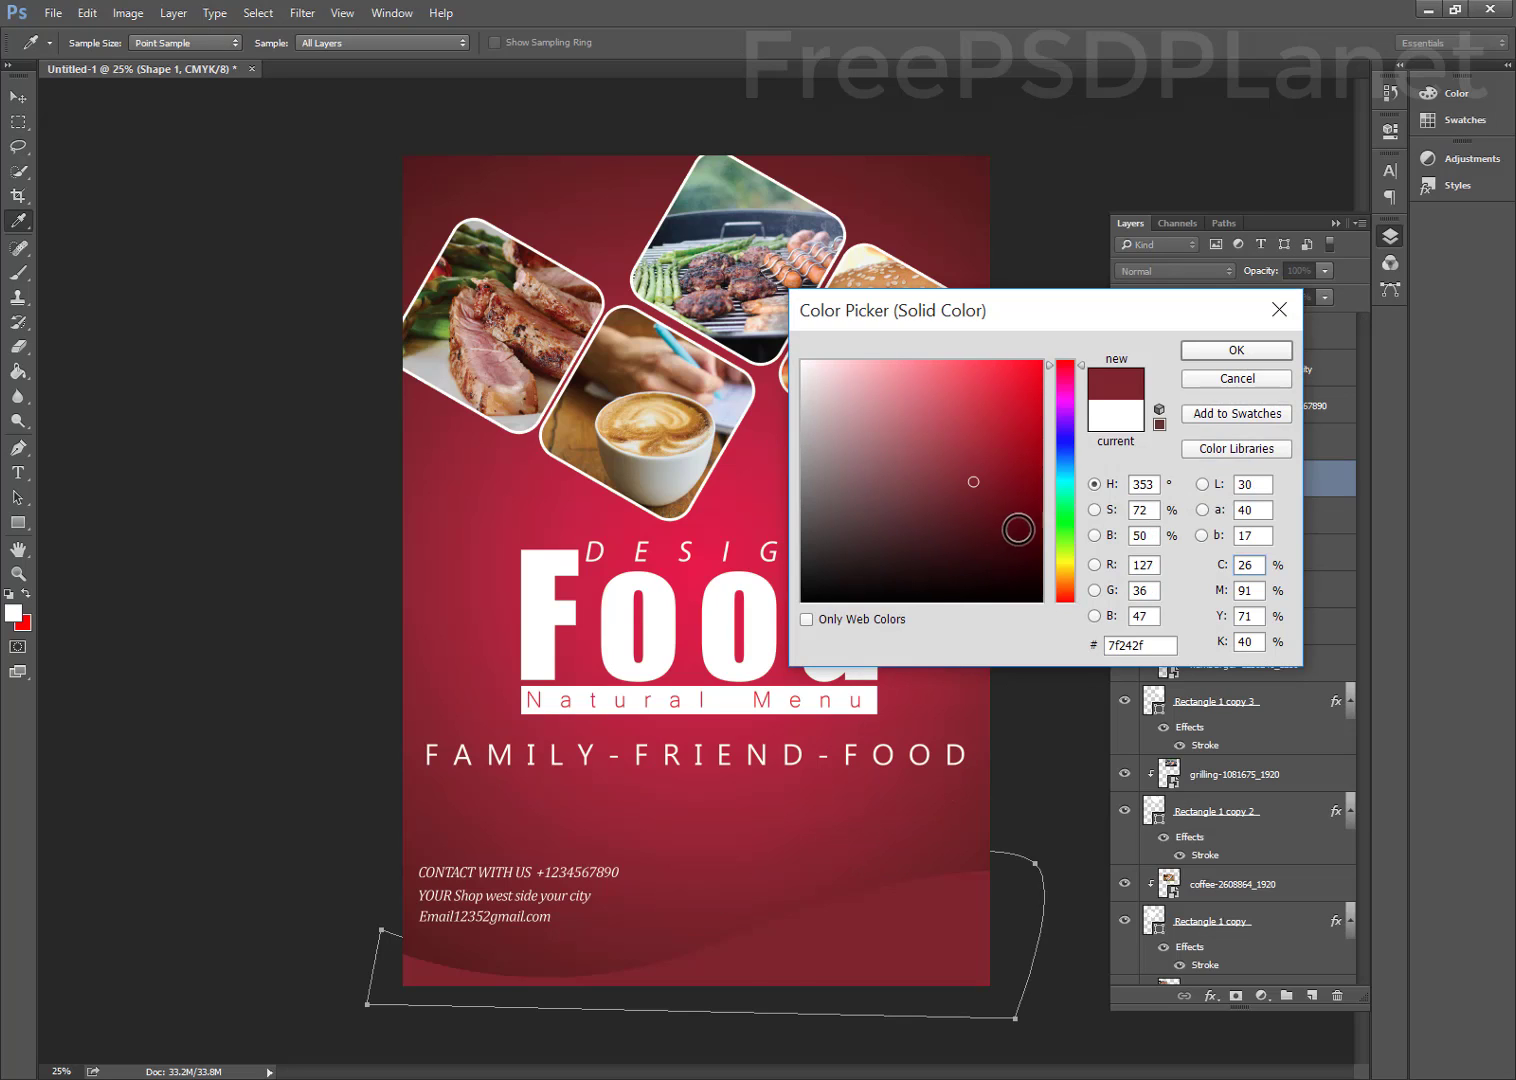
click(1007, 550)
click(957, 543)
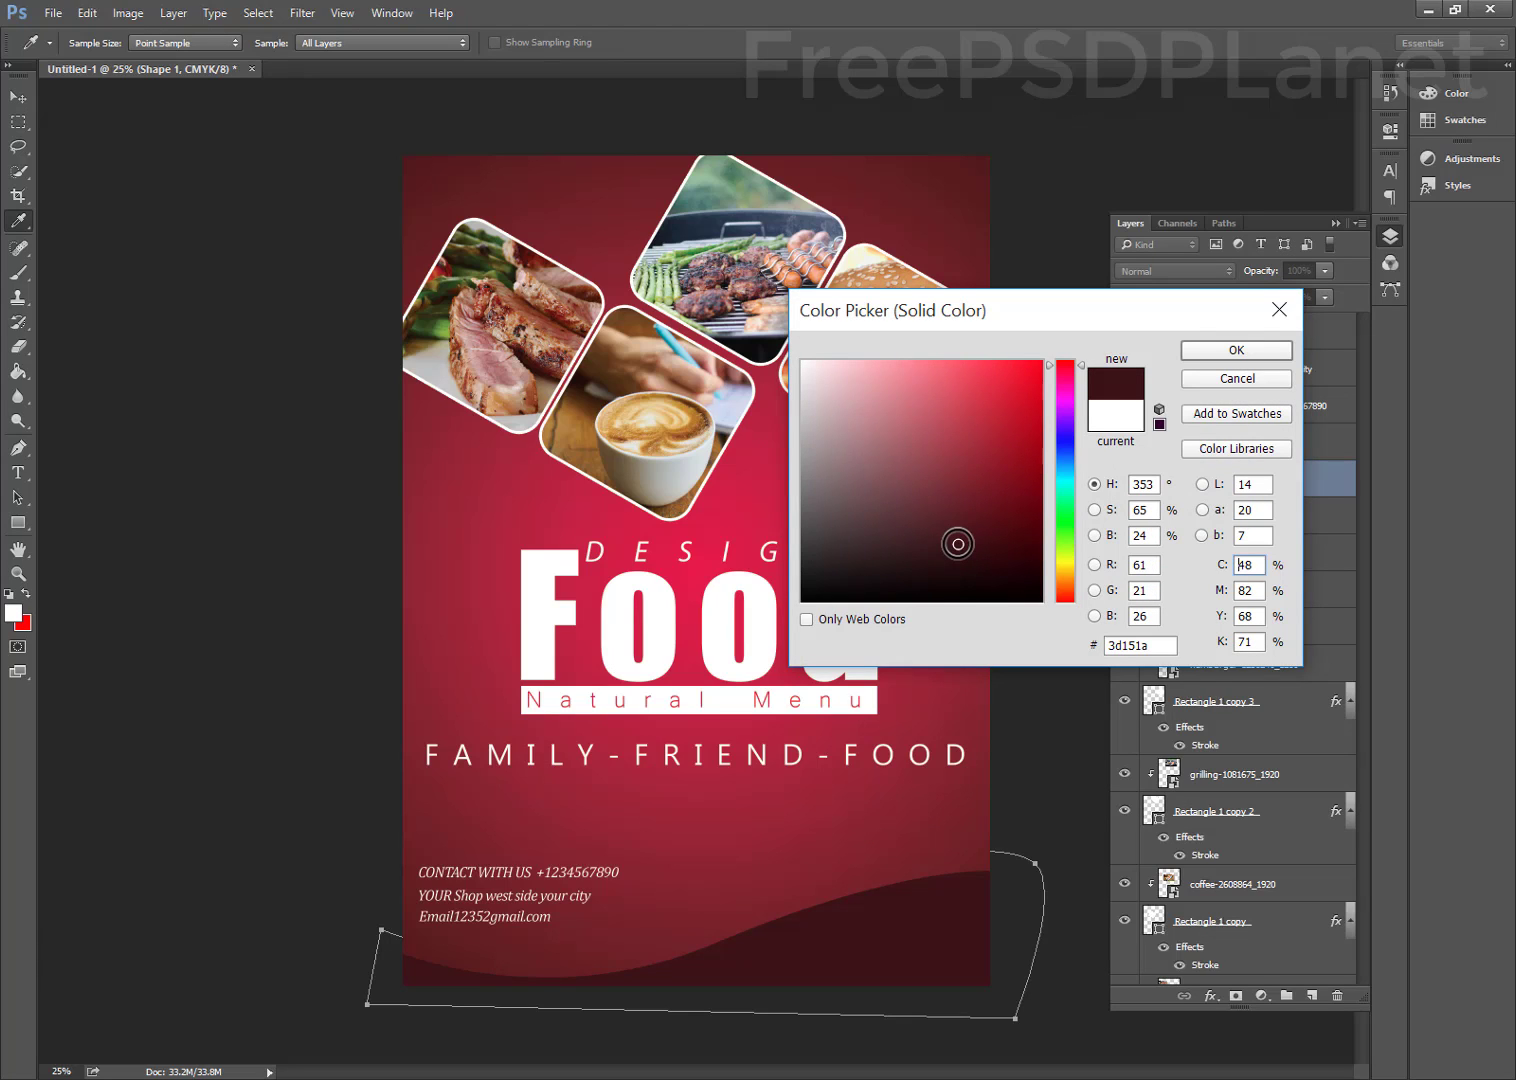
click(956, 436)
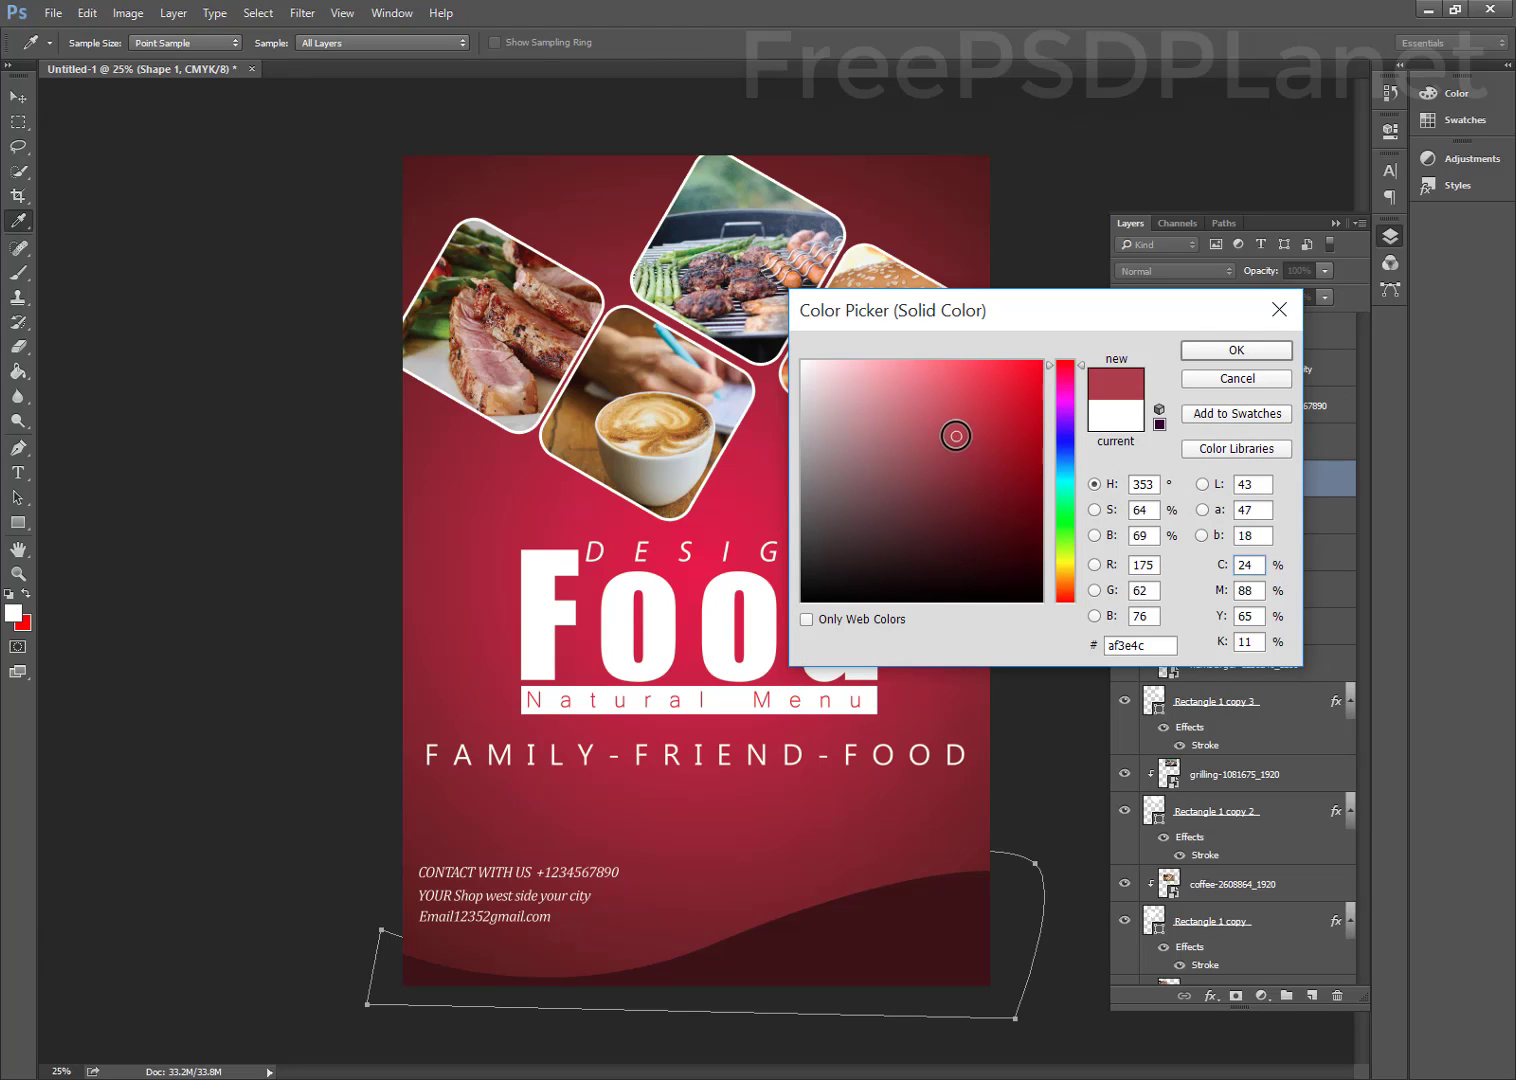
click(427, 843)
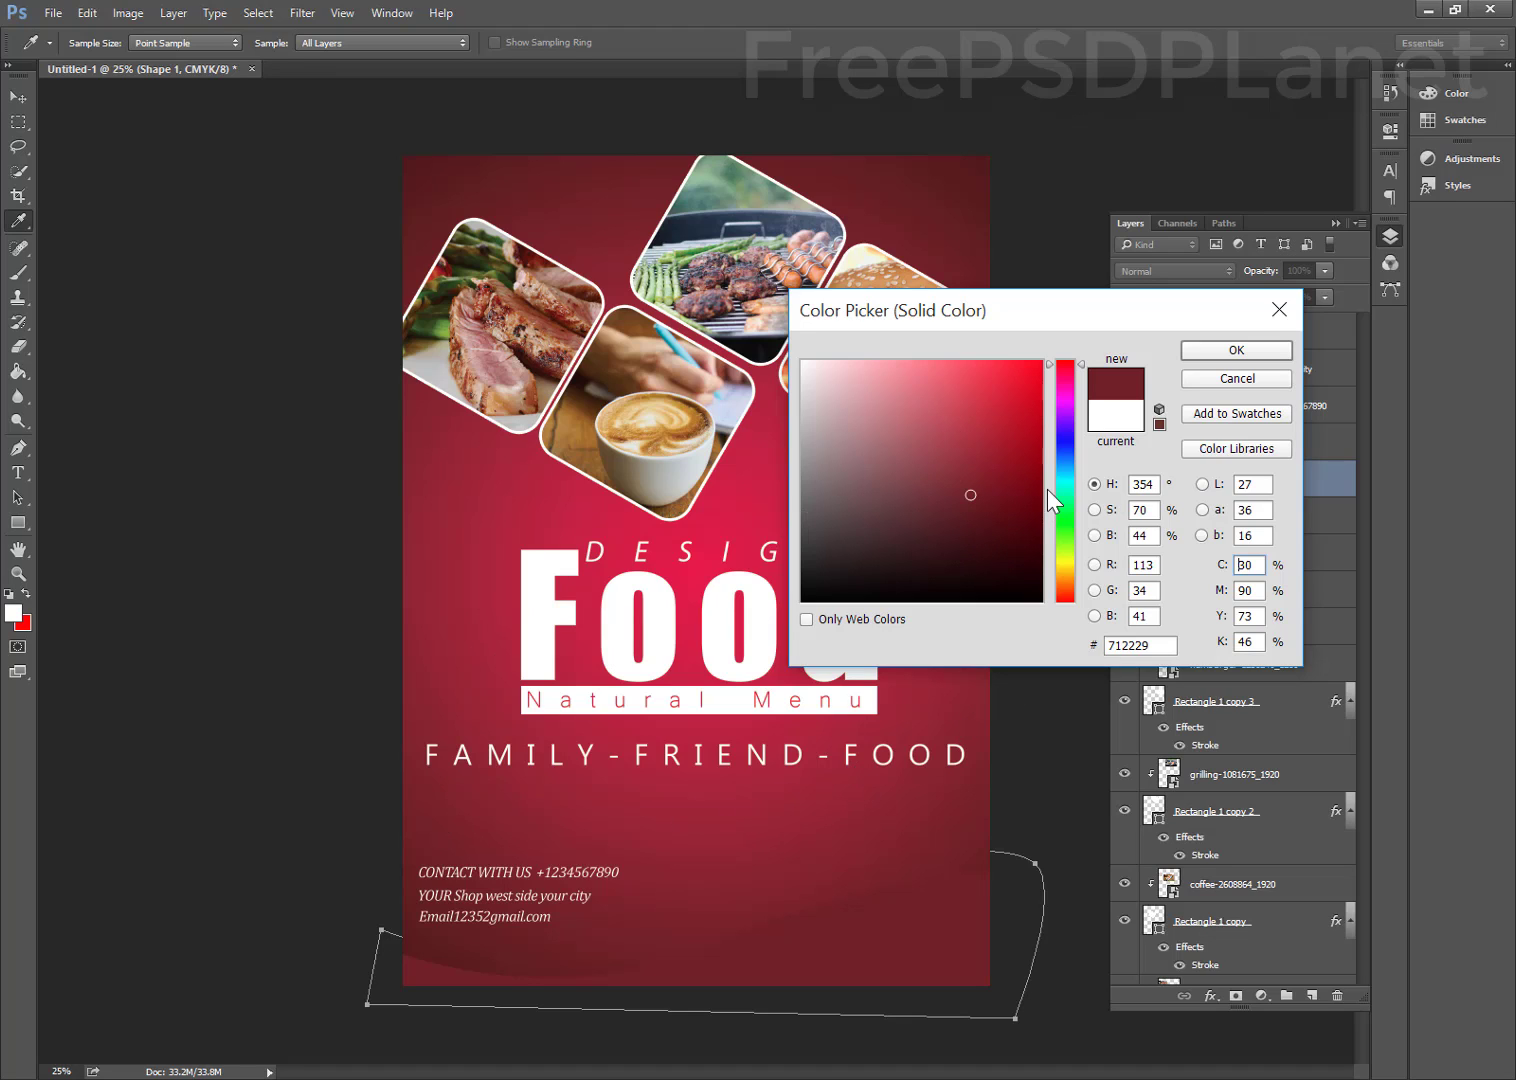
click(647, 437)
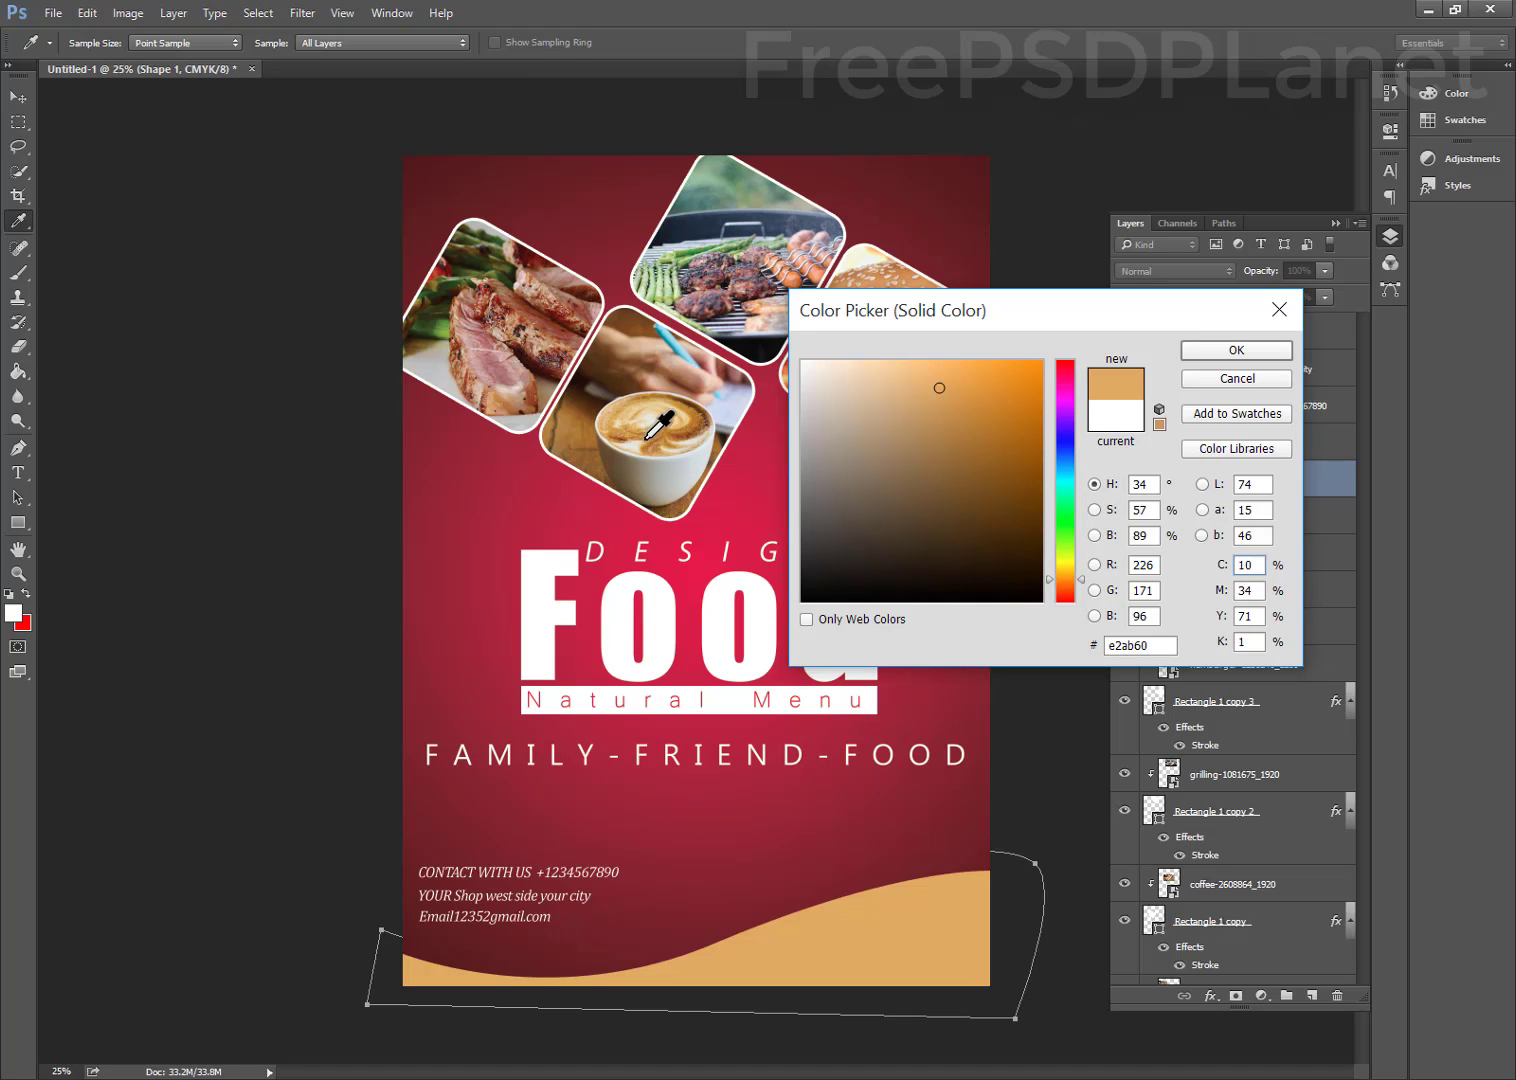
click(1233, 352)
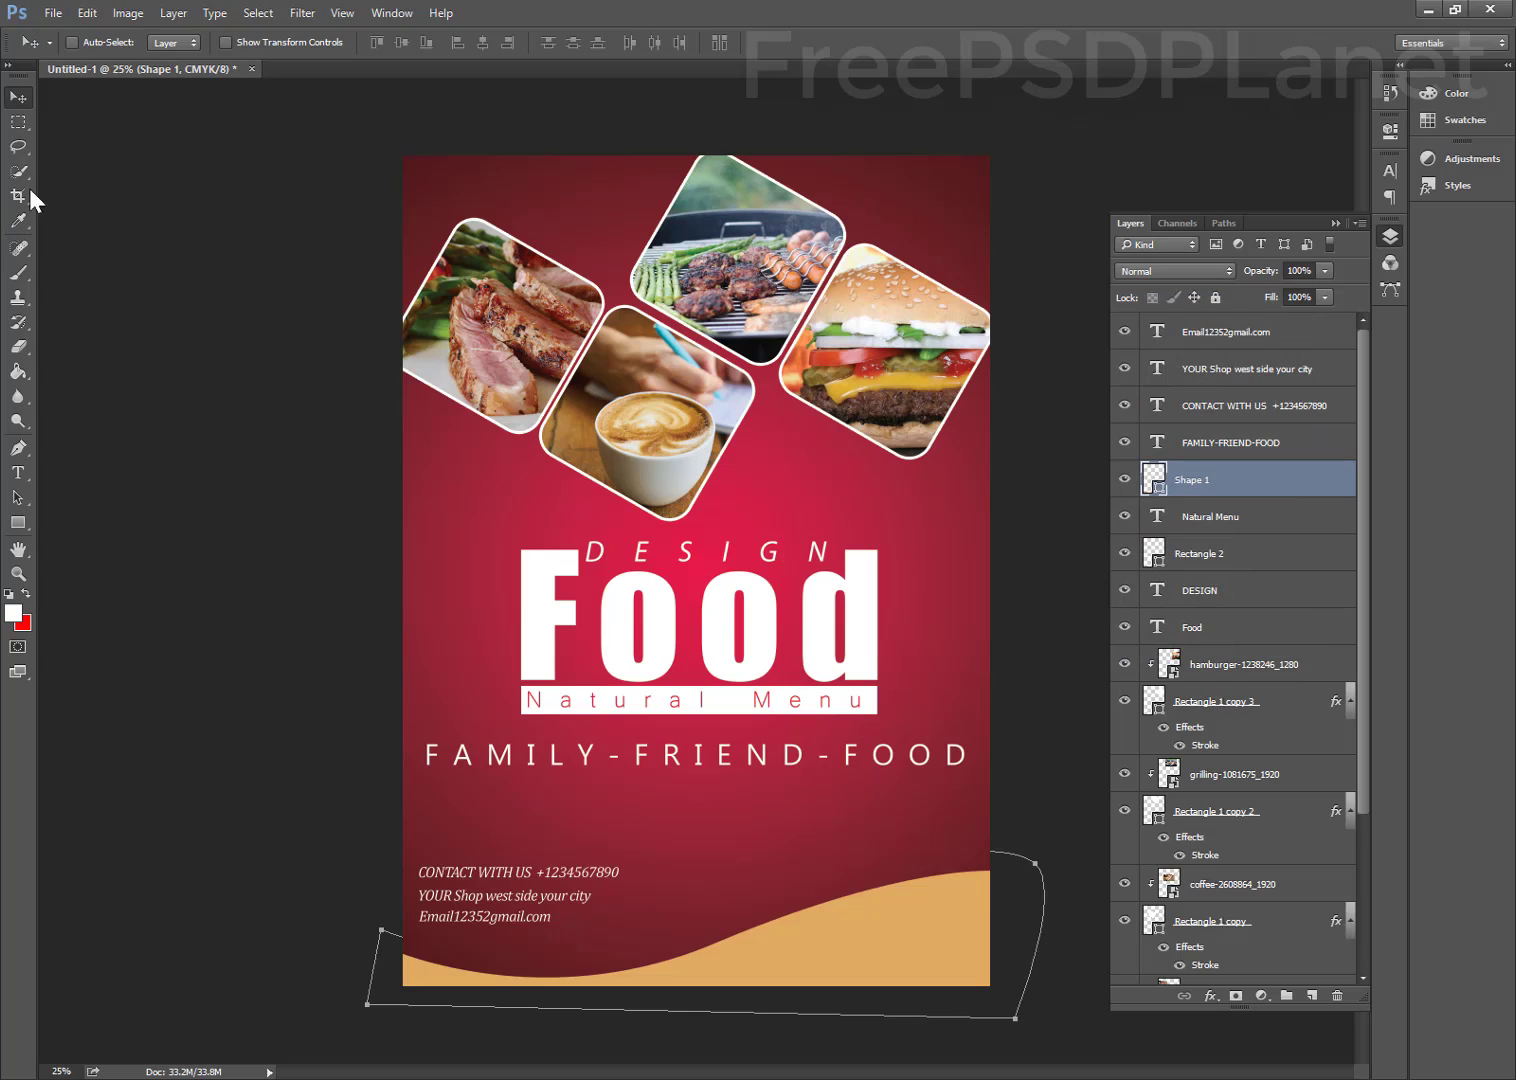